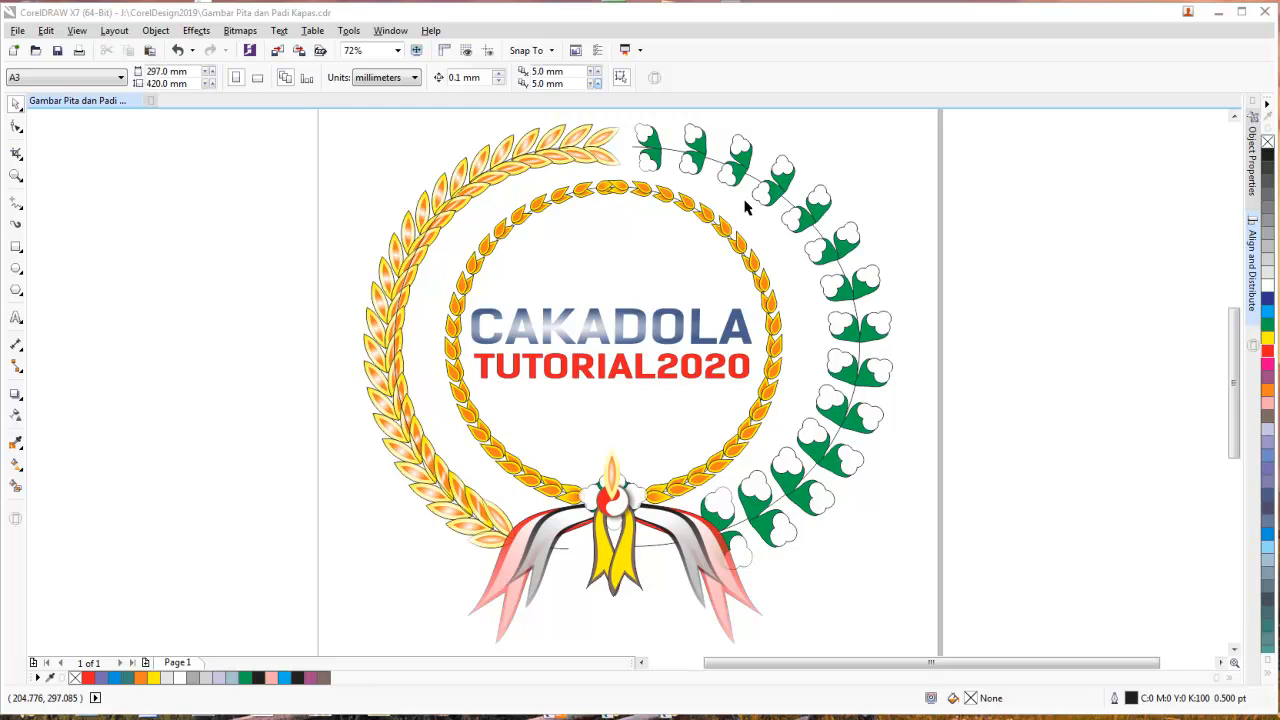
# - Display the document grid and the rulers
pyautogui.click(465, 50)
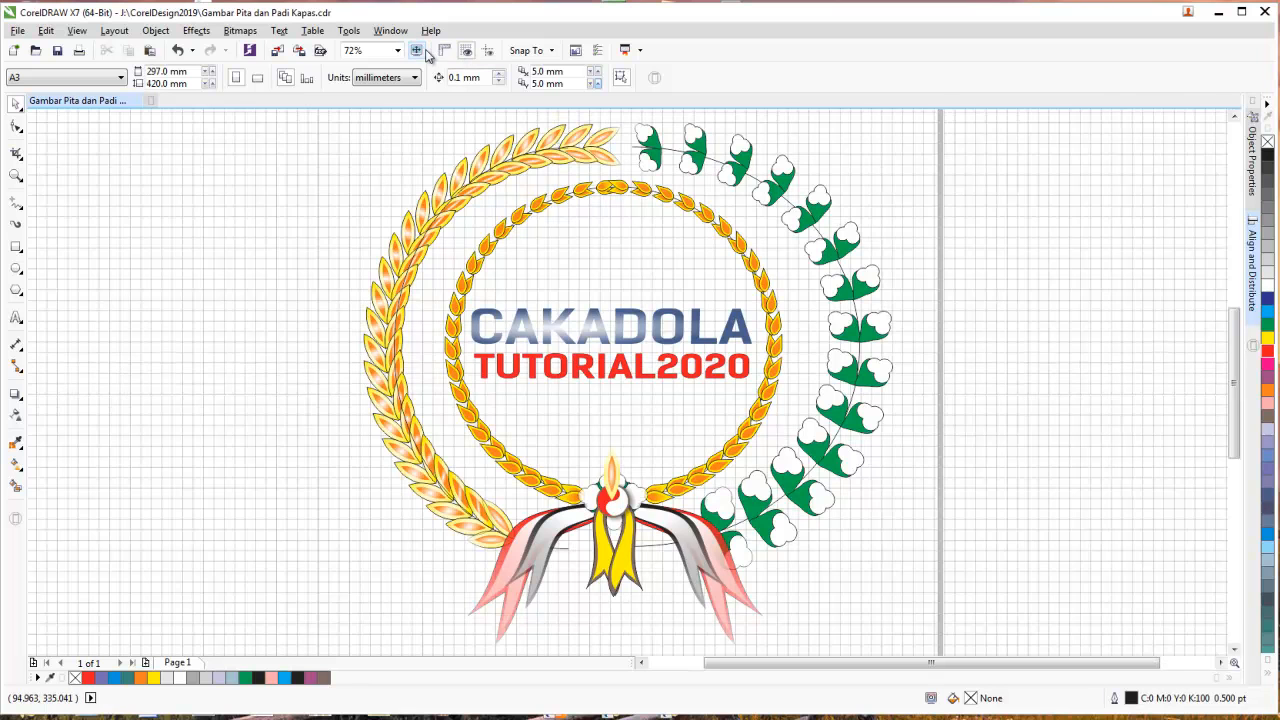
pyautogui.click(444, 50)
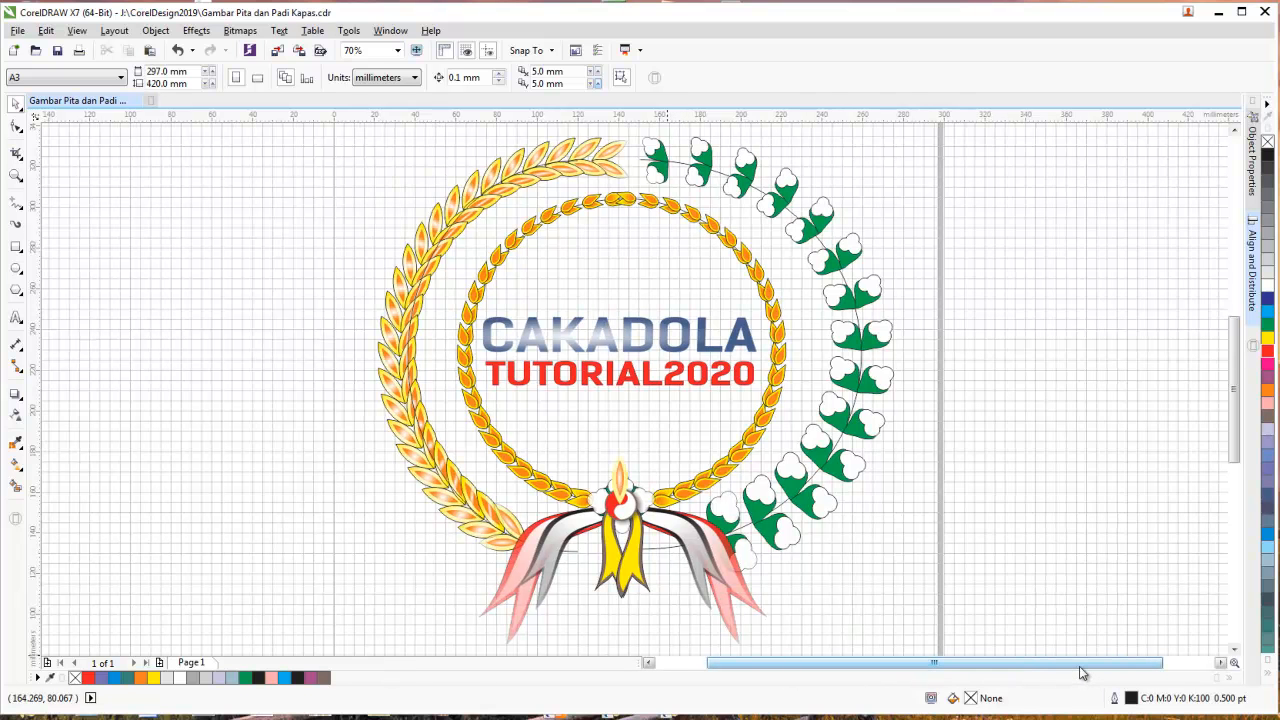
# - Draw a circle in the empty area beside the page and set its width and height to 30 mm
pyautogui.moveTo(1080, 673); pyautogui.dragTo(1135, 678)
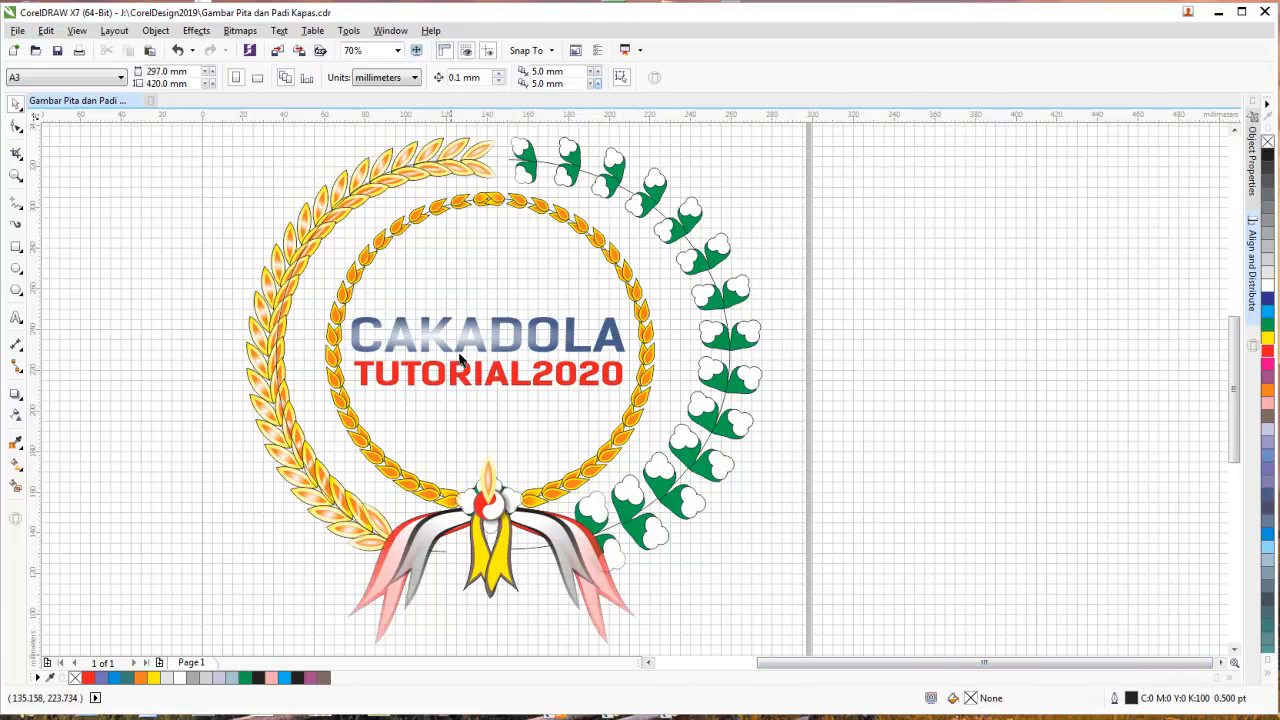
pyautogui.click(1220, 664)
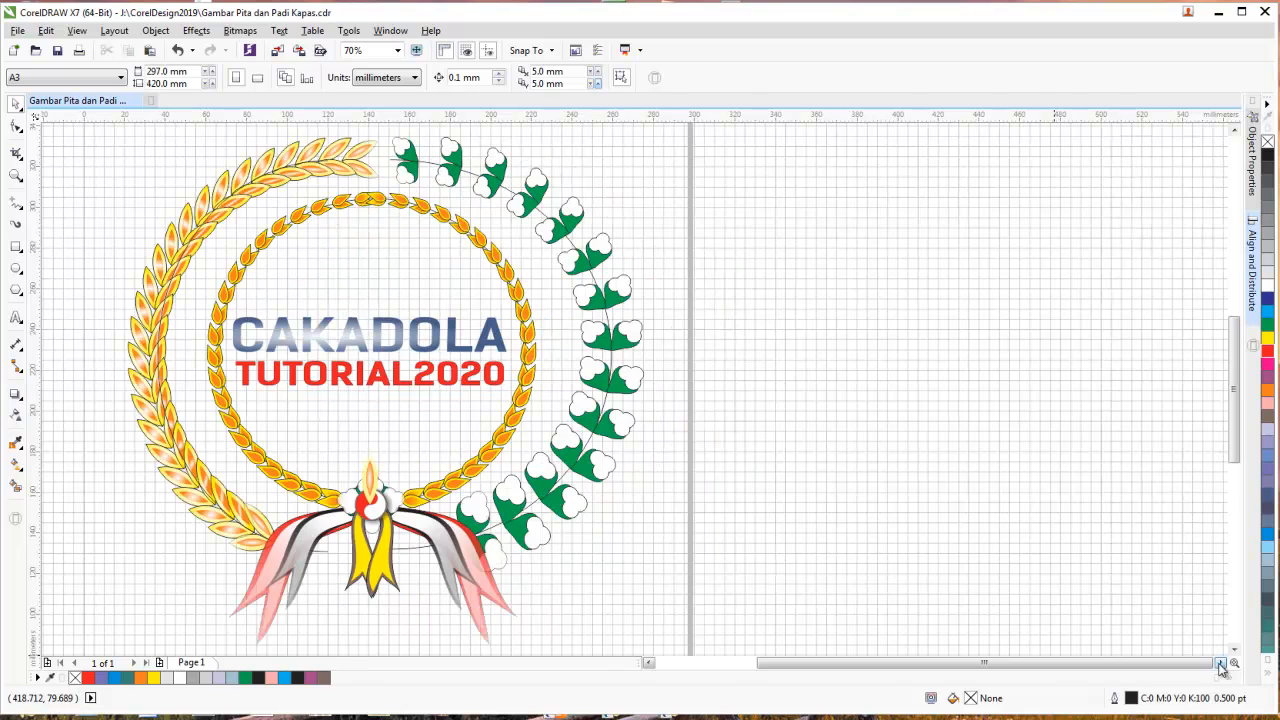
pyautogui.click(16, 269)
pyautogui.moveTo(758, 211); pyautogui.dragTo(830, 286)
pyautogui.click(180, 71)
pyautogui.write('30')
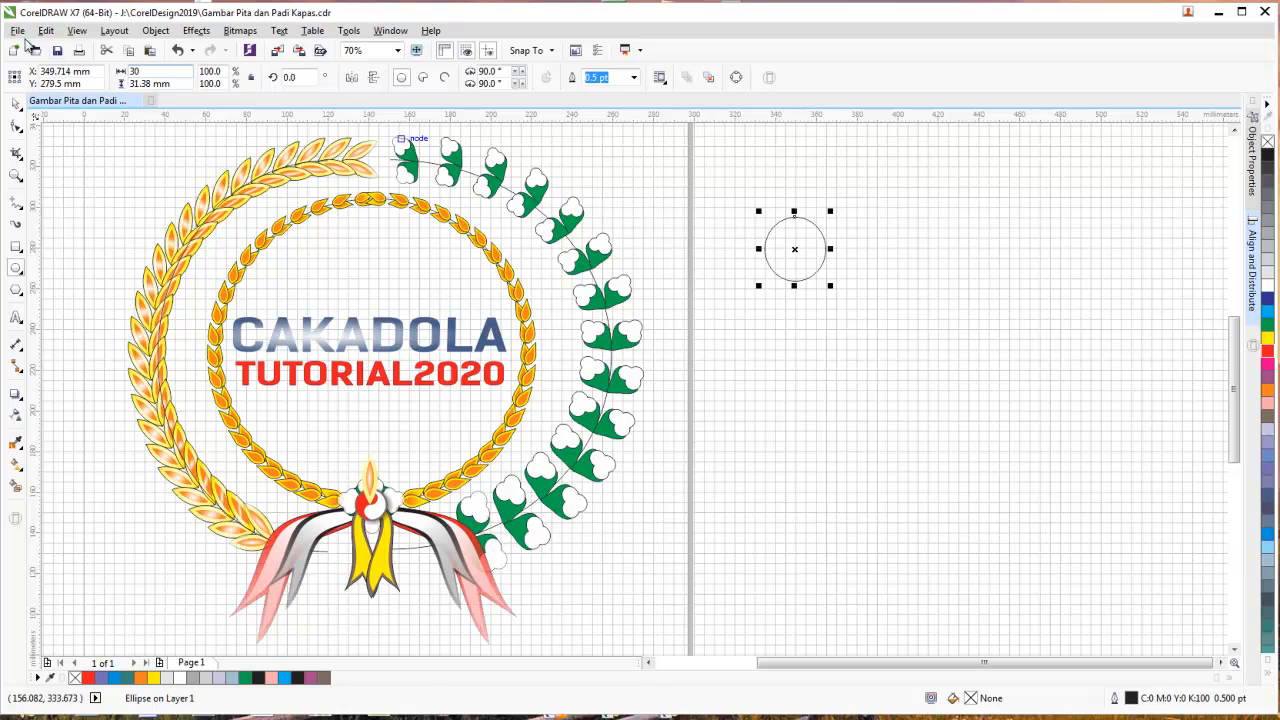
pyautogui.press('Tab')
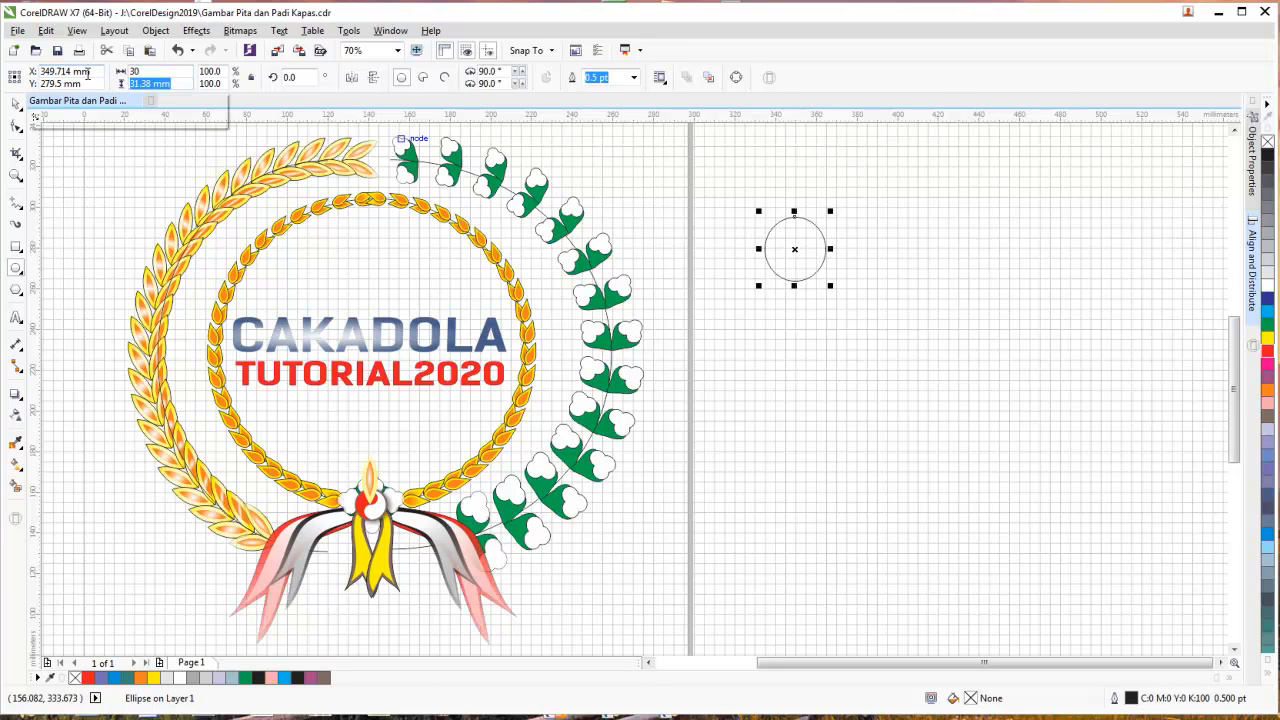
pyautogui.write('30')
pyautogui.press('Return')
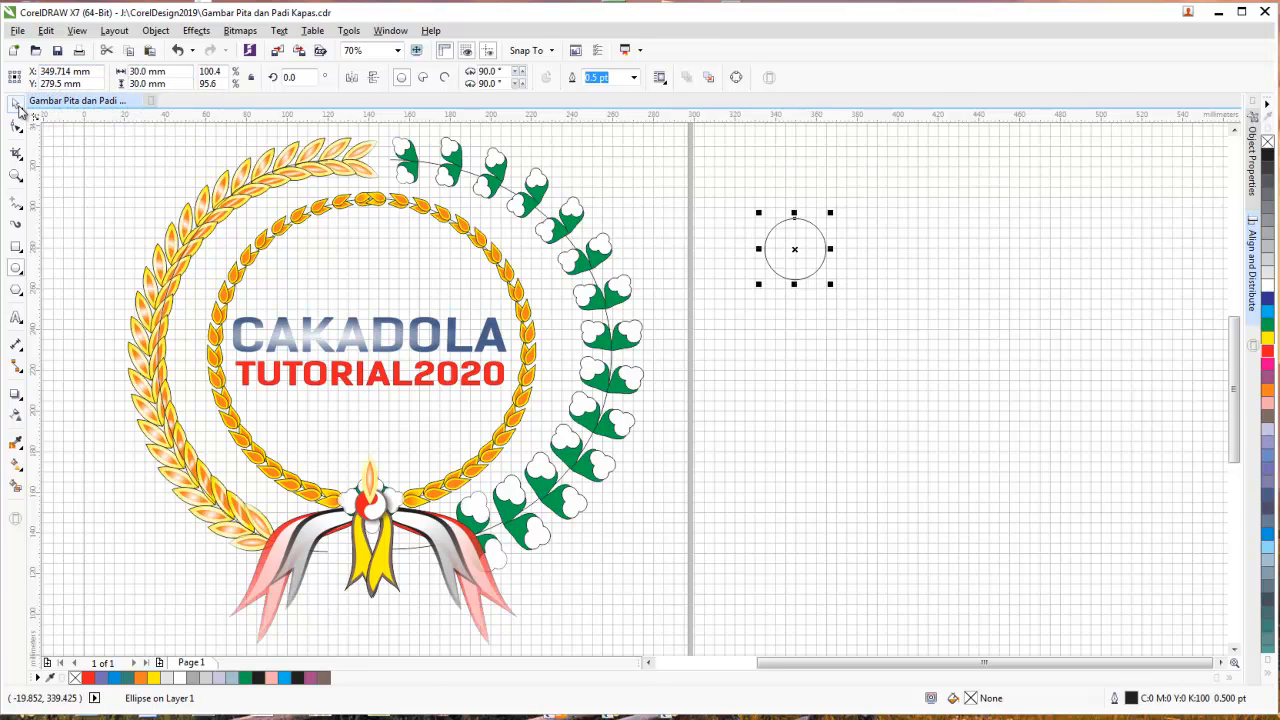
pyautogui.click(852, 284)
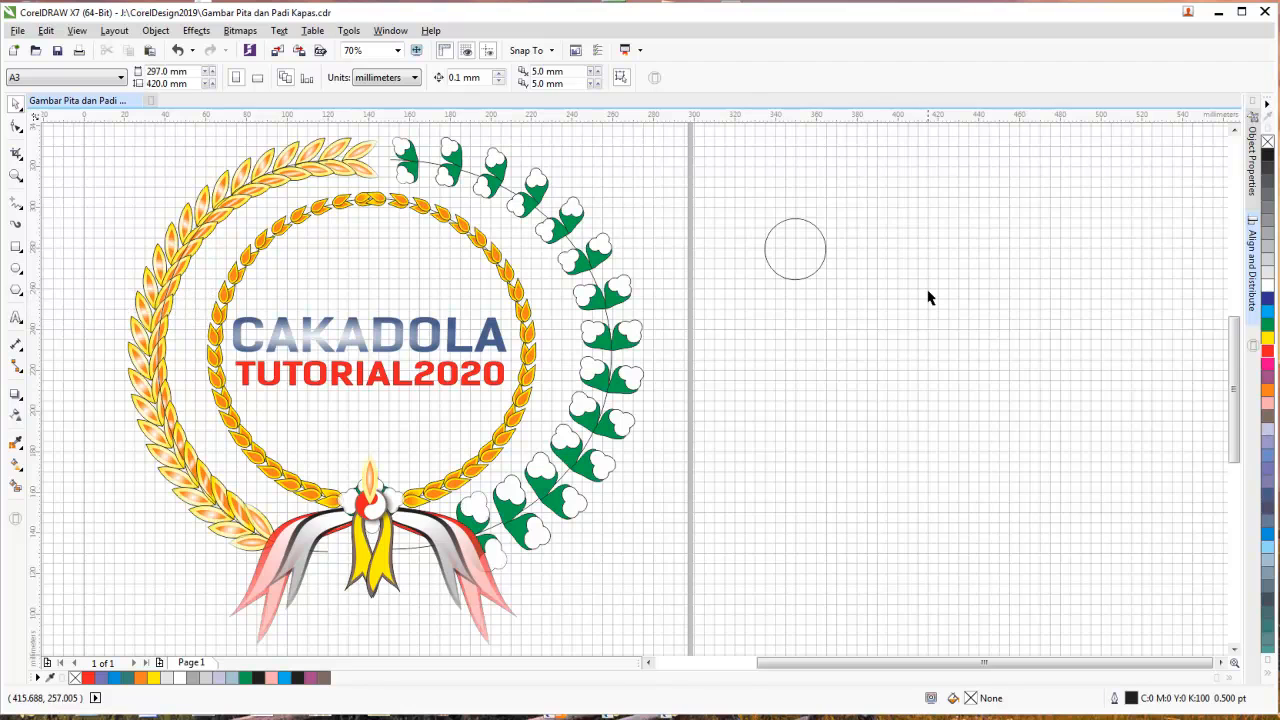
# - Duplicate the 30 mm circle and move the copy sideways so the two circles overlap side by side
pyautogui.moveTo(757, 187); pyautogui.dragTo(875, 350)
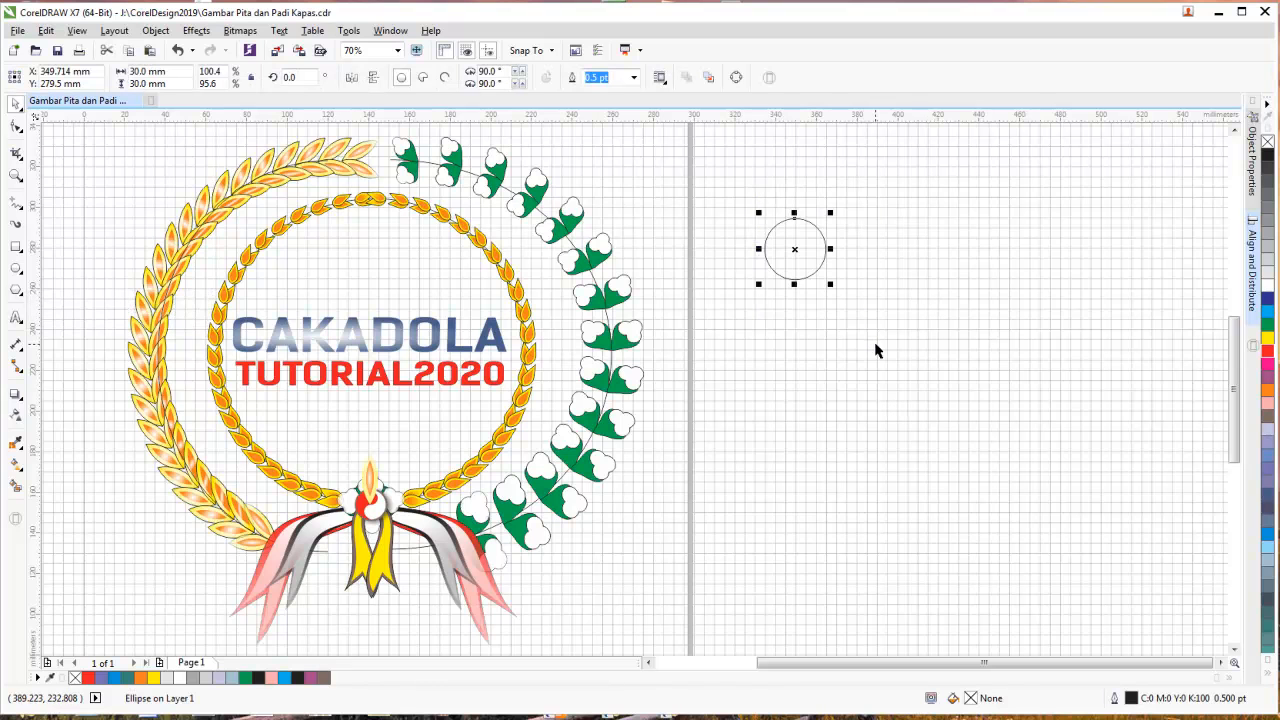
pyautogui.hotkey('ctrl', 'd')
pyautogui.click(879, 295)
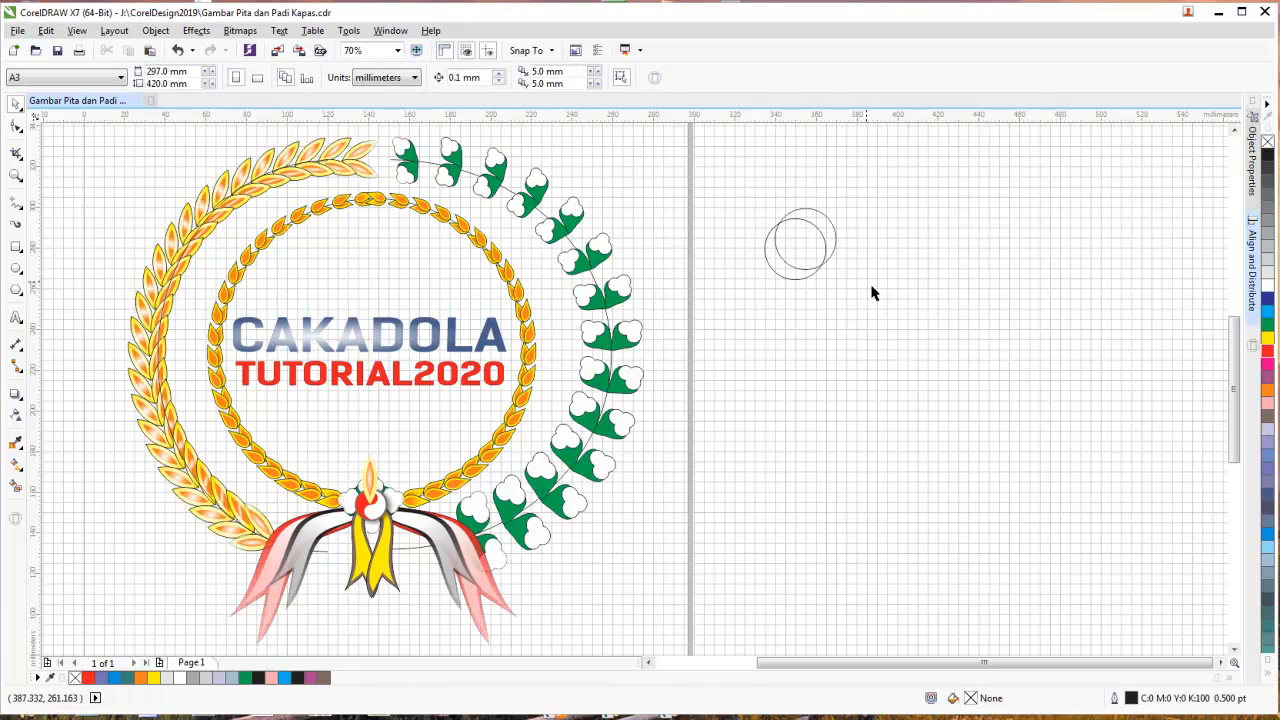
pyautogui.moveTo(828, 240); pyautogui.dragTo(838, 248)
pyautogui.click(877, 246)
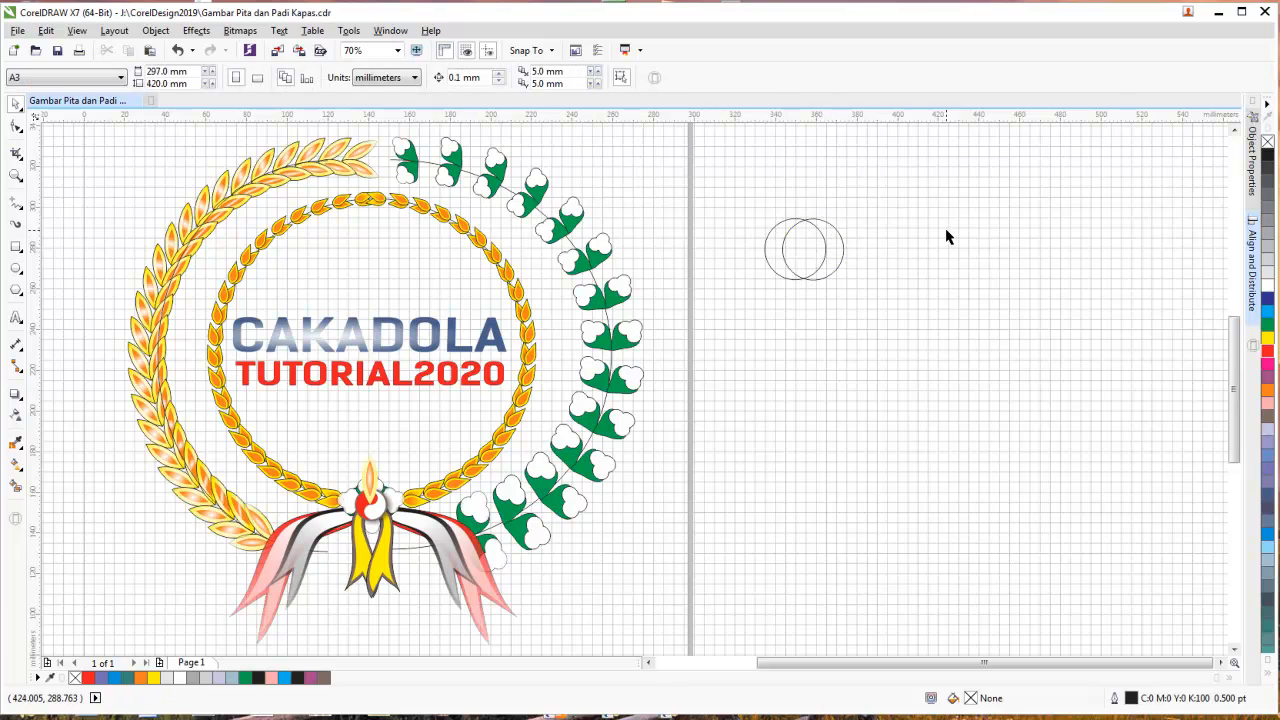
# - Align the two overlapping circles to a common centre height
pyautogui.moveTo(735, 202); pyautogui.dragTo(902, 299)
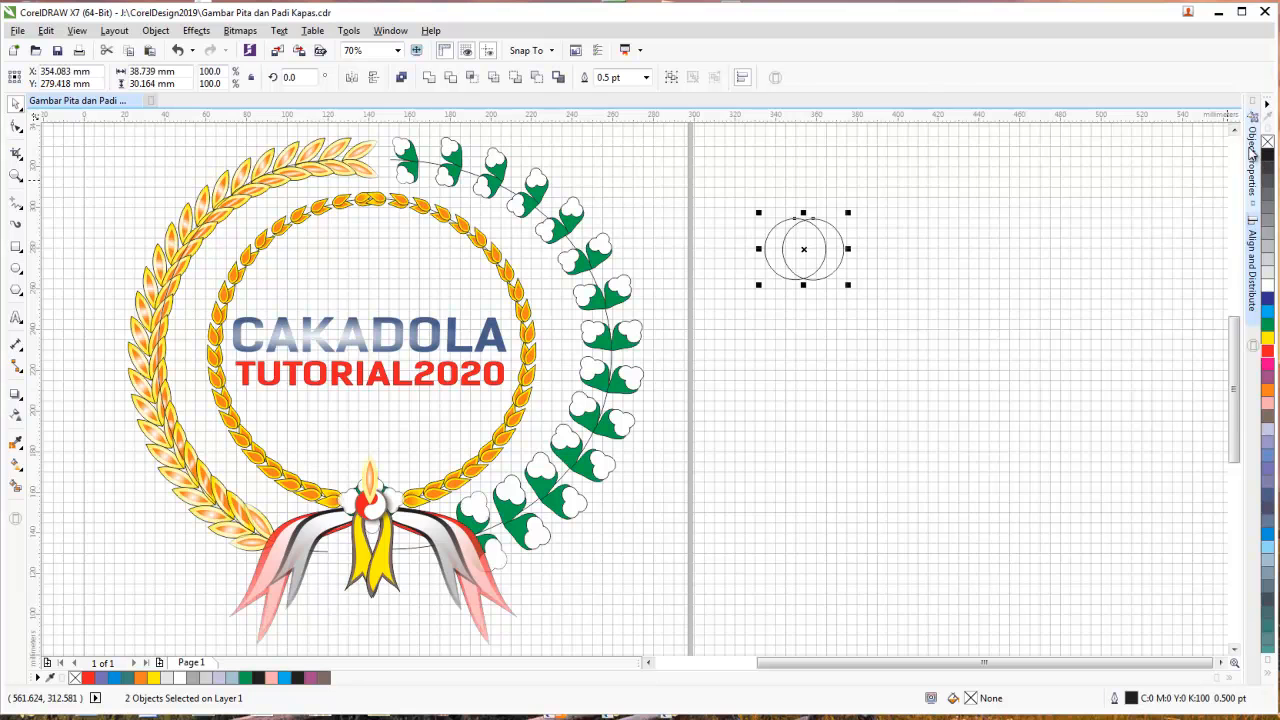
pyautogui.click(1252, 240)
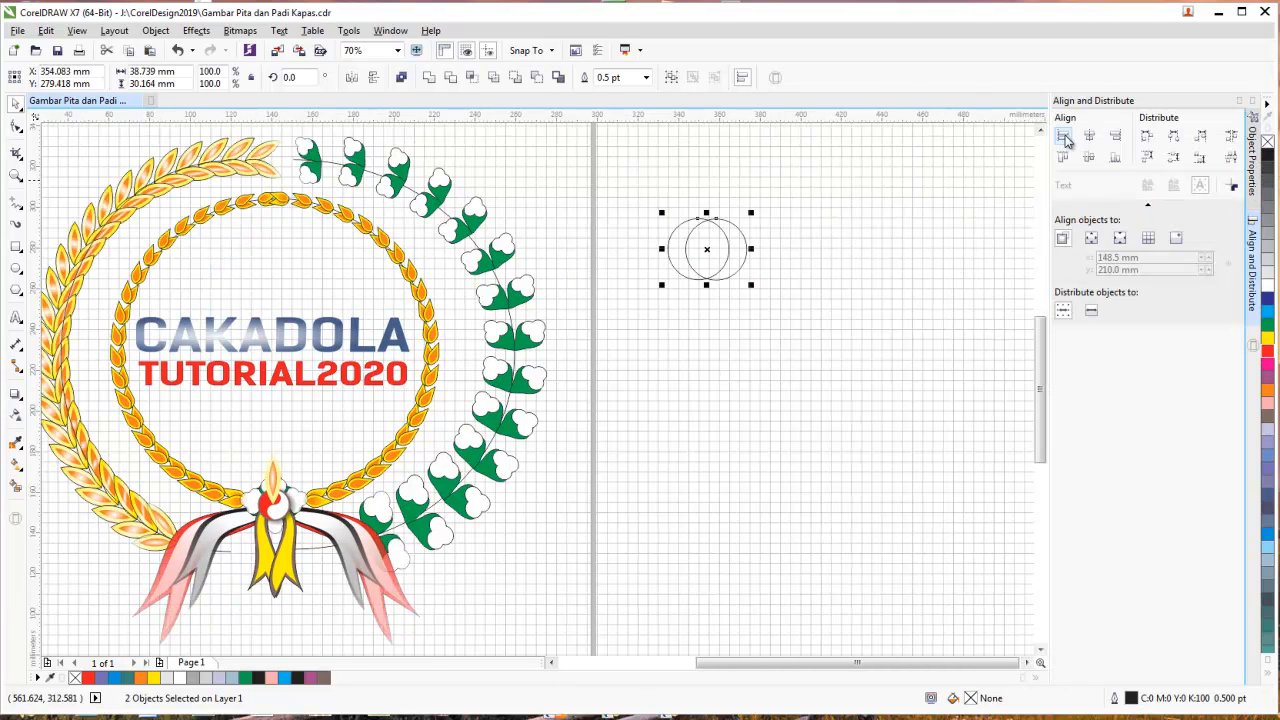
pyautogui.click(1090, 160)
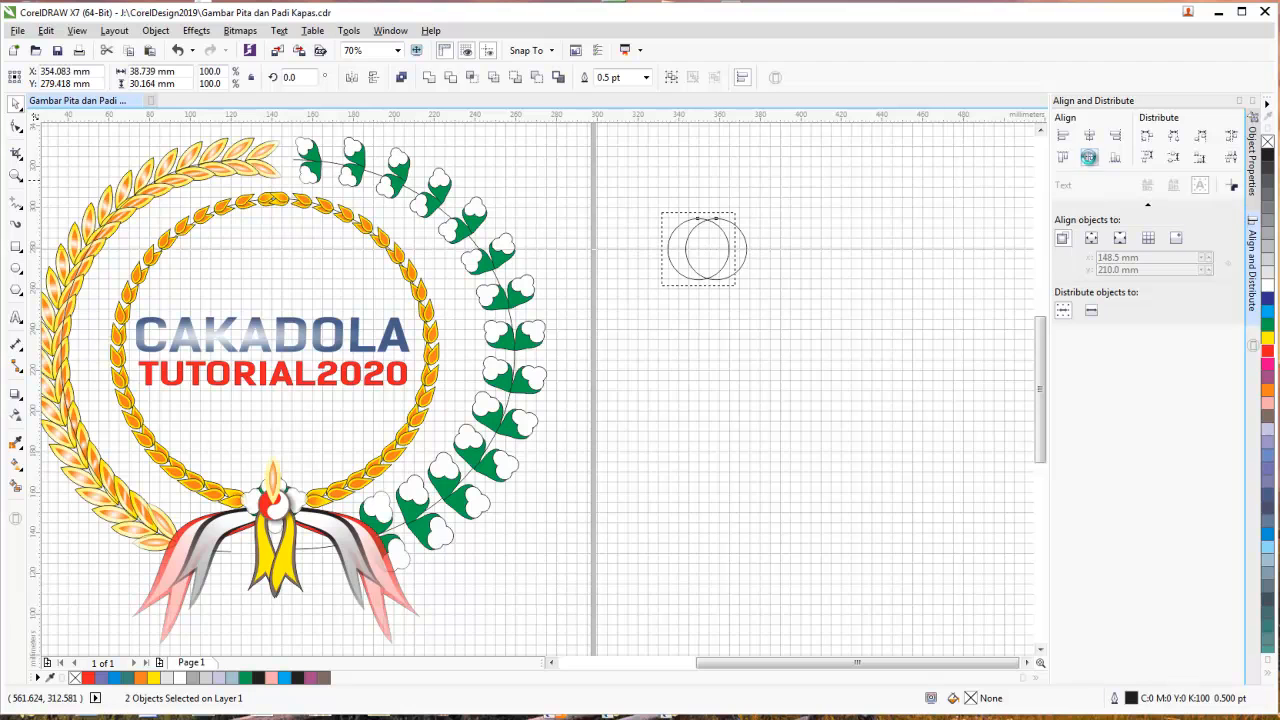
pyautogui.click(834, 240)
# - Nudge the duplicate circle sideways until only a narrow lens-shaped overlap remains, with its centre at about X 370.25 mm
pyautogui.click(729, 258)
pyautogui.press('Right')
pyautogui.press('Right')
pyautogui.press('Right')
pyautogui.press('Right')
pyautogui.press('Right')
pyautogui.press('Right')
pyautogui.press('Right')
pyautogui.press('Right')
pyautogui.press('Right')
pyautogui.press('Right')
pyautogui.press('Right')
pyautogui.press('Right')
pyautogui.press('Right')
pyautogui.press('Right')
pyautogui.press('Right')
pyautogui.press('Right')
pyautogui.press('Right')
pyautogui.press('Right')
pyautogui.press('Right')
pyautogui.press('Right')
pyautogui.press('Right')
pyautogui.press('Right')
pyautogui.press('Right')
pyautogui.press('Right')
pyautogui.press('Right')
pyautogui.press('Right')
pyautogui.press('Right')
pyautogui.press('Right')
pyautogui.press('Right')
pyautogui.press('Right')
pyautogui.press('Right')
pyautogui.press('Right')
pyautogui.press('Right')
pyautogui.press('Right')
pyautogui.press('Right')
pyautogui.press('Right')
pyautogui.press('Right')
pyautogui.press('Right')
pyautogui.press('Right')
pyautogui.press('Right')
pyautogui.press('Right')
pyautogui.press('Right')
pyautogui.press('Right')
pyautogui.press('Right')
pyautogui.press('Right')
pyautogui.press('Right')
pyautogui.press('Right')
pyautogui.press('Right')
pyautogui.press('Right')
pyautogui.press('Right')
pyautogui.press('Right')
pyautogui.press('Right')
pyautogui.press('Right')
pyautogui.press('Right')
pyautogui.press('Right')
pyautogui.press('Right')
pyautogui.press('Right')
pyautogui.press('Right')
pyautogui.press('Right')
pyautogui.press('Right')
pyautogui.press('Right')
pyautogui.press('Right')
pyautogui.press('Right')
pyautogui.press('Right')
pyautogui.press('Right')
pyautogui.press('Right')
pyautogui.press('Right')
pyautogui.press('Right')
pyautogui.press('Right')
pyautogui.press('Right')
pyautogui.press('Right')
pyautogui.press('Right')
pyautogui.press('Right')
pyautogui.press('Right')
pyautogui.press('Right')
pyautogui.press('Right')
pyautogui.press('Right')
pyautogui.press('Right')
pyautogui.press('Right')
pyautogui.press('Right')
pyautogui.press('Right')
pyautogui.press('Right')
pyautogui.press('Right')
pyautogui.press('Right')
pyautogui.press('Right')
pyautogui.press('Right')
pyautogui.press('Right')
pyautogui.press('Right')
pyautogui.press('Right')
pyautogui.press('Right')
pyautogui.press('Right')
pyautogui.press('Right')
pyautogui.press('Right')
pyautogui.press('Right')
pyautogui.press('Right')
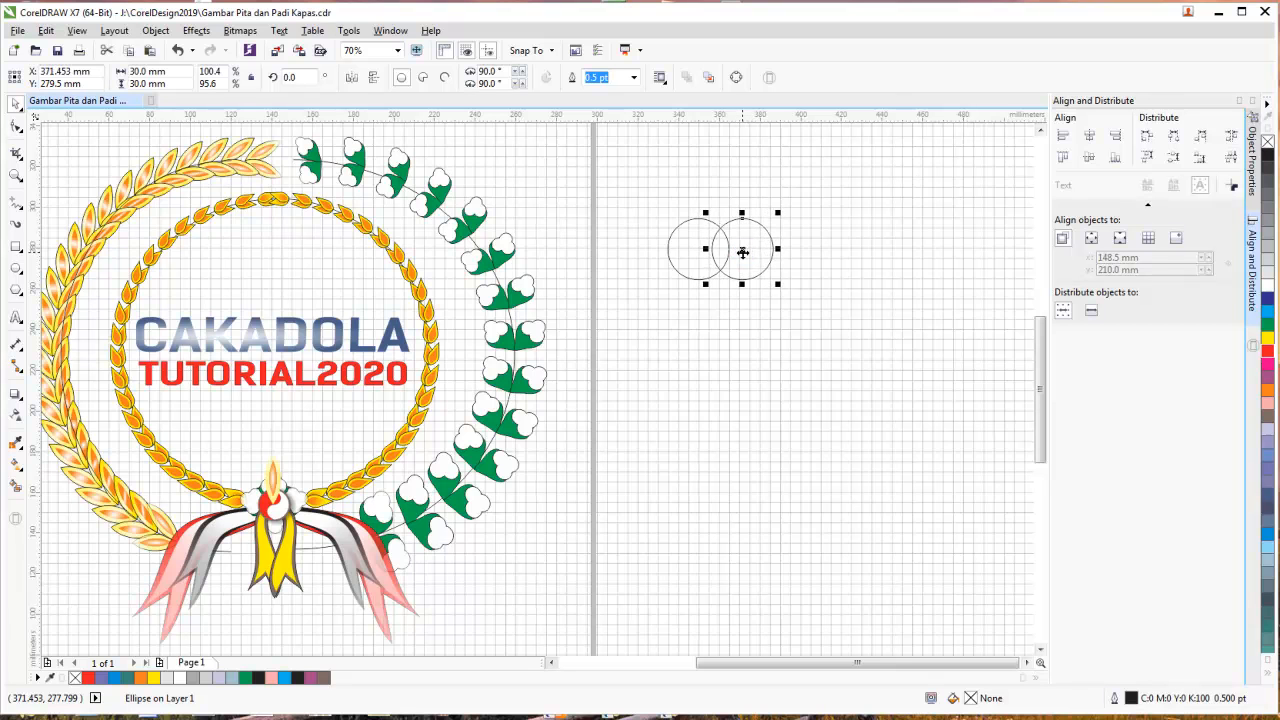
pyautogui.press('Left')
pyautogui.press('Left')
pyautogui.press('Left')
pyautogui.press('Left')
pyautogui.press('Left')
pyautogui.press('Left')
pyautogui.press('Left')
pyautogui.press('Left')
pyautogui.press('Left')
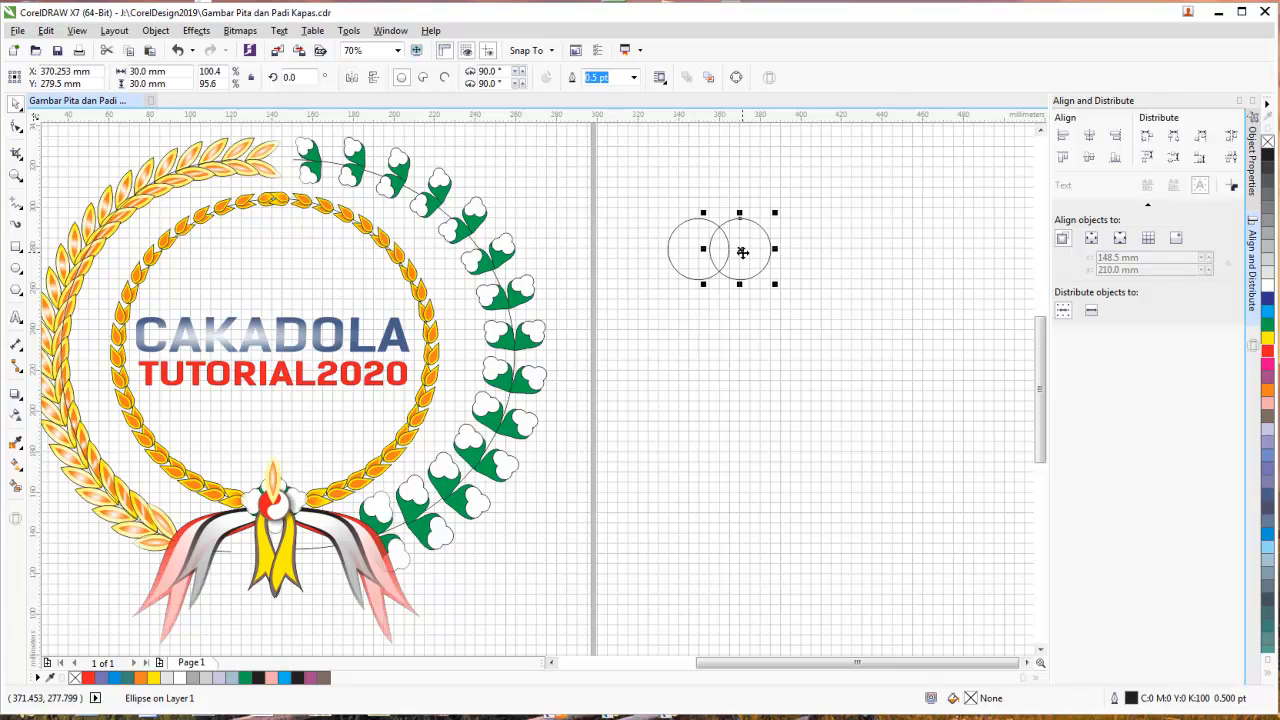
# - Try the Simplify operation on the two overlapping circles, move the second circle aside to check it, and undo the changes
pyautogui.click(843, 326)
pyautogui.moveTo(838, 357); pyautogui.dragTo(642, 154)
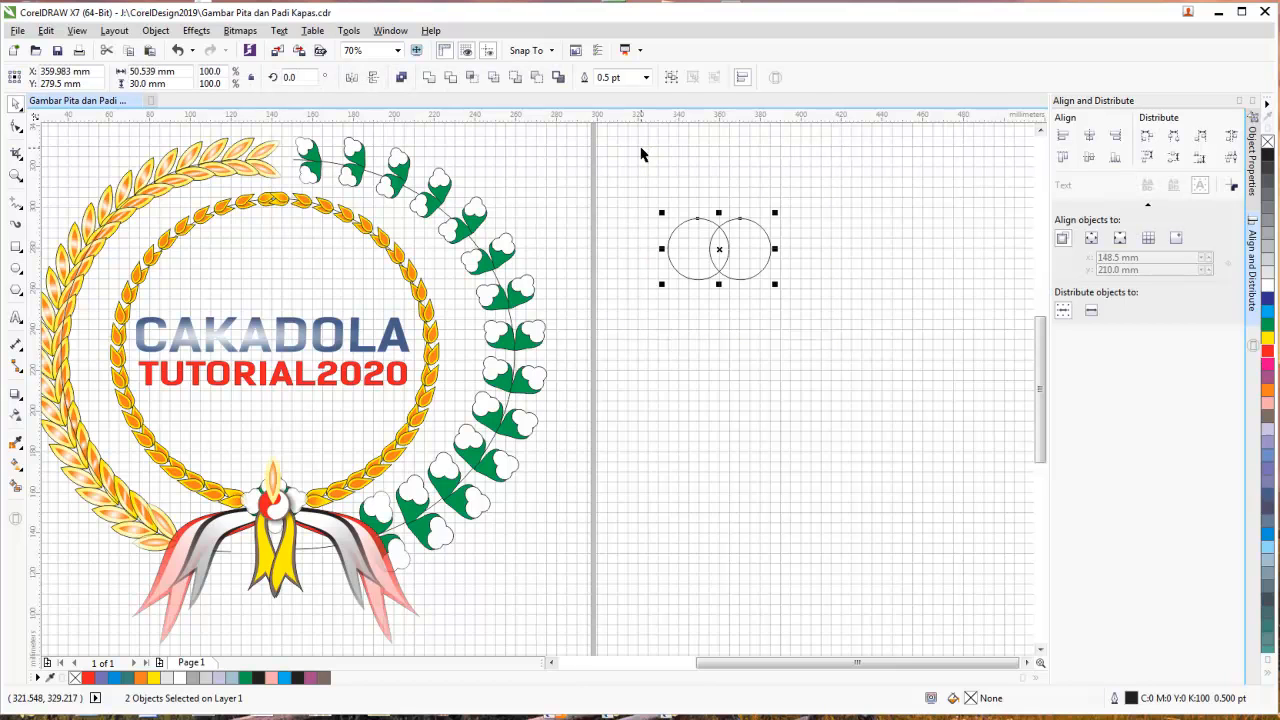
pyautogui.click(494, 80)
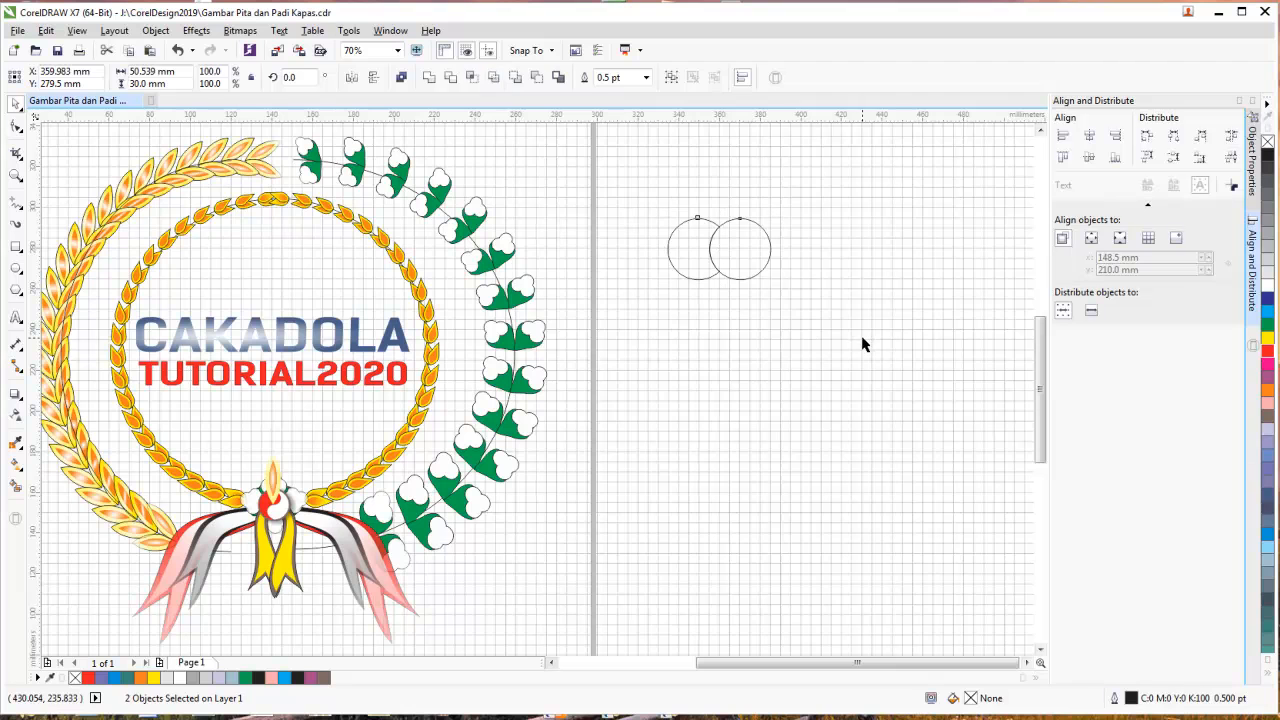
pyautogui.click(862, 338)
pyautogui.hotkey('ctrl', 'z')
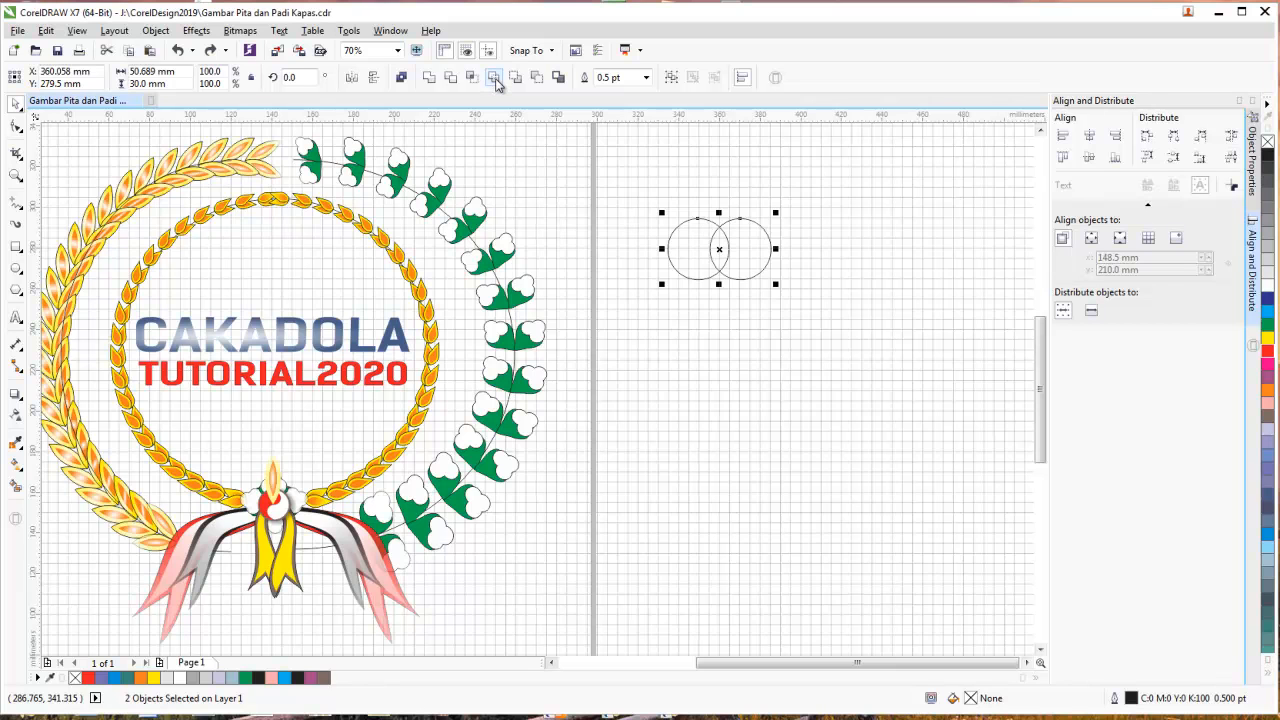
pyautogui.click(811, 363)
pyautogui.moveTo(760, 251); pyautogui.dragTo(829, 275)
pyautogui.hotkey('ctrl', 'z')
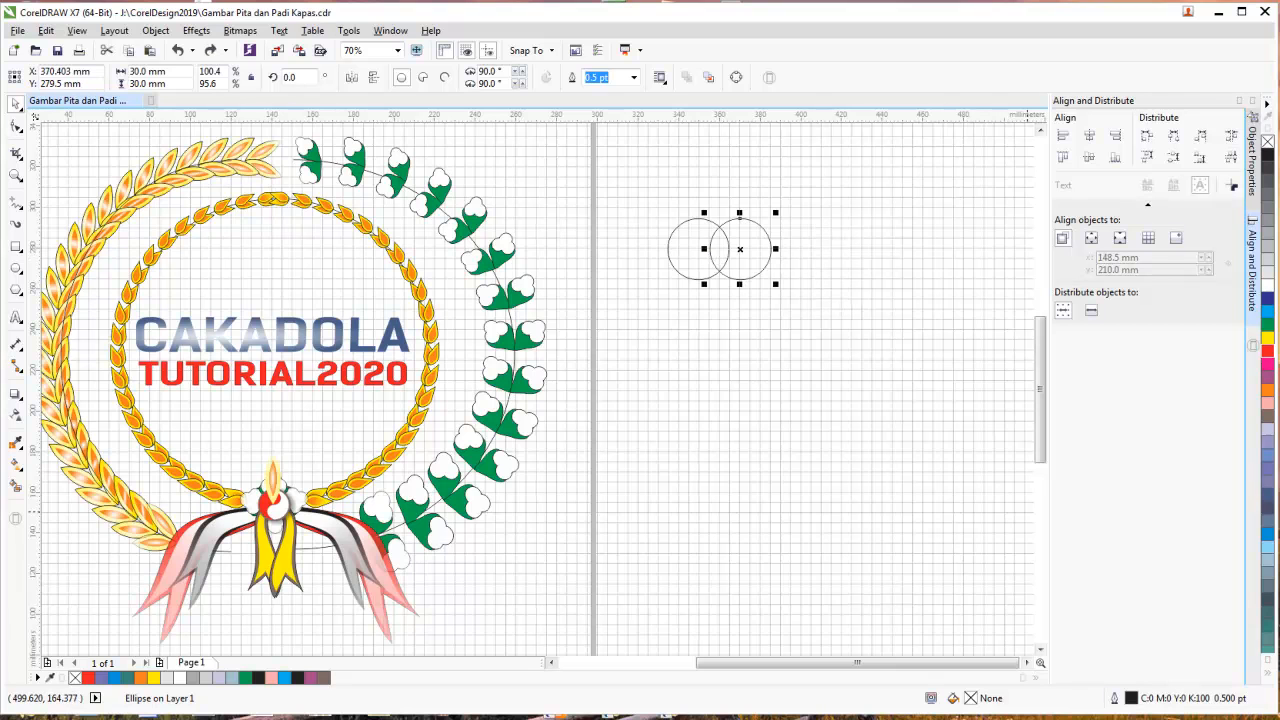
# - Intersect the two overlapping circles and move both original circles away from the resulting lens shape
pyautogui.moveTo(1005, 485); pyautogui.dragTo(605, 133)
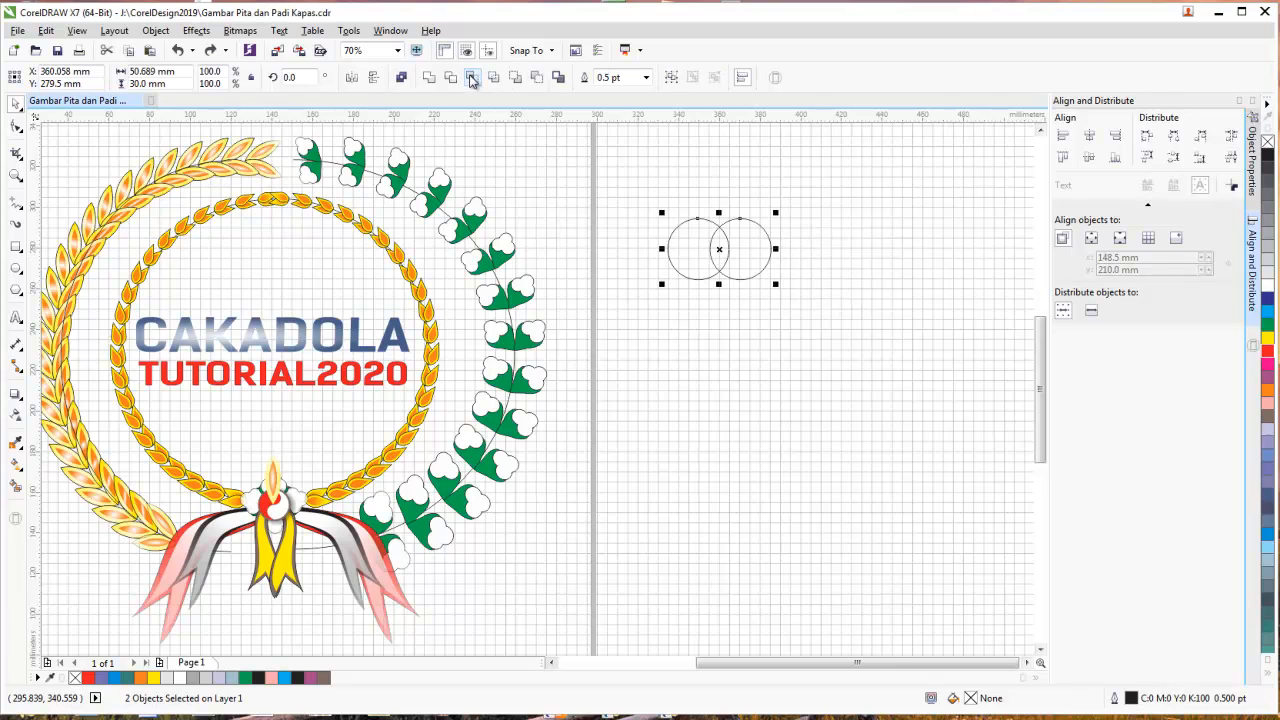
pyautogui.click(472, 79)
pyautogui.click(714, 323)
pyautogui.moveTo(698, 258); pyautogui.dragTo(767, 389)
pyautogui.moveTo(749, 266); pyautogui.dragTo(805, 265)
pyautogui.moveTo(726, 320); pyautogui.dragTo(838, 441)
pyautogui.moveTo(787, 383); pyautogui.dragTo(911, 258)
pyautogui.moveTo(808, 254); pyautogui.dragTo(971, 352)
pyautogui.click(806, 273)
# - Shorten the lens shape to about 20.4 mm high by raising its lower tip to the nearest grid line
pyautogui.moveTo(694, 206); pyautogui.dragTo(767, 308)
pyautogui.scroll(1, 746, 267)
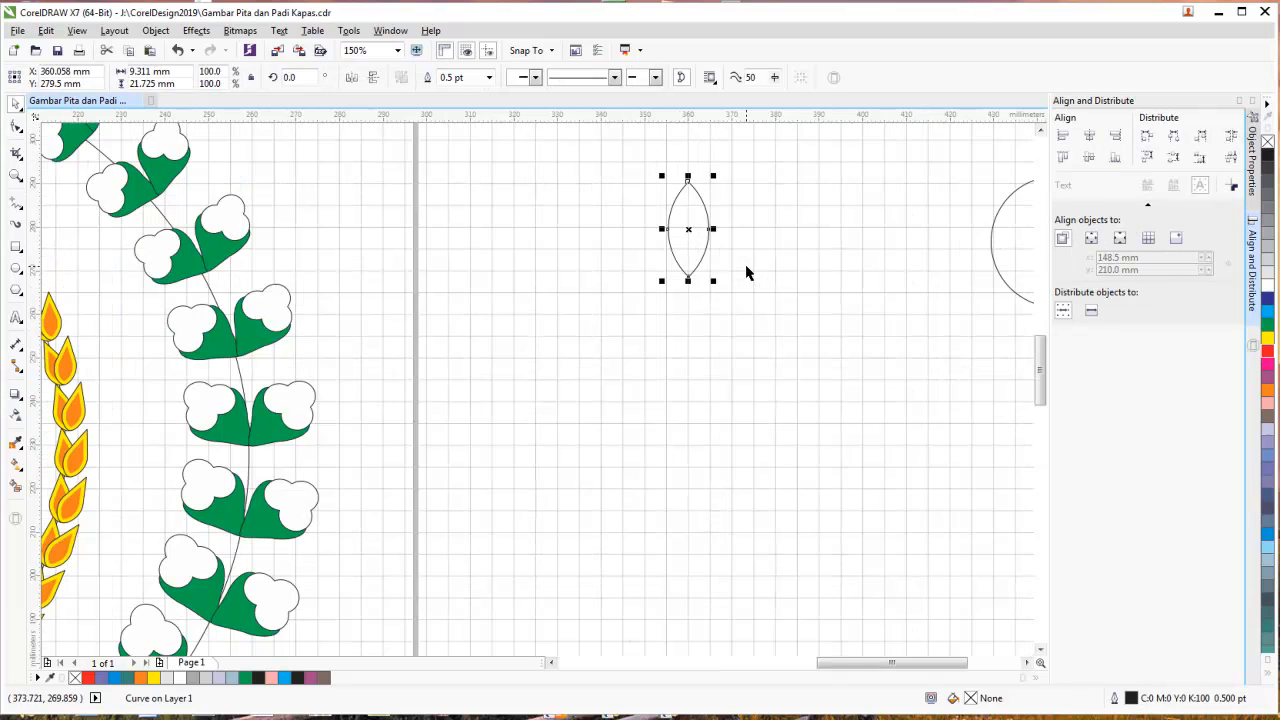
pyautogui.scroll(-2, 746, 267)
pyautogui.scroll(-1, 757, 257)
pyautogui.scroll(2, 757, 257)
pyautogui.scroll(1, 696, 222)
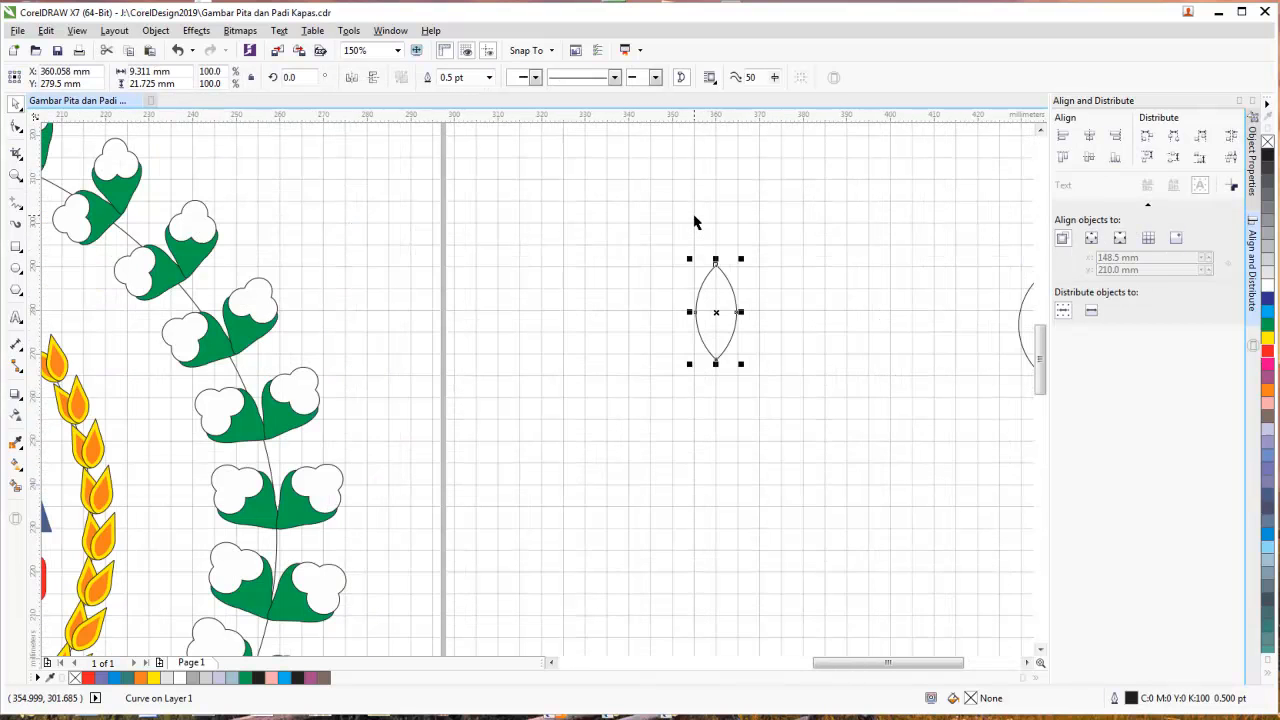
pyautogui.click(708, 206)
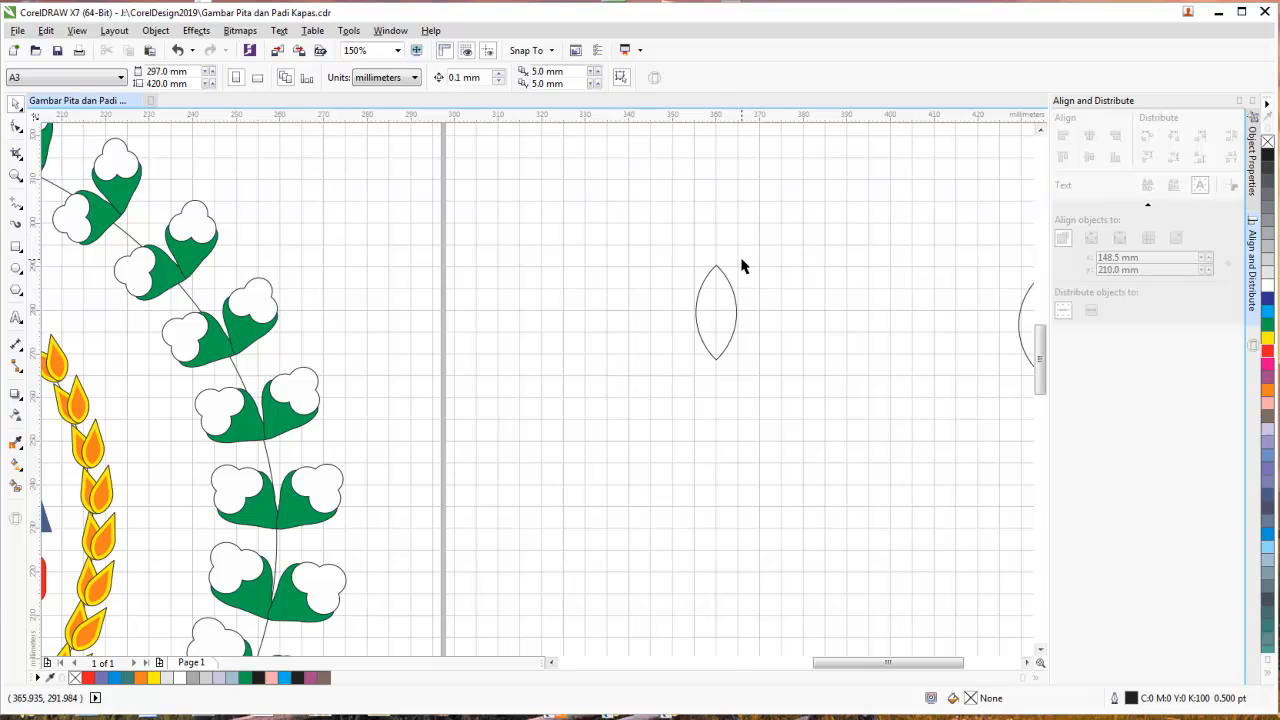
pyautogui.scroll(2, 742, 266)
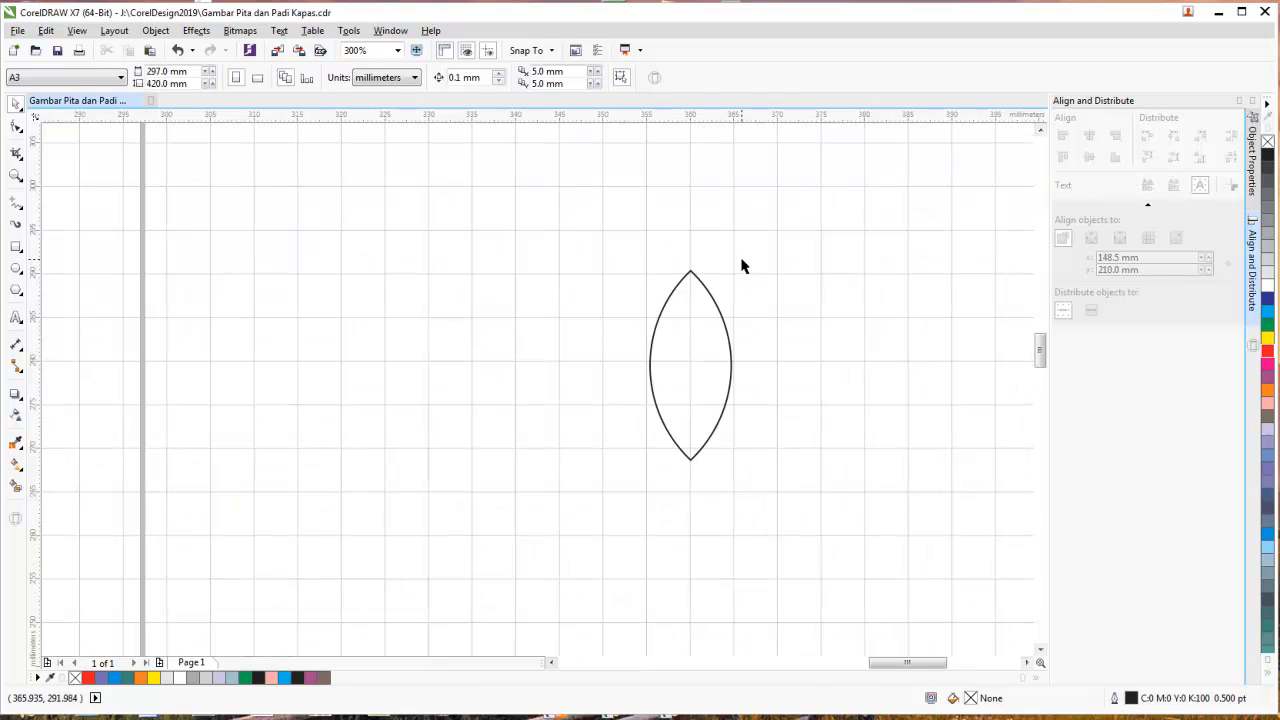
pyautogui.click(732, 366)
pyautogui.moveTo(690, 458); pyautogui.dragTo(689, 447)
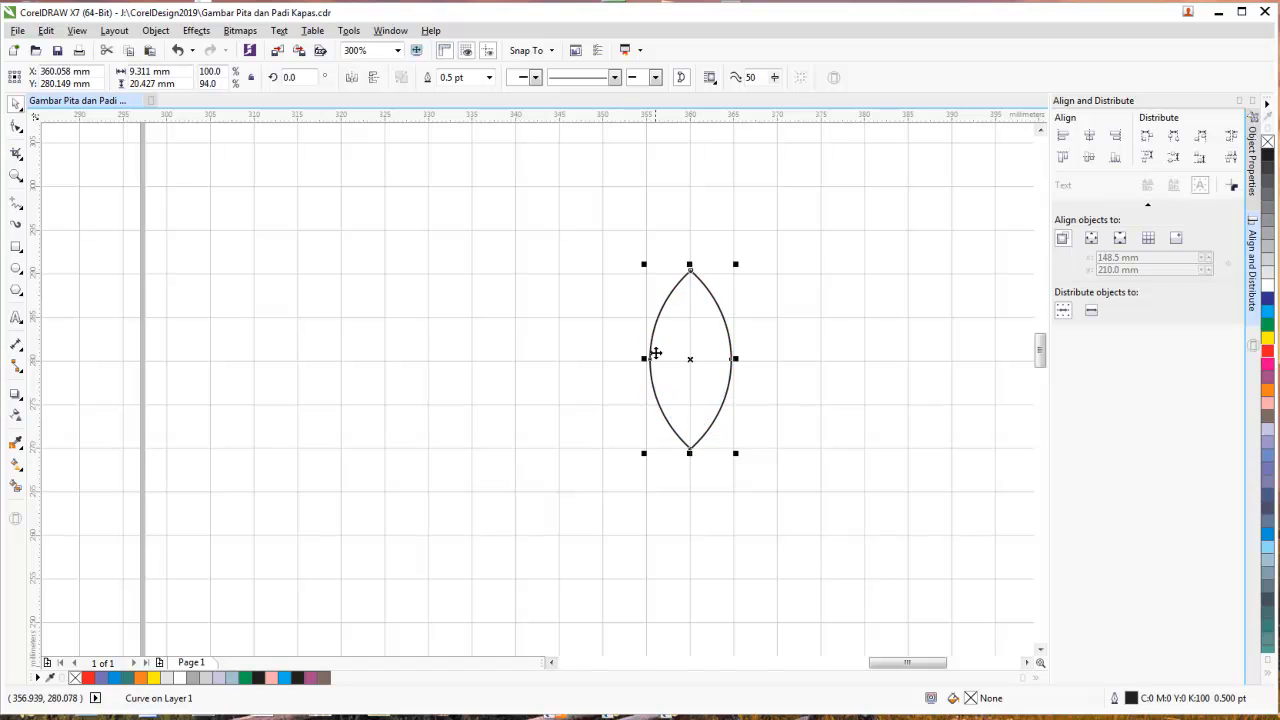
# - Resize the lens shape to the surrounding grid lines, about 10 mm wide and 20 mm high
pyautogui.scroll(2, 652, 355)
pyautogui.moveTo(637, 366); pyautogui.dragTo(633, 376)
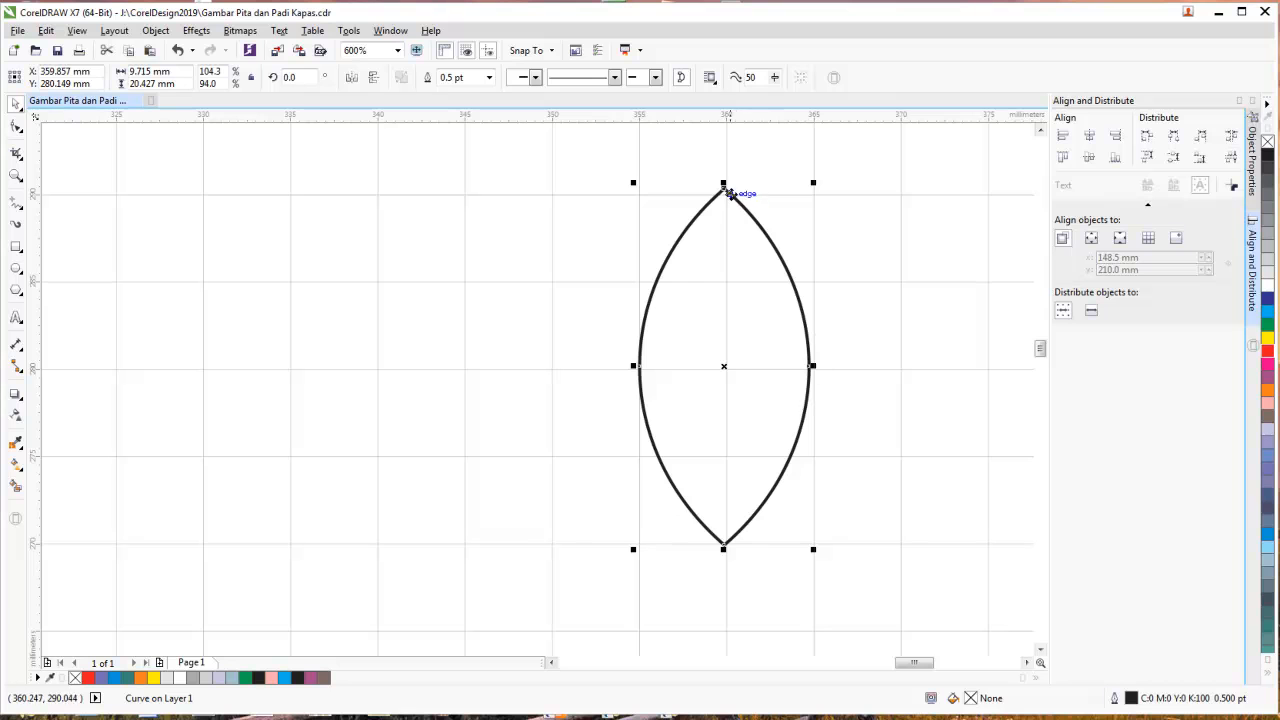
pyautogui.moveTo(724, 183); pyautogui.dragTo(733, 188)
pyautogui.moveTo(814, 369); pyautogui.dragTo(823, 364)
pyautogui.scroll(1, 814, 366)
pyautogui.click(866, 363)
pyautogui.scroll(-1, 866, 363)
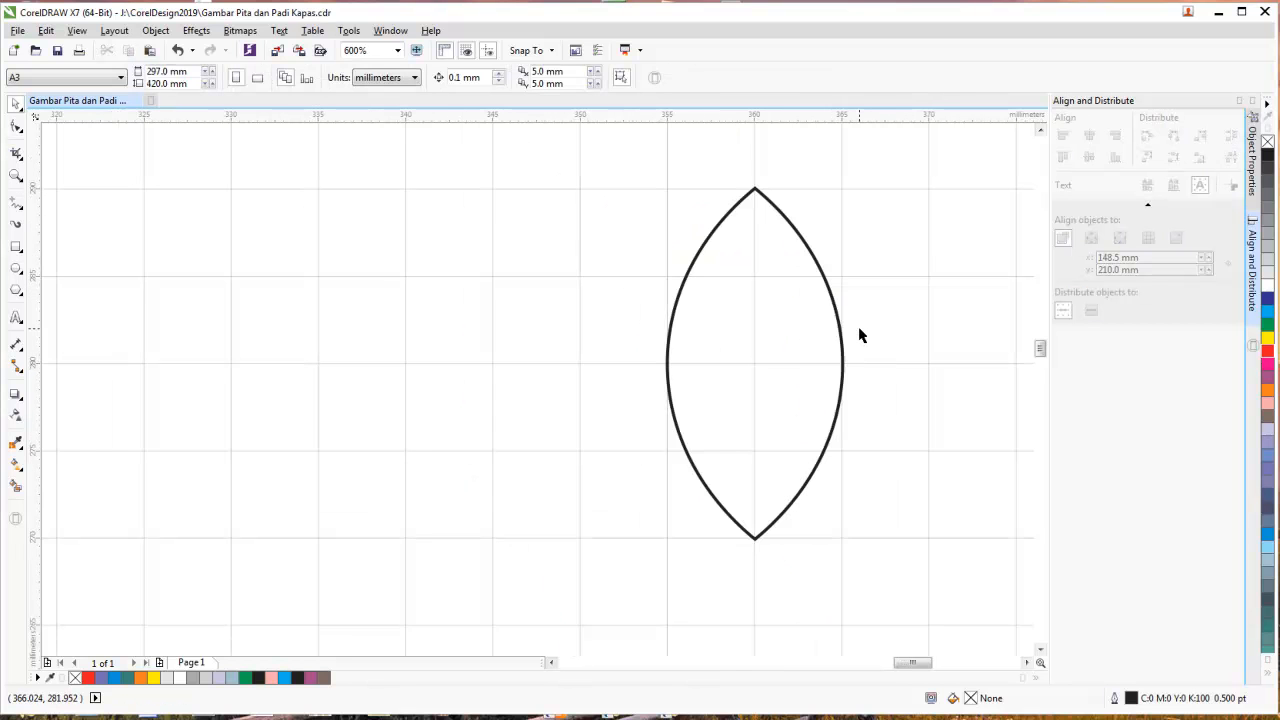
# - Add a one-step inside contour to the lens shape with an offset of about 2.5 mm
pyautogui.scroll(-1, 857, 334)
pyautogui.click(851, 335)
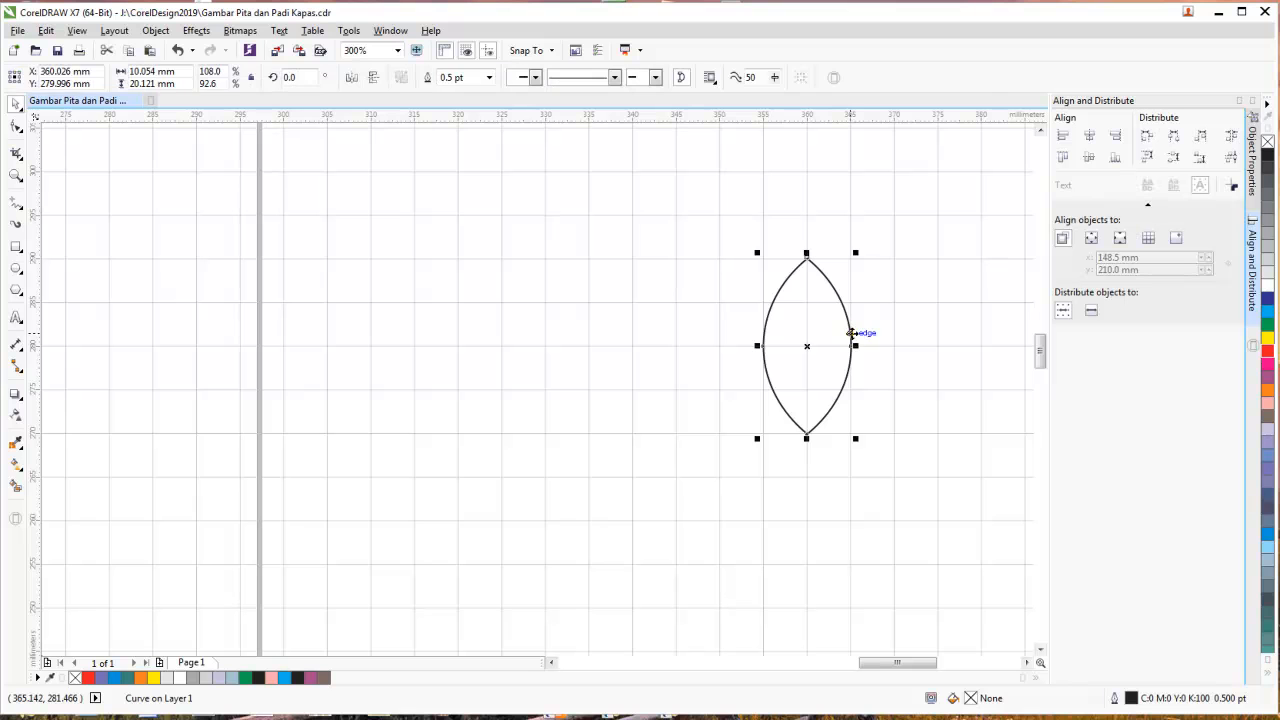
pyautogui.click(21, 402)
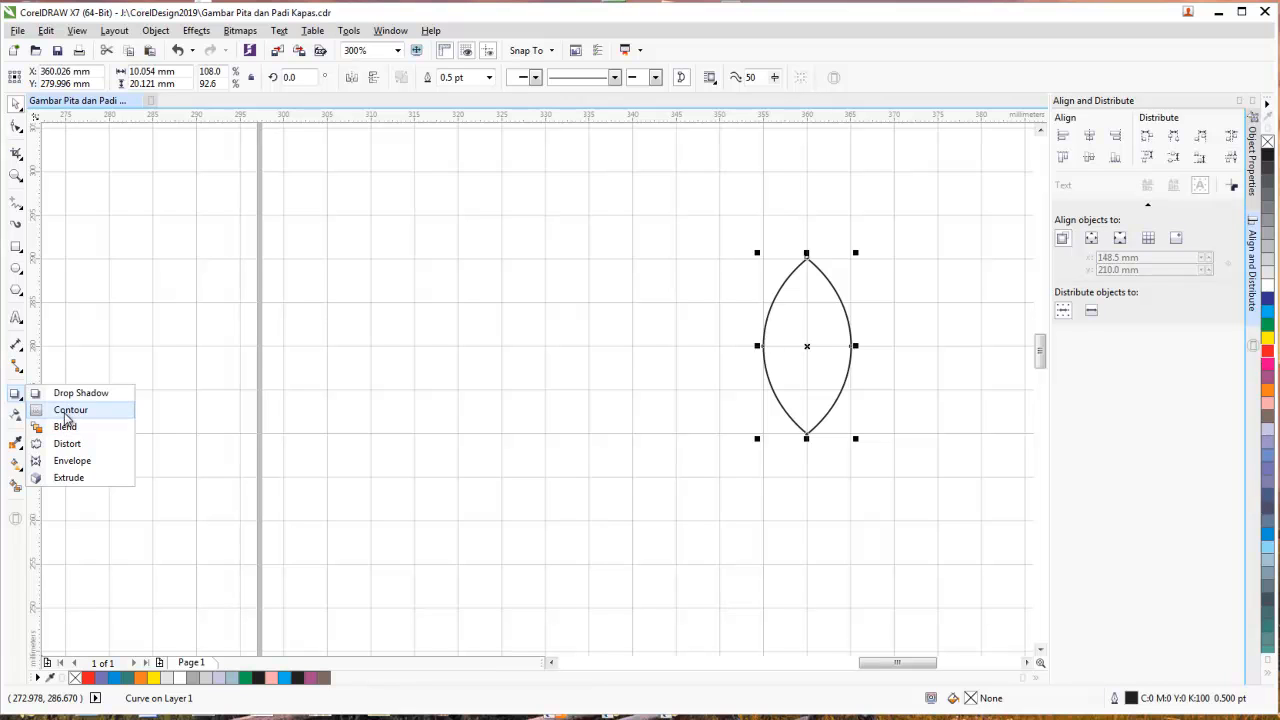
pyautogui.click(68, 411)
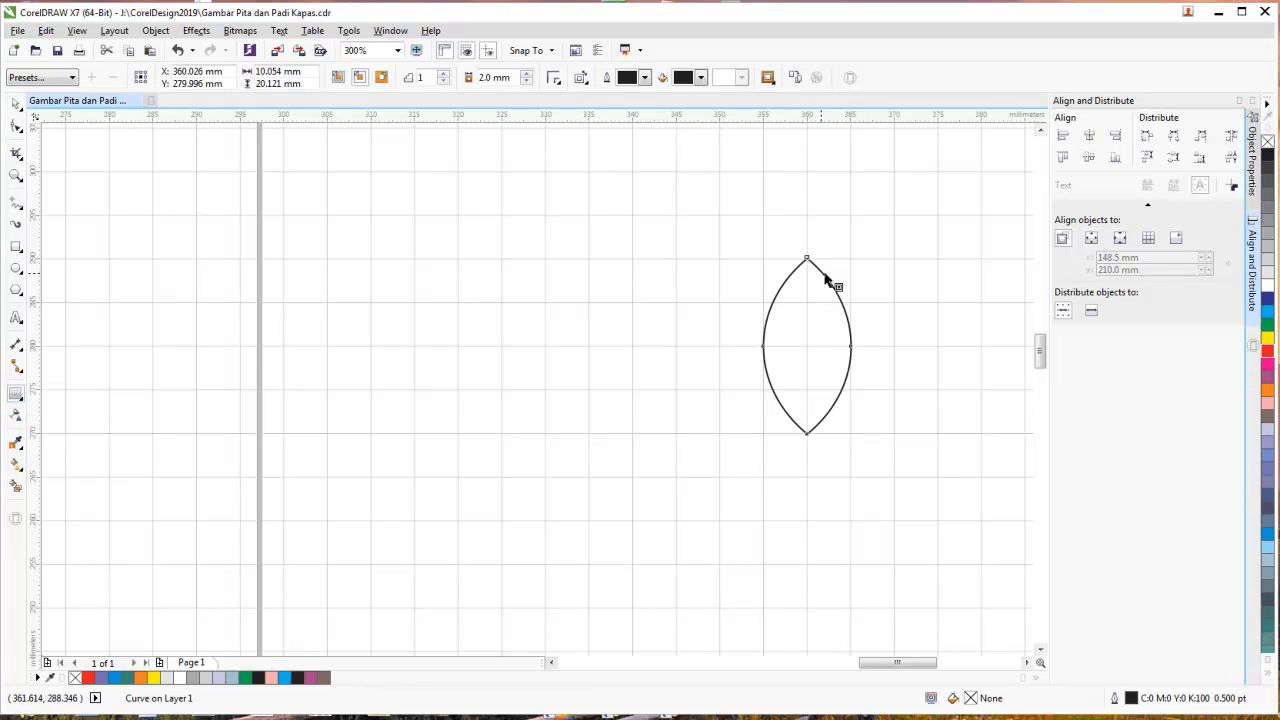
pyautogui.moveTo(815, 289); pyautogui.dragTo(823, 281)
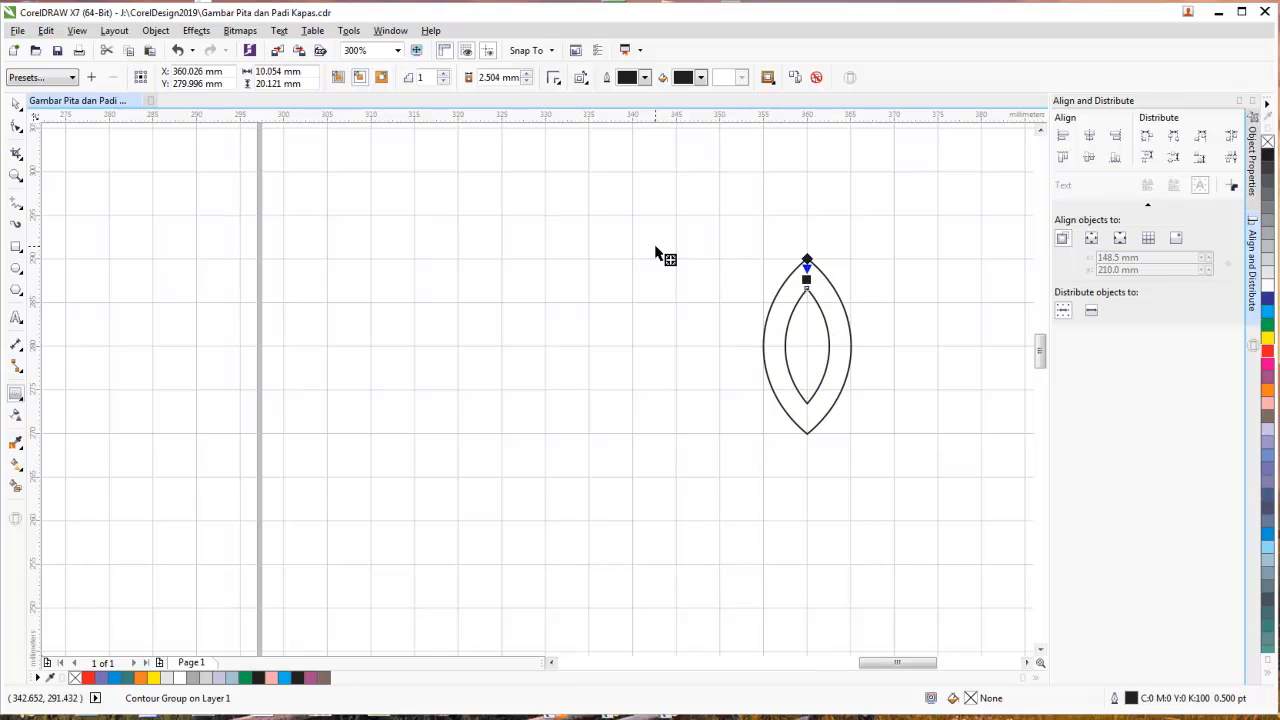
pyautogui.click(657, 257)
# - Break the lens shape's contour group apart into separate outer and inner shapes
pyautogui.click(16, 105)
pyautogui.moveTo(686, 194); pyautogui.dragTo(900, 463)
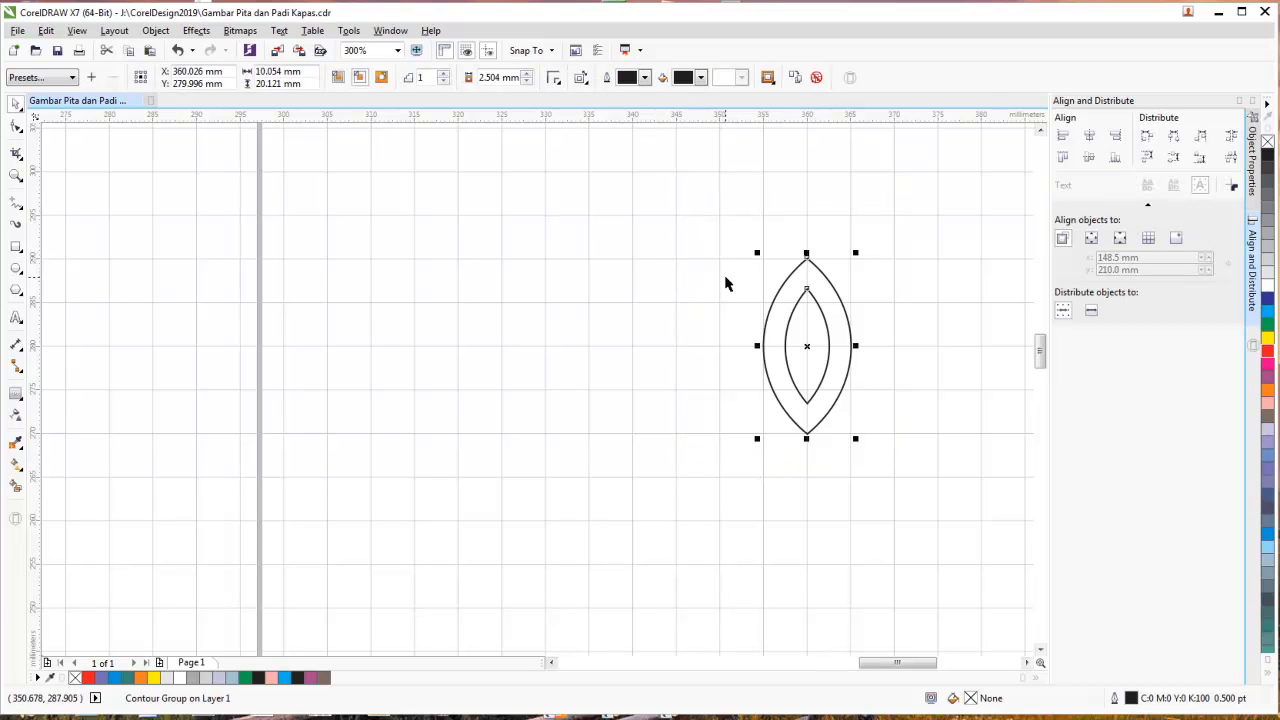
pyautogui.rightClick(801, 318)
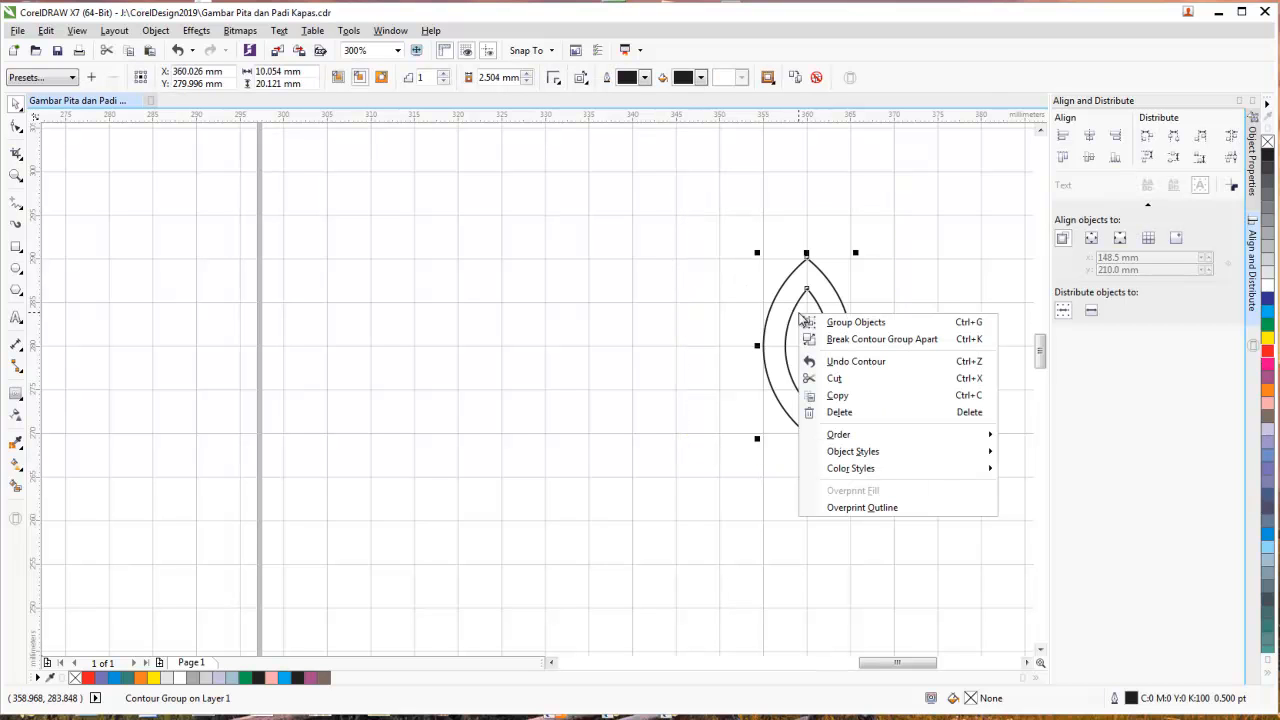
pyautogui.click(873, 345)
# - Fill the inner lens with yellow and the outer lens with orange
pyautogui.click(829, 343)
pyautogui.click(829, 346)
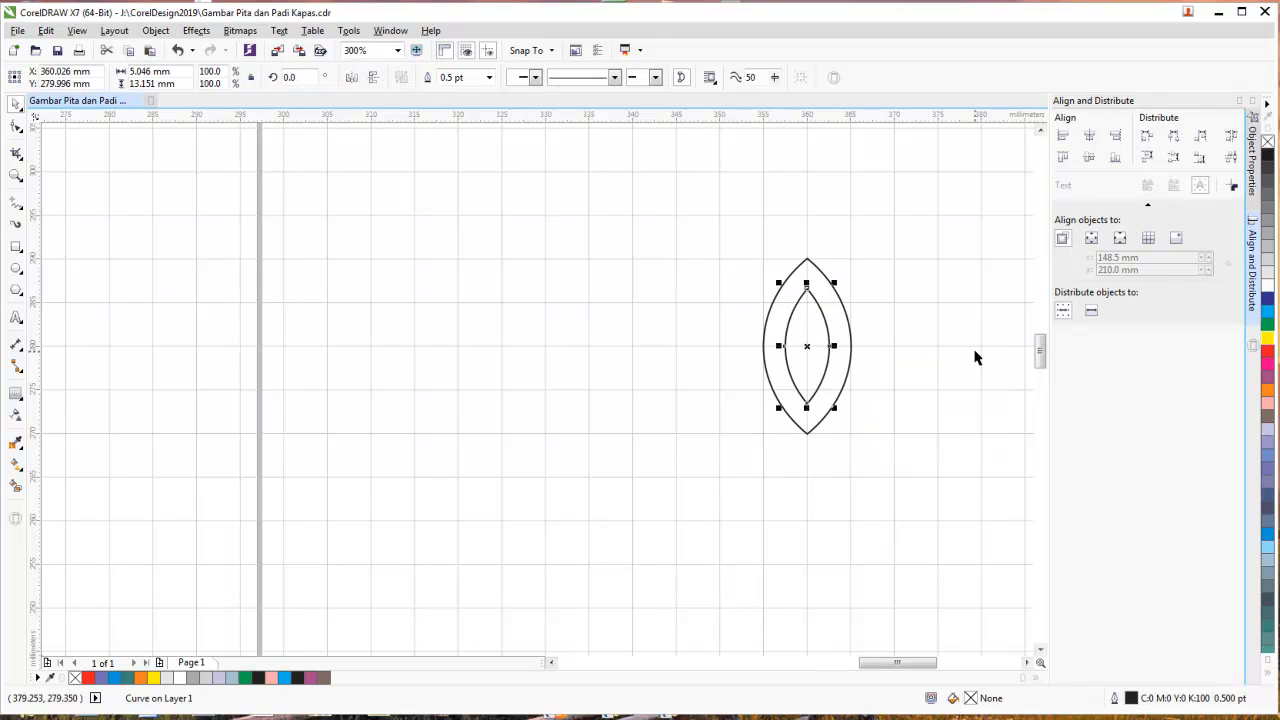
pyautogui.click(1267, 338)
pyautogui.click(912, 375)
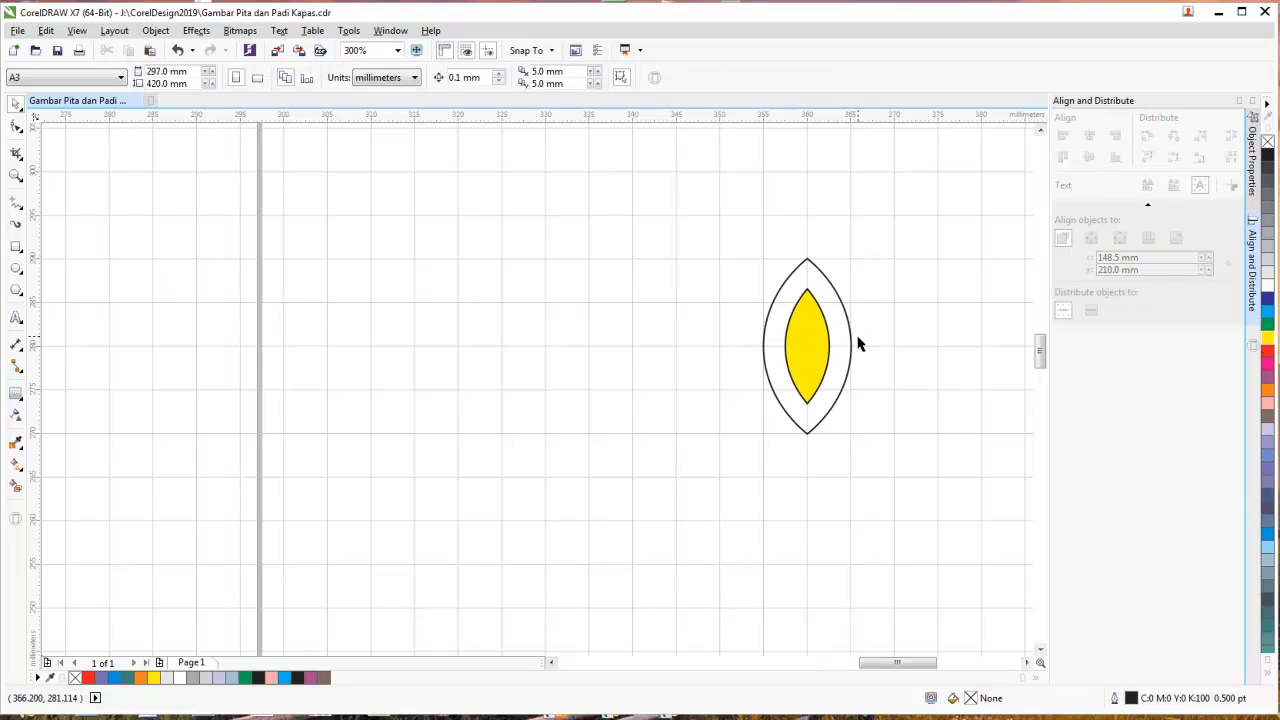
pyautogui.click(850, 346)
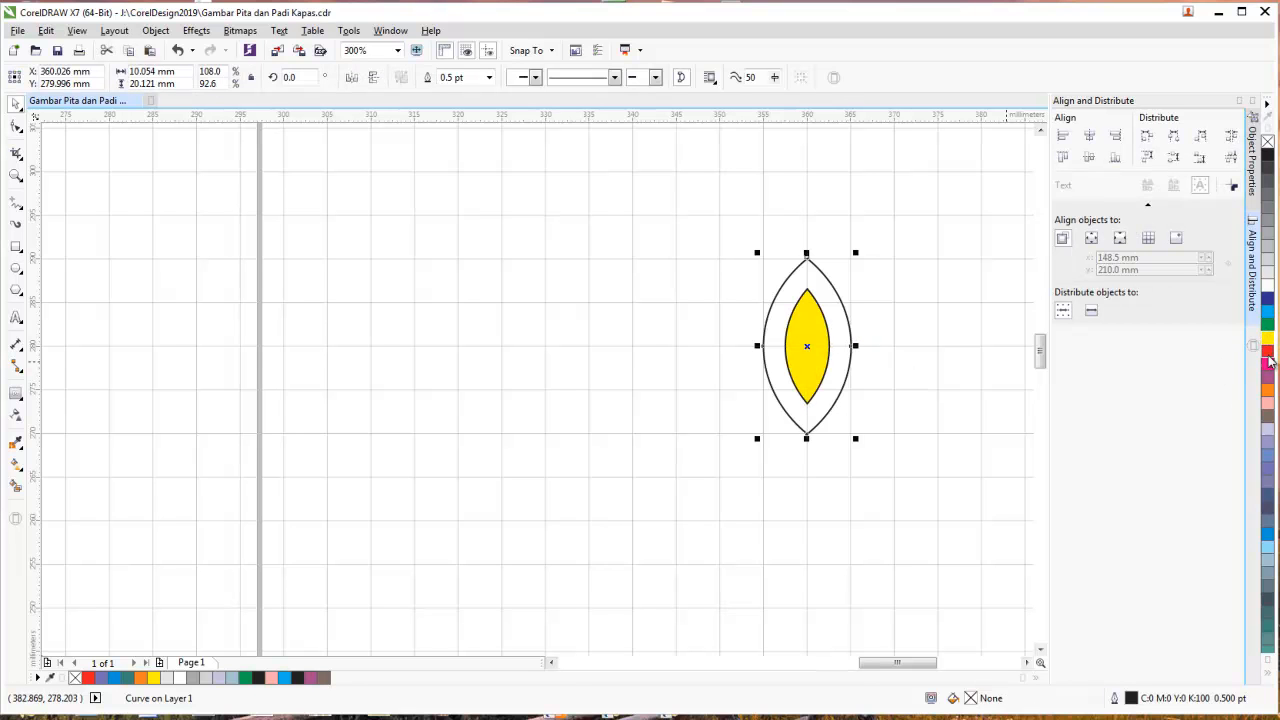
pyautogui.click(1268, 391)
pyautogui.click(935, 375)
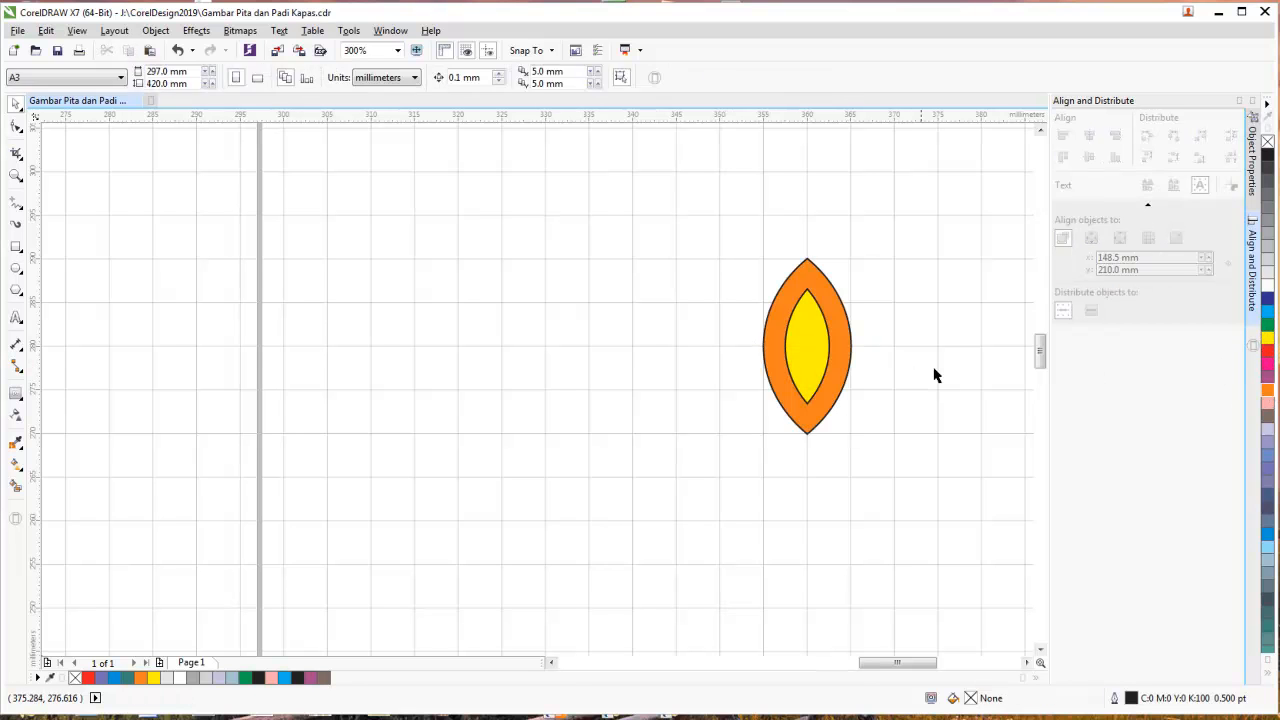
# - Remove the outline from the yellow inner lens by setting its width to None
pyautogui.click(823, 348)
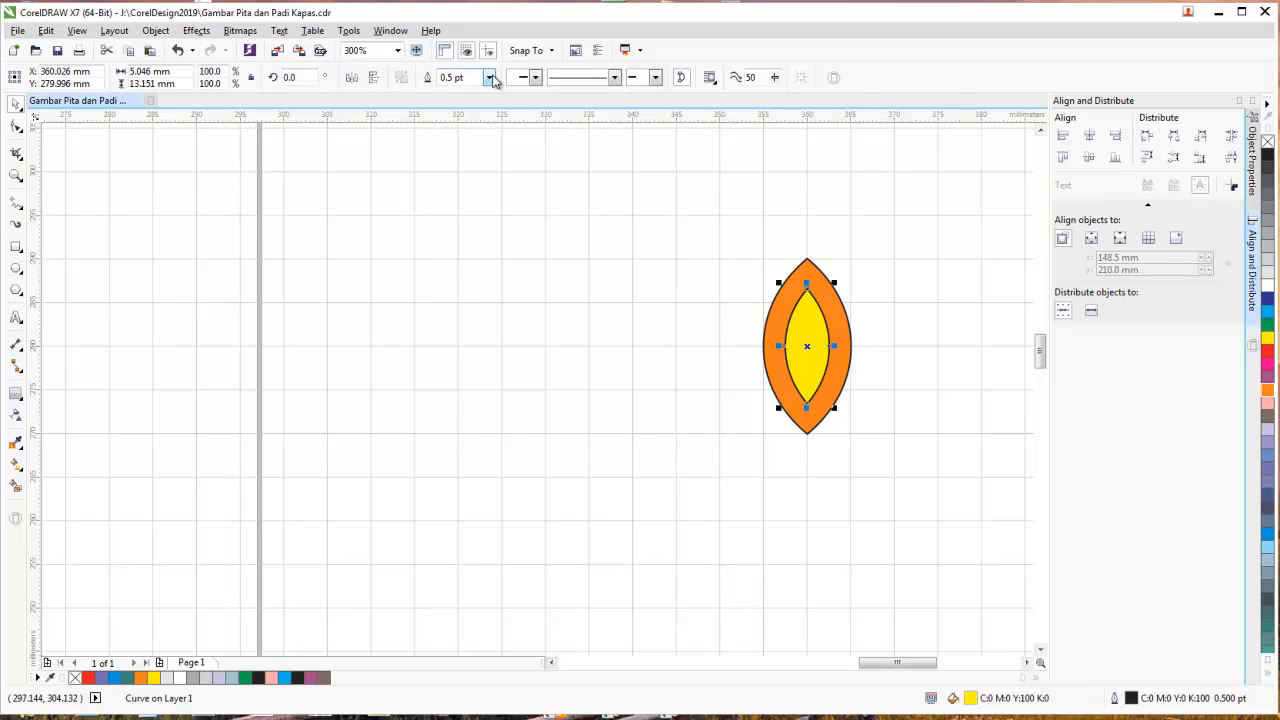
pyautogui.click(489, 77)
pyautogui.click(449, 92)
pyautogui.click(724, 300)
# - Apply a vertical 90° linear transparency to the yellow inner lens, fading it out toward the upper tip
pyautogui.click(804, 334)
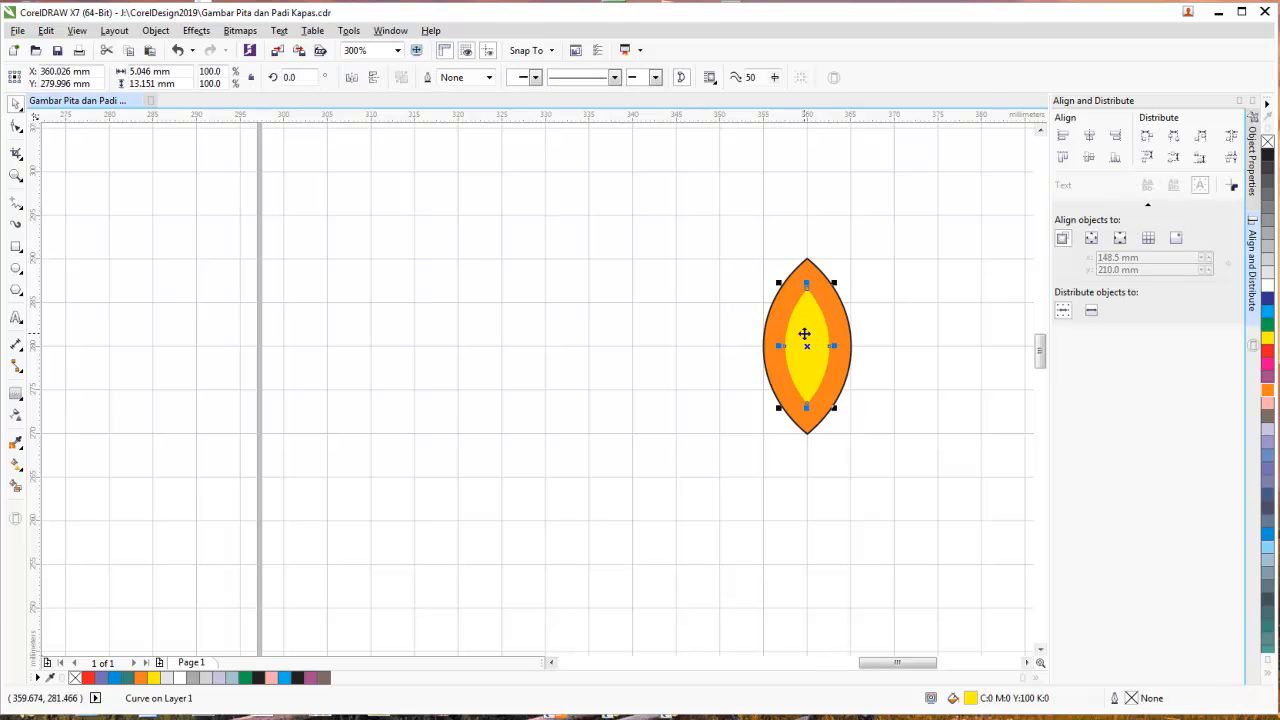
pyautogui.click(15, 413)
pyautogui.moveTo(806, 362); pyautogui.dragTo(806, 288)
pyautogui.moveTo(803, 360); pyautogui.dragTo(807, 377)
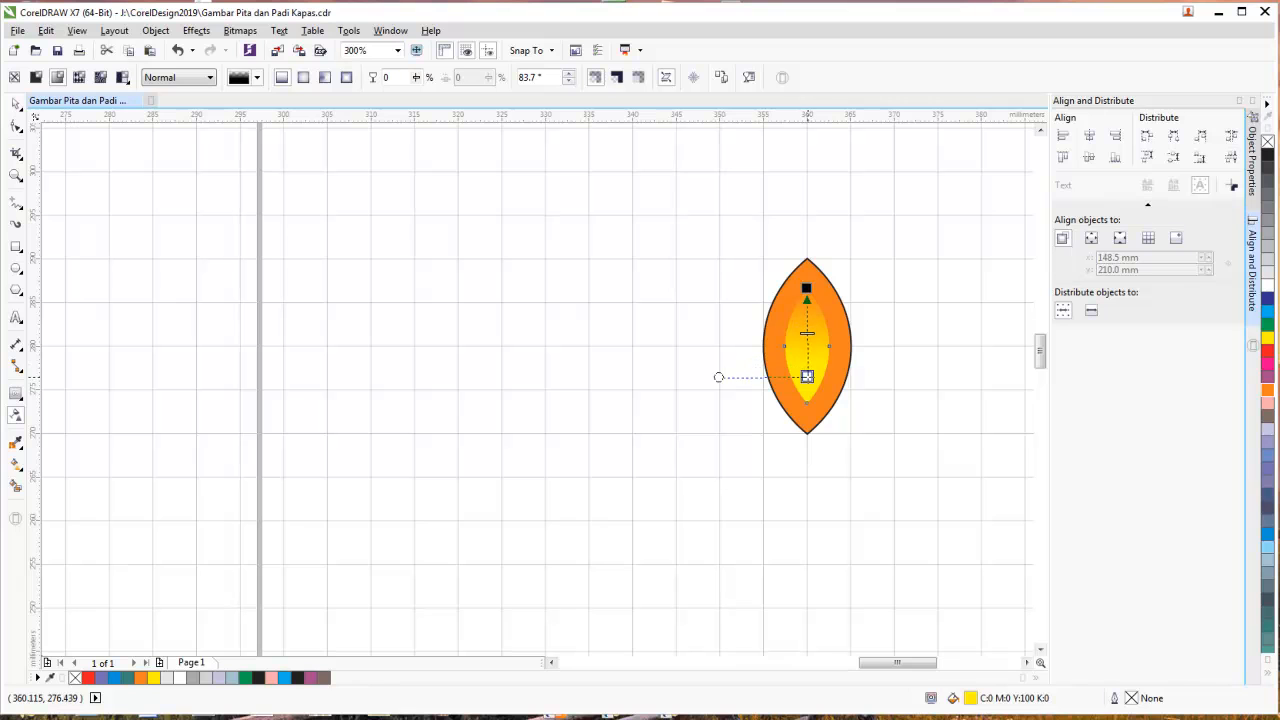
pyautogui.moveTo(806, 288); pyautogui.dragTo(807, 258)
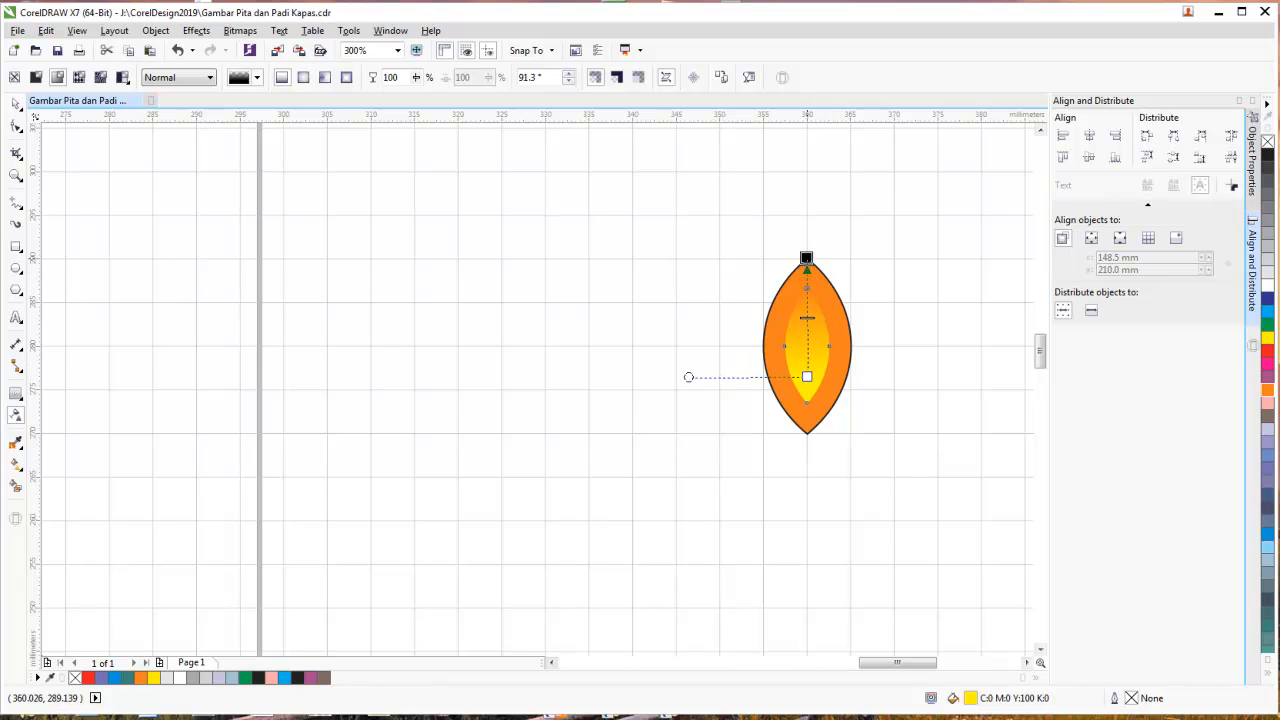
pyautogui.moveTo(807, 377); pyautogui.dragTo(806, 345)
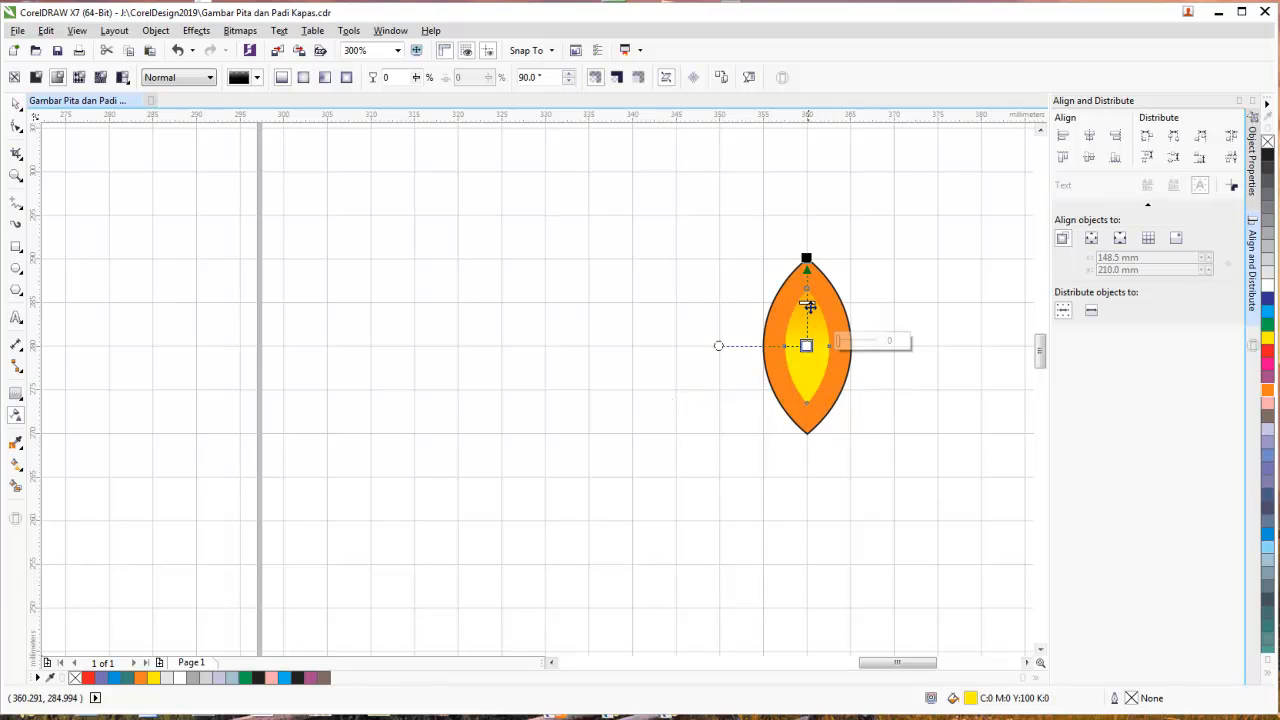
pyautogui.moveTo(807, 258); pyautogui.dragTo(809, 276)
pyautogui.moveTo(806, 345); pyautogui.dragTo(808, 361)
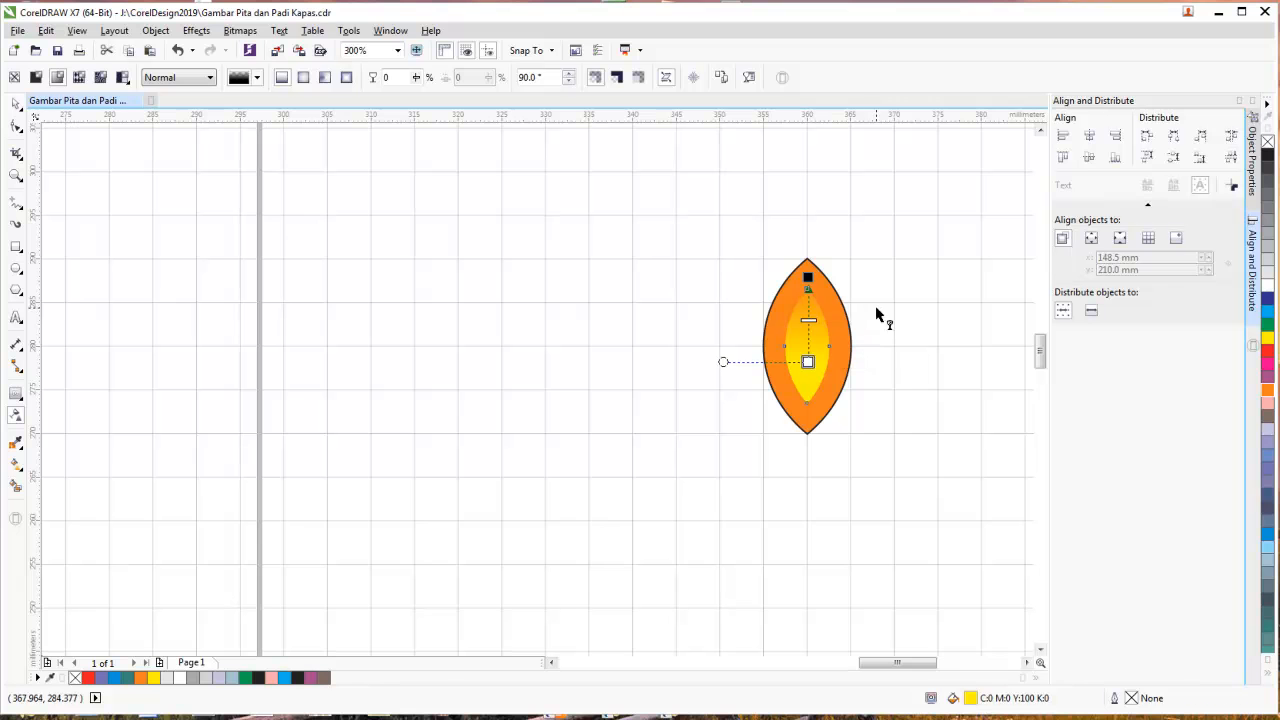
pyautogui.click(876, 316)
pyautogui.click(16, 103)
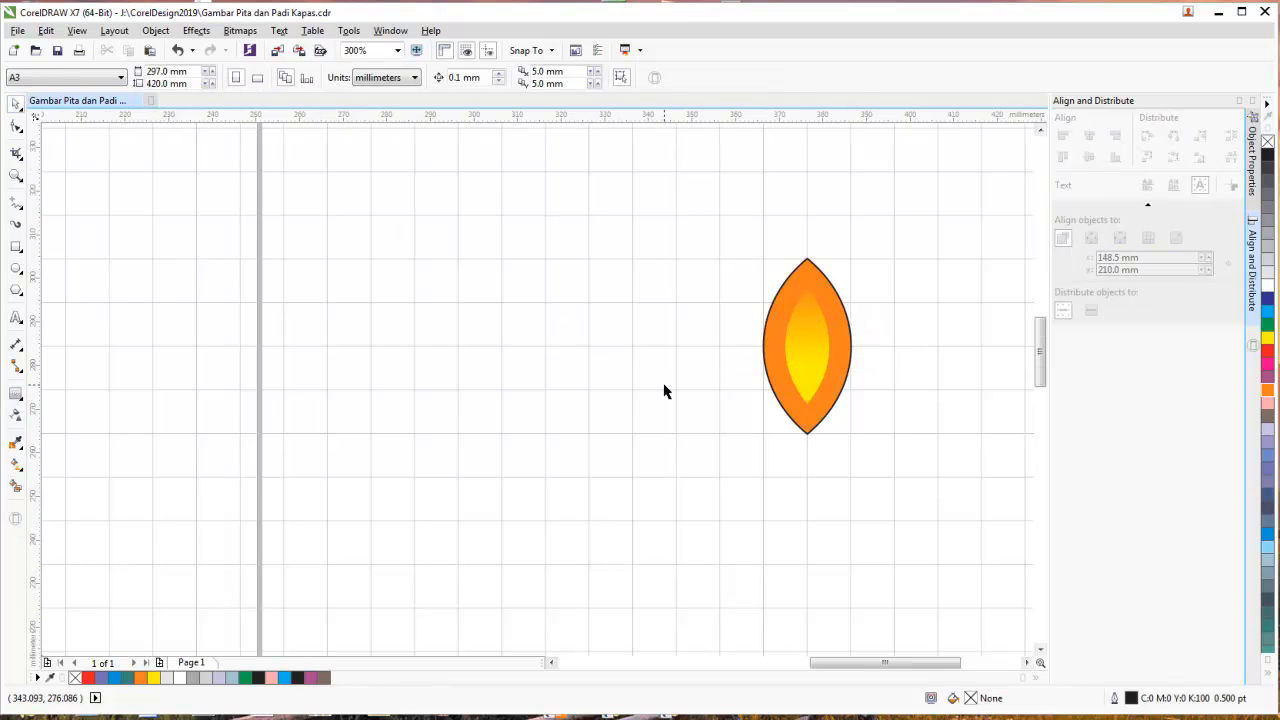
# - Examine the finished reference emblem's rice, cotton and ribbon parts in relation to the new petal
pyautogui.scroll(-2, 664, 391)
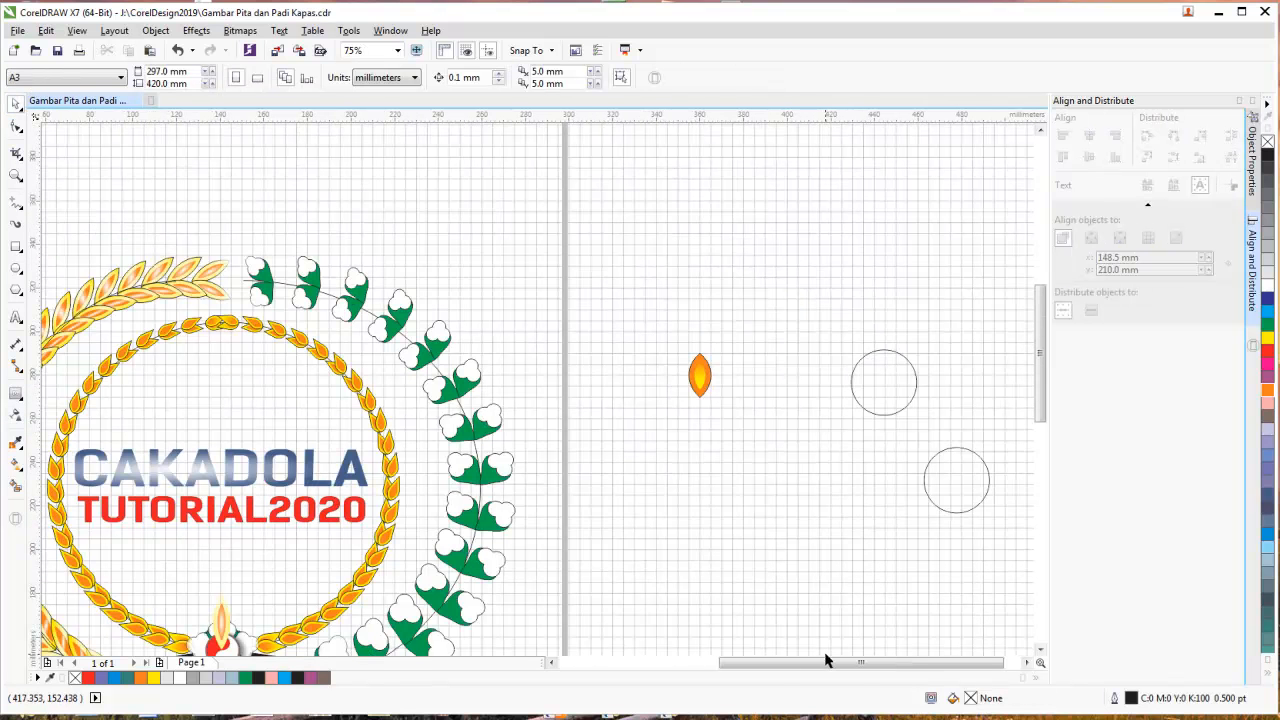
pyautogui.moveTo(1049, 390); pyautogui.dragTo(1050, 430)
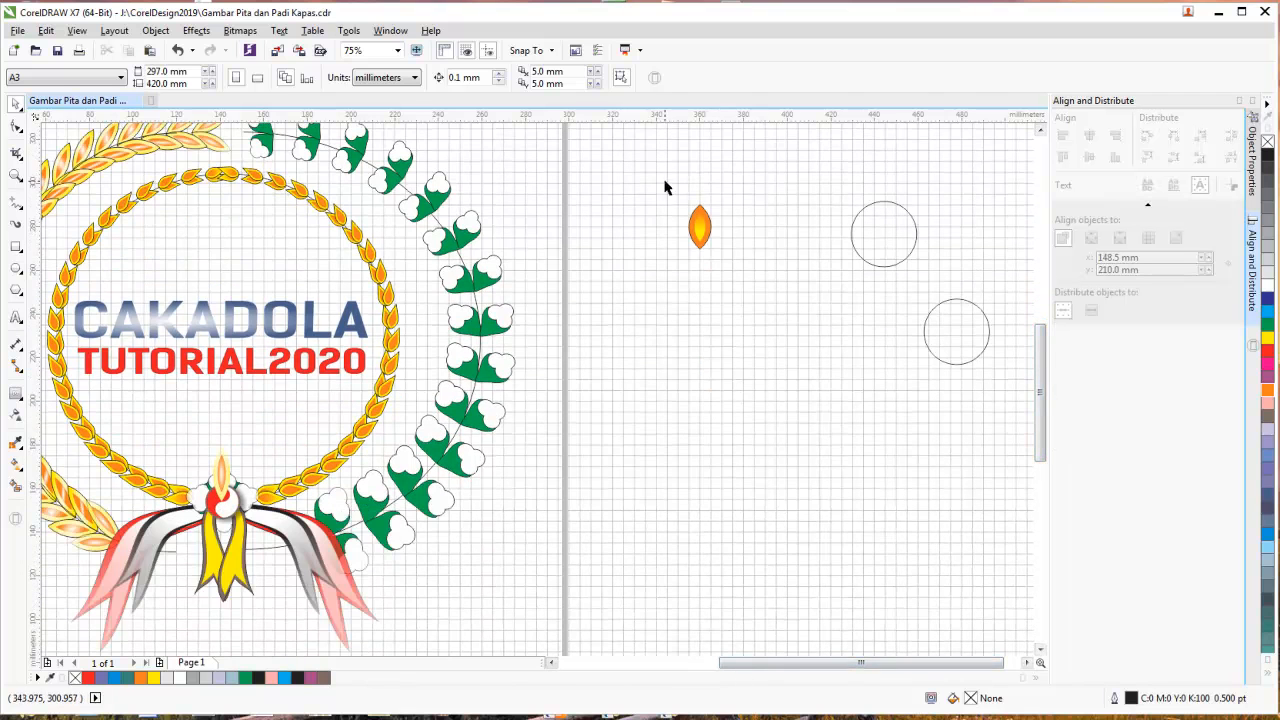
pyautogui.moveTo(740, 275); pyautogui.dragTo(741, 277)
pyautogui.click(560, 664)
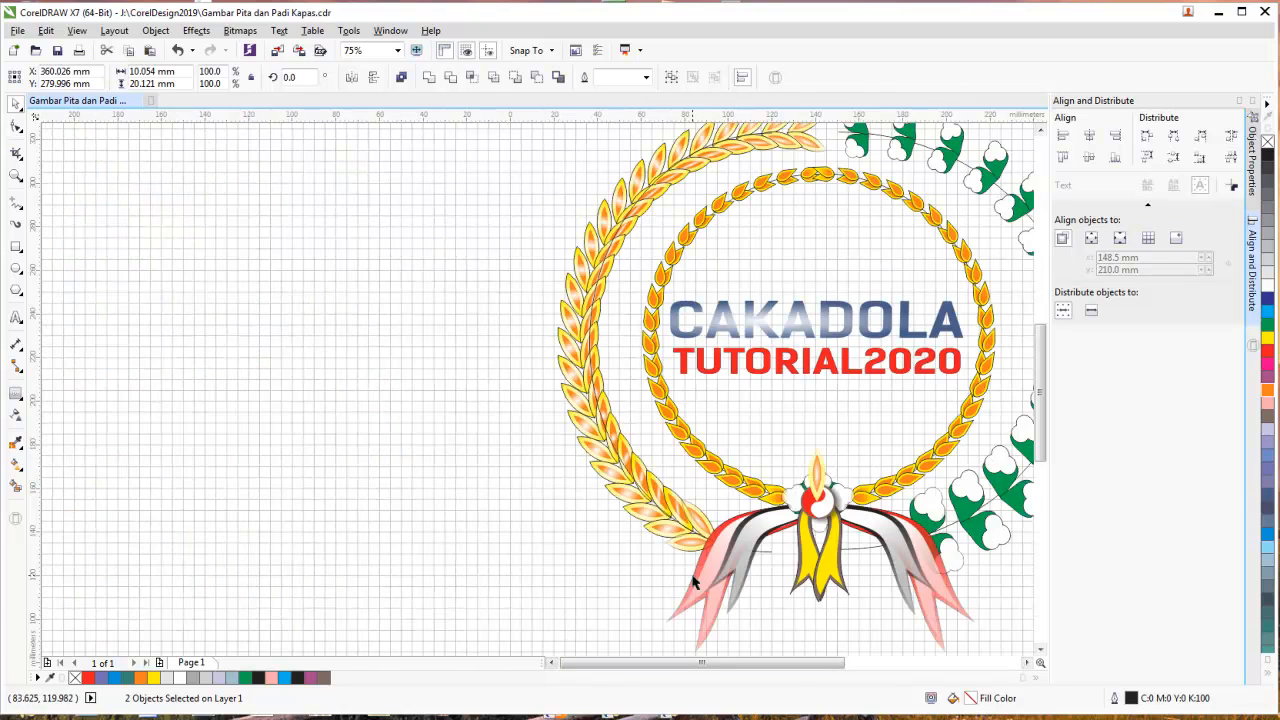
pyautogui.moveTo(782, 658); pyautogui.dragTo(898, 662)
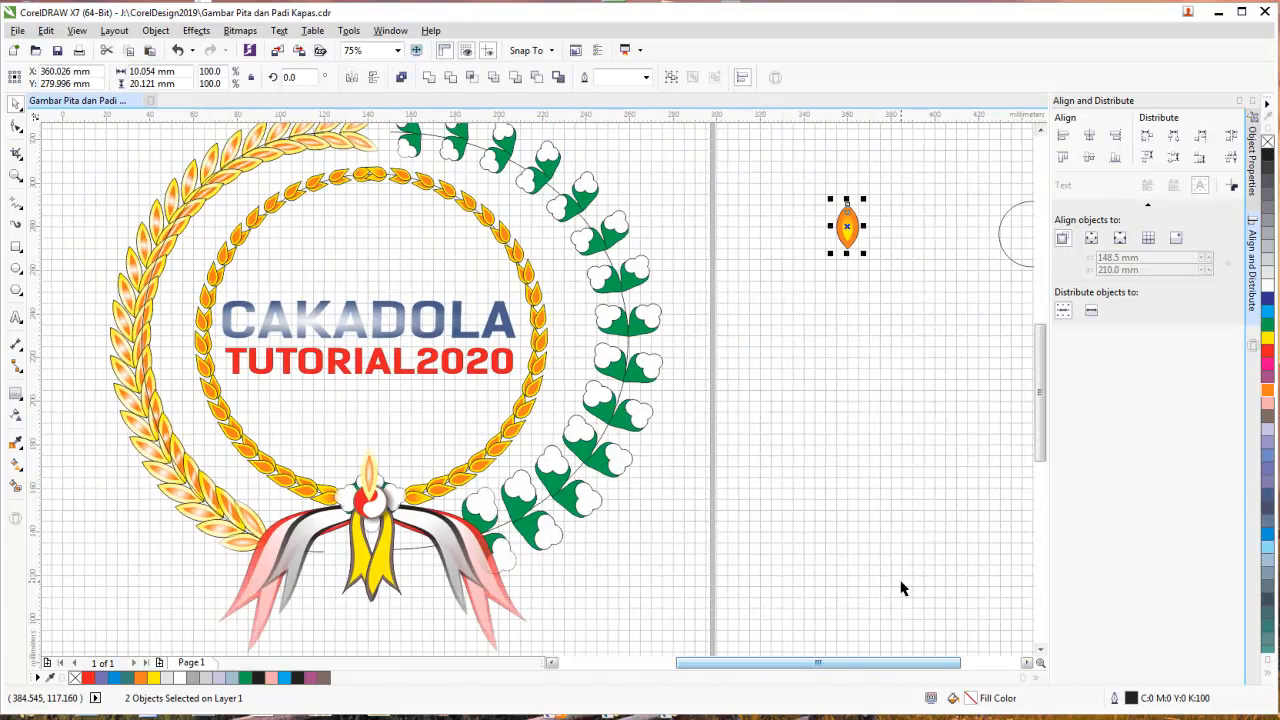
pyautogui.moveTo(1044, 427); pyautogui.dragTo(1048, 426)
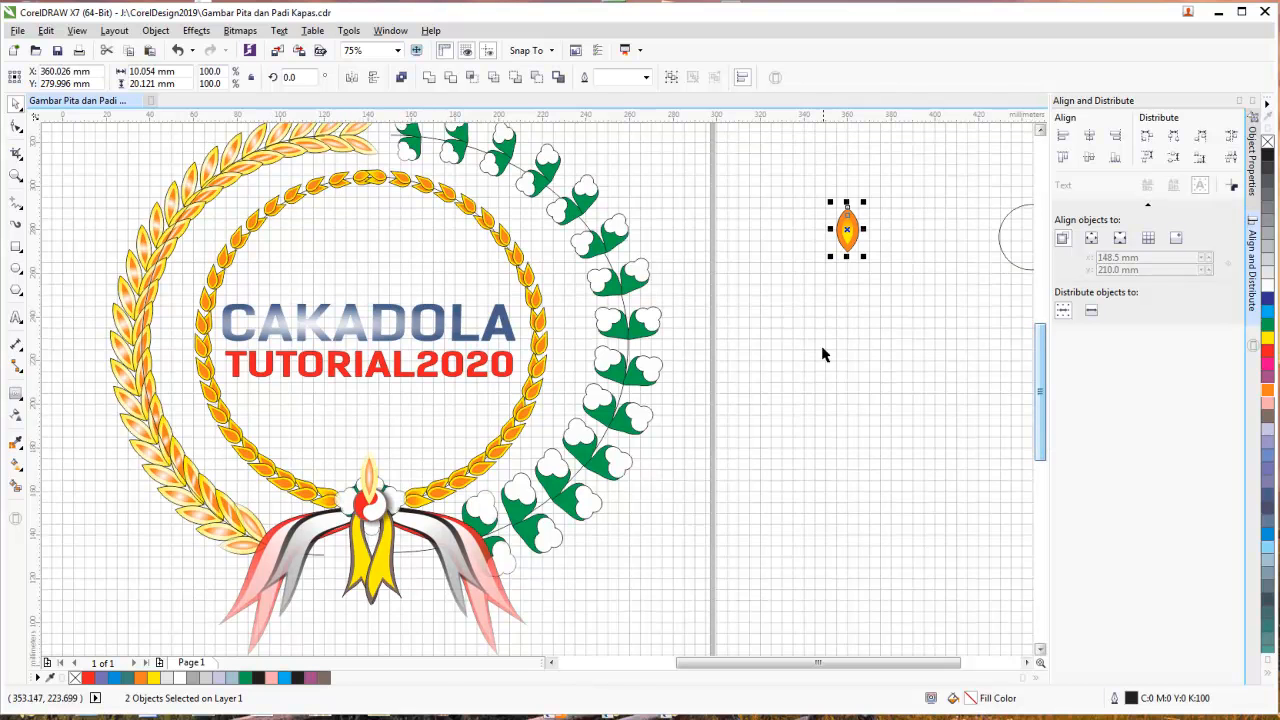
pyautogui.moveTo(818, 662); pyautogui.dragTo(832, 662)
pyautogui.moveTo(1046, 420); pyautogui.dragTo(1054, 388)
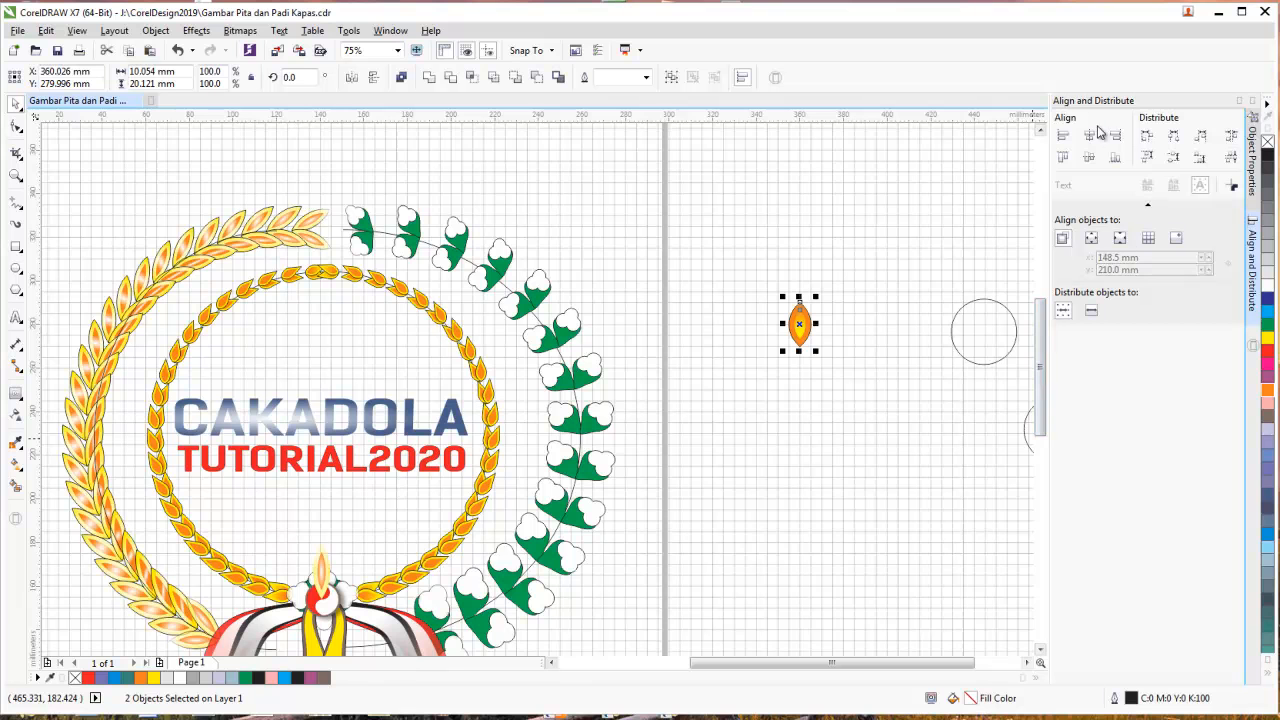
# - Collapse the Align and Distribute docker to enlarge the drawing area
pyautogui.click(1240, 102)
pyautogui.click(880, 286)
pyautogui.scroll(2, 881, 300)
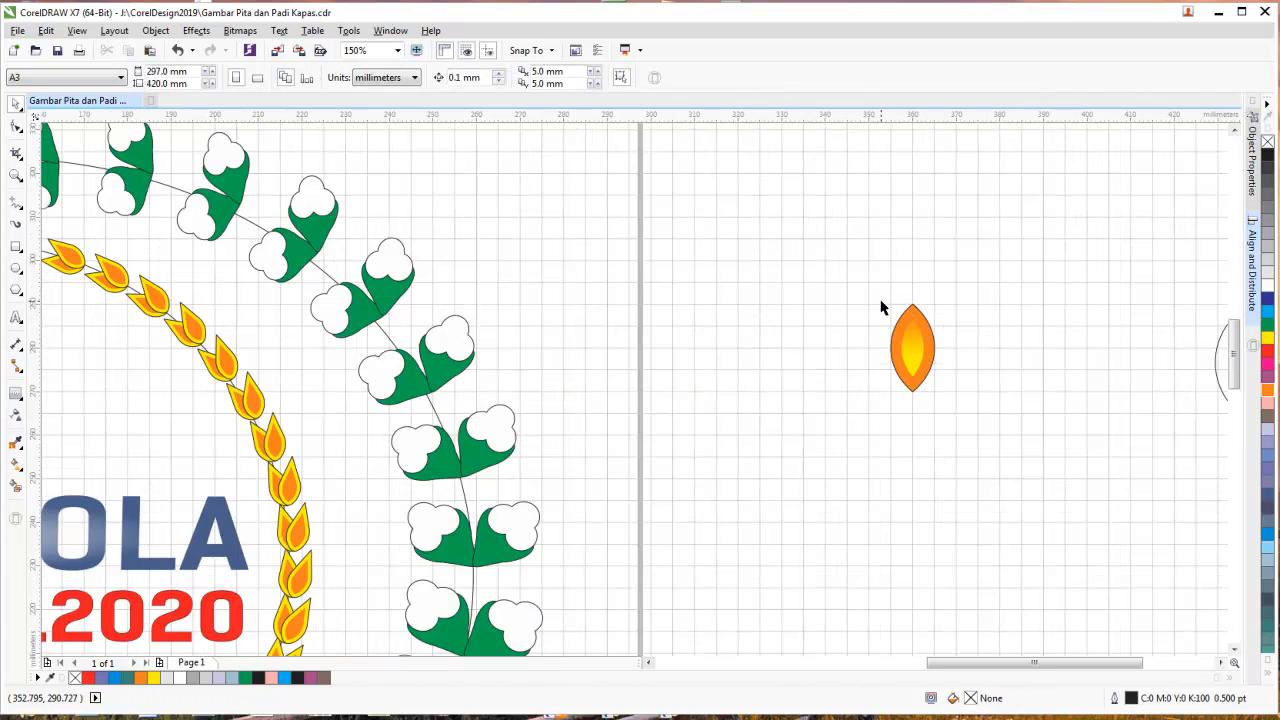
pyautogui.scroll(-2, 881, 307)
pyautogui.scroll(2, 883, 306)
# - Duplicate the complete petal and place the copy overlapping the original, about 4.8 mm to its right
pyautogui.moveTo(883, 290); pyautogui.dragTo(967, 432)
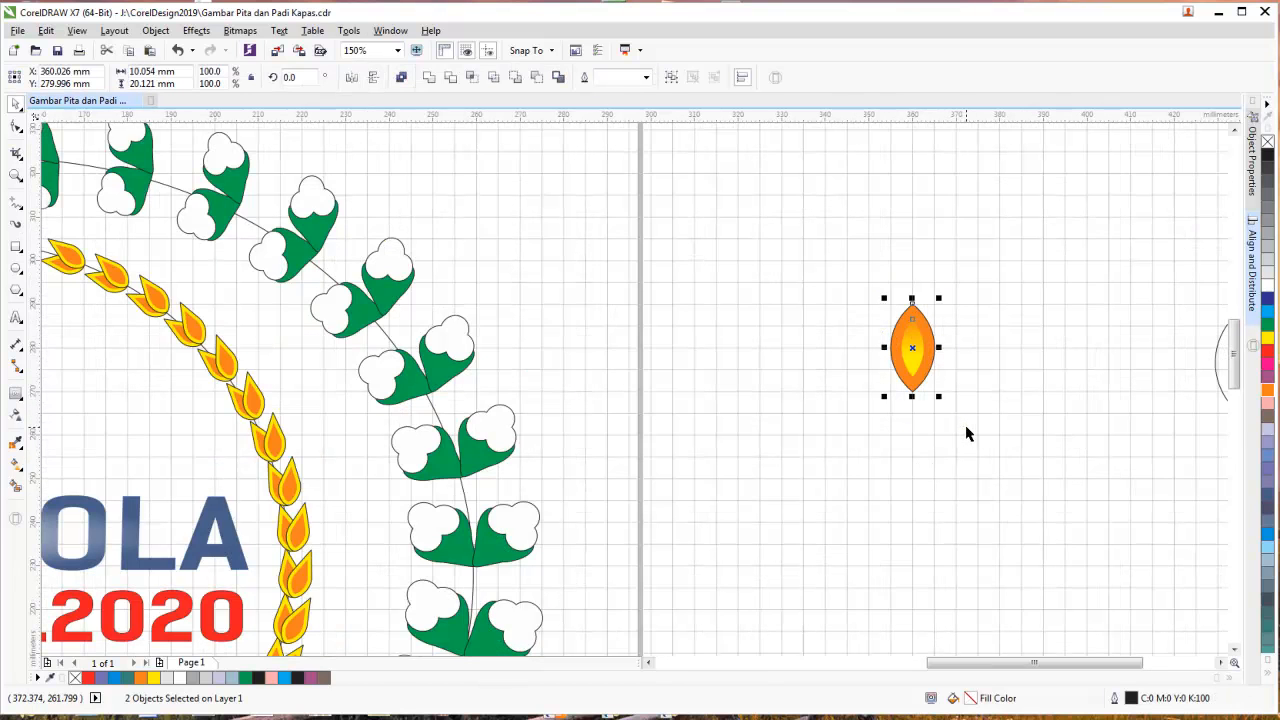
pyautogui.click(829, 280)
pyautogui.moveTo(816, 252); pyautogui.dragTo(1090, 512)
pyautogui.hotkey('ctrl', 'd')
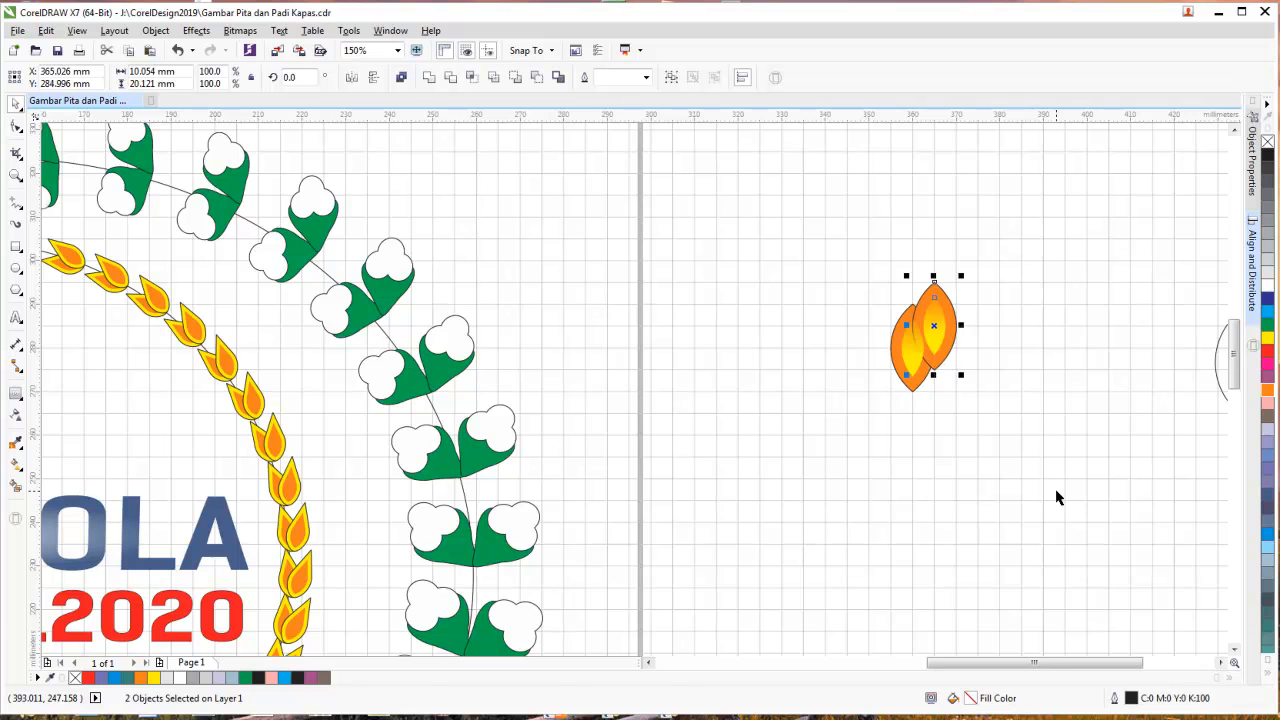
pyautogui.moveTo(952, 310)
pyautogui.mouseDown()
pyautogui.moveTo(955, 345)
pyautogui.moveTo(942, 319)
pyautogui.mouseUp()
pyautogui.scroll(2, 950, 345)
# - Try rotating the copied petal to about 331° and shifting its outer shape onto the original's lower tip, and undo the changes
pyautogui.click(924, 358)
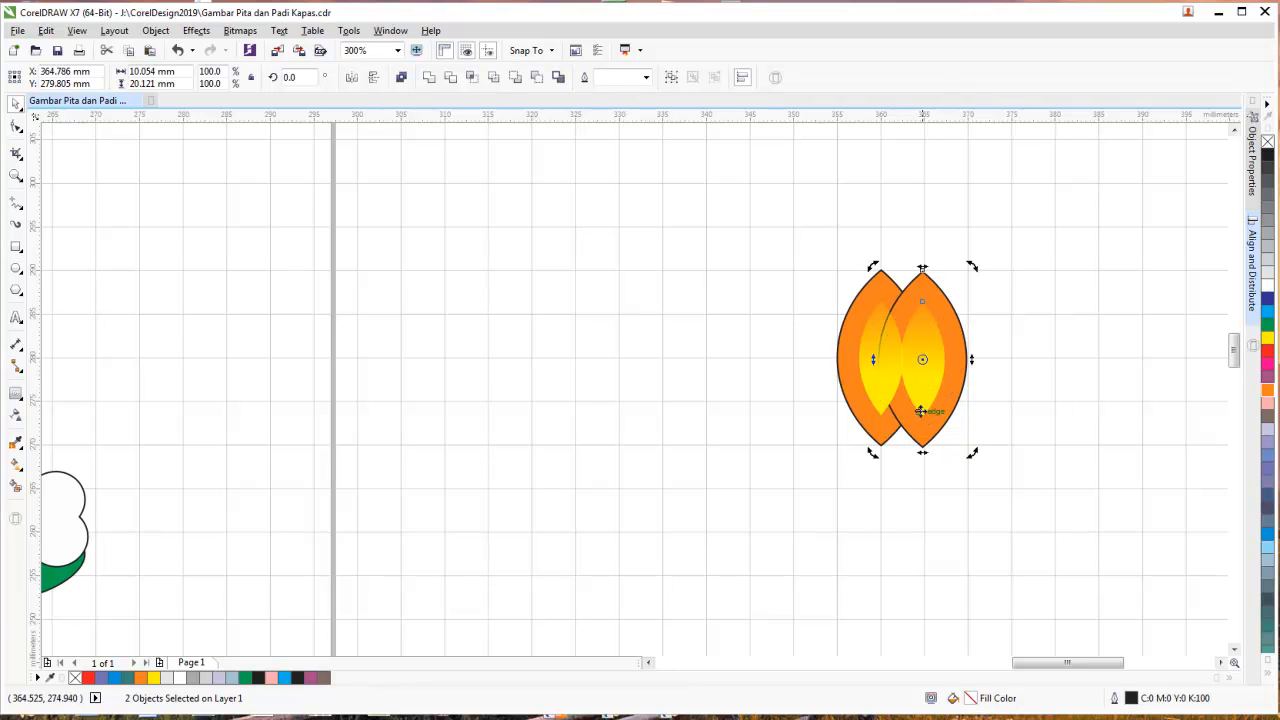
pyautogui.moveTo(971, 271); pyautogui.dragTo(1020, 310)
pyautogui.press('Escape')
pyautogui.moveTo(957, 338); pyautogui.dragTo(952, 341)
pyautogui.scroll(1, 933, 405)
pyautogui.press('F10')
pyautogui.moveTo(933, 395); pyautogui.dragTo(948, 412)
pyautogui.press('space')
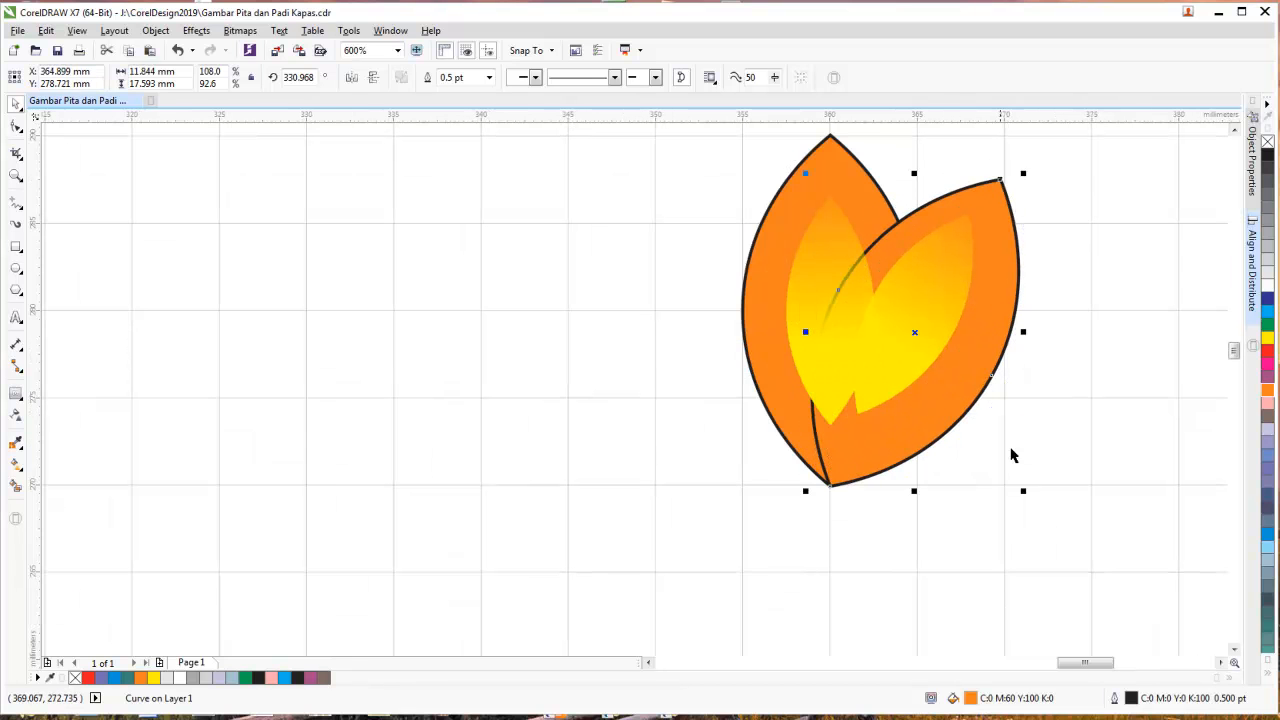
pyautogui.hotkey('ctrl', 'z')
pyautogui.hotkey('ctrl', 'z')
pyautogui.hotkey('ctrl', 'z')
pyautogui.hotkey('ctrl', 'z')
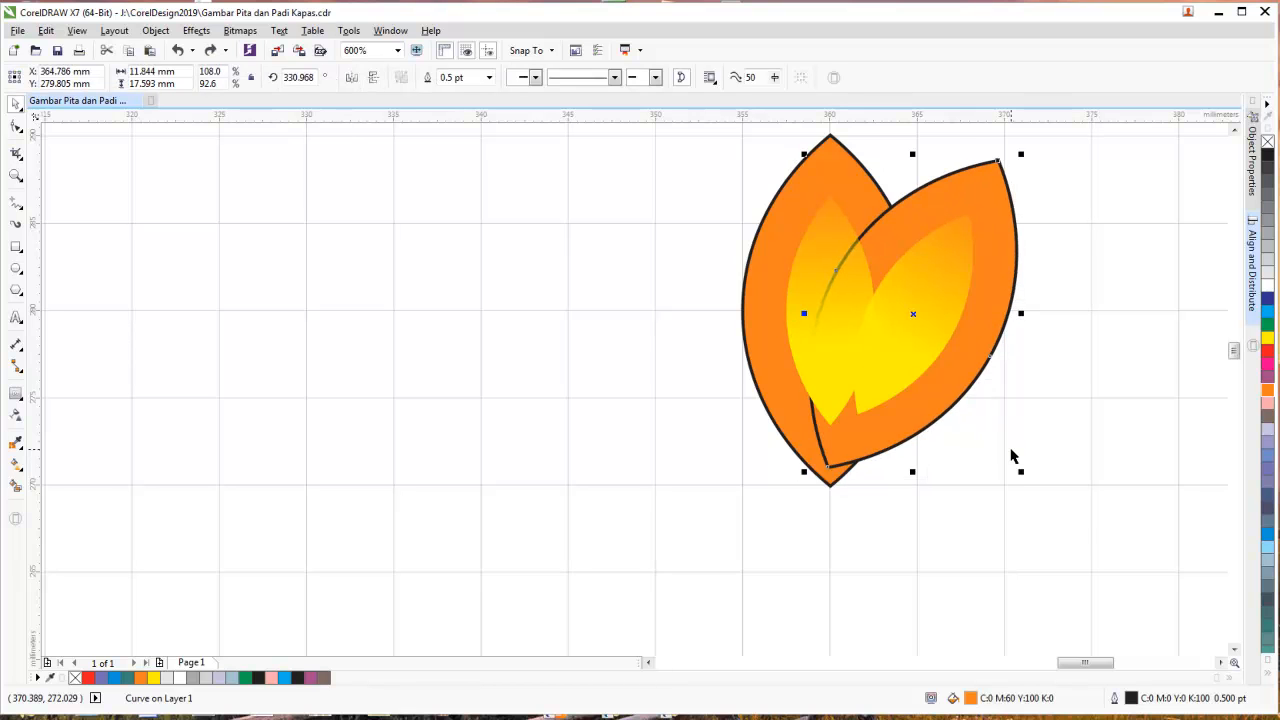
# - Try selecting the left petal's parts and moving its yellow inner lens aside, and undo the move
pyautogui.click(719, 271)
pyautogui.scroll(-1, 719, 271)
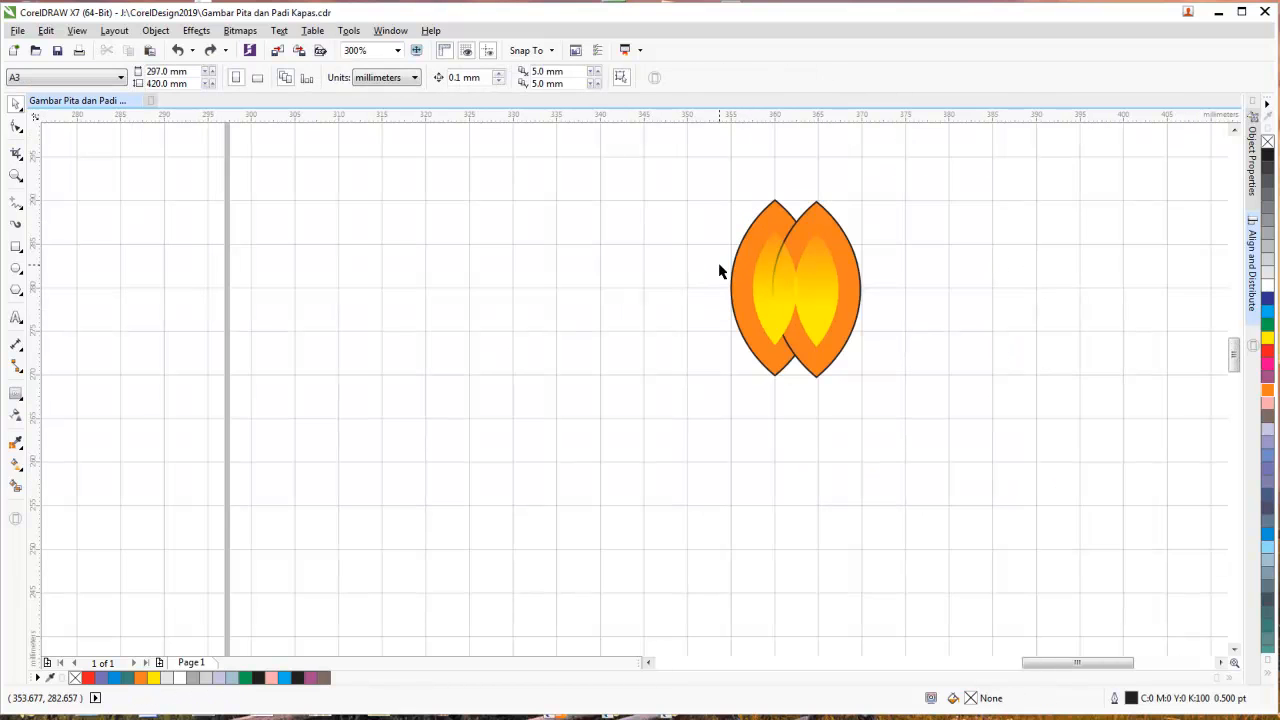
pyautogui.moveTo(727, 169); pyautogui.dragTo(812, 395)
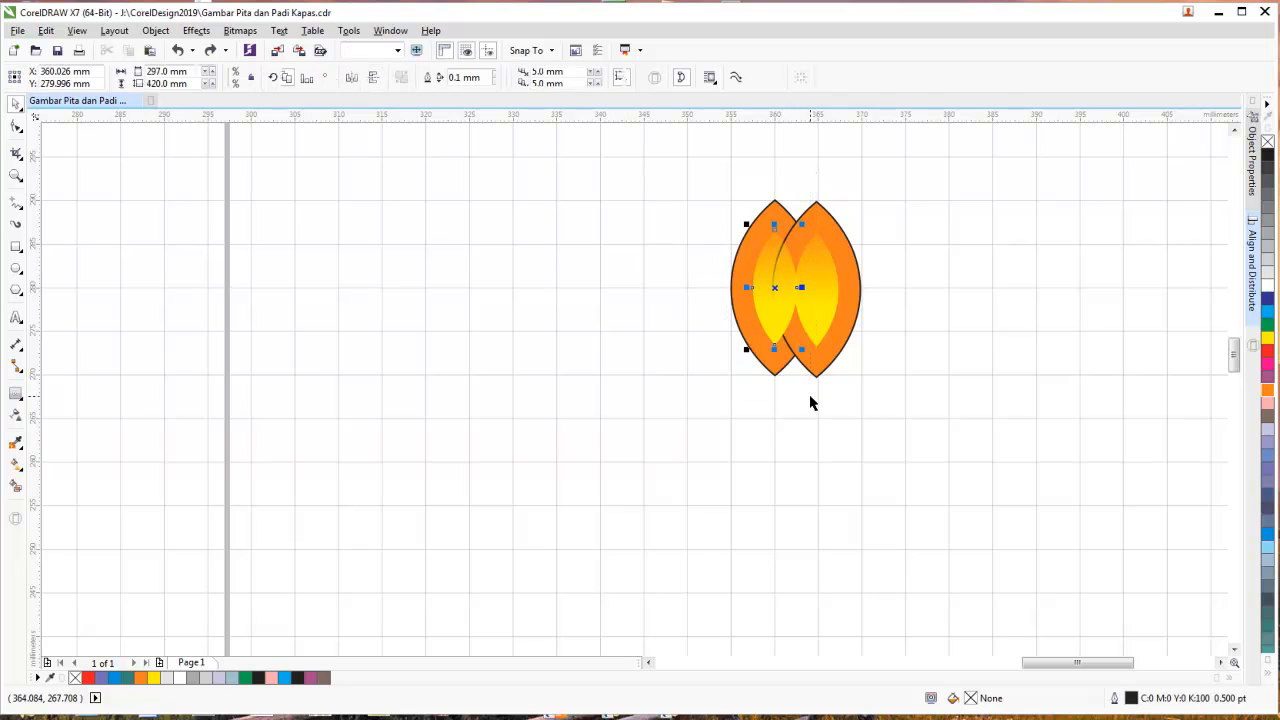
pyautogui.rightClick(766, 237)
pyautogui.click(921, 195)
pyautogui.hscroll(1, 922, 199)
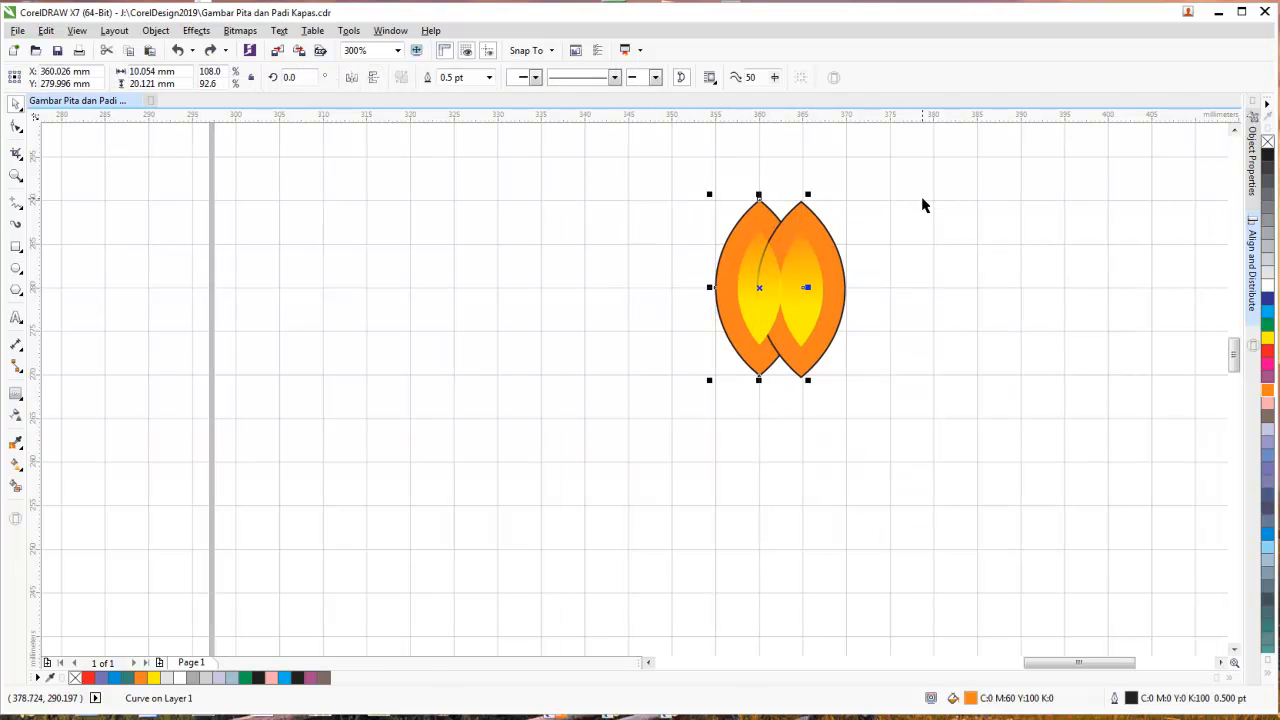
pyautogui.click(496, 235)
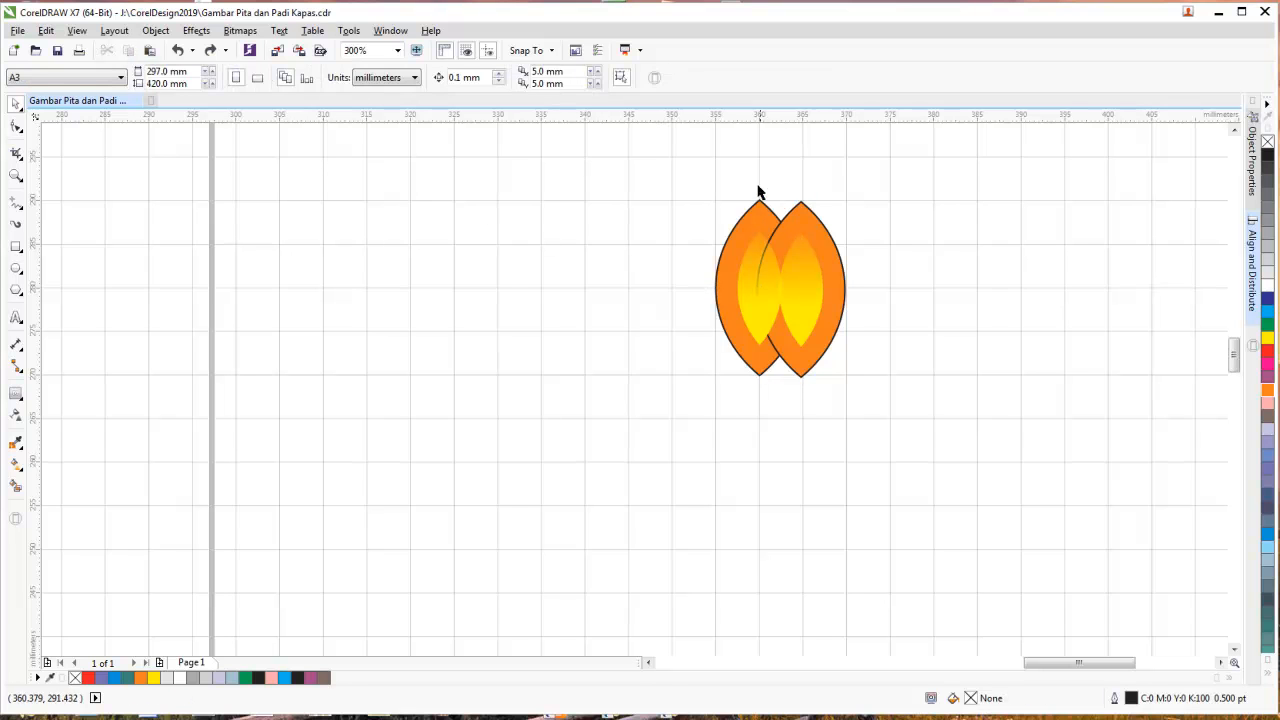
pyautogui.moveTo(778, 333); pyautogui.dragTo(803, 422)
pyautogui.moveTo(674, 175); pyautogui.dragTo(799, 395)
pyautogui.moveTo(744, 276); pyautogui.dragTo(659, 284)
pyautogui.hotkey('ctrl', 'z')
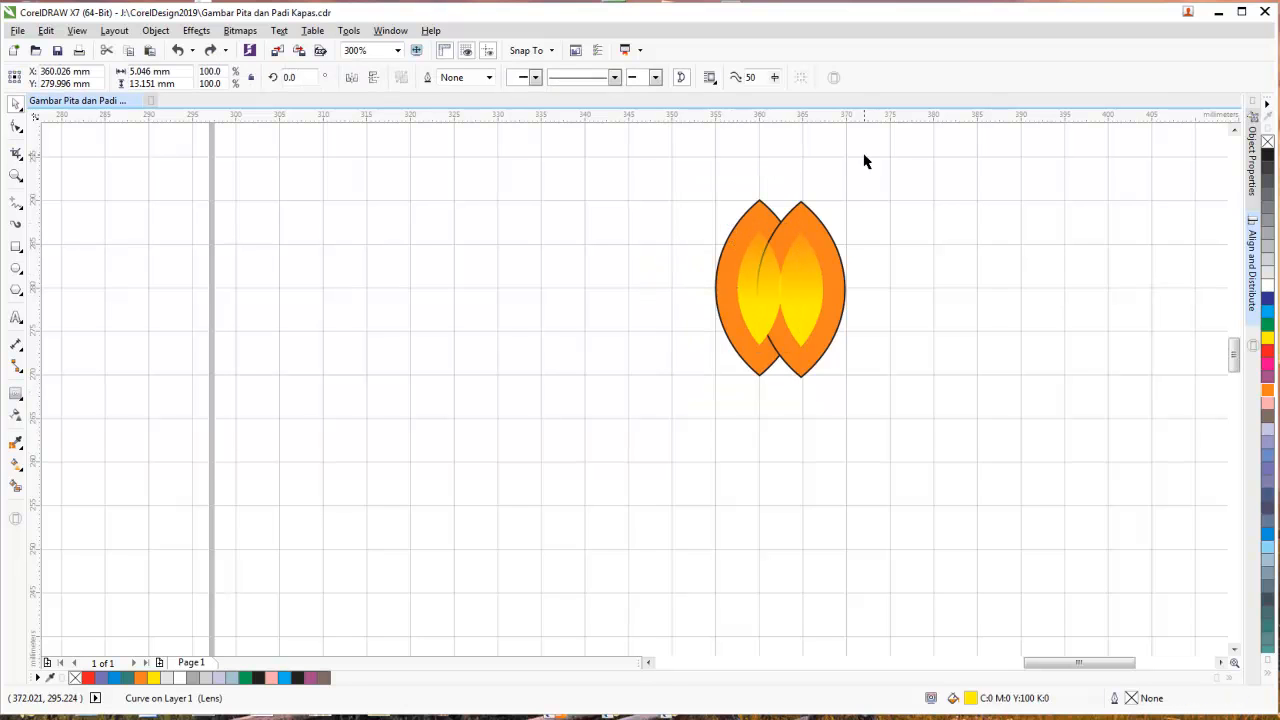
# - Move the complete left petal clear of the other one and group its outer shape with its yellow inner lens
pyautogui.click(760, 188)
pyautogui.moveTo(815, 345); pyautogui.dragTo(817, 426)
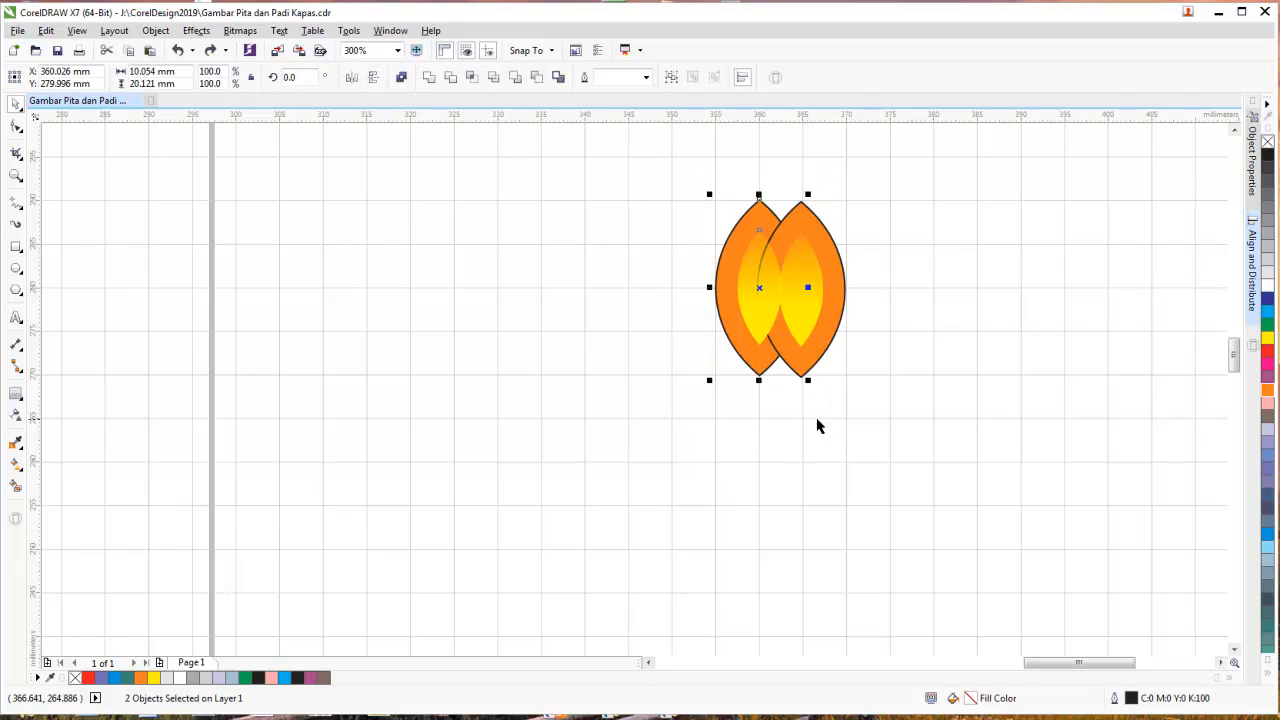
pyautogui.moveTo(764, 243); pyautogui.dragTo(640, 261)
pyautogui.rightClick(640, 261)
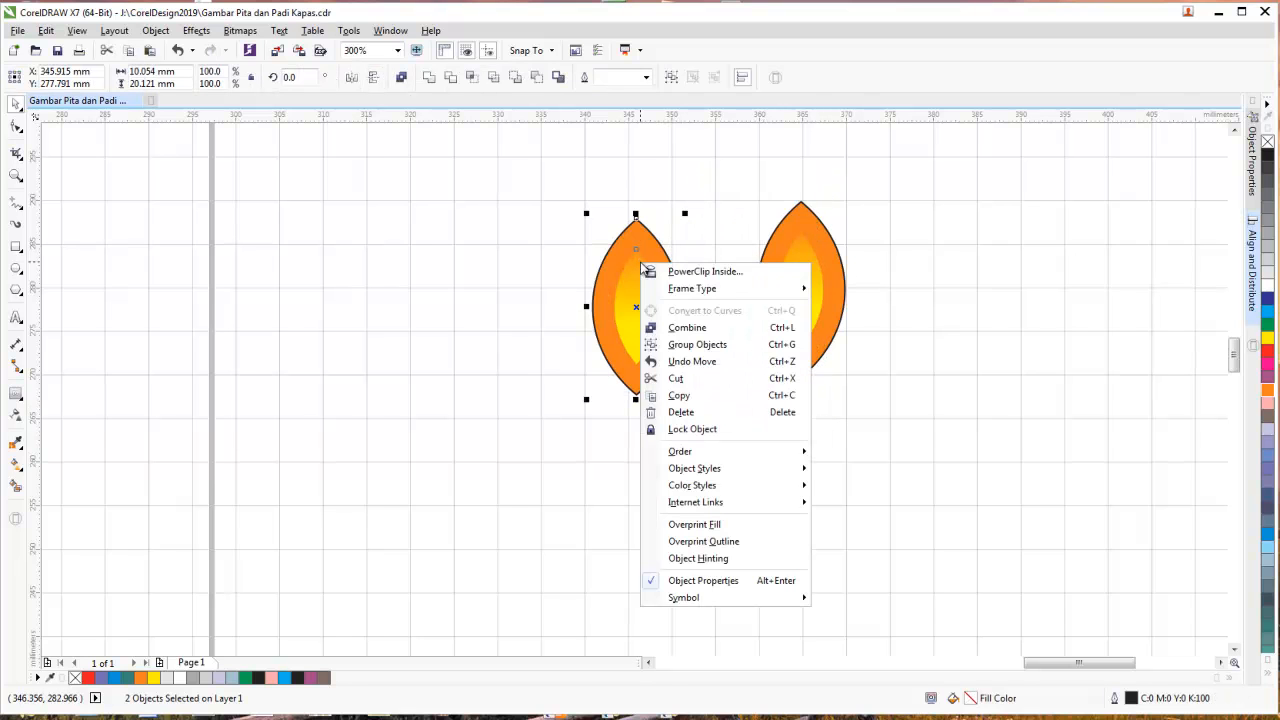
pyautogui.click(703, 344)
# - Group the right petal's outer shape with its yellow inner lens
pyautogui.moveTo(728, 172); pyautogui.dragTo(918, 485)
pyautogui.rightClick(804, 289)
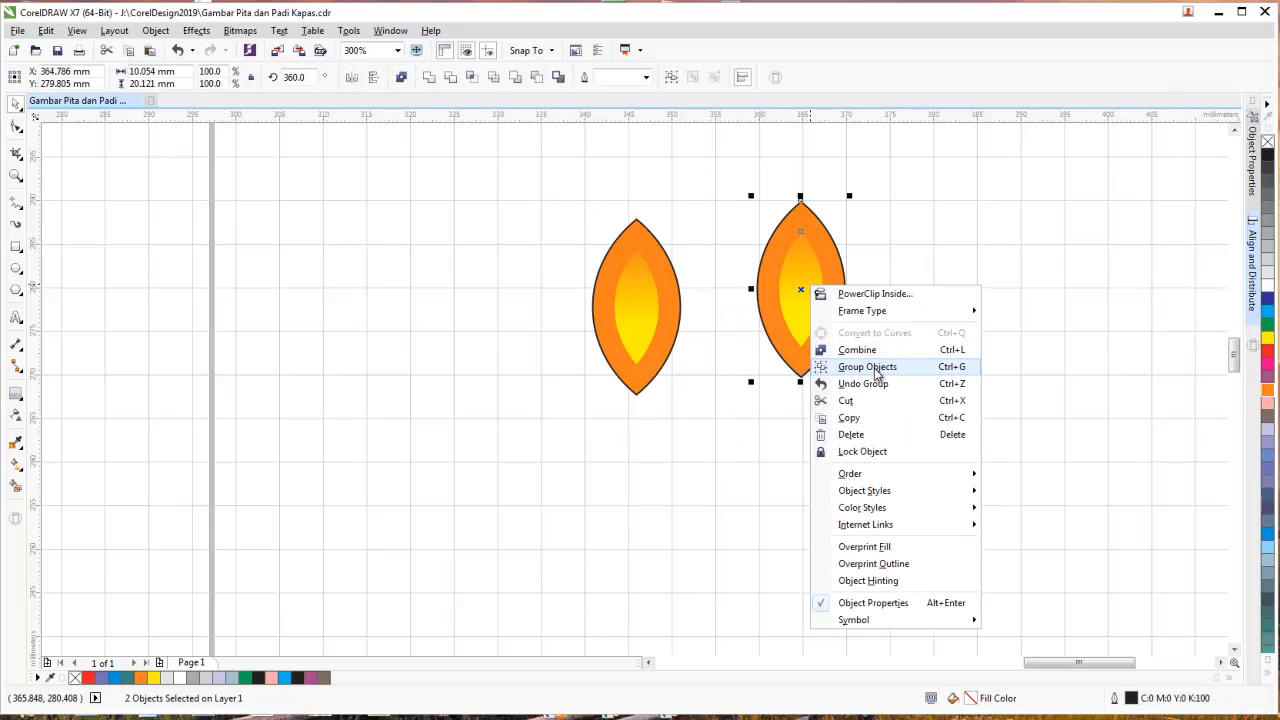
pyautogui.click(876, 367)
pyautogui.click(877, 277)
pyautogui.scroll(-2, 876, 274)
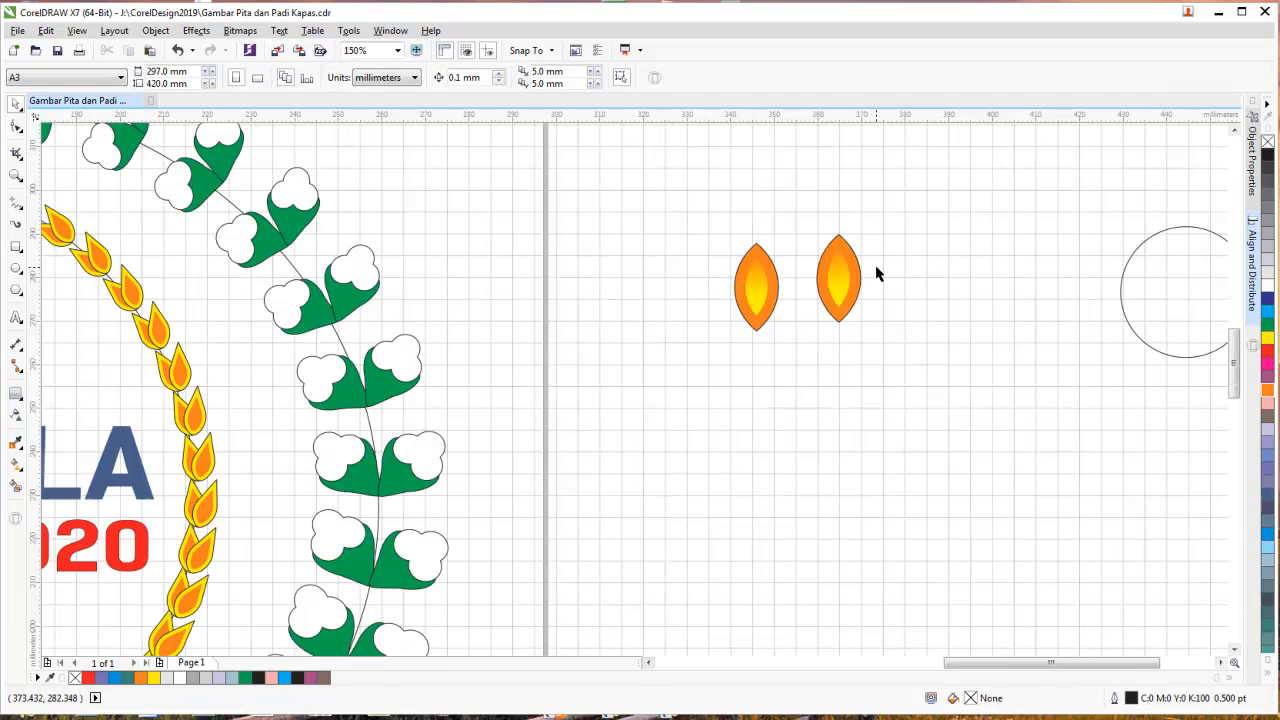
# - Move the left petal slightly closer to the right one, and place a spare duplicate of the right petal well to its right
pyautogui.click(752, 287)
pyautogui.moveTo(752, 287); pyautogui.dragTo(781, 265)
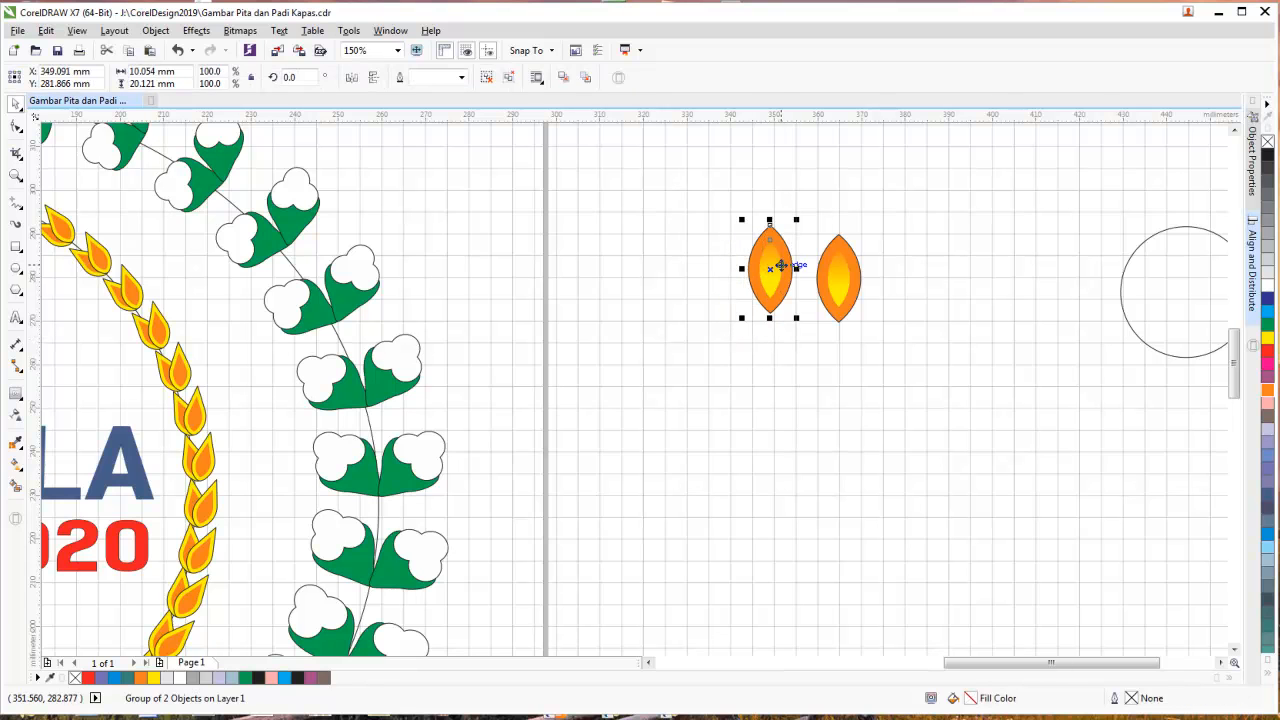
pyautogui.click(847, 274)
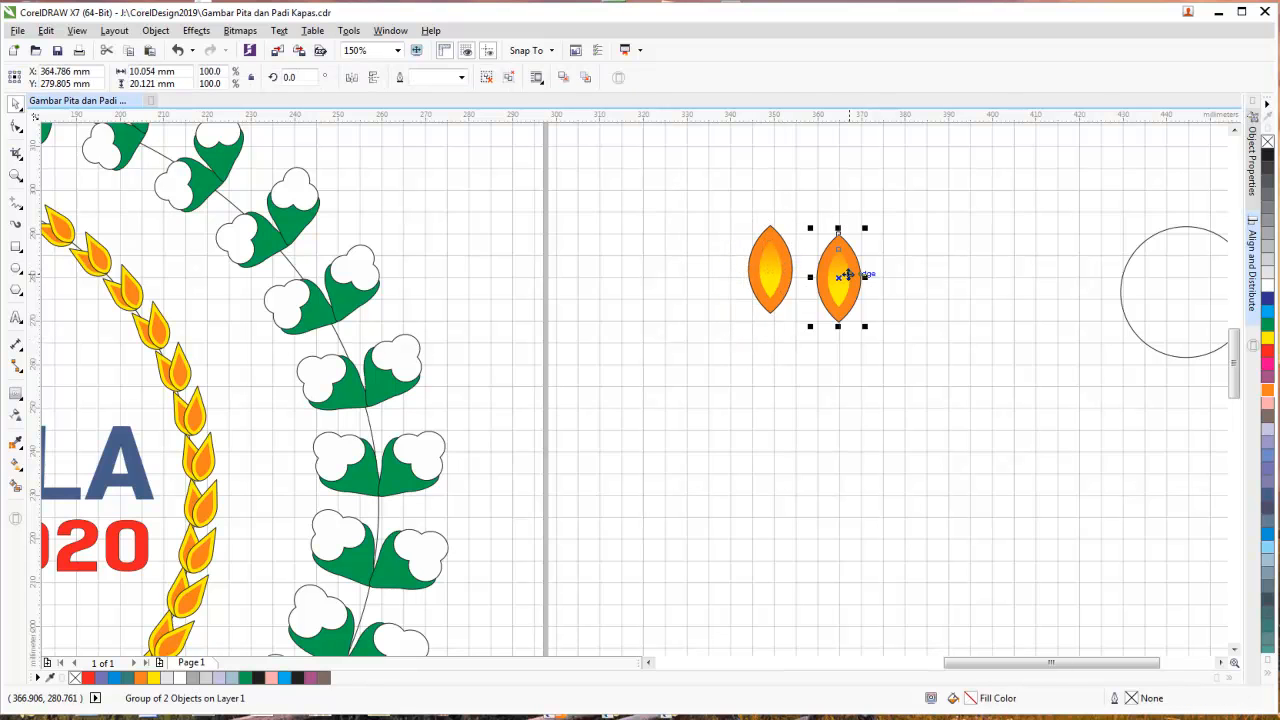
pyautogui.hotkey('ctrl', 'd')
pyautogui.moveTo(861, 256); pyautogui.dragTo(1025, 230)
pyautogui.press('Escape')
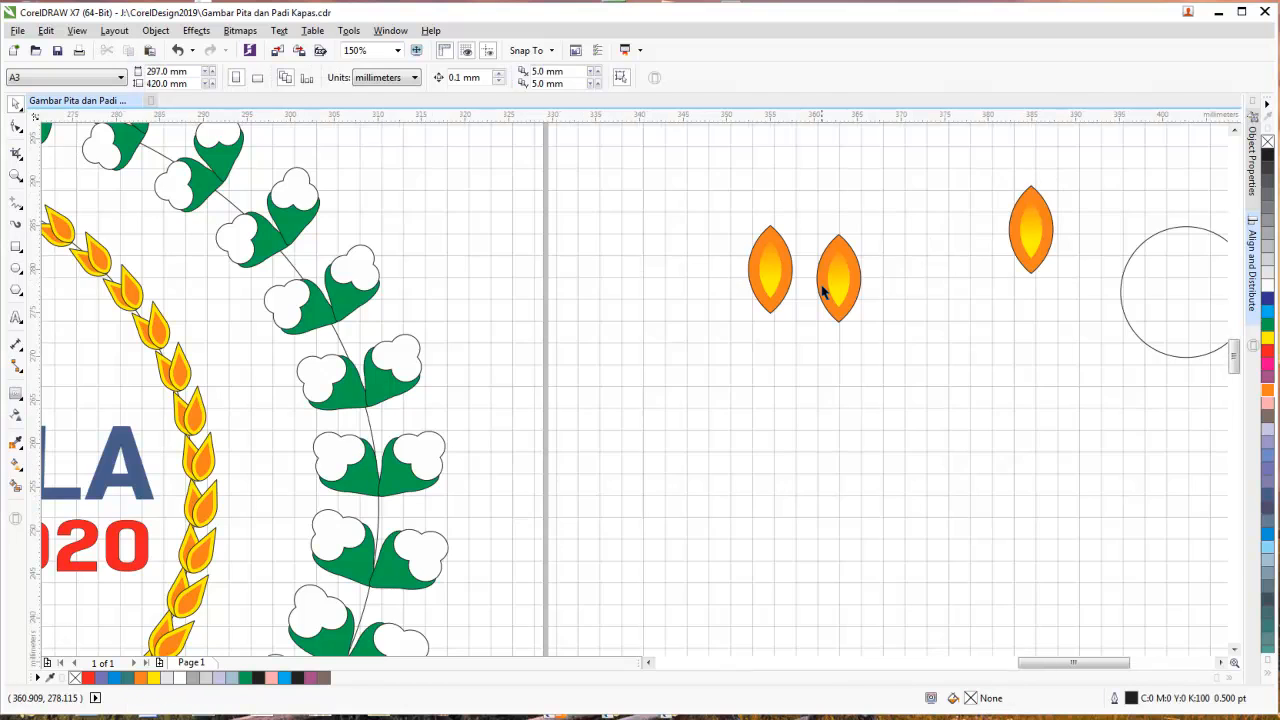
# - Stack the middle petal on the left petal and align their centers horizontally and vertically
pyautogui.scroll(2, 810, 216)
pyautogui.moveTo(798, 169); pyautogui.dragTo(960, 415)
pyautogui.moveTo(877, 320); pyautogui.dragTo(729, 296)
pyautogui.press('Escape')
pyautogui.moveTo(643, 134); pyautogui.dragTo(862, 440)
pyautogui.click(1252, 265)
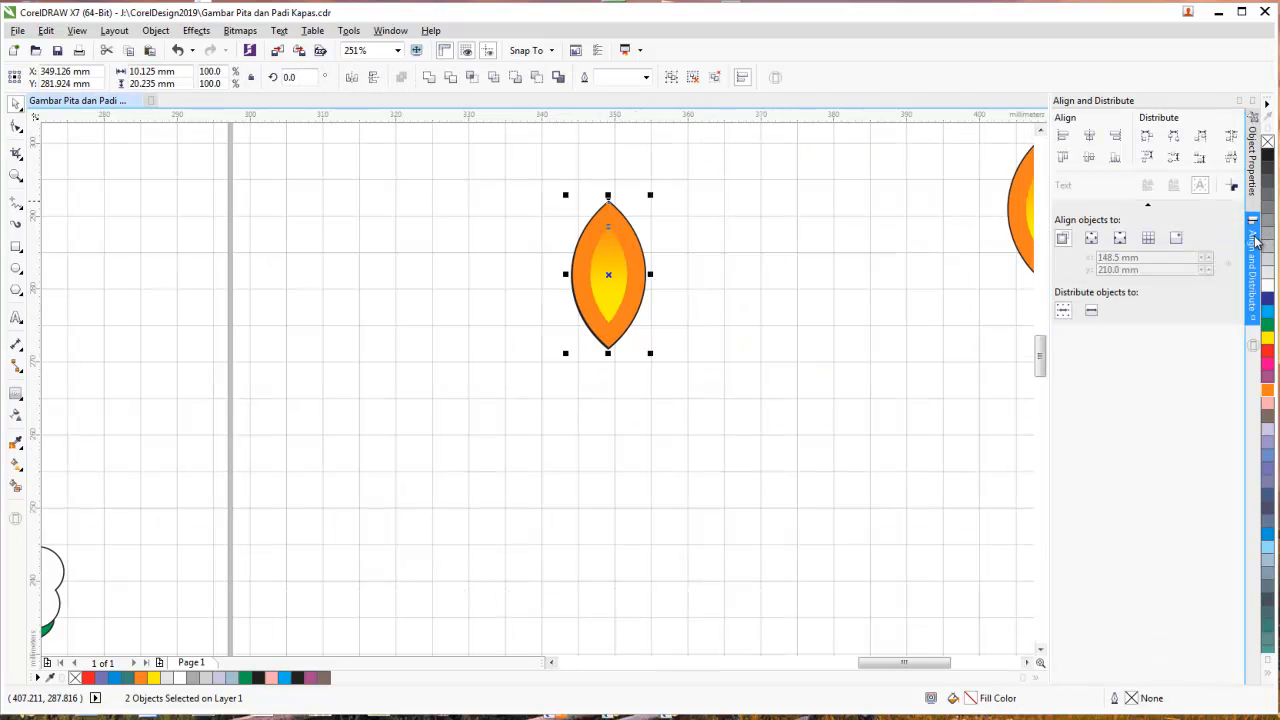
pyautogui.click(1088, 137)
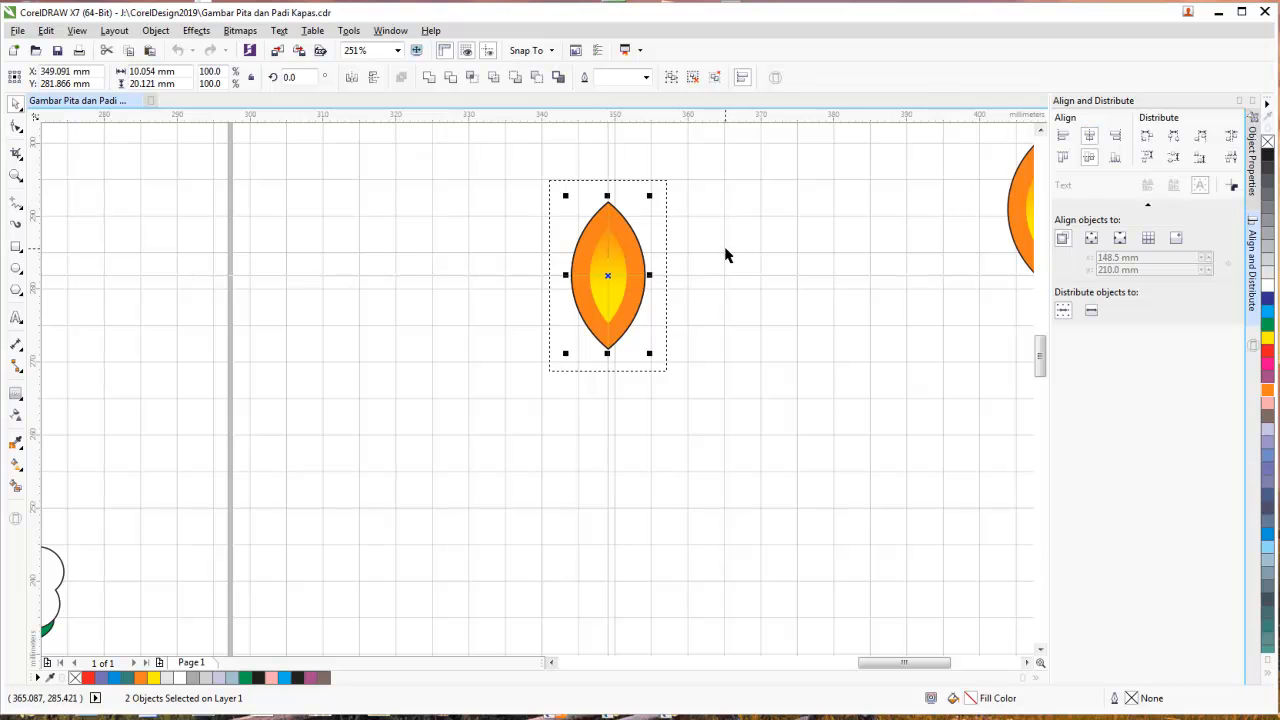
# - Set the top petal's rotation center at its lower tip and rotate it clockwise so the two petals fan out from that tip
pyautogui.hotkey('ctrl', 'g')
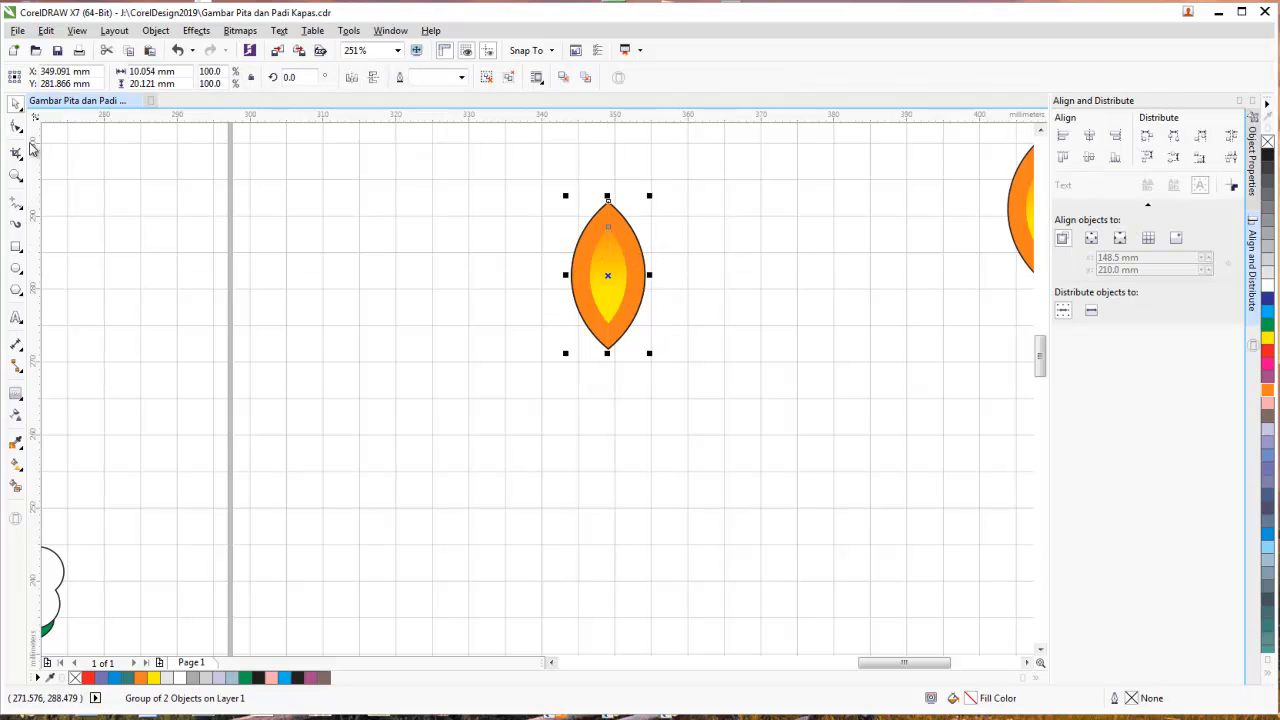
pyautogui.click(608, 275)
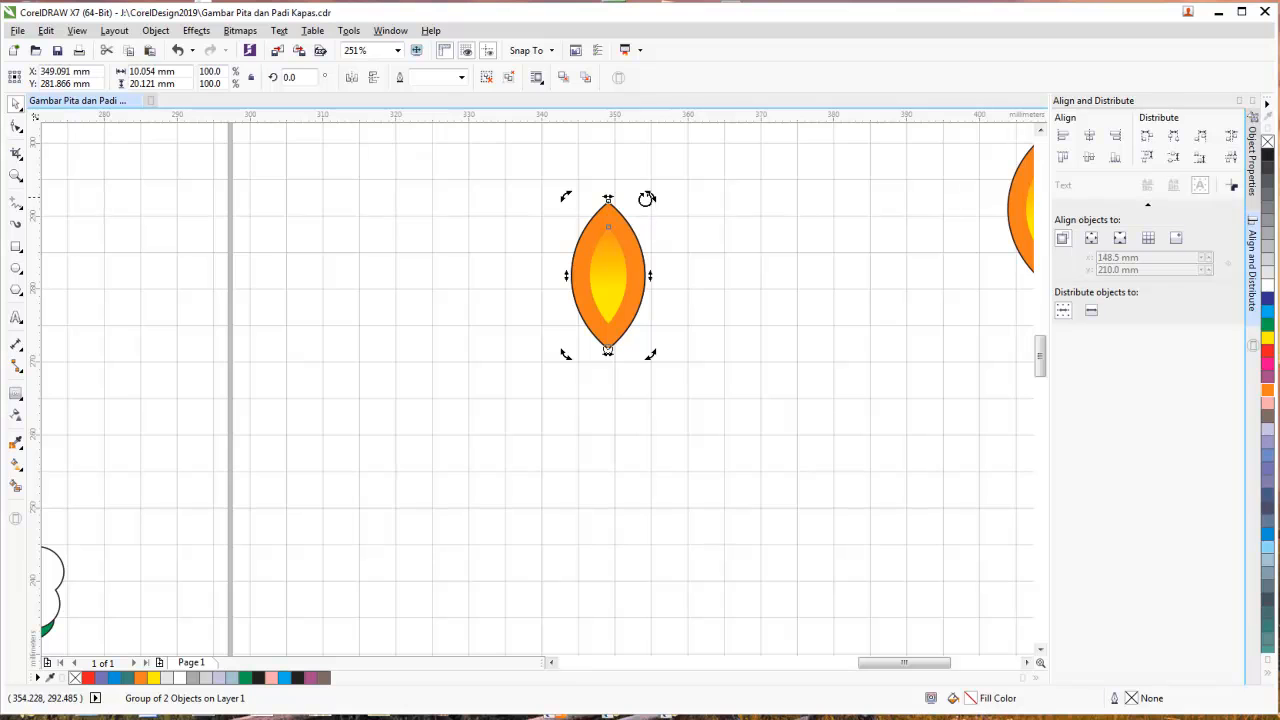
pyautogui.moveTo(651, 195); pyautogui.dragTo(737, 272)
pyautogui.click(514, 209)
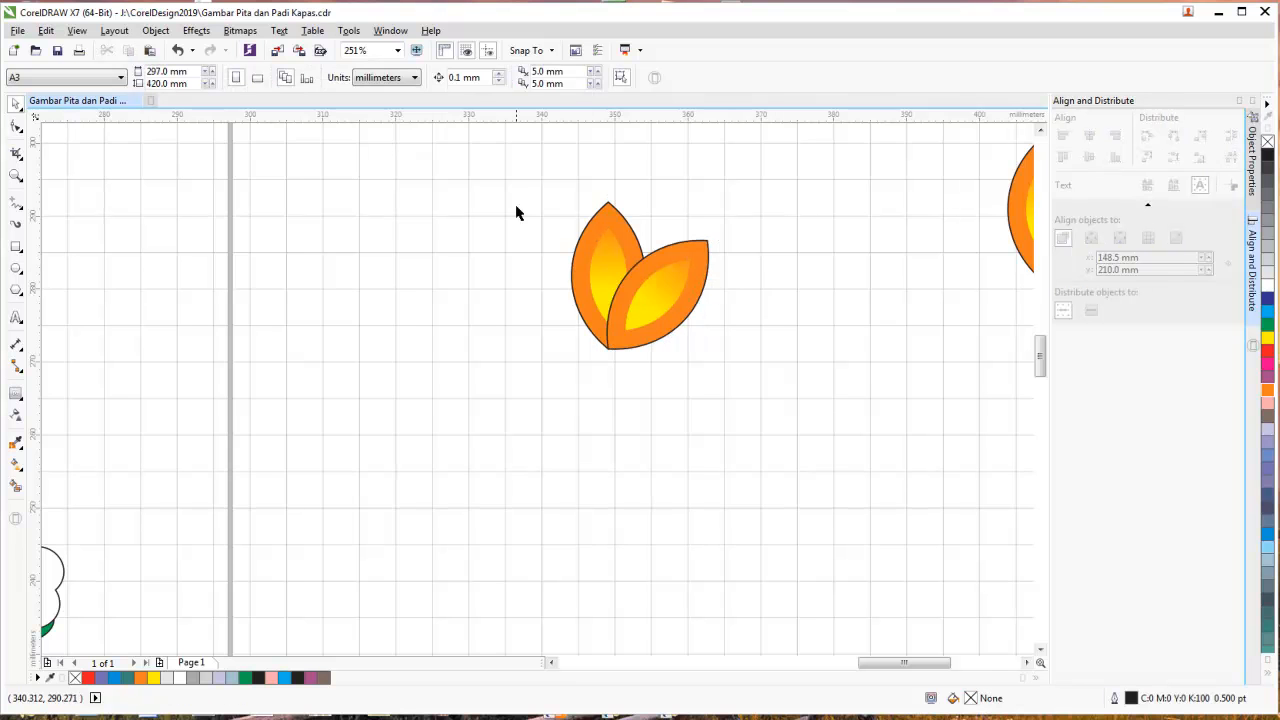
# - Examine the complete reference emblem beside the new petal pair
pyautogui.scroll(-3, 537, 279)
pyautogui.click(551, 662)
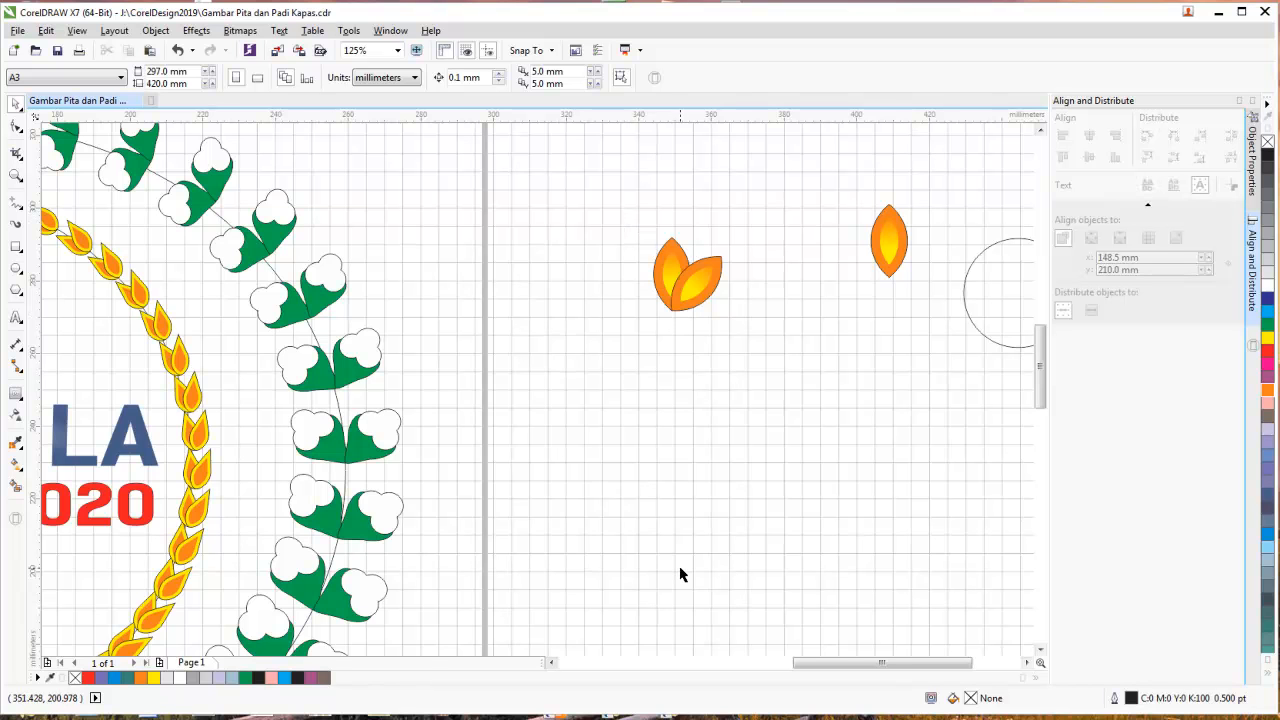
pyautogui.scroll(-1, 680, 574)
pyautogui.scroll(1, 693, 506)
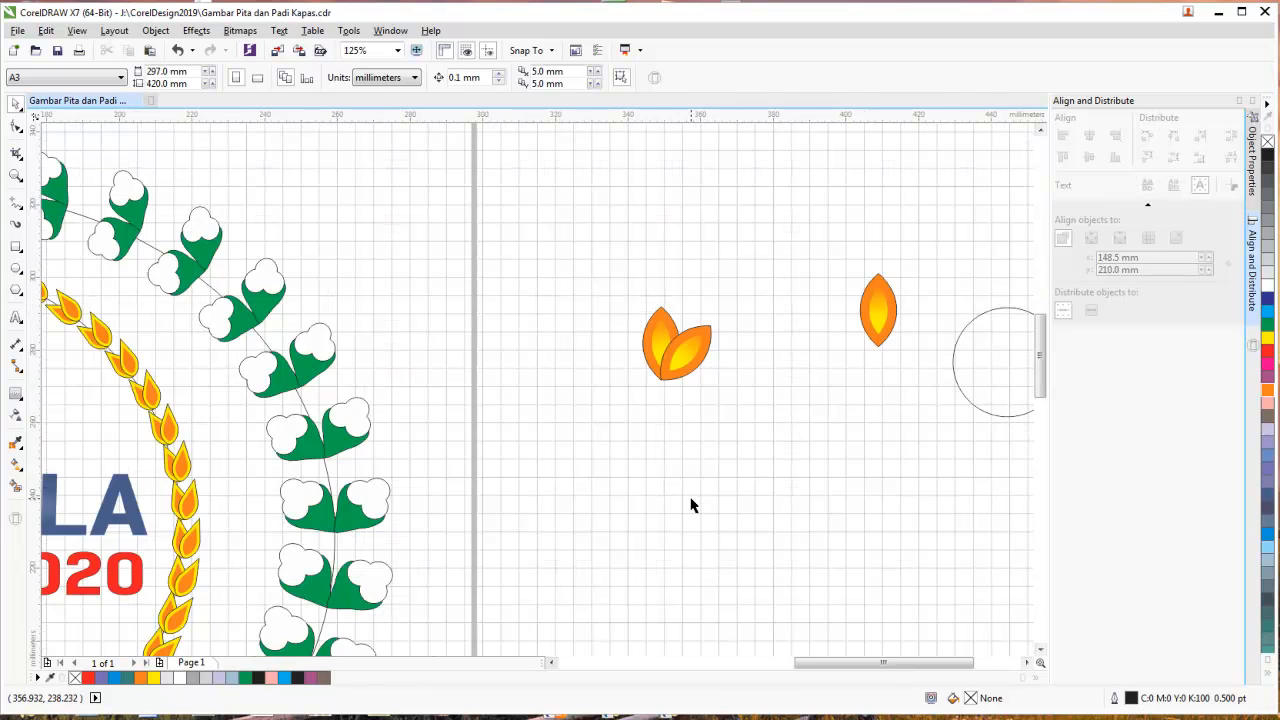
pyautogui.scroll(-1, 693, 506)
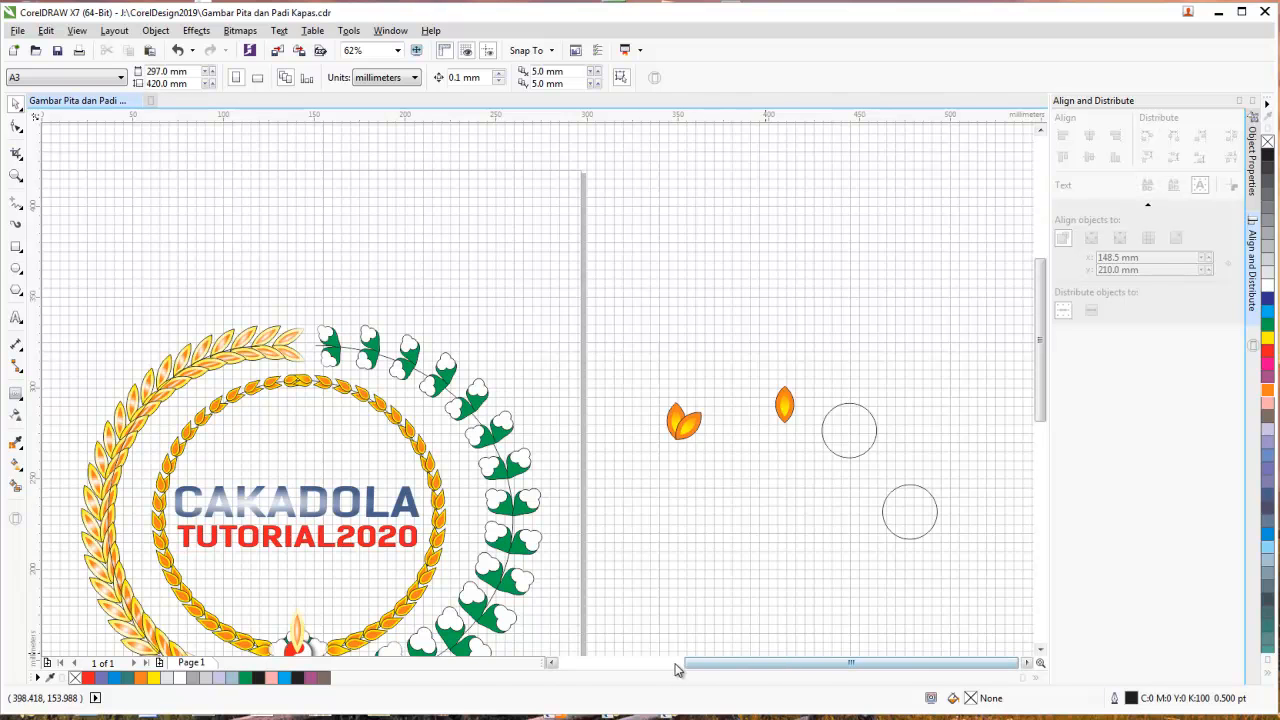
pyautogui.scroll(1, 706, 445)
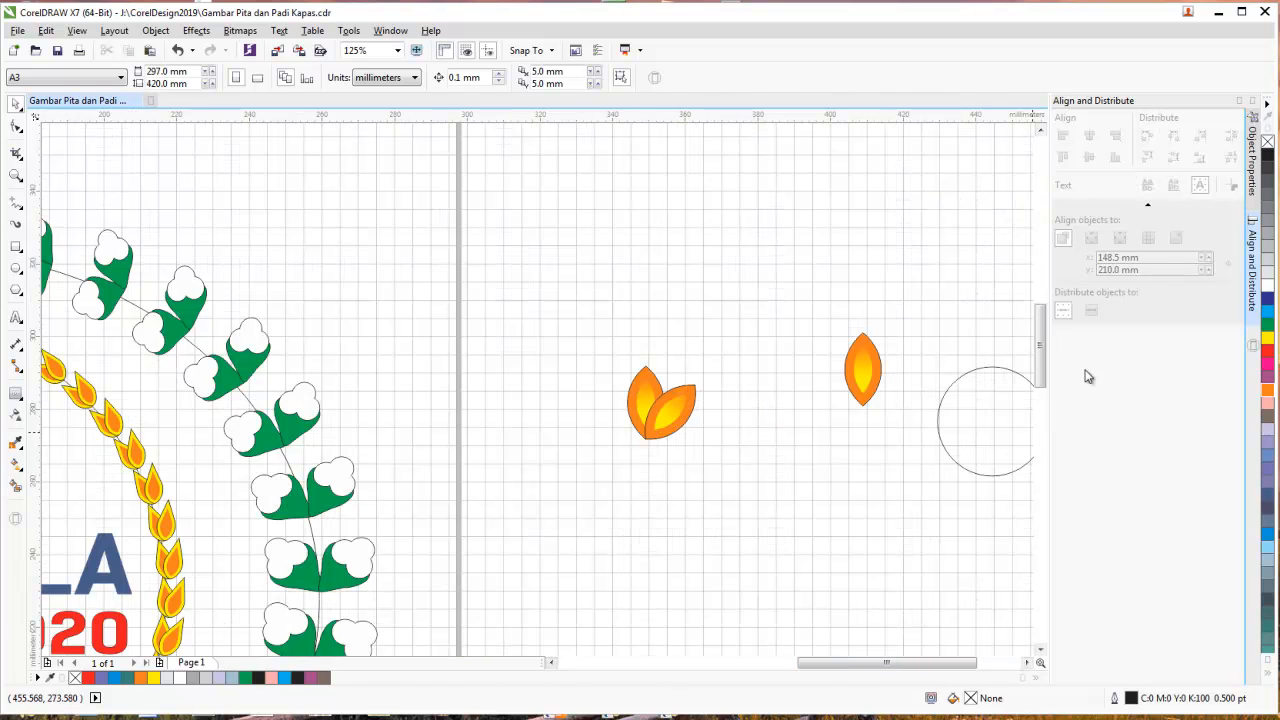
pyautogui.scroll(-2, 1045, 355)
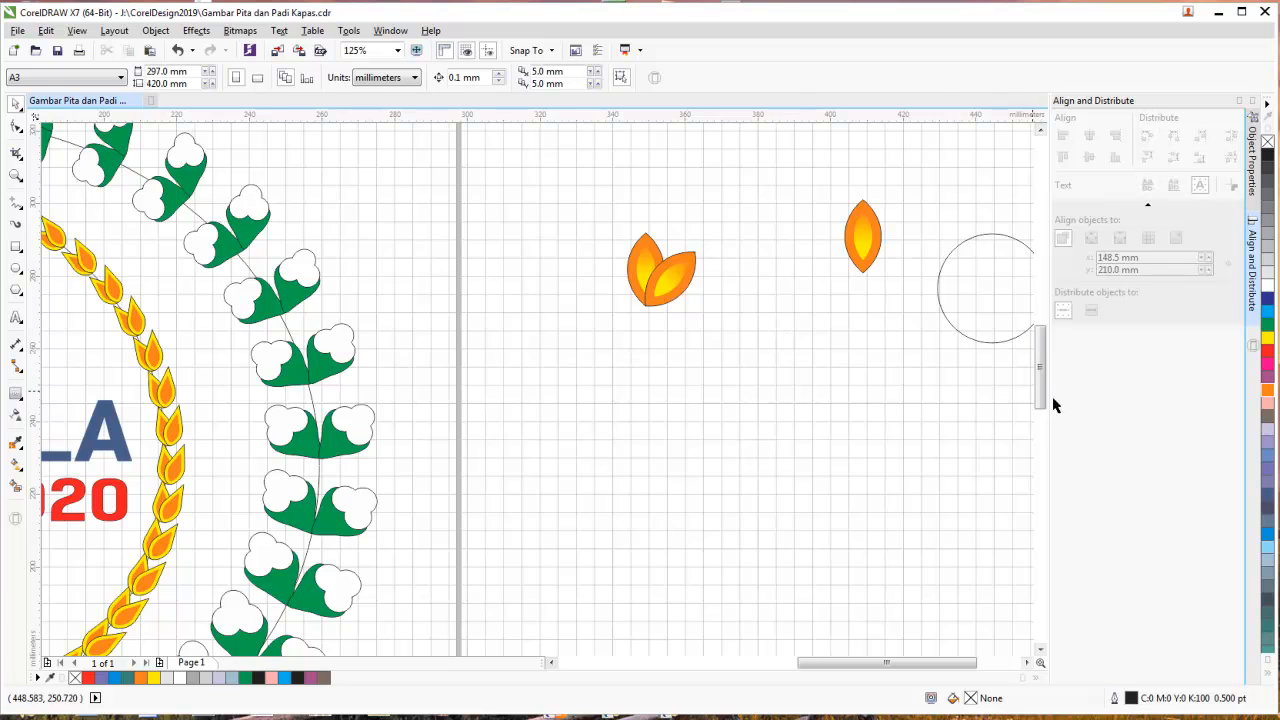
pyautogui.scroll(-1, 946, 416)
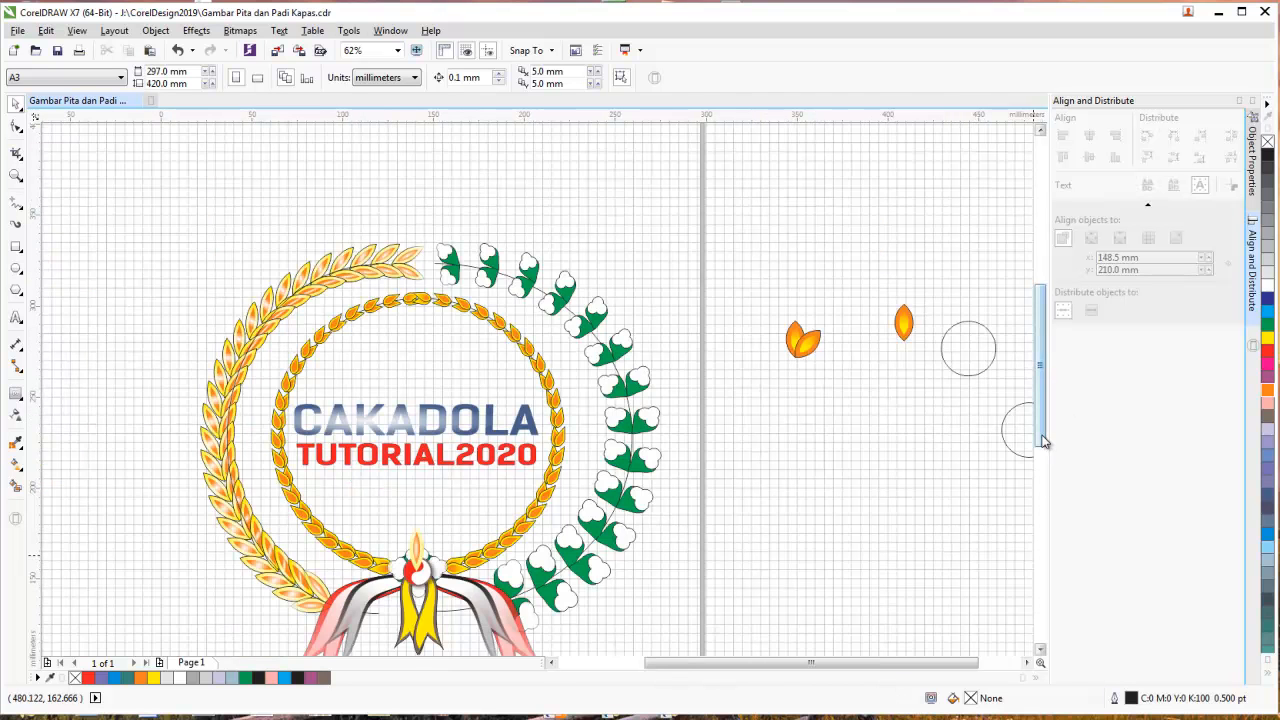
pyautogui.scroll(-1, 1046, 450)
pyautogui.scroll(-1, 1046, 450)
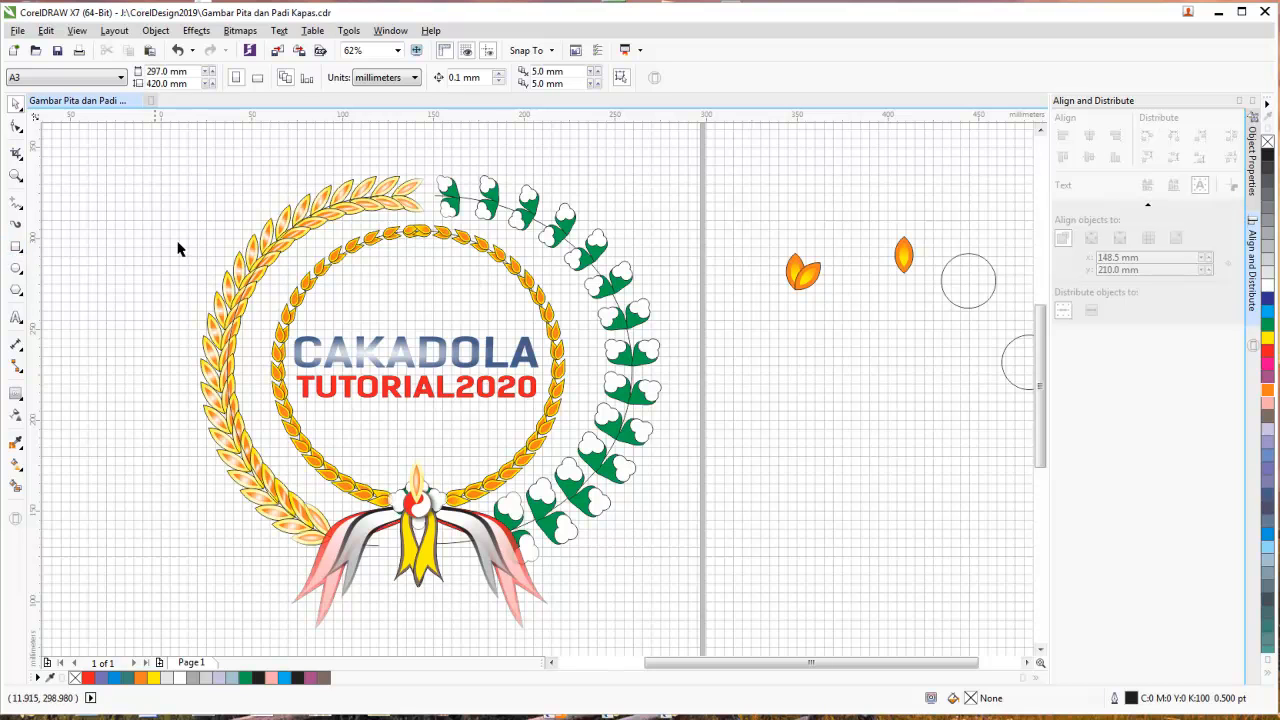
# - Draw a circle below the petals with the Ellipse tool and set its width and height to 150 mm
pyautogui.click(17, 271)
pyautogui.moveTo(766, 352); pyautogui.dragTo(1014, 610)
pyautogui.click(189, 73)
pyautogui.write('150')
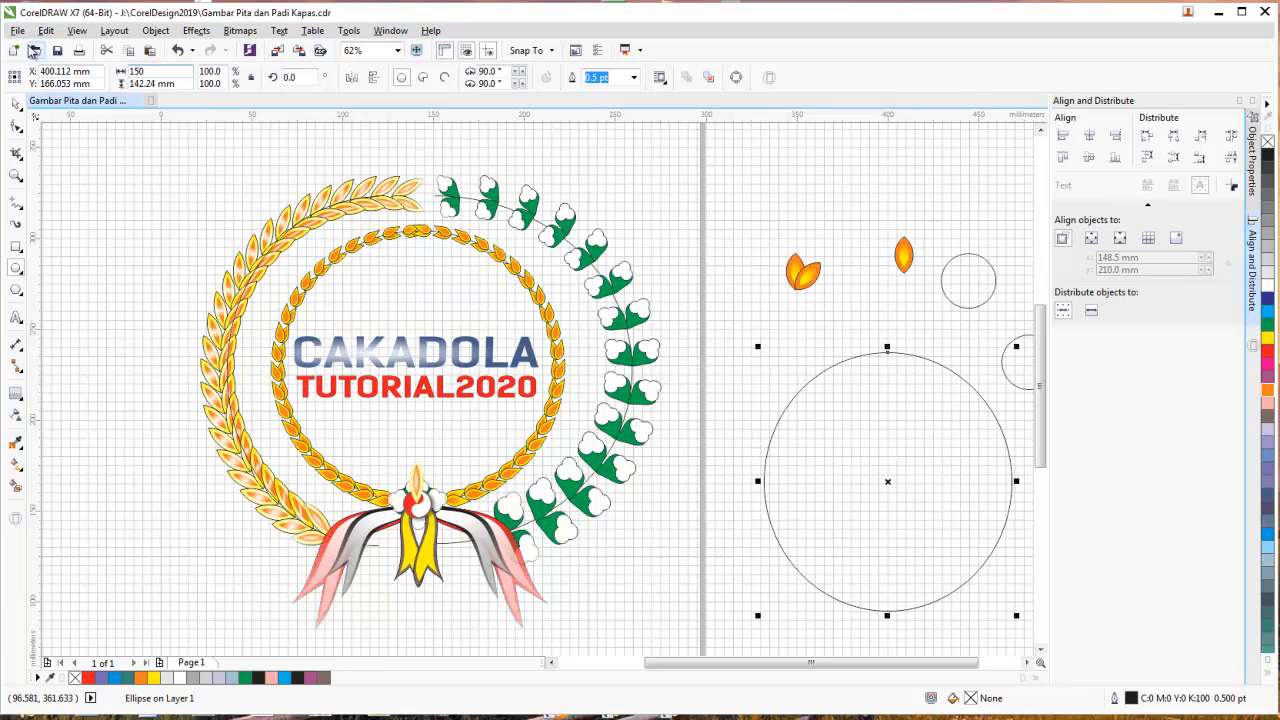
pyautogui.moveTo(179, 84); pyautogui.dragTo(47, 57)
pyautogui.write('150')
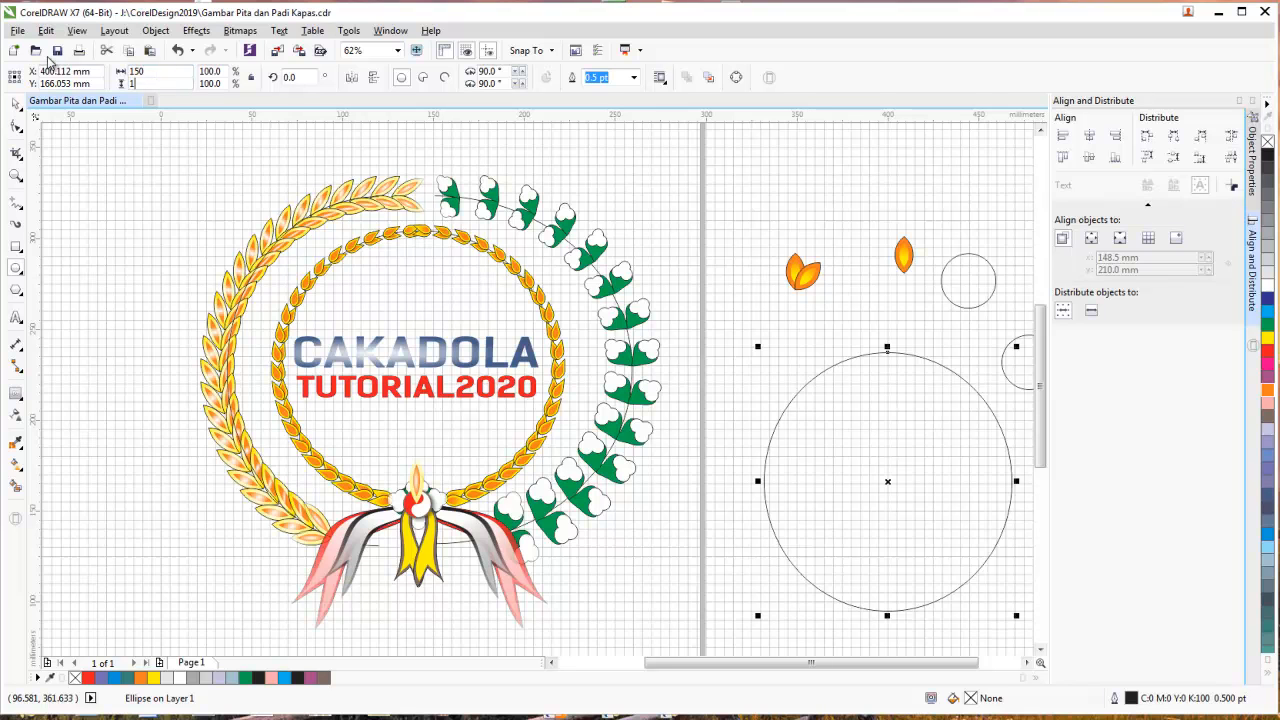
pyautogui.press('Return')
pyautogui.press('Escape')
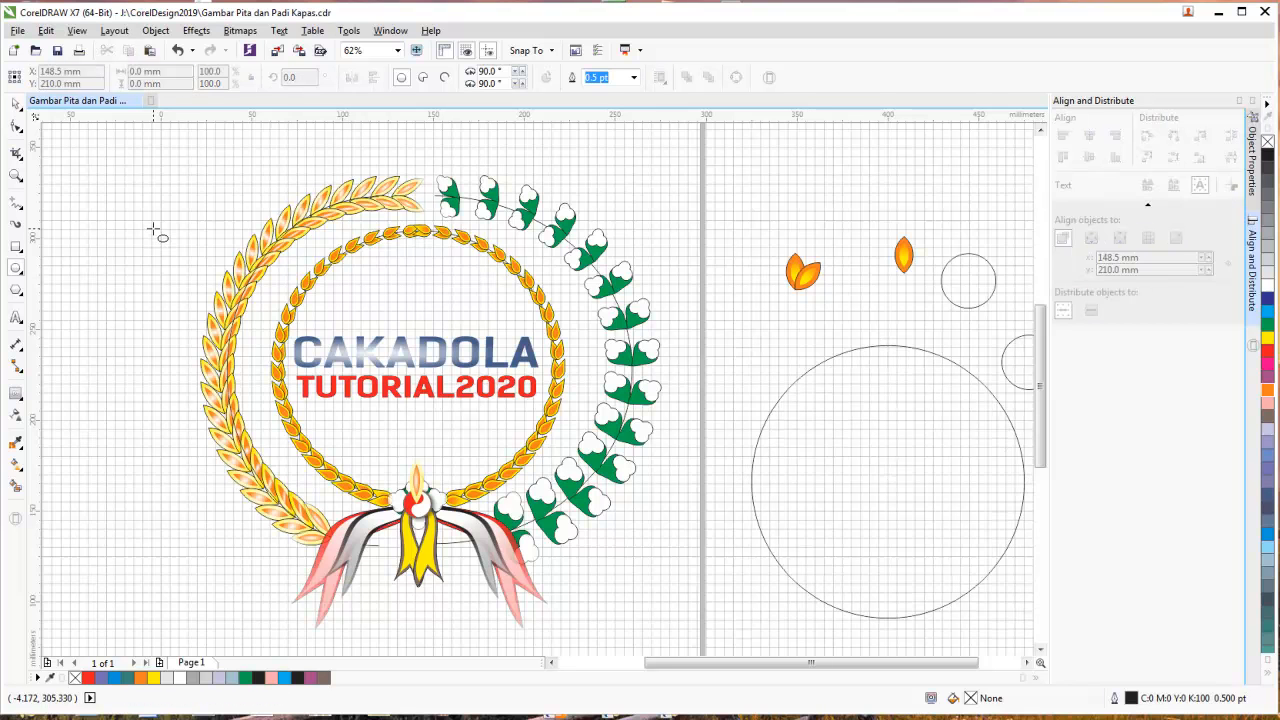
# - Set the drawing units to millimeters
pyautogui.click(16, 104)
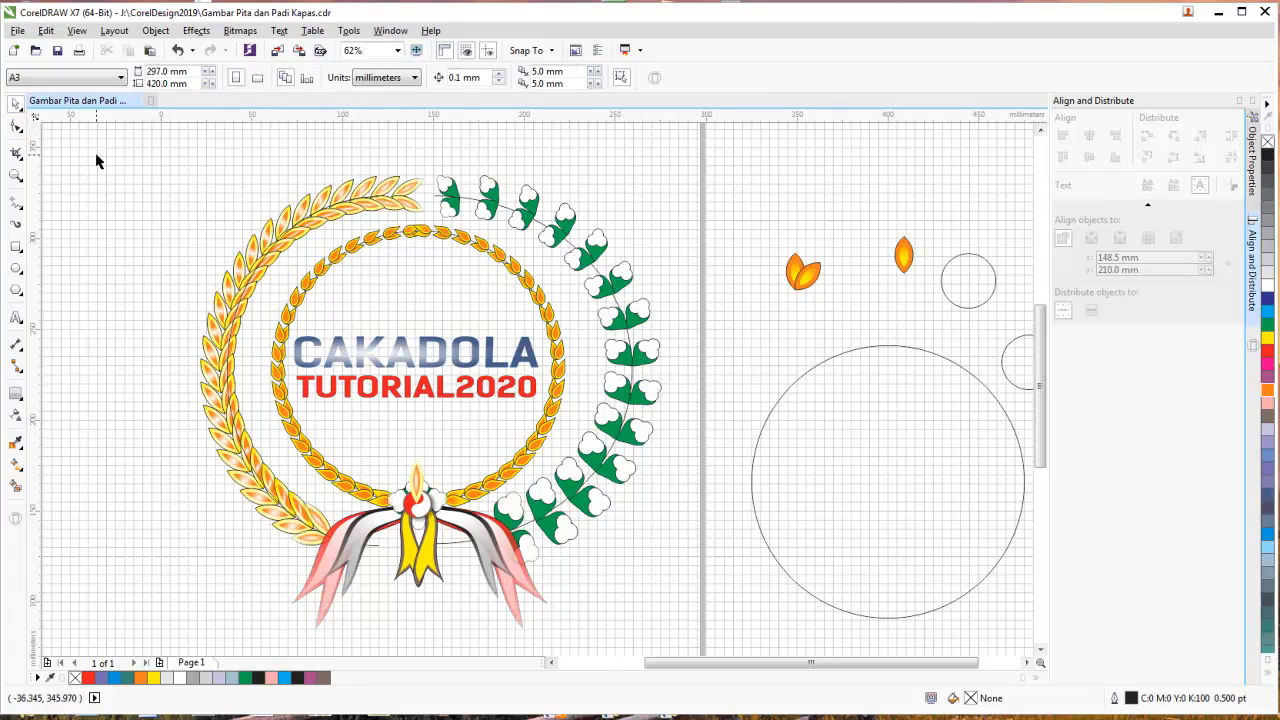
pyautogui.click(378, 80)
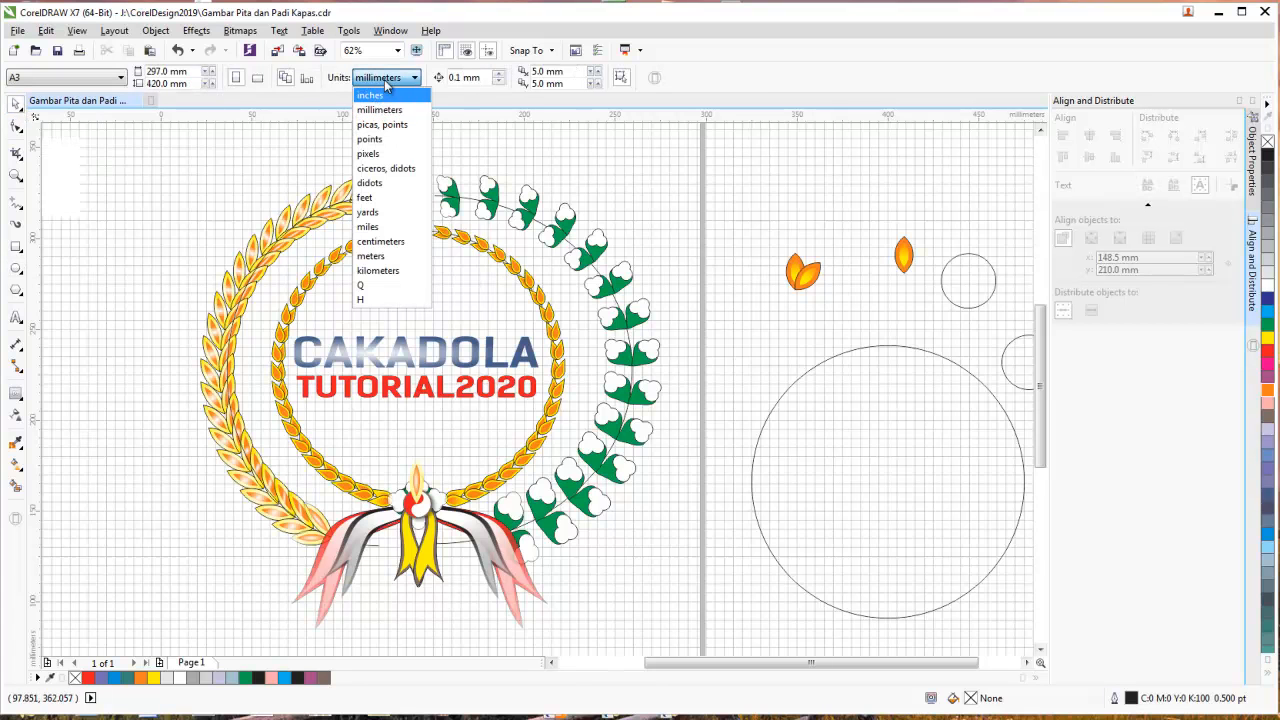
pyautogui.click(385, 110)
# - Select the 150 mm circle and convert it into an open arc
pyautogui.click(893, 430)
pyautogui.moveTo(977, 665); pyautogui.dragTo(1006, 663)
pyautogui.click(960, 537)
pyautogui.click(914, 471)
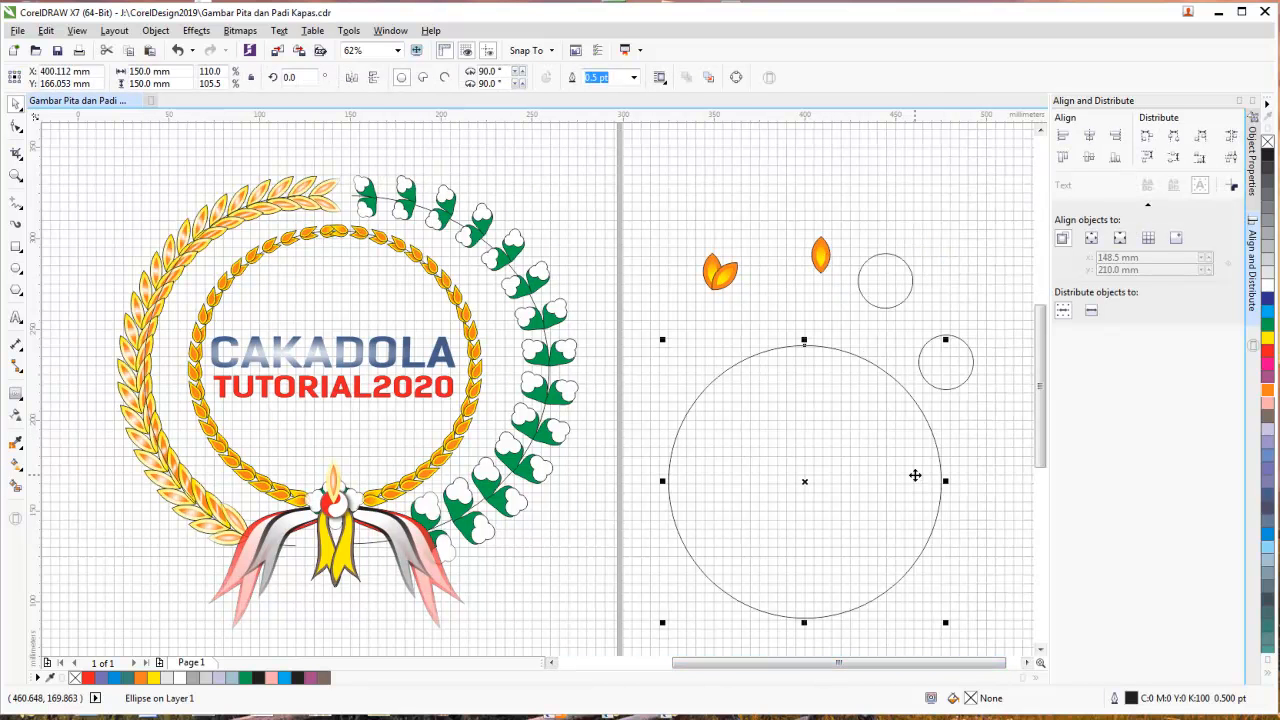
pyautogui.click(446, 80)
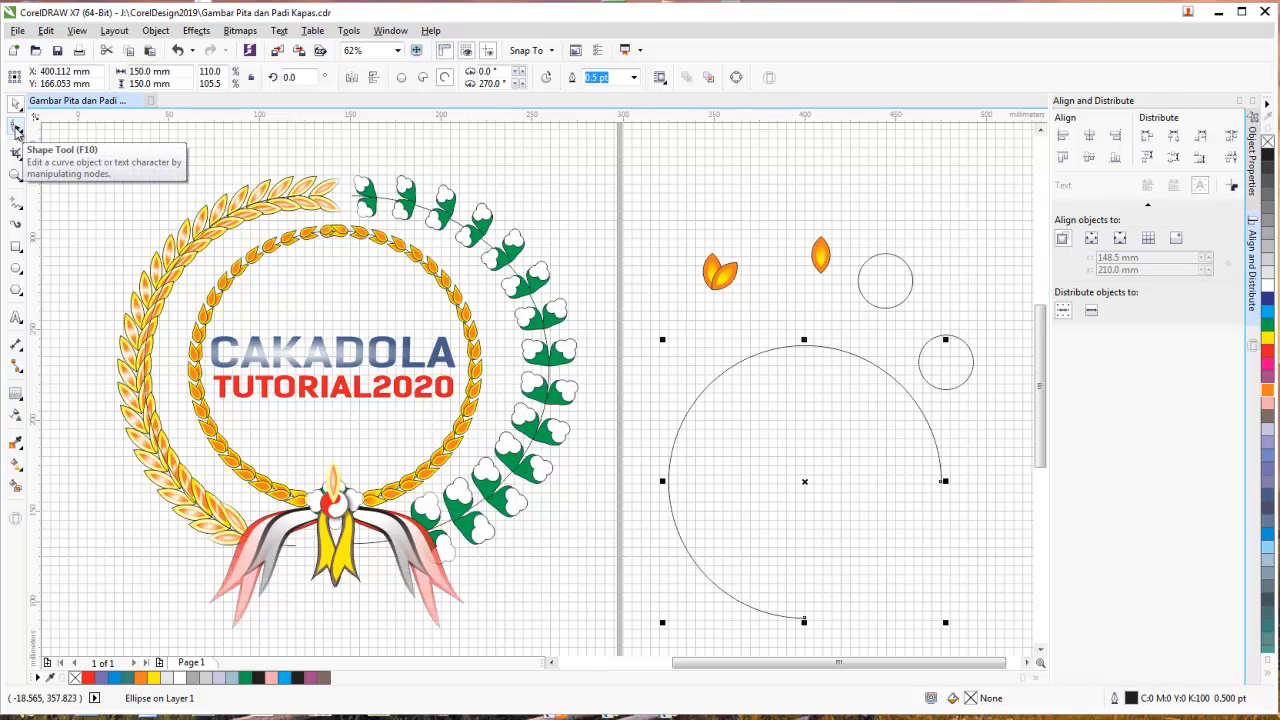
# - Shorten the arc with the Shape tool to a left half-circle running from about 86° to 270°, and deselect it
pyautogui.click(16, 127)
pyautogui.moveTo(941, 482); pyautogui.dragTo(806, 366)
pyautogui.moveTo(815, 368); pyautogui.dragTo(810, 349)
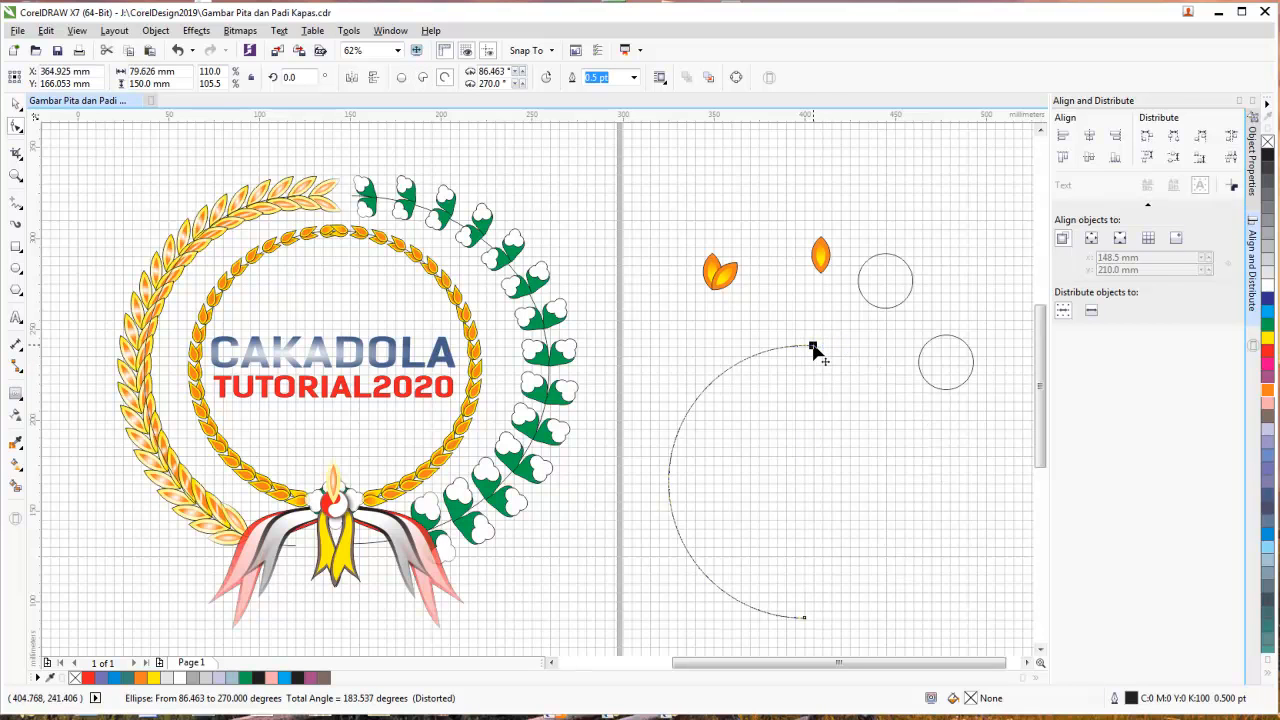
pyautogui.click(17, 108)
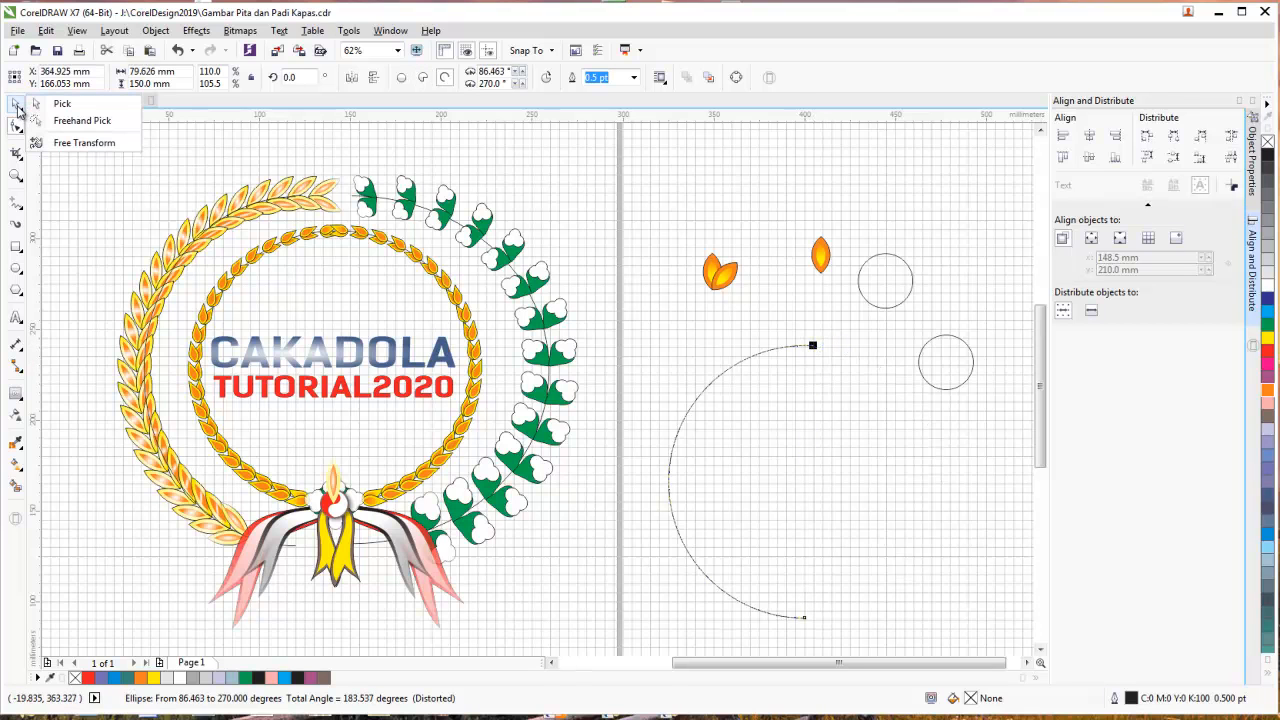
pyautogui.click(789, 458)
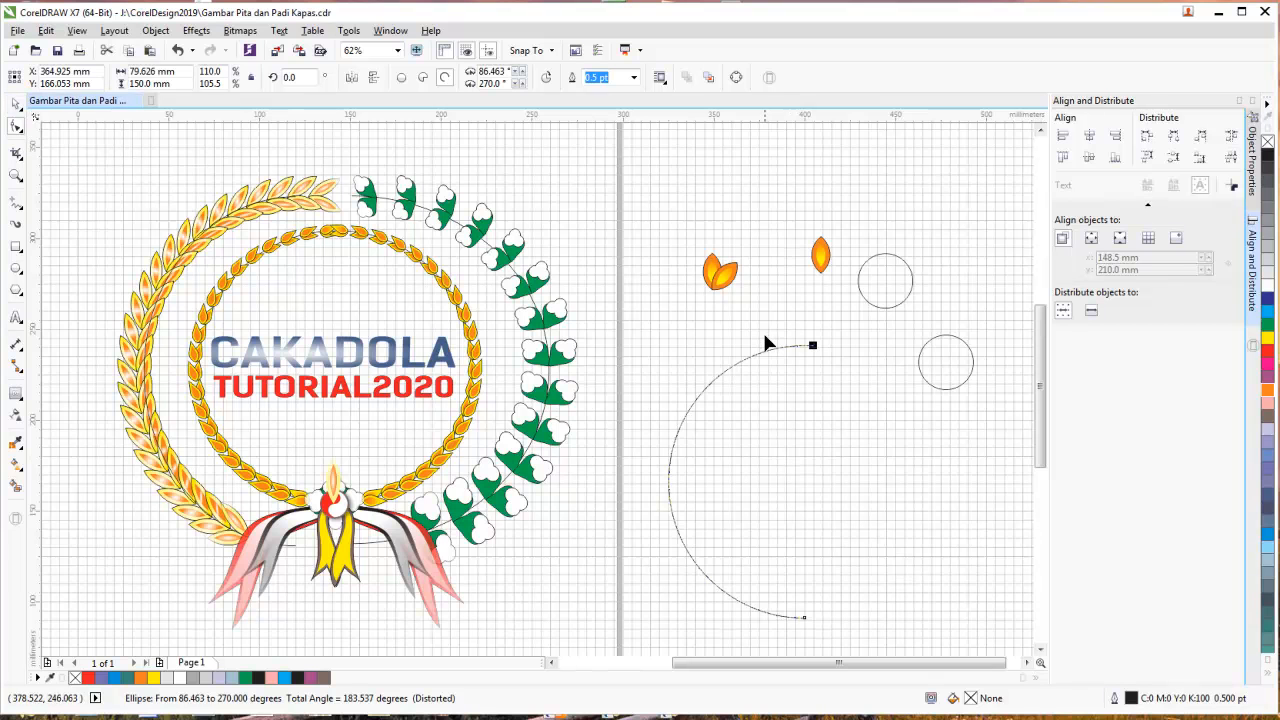
pyautogui.click(17, 108)
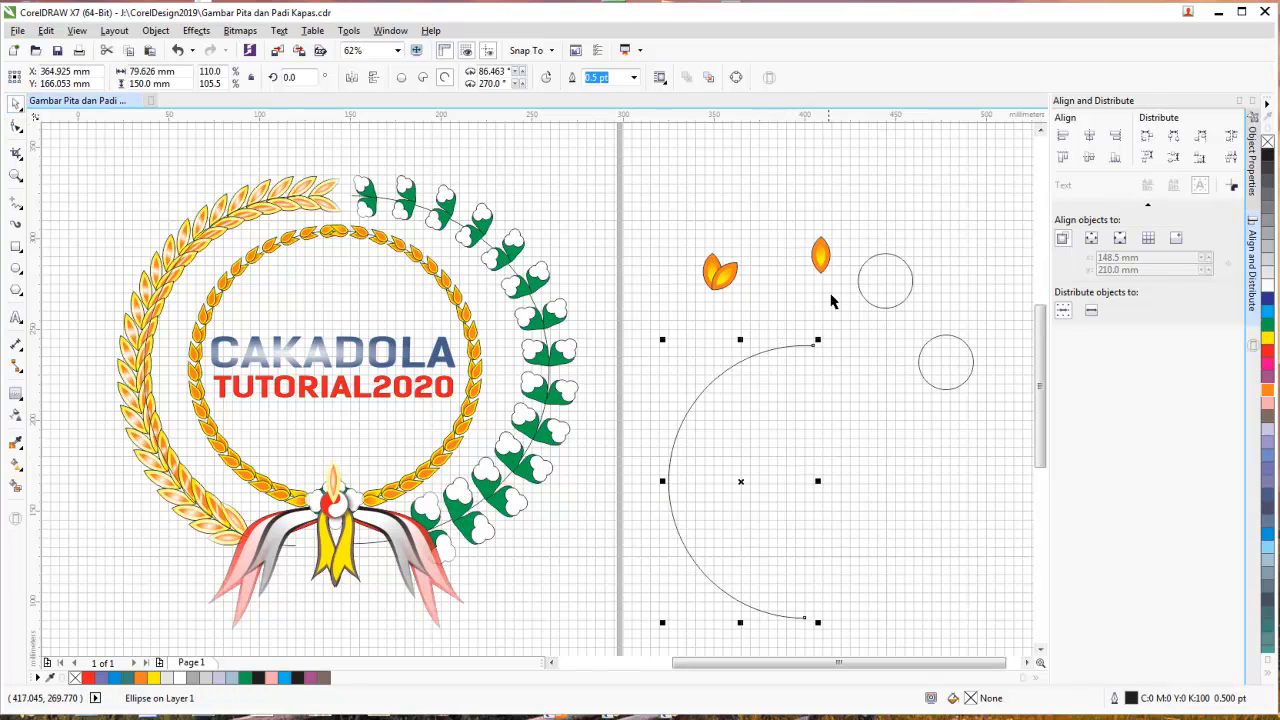
pyautogui.click(787, 314)
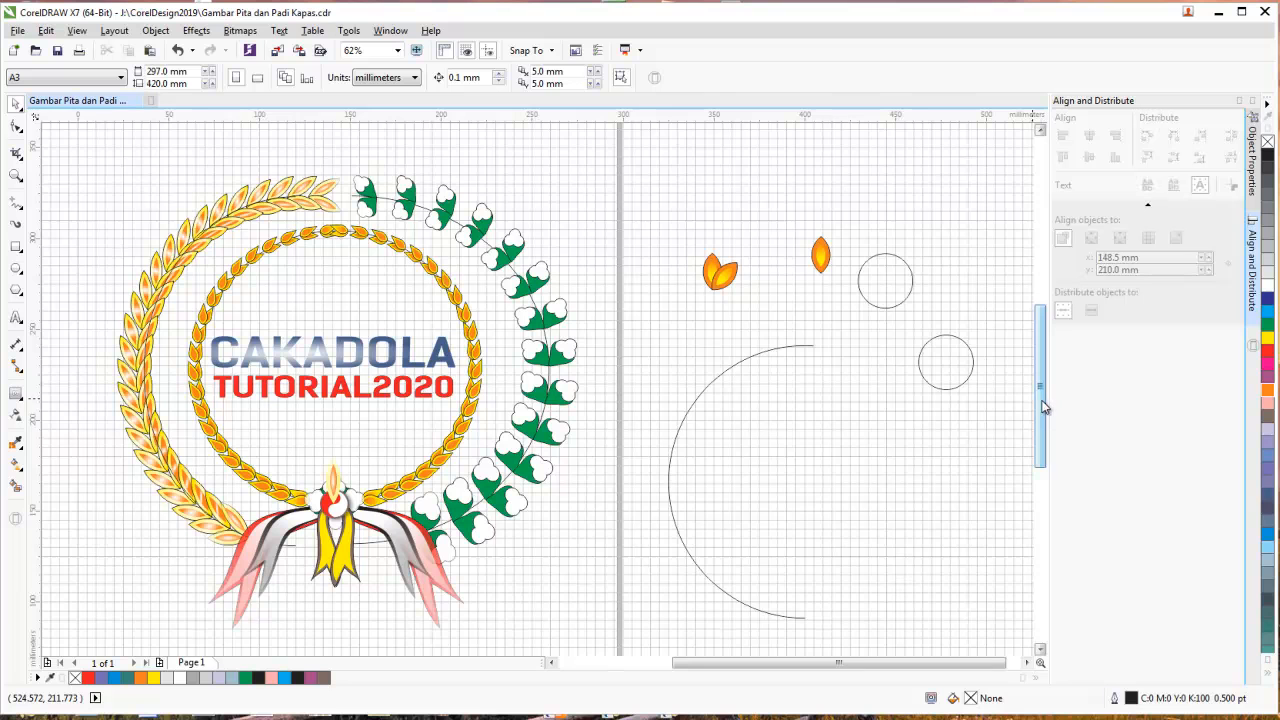
# - Move the petal pair onto the arc near its lower end, with the shared lower tip resting on the curve
pyautogui.moveTo(1040, 400); pyautogui.dragTo(1042, 419)
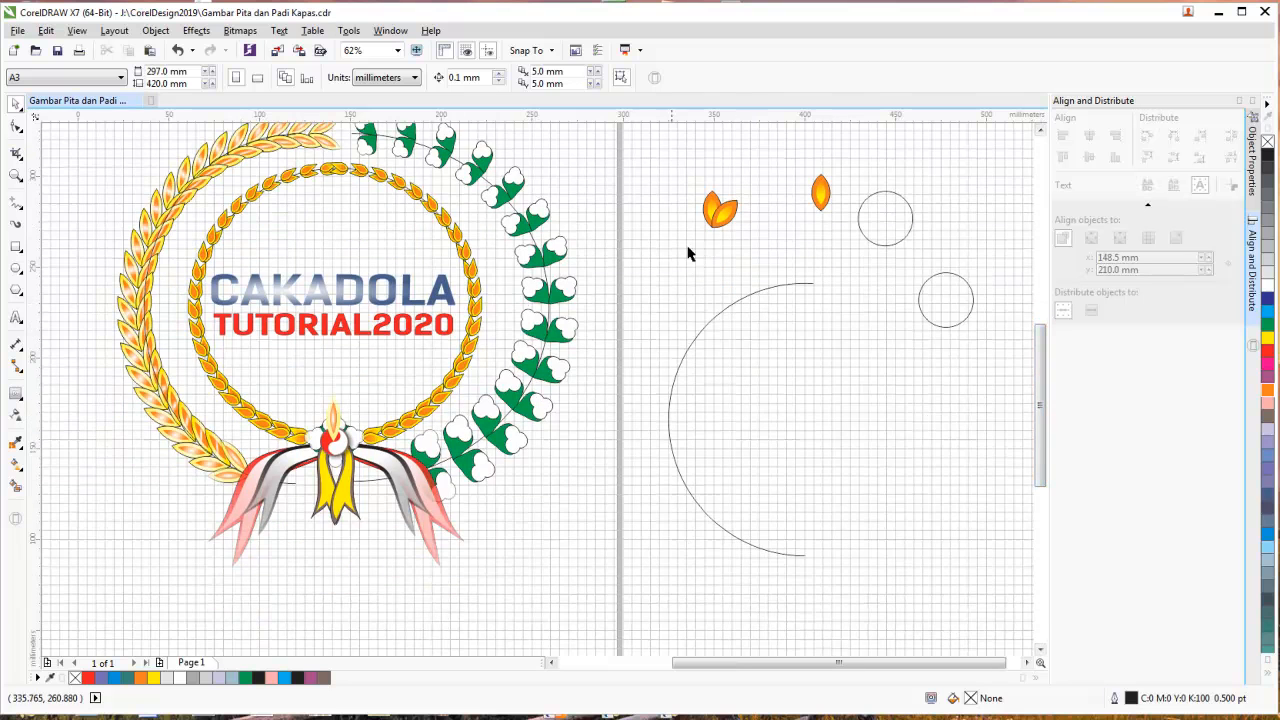
pyautogui.moveTo(688, 180); pyautogui.dragTo(766, 253)
pyautogui.moveTo(723, 211); pyautogui.dragTo(769, 562)
pyautogui.scroll(2, 767, 543)
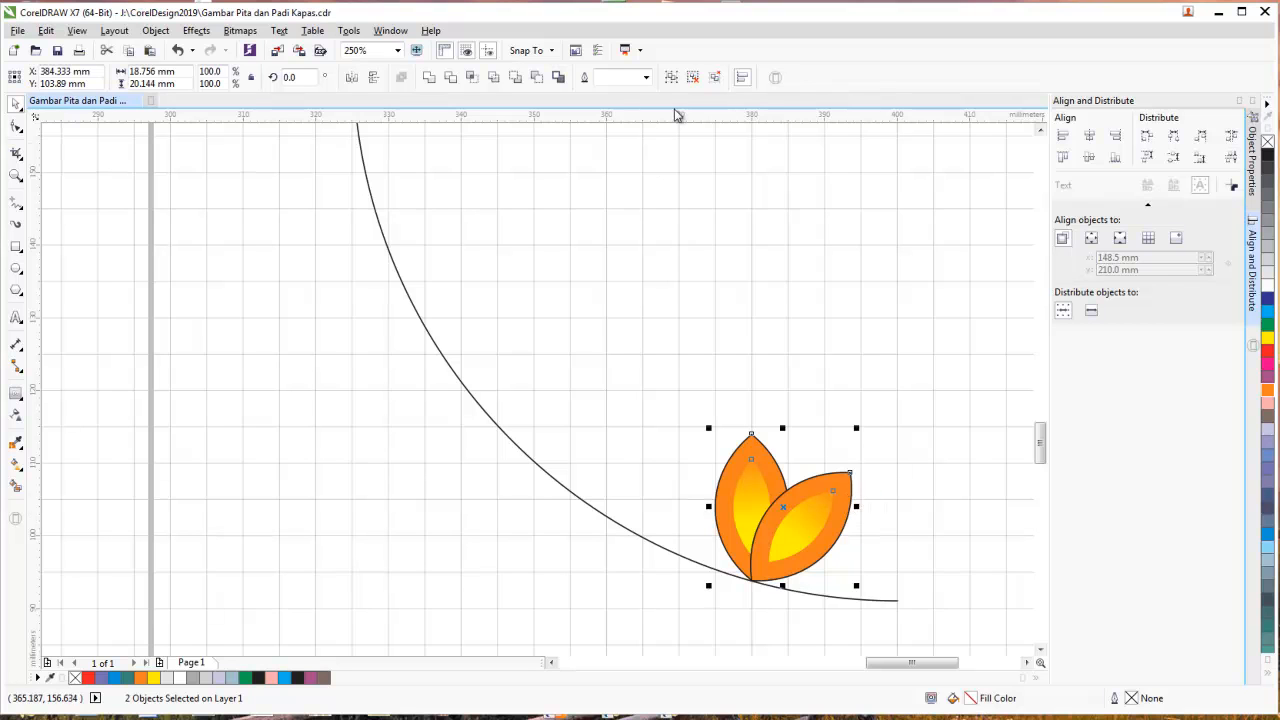
# - Rotate the petal pair about 91° counterclockwise around its shared tip on the arc
pyautogui.click(784, 504)
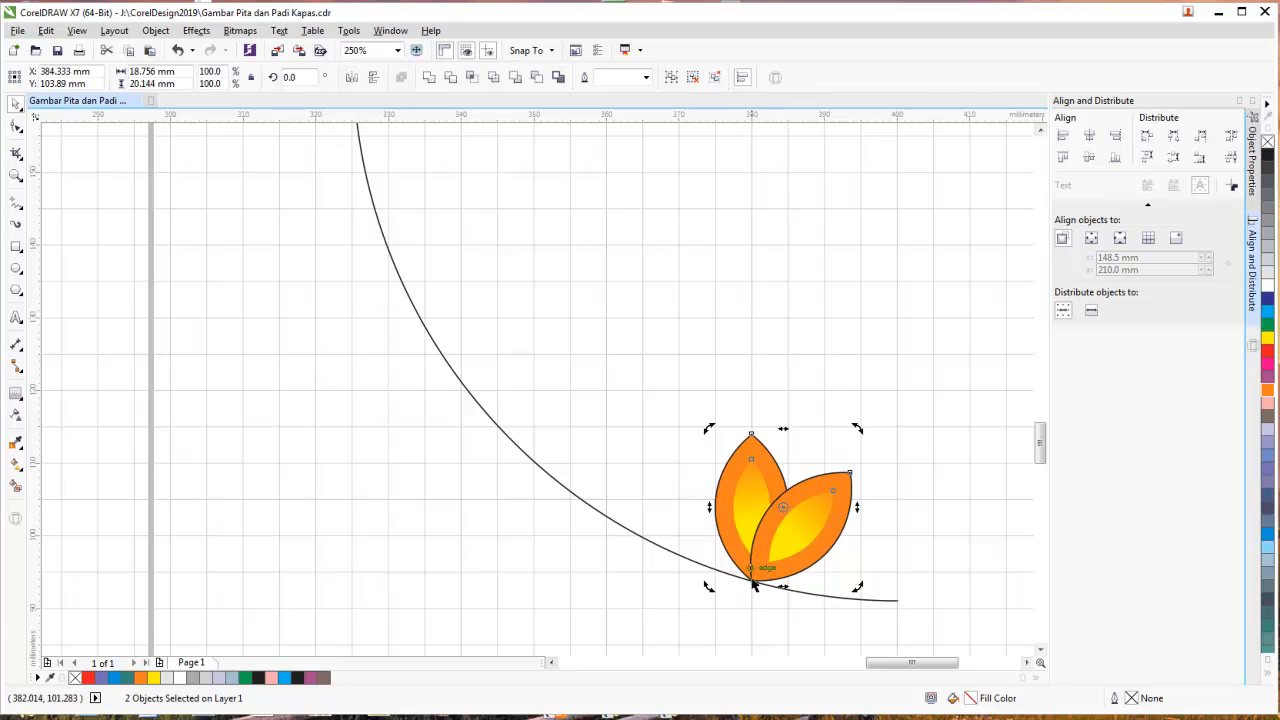
pyautogui.moveTo(760, 563); pyautogui.dragTo(752, 580)
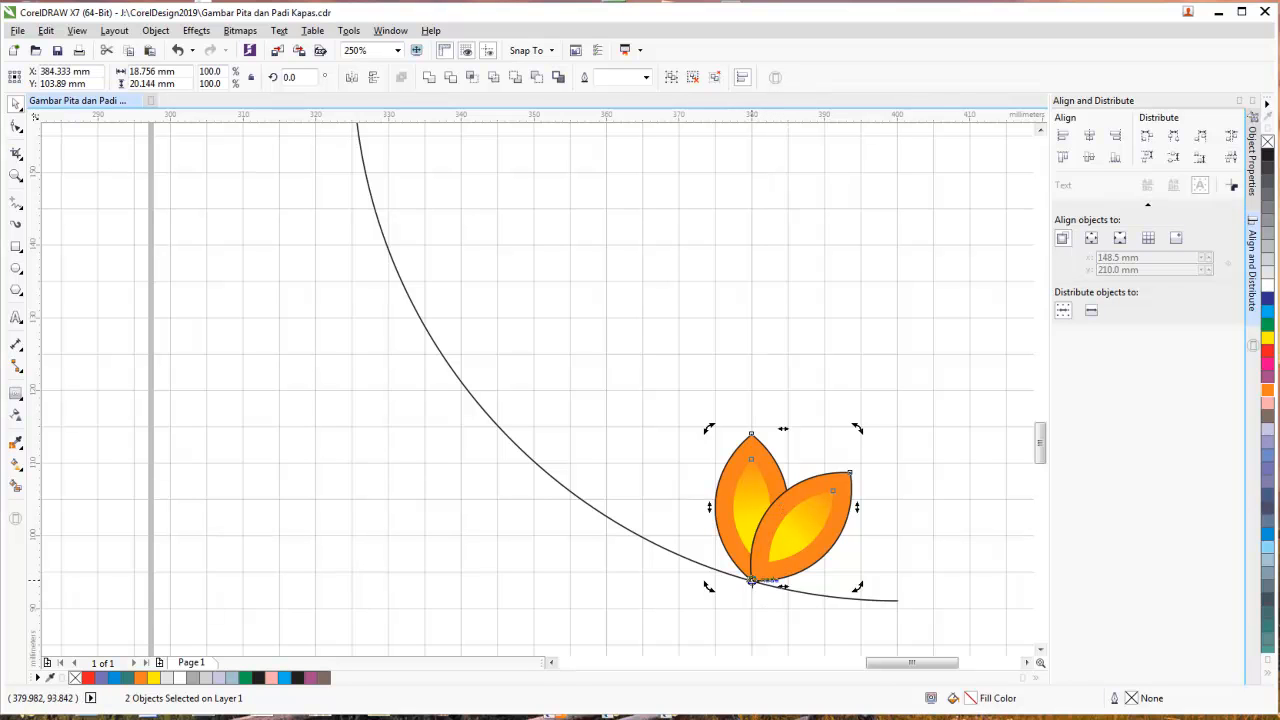
pyautogui.moveTo(860, 428); pyautogui.dragTo(622, 498)
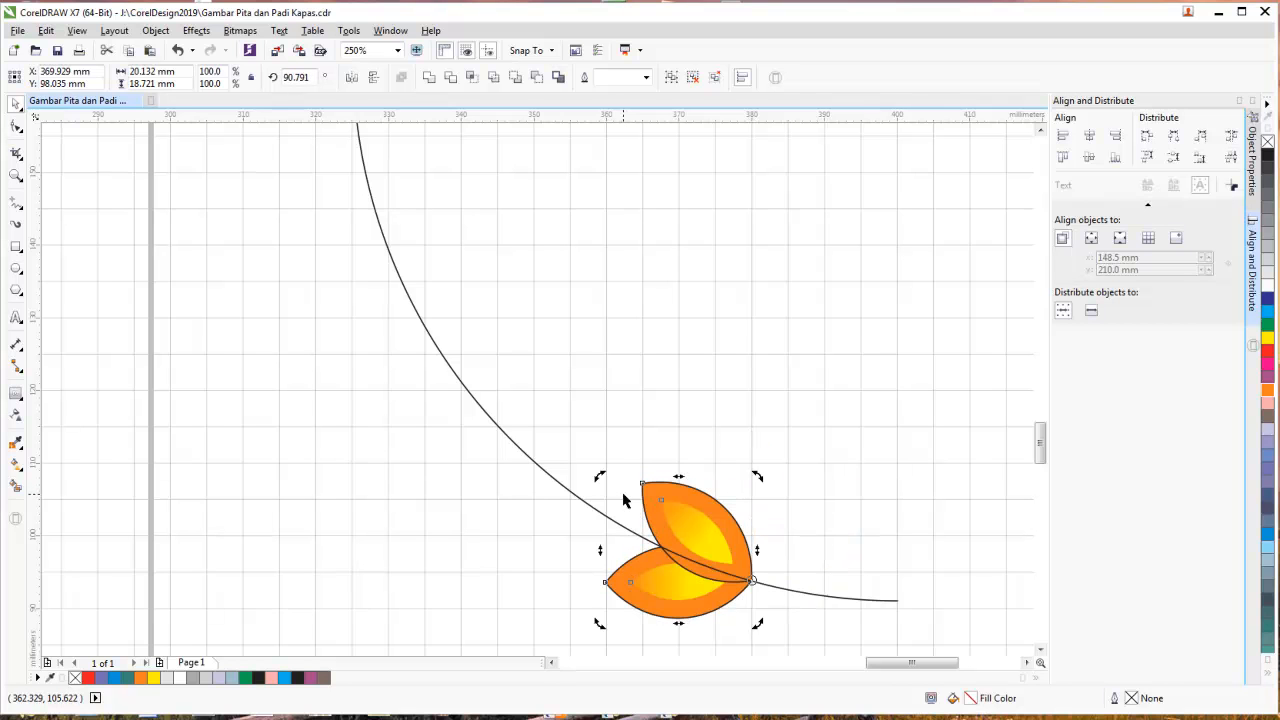
pyautogui.click(866, 515)
# - Place a copy of the petal pair at the arc's upper end
pyautogui.scroll(-1, 866, 515)
pyautogui.click(831, 590)
pyautogui.moveTo(838, 599); pyautogui.dragTo(704, 470)
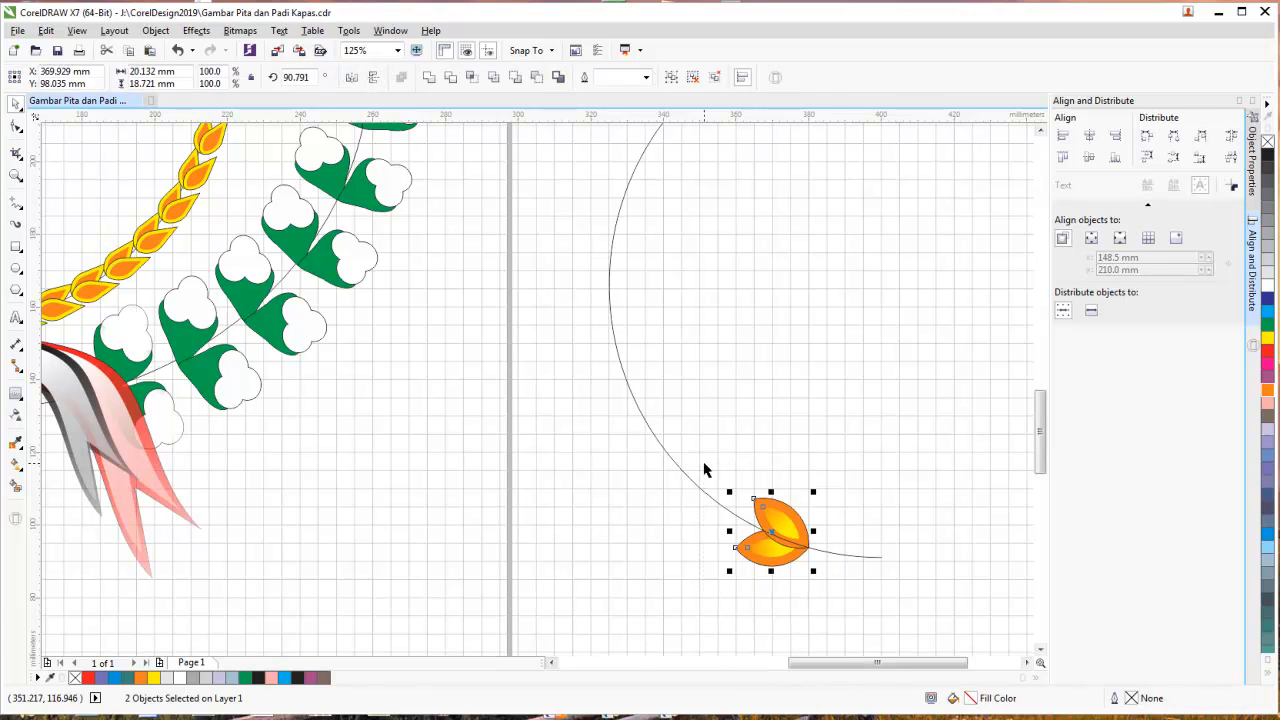
pyautogui.click(864, 595)
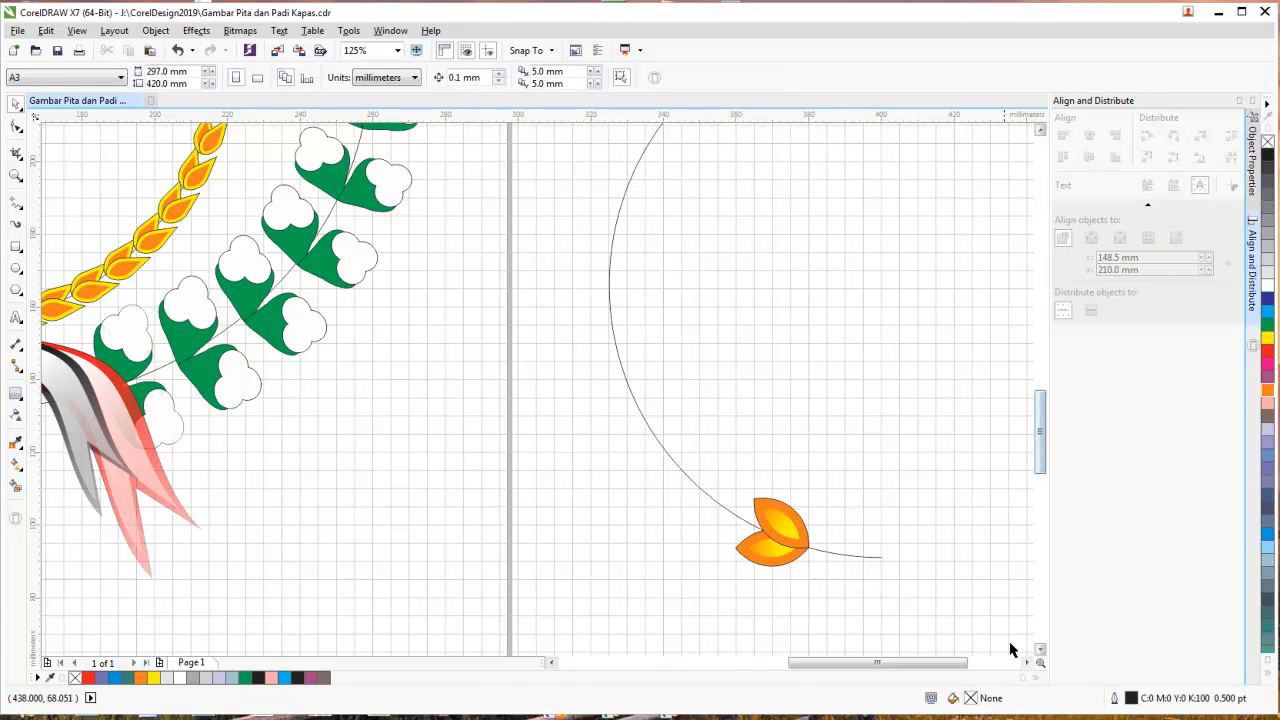
pyautogui.scroll(3, 1036, 432)
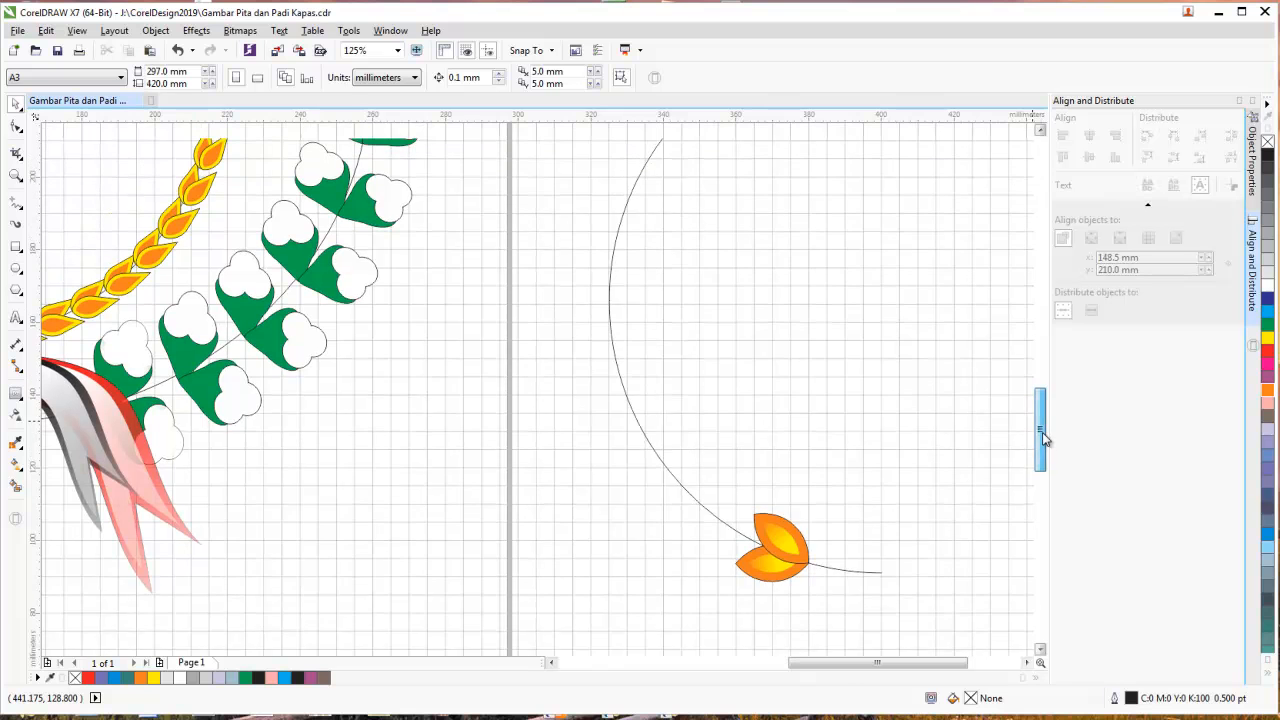
pyautogui.moveTo(1047, 419); pyautogui.dragTo(1035, 469)
pyautogui.moveTo(830, 438); pyautogui.dragTo(687, 306)
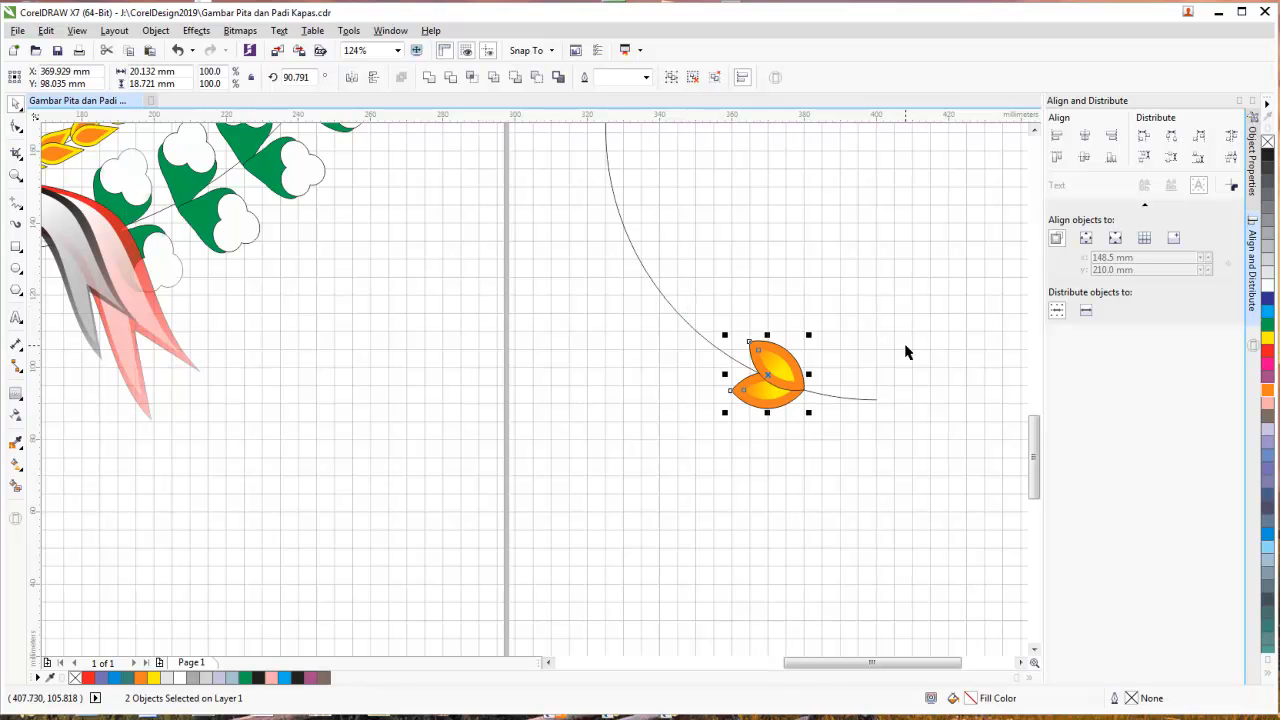
pyautogui.moveTo(794, 371); pyautogui.dragTo(814, 246)
pyautogui.moveTo(1036, 448); pyautogui.dragTo(1037, 382)
pyautogui.moveTo(787, 570); pyautogui.dragTo(828, 180)
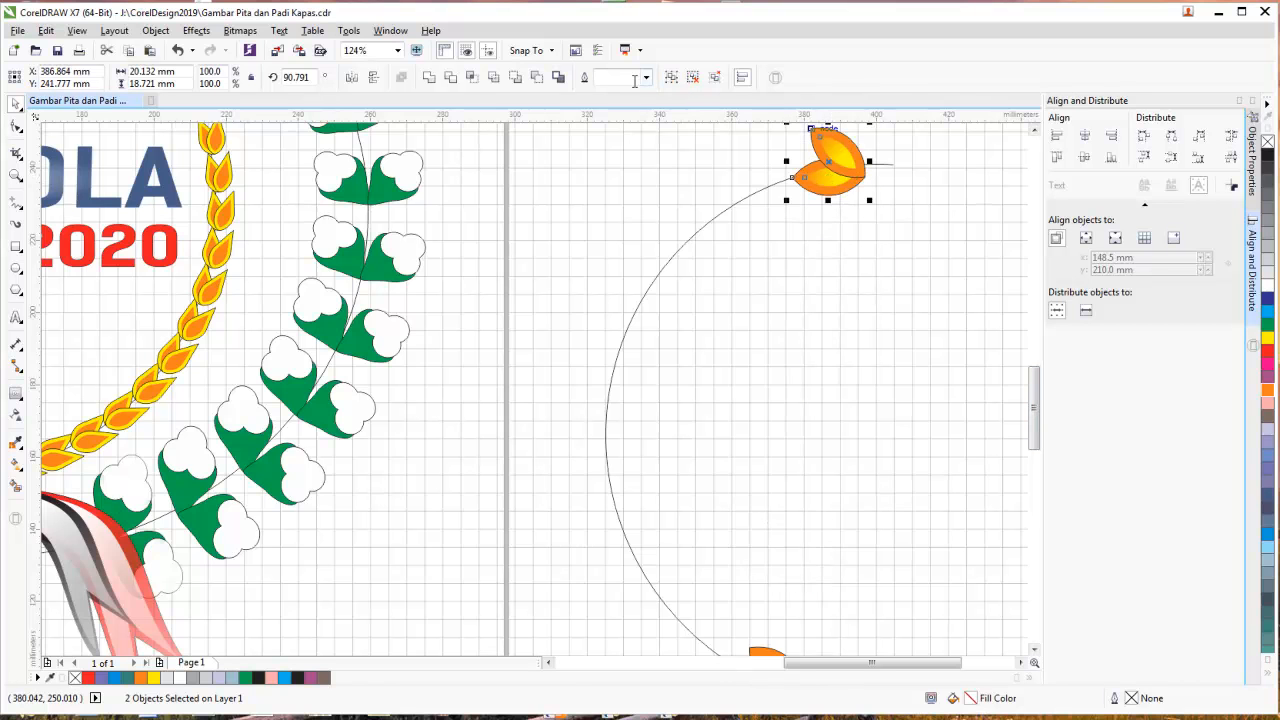
pyautogui.click(1035, 131)
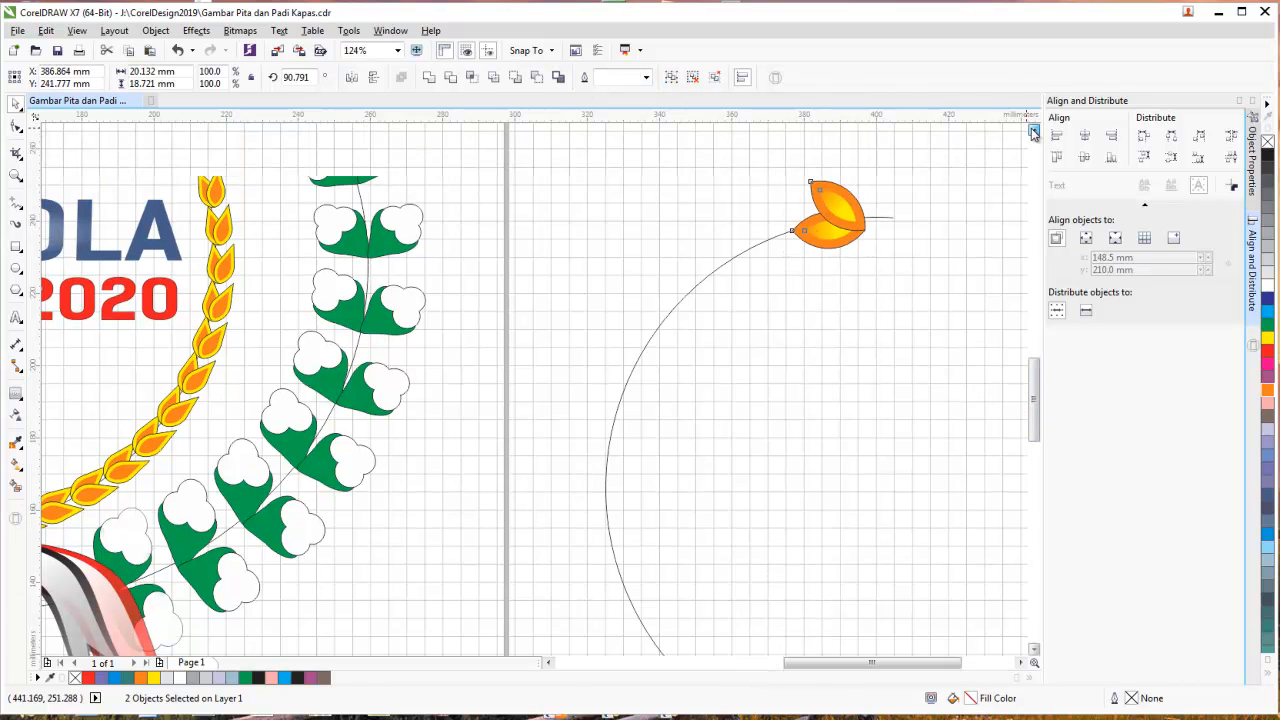
# - Scale the upper petal pair down proportionally to about 14.5 by 13.5 mm
pyautogui.scroll(2, 793, 174)
pyautogui.moveTo(785, 188); pyautogui.dragTo(978, 370)
pyautogui.click(963, 386)
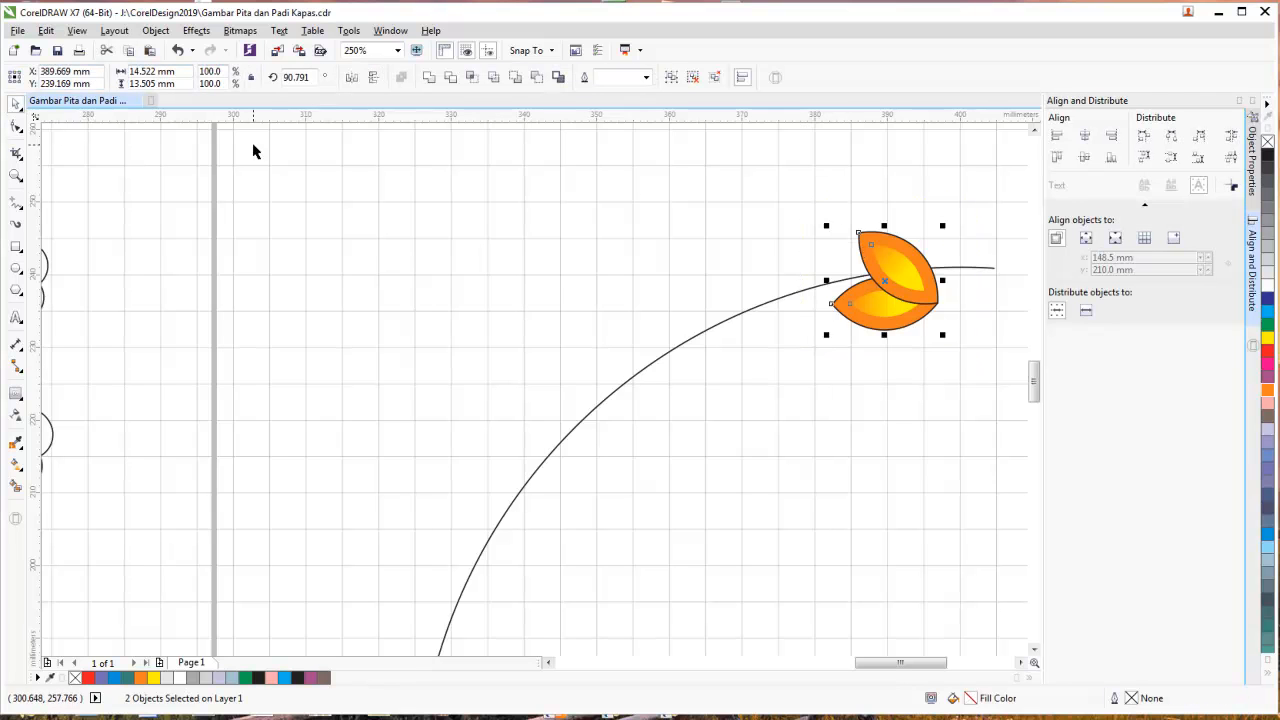
# - Rotate the smaller petal pair around its shared tip to about 281.8° and keep both petals selected
pyautogui.click(889, 283)
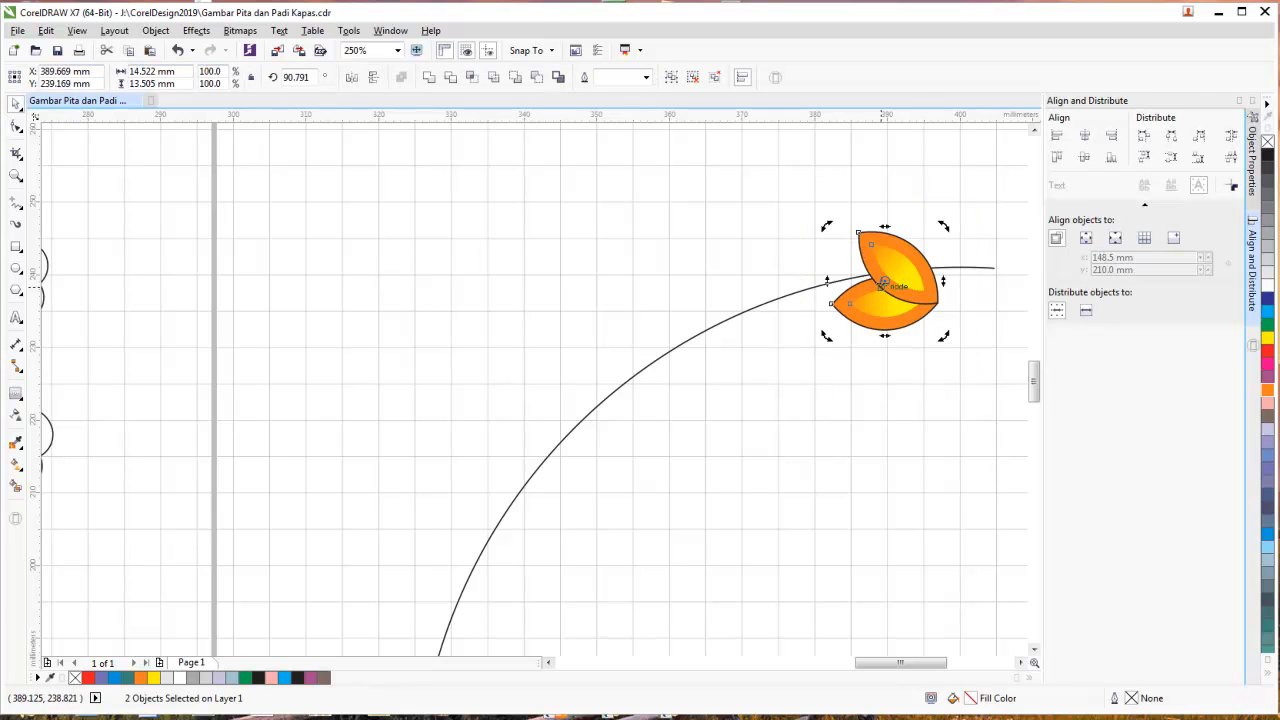
pyautogui.moveTo(905, 287); pyautogui.dragTo(938, 302)
pyautogui.moveTo(943, 225); pyautogui.dragTo(880, 428)
pyautogui.moveTo(880, 291); pyautogui.dragTo(865, 270)
pyautogui.click(852, 361)
pyautogui.click(883, 312)
pyautogui.hotkey('ctrl', 'z')
pyautogui.click(844, 214)
pyautogui.moveTo(823, 210); pyautogui.dragTo(989, 405)
# - Group the two small petals and move the group so its shared tip rests on the arc near the upper end
pyautogui.rightClick(903, 296)
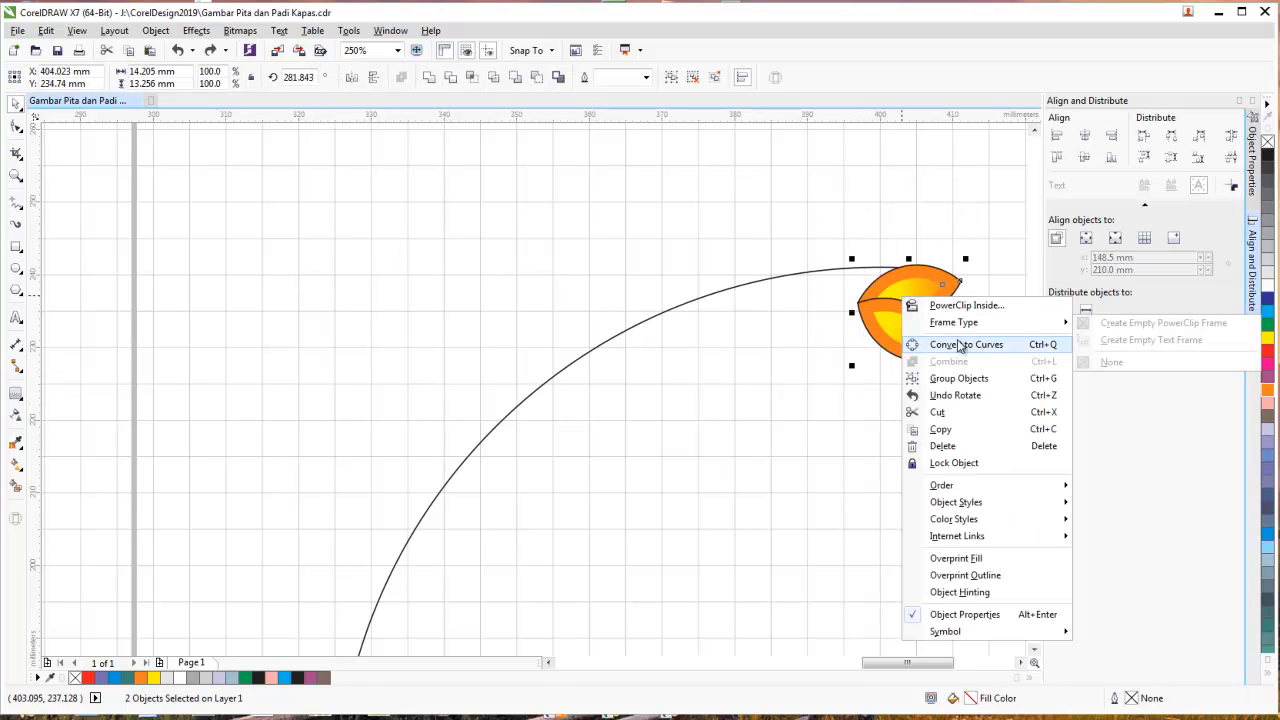
pyautogui.press('Return')
pyautogui.moveTo(903, 289); pyautogui.dragTo(848, 268)
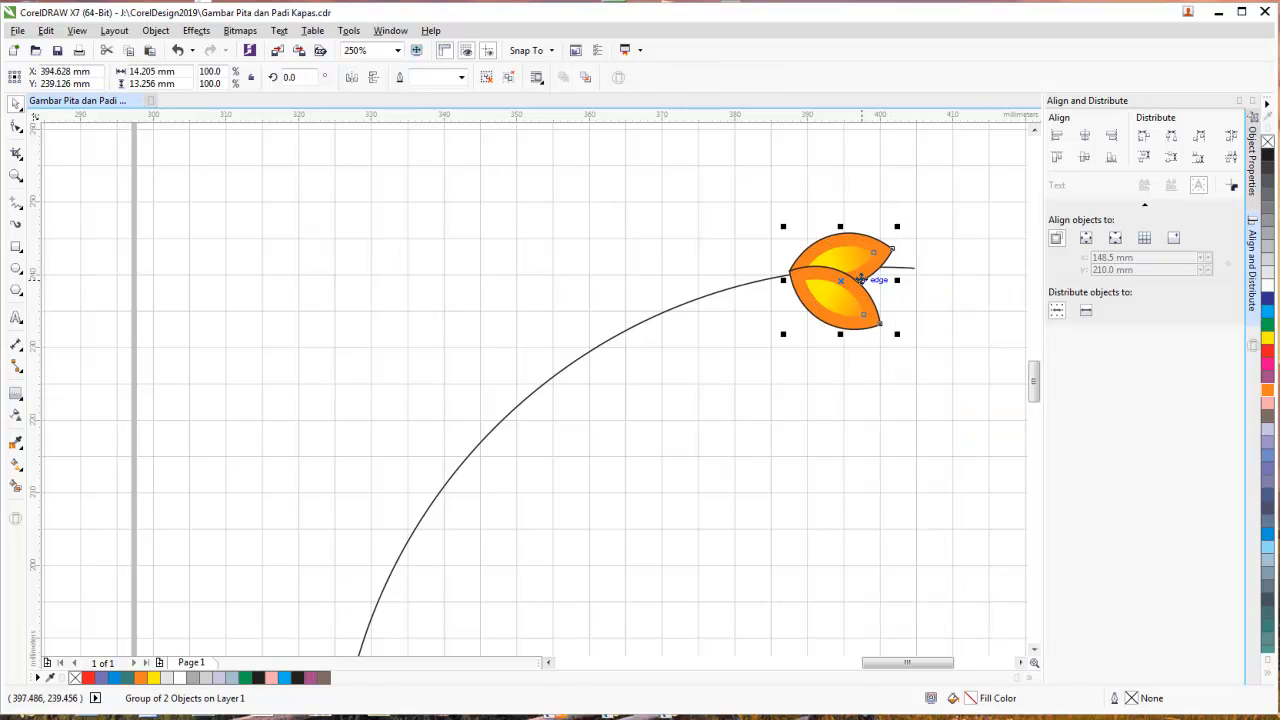
pyautogui.click(844, 282)
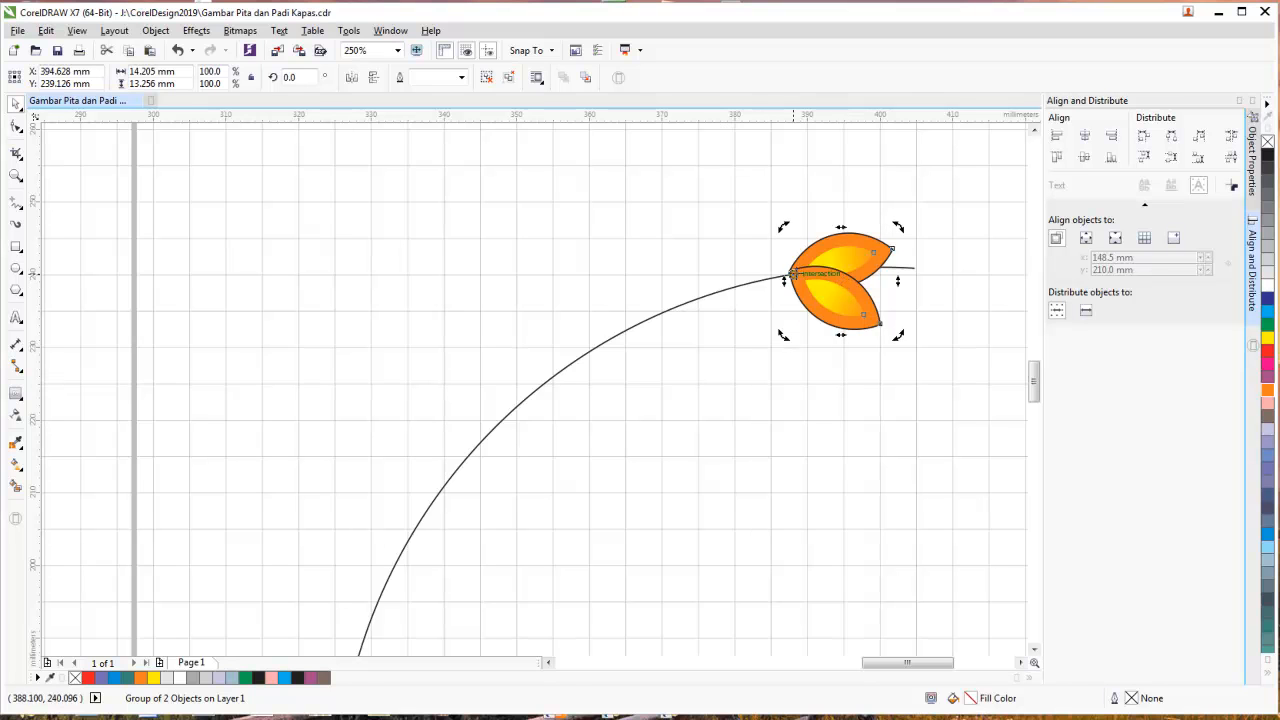
pyautogui.moveTo(896, 229); pyautogui.dragTo(833, 234)
pyautogui.hotkey('ctrl', 'z')
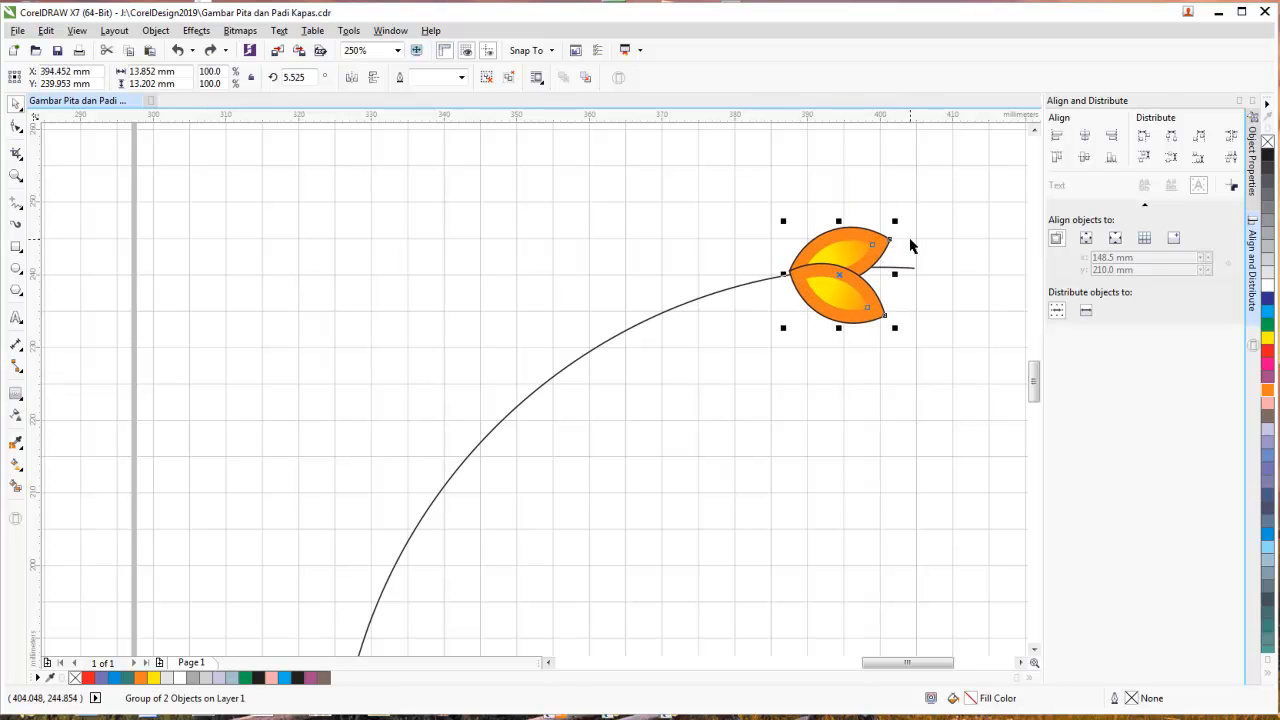
pyautogui.hotkey('ctrl', 'z')
pyautogui.hotkey('ctrl', 'z')
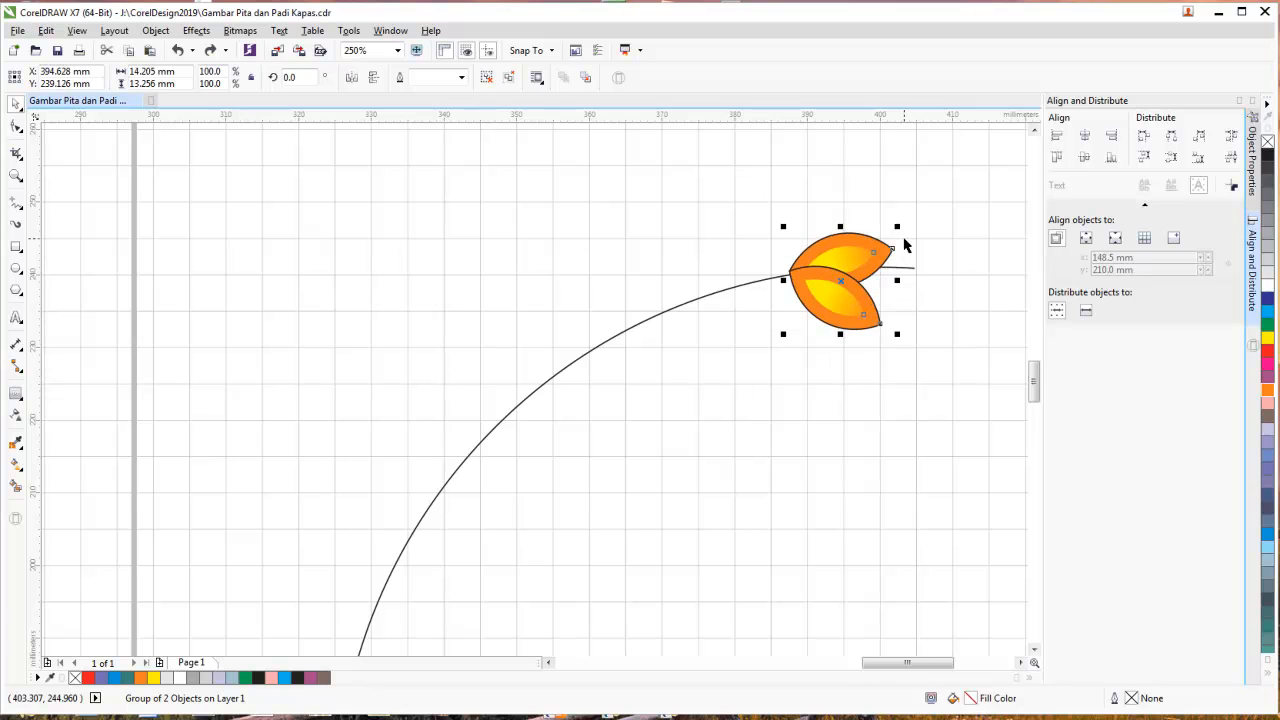
# - Rotate the small petal group to about 12.2° around its shared tip and shift it along to the arc's upper end
pyautogui.click(838, 283)
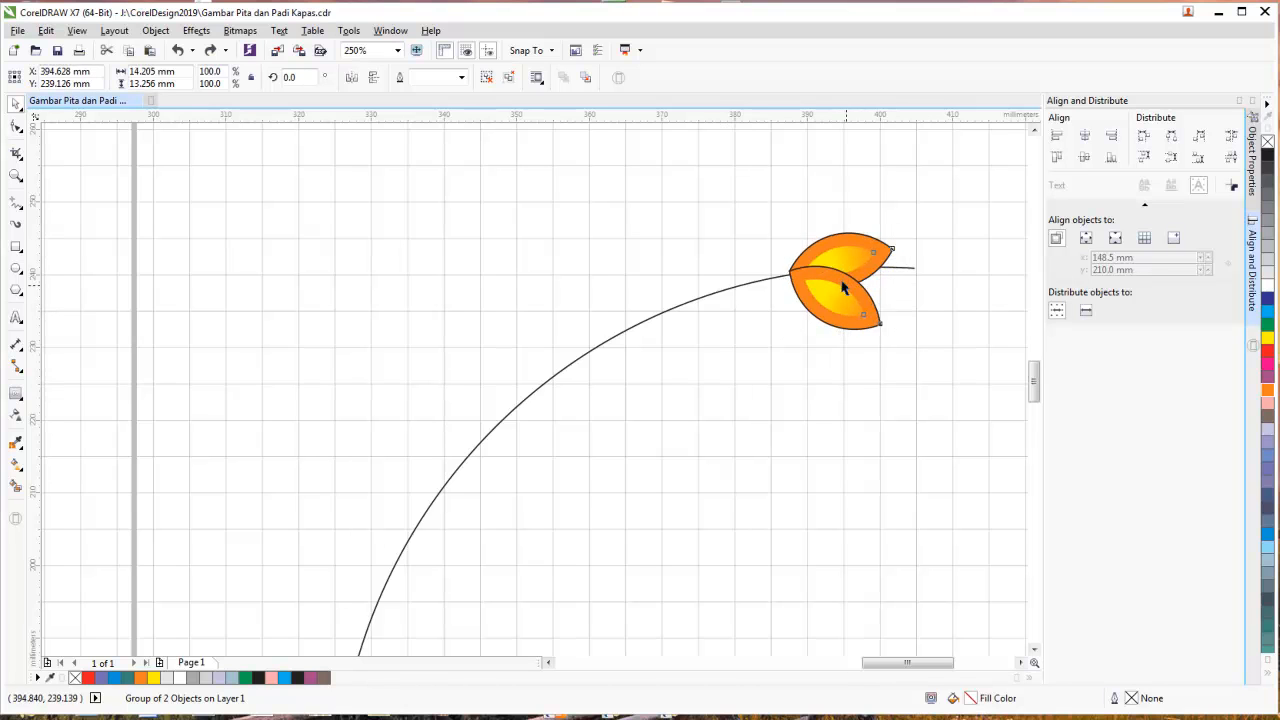
pyautogui.click(842, 281)
pyautogui.click(801, 277)
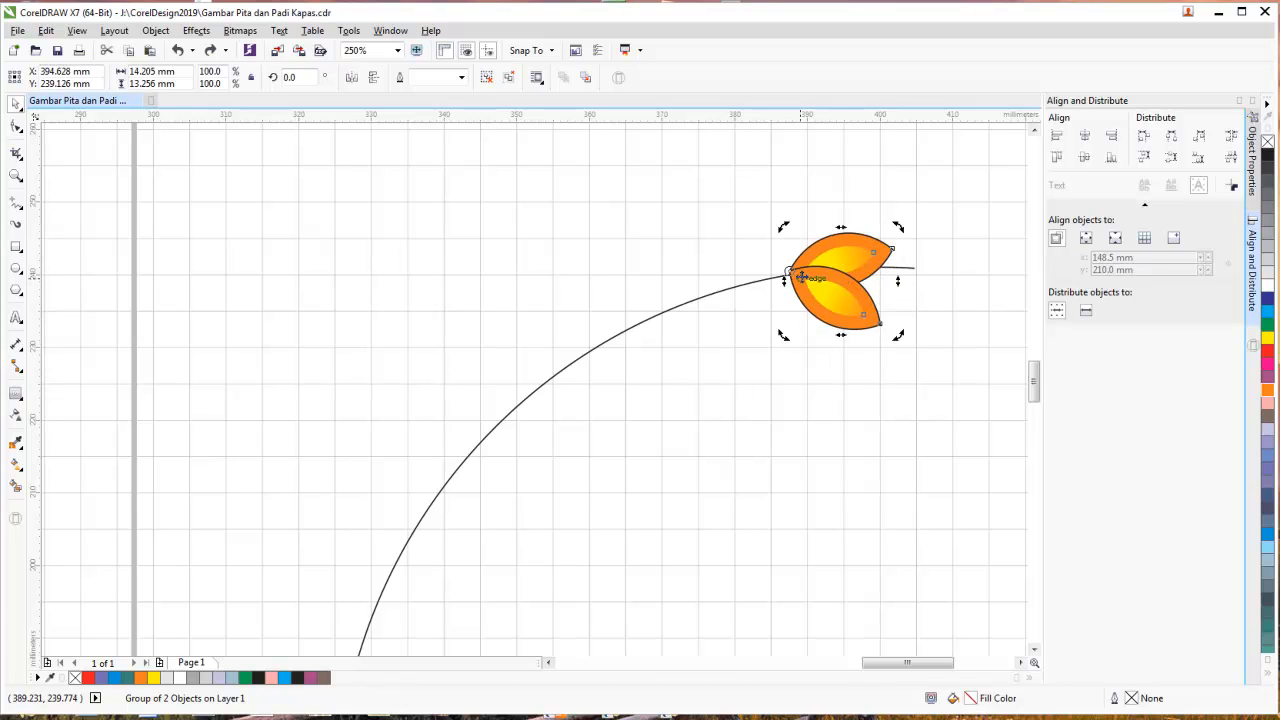
pyautogui.moveTo(899, 227); pyautogui.dragTo(905, 198)
pyautogui.click(888, 360)
pyautogui.click(794, 268)
pyautogui.click(835, 265)
pyautogui.moveTo(816, 261); pyautogui.dragTo(869, 260)
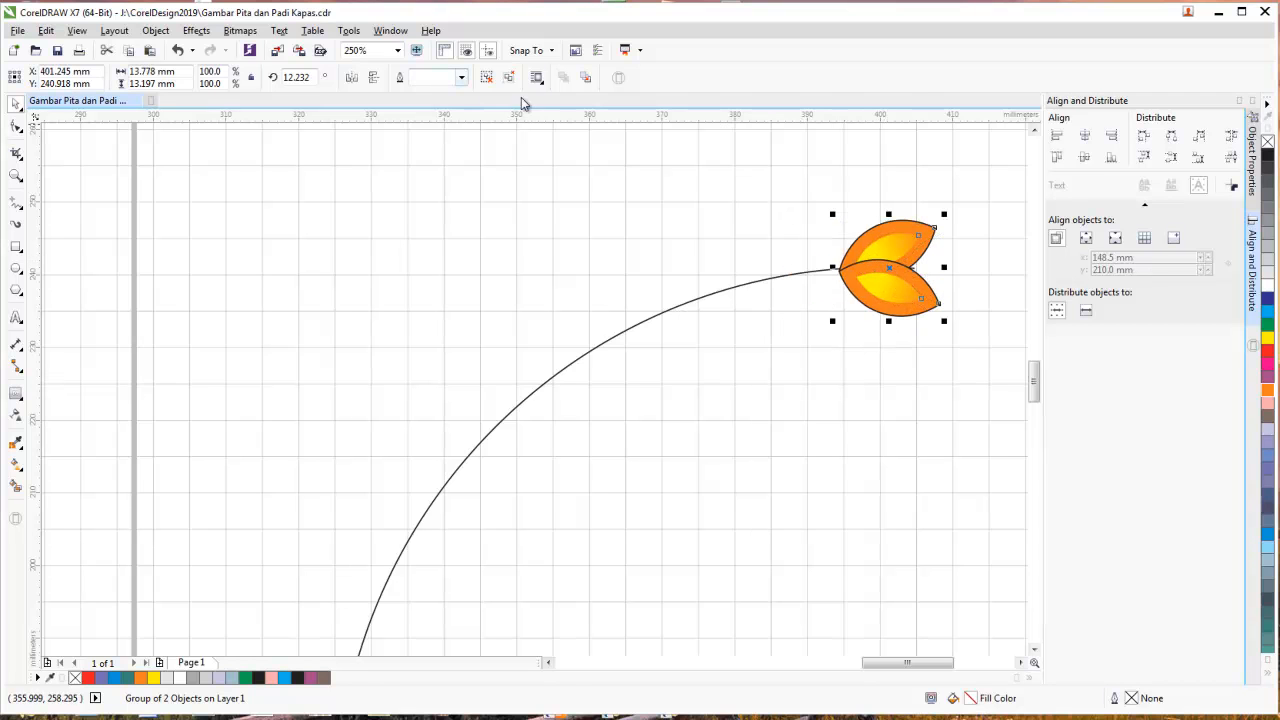
# - Fine-position the small petal group so its shared tip sits exactly on the arc line
pyautogui.click(886, 268)
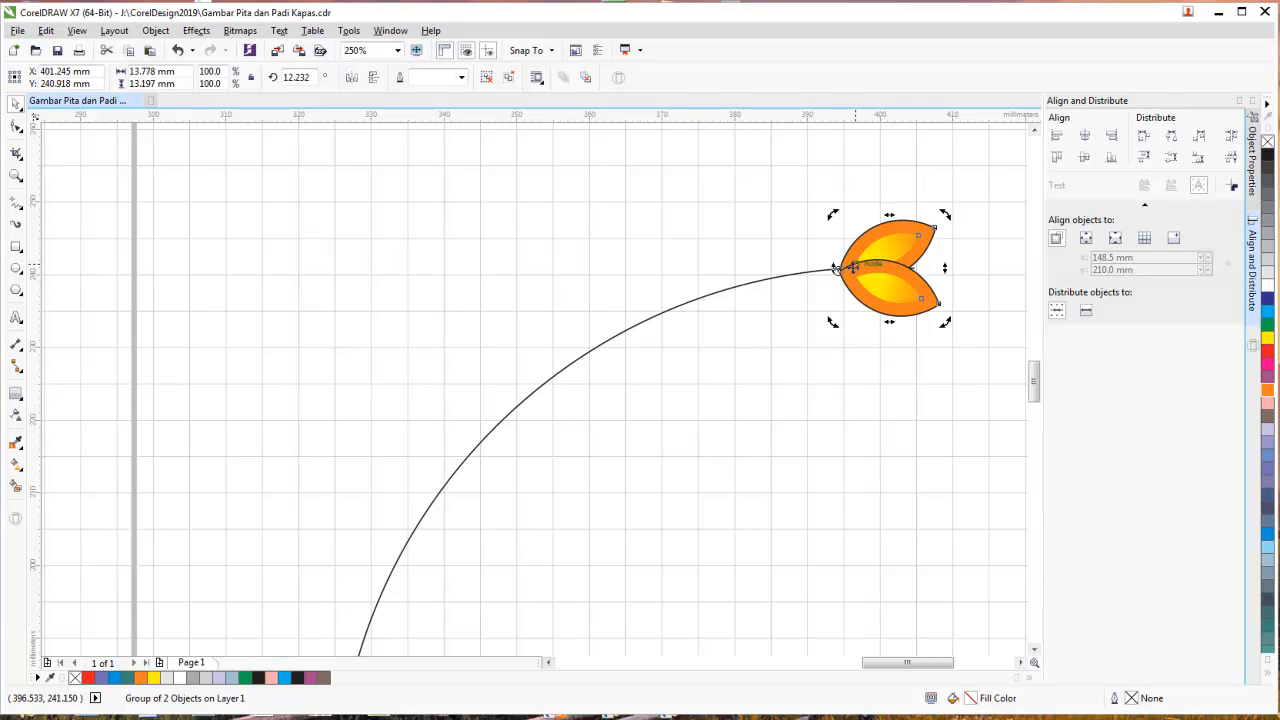
pyautogui.scroll(1, 836, 268)
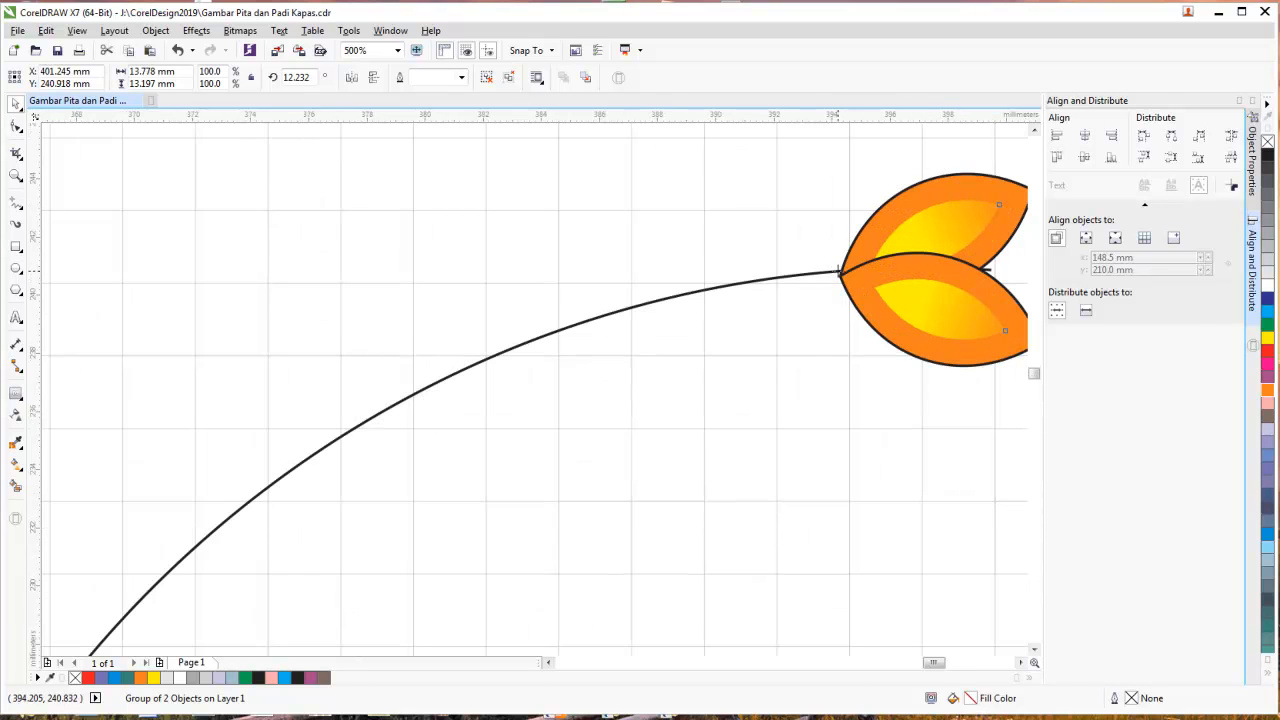
pyautogui.scroll(1, 838, 269)
pyautogui.moveTo(845, 280); pyautogui.dragTo(843, 270)
pyautogui.scroll(-2, 849, 323)
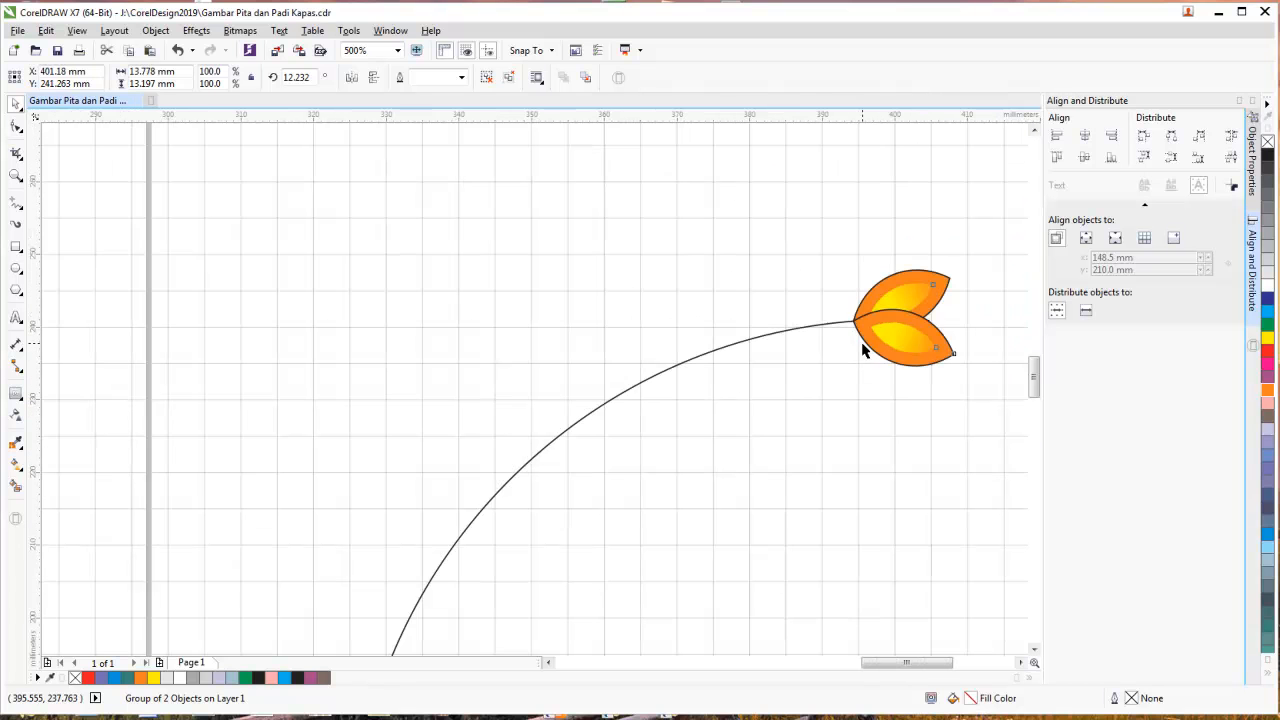
# - Rotate the small petal group slightly to about 10.6° around its shared tip and deselect it
pyautogui.click(906, 314)
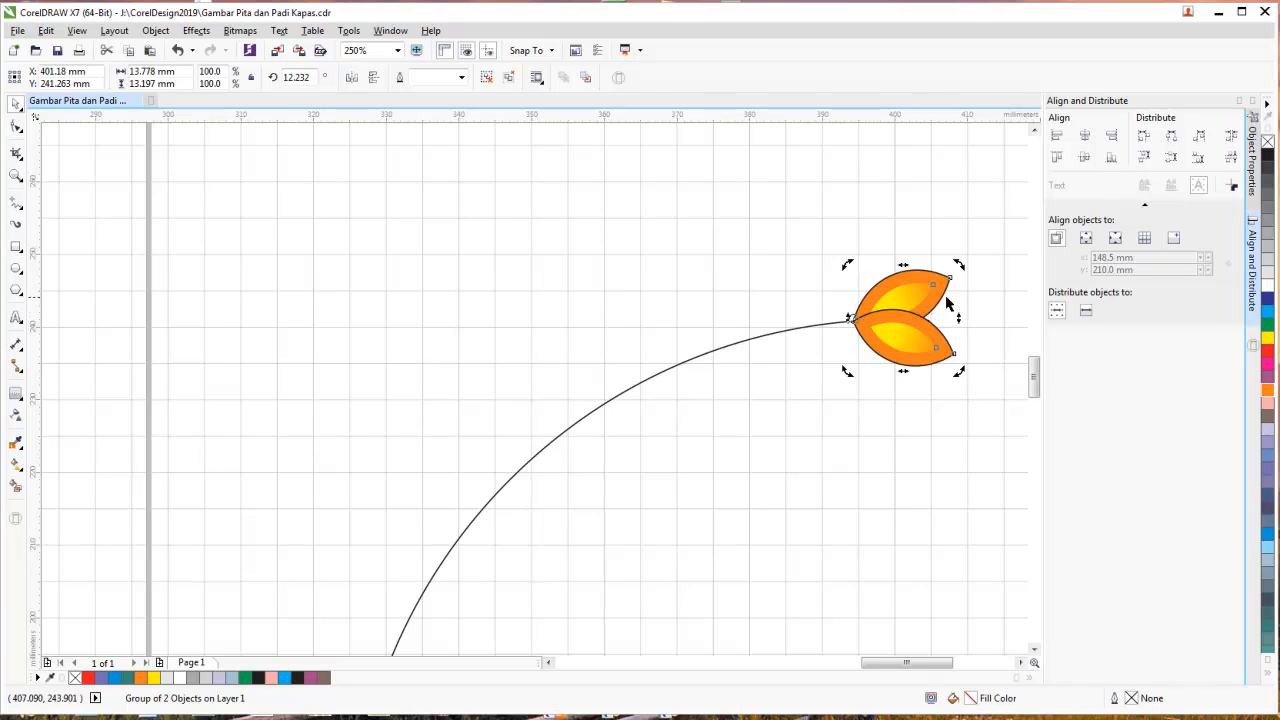
pyautogui.moveTo(958, 266); pyautogui.dragTo(959, 264)
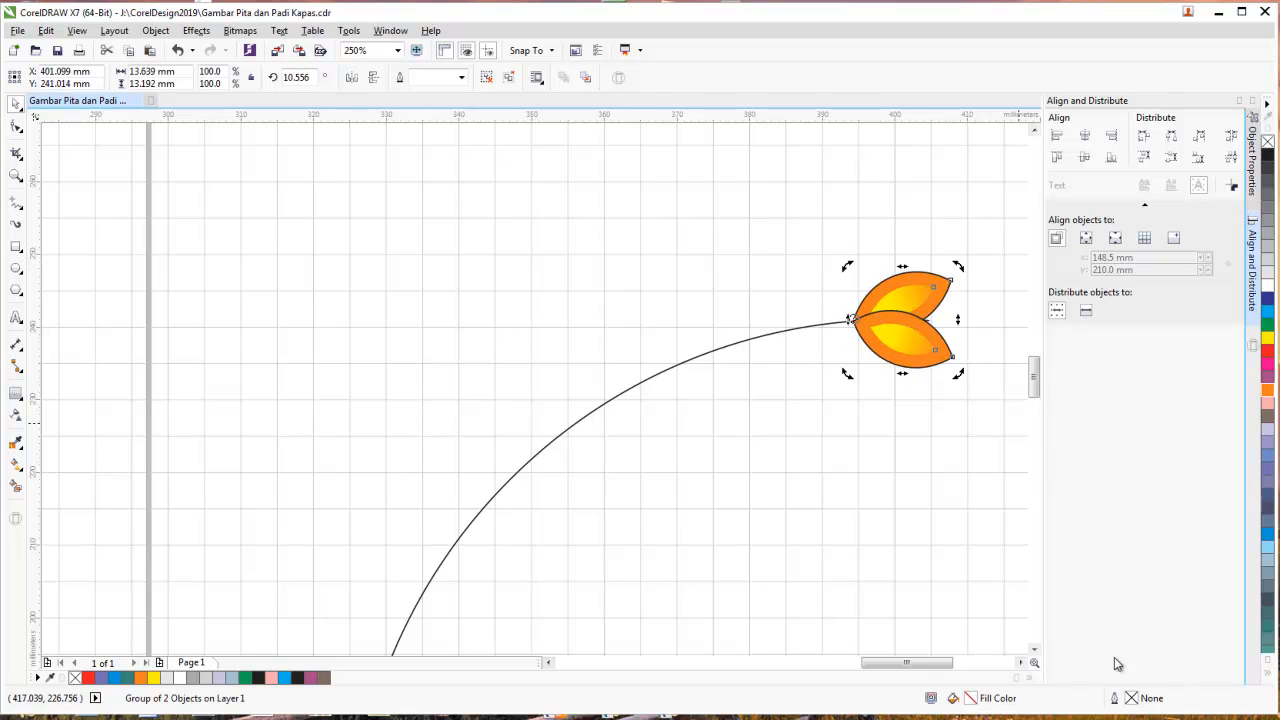
pyautogui.press('Tab')
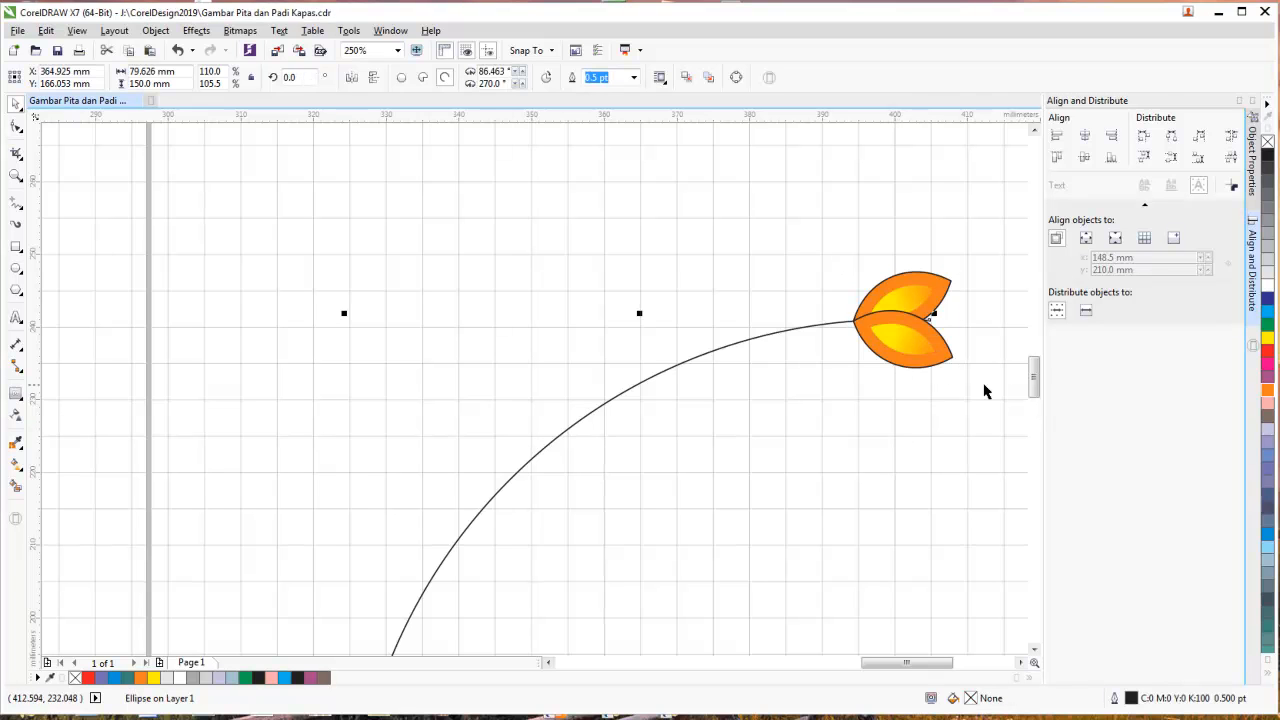
pyautogui.click(726, 206)
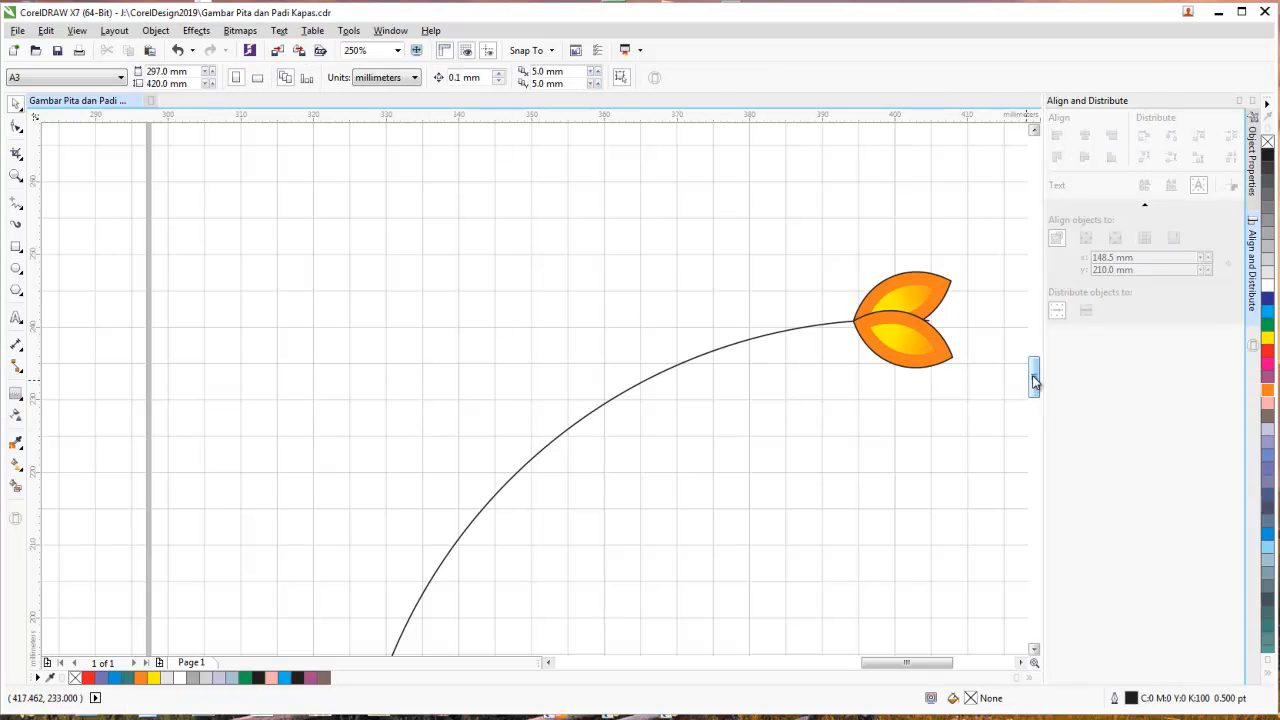
# - Select both petals of the larger pair at the arc's lower end and group them
pyautogui.moveTo(1034, 381); pyautogui.dragTo(1033, 400)
pyautogui.hscroll(3, 868, 360)
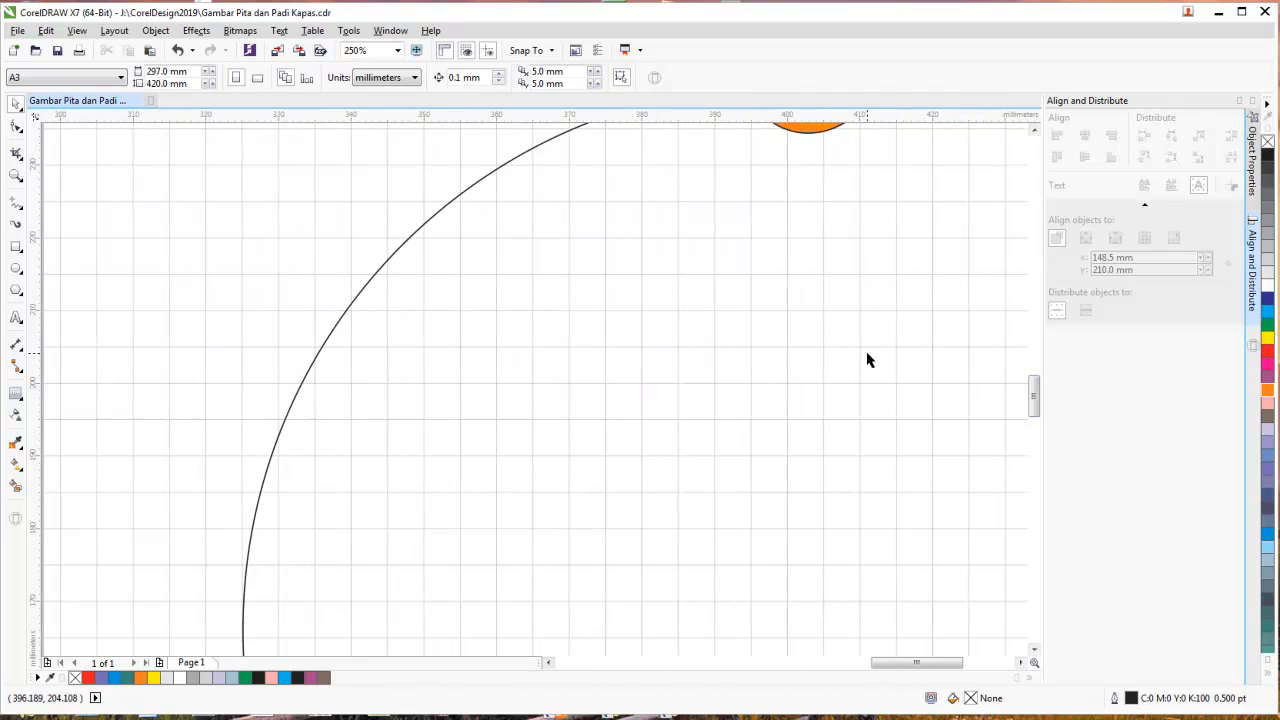
pyautogui.scroll(-2, 868, 360)
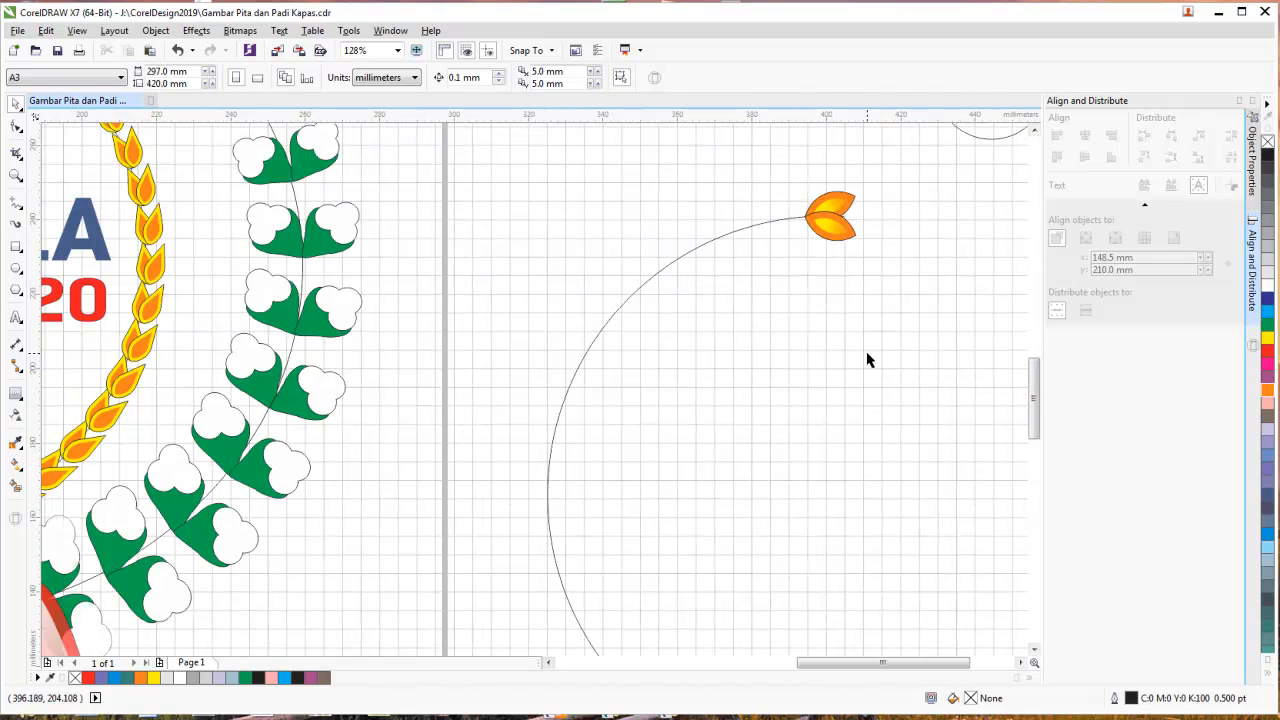
pyautogui.scroll(-1, 866, 360)
pyautogui.scroll(-2, 1006, 420)
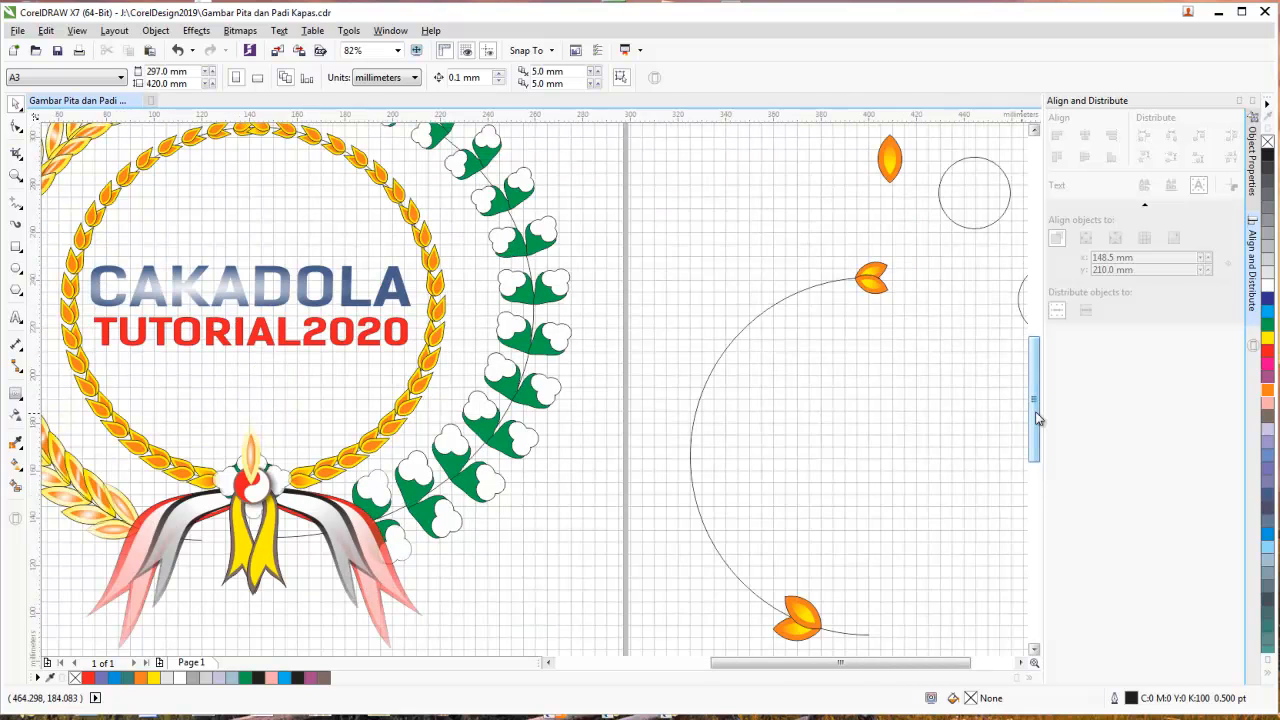
pyautogui.moveTo(953, 661); pyautogui.dragTo(967, 661)
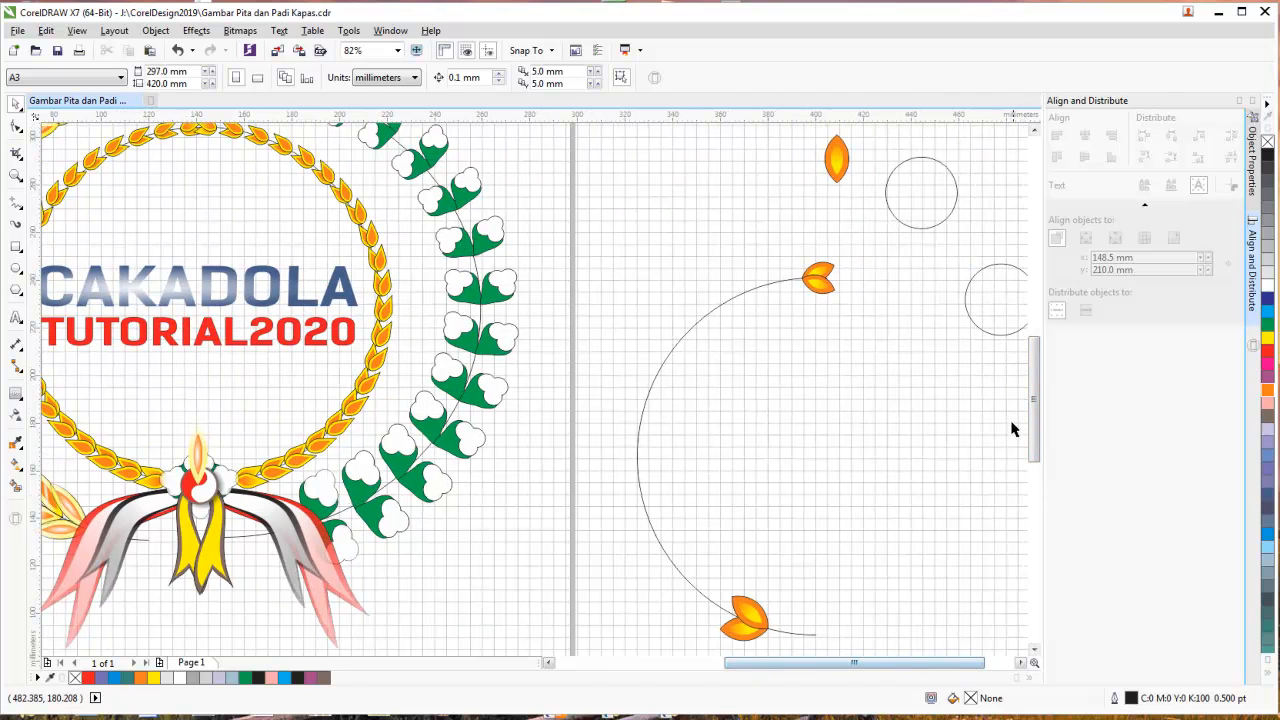
pyautogui.moveTo(1037, 408); pyautogui.dragTo(1037, 429)
pyautogui.moveTo(602, 146); pyautogui.dragTo(889, 605)
pyautogui.moveTo(660, 606); pyautogui.dragTo(781, 501)
pyautogui.rightClick(747, 549)
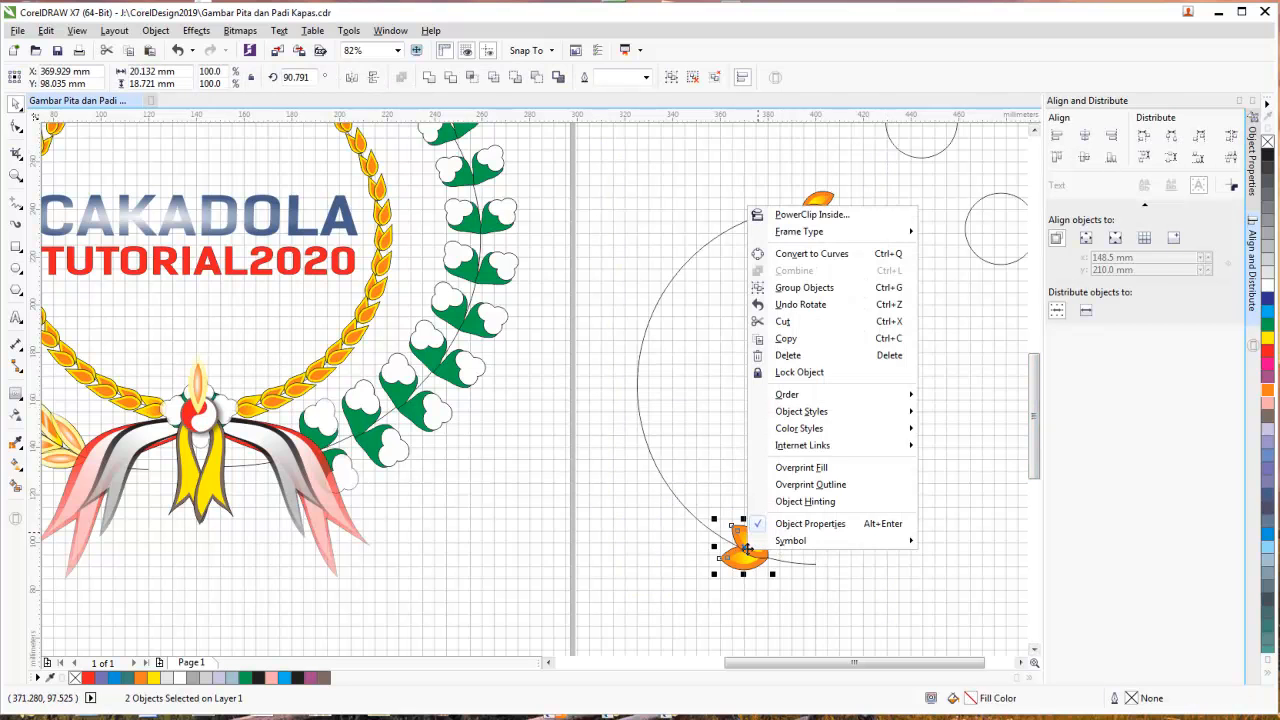
pyautogui.click(813, 288)
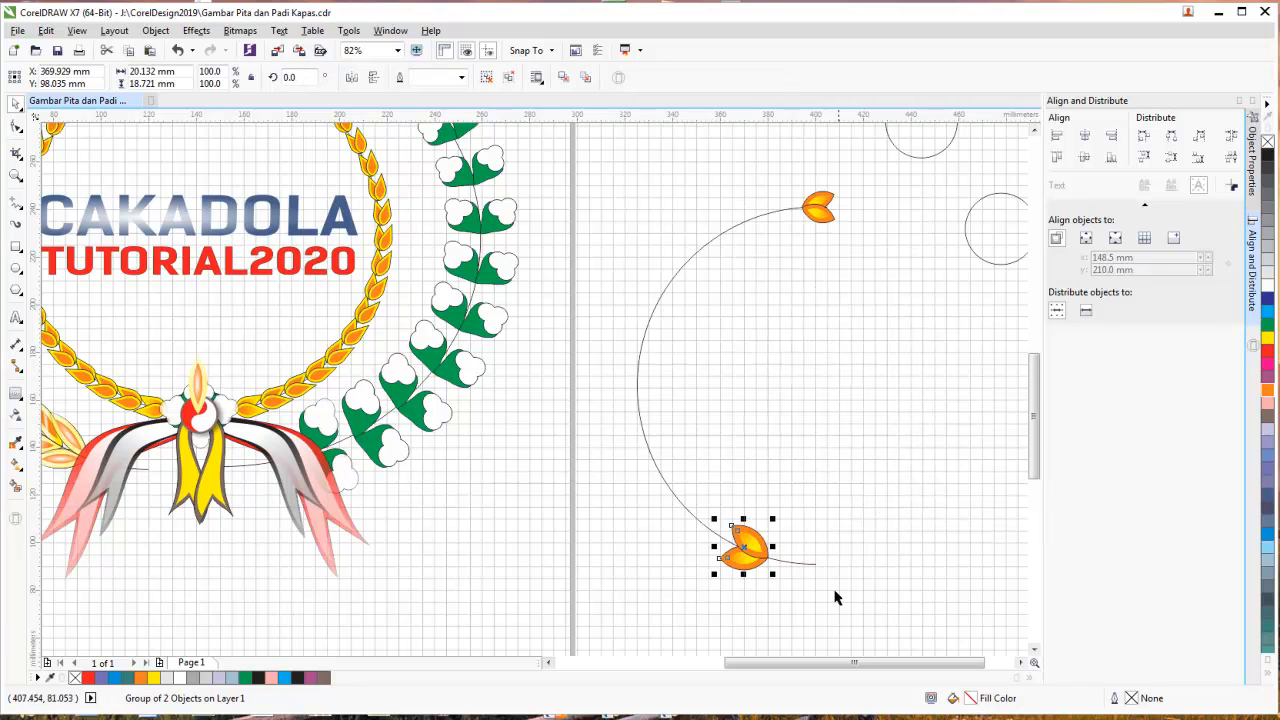
# - Check the small petal group, the large petal group and the half-circle arc by selecting each in turn
pyautogui.click(842, 602)
pyautogui.click(815, 222)
pyautogui.click(756, 563)
pyautogui.click(875, 568)
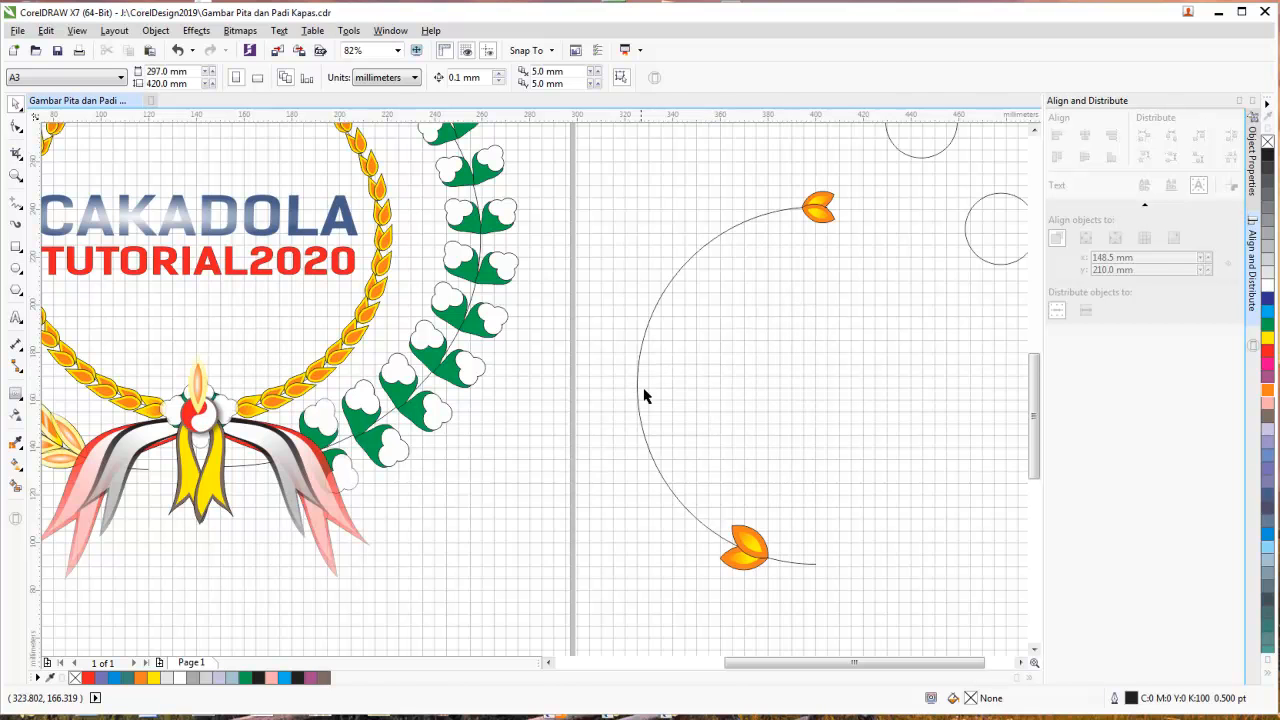
pyautogui.click(744, 560)
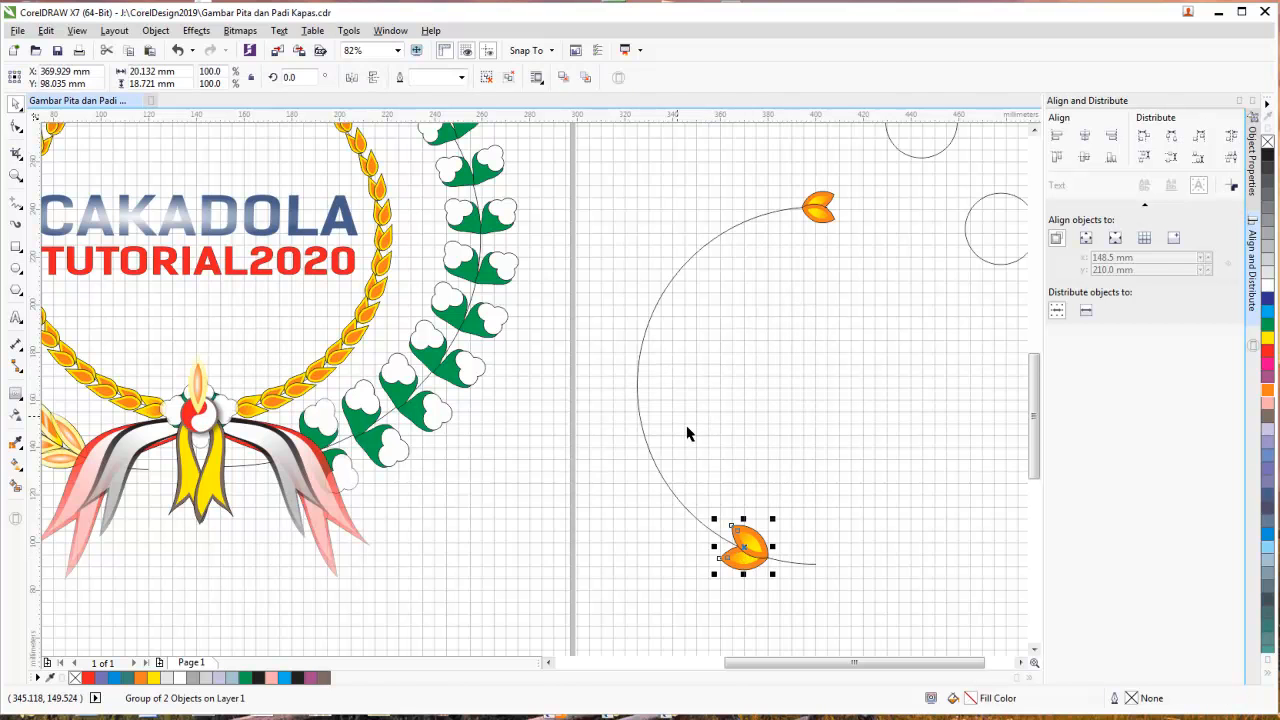
pyautogui.click(637, 400)
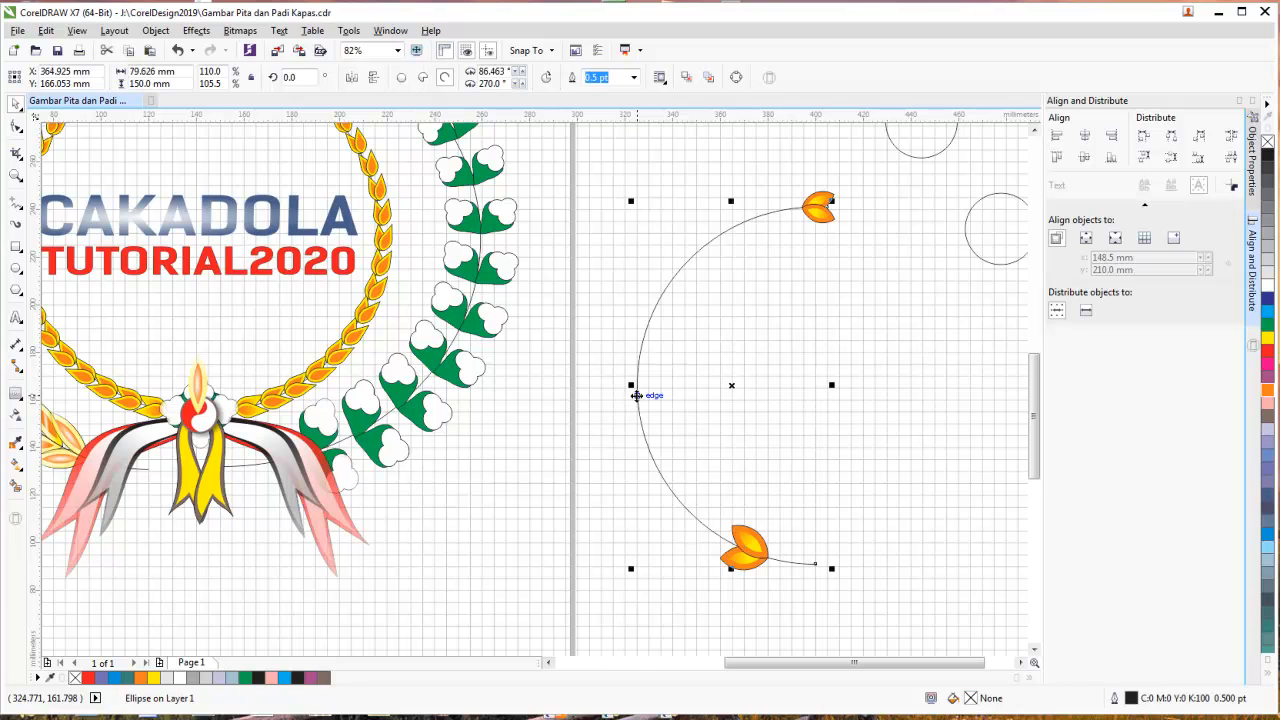
# - Blend the large petal group into the small petal group and apply the Loop Blend preset
pyautogui.click(880, 194)
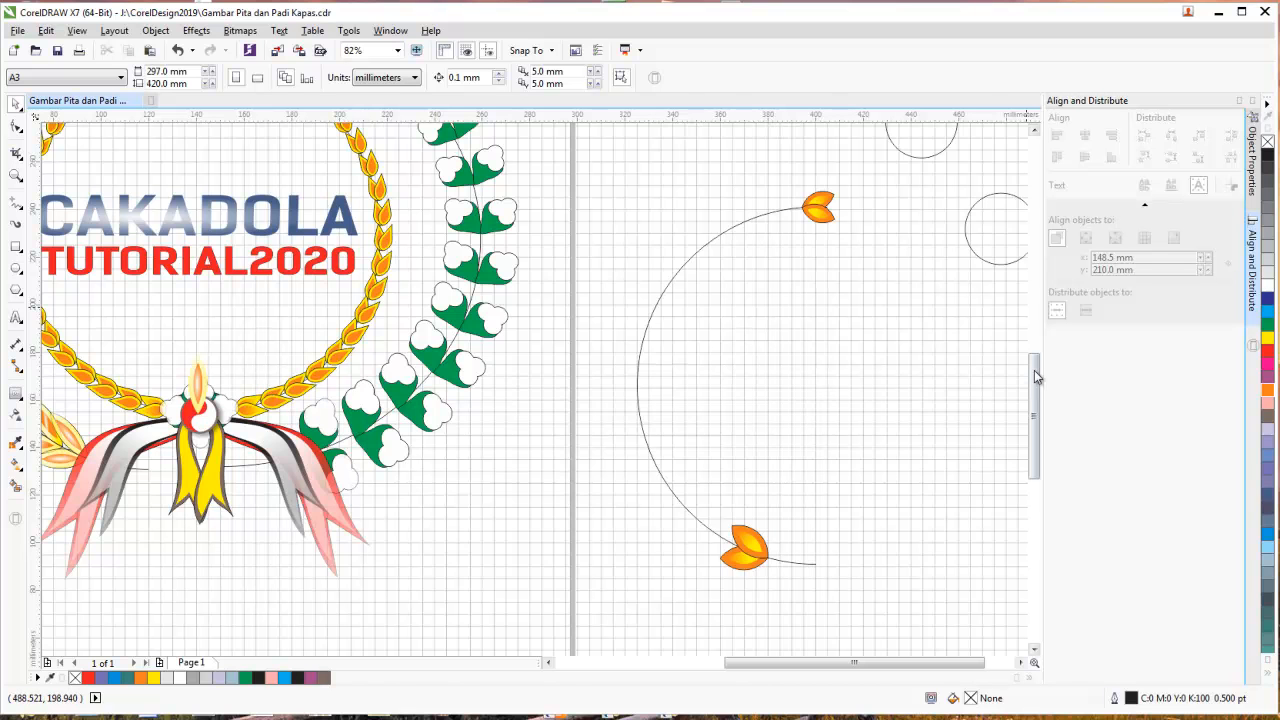
pyautogui.scroll(3, 1034, 370)
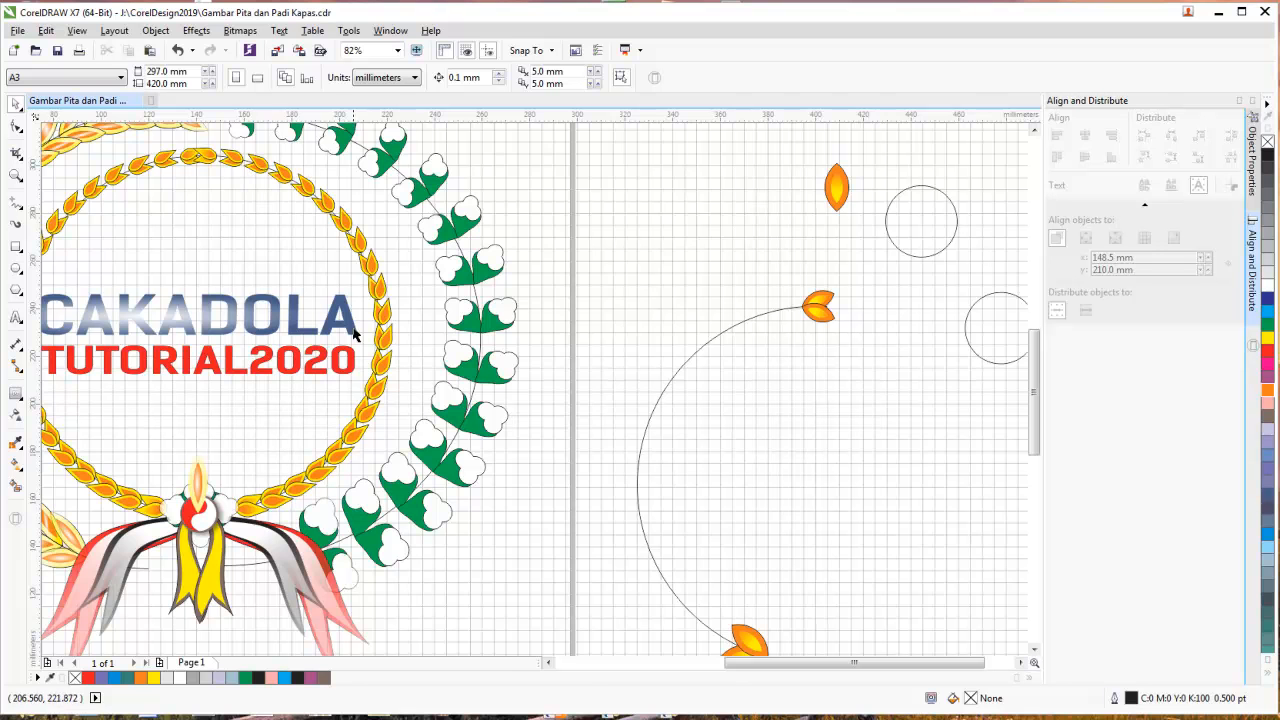
pyautogui.moveTo(1034, 414); pyautogui.dragTo(1034, 426)
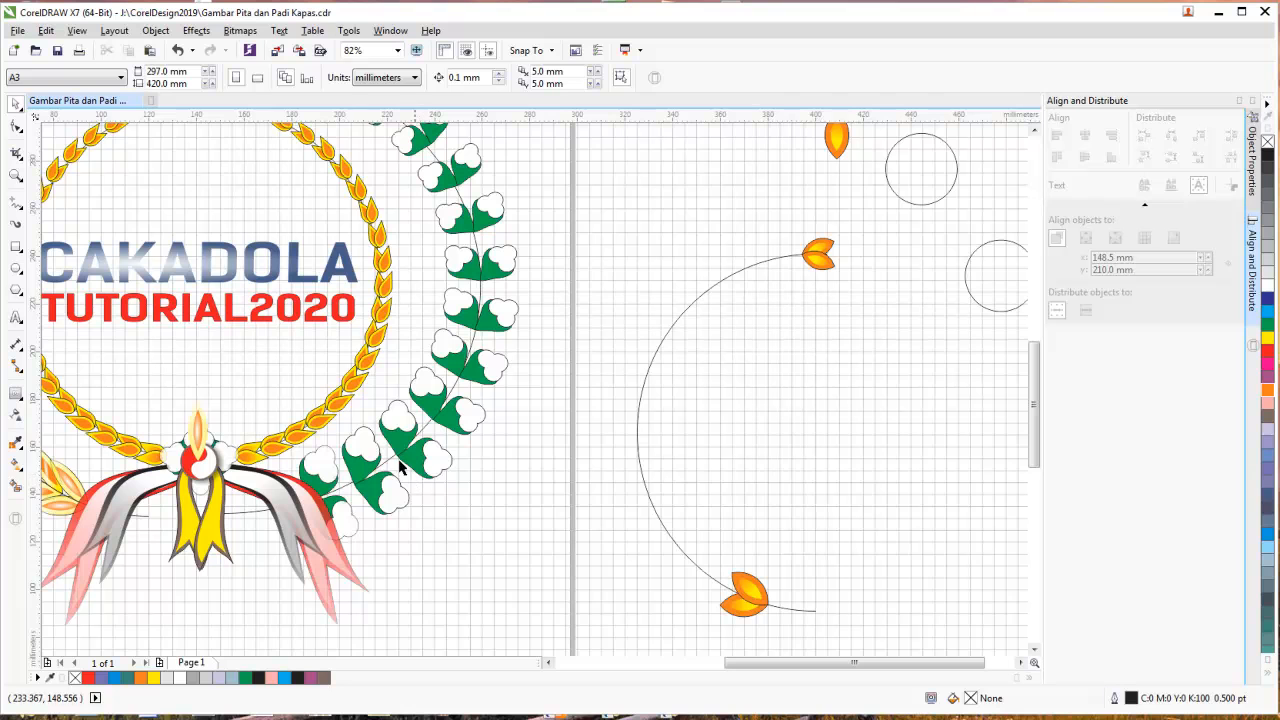
pyautogui.click(16, 394)
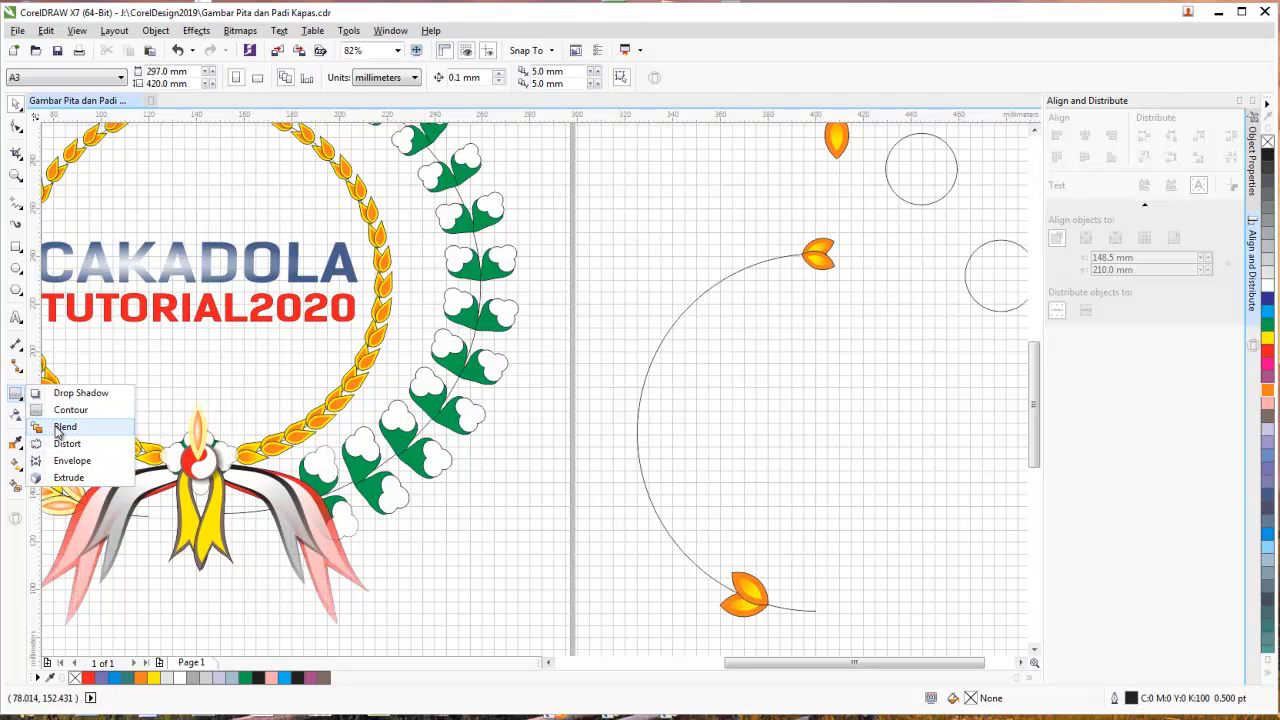
pyautogui.click(56, 426)
pyautogui.moveTo(758, 598); pyautogui.dragTo(821, 262)
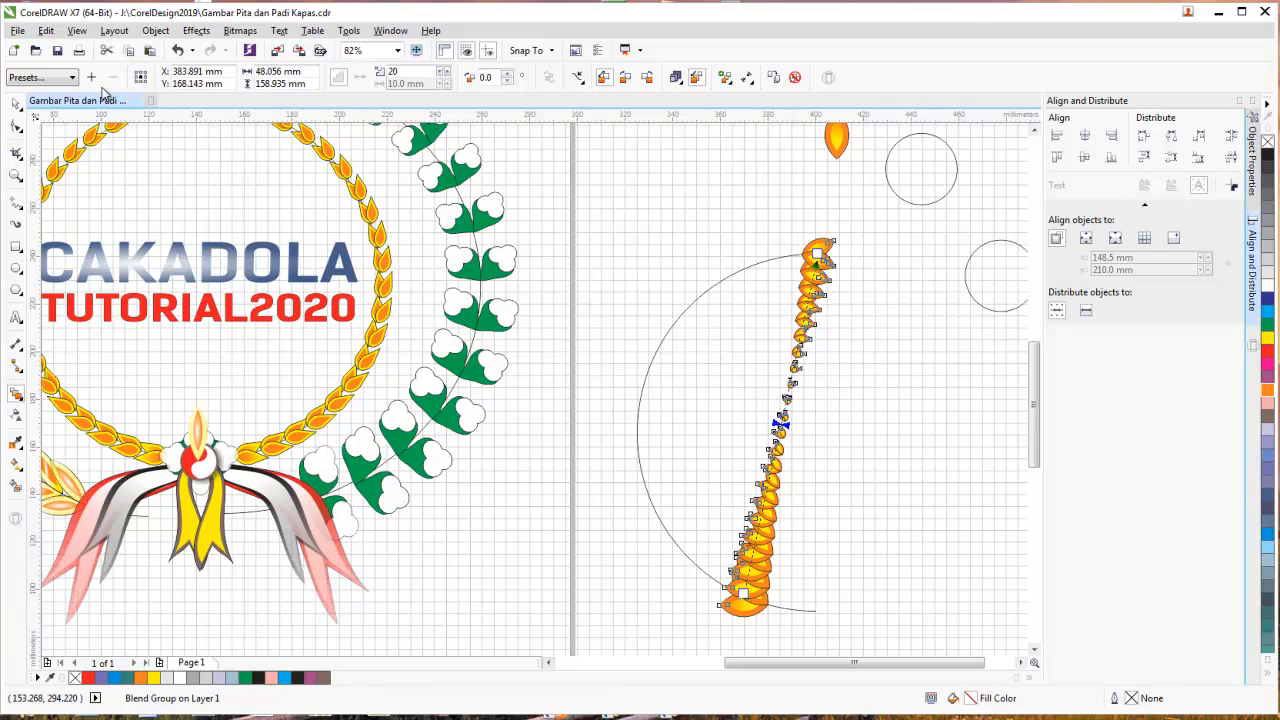
pyautogui.click(72, 78)
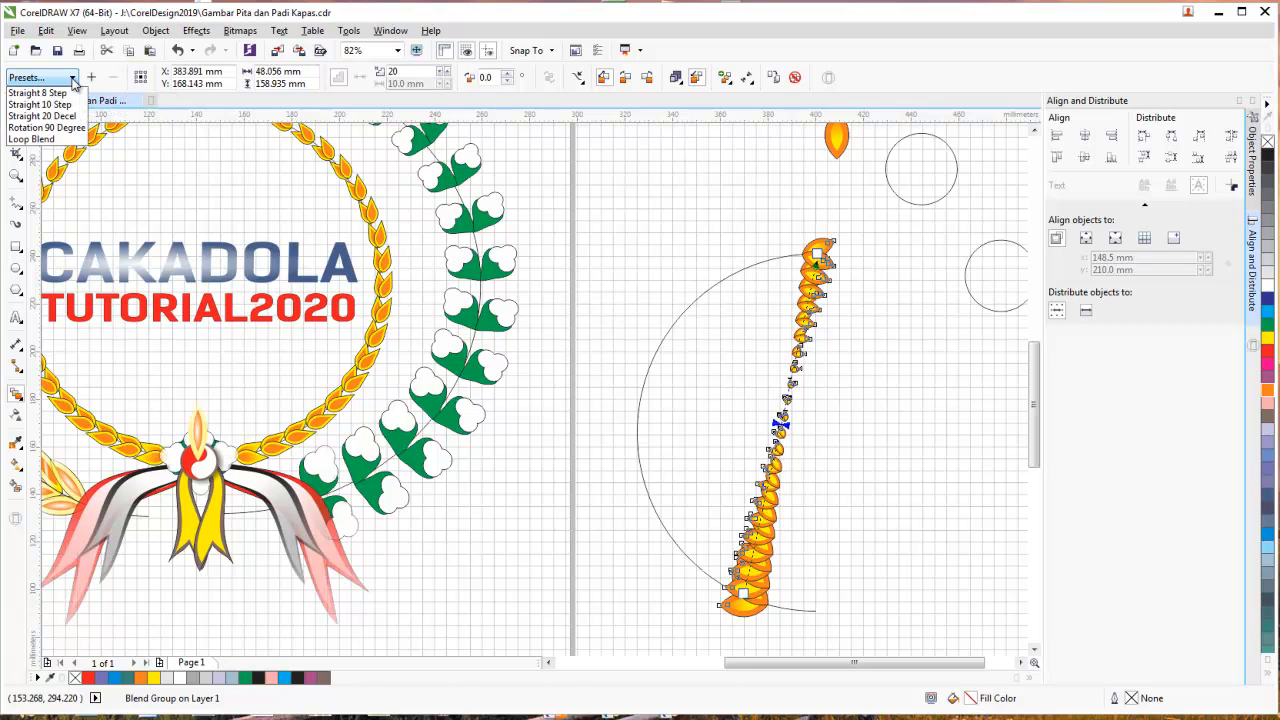
pyautogui.click(58, 140)
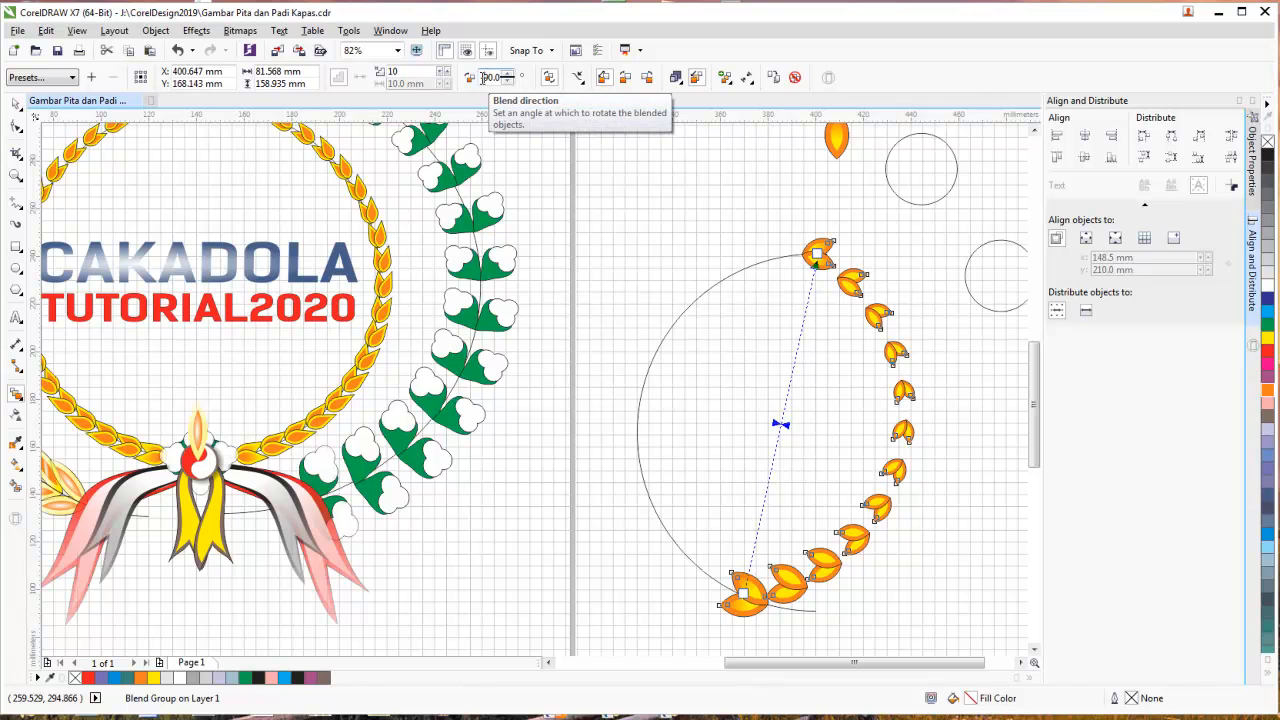
# - Set the blend direction to -110° so the petal pairs follow the half-circle arc
pyautogui.press('Return')
pyautogui.write('-85')
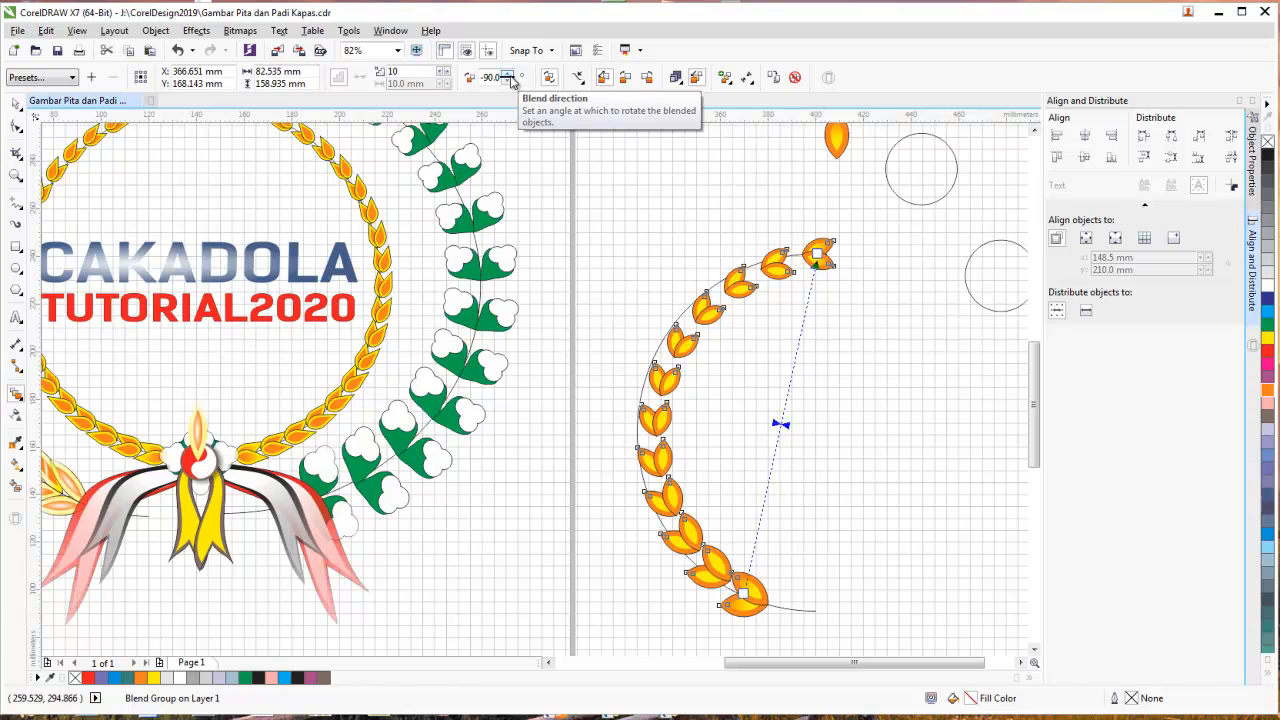
pyautogui.click(508, 76)
pyautogui.click(507, 82)
pyautogui.click(507, 82)
pyautogui.doubleClick(507, 82)
pyautogui.click(507, 83)
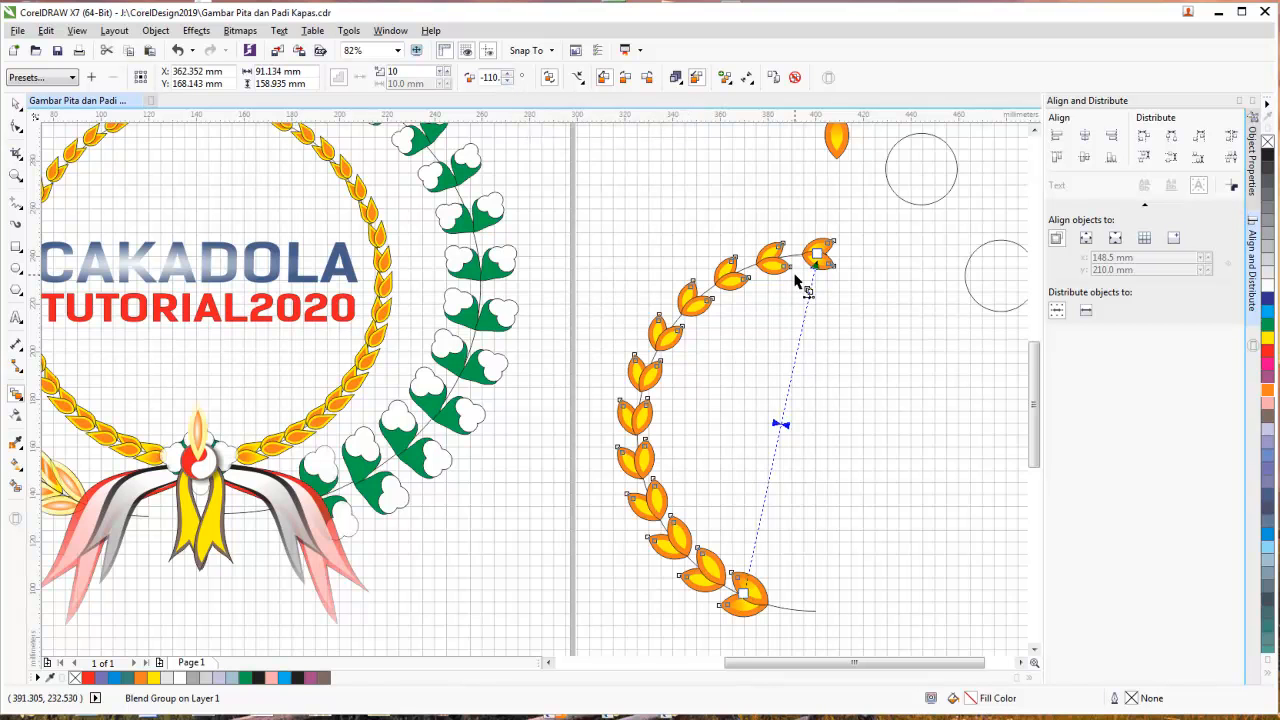
pyautogui.click(507, 82)
pyautogui.click(509, 75)
pyautogui.click(509, 75)
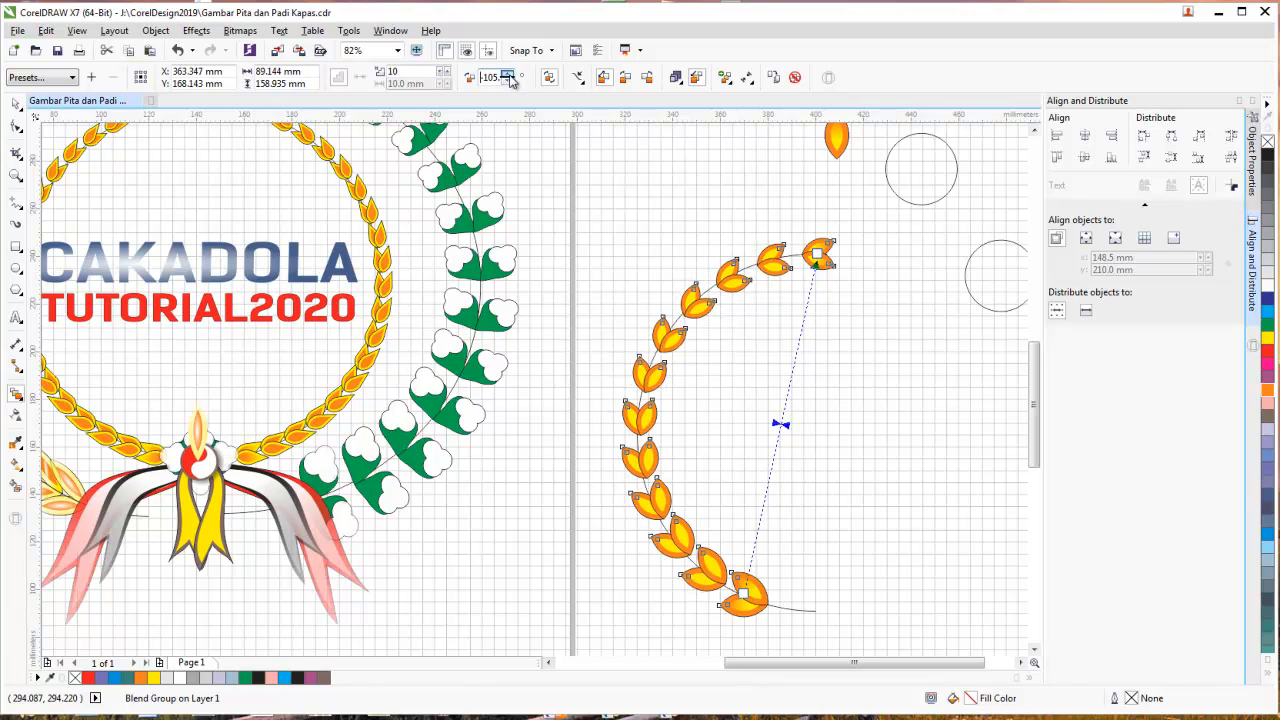
pyautogui.click(508, 82)
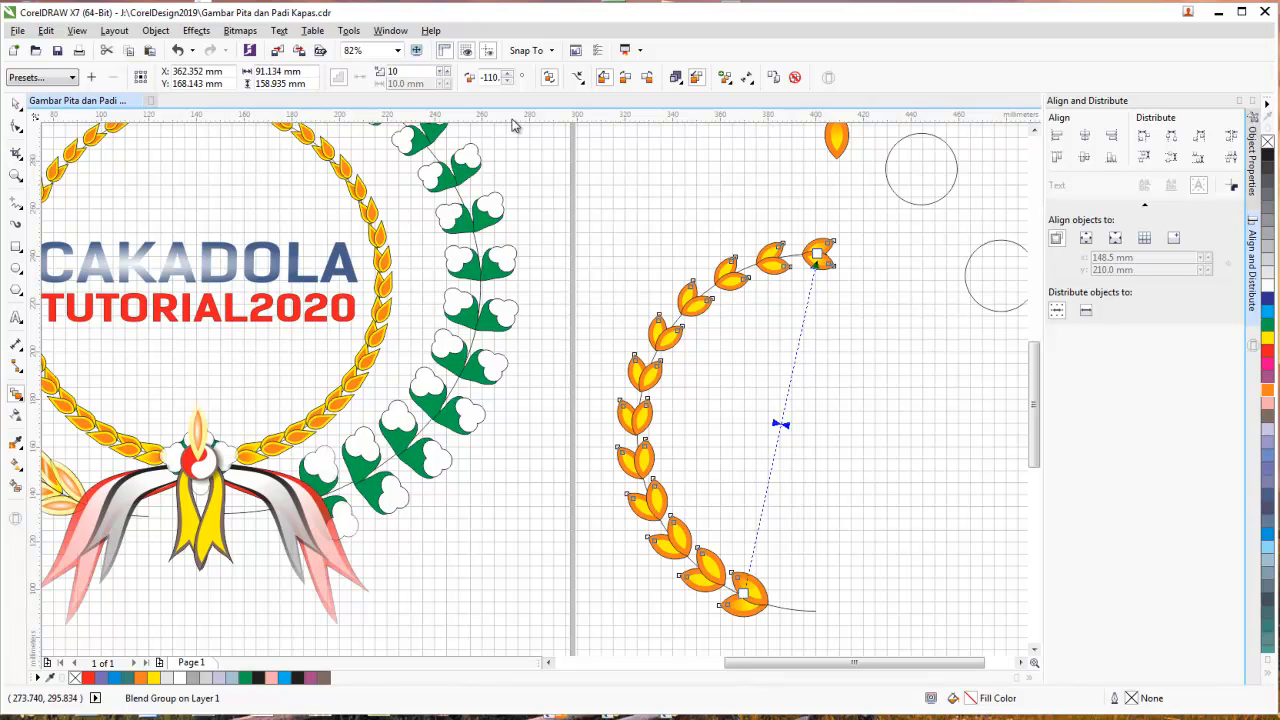
# - Try raising the number of blend steps along the arc to 19
pyautogui.click(446, 74)
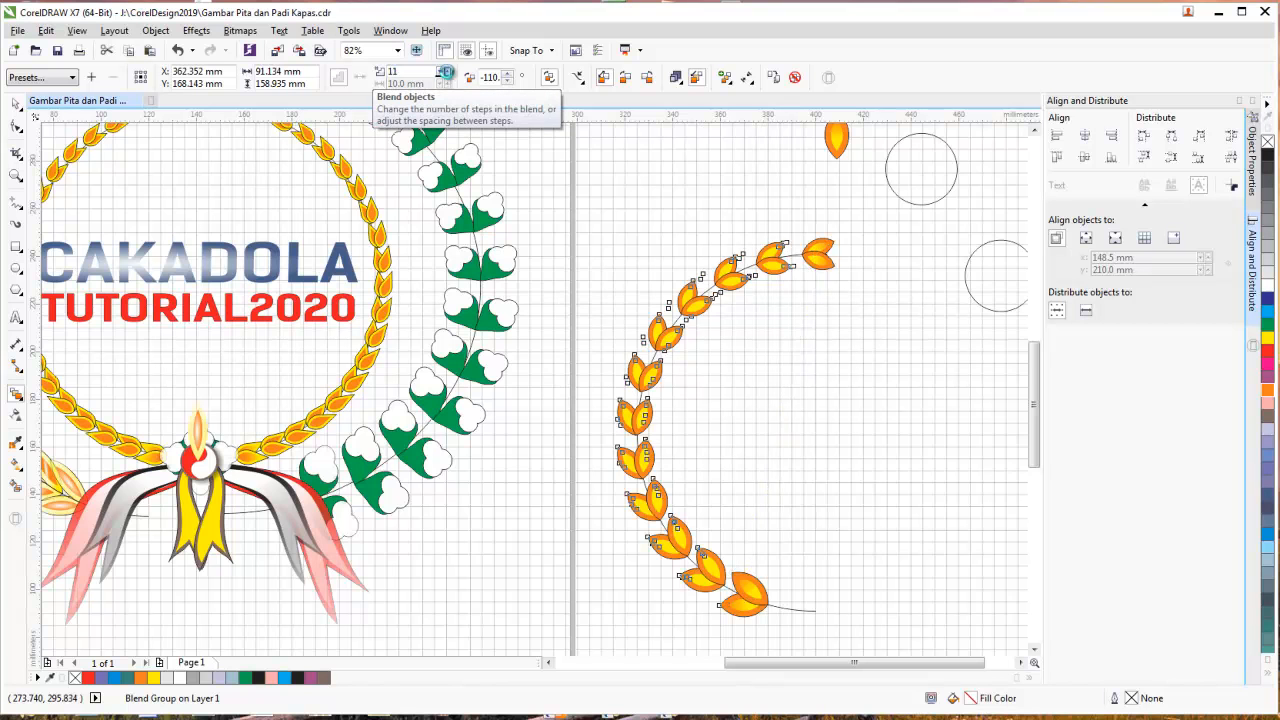
pyautogui.click(446, 74)
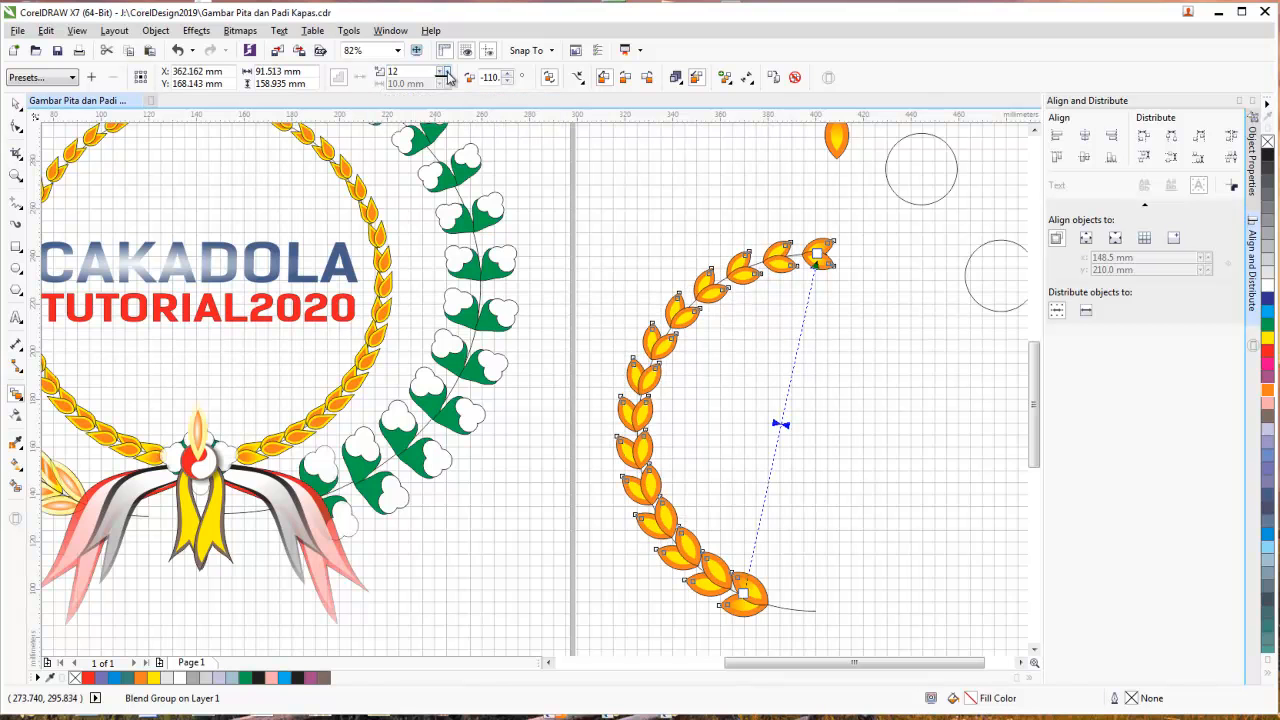
pyautogui.click(446, 74)
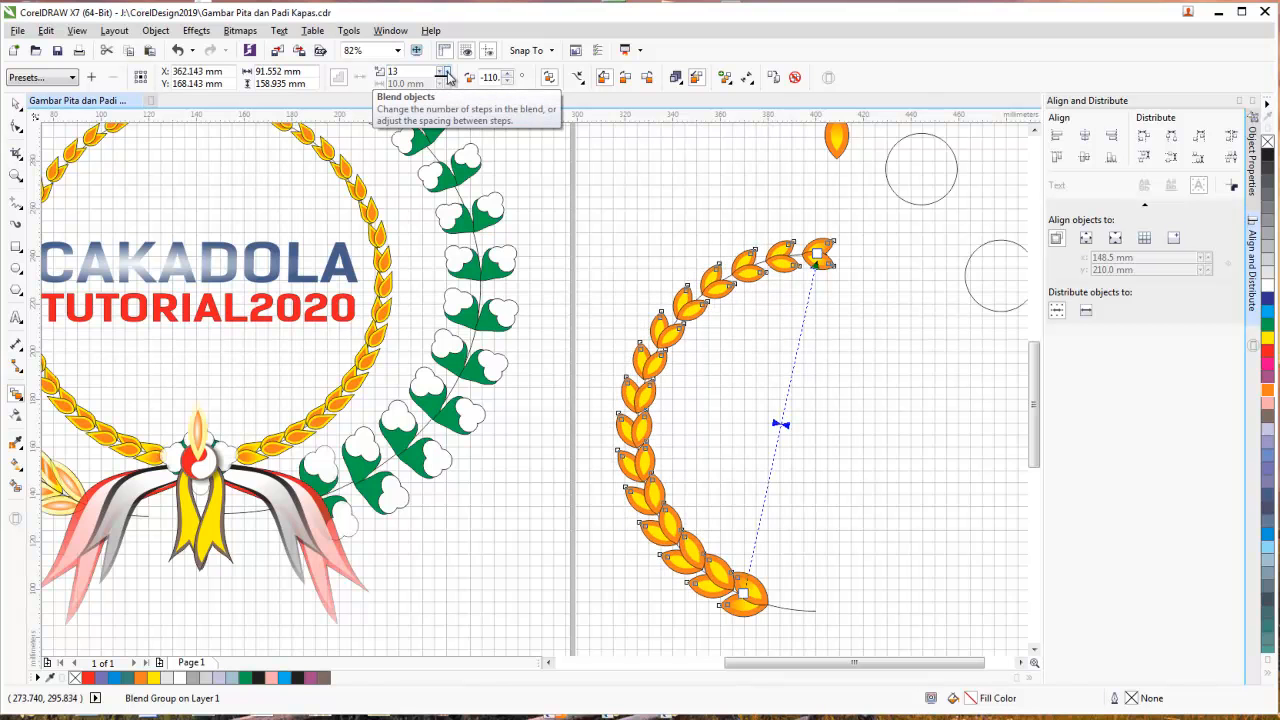
pyautogui.click(446, 74)
pyautogui.click(446, 74)
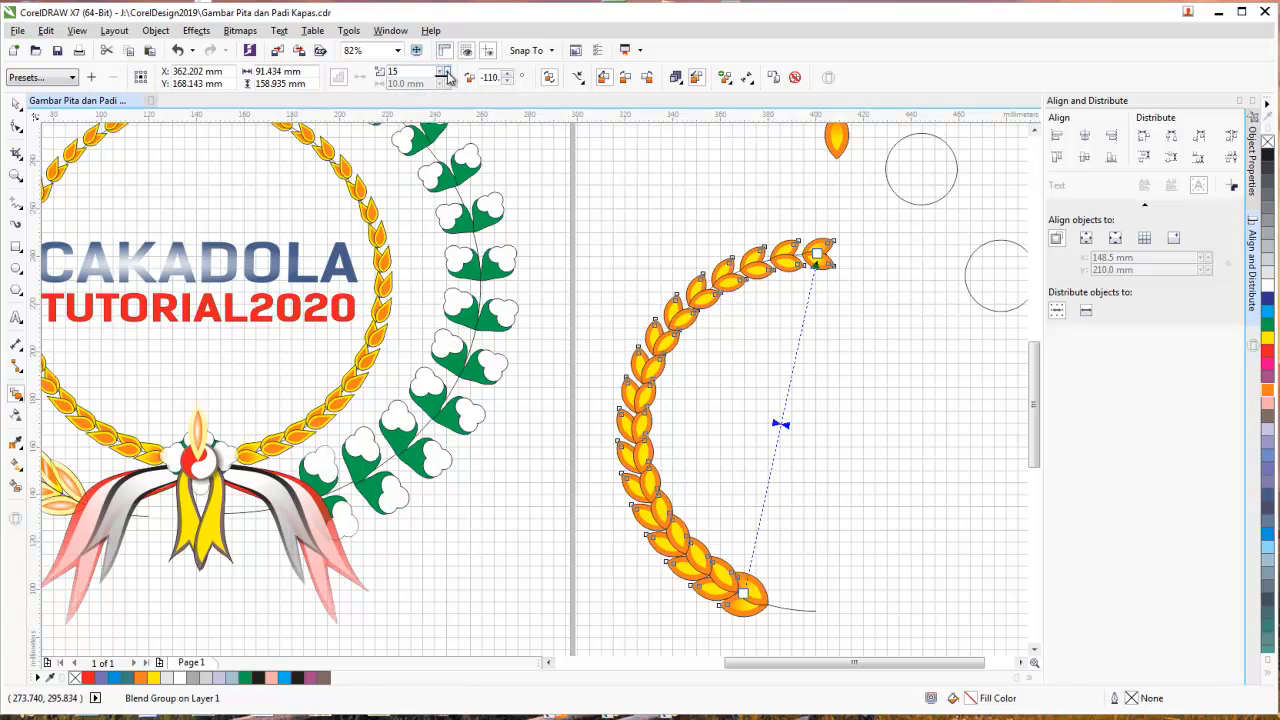
pyautogui.click(446, 74)
pyautogui.click(446, 74)
pyautogui.click(446, 74)
pyautogui.click(446, 74)
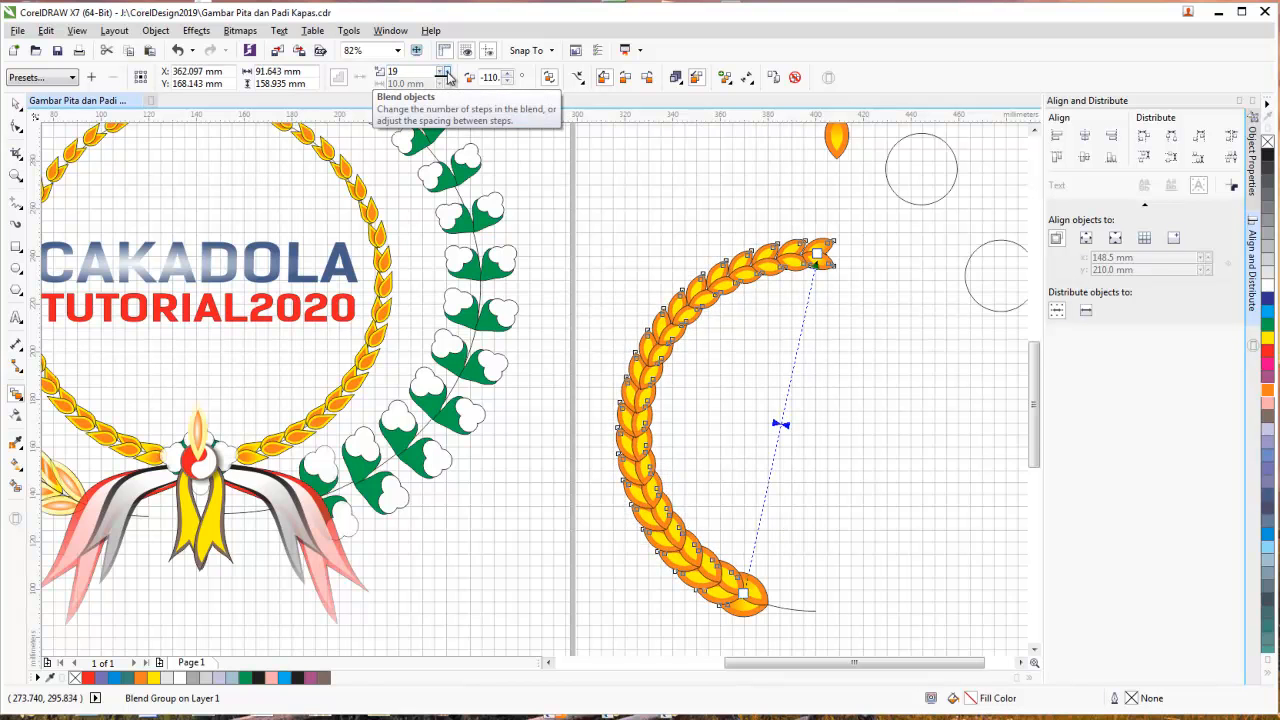
# - Set the petal blend to 11 steps and deselect it
pyautogui.click(442, 79)
pyautogui.click(442, 79)
pyautogui.click(442, 79)
pyautogui.click(442, 79)
pyautogui.click(442, 79)
pyautogui.click(442, 79)
pyautogui.click(442, 79)
pyautogui.click(442, 79)
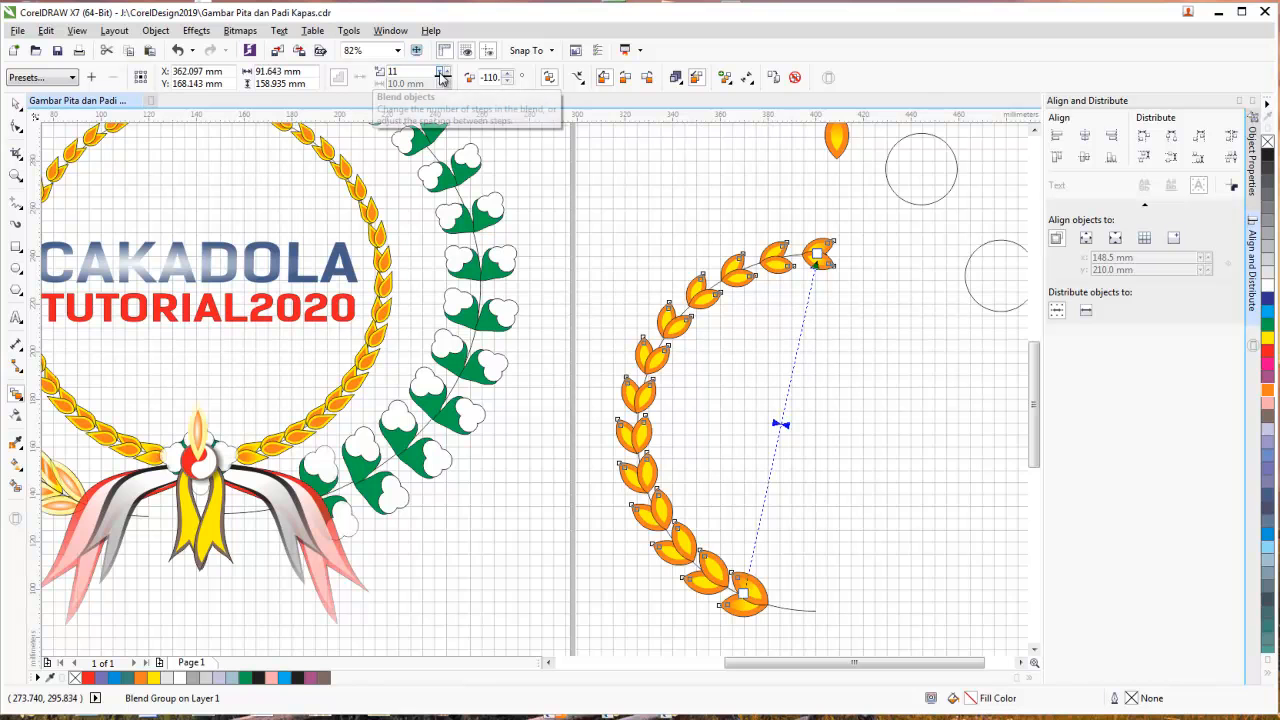
pyautogui.click(590, 197)
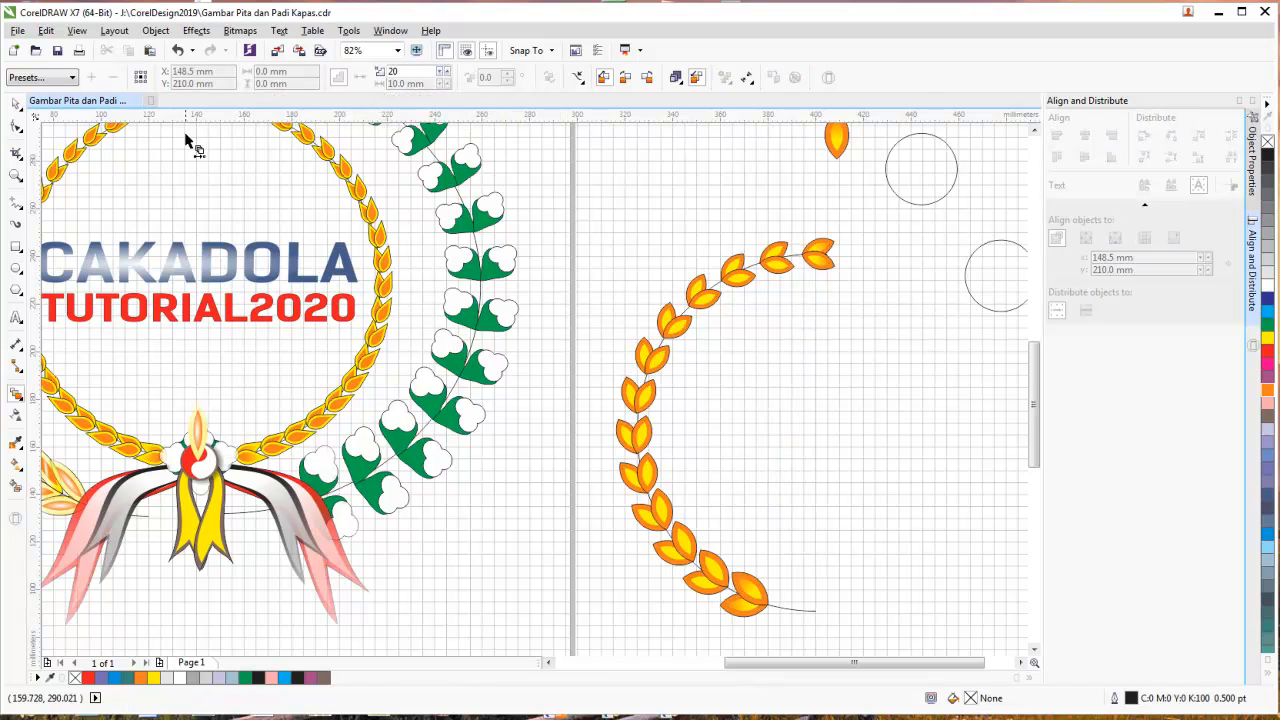
# - Move the loose single petal and the two empty circles from beside the page to above the finished emblem
pyautogui.scroll(-2, 943, 471)
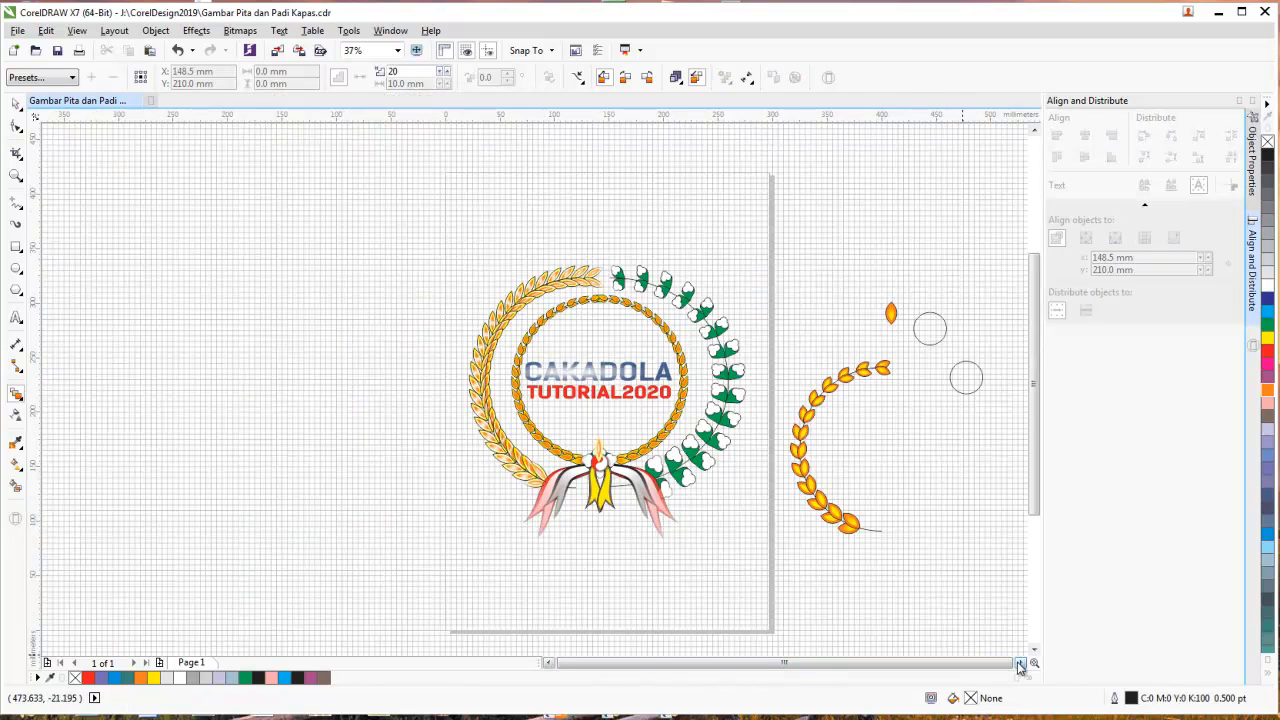
pyautogui.click(1018, 664)
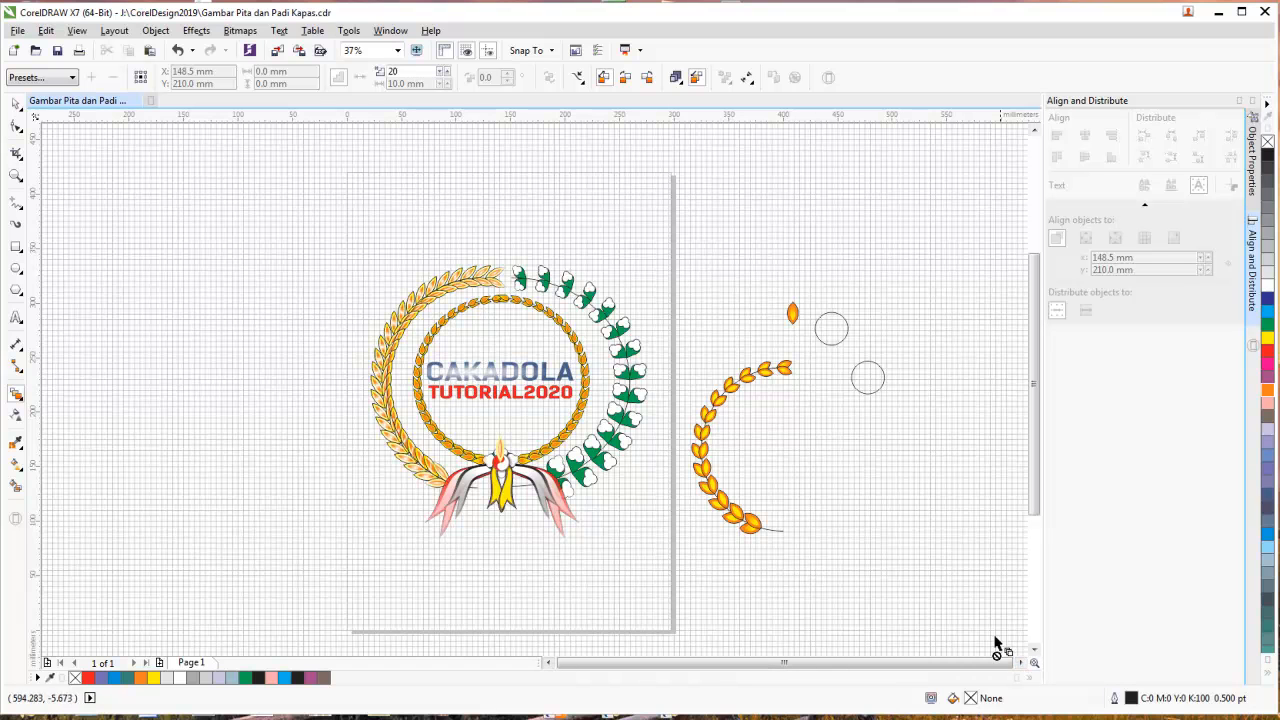
pyautogui.click(1020, 663)
pyautogui.scroll(1, 690, 430)
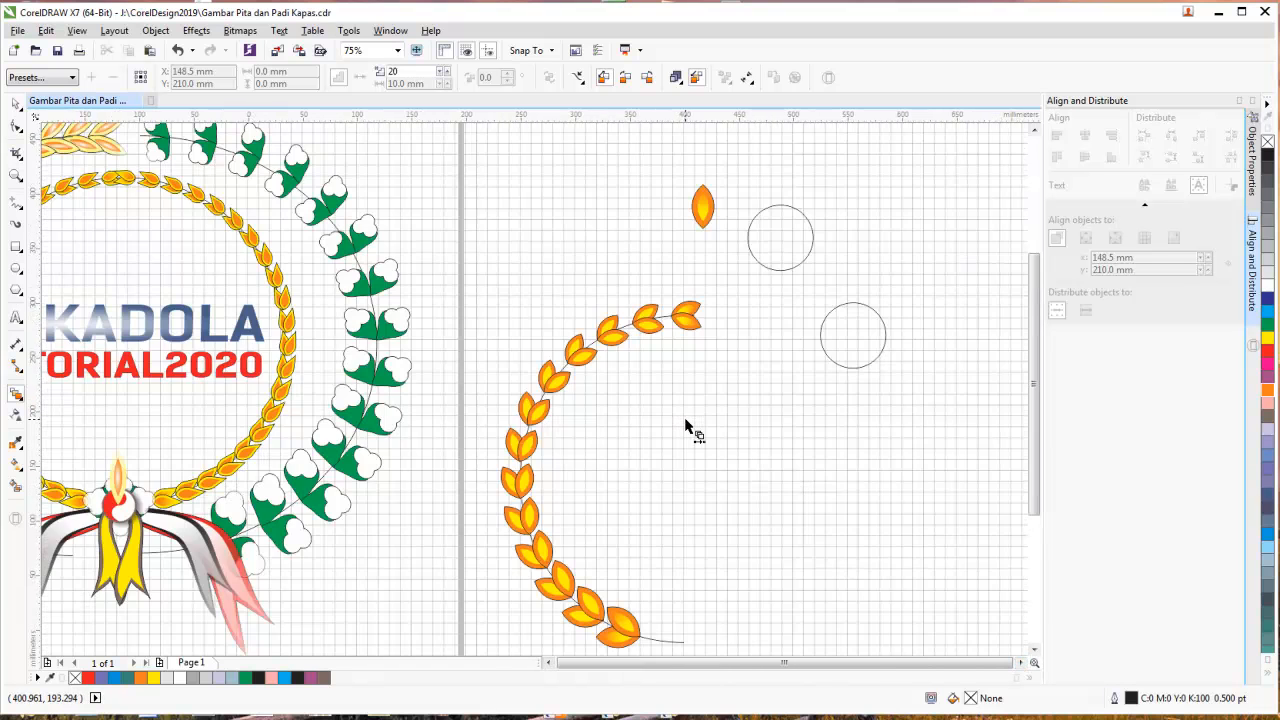
pyautogui.scroll(-1, 690, 430)
pyautogui.scroll(1, 500, 275)
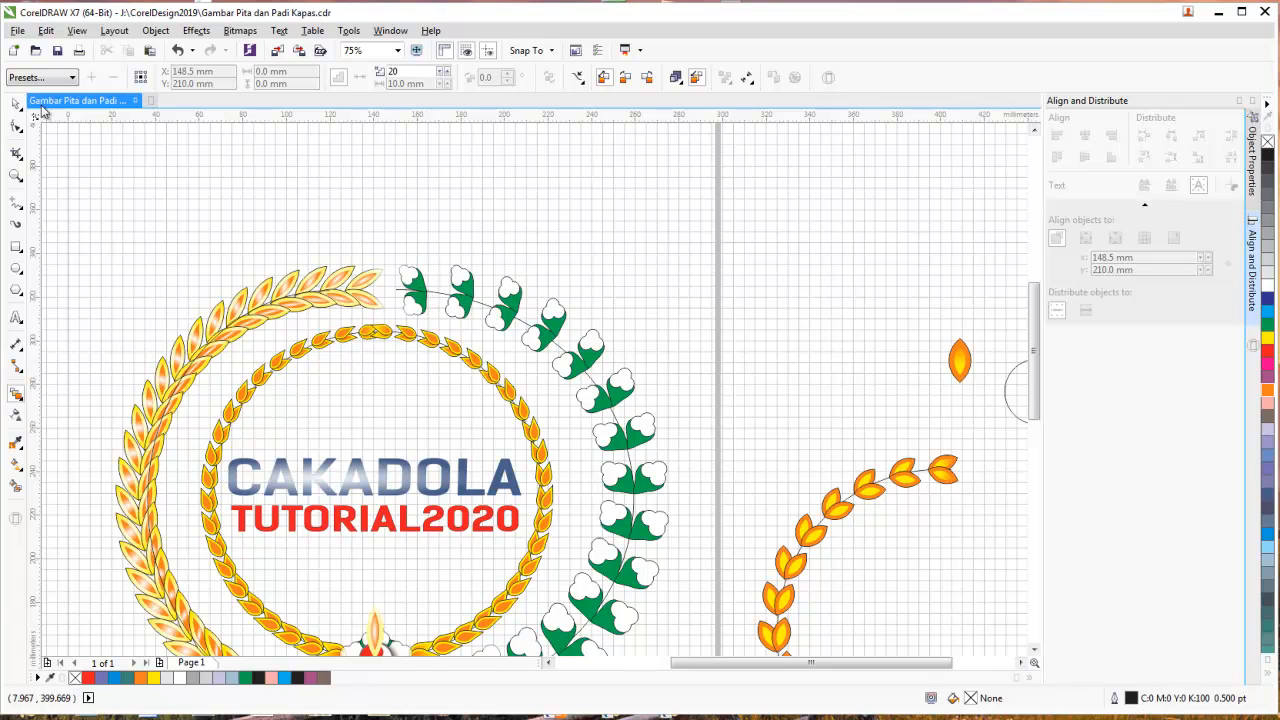
pyautogui.press('space')
pyautogui.scroll(-1, 768, 325)
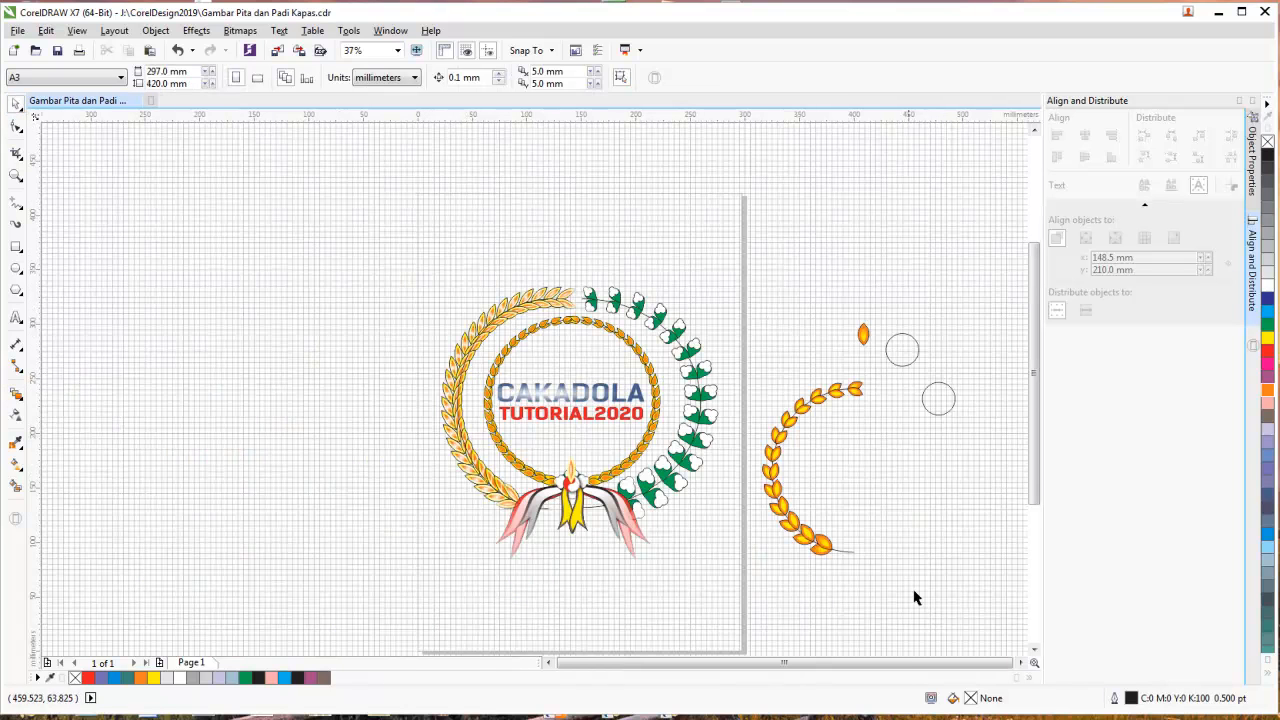
pyautogui.click(1033, 663)
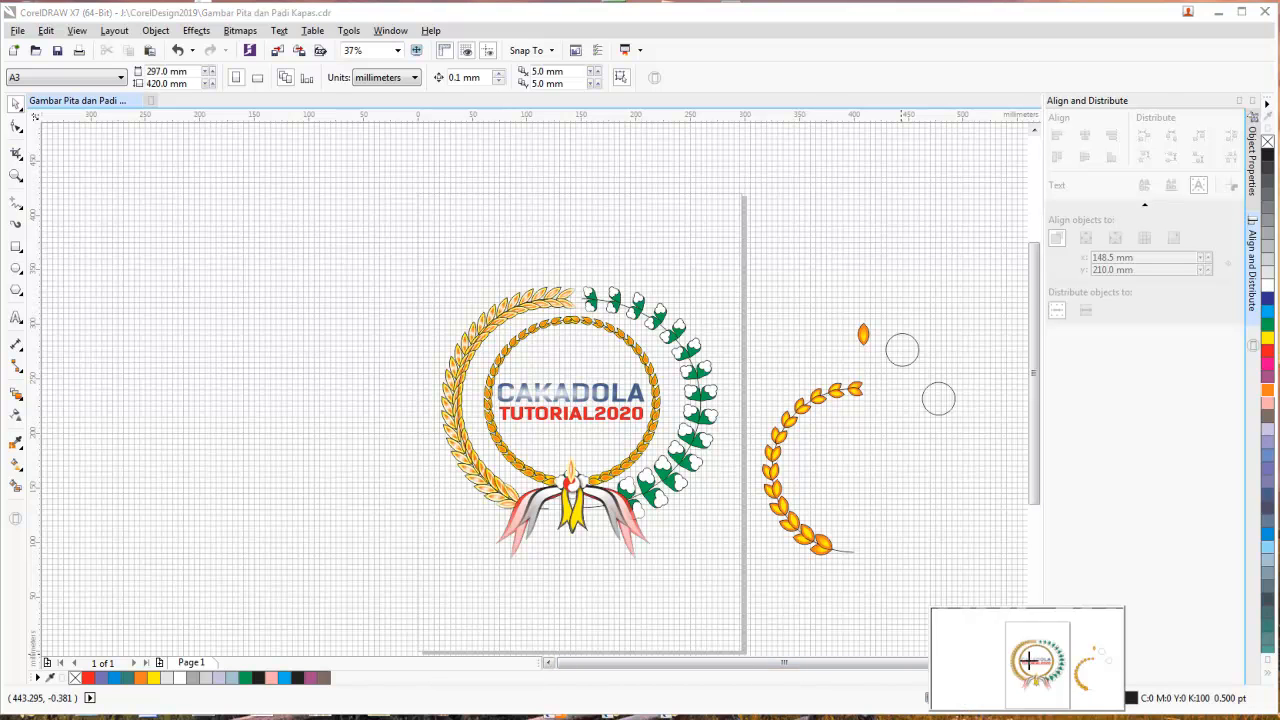
pyautogui.click(1020, 662)
pyautogui.moveTo(755, 298); pyautogui.dragTo(846, 423)
pyautogui.moveTo(806, 355); pyautogui.dragTo(488, 212)
pyautogui.click(726, 320)
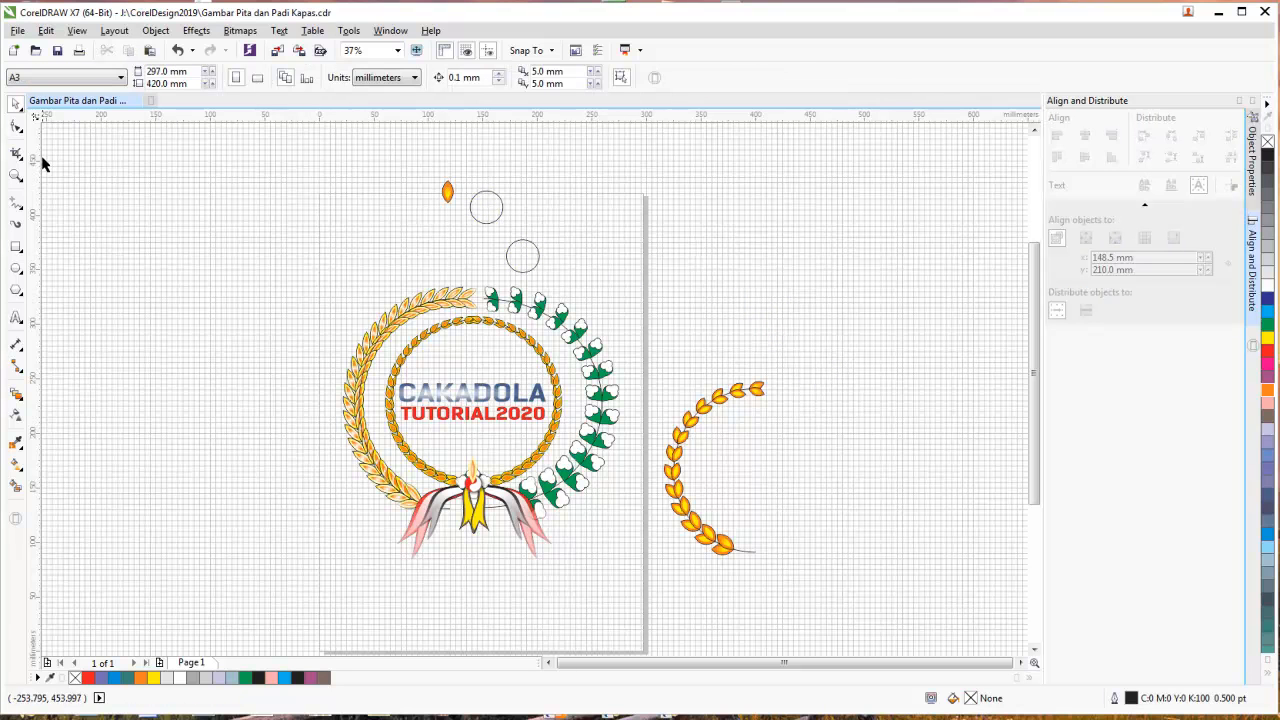
# - Draw a circle above the new grain branch and set its size to 30 × 30 mm
pyautogui.click(16, 270)
pyautogui.moveTo(743, 223); pyautogui.dragTo(795, 271)
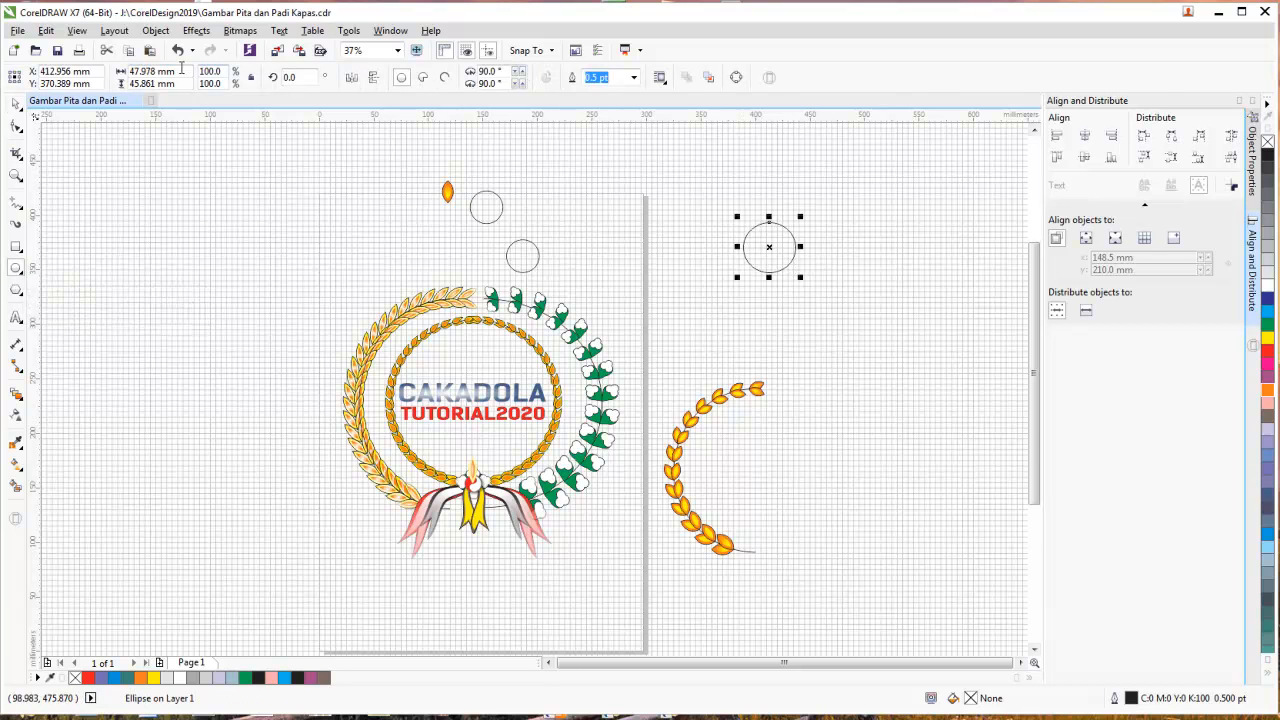
pyautogui.write('30')
pyautogui.doubleClick(183, 84)
pyautogui.write('30')
pyautogui.press('Return')
pyautogui.click(872, 250)
# - Duplicate the 30 mm circle about 22 mm to its right, overlapping it, and align both circles' centres vertically
pyautogui.scroll(2, 837, 244)
pyautogui.click(738, 252)
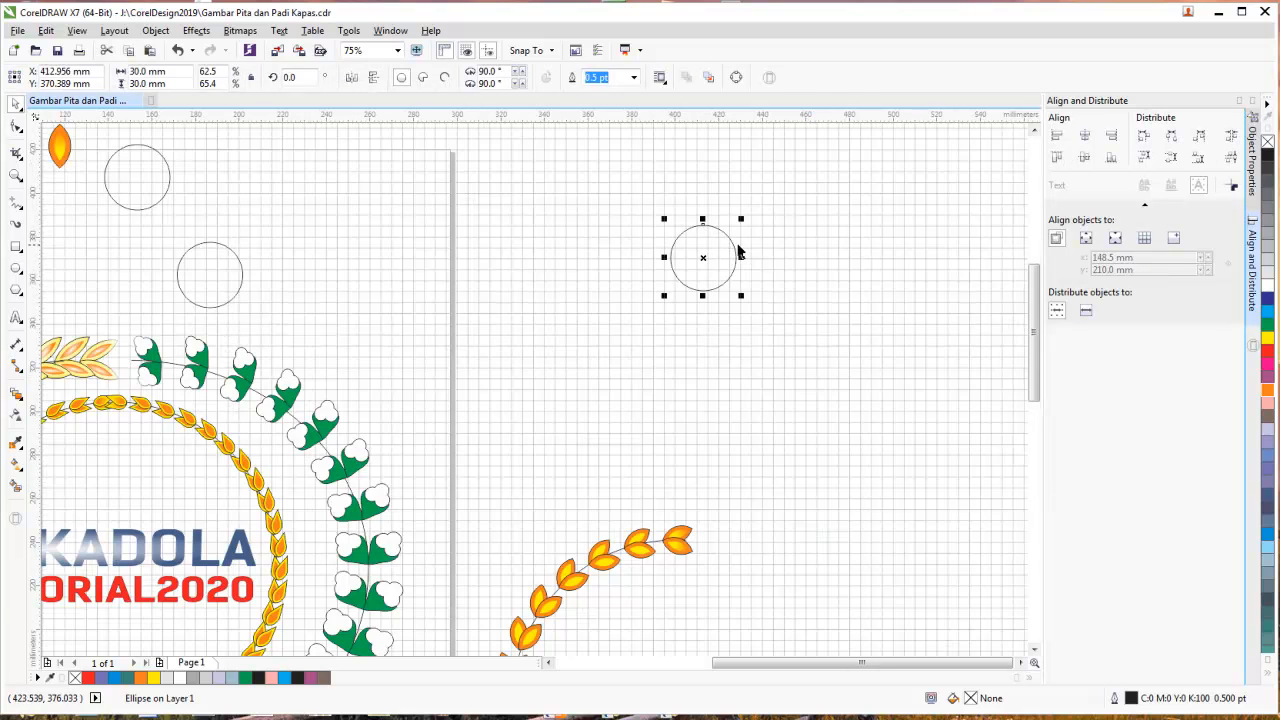
pyautogui.moveTo(740, 252); pyautogui.dragTo(778, 240)
pyautogui.moveTo(629, 200); pyautogui.dragTo(871, 343)
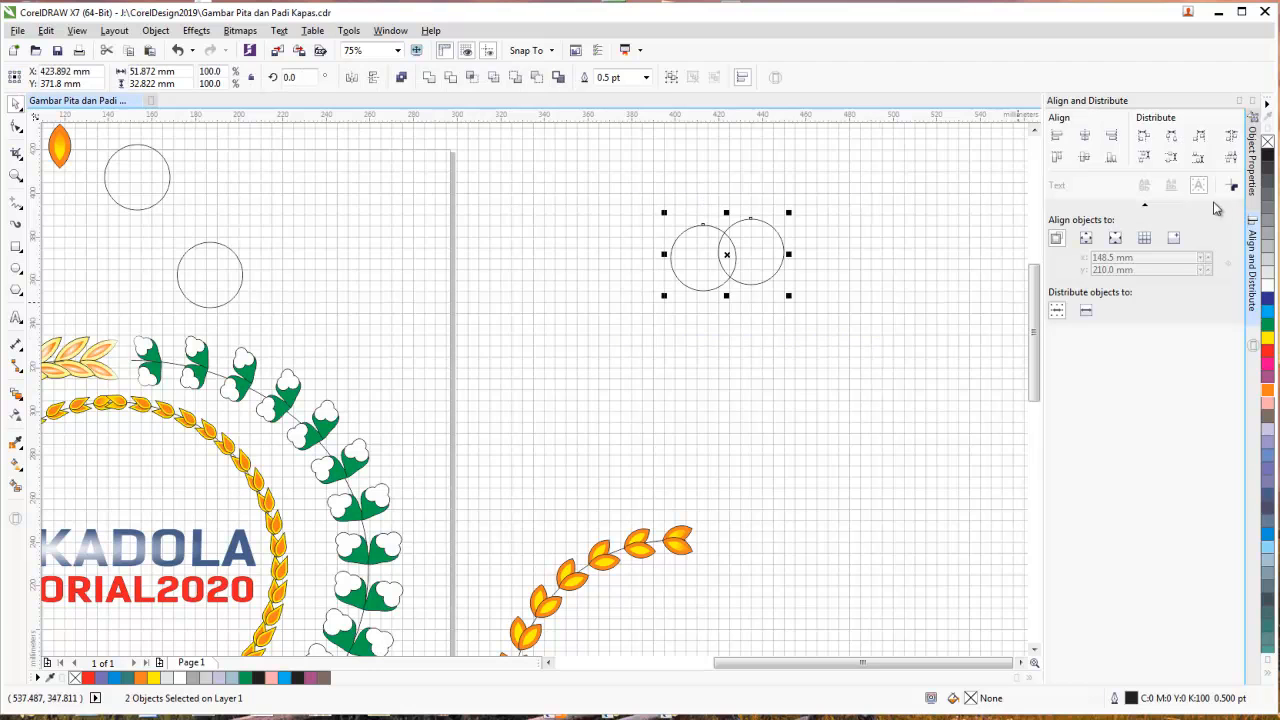
pyautogui.click(1110, 158)
pyautogui.click(806, 270)
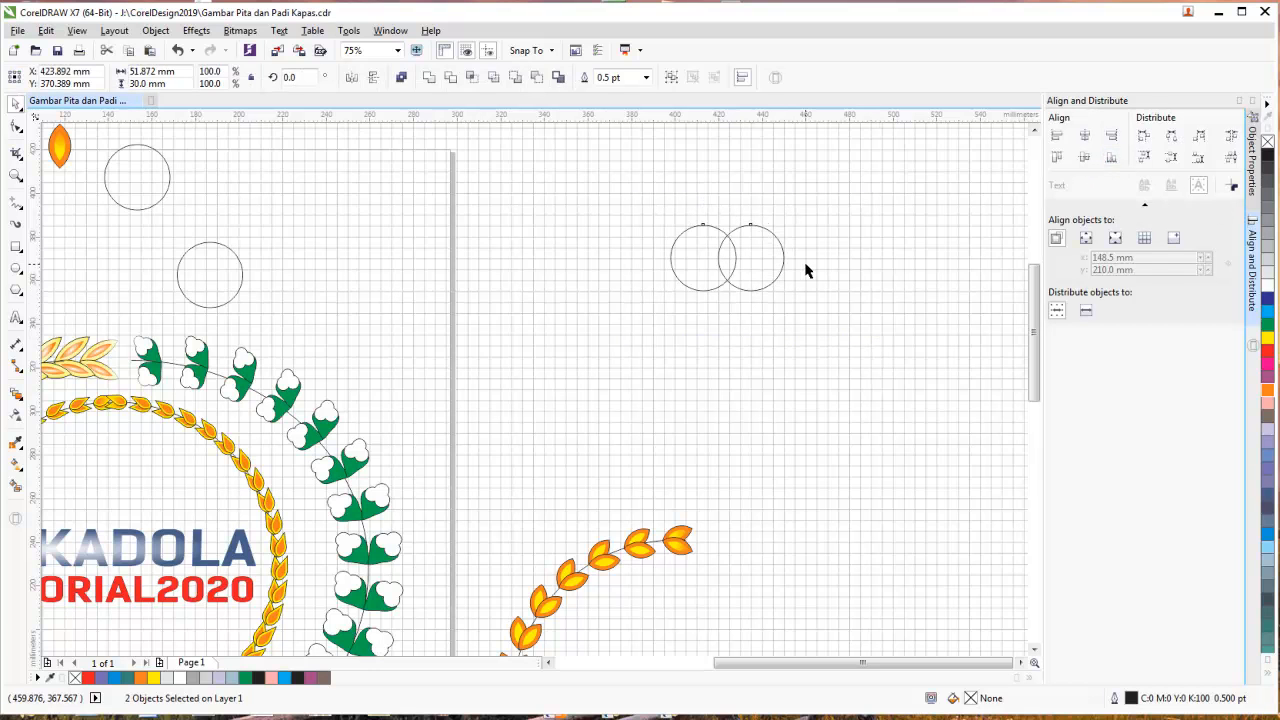
# - Place a third copy of the circle above and between the two overlapping circles
pyautogui.click(779, 266)
pyautogui.moveTo(777, 265); pyautogui.dragTo(749, 241)
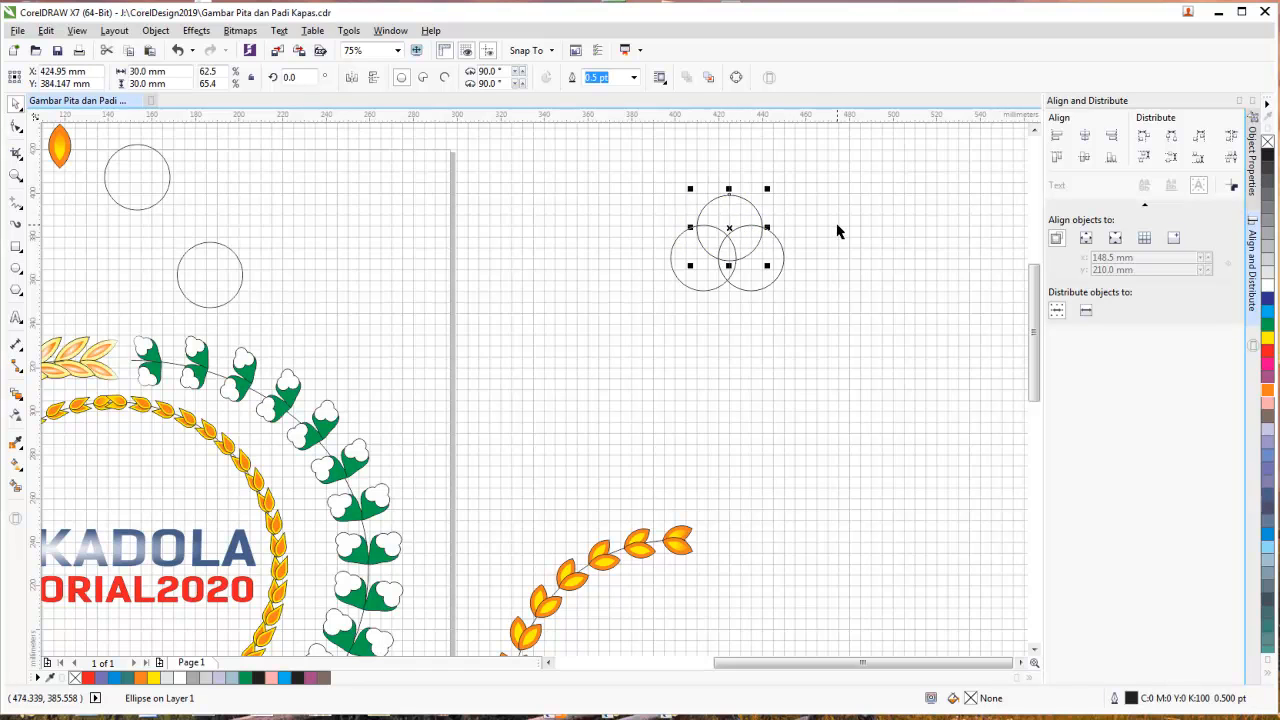
pyautogui.click(838, 229)
pyautogui.click(724, 196)
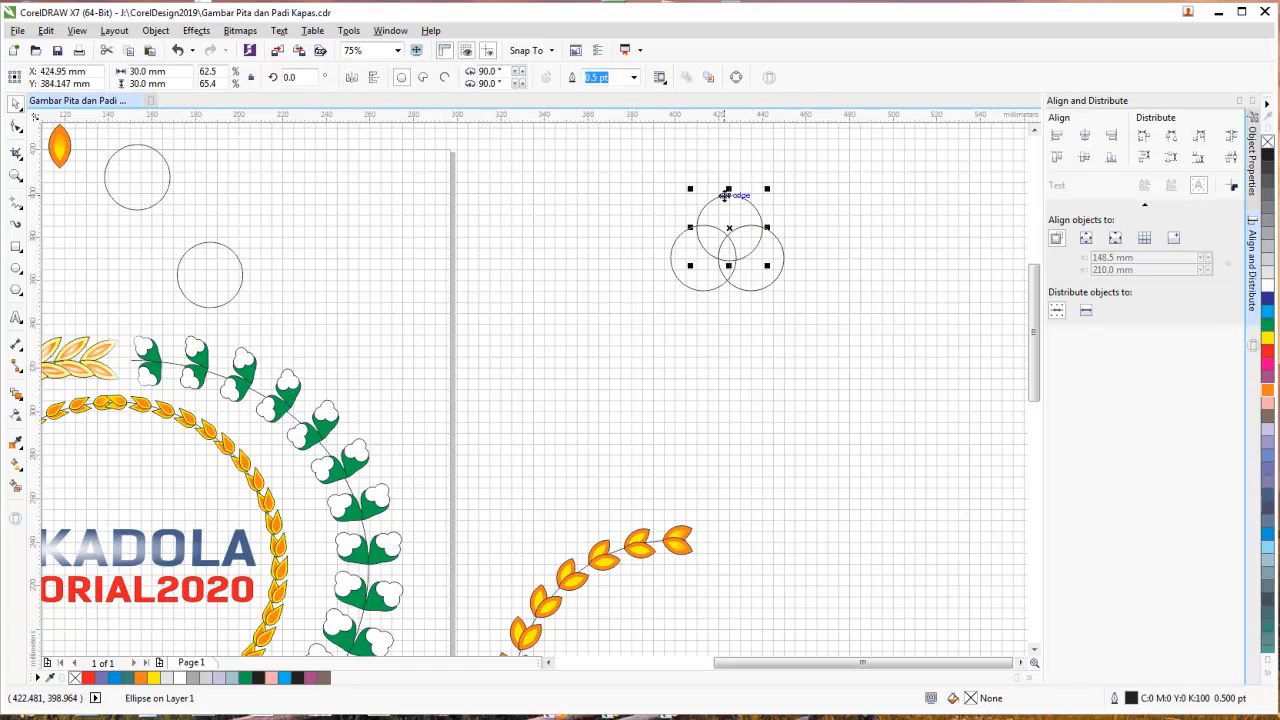
pyautogui.click(836, 231)
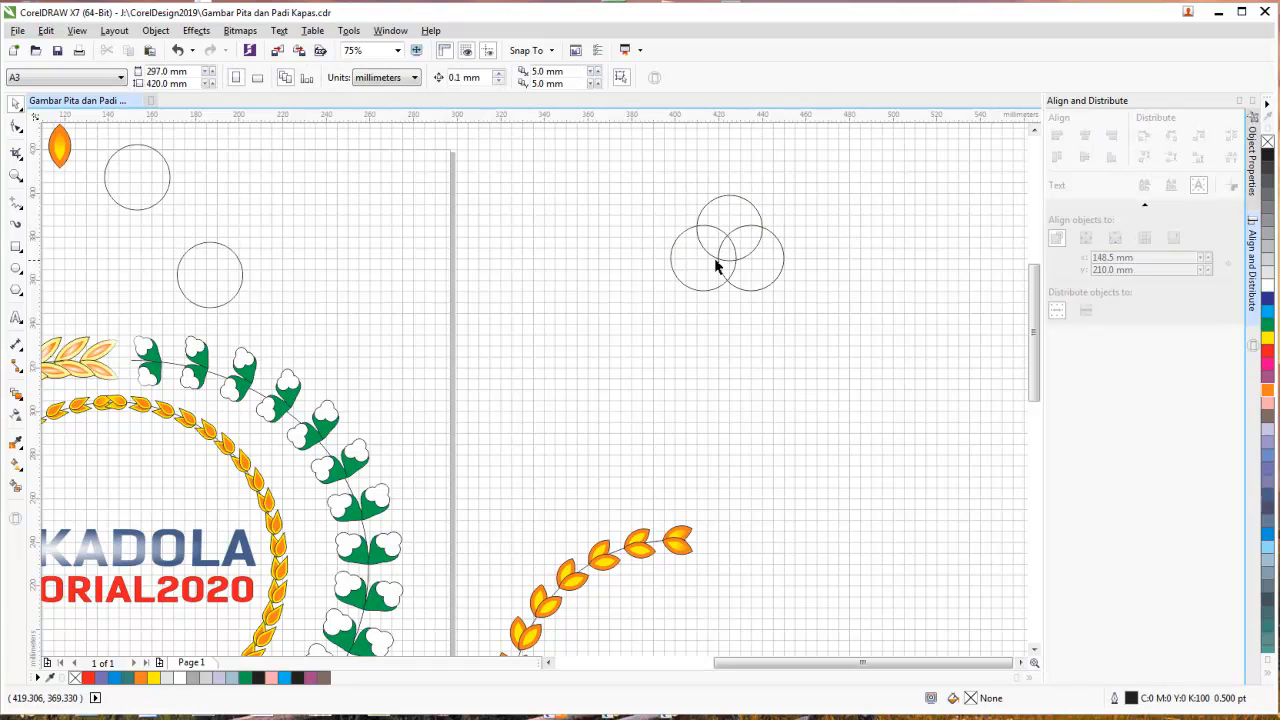
# - Nudge the upper circle to about X 423.9 mm, Y 381 mm, centring it over the lower pair, and deselect it
pyautogui.click(757, 218)
pyautogui.moveTo(644, 174); pyautogui.dragTo(776, 270)
pyautogui.press('Up')
pyautogui.press('Down')
pyautogui.hscroll(-2, 792, 231)
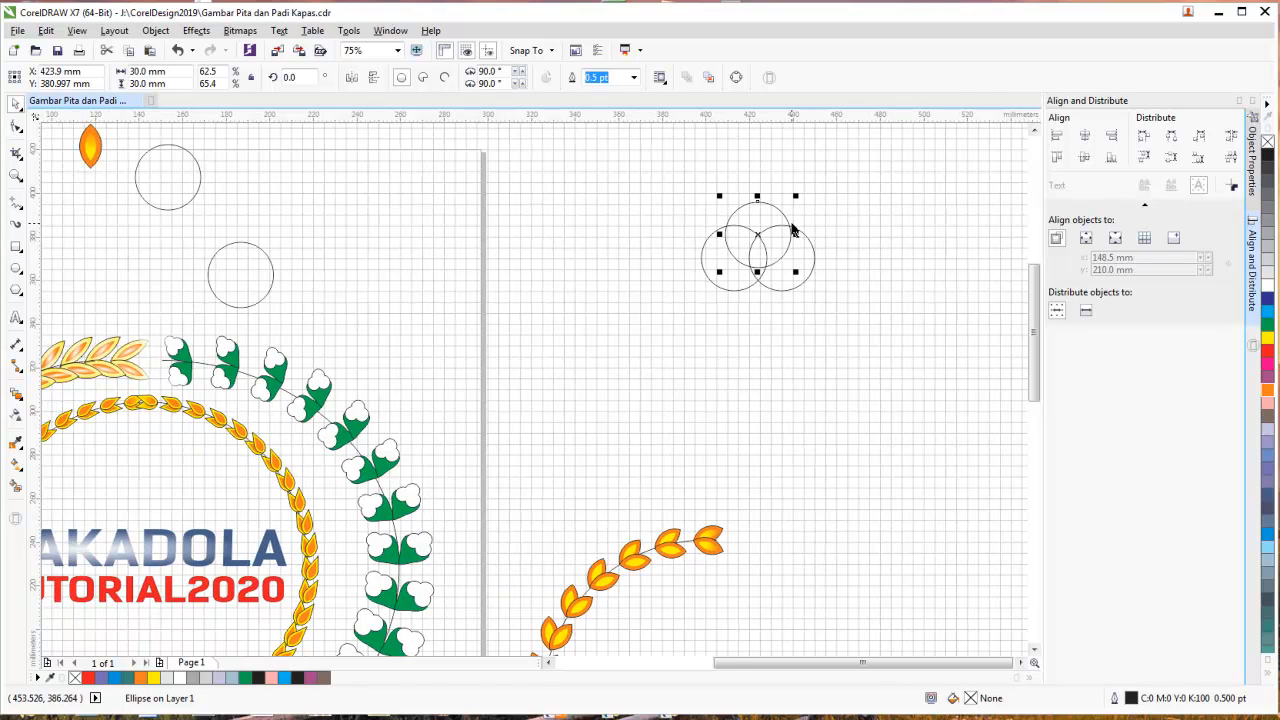
pyautogui.scroll(2, 796, 229)
pyautogui.scroll(3, 800, 229)
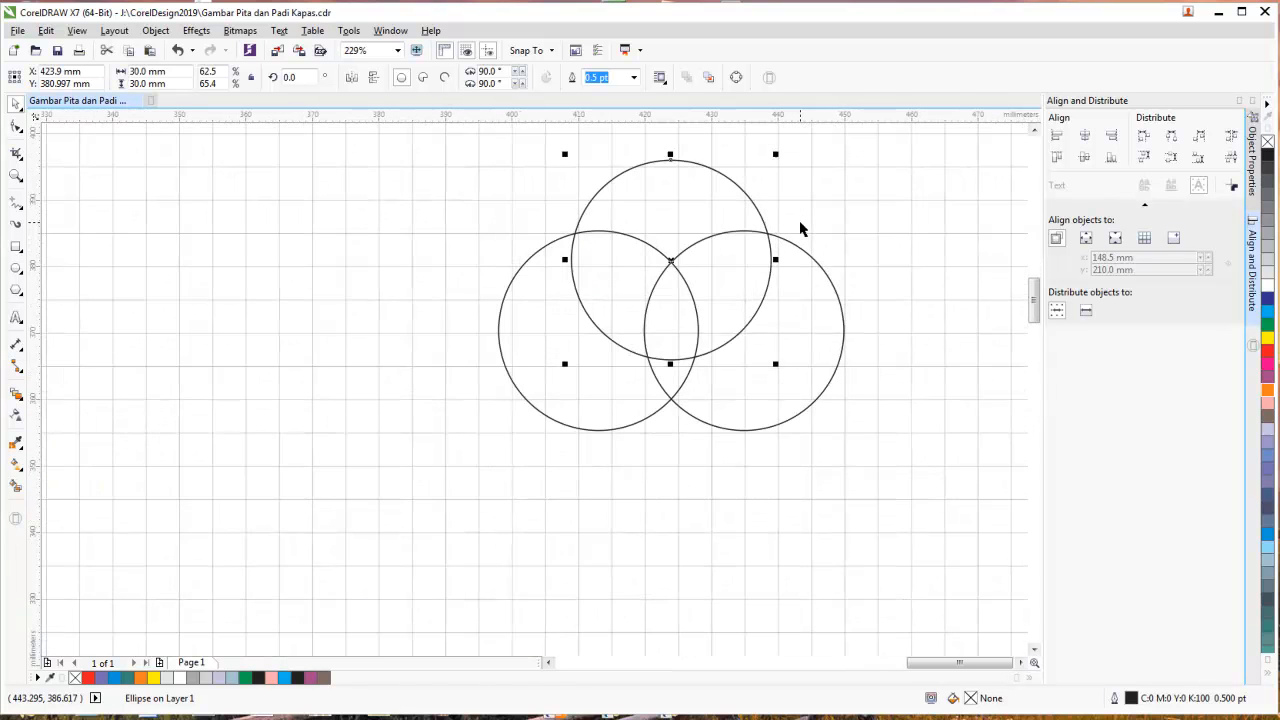
pyautogui.scroll(1, 800, 229)
pyautogui.scroll(-1, 886, 243)
pyautogui.click(906, 243)
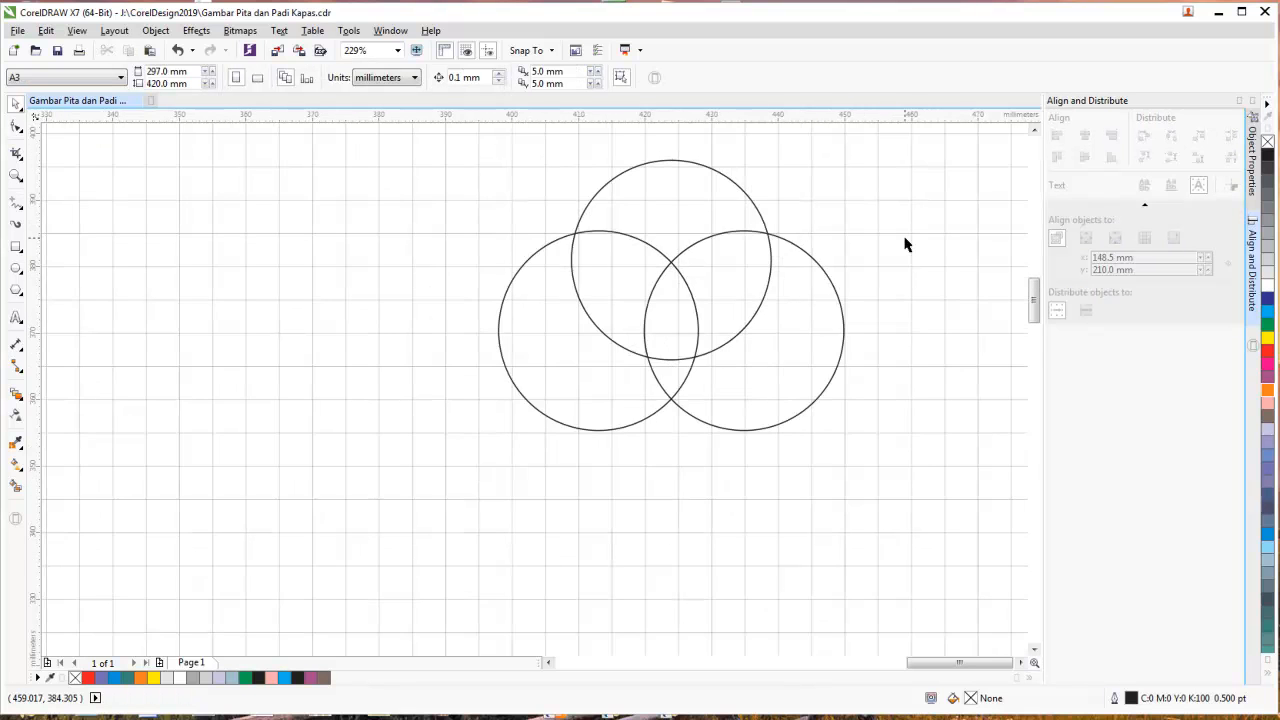
# - Weld the three overlapping circles into a single cotton boll outline and deselect it
pyautogui.scroll(-3, 905, 244)
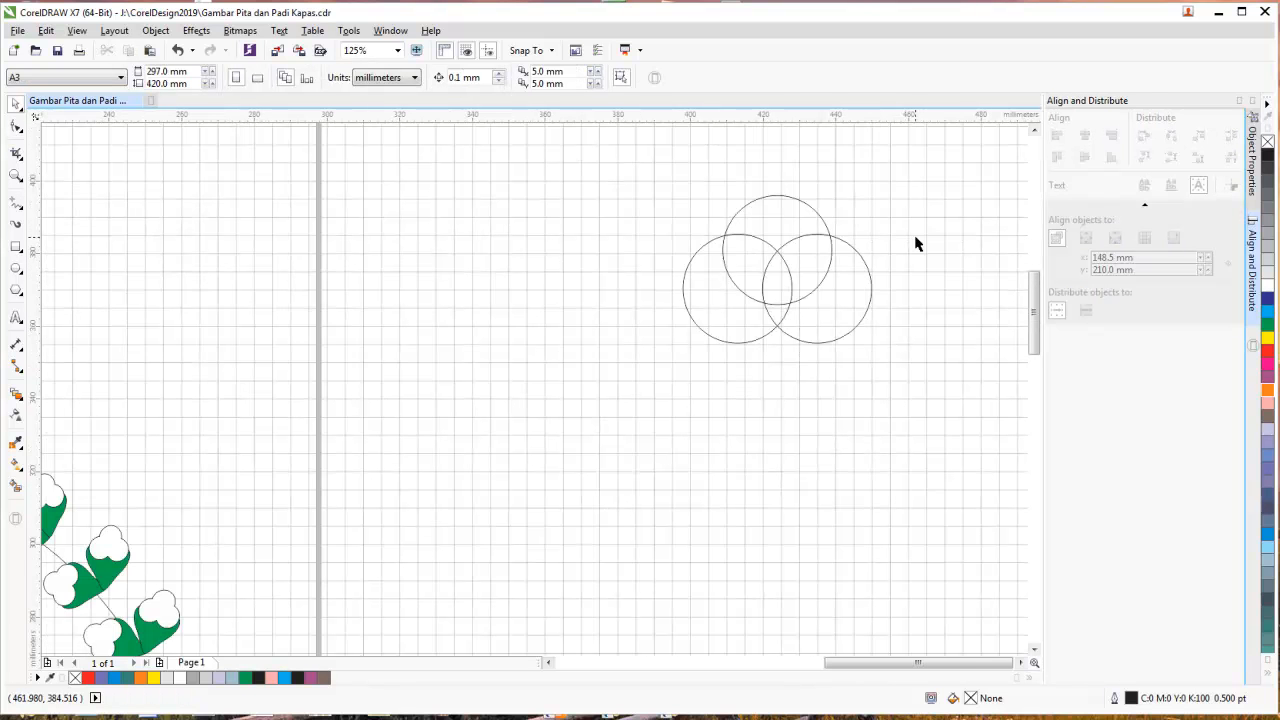
pyautogui.moveTo(617, 152); pyautogui.dragTo(925, 420)
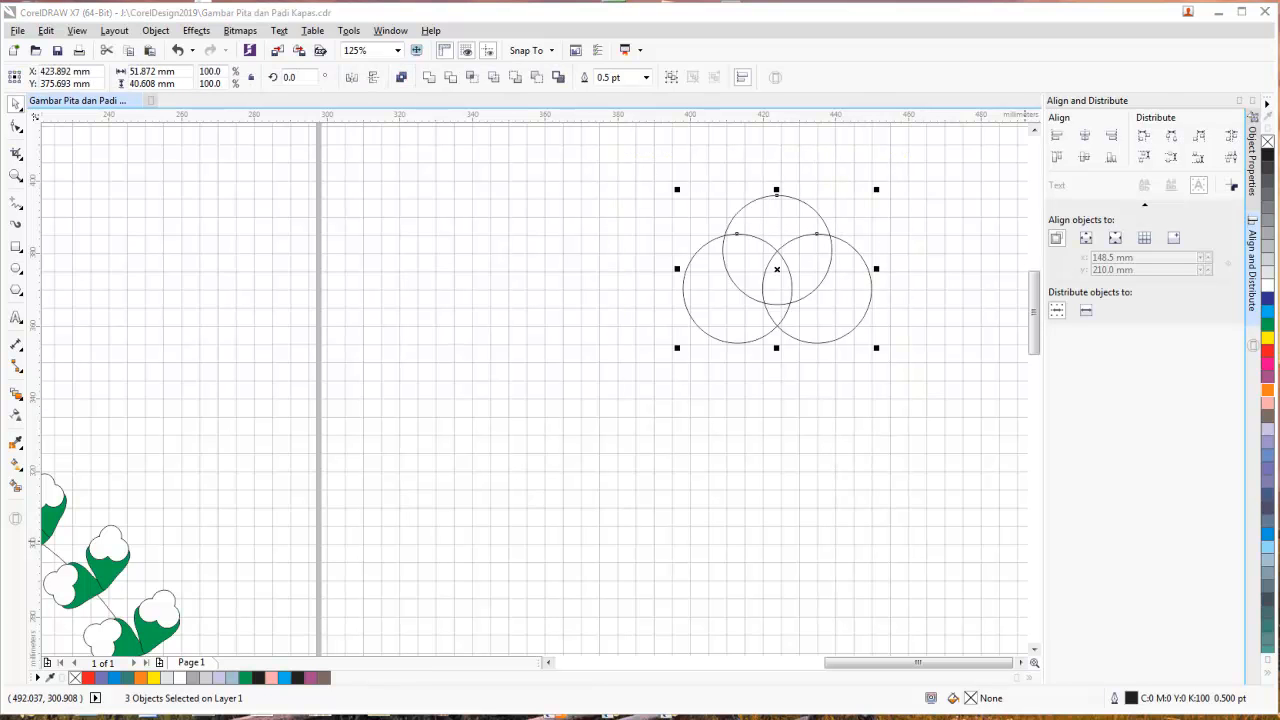
pyautogui.click(428, 78)
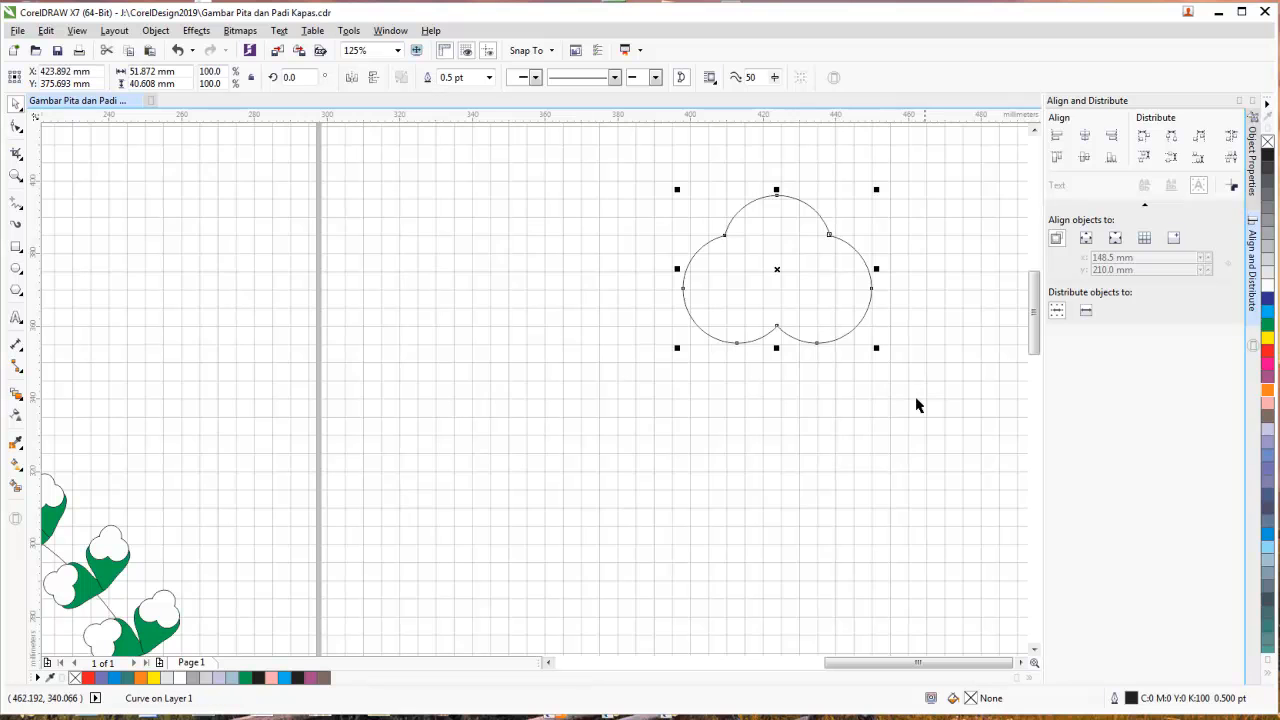
pyautogui.click(847, 370)
# - Draw a four-sided polygon about 51 × 58 mm over the lower half of the cotton boll outline
pyautogui.scroll(-2, 847, 370)
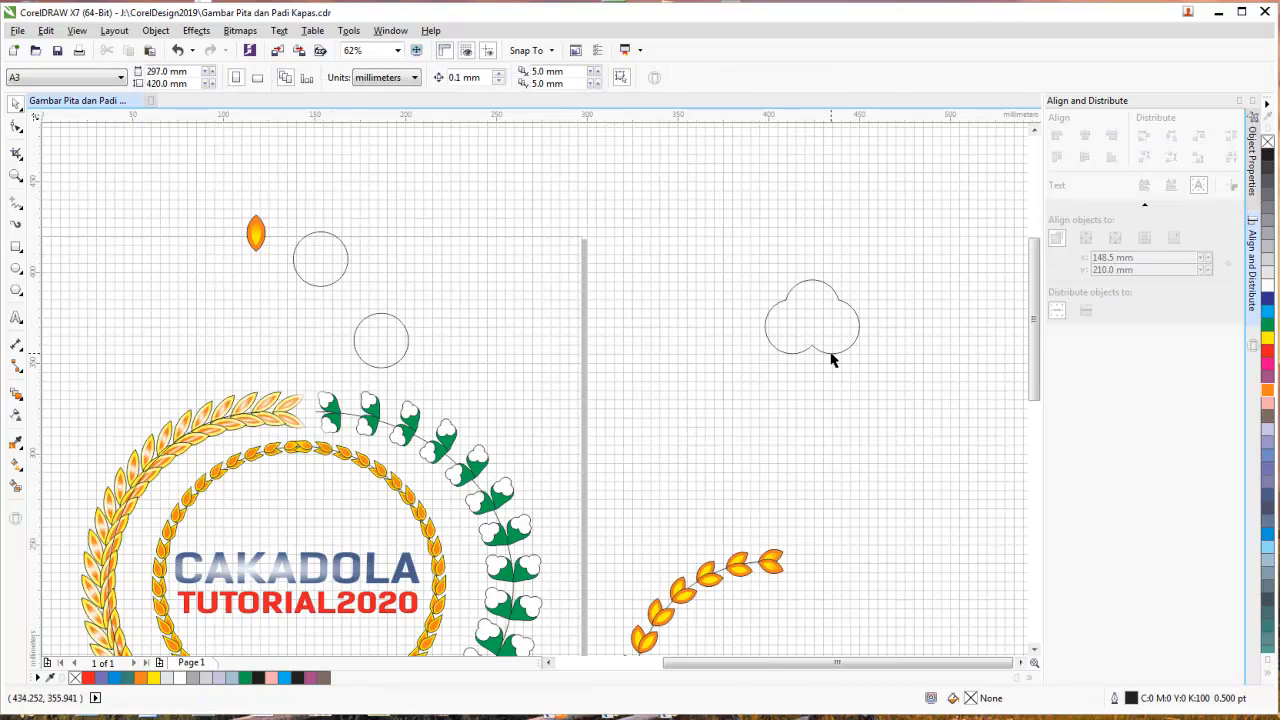
pyautogui.click(24, 300)
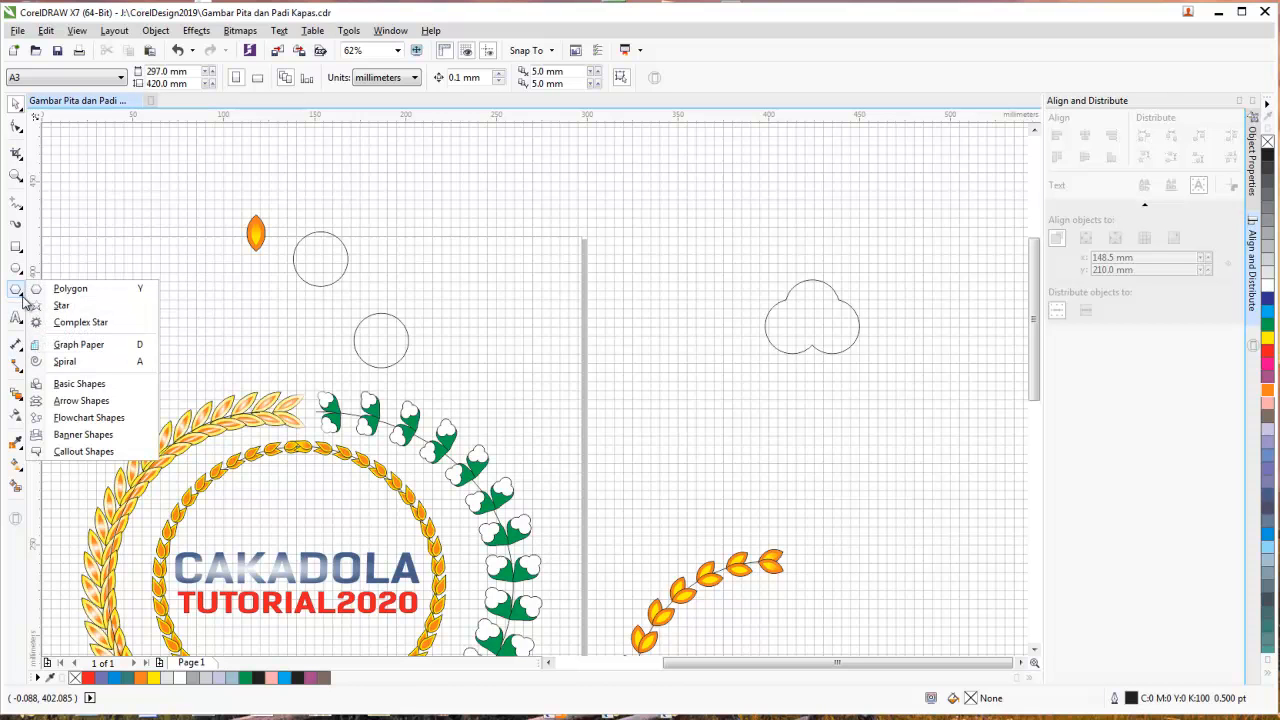
pyautogui.click(57, 292)
pyautogui.moveTo(770, 308); pyautogui.dragTo(868, 417)
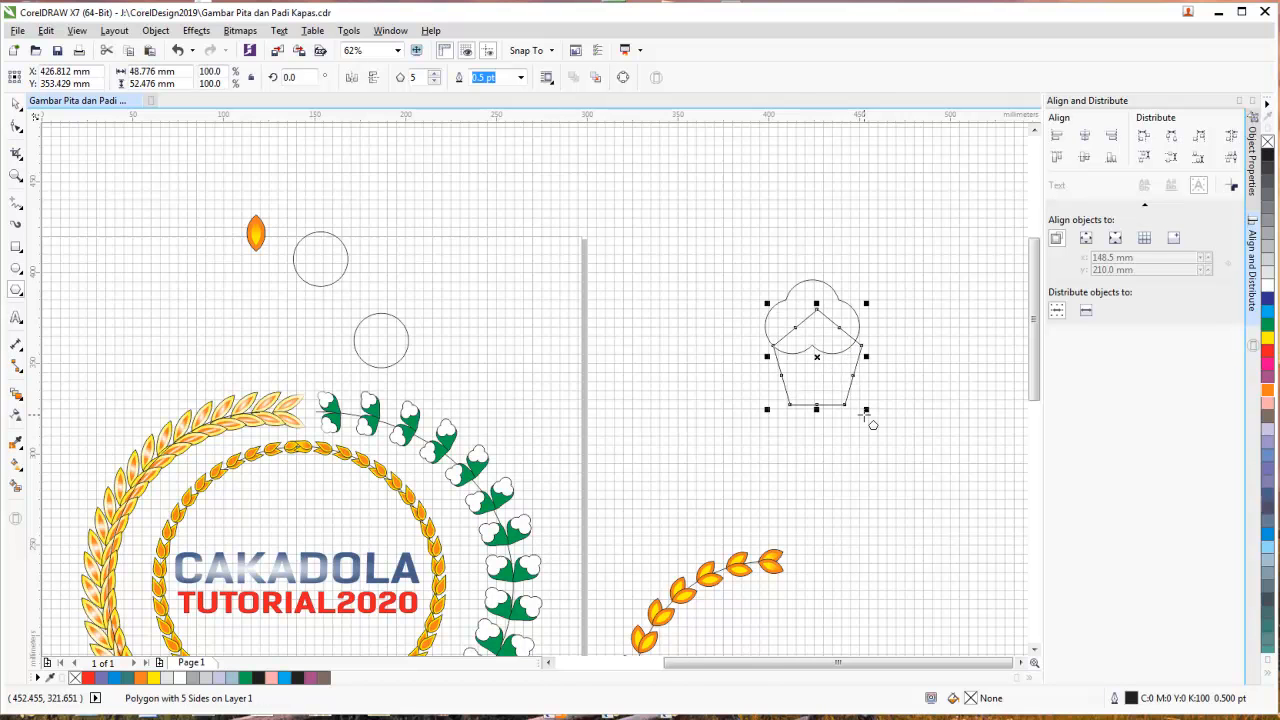
pyautogui.click(435, 82)
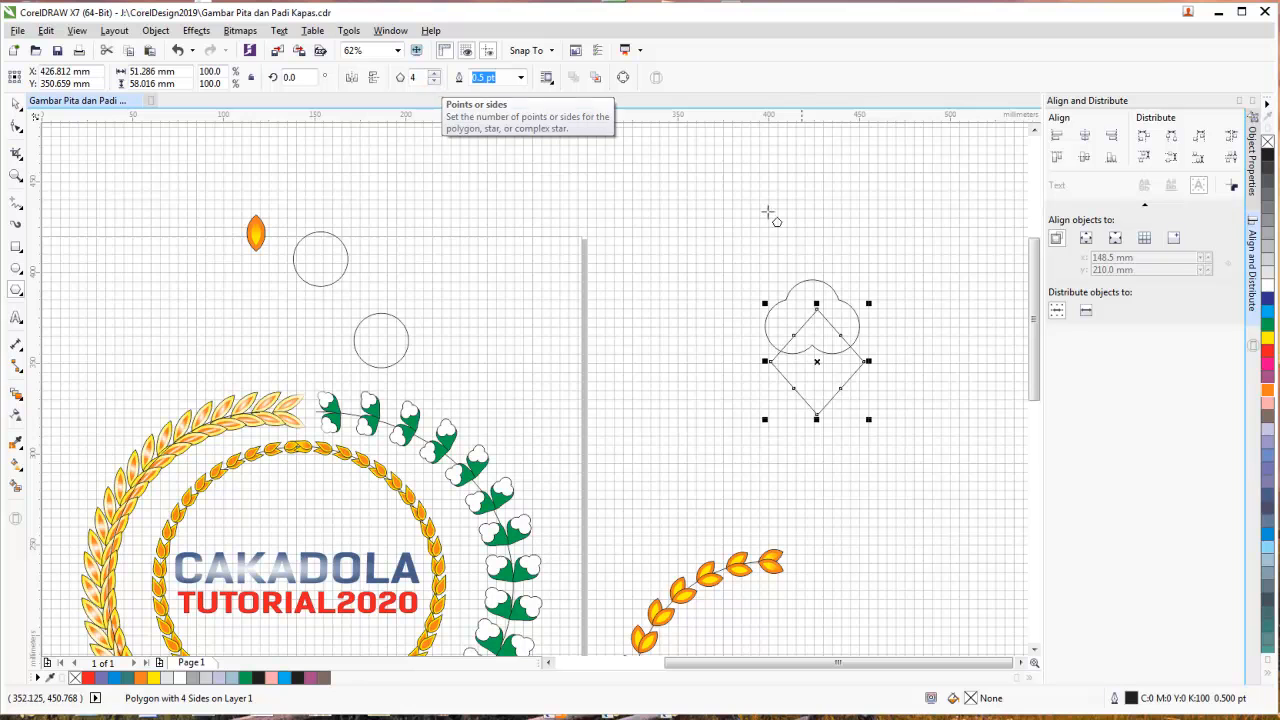
# - Align the diamond with the cotton boll outline on their horizontal centres and deselect both
pyautogui.click(17, 104)
pyautogui.moveTo(697, 237); pyautogui.dragTo(929, 449)
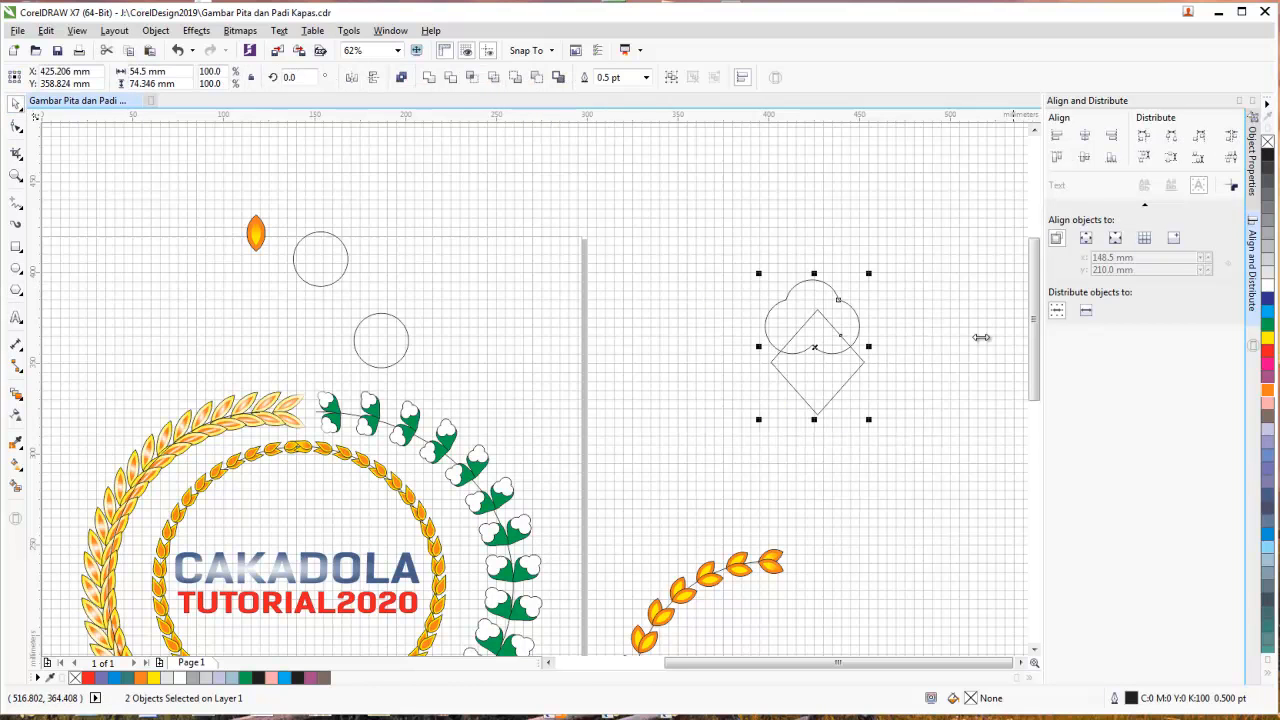
pyautogui.click(1086, 136)
pyautogui.scroll(1, 890, 358)
pyautogui.click(890, 358)
# - Nudge the diamond upward over the cotton boll outline to about Y 360.2 mm
pyautogui.click(788, 424)
pyautogui.press('Up')
pyautogui.press('Up')
pyautogui.press('Up')
pyautogui.press('Up')
pyautogui.press('Up')
pyautogui.press('Up')
pyautogui.press('Up')
pyautogui.press('Up')
pyautogui.press('Up')
pyautogui.press('Up')
pyautogui.press('Up')
pyautogui.press('Up')
pyautogui.press('Up')
pyautogui.press('Up')
pyautogui.press('Up')
pyautogui.press('Up')
pyautogui.press('Up')
pyautogui.press('Up')
pyautogui.press('Up')
pyautogui.press('Up')
pyautogui.press('Up')
pyautogui.press('Up')
pyautogui.press('Up')
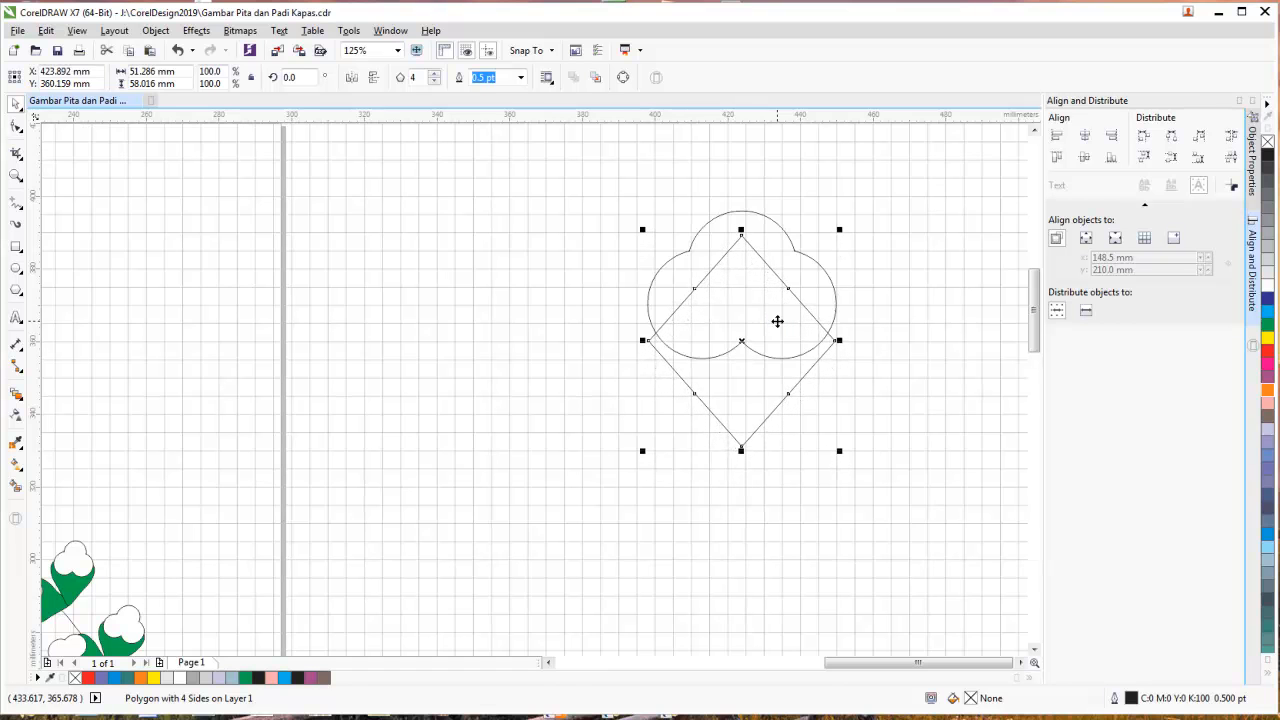
# - Stretch the diamond upward and symmetrically wider to about 66.9 × 65 mm so its upper corner meets the boll's top
pyautogui.moveTo(741, 229); pyautogui.dragTo(741, 206)
pyautogui.moveTo(838, 329); pyautogui.dragTo(866, 326)
pyautogui.moveTo(742, 206); pyautogui.dragTo(743, 205)
pyautogui.click(900, 274)
pyautogui.click(848, 332)
pyautogui.click(899, 369)
pyautogui.click(829, 353)
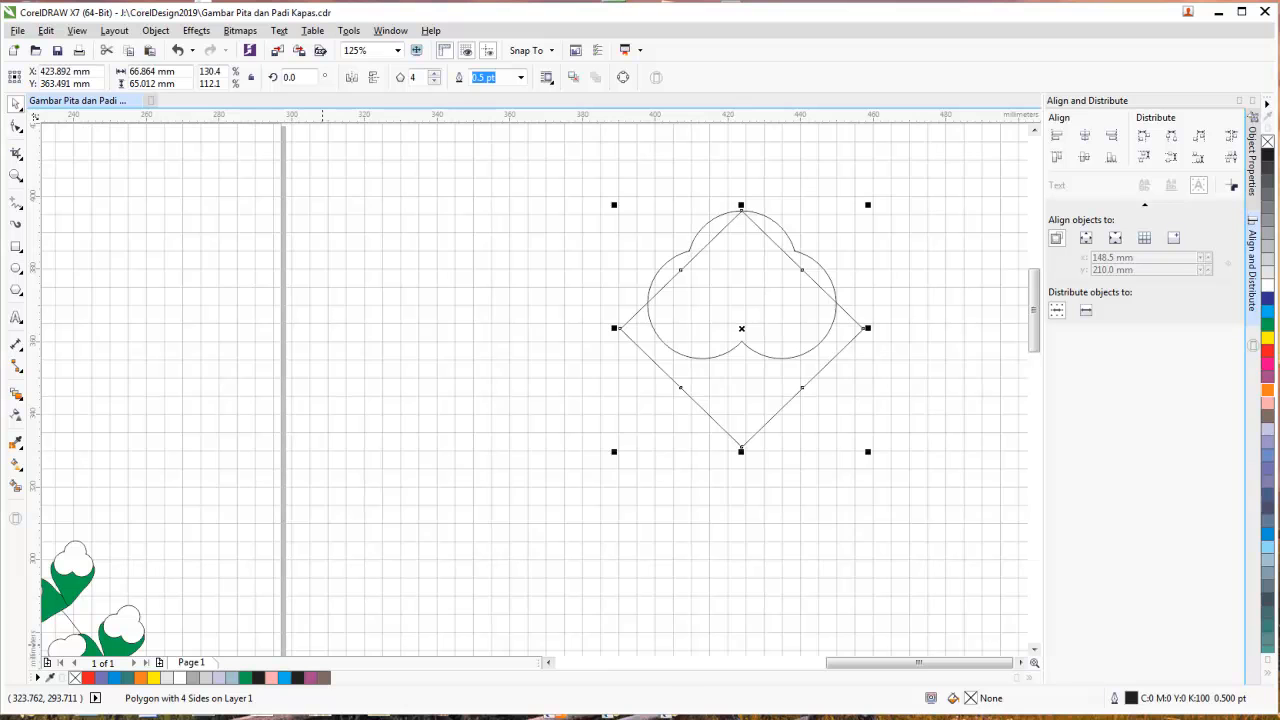
# - Fill the diamond with green (C100 M0 Y100 K0) and the cotton boll outline with white
pyautogui.click(1268, 333)
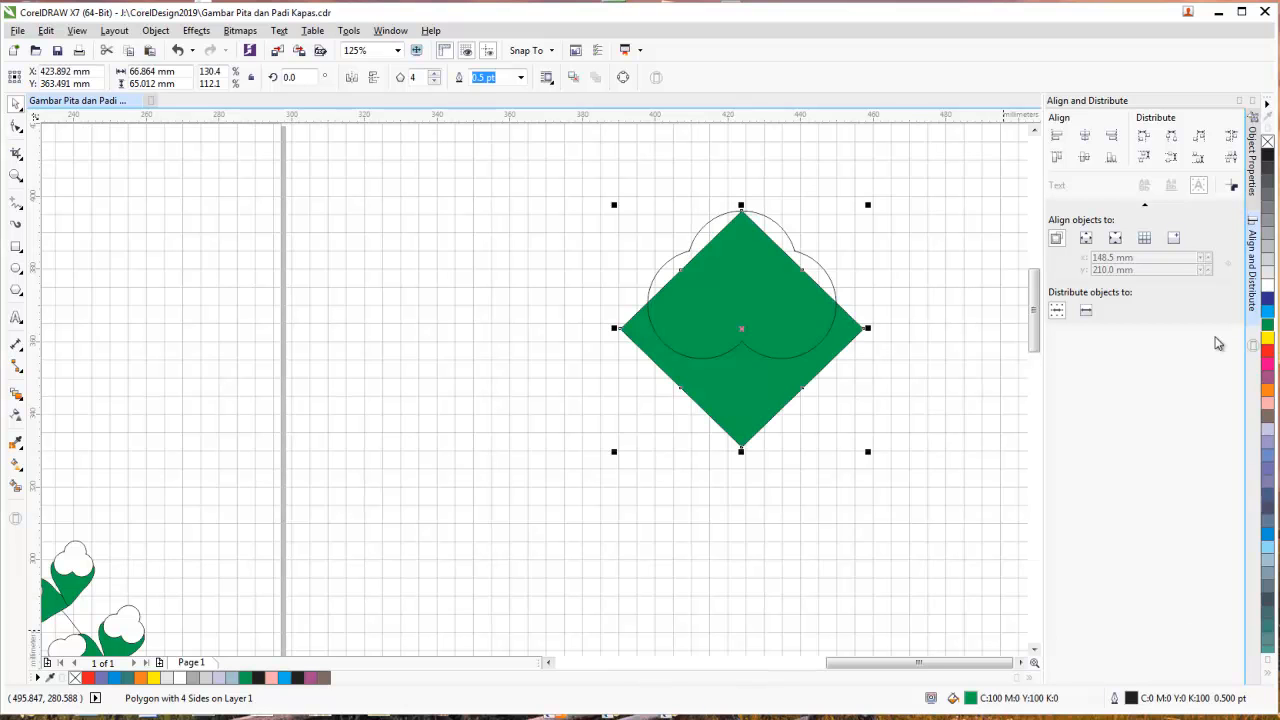
pyautogui.click(931, 380)
pyautogui.click(837, 291)
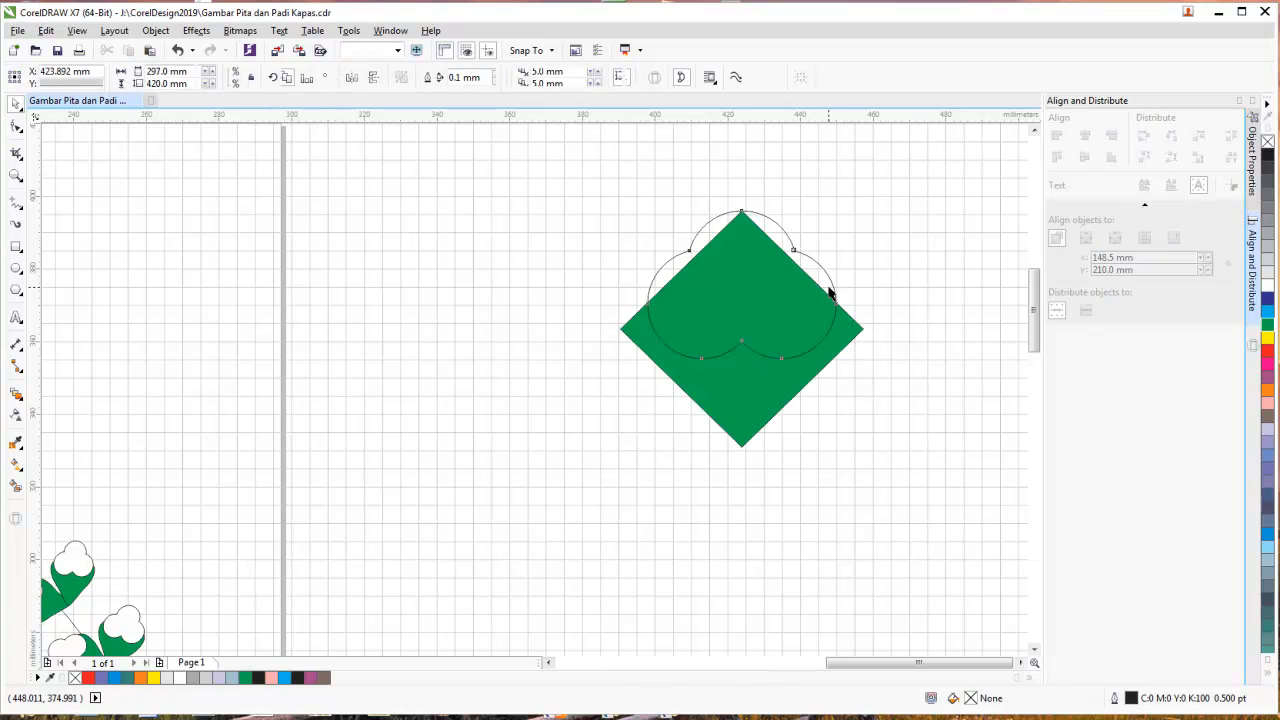
pyautogui.click(1268, 289)
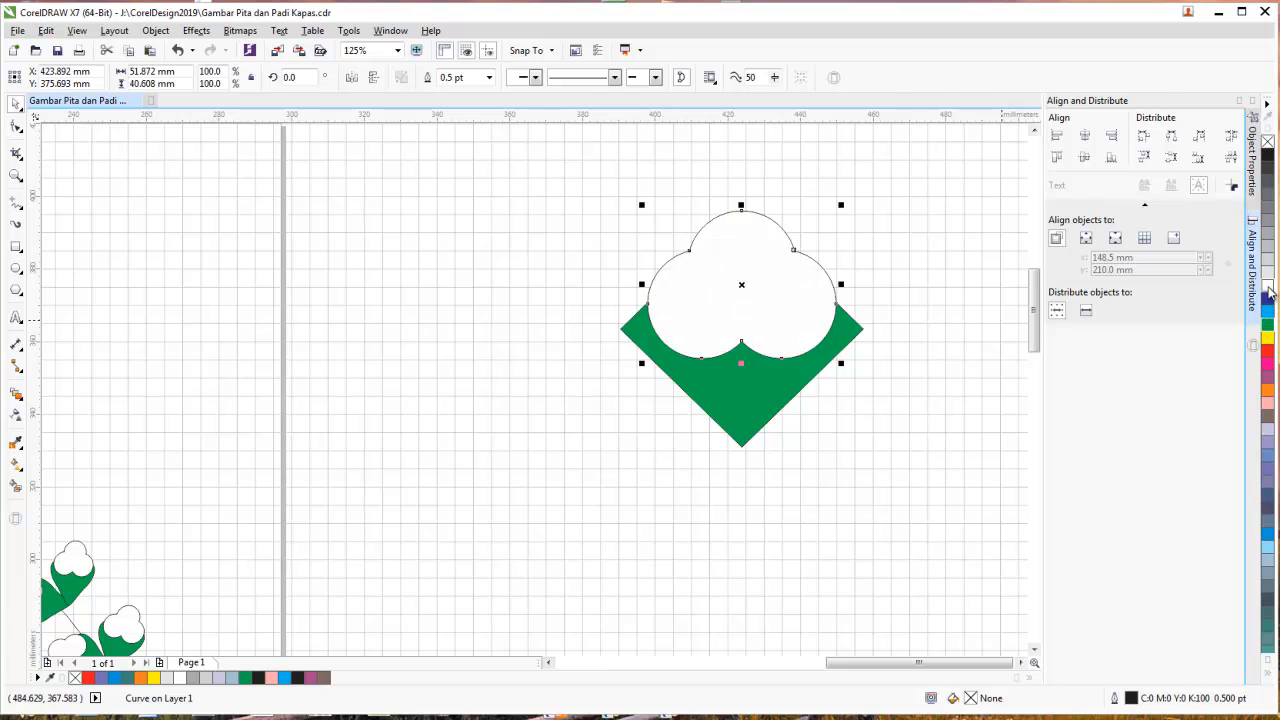
pyautogui.click(955, 302)
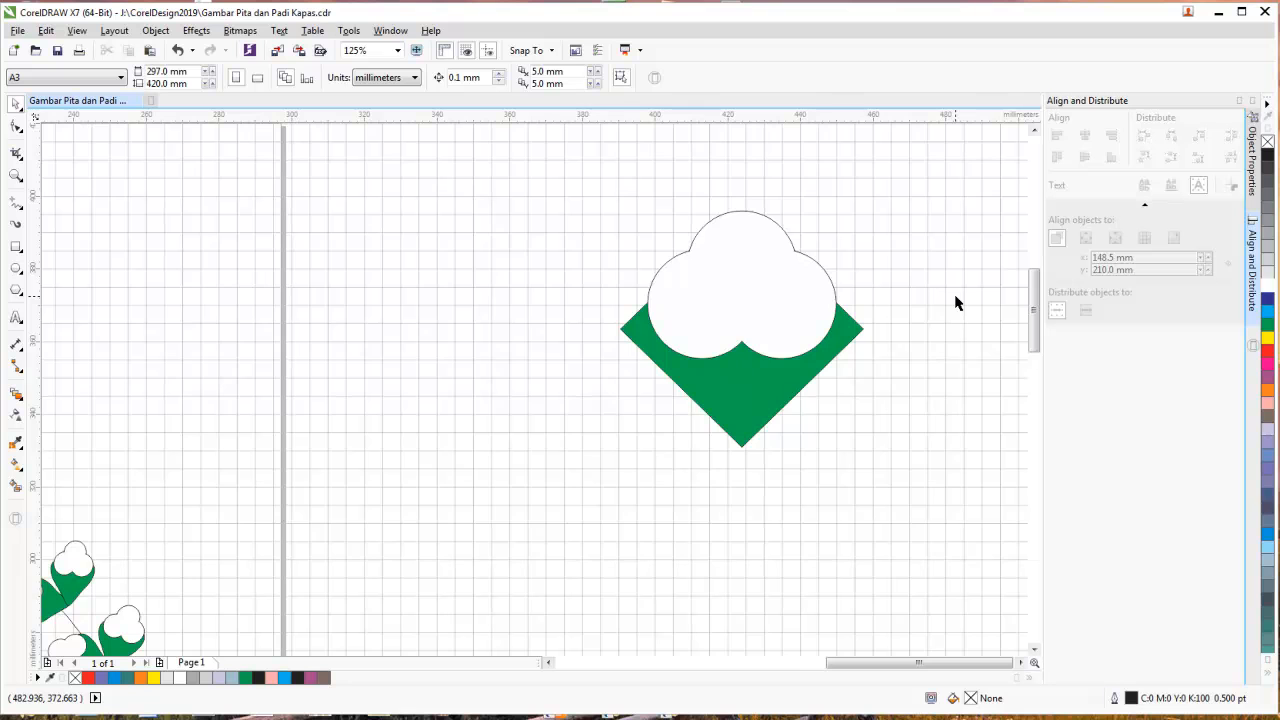
# - Change the segment at the green diamond's left corner node to a curve with the Shape tool
pyautogui.scroll(-1, 955, 303)
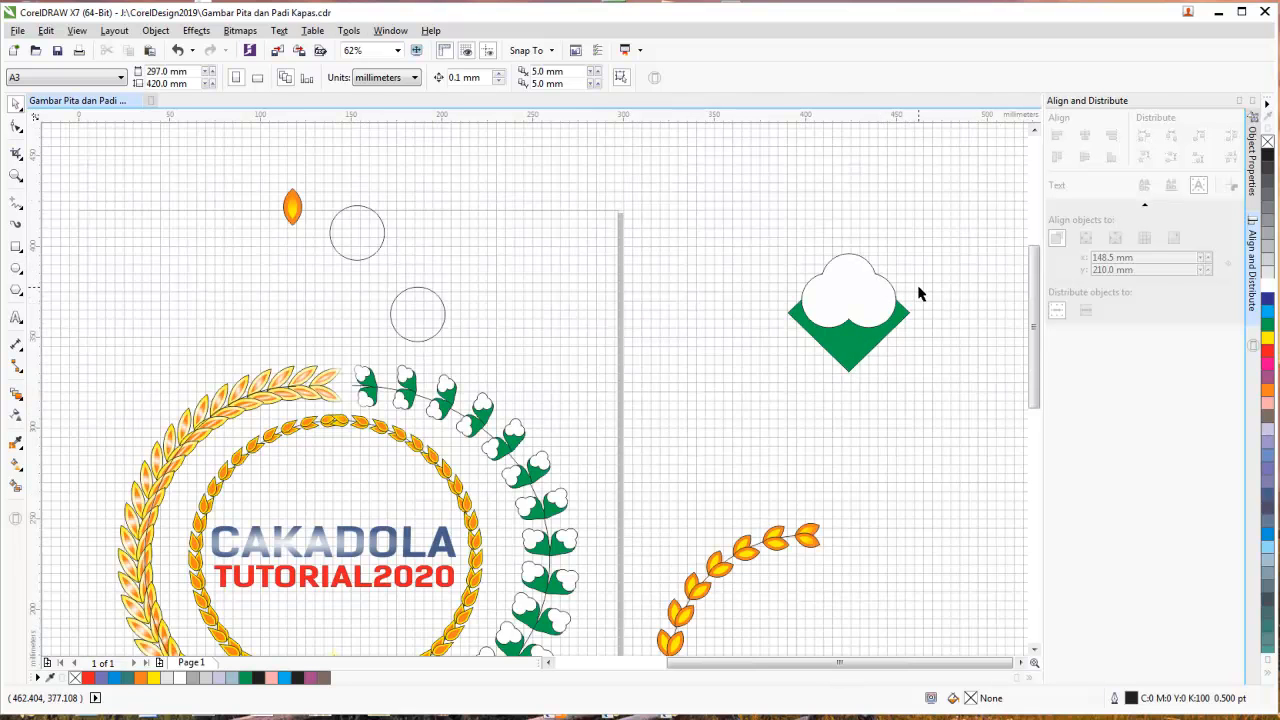
pyautogui.click(18, 130)
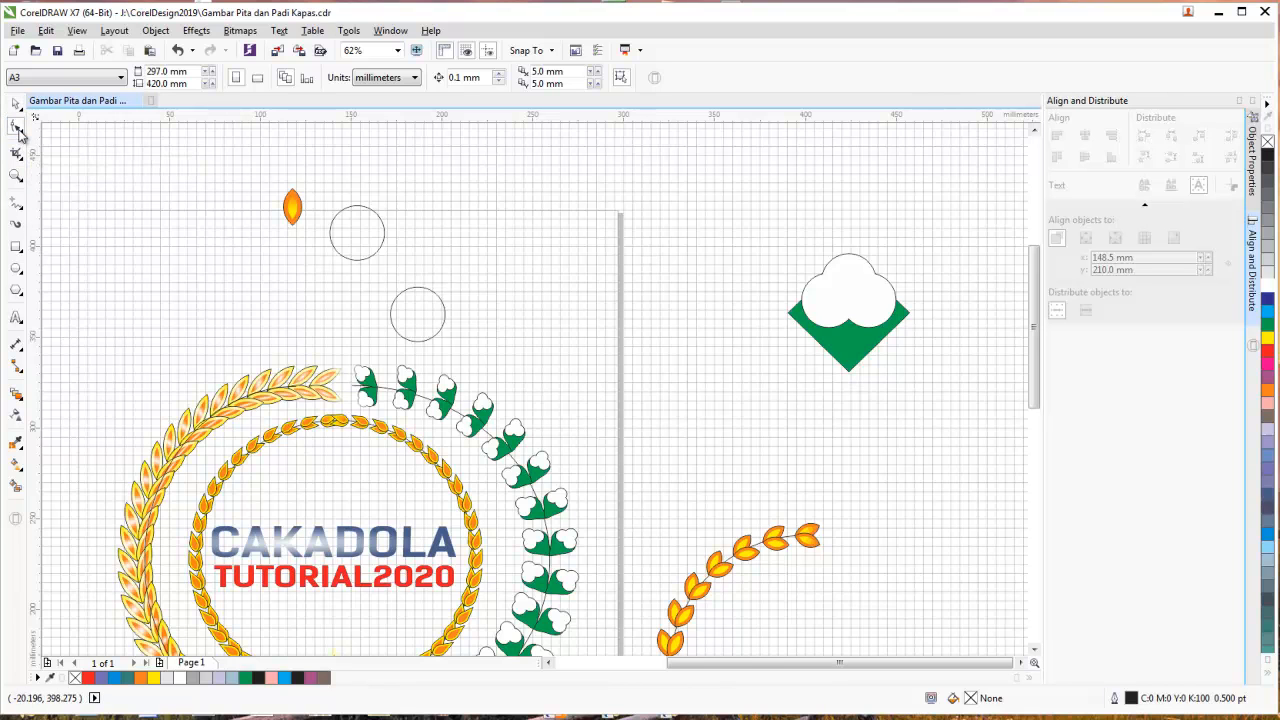
pyautogui.click(790, 318)
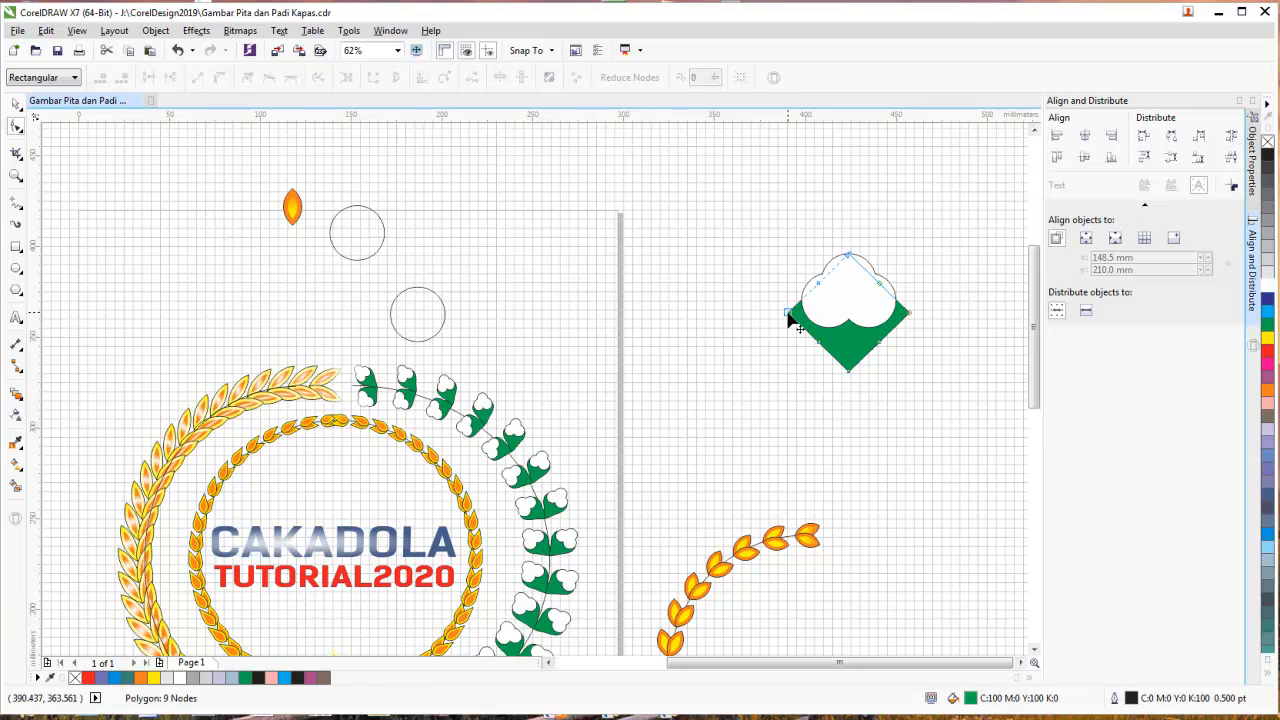
pyautogui.rightClick(788, 313)
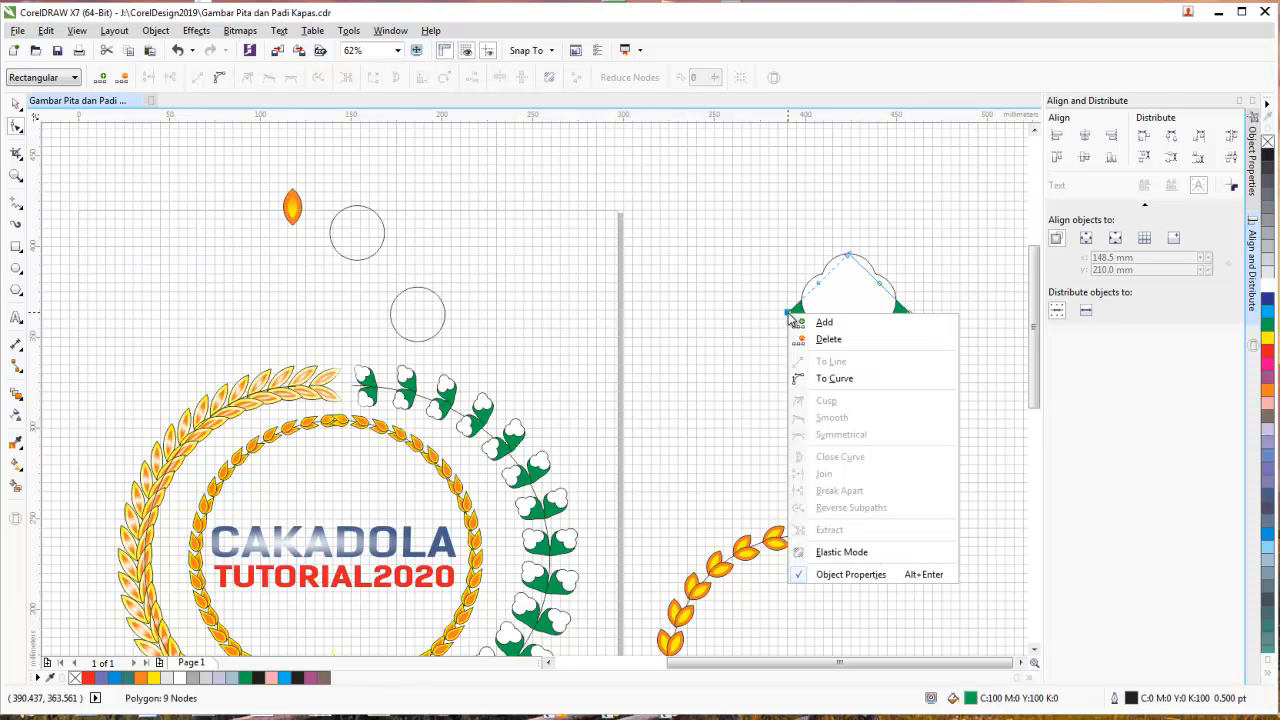
pyautogui.click(836, 380)
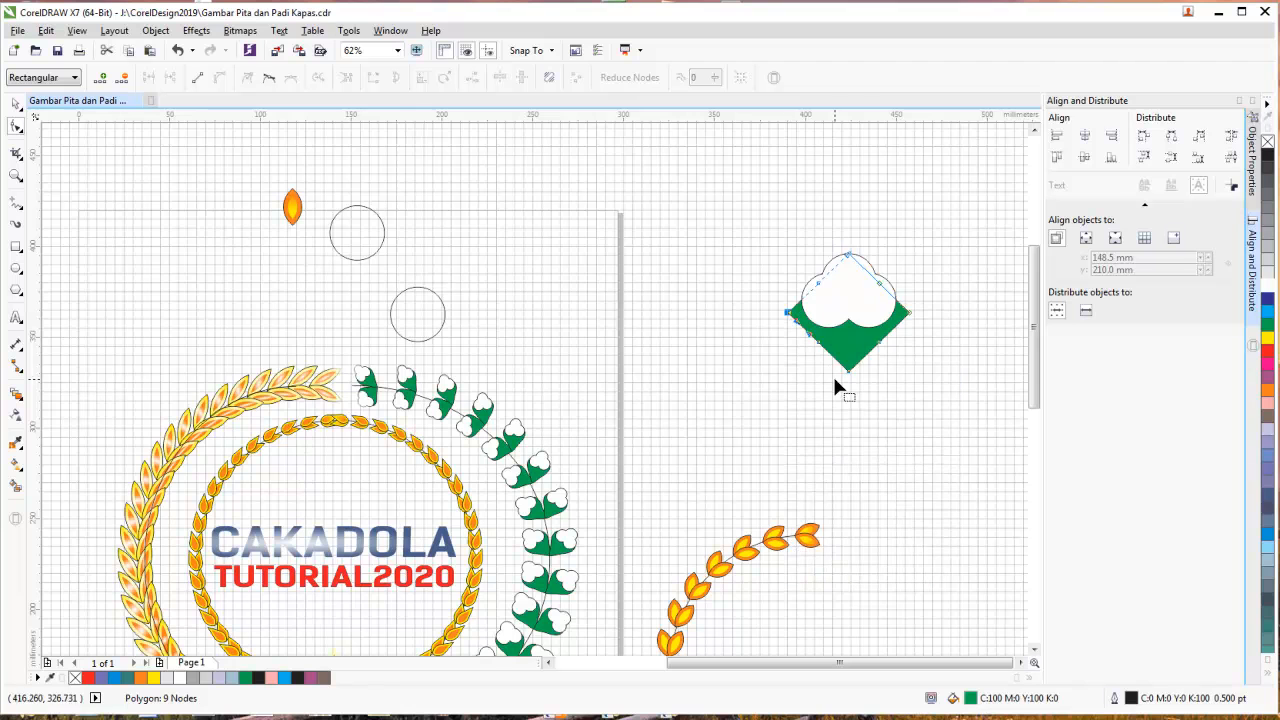
# - Try to smooth the diamond's right corner node and move its left corner node inward, undoing both edits
pyautogui.rightClick(909, 313)
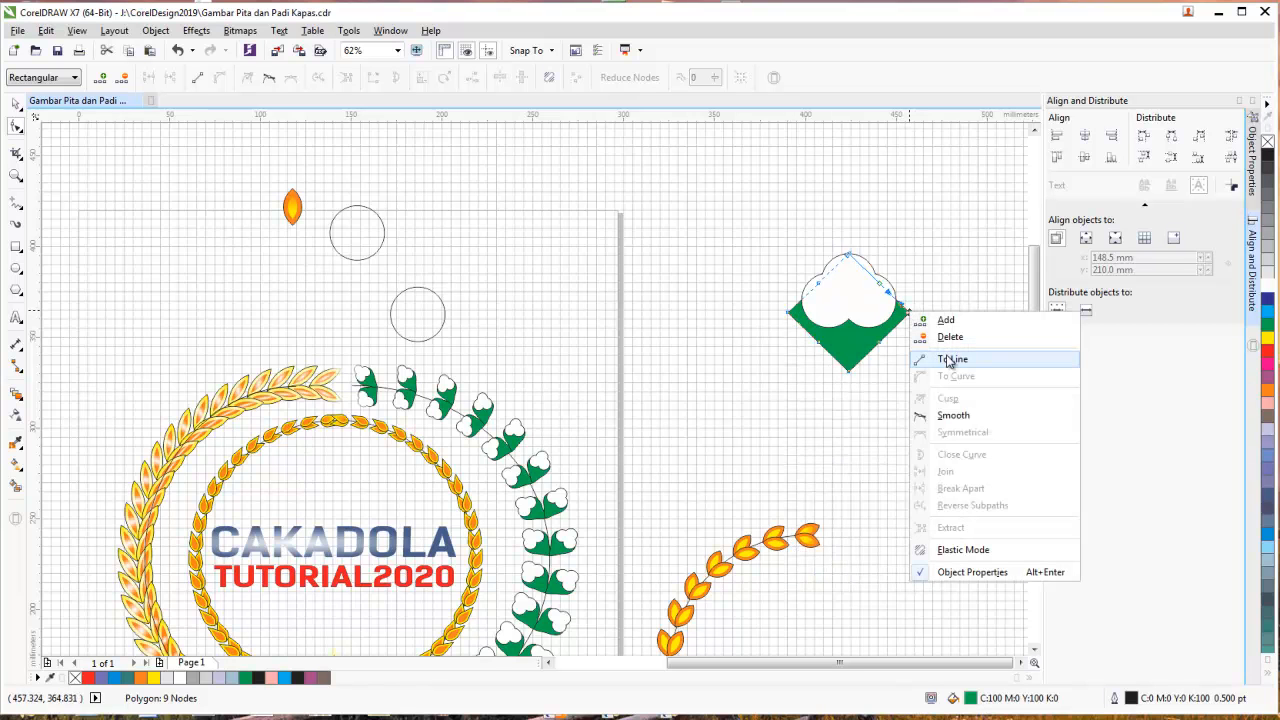
pyautogui.click(963, 416)
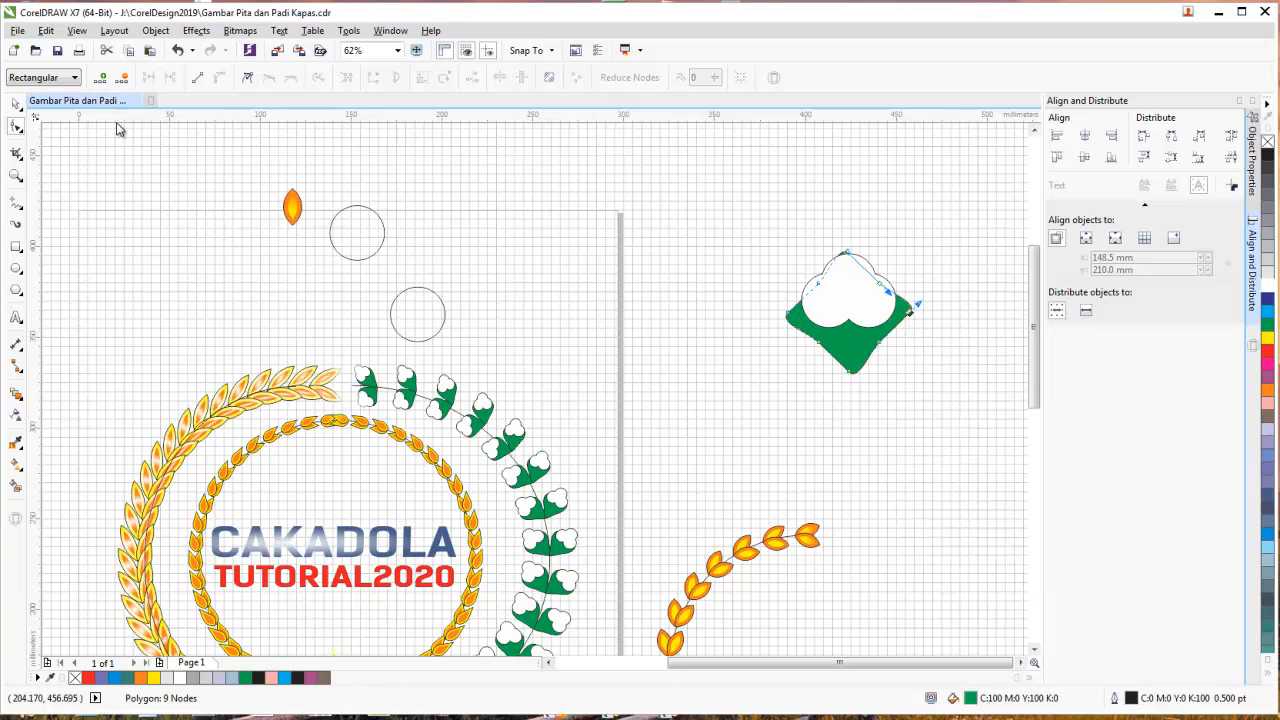
pyautogui.hotkey('ctrl', 'z')
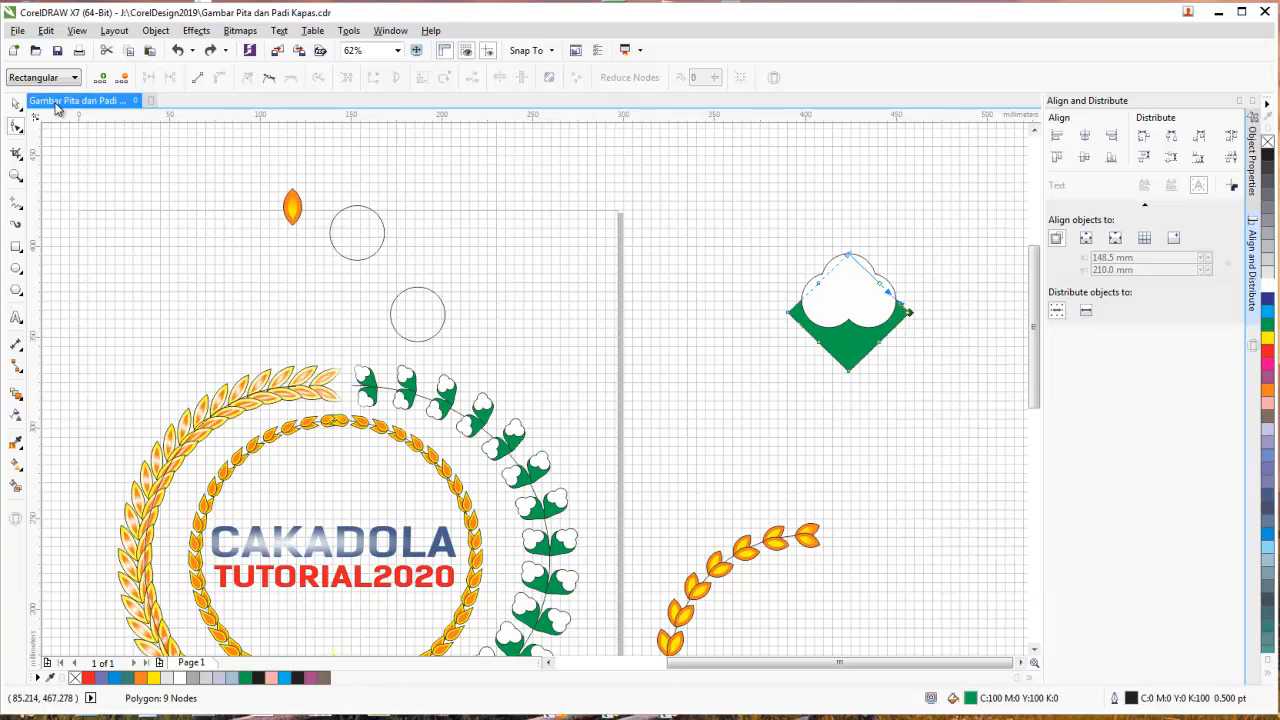
pyautogui.scroll(2, 880, 335)
pyautogui.rightClick(660, 280)
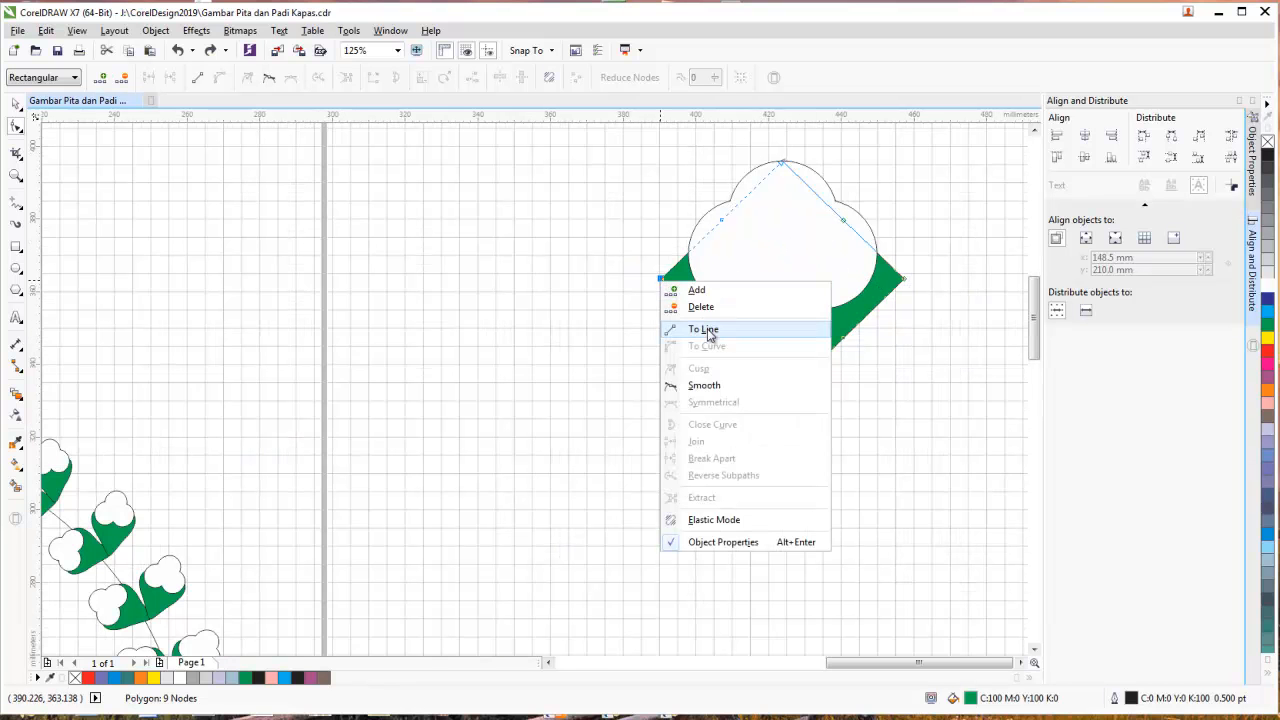
pyautogui.click(661, 280)
pyautogui.moveTo(661, 279); pyautogui.dragTo(676, 288)
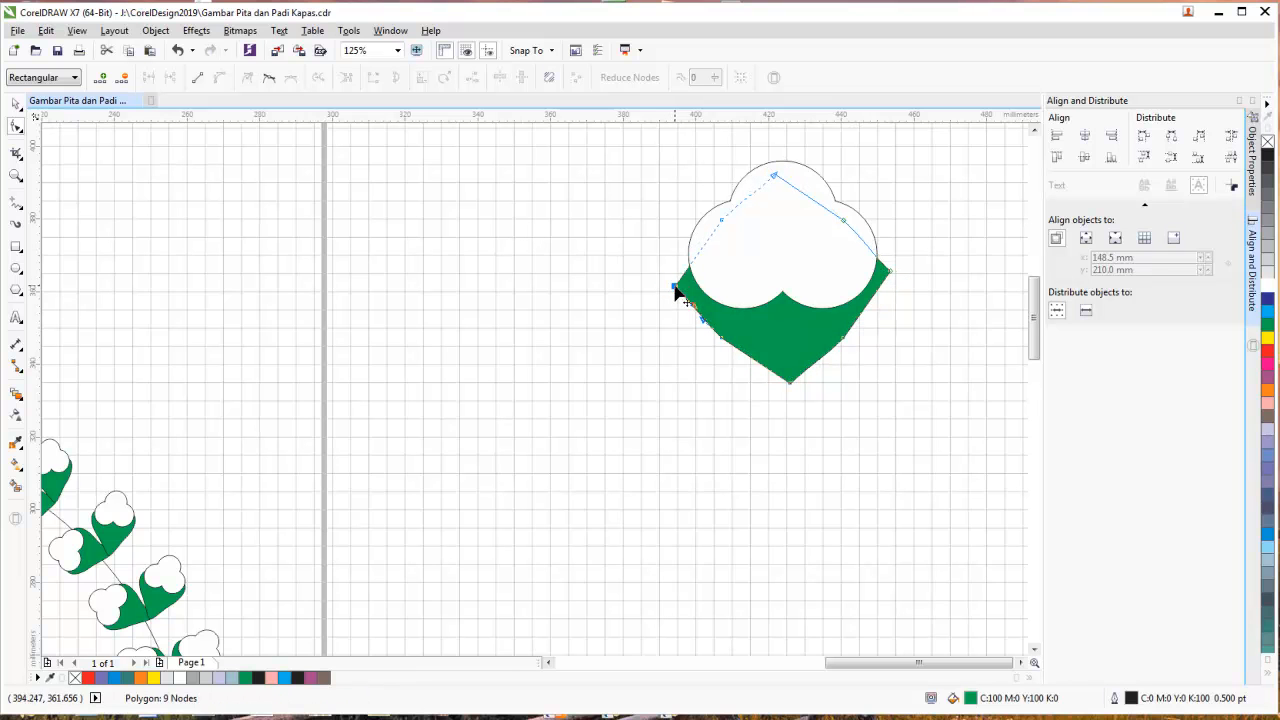
pyautogui.hotkey('ctrl', 'z')
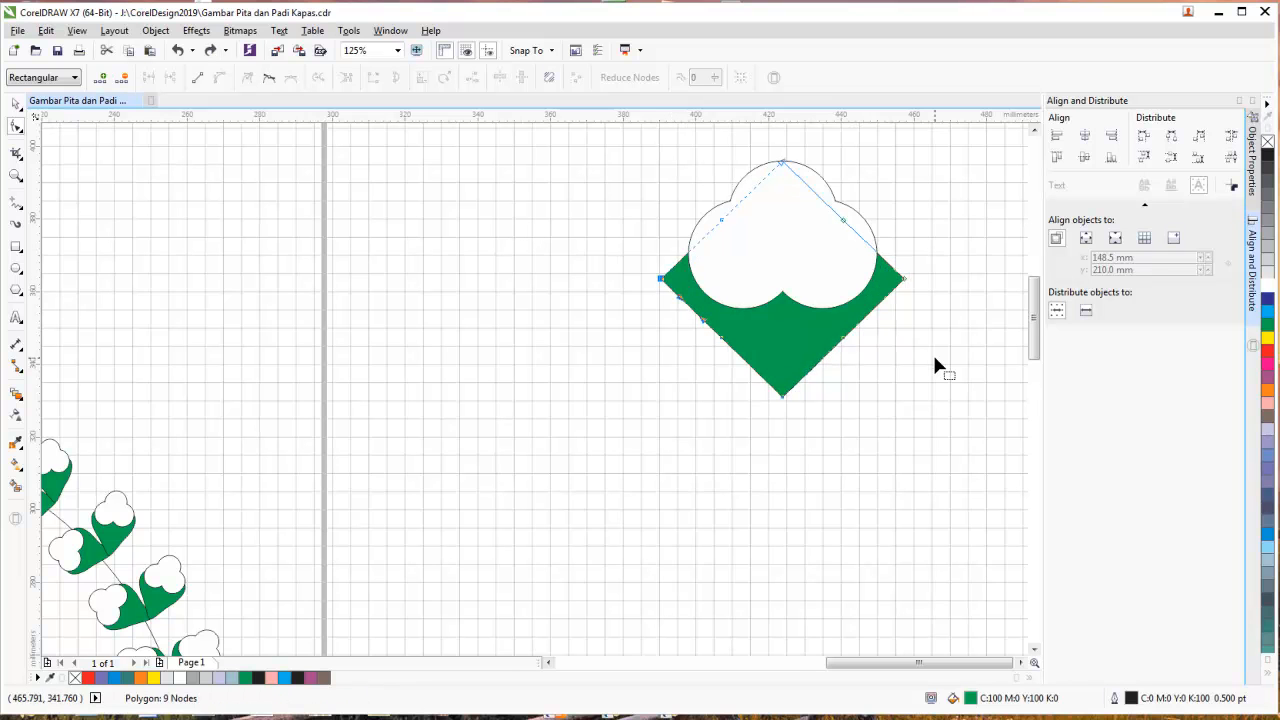
# - Convert the green four-sided polygon to curves
pyautogui.click(16, 104)
pyautogui.click(240, 200)
pyautogui.click(792, 364)
pyautogui.rightClick(794, 364)
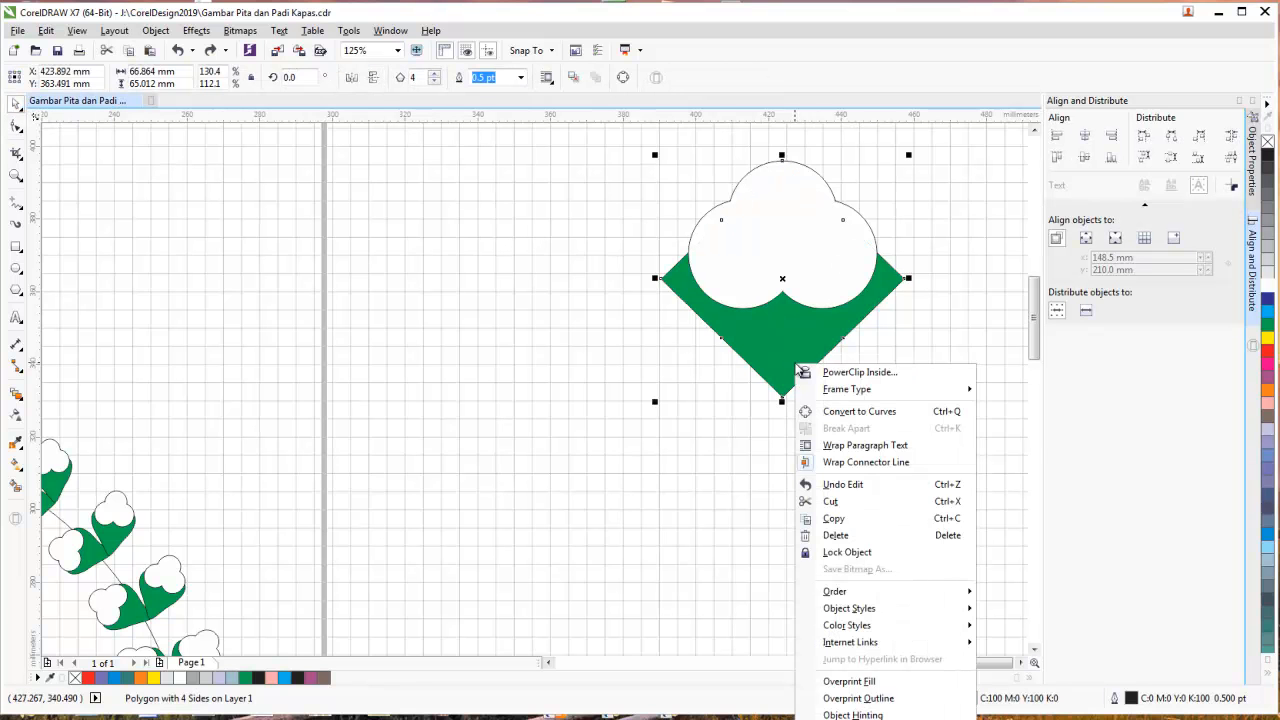
pyautogui.click(859, 410)
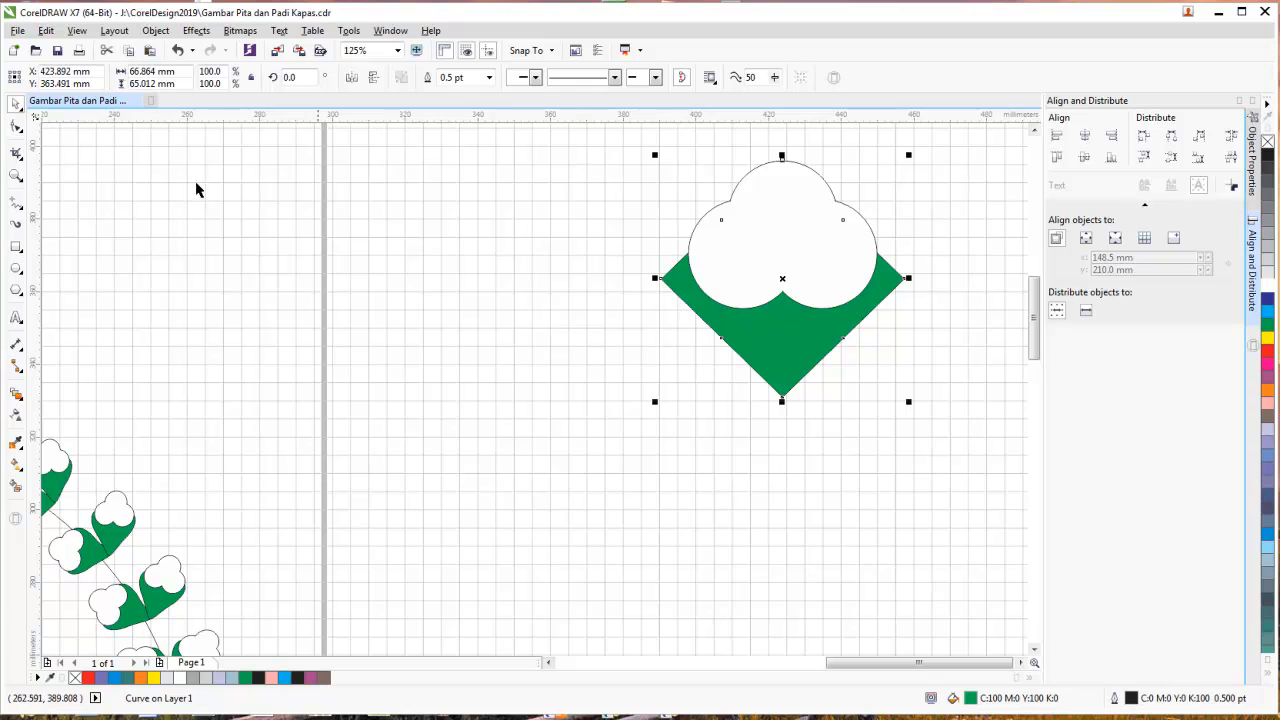
# - Make the left and right corner nodes of the green diamond smooth
pyautogui.click(17, 128)
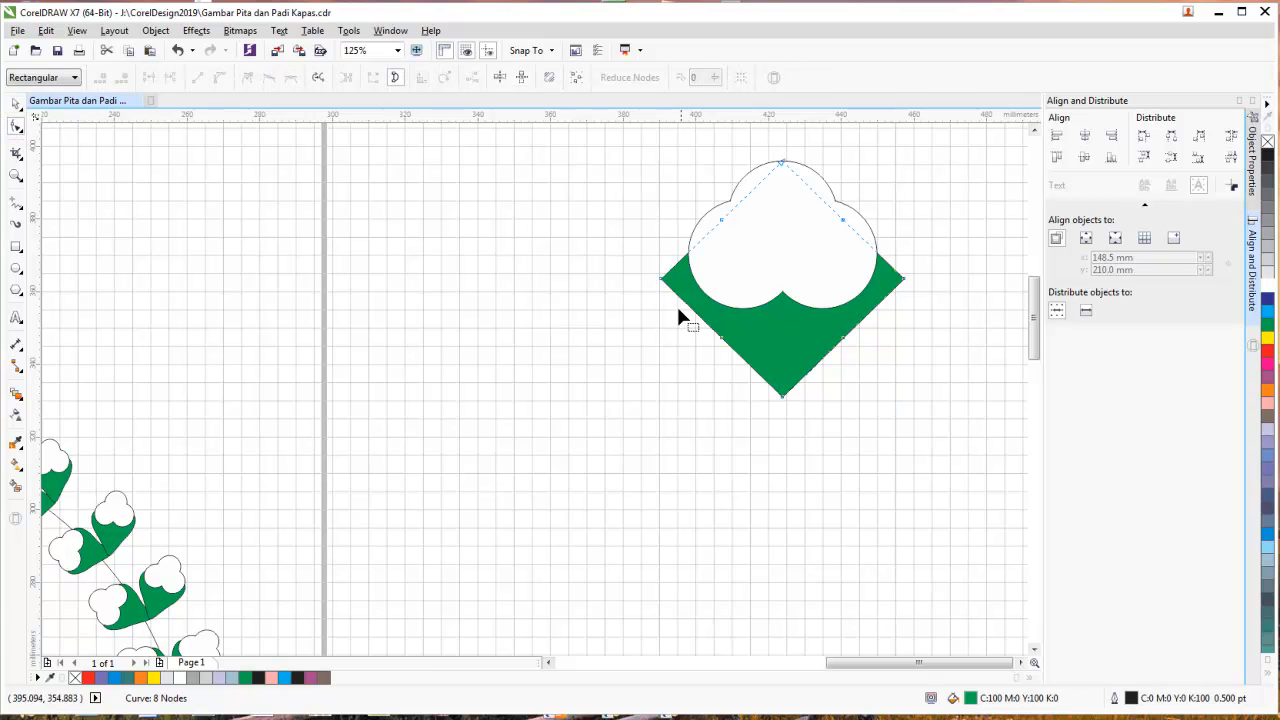
pyautogui.click(661, 280)
pyautogui.rightClick(661, 281)
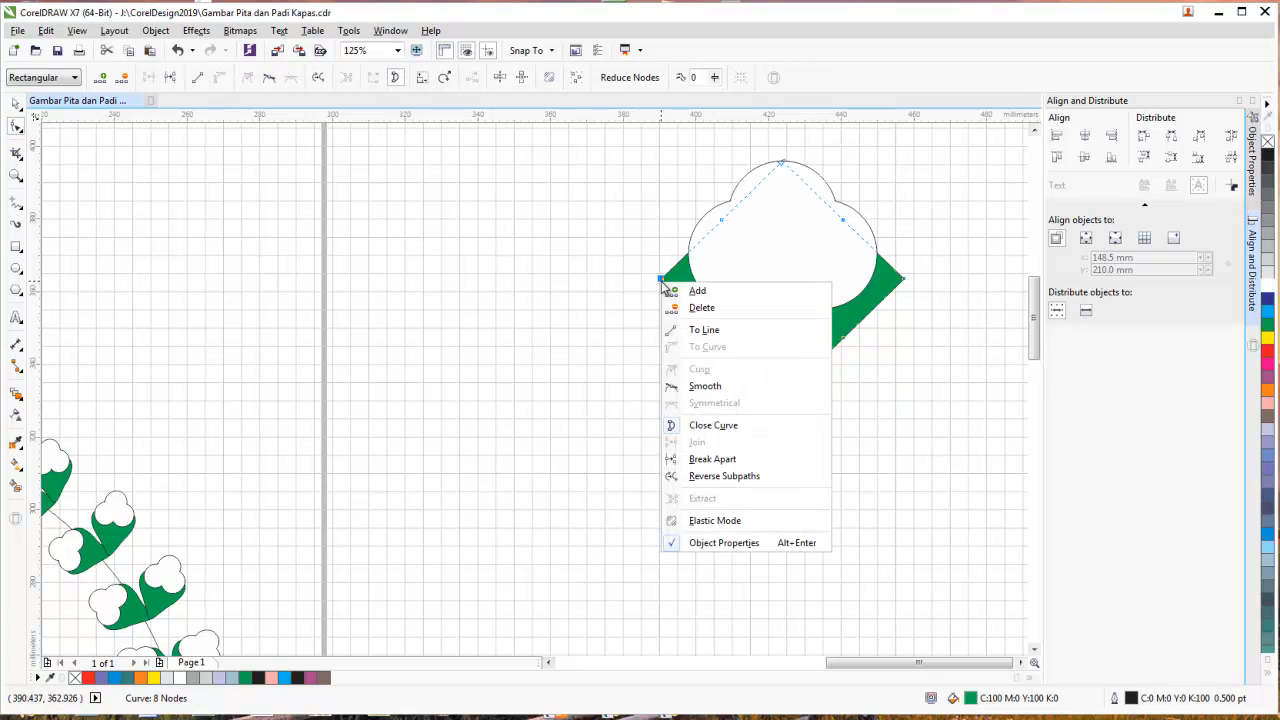
pyautogui.click(706, 386)
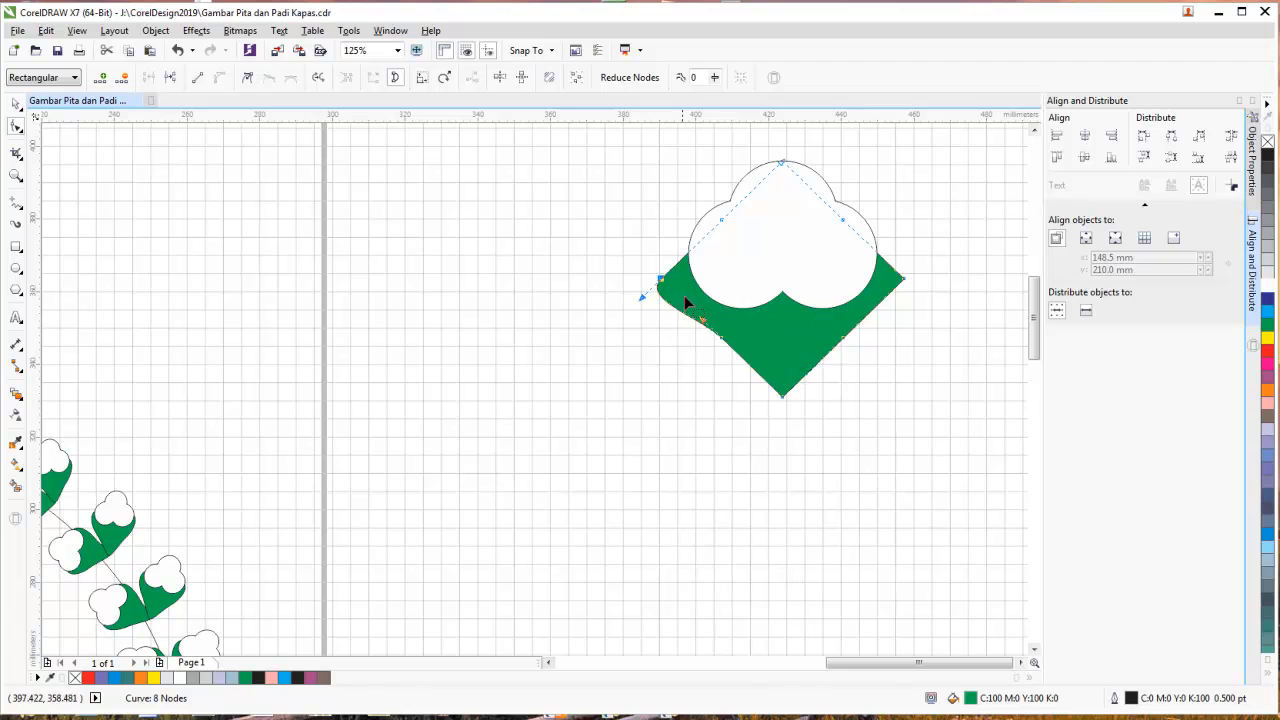
pyautogui.click(904, 280)
pyautogui.rightClick(904, 281)
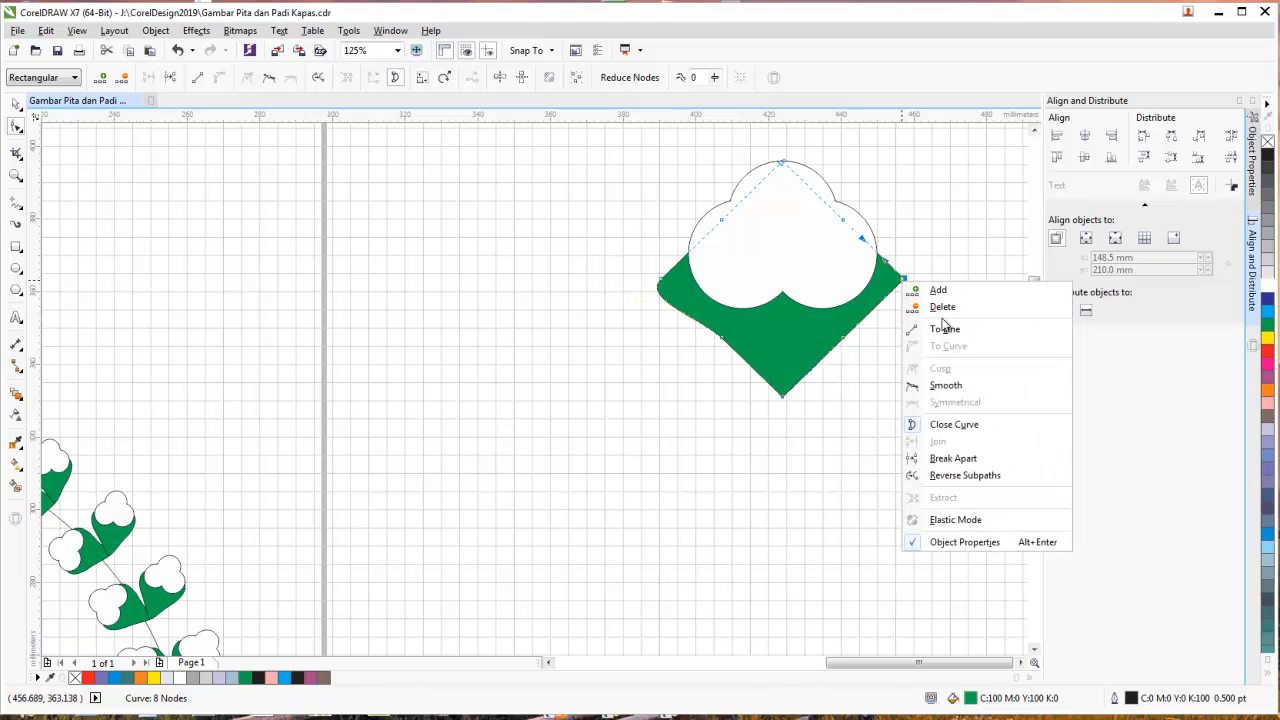
pyautogui.click(958, 385)
pyautogui.click(913, 364)
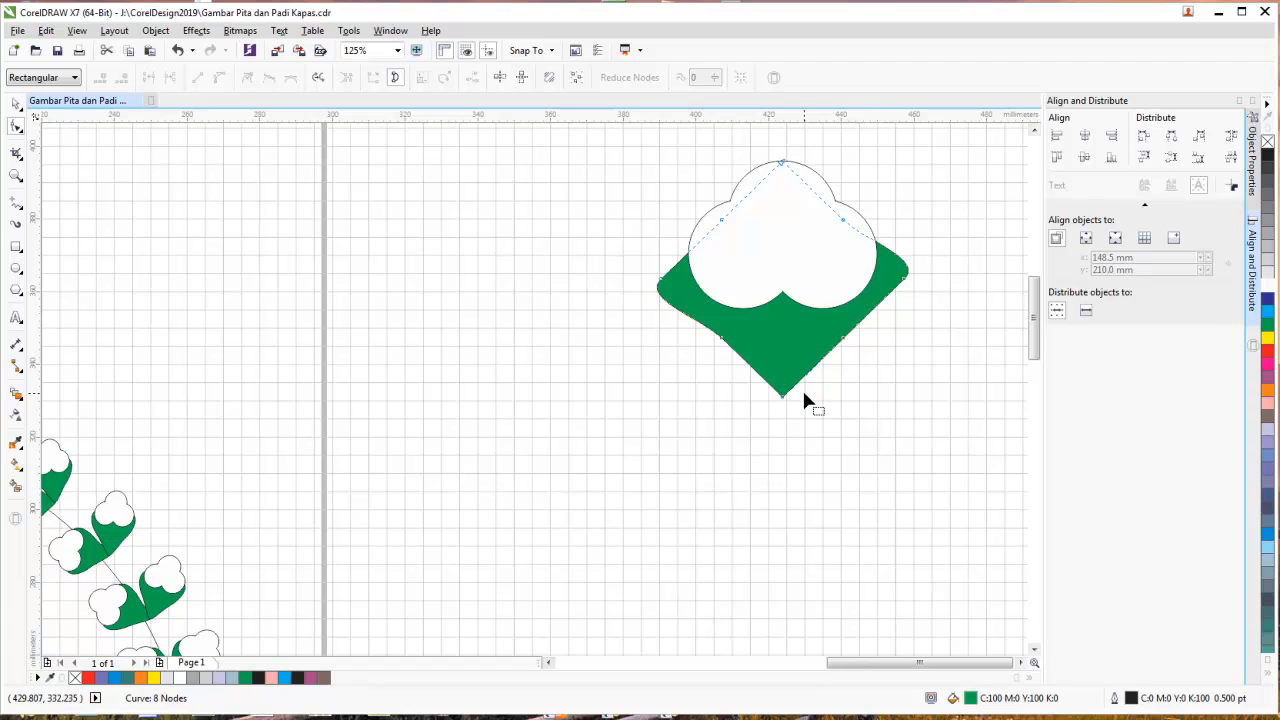
# - Pull the green calyx's bottom tip downward and move the midpoint nodes of its two lower sides outward
pyautogui.moveTo(785, 400); pyautogui.dragTo(784, 434)
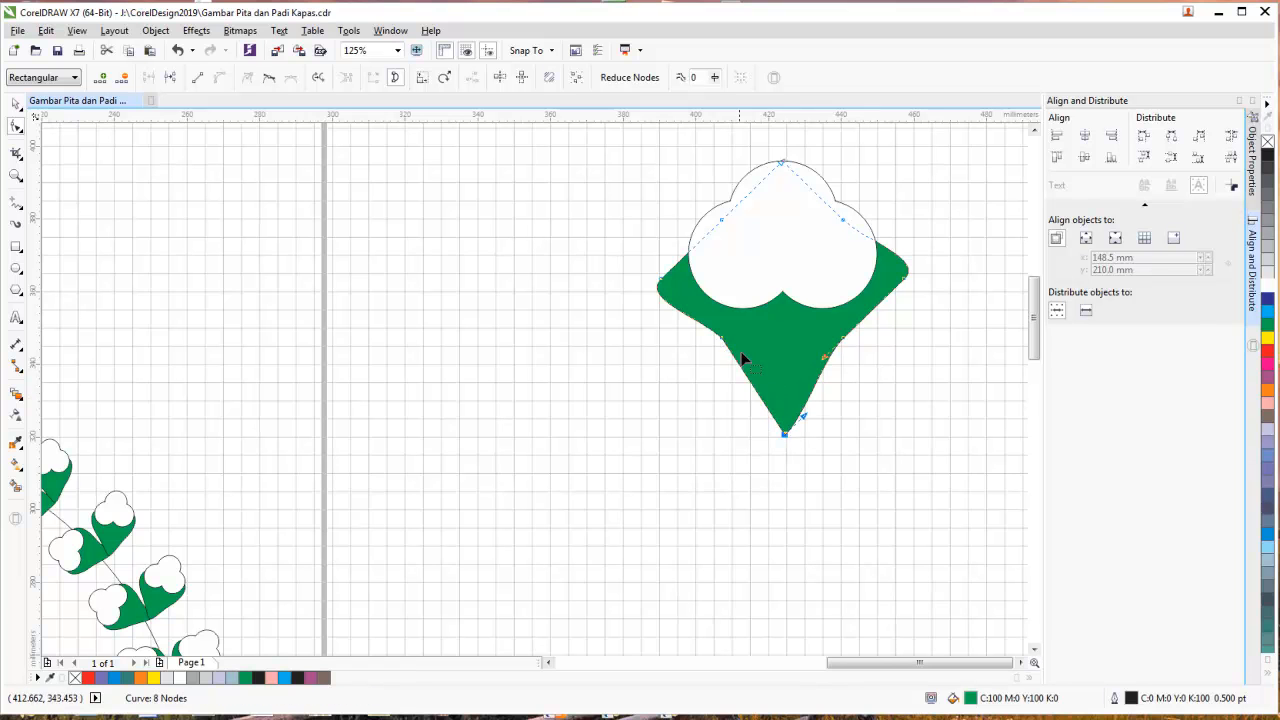
pyautogui.moveTo(722, 345); pyautogui.dragTo(703, 343)
pyautogui.moveTo(842, 338); pyautogui.dragTo(851, 369)
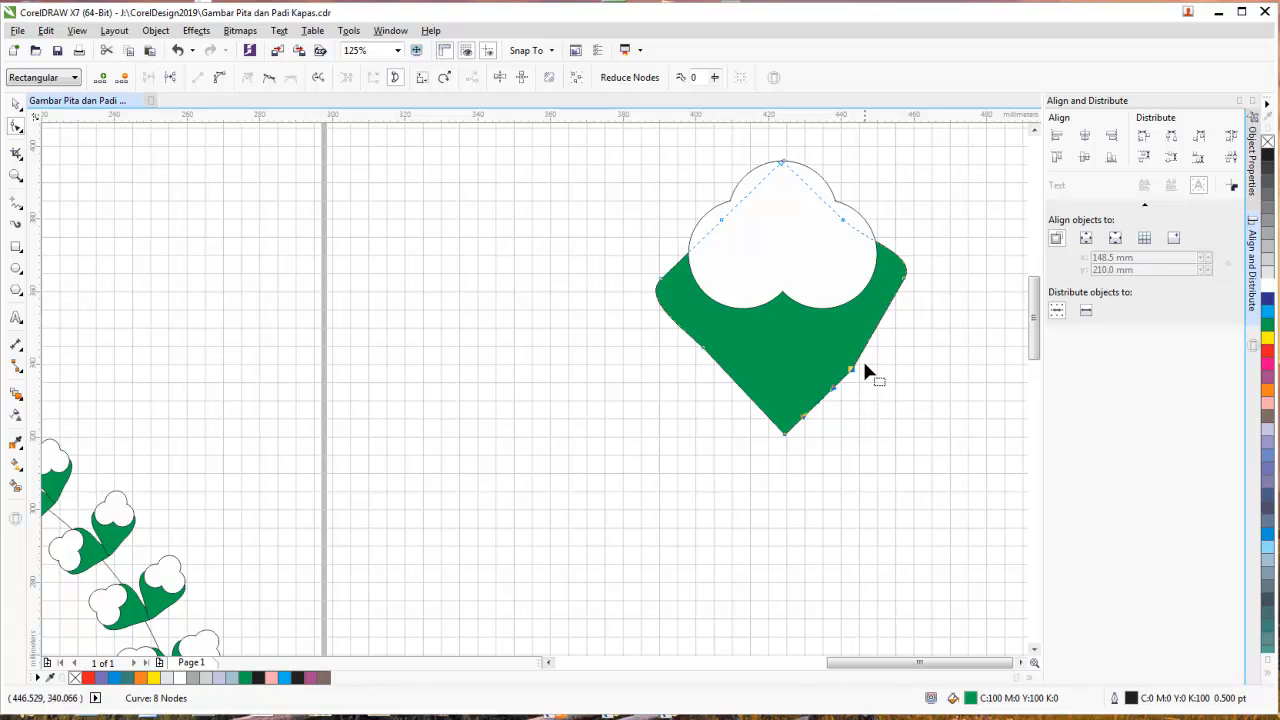
pyautogui.moveTo(786, 436); pyautogui.dragTo(796, 466)
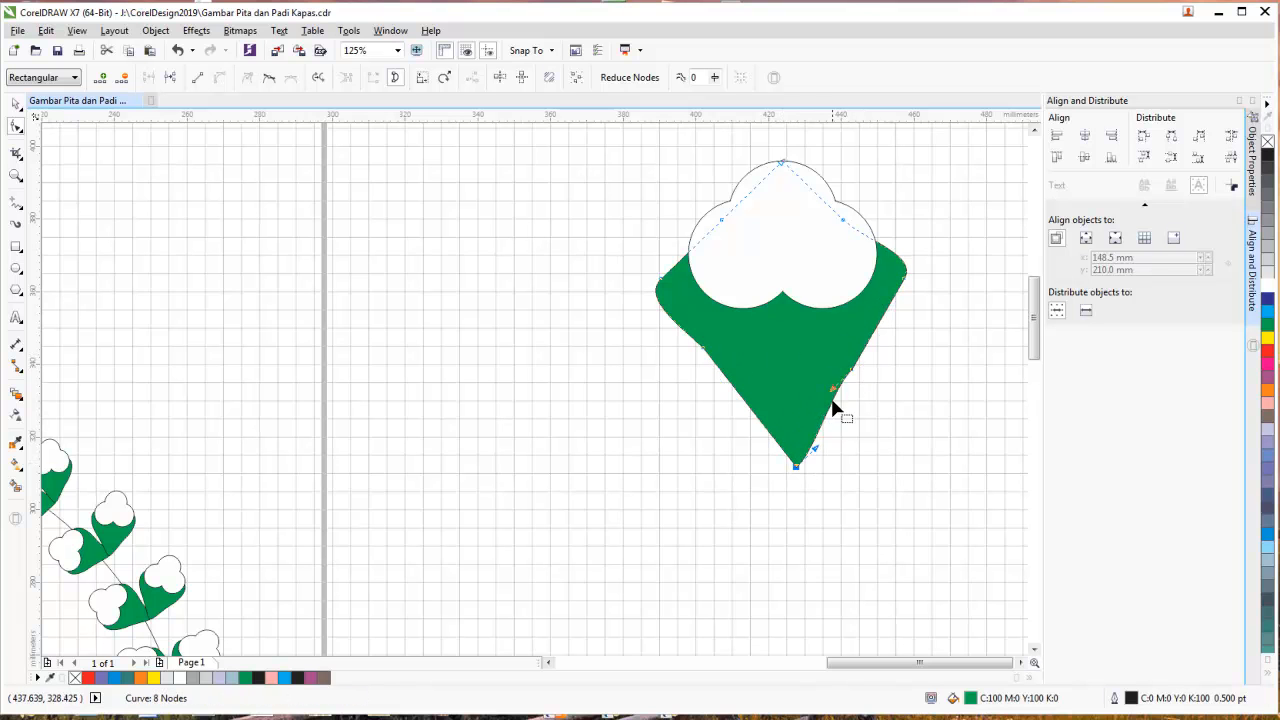
# - Delete the midpoint nodes on the calyx's lower right and lower left sides
pyautogui.doubleClick(853, 373)
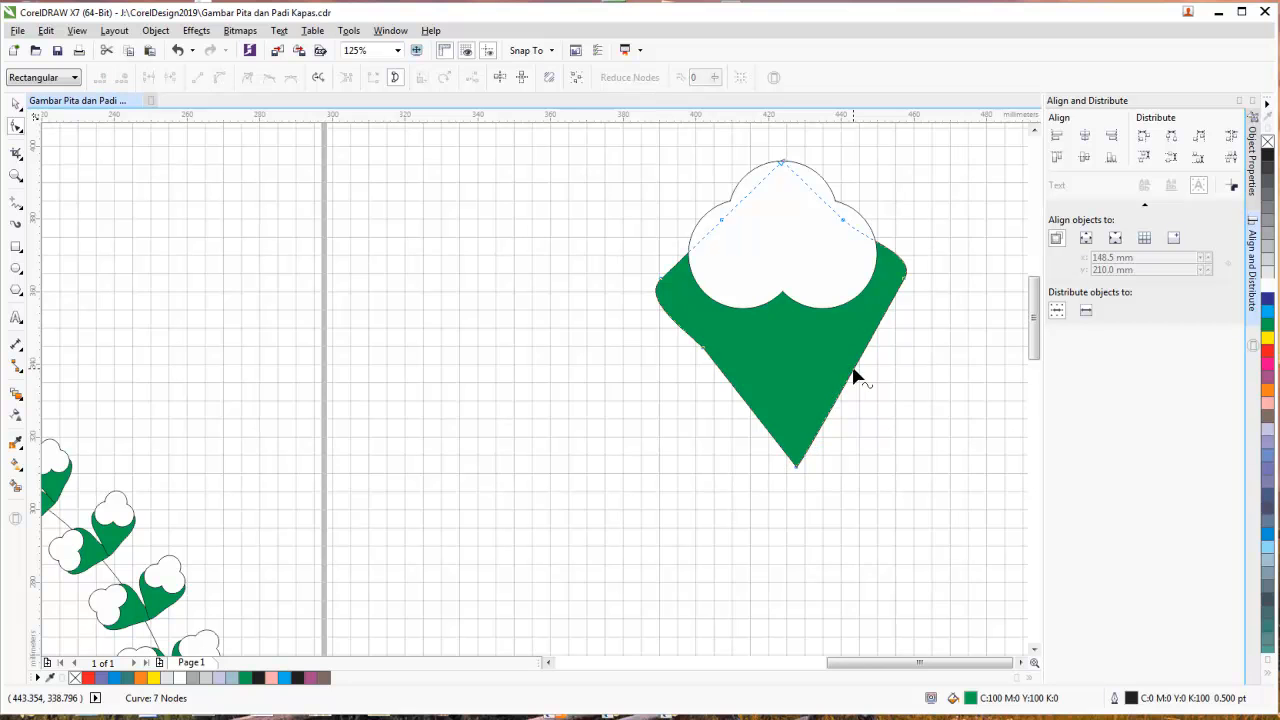
pyautogui.doubleClick(703, 350)
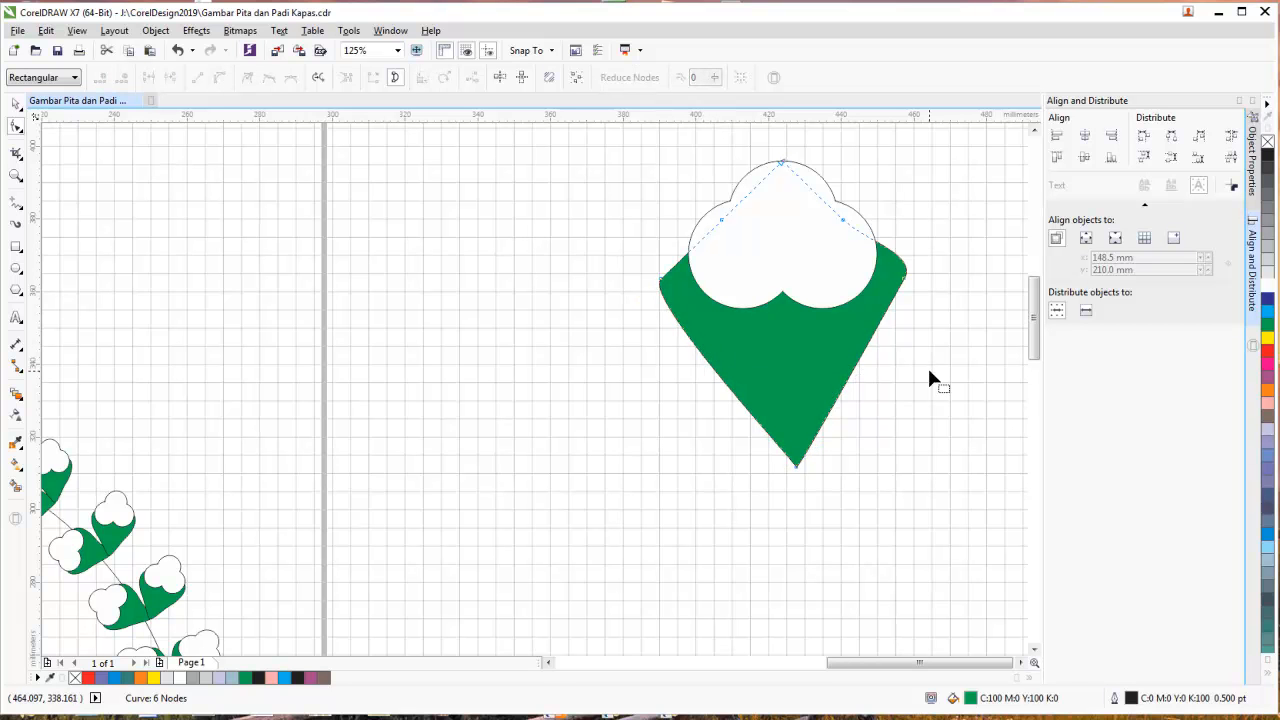
pyautogui.click(15, 105)
pyautogui.click(450, 250)
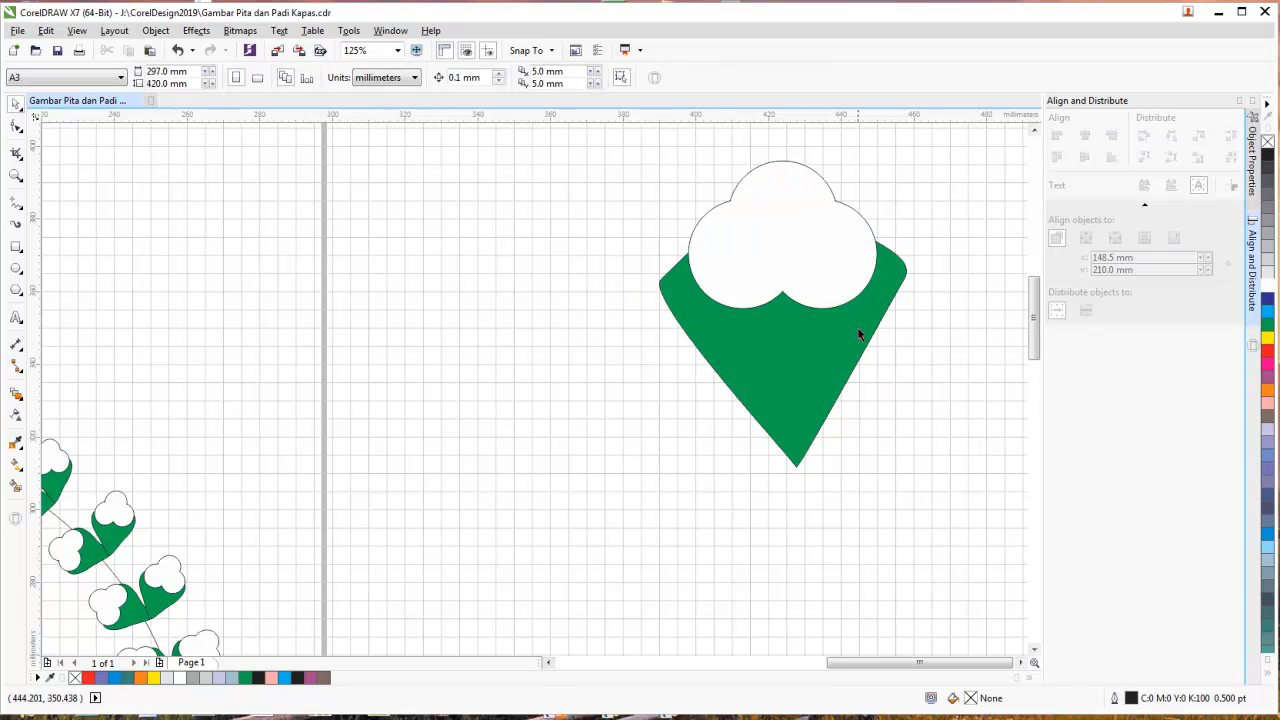
# - Group the white top with the green calyx and scale the boll down proportionally to 44%
pyautogui.scroll(-1, 858, 328)
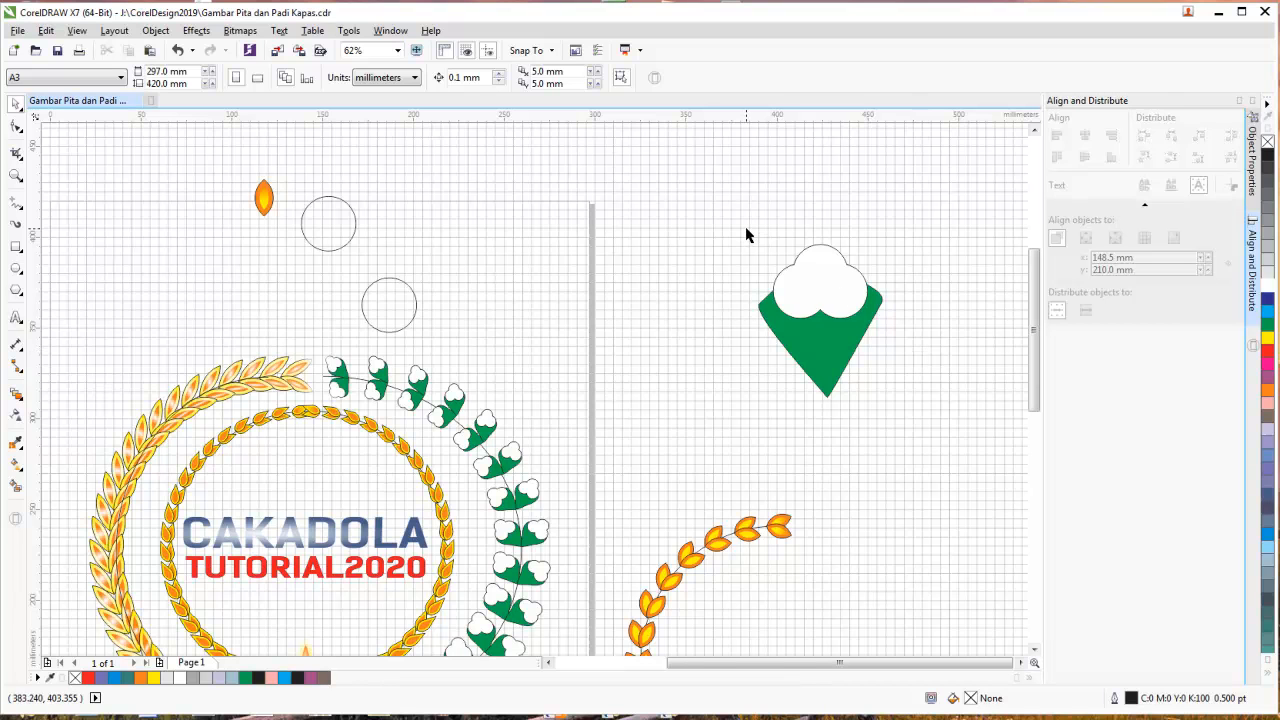
pyautogui.moveTo(874, 366); pyautogui.dragTo(950, 445)
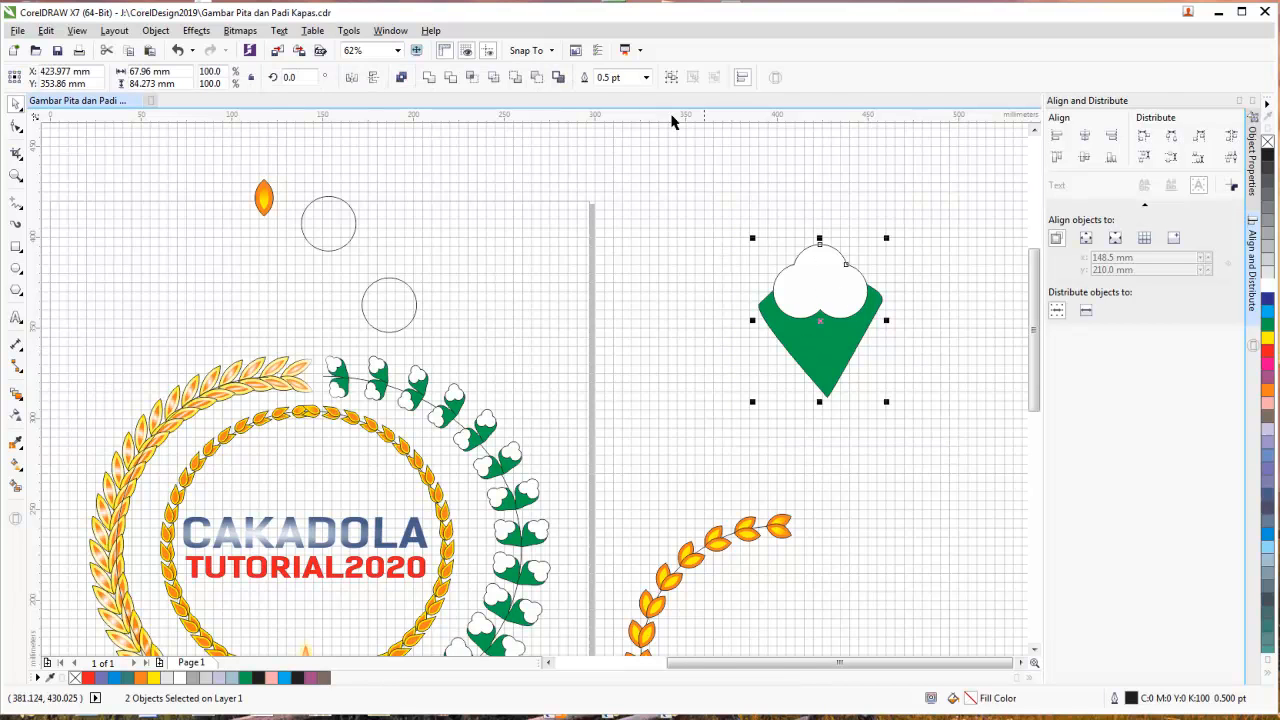
pyautogui.click(671, 77)
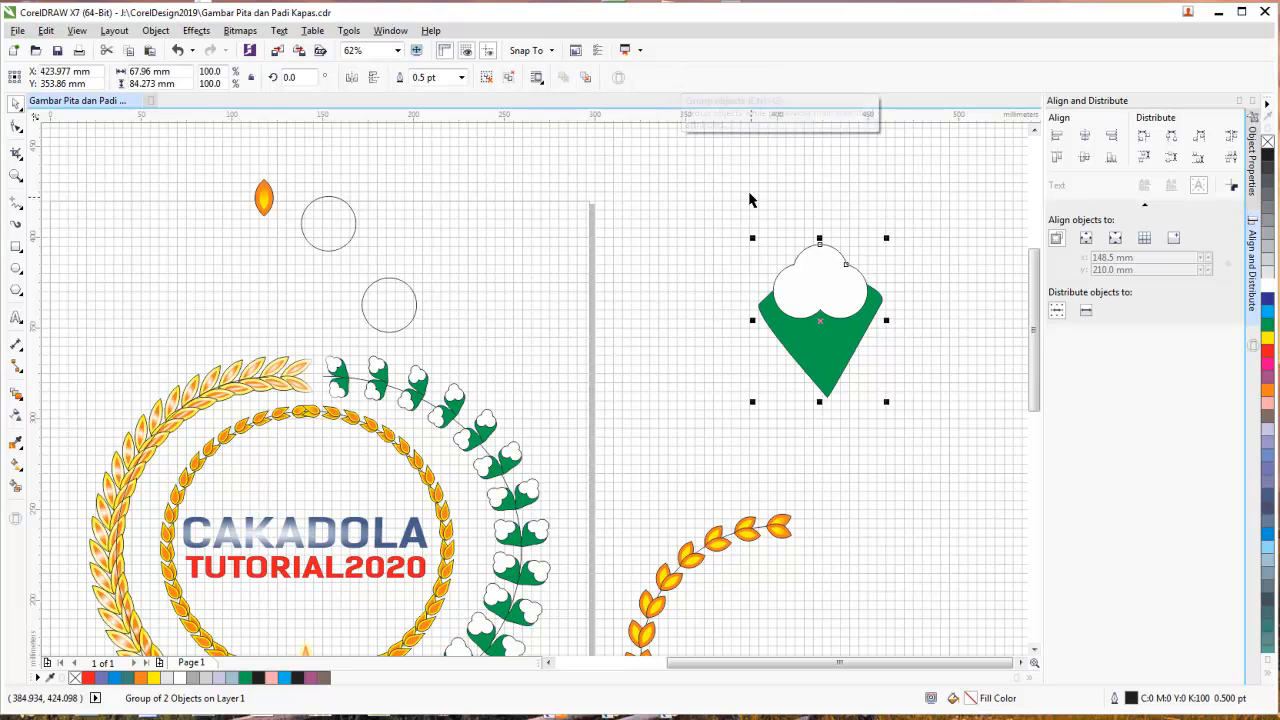
pyautogui.moveTo(889, 402); pyautogui.dragTo(820, 317)
pyautogui.click(829, 314)
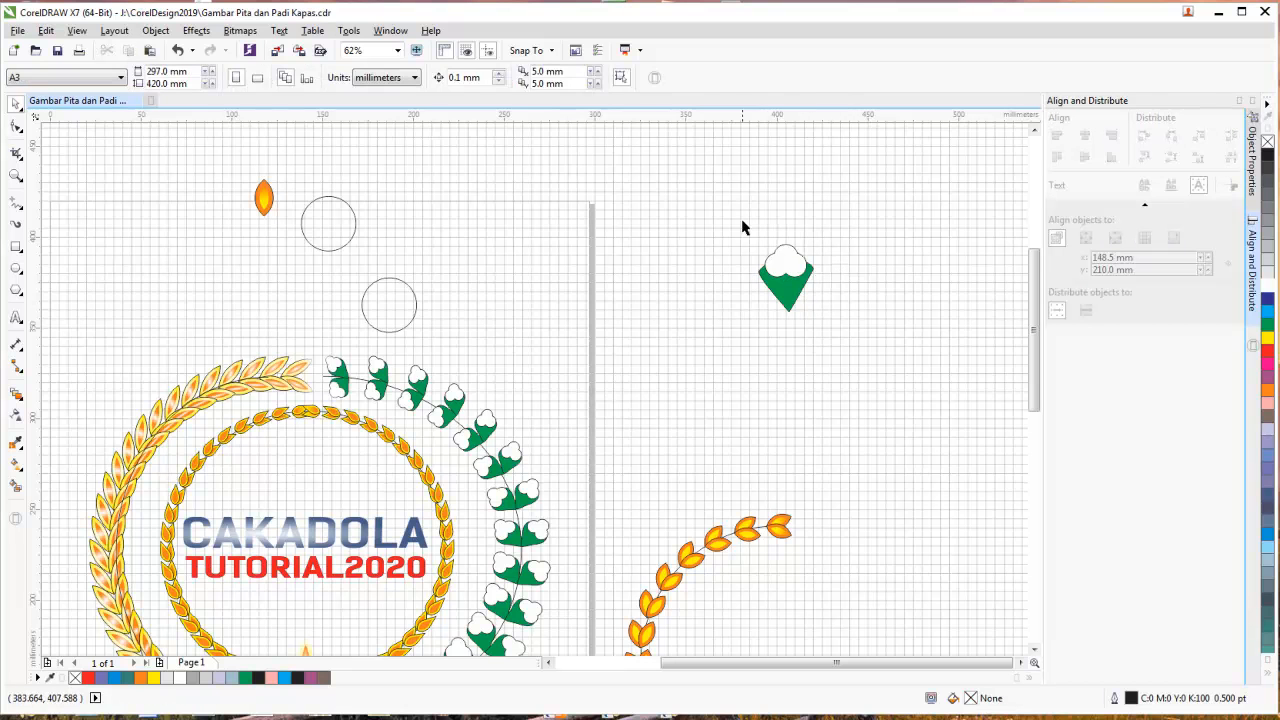
# - Ungroup the scaled cotton boll so the green calyx can be edited separately
pyautogui.moveTo(735, 226); pyautogui.dragTo(840, 333)
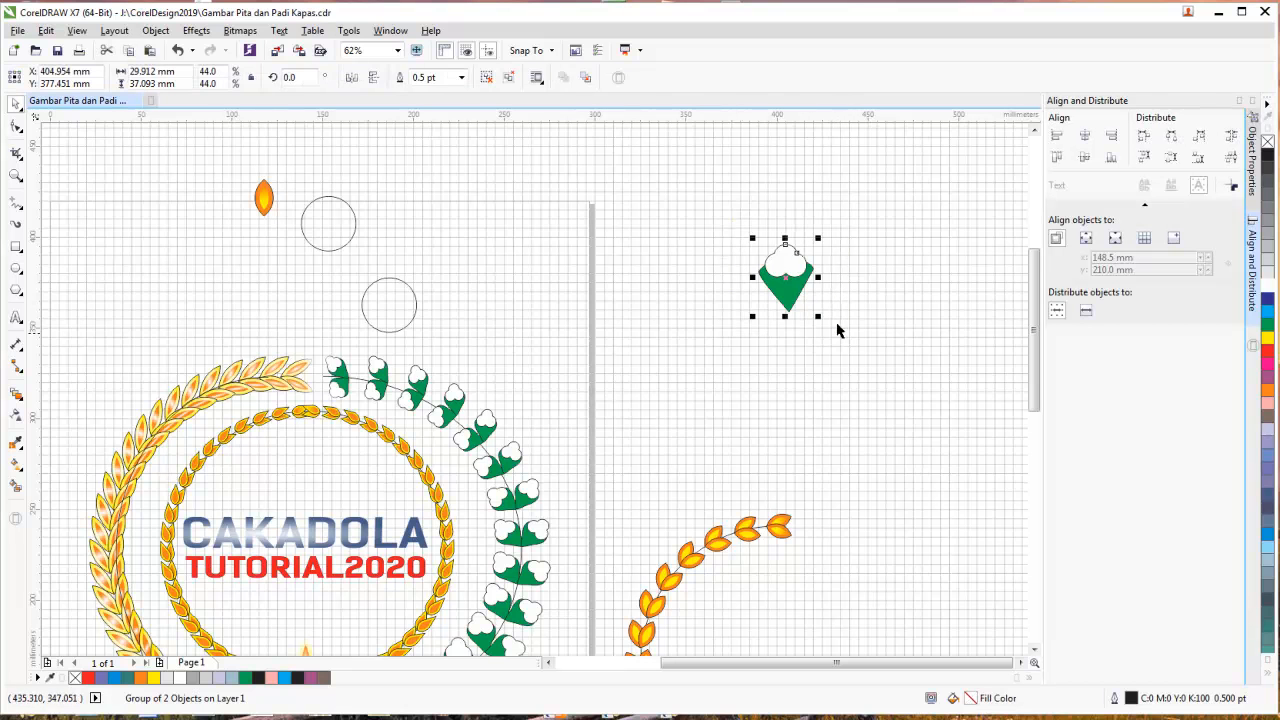
pyautogui.scroll(4, 845, 298)
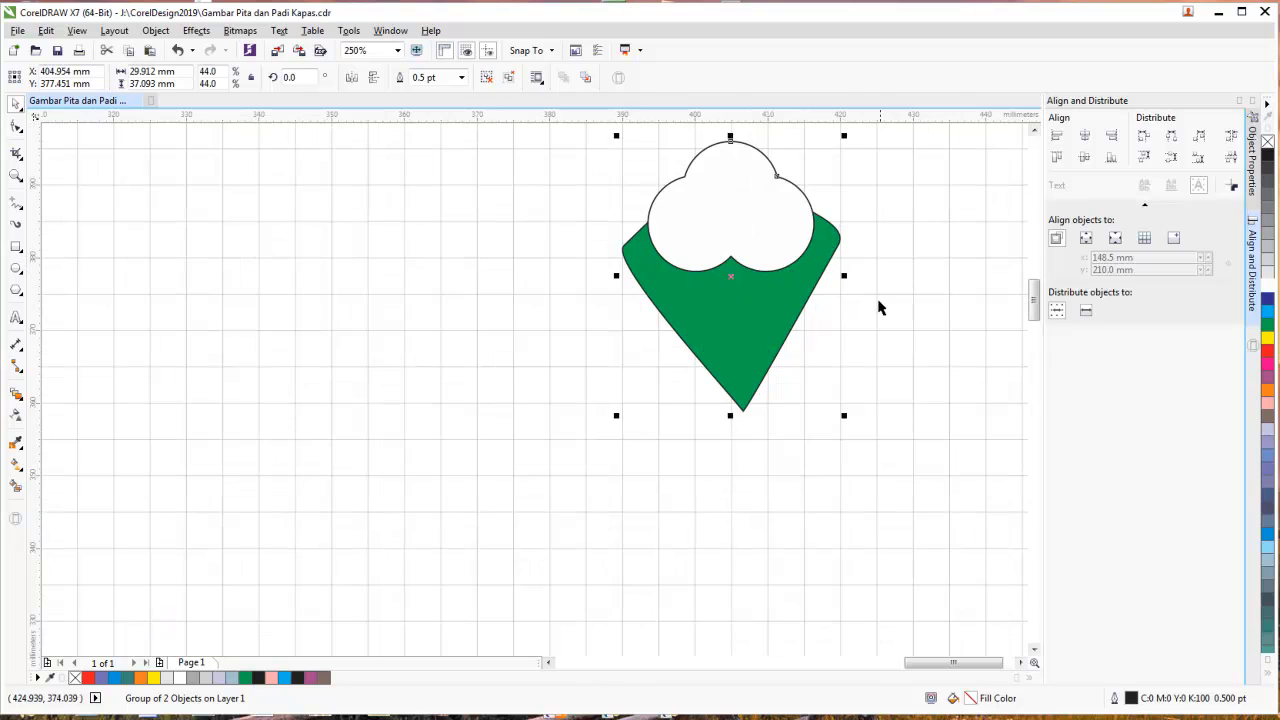
pyautogui.click(860, 304)
pyautogui.click(811, 303)
pyautogui.click(16, 125)
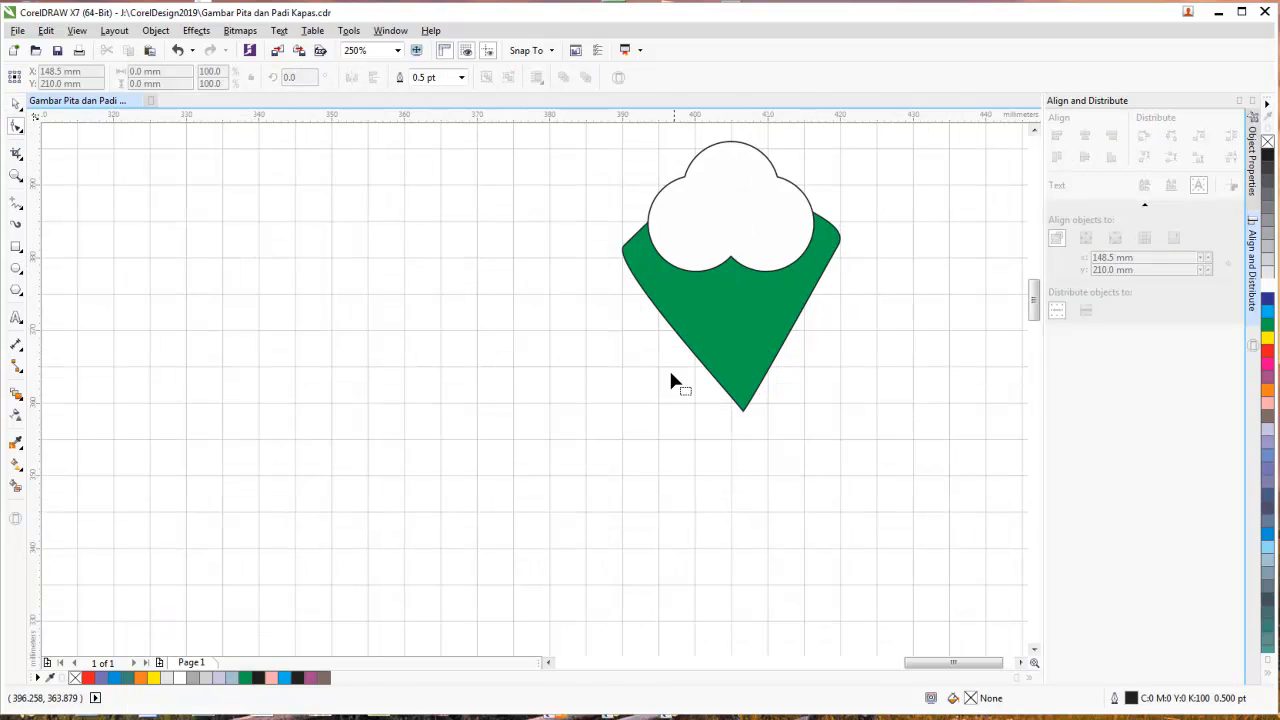
pyautogui.click(16, 104)
pyautogui.click(680, 296)
pyautogui.rightClick(680, 292)
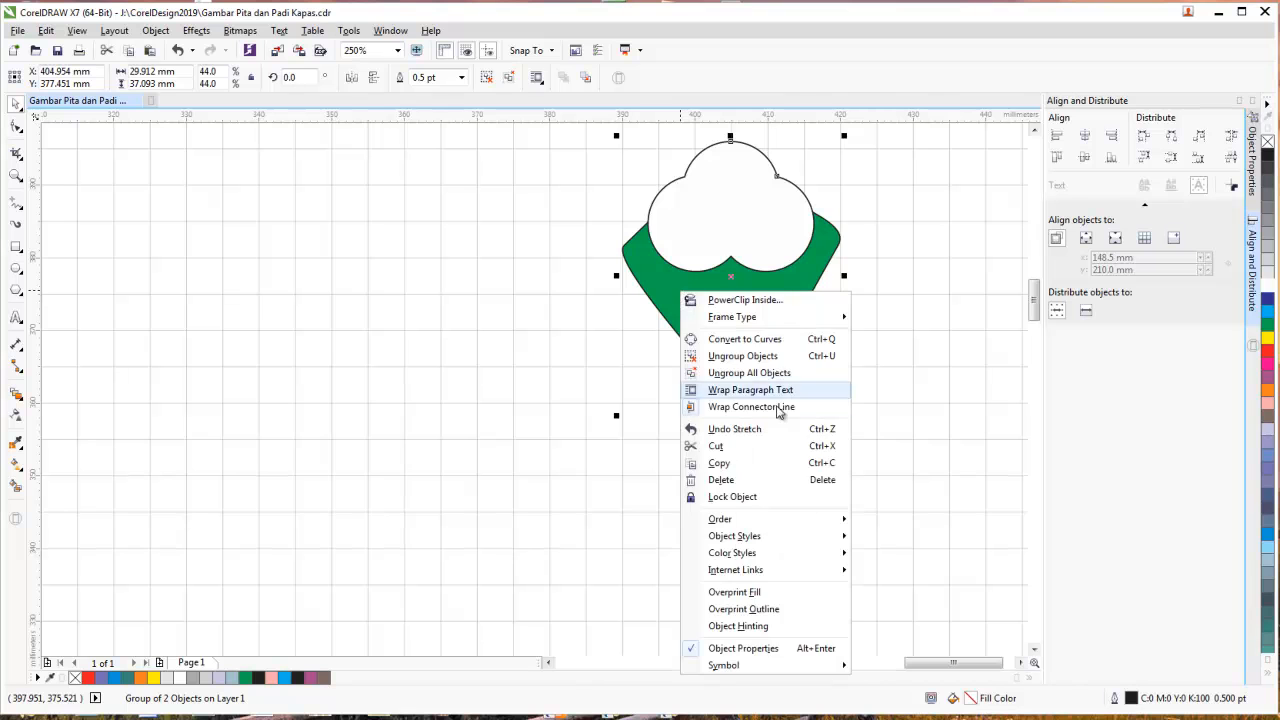
pyautogui.click(760, 356)
# - Bow the green calyx's lower left and lower right edges slightly outward with the Shape tool
pyautogui.click(677, 313)
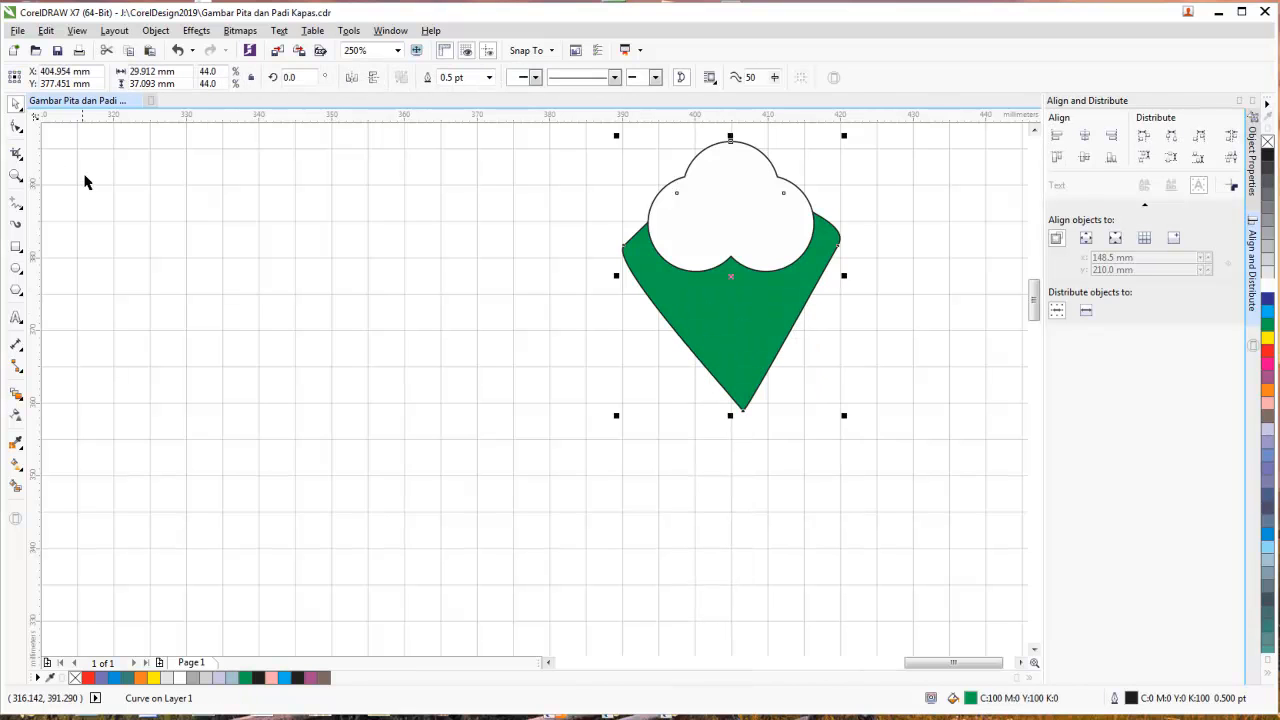
pyautogui.click(16, 126)
pyautogui.click(657, 316)
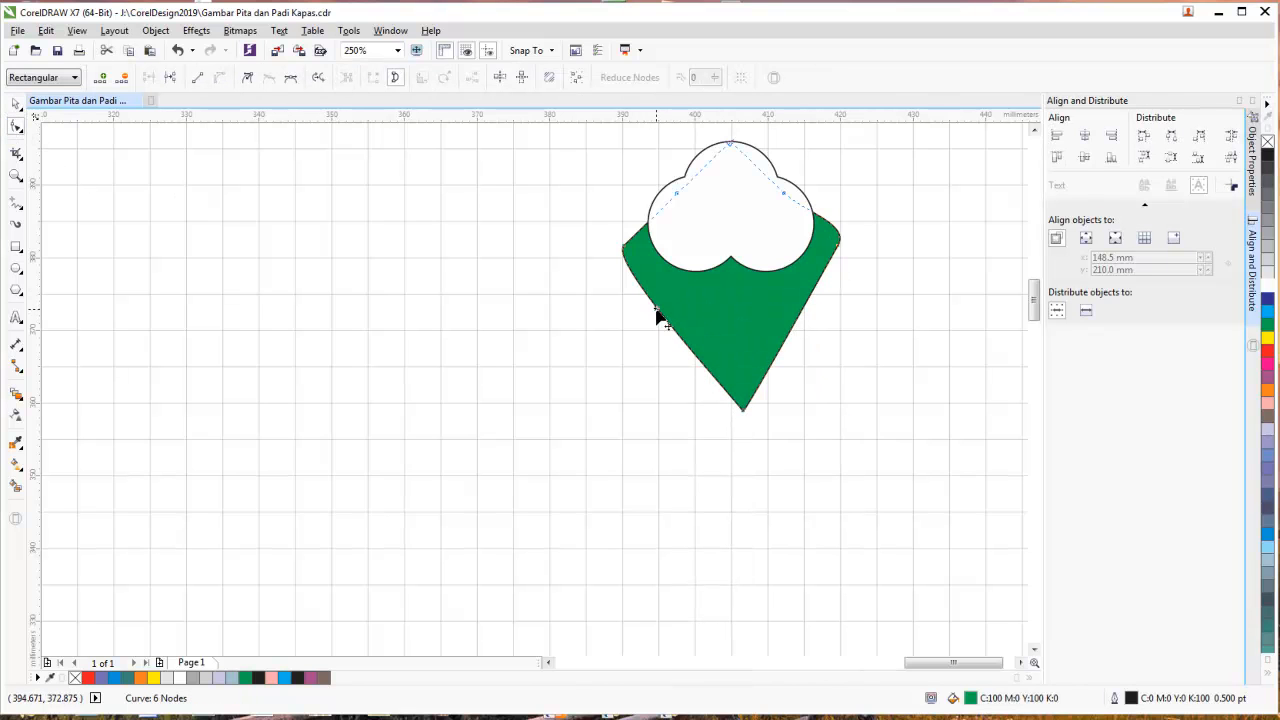
pyautogui.moveTo(657, 316); pyautogui.dragTo(656, 323)
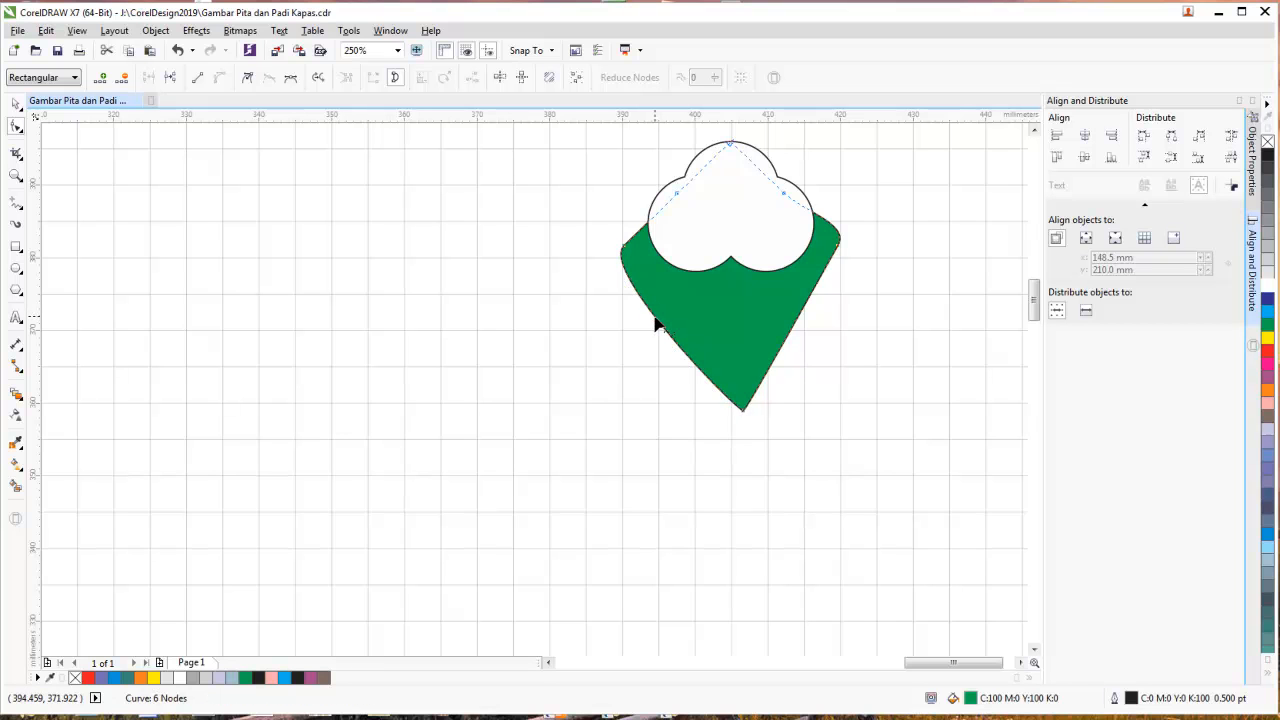
pyautogui.moveTo(807, 316); pyautogui.dragTo(817, 322)
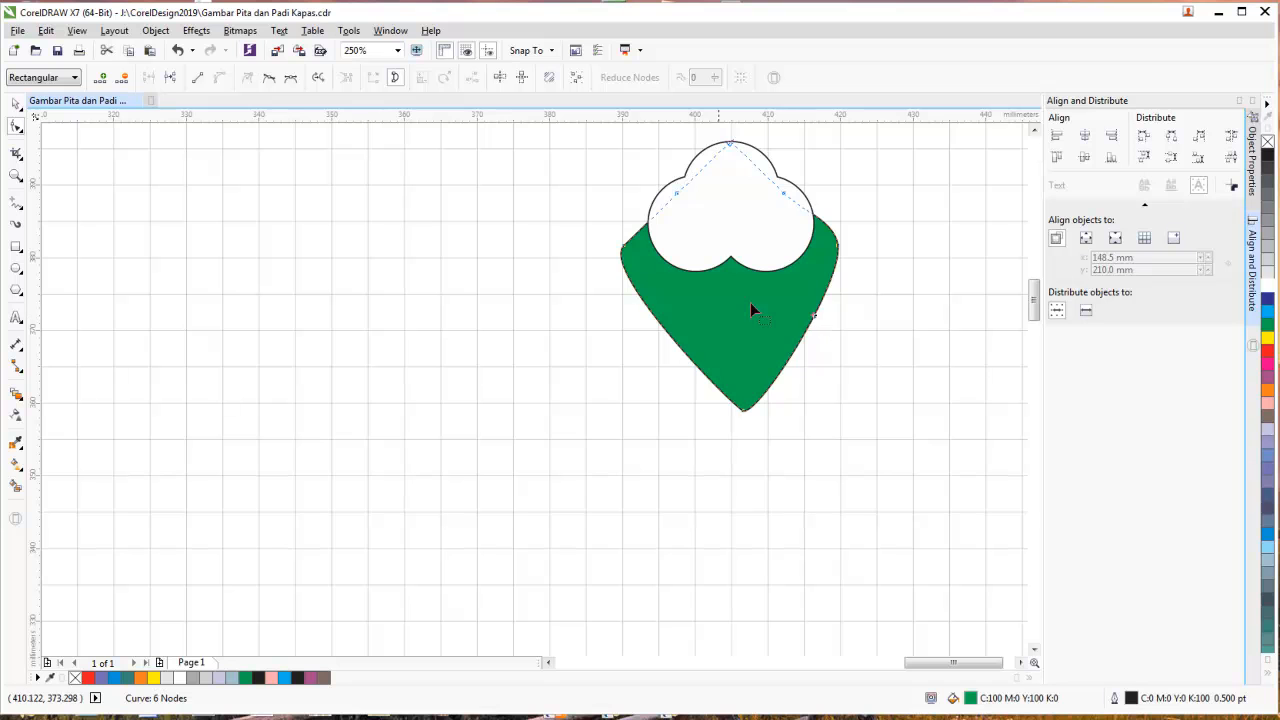
pyautogui.moveTo(652, 312); pyautogui.dragTo(651, 314)
pyautogui.press('space')
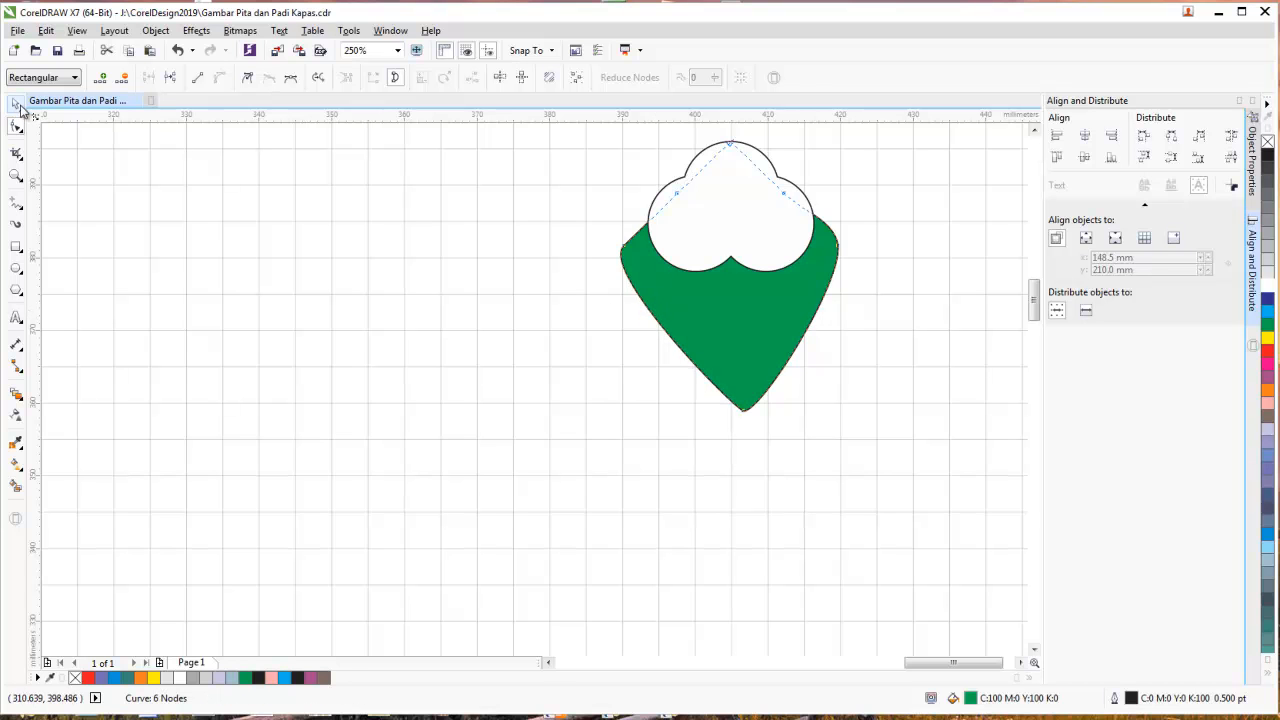
pyautogui.click(290, 217)
# - Group the white top and the reshaped green calyx into one cotton boll
pyautogui.scroll(-2, 754, 316)
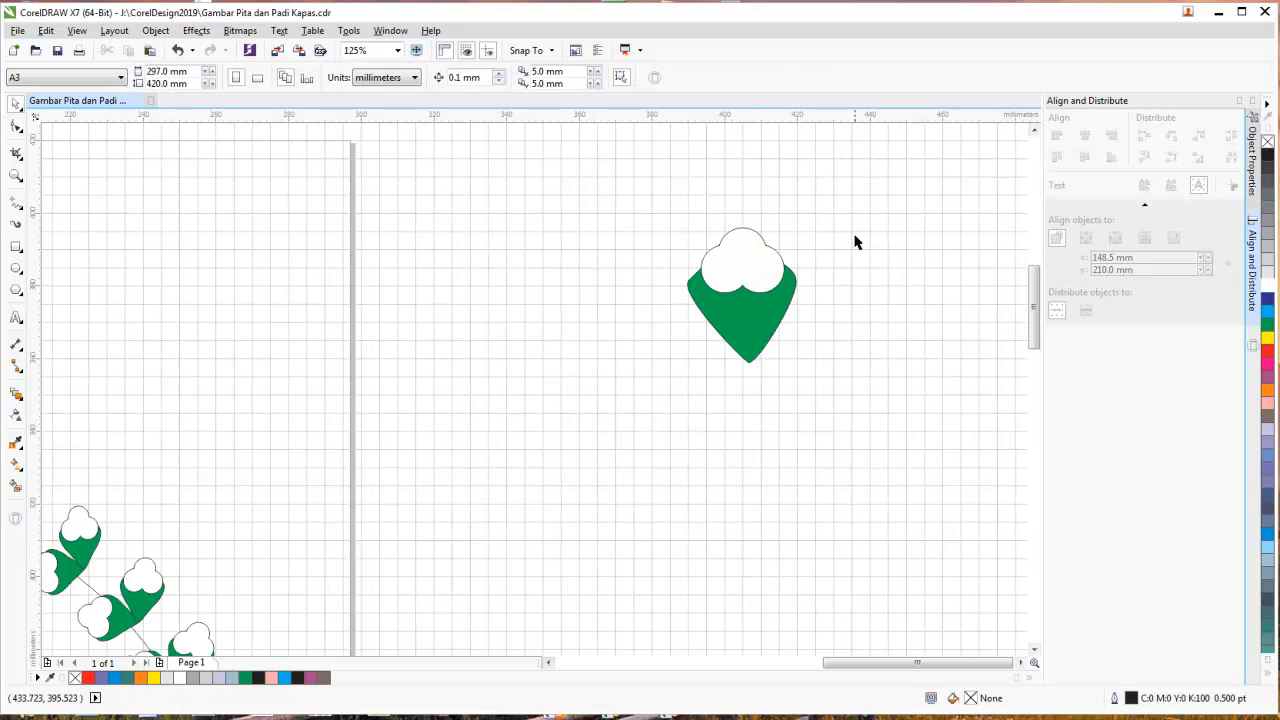
pyautogui.moveTo(641, 209); pyautogui.dragTo(857, 409)
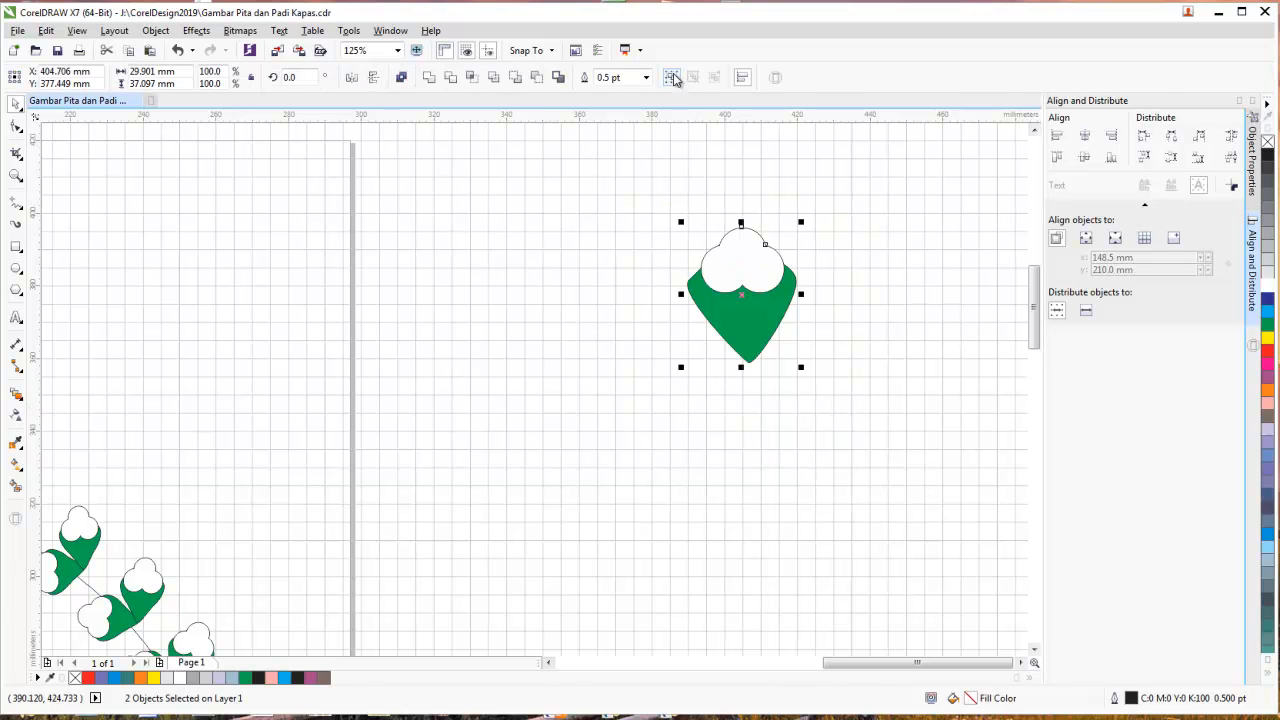
pyautogui.hotkey('ctrl', 'g')
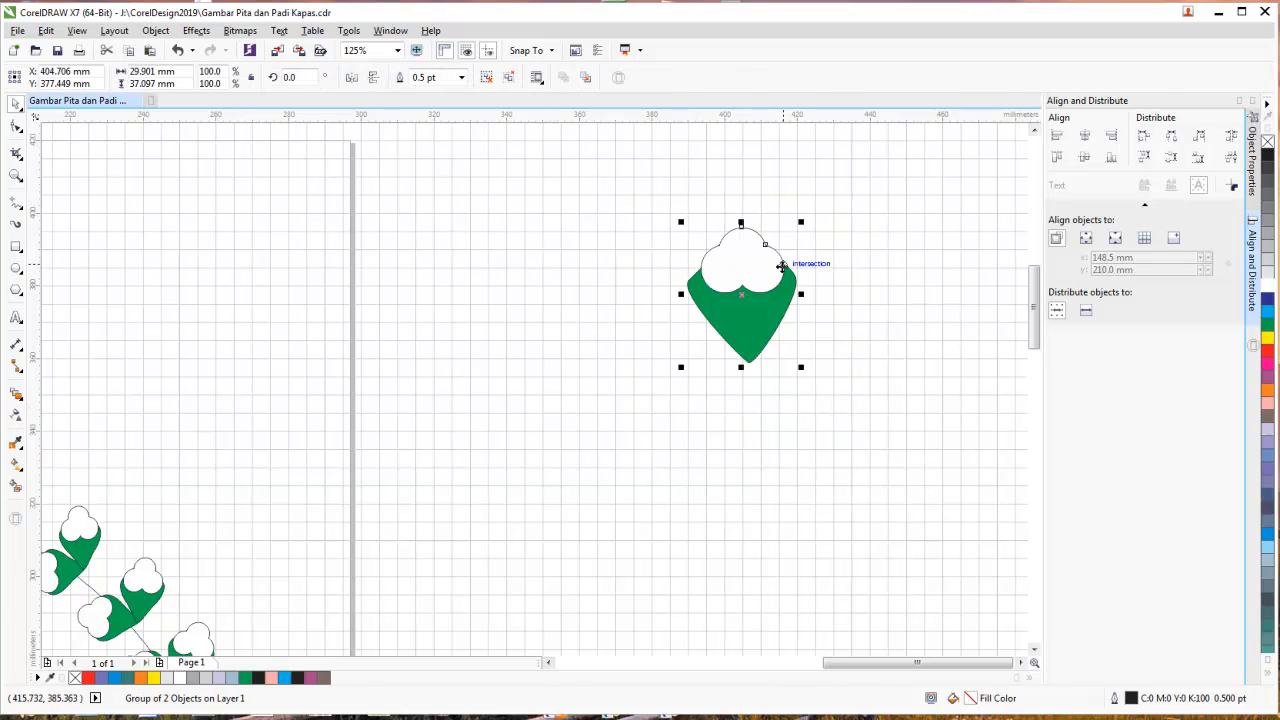
# - Duplicate the cotton boll and align the copy with the original by horizontal and vertical centres
pyautogui.hotkey('ctrl', 'd')
pyautogui.moveTo(759, 259); pyautogui.dragTo(754, 273)
pyautogui.moveTo(645, 205); pyautogui.dragTo(845, 423)
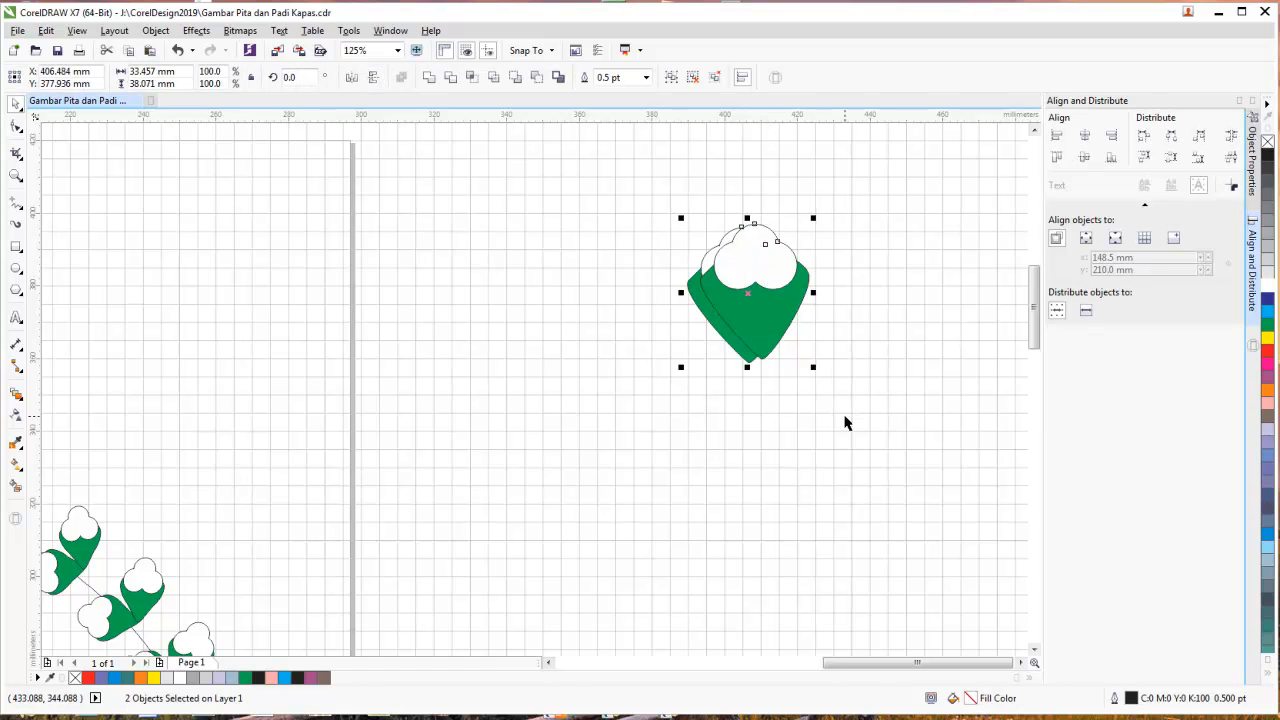
pyautogui.click(1084, 135)
pyautogui.click(1084, 157)
pyautogui.hotkey('ctrl', 'g')
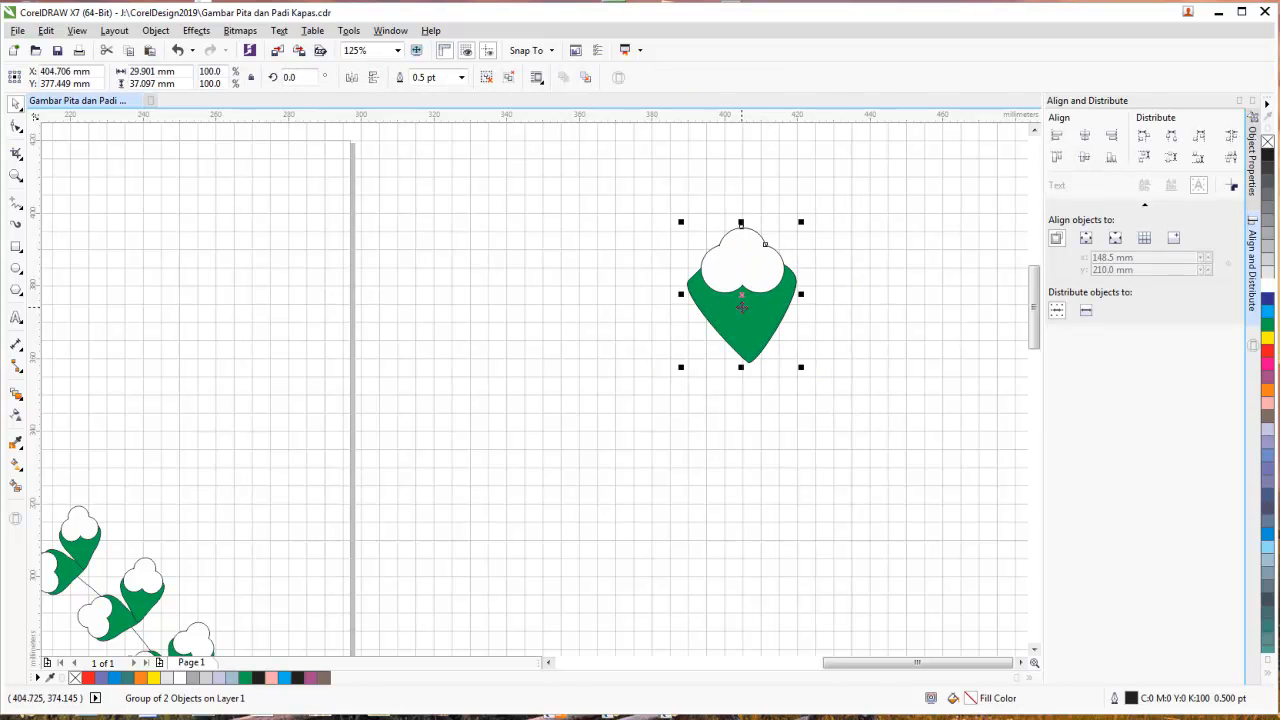
pyautogui.click(16, 125)
pyautogui.click(378, 255)
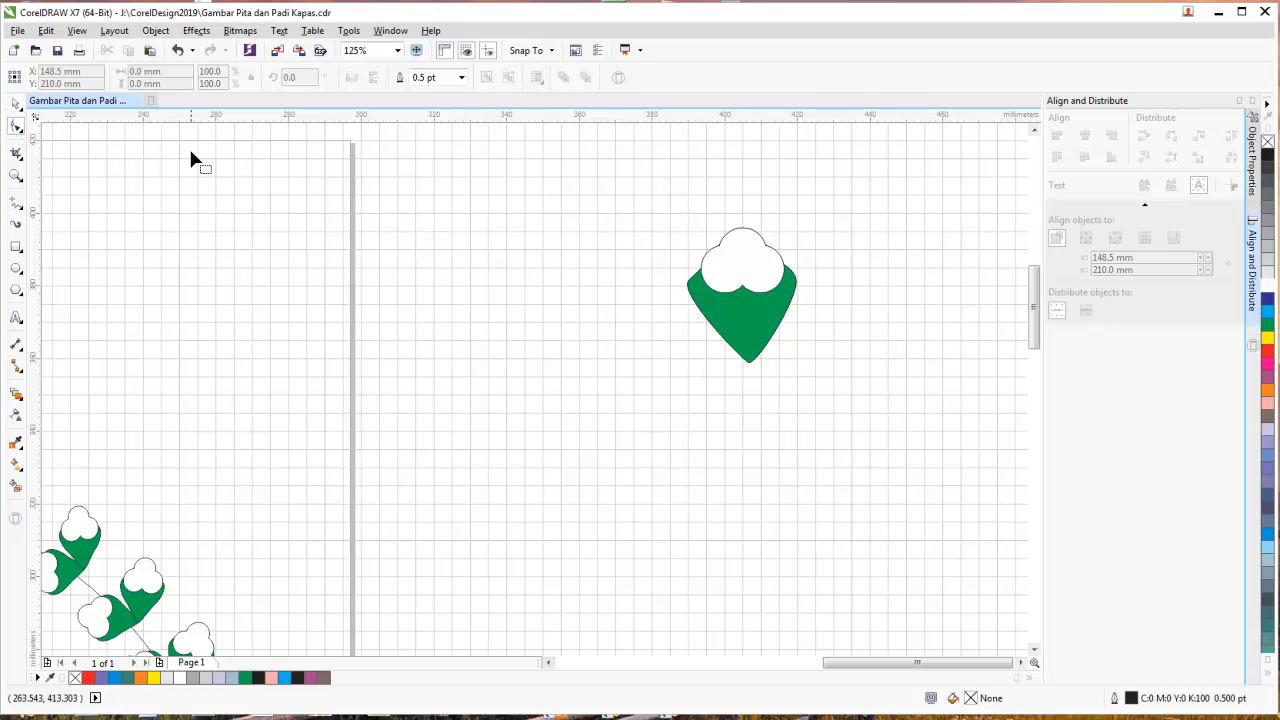
pyautogui.click(16, 103)
pyautogui.click(789, 315)
pyautogui.click(16, 125)
pyautogui.click(676, 320)
pyautogui.click(16, 103)
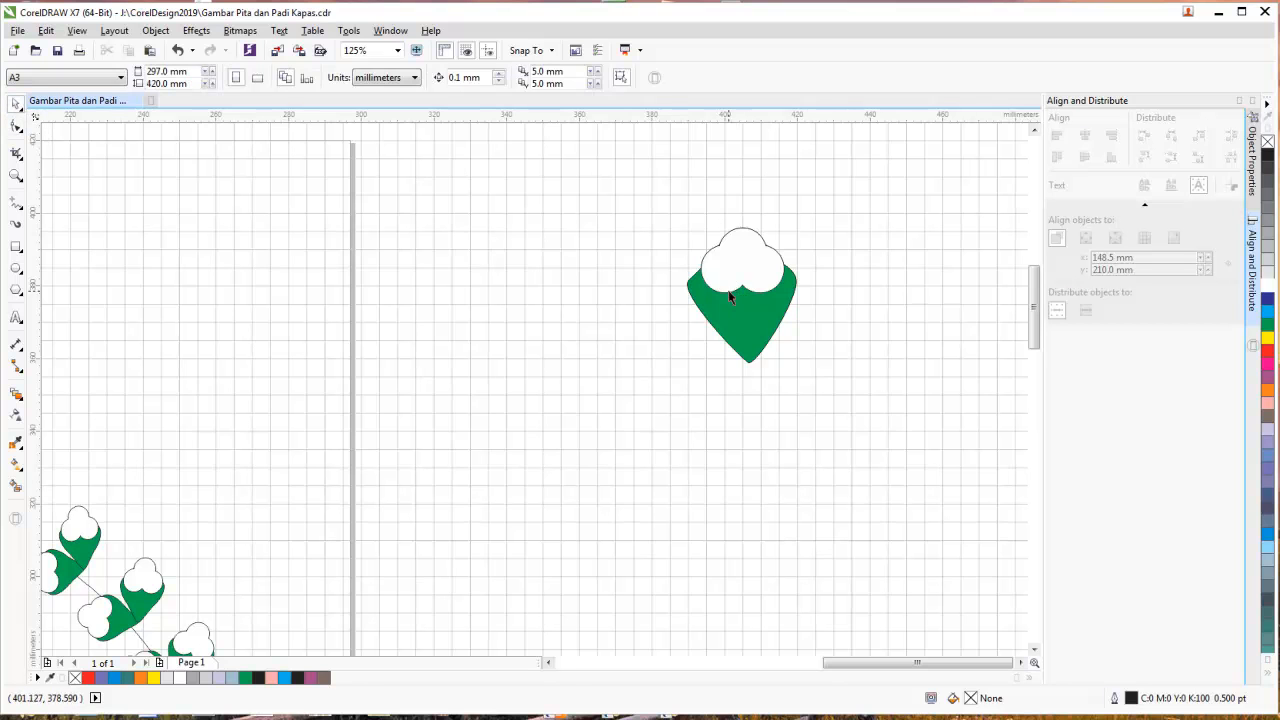
pyautogui.click(731, 288)
pyautogui.click(16, 125)
pyautogui.click(640, 347)
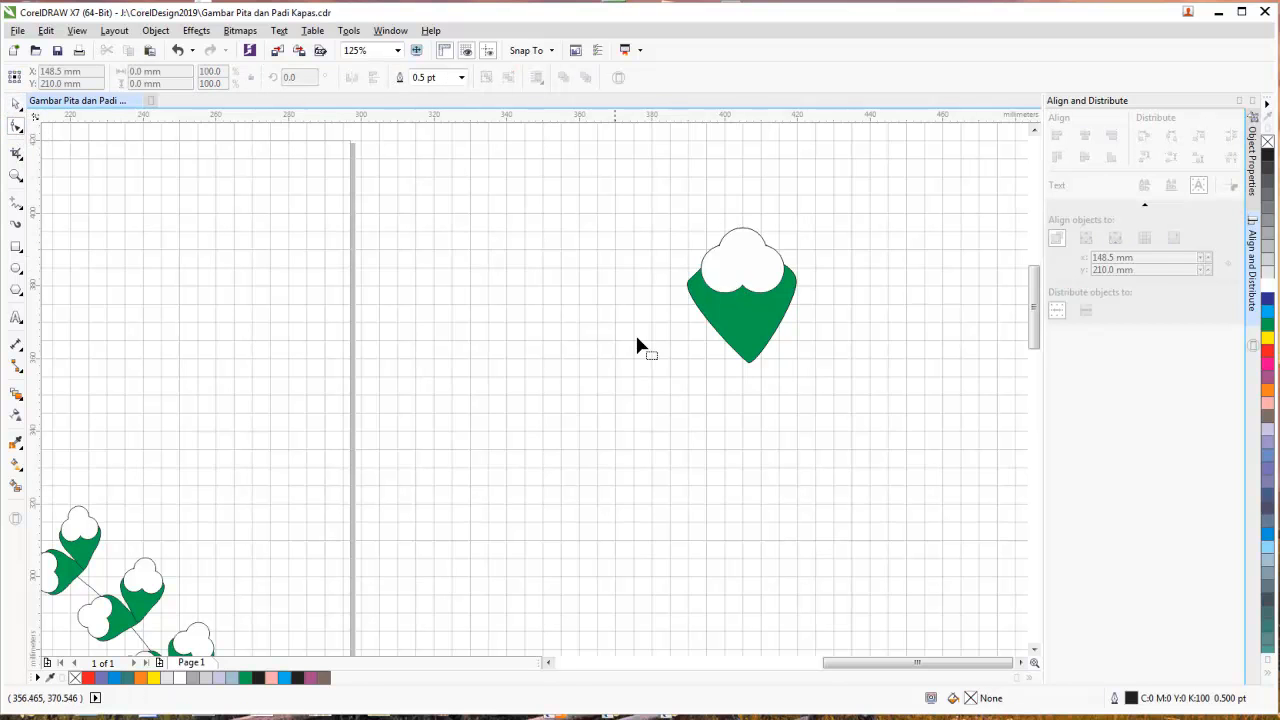
pyautogui.click(16, 103)
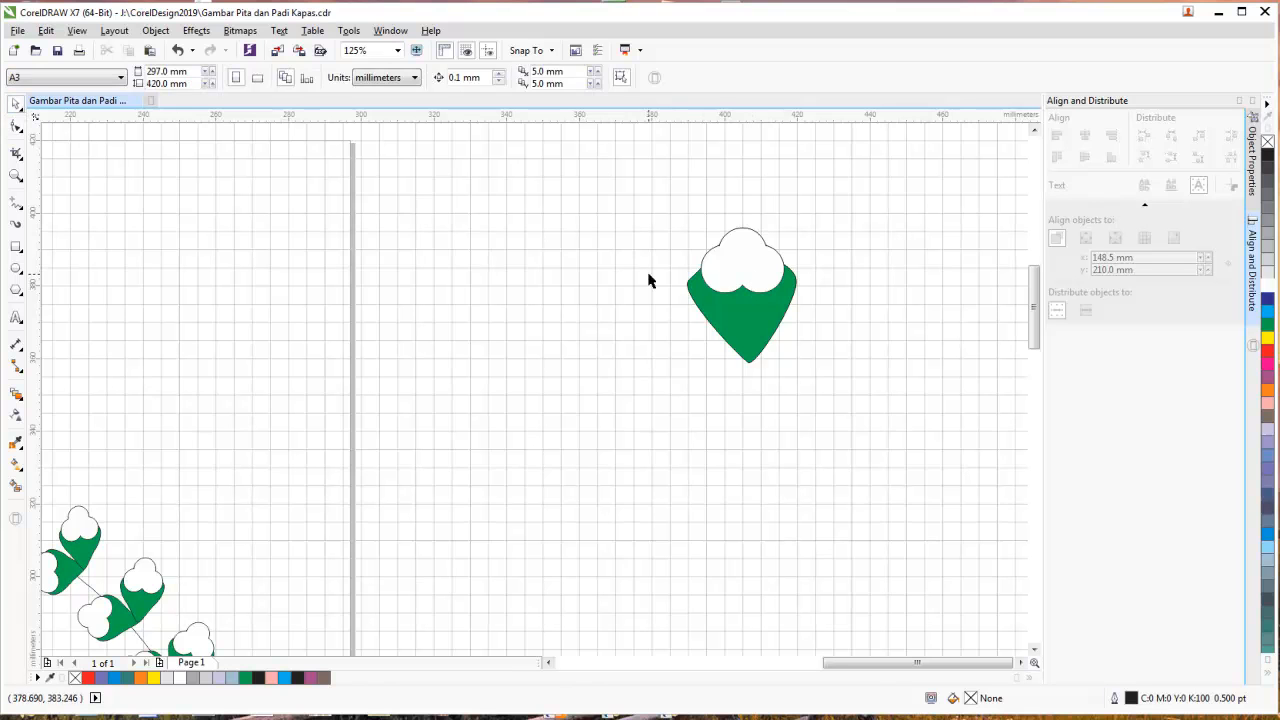
# - Move the boll copy's rotation centre to its bottom tip and rotate it clockwise until it lies beside the original
pyautogui.click(742, 290)
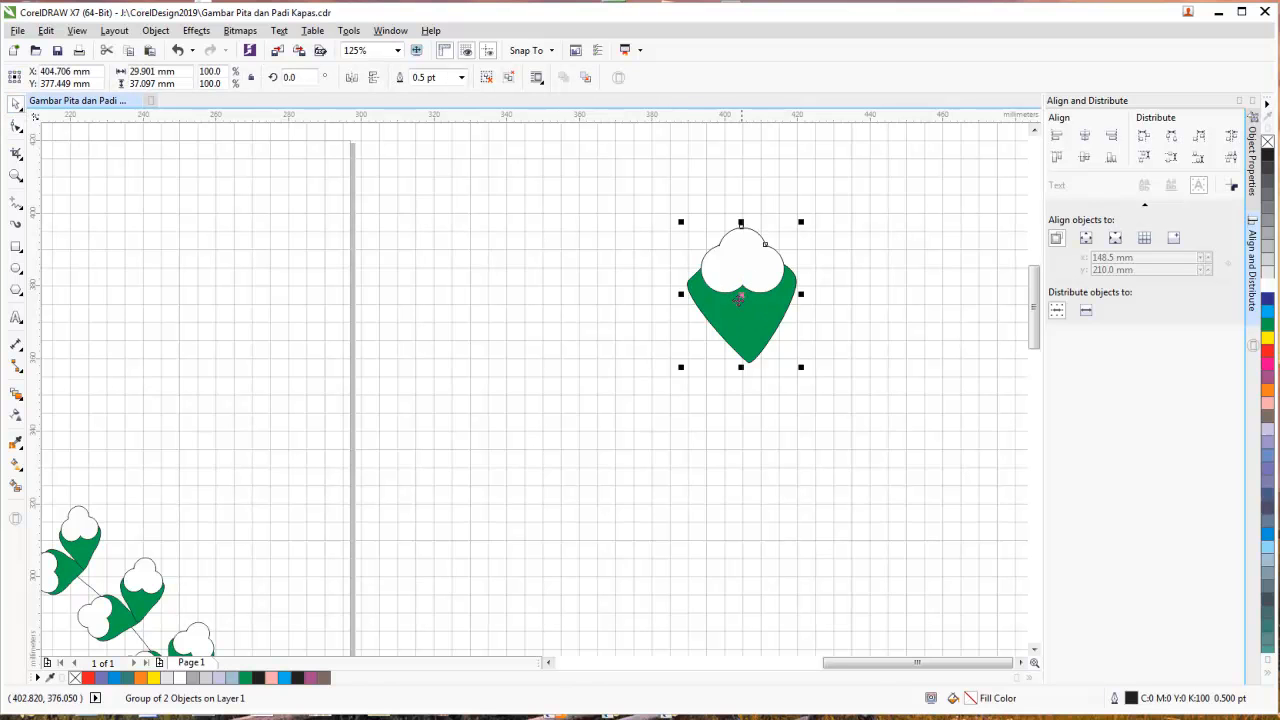
pyautogui.click(742, 295)
pyautogui.moveTo(742, 295); pyautogui.dragTo(748, 363)
pyautogui.moveTo(802, 222); pyautogui.dragTo(866, 277)
pyautogui.moveTo(838, 236); pyautogui.dragTo(889, 290)
pyautogui.click(91, 141)
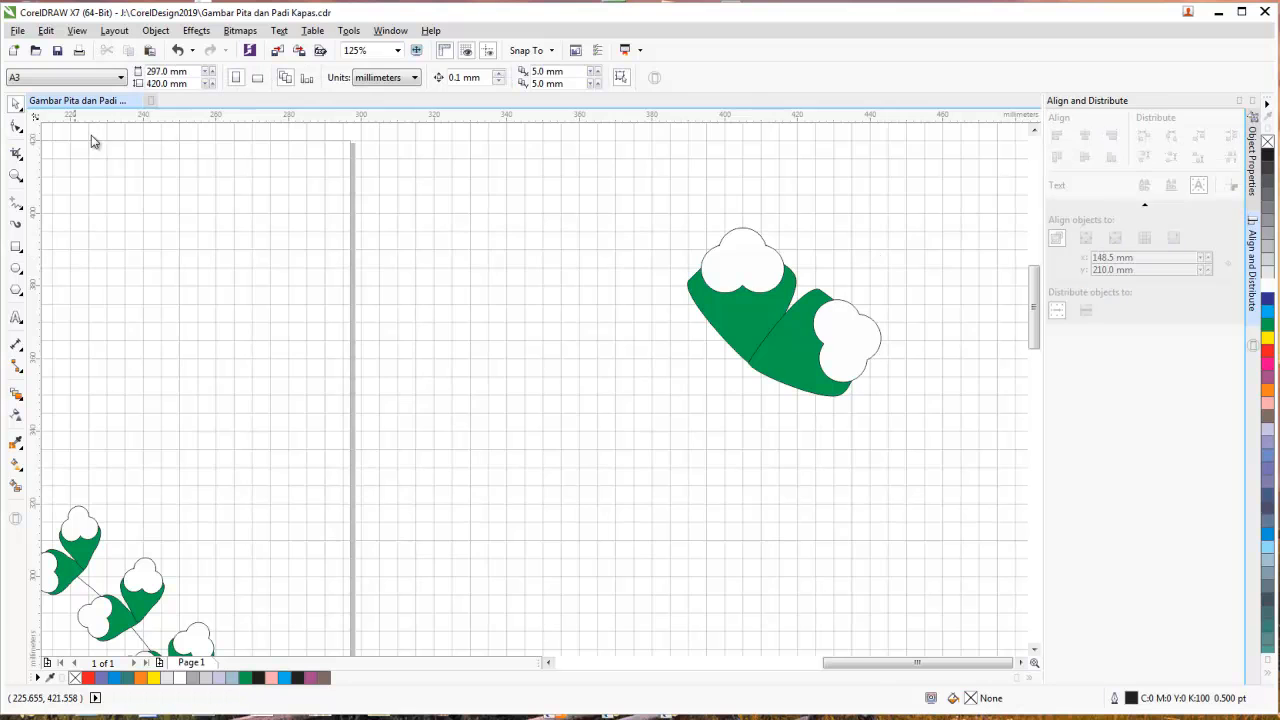
# - Group the two joined cotton bolls and scale the pair down proportionally to 77%, about 41 mm wide
pyautogui.scroll(-2, 648, 368)
pyautogui.moveTo(704, 323); pyautogui.dragTo(826, 442)
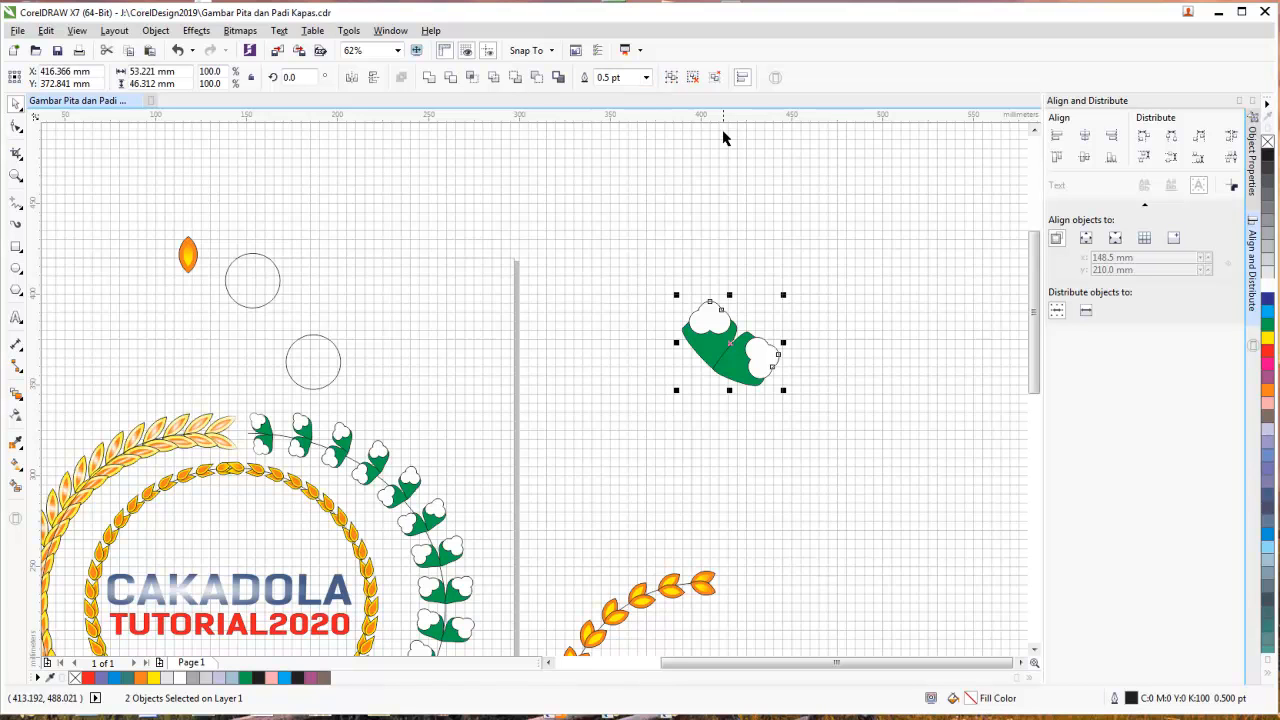
pyautogui.click(672, 77)
pyautogui.moveTo(676, 296); pyautogui.dragTo(803, 306)
pyautogui.moveTo(713, 391); pyautogui.dragTo(691, 410)
pyautogui.moveTo(799, 407); pyautogui.dragTo(787, 386)
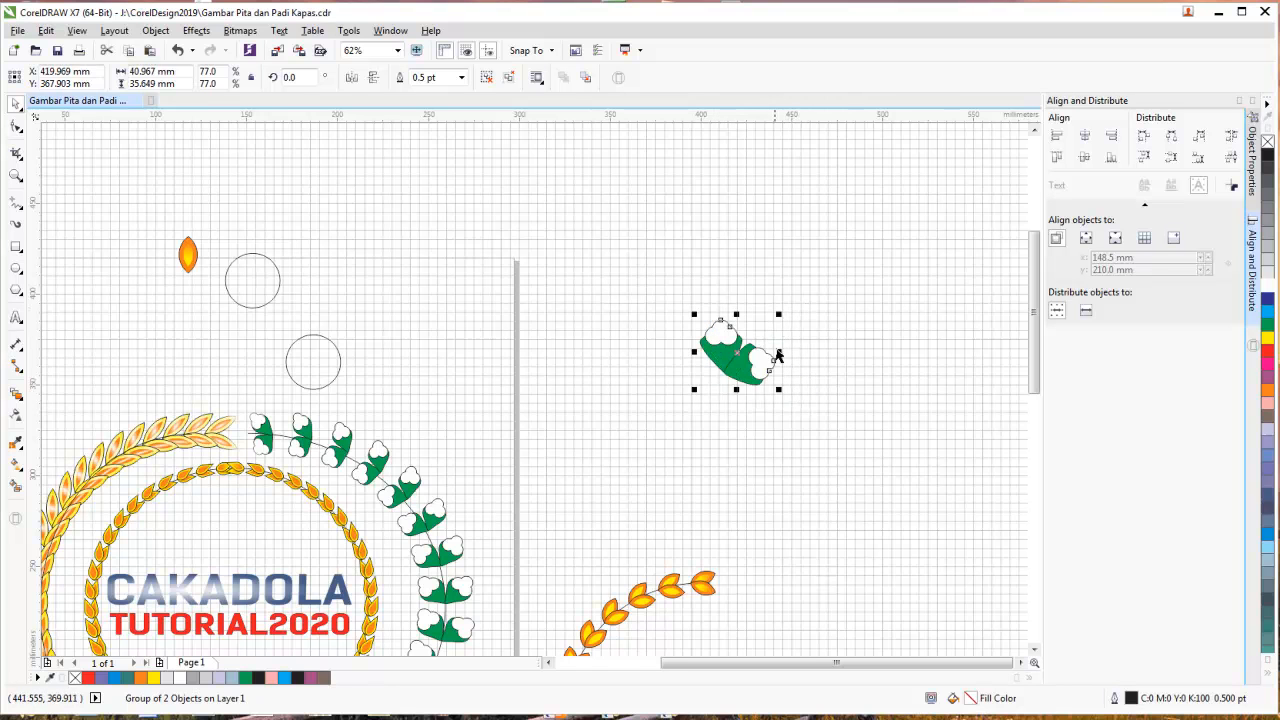
# - Enlarge the grouped boll pair proportionally to 87.6%, about 46.6 mm wide
pyautogui.scroll(2, 779, 355)
pyautogui.click(706, 366)
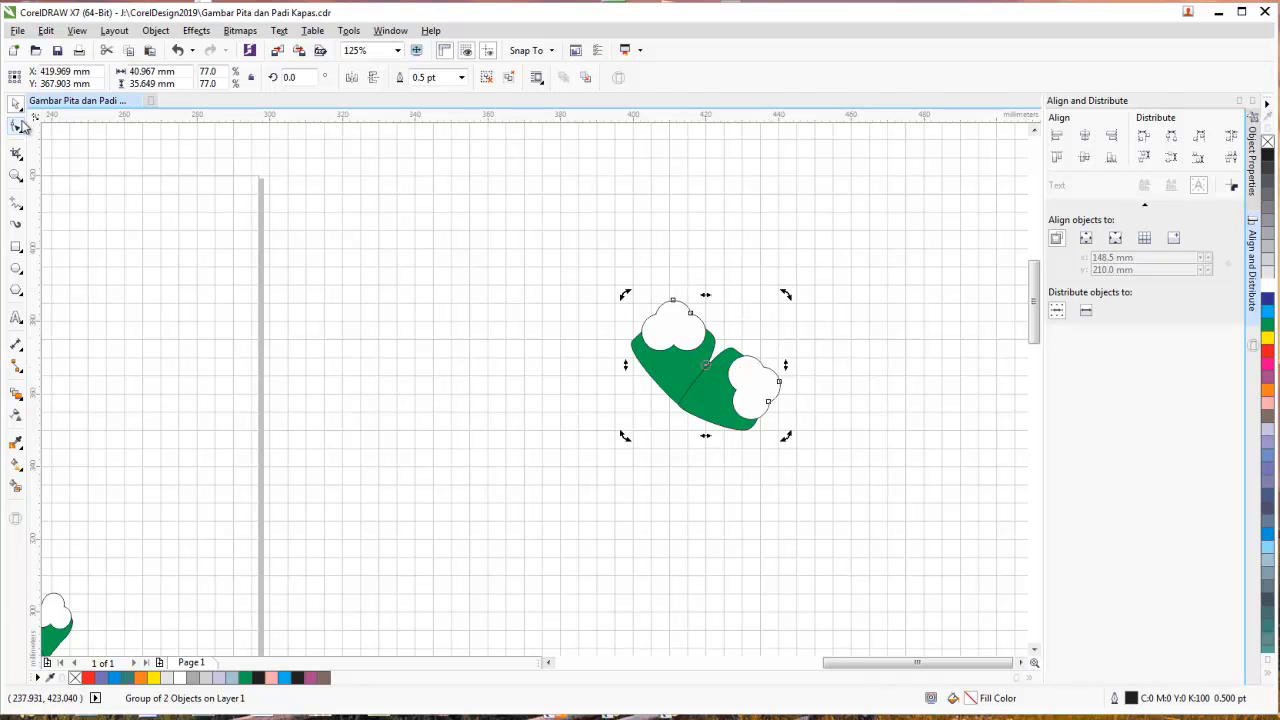
pyautogui.click(402, 278)
pyautogui.click(724, 364)
pyautogui.moveTo(782, 296); pyautogui.dragTo(806, 275)
pyautogui.scroll(-2, 802, 338)
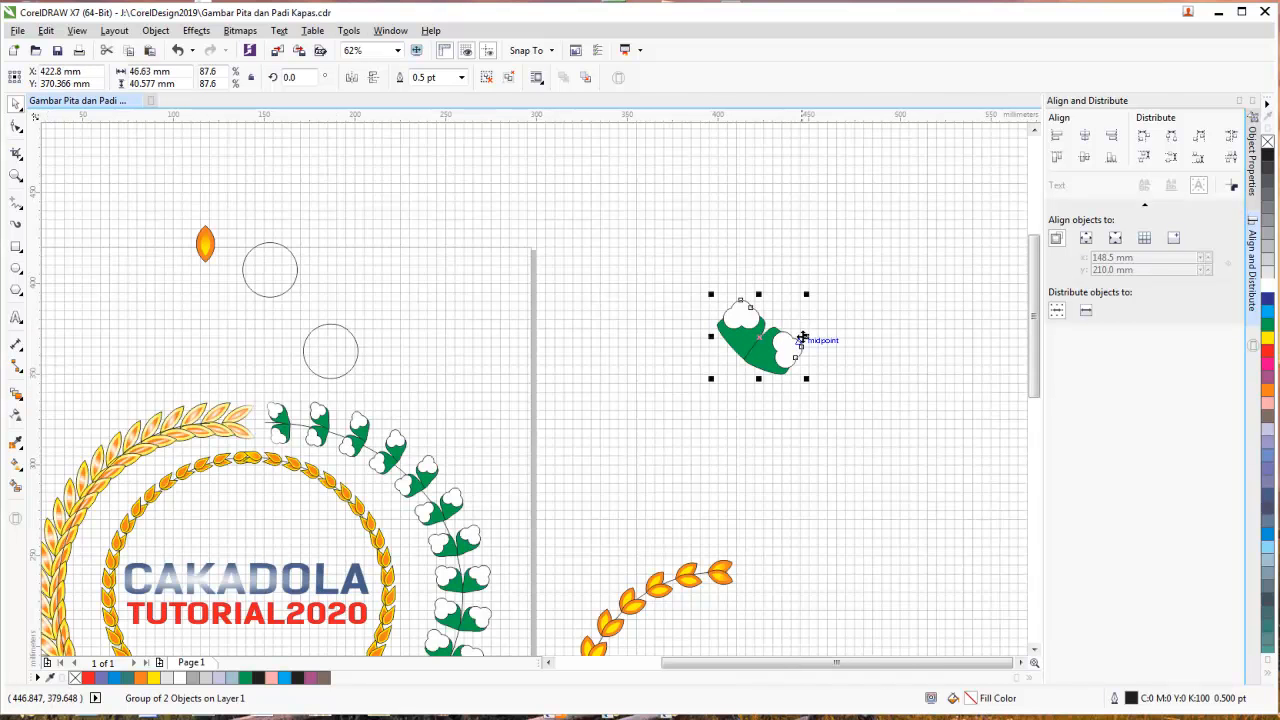
# - Draw a circle in the empty area beyond the small rice branch and set its size to 150 by 150 mm
pyautogui.moveTo(1038, 355); pyautogui.dragTo(1041, 391)
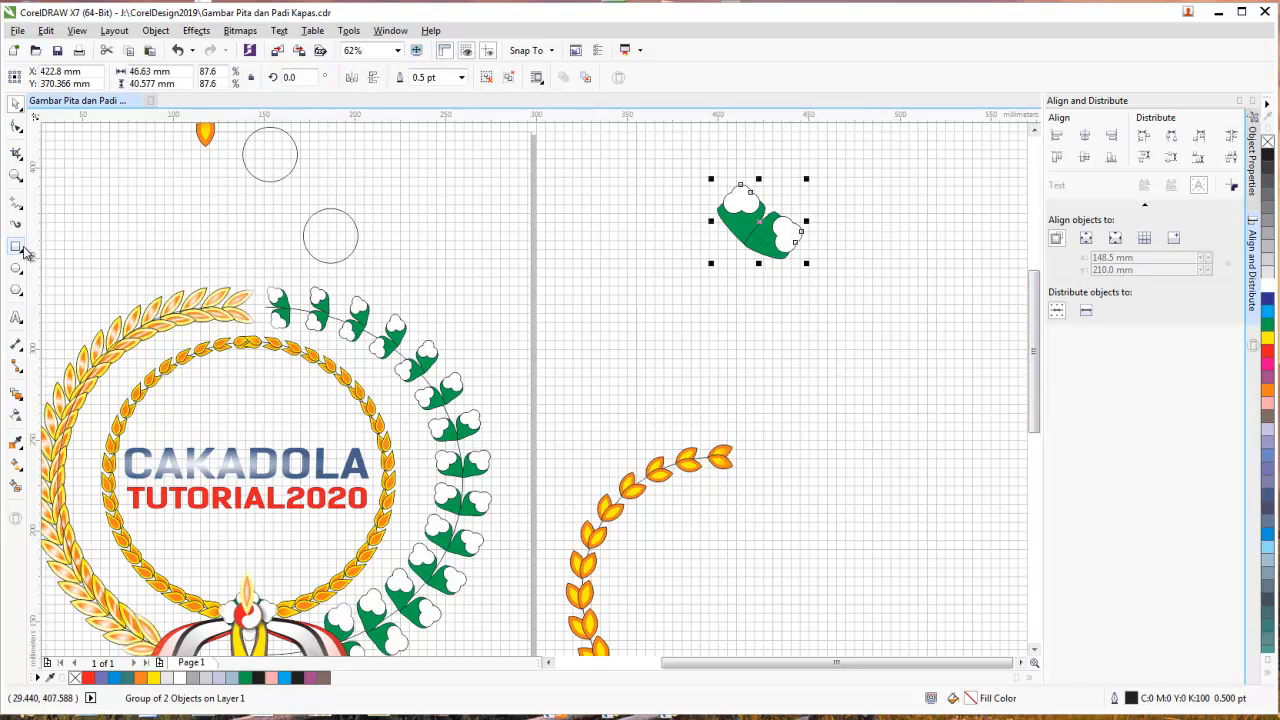
pyautogui.scroll(-2, 85, 238)
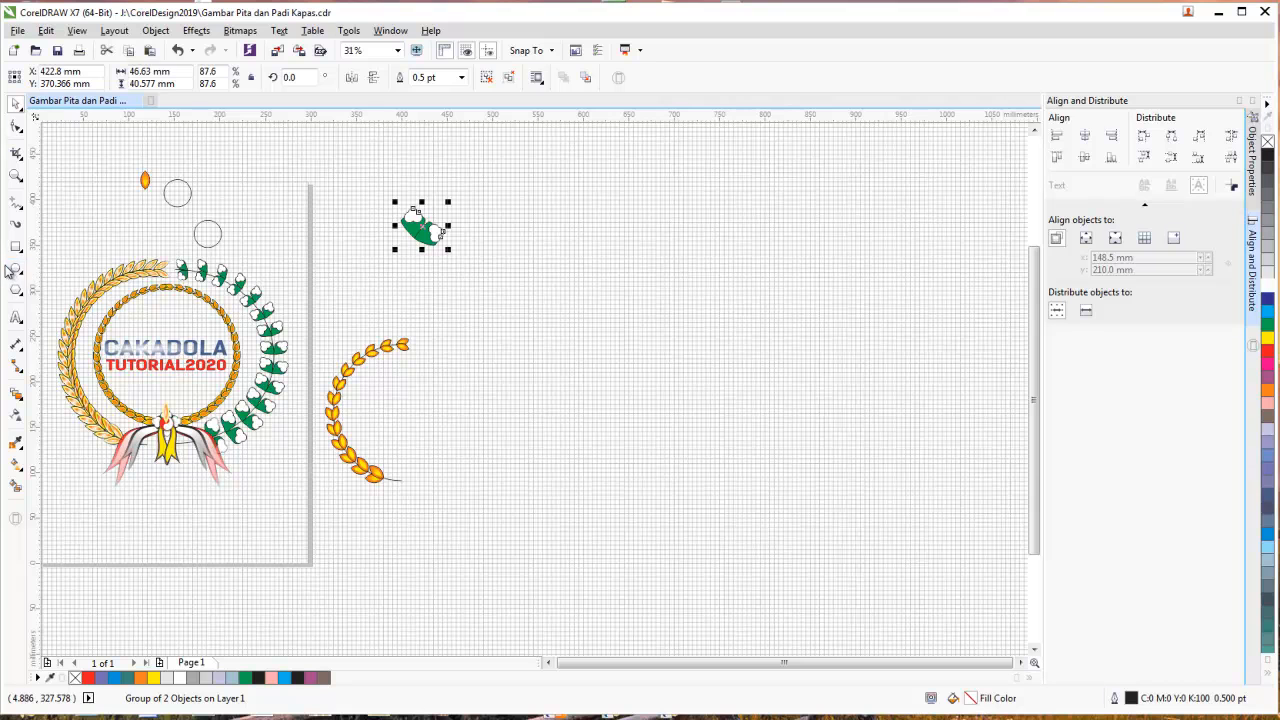
pyautogui.click(16, 268)
pyautogui.moveTo(498, 327); pyautogui.dragTo(697, 514)
pyautogui.moveTo(180, 72); pyautogui.dragTo(37, 44)
pyautogui.write('150')
pyautogui.press('Tab')
pyautogui.write('150')
pyautogui.press('Return')
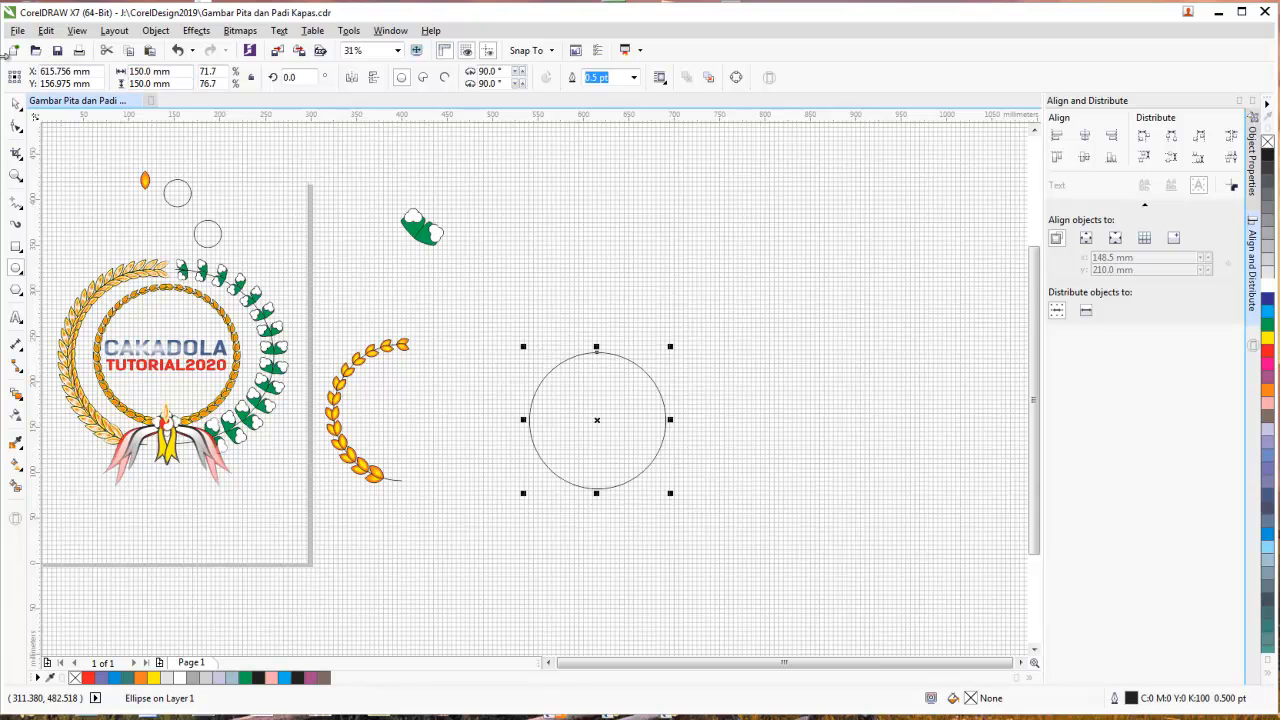
# - Turn the circle into an open half-circle arc from 90 to 270 degrees and mirror it horizontally
pyautogui.click(446, 80)
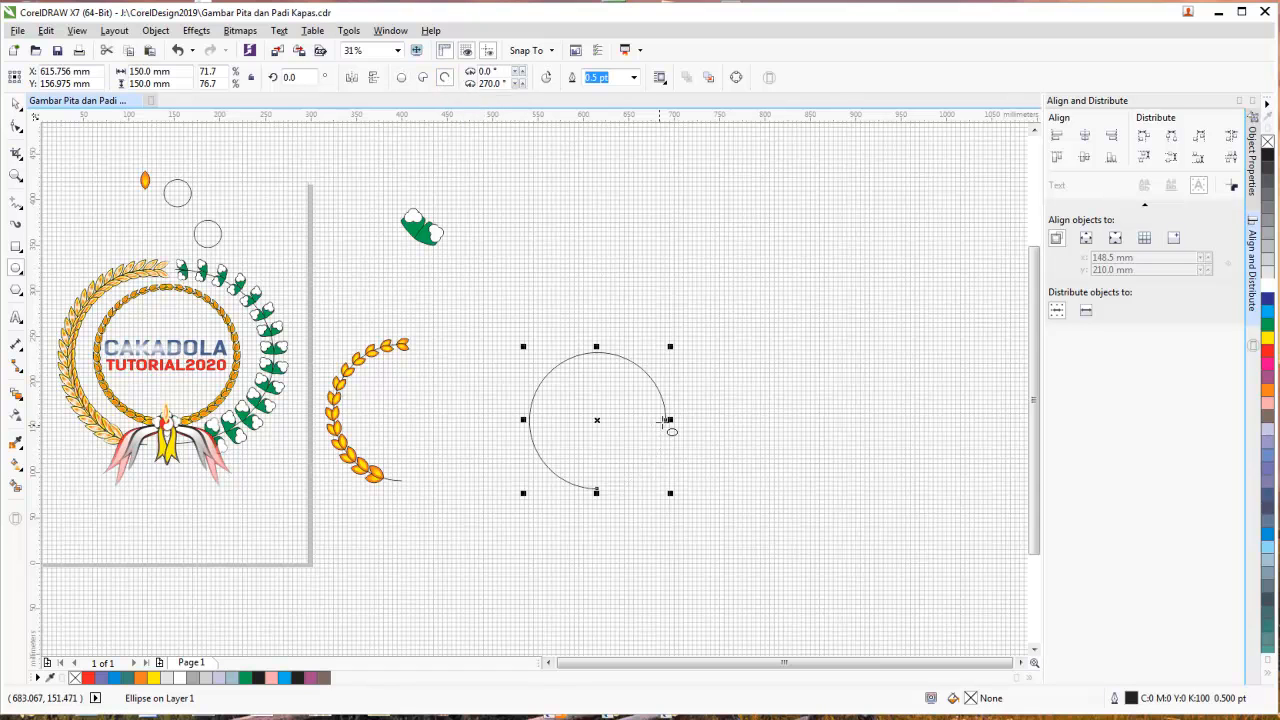
pyautogui.click(16, 126)
pyautogui.moveTo(665, 418); pyautogui.dragTo(596, 355)
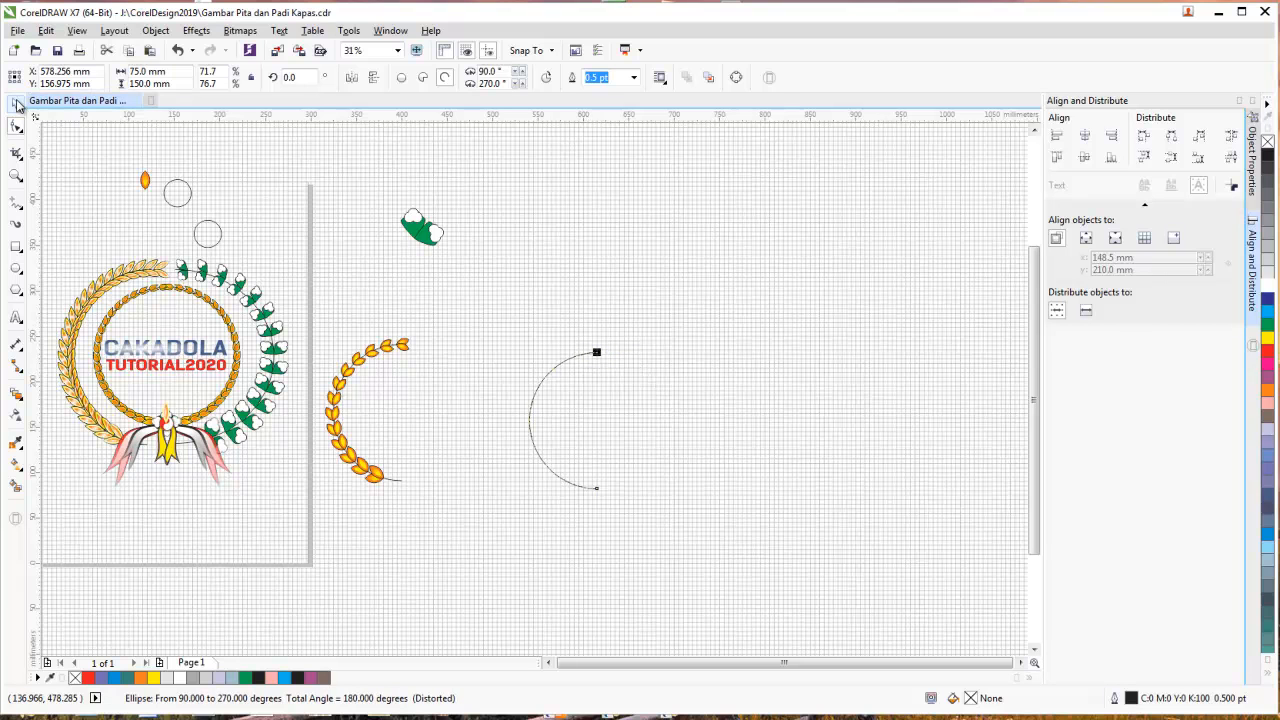
pyautogui.click(743, 343)
pyautogui.click(533, 404)
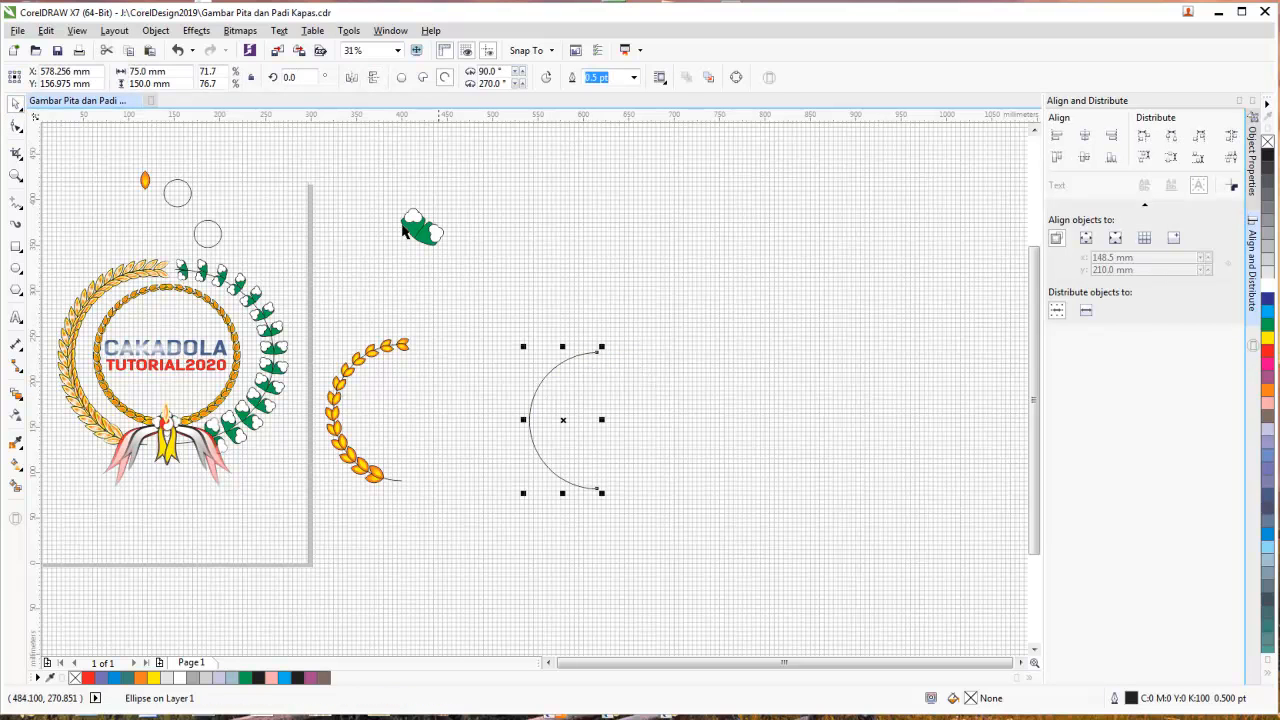
pyautogui.click(351, 79)
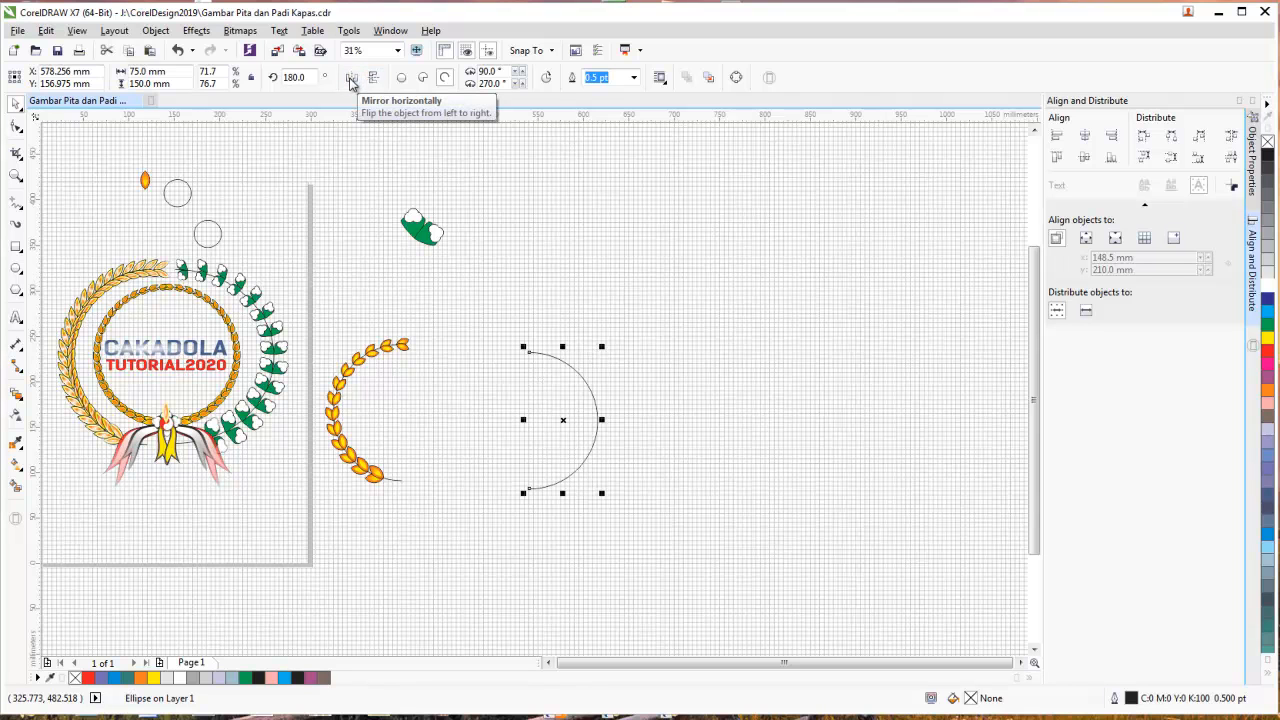
pyautogui.click(728, 330)
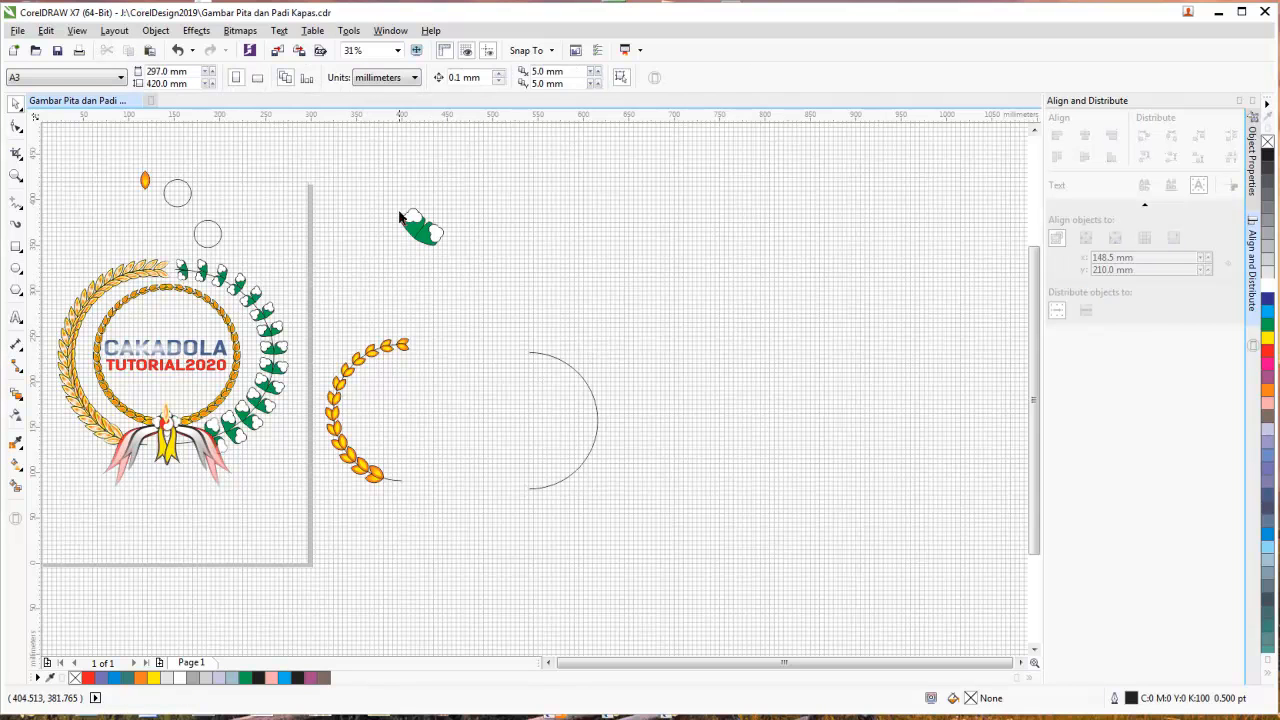
# - Move the cotton pair to the arc's lower end and scale it down proportionally to about 16.3 by 14.2 mm
pyautogui.click(441, 233)
pyautogui.moveTo(560, 392); pyautogui.dragTo(570, 482)
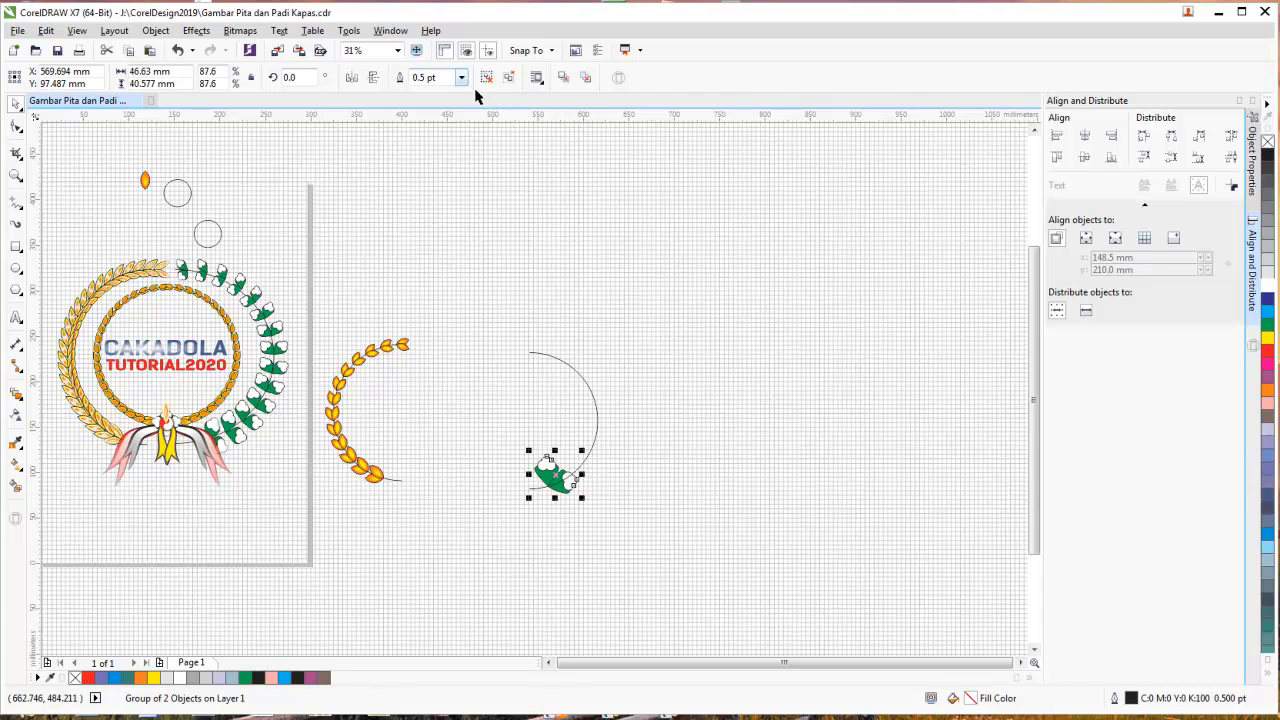
pyautogui.scroll(2, 641, 495)
pyautogui.moveTo(519, 419); pyautogui.dragTo(460, 462)
pyautogui.scroll(2, 450, 487)
pyautogui.scroll(2, 455, 488)
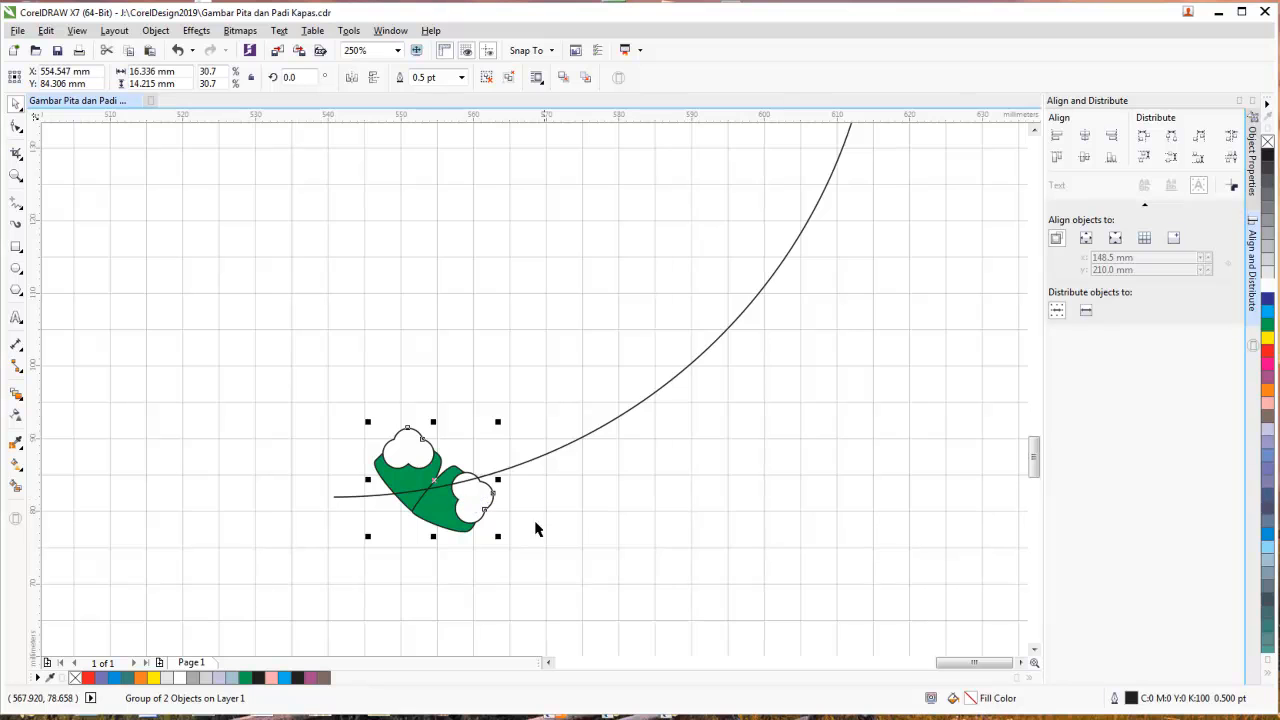
# - Nudge the cotton pair up and to the right so its base sits near the arc's line
pyautogui.click(560, 535)
pyautogui.click(480, 516)
pyautogui.click(437, 491)
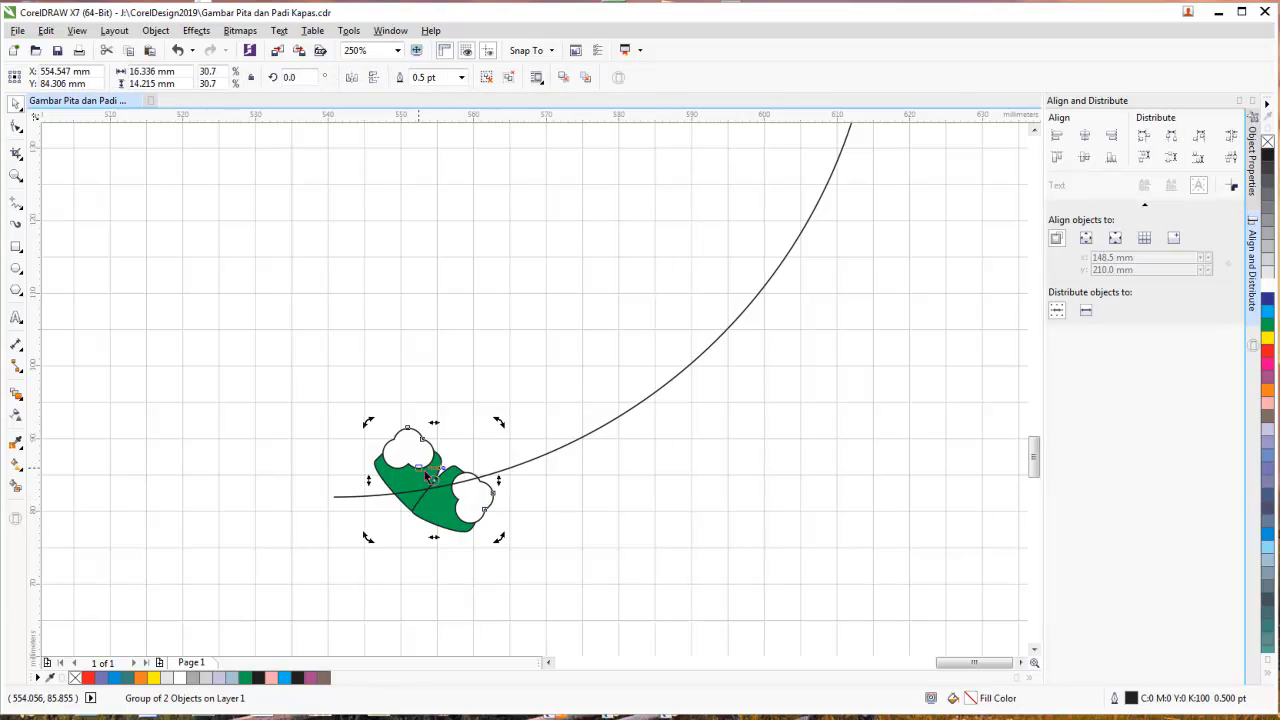
pyautogui.moveTo(466, 507); pyautogui.dragTo(492, 483)
pyautogui.click(650, 638)
# - Move the half-circle arc beside the rice branch, level with its stem and with about 20 mm between their lower ends
pyautogui.moveTo(991, 666); pyautogui.dragTo(957, 665)
pyautogui.scroll(-2, 840, 580)
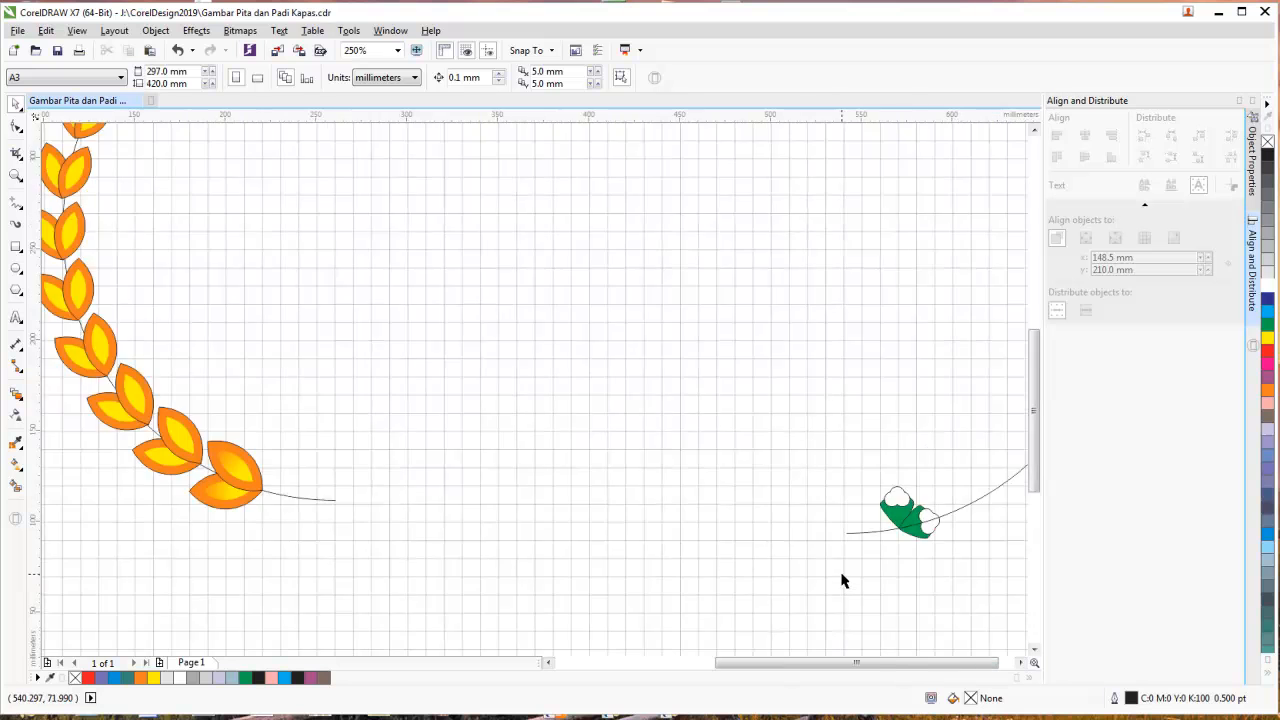
pyautogui.scroll(1, 840, 554)
pyautogui.scroll(-1, 862, 538)
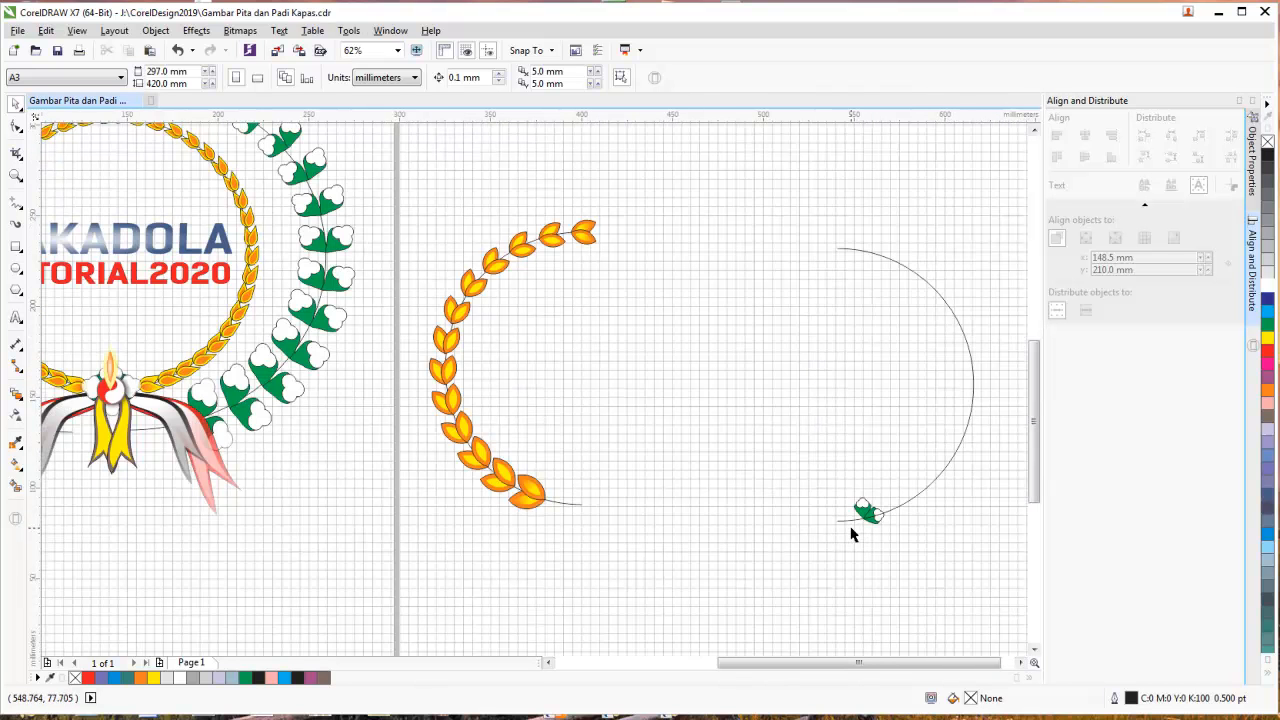
pyautogui.moveTo(851, 527); pyautogui.dragTo(620, 510)
pyautogui.scroll(1, 632, 502)
pyautogui.scroll(1, 632, 502)
pyautogui.click(629, 537)
pyautogui.scroll(-1, 629, 537)
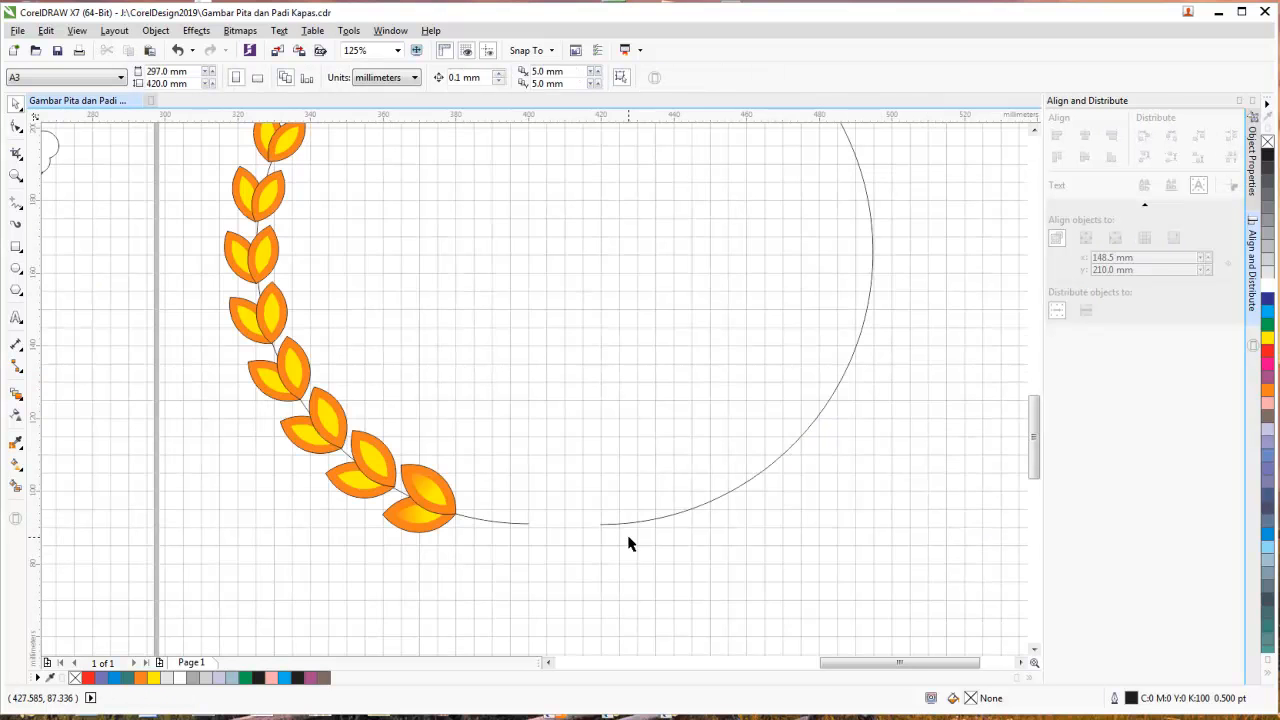
# - Move the cotton pair to the relocated arc's lower end and place its base on the curve
pyautogui.scroll(-1, 715, 570)
pyautogui.moveTo(918, 558); pyautogui.dragTo(691, 582)
pyautogui.scroll(2, 684, 544)
pyautogui.hotkey('ctrl', 'z')
pyautogui.click(673, 606)
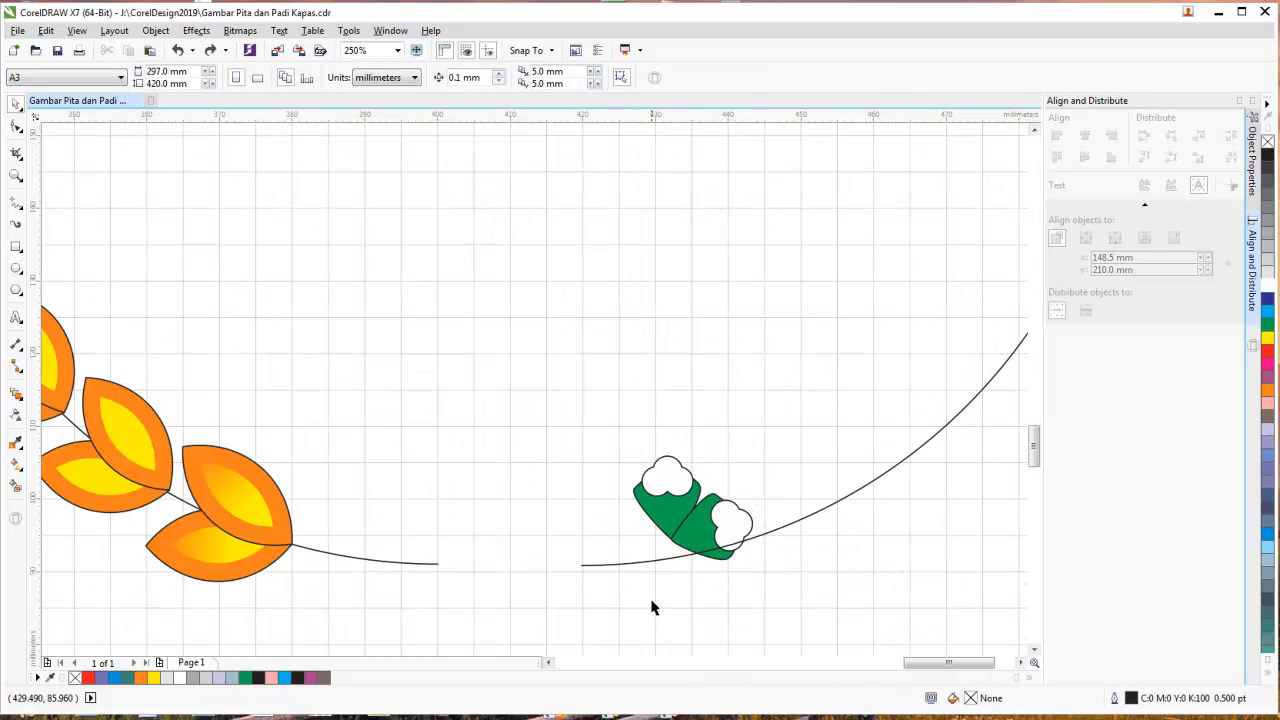
pyautogui.moveTo(584, 601); pyautogui.dragTo(914, 436)
pyautogui.moveTo(676, 495)
pyautogui.mouseDown()
pyautogui.moveTo(681, 516)
pyautogui.moveTo(691, 511)
pyautogui.mouseUp()
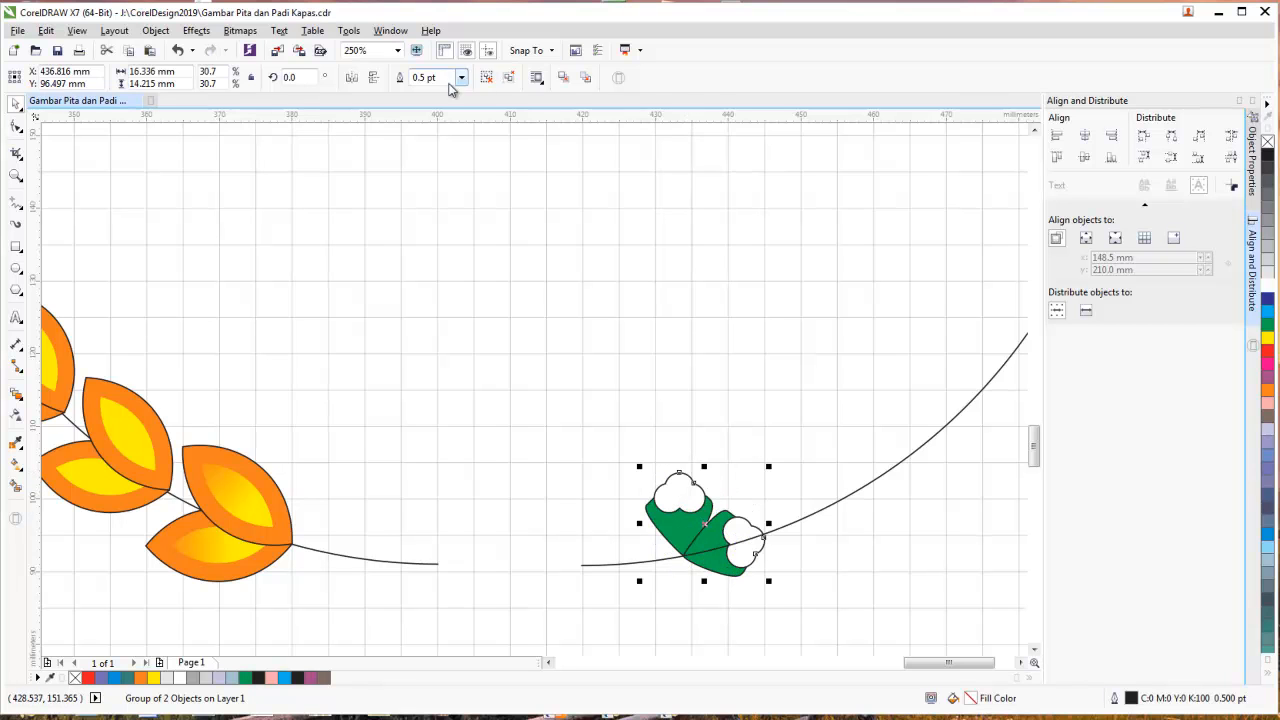
pyautogui.click(703, 530)
pyautogui.moveTo(705, 525); pyautogui.dragTo(678, 551)
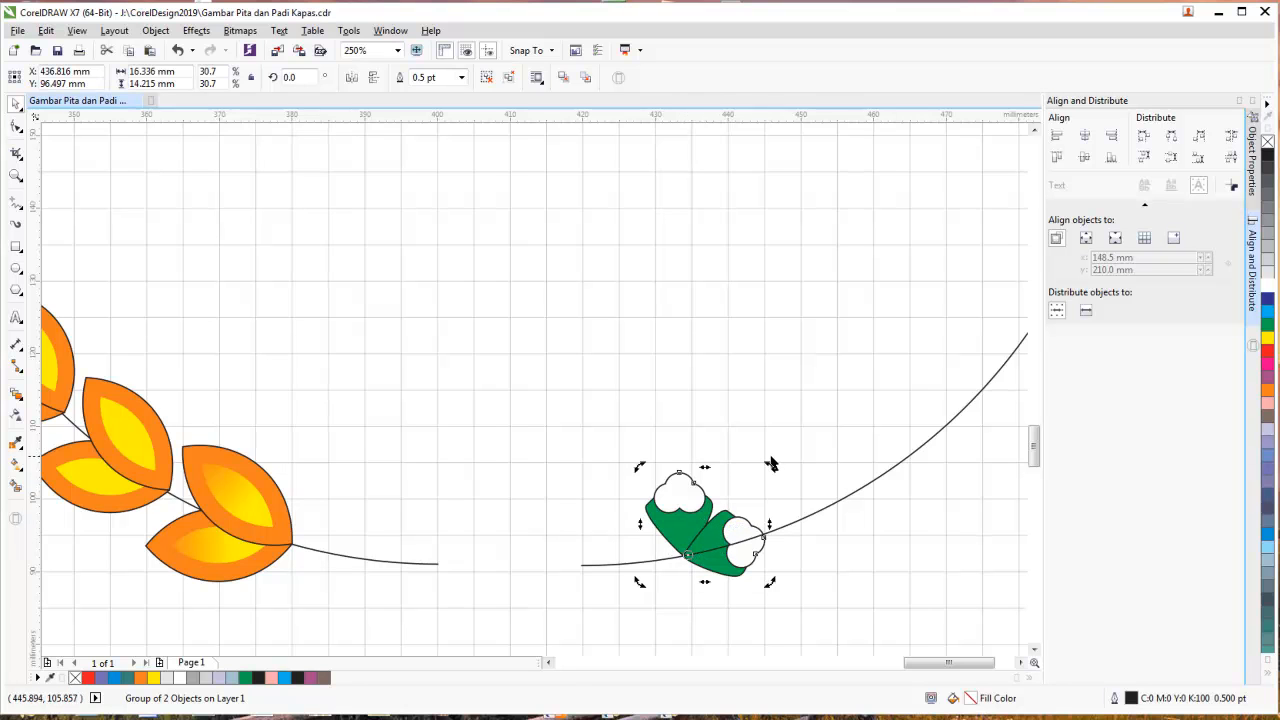
pyautogui.moveTo(767, 469); pyautogui.dragTo(821, 551)
pyautogui.click(851, 559)
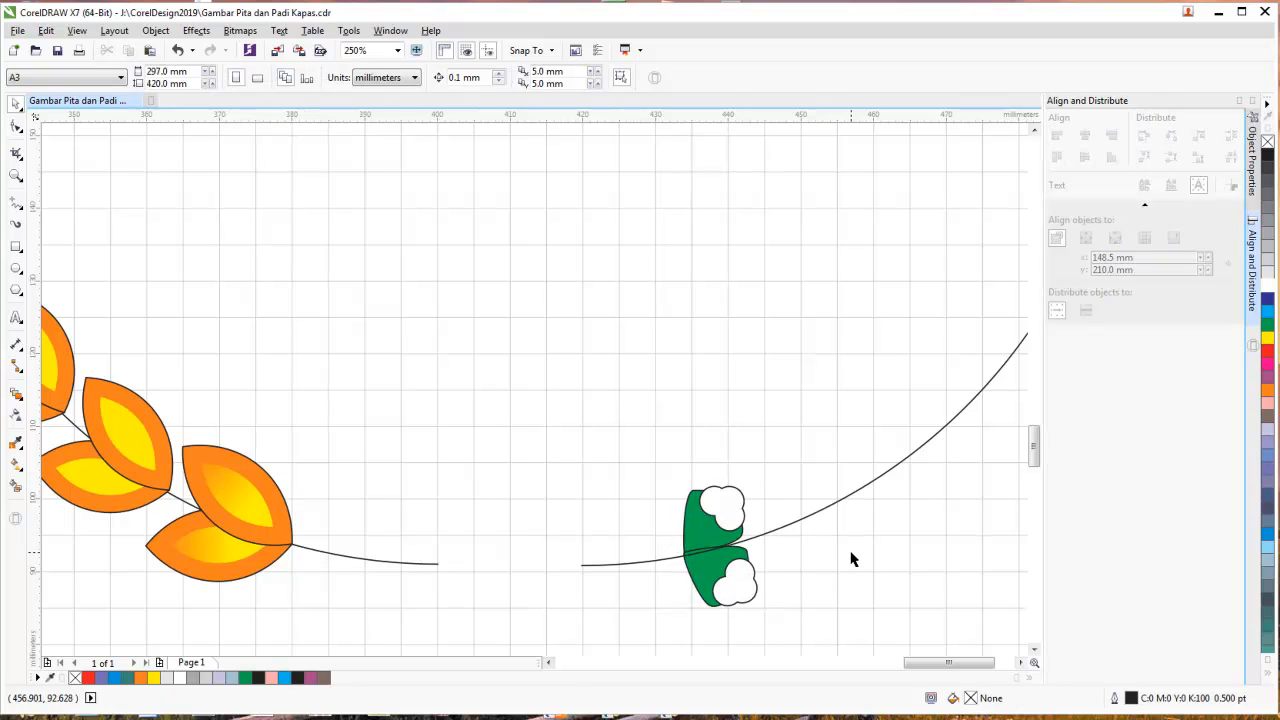
pyautogui.click(758, 538)
pyautogui.click(686, 565)
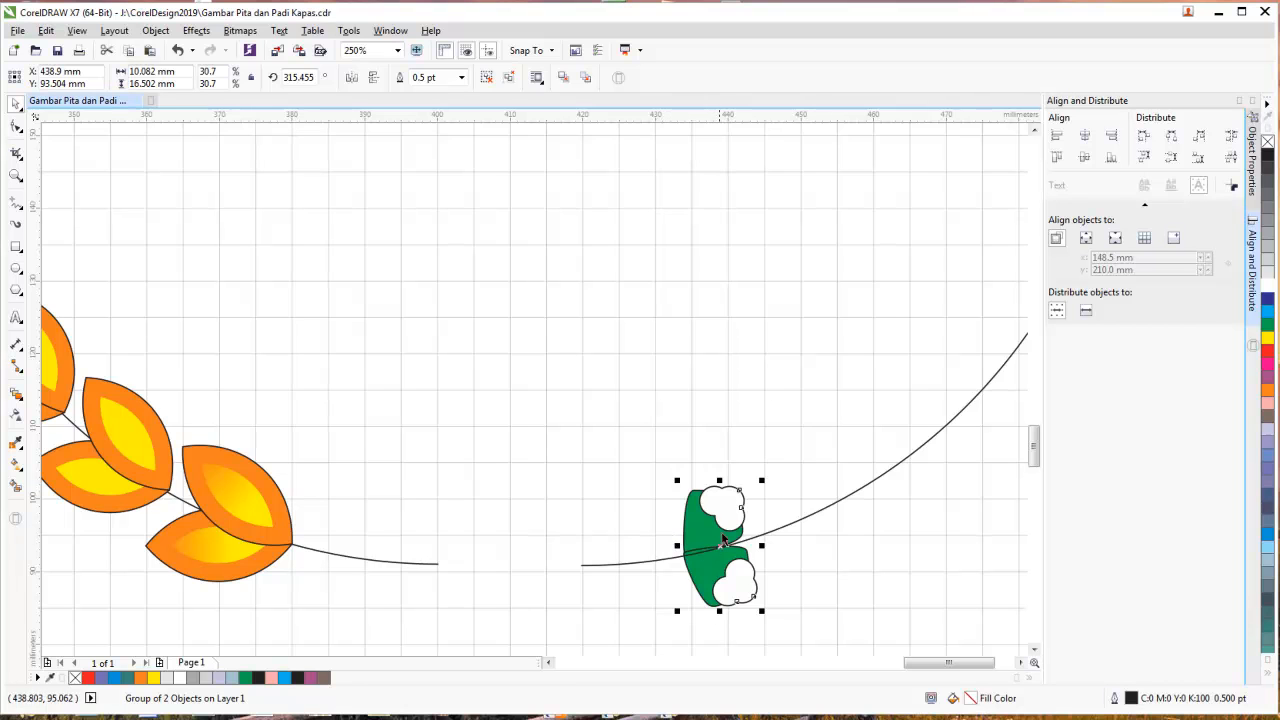
pyautogui.hotkey('ctrl', 'z')
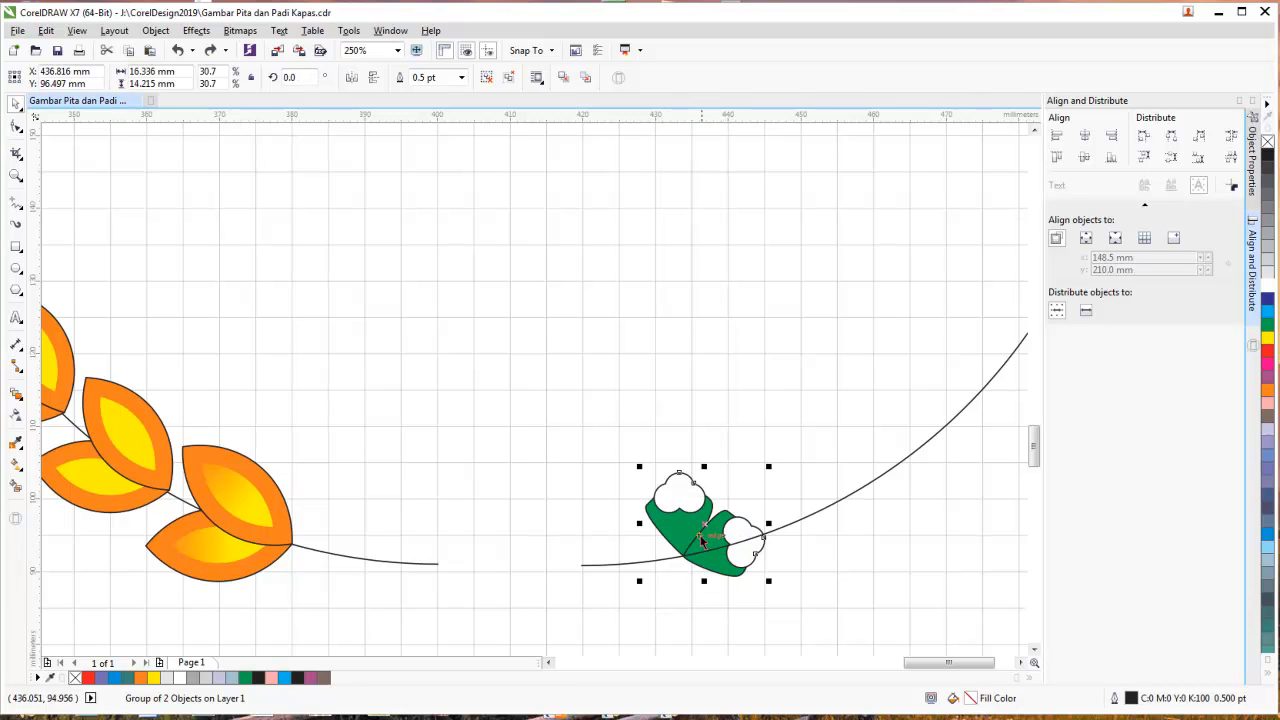
# - Rotate the cotton pair clockwise about its base to about 318.8 degrees so it follows the arc
pyautogui.click(707, 523)
pyautogui.hotkey('shift', 'F2')
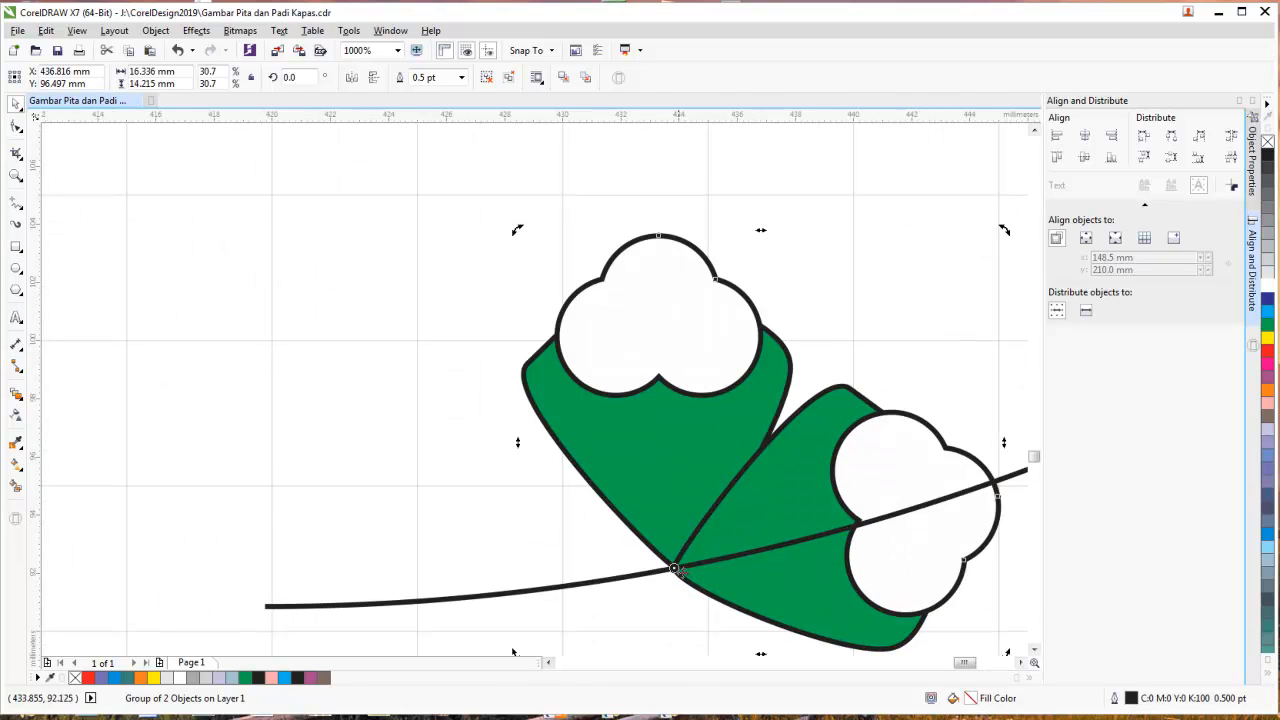
pyautogui.scroll(-2, 923, 443)
pyautogui.moveTo(967, 335); pyautogui.dragTo(931, 486)
pyautogui.click(929, 502)
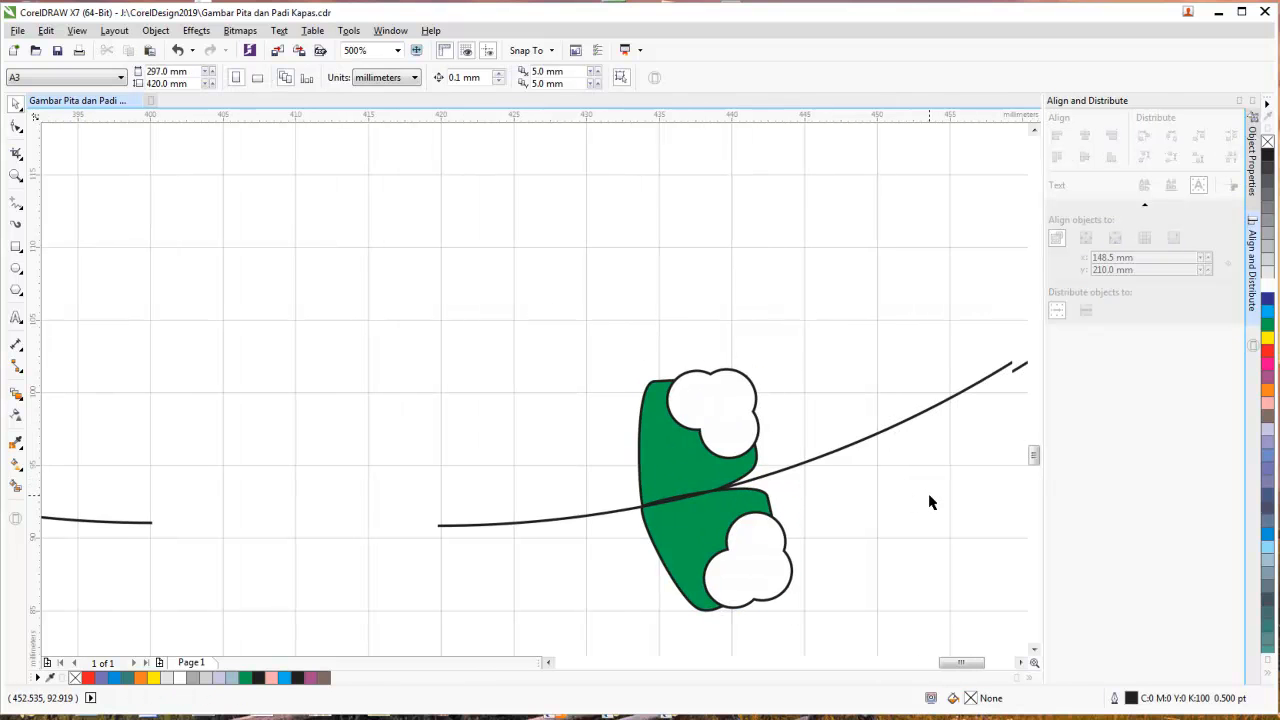
# - Enlarge the cotton pair at the arc's lower end proportionally to about 14.7 by 23.1 mm
pyautogui.scroll(4, 929, 502)
pyautogui.scroll(-8, 929, 502)
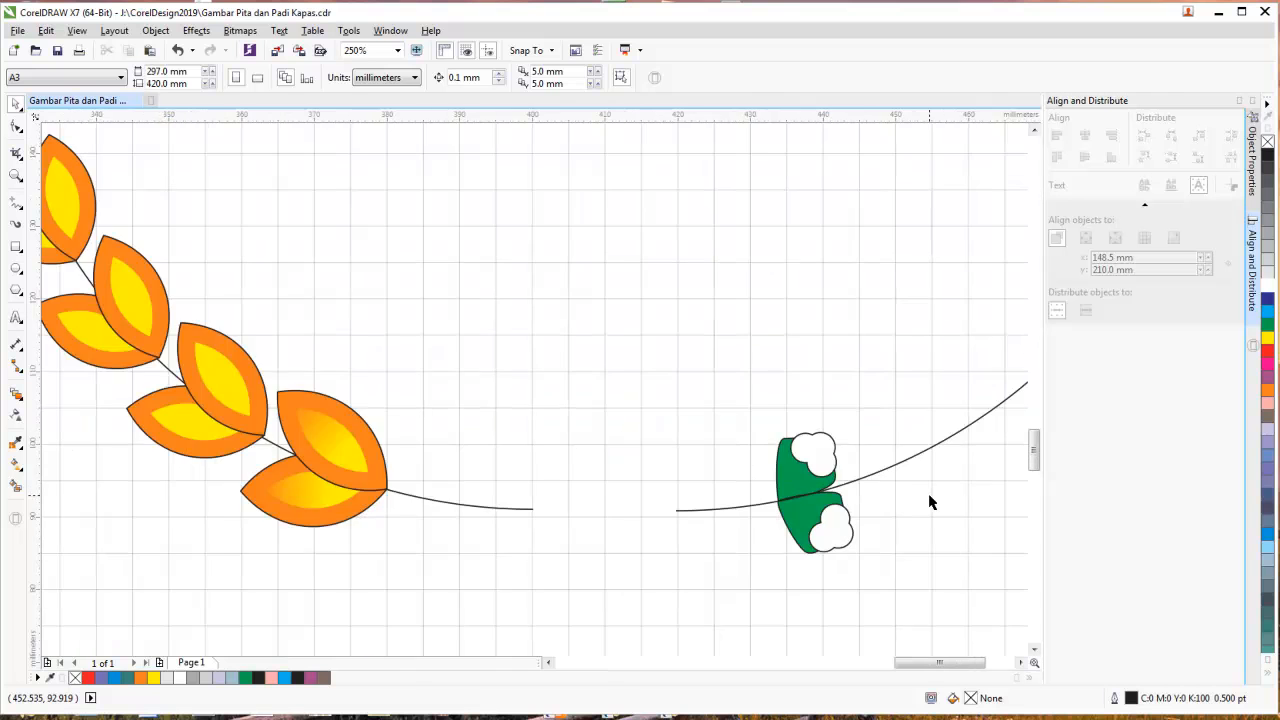
pyautogui.moveTo(898, 662); pyautogui.dragTo(925, 662)
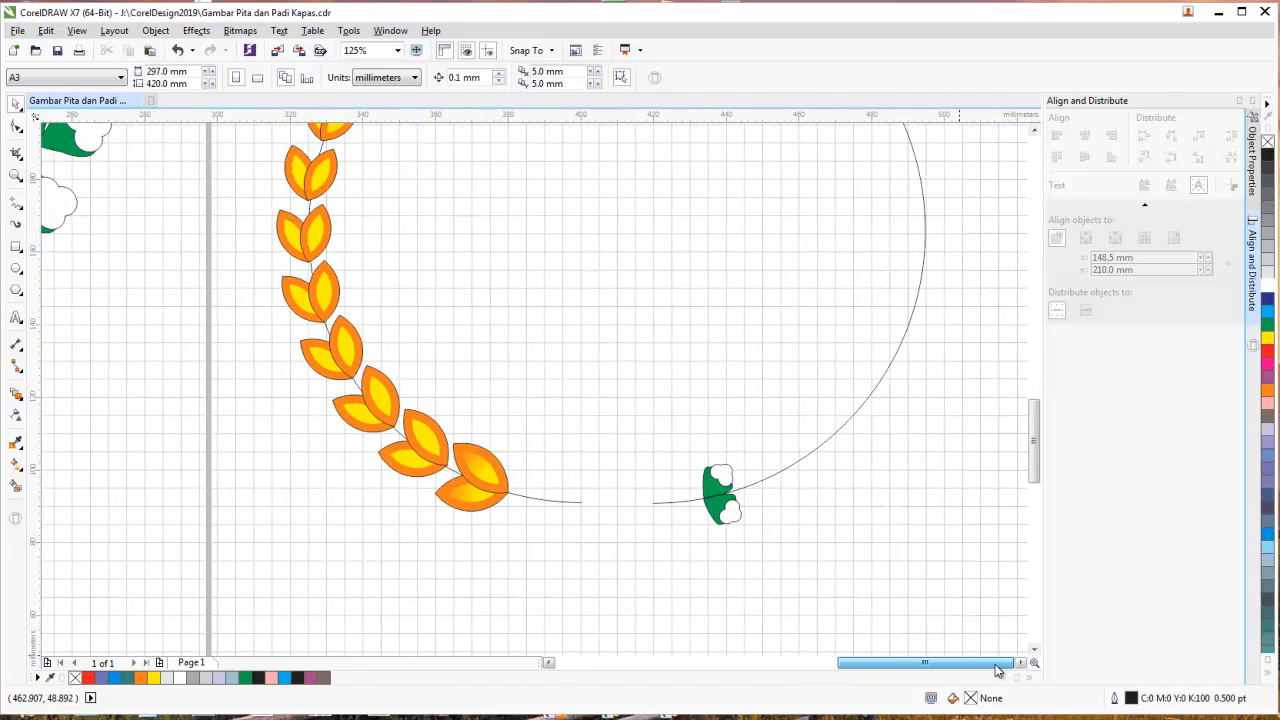
pyautogui.moveTo(1036, 450); pyautogui.dragTo(1030, 425)
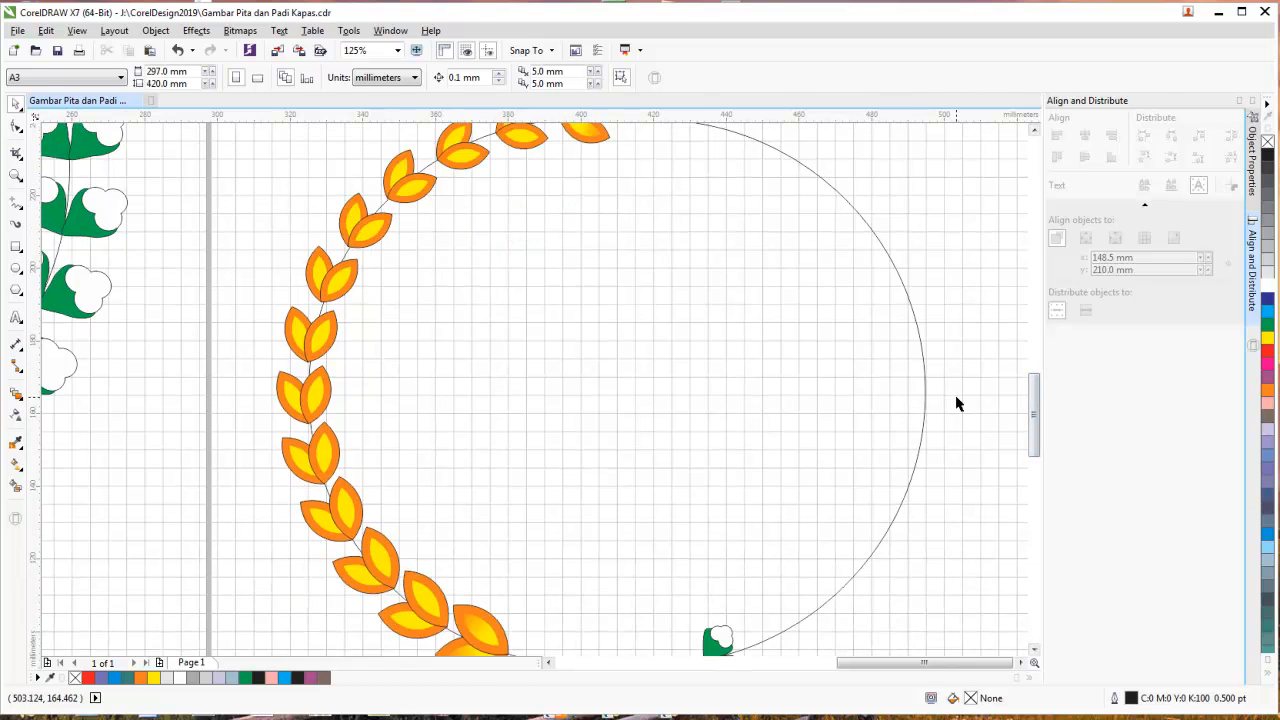
pyautogui.scroll(1, 960, 414)
pyautogui.scroll(-3, 960, 414)
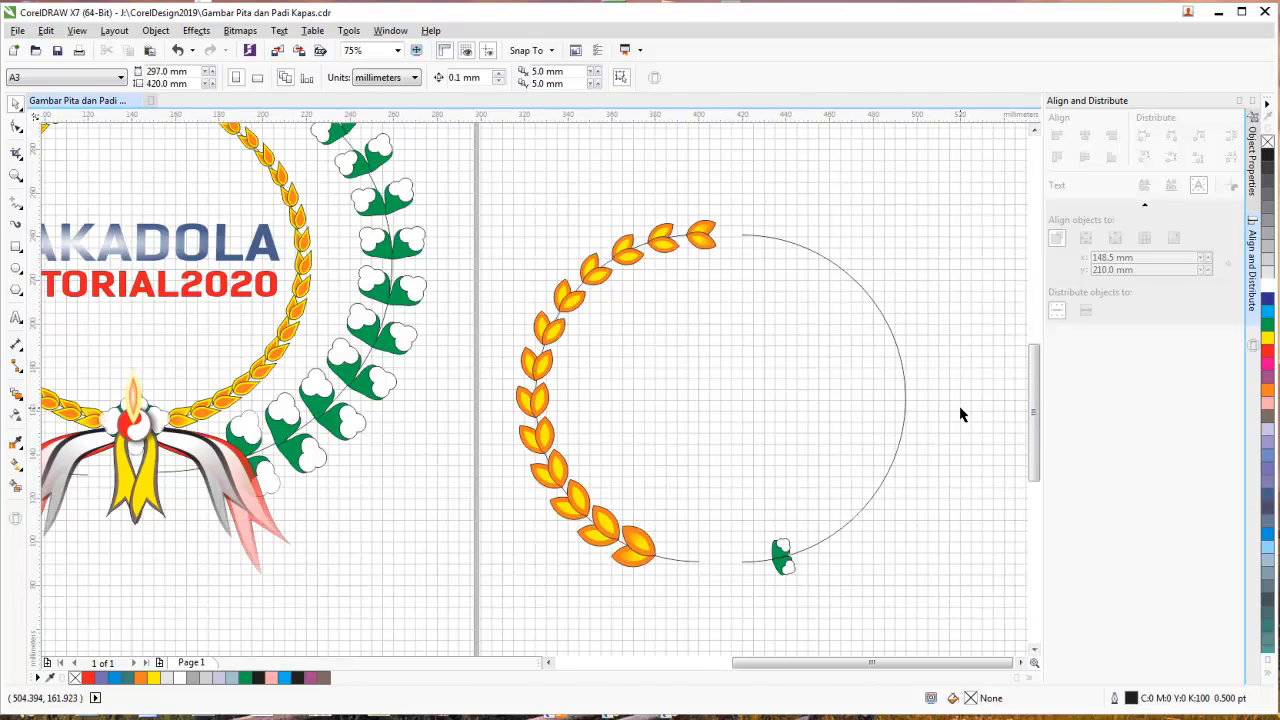
pyautogui.click(787, 570)
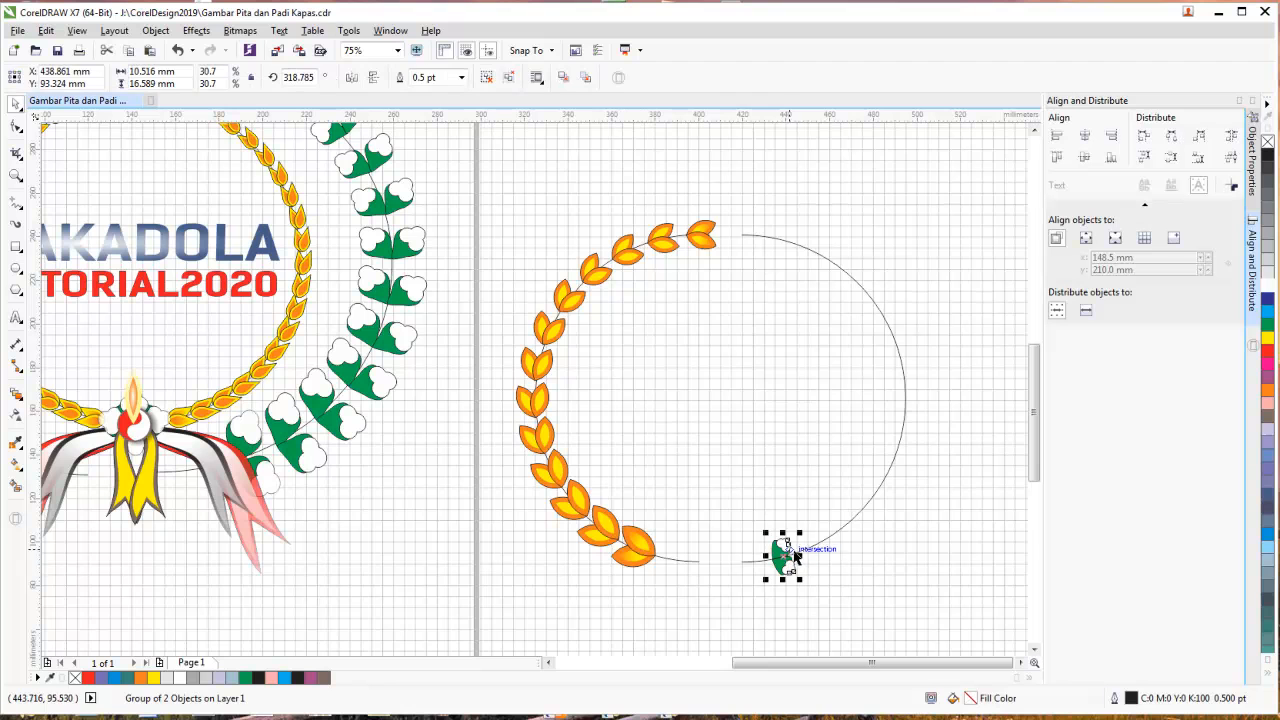
pyautogui.moveTo(804, 556); pyautogui.dragTo(812, 549)
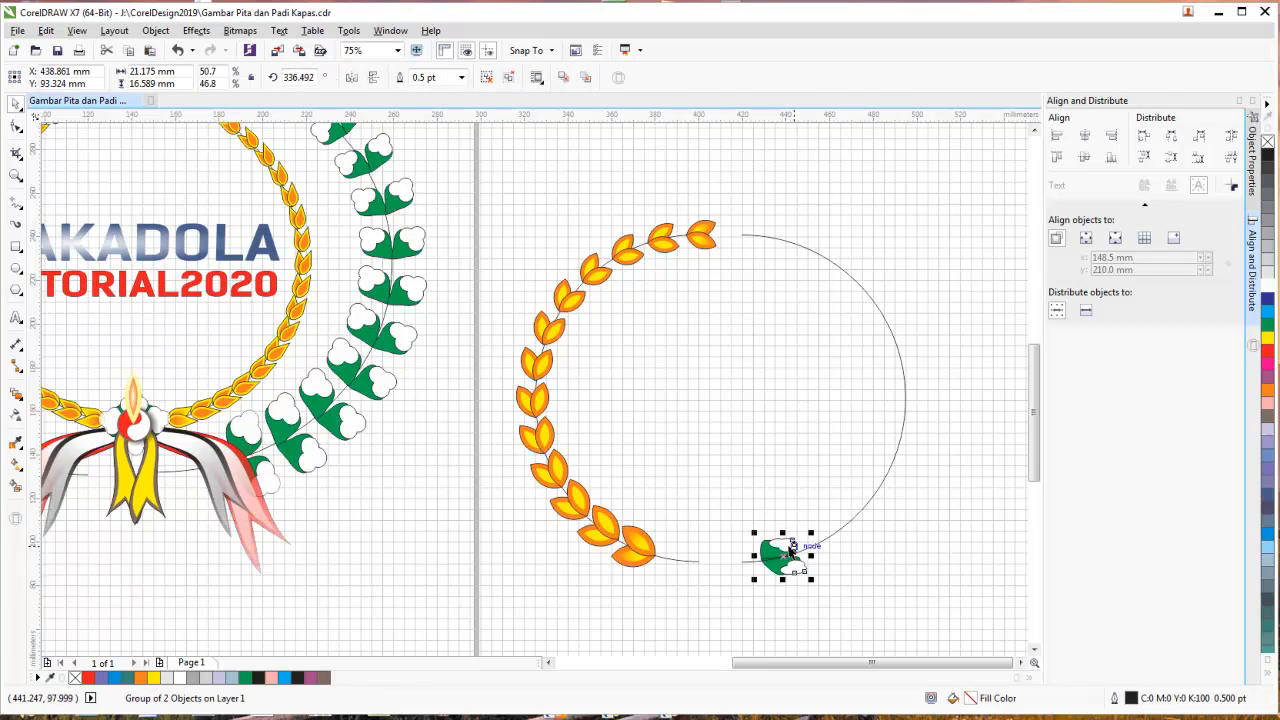
pyautogui.hotkey('ctrl', 'z')
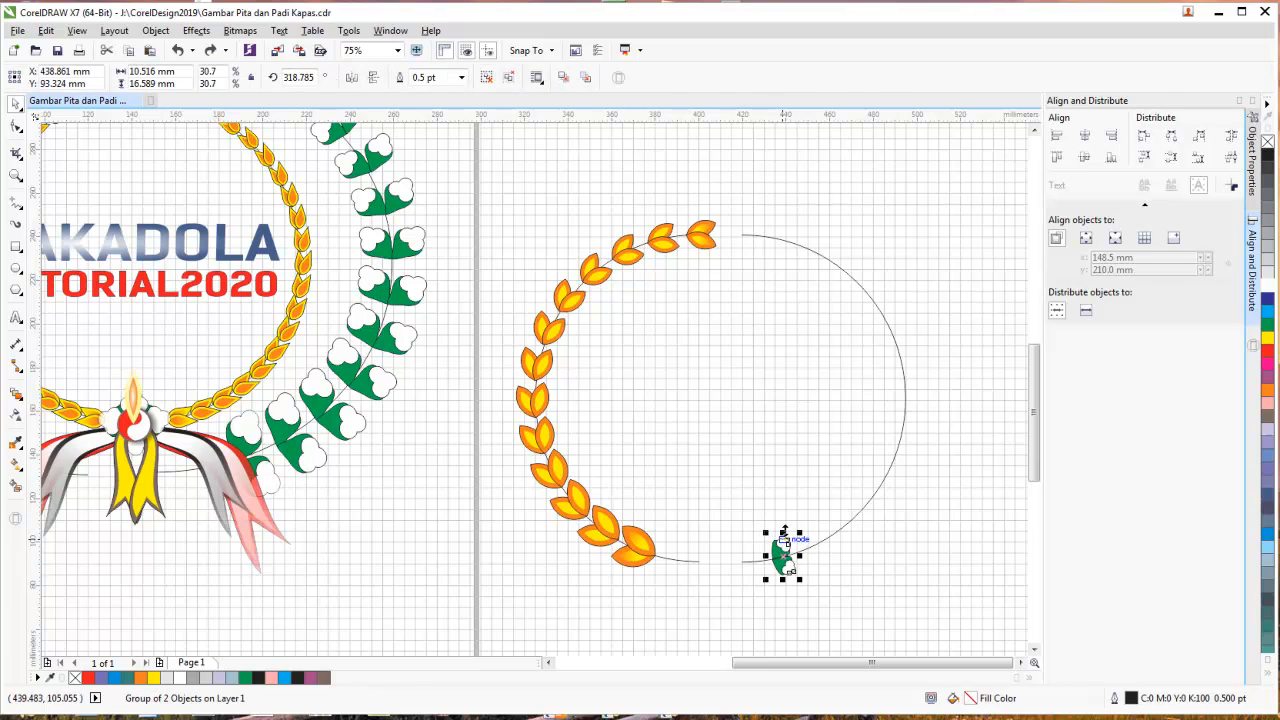
pyautogui.moveTo(799, 533); pyautogui.dragTo(804, 524)
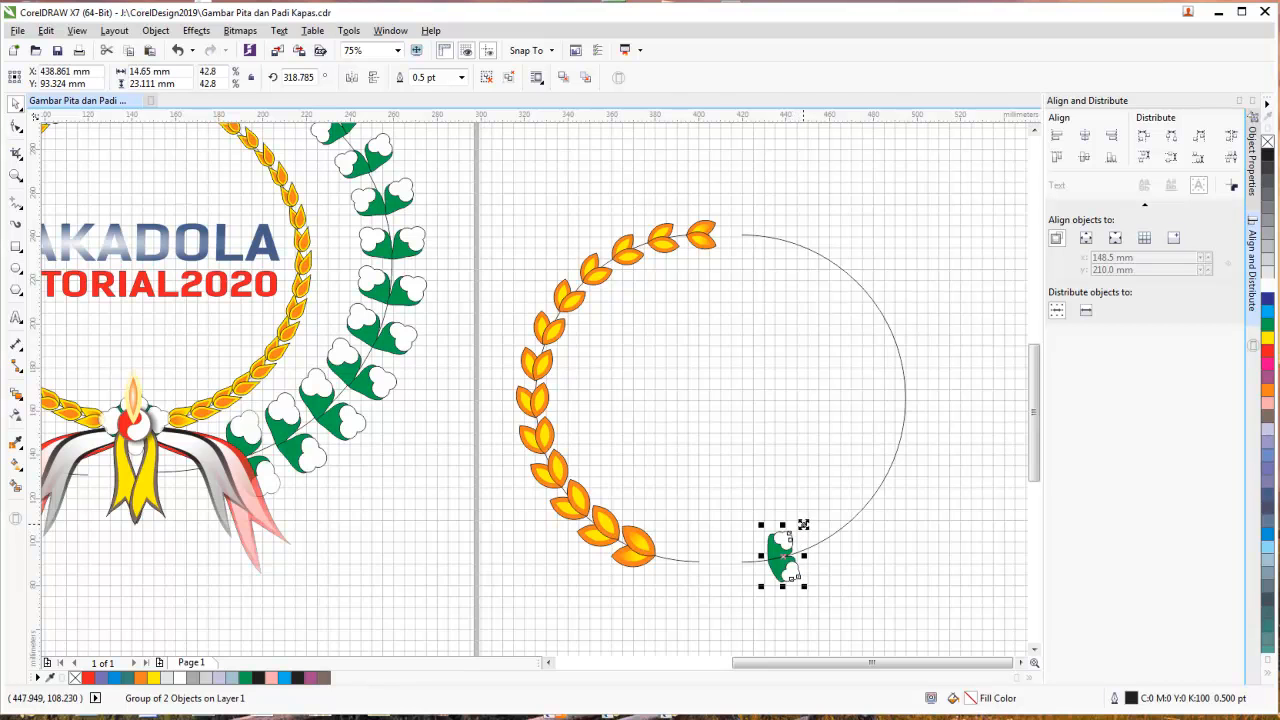
pyautogui.click(852, 568)
# - Copy the cotton pair to the arc's upper end and mirror the copy horizontally
pyautogui.click(789, 578)
pyautogui.moveTo(782, 583); pyautogui.dragTo(765, 258)
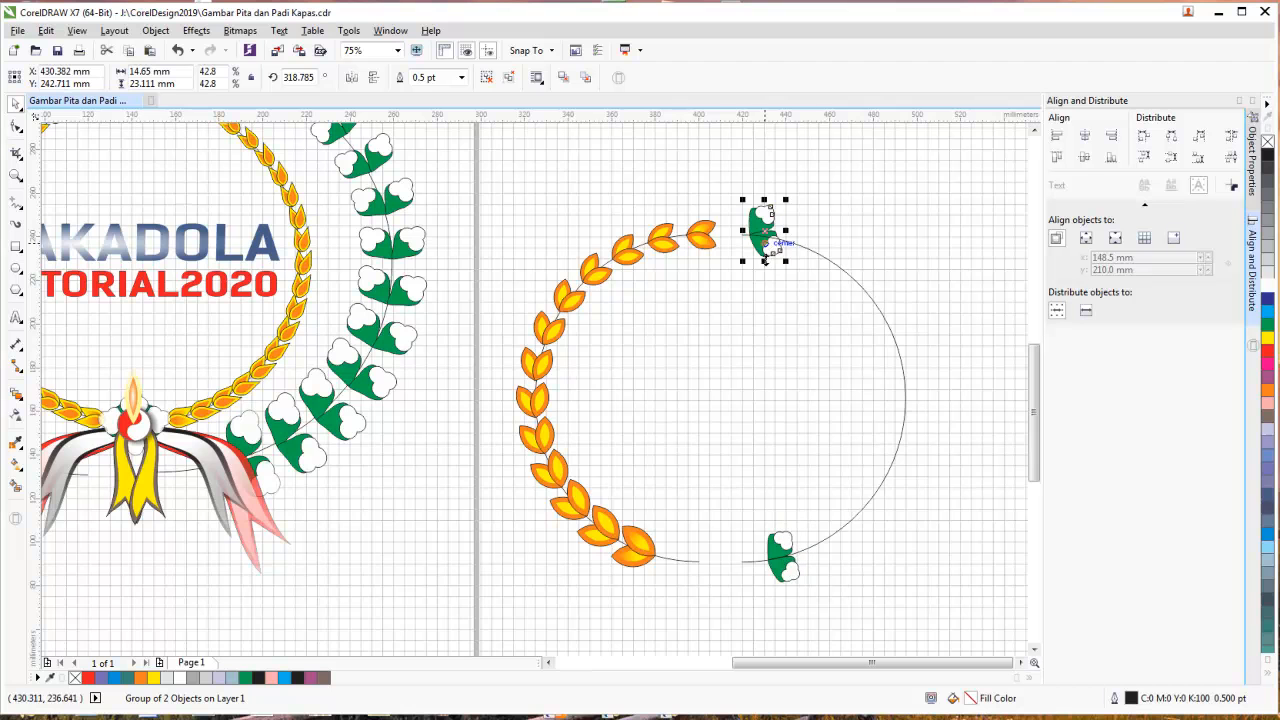
pyautogui.click(352, 78)
# - Move the mirrored cotton pair over the arc's upper tip and rotate it about its base to about 226.9 degrees
pyautogui.scroll(4, 787, 211)
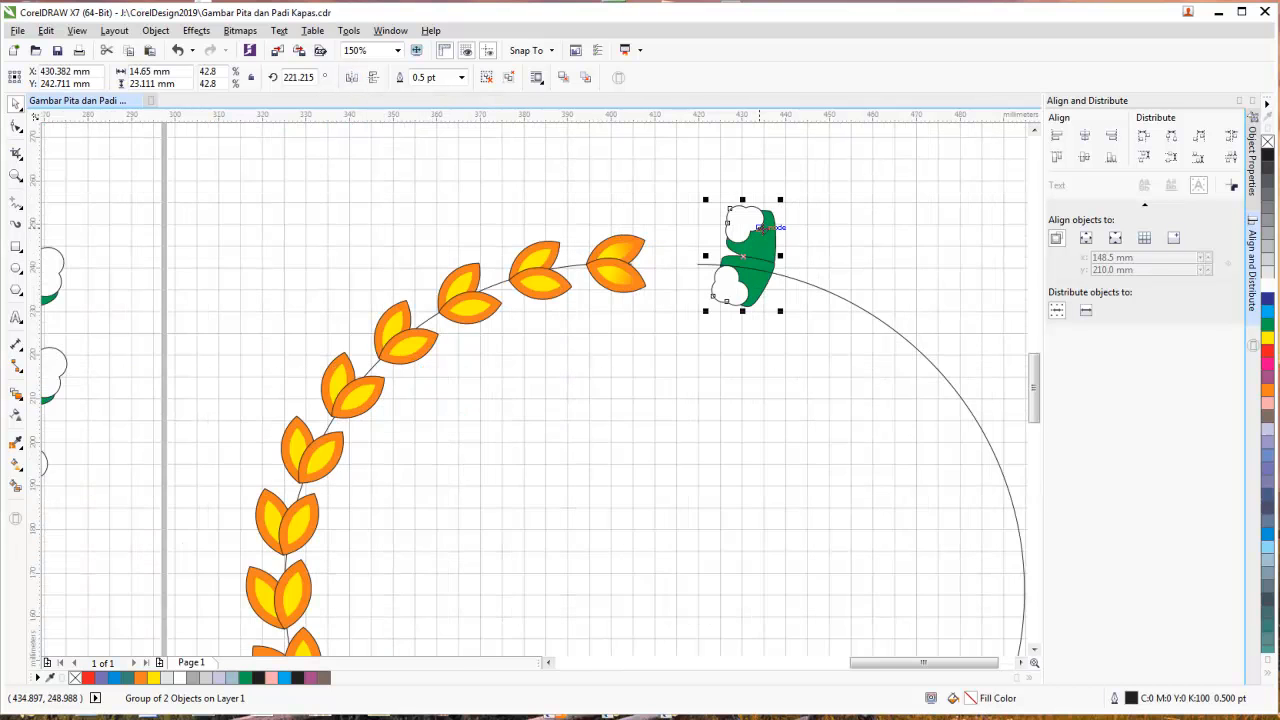
pyautogui.moveTo(765, 248); pyautogui.dragTo(673, 253)
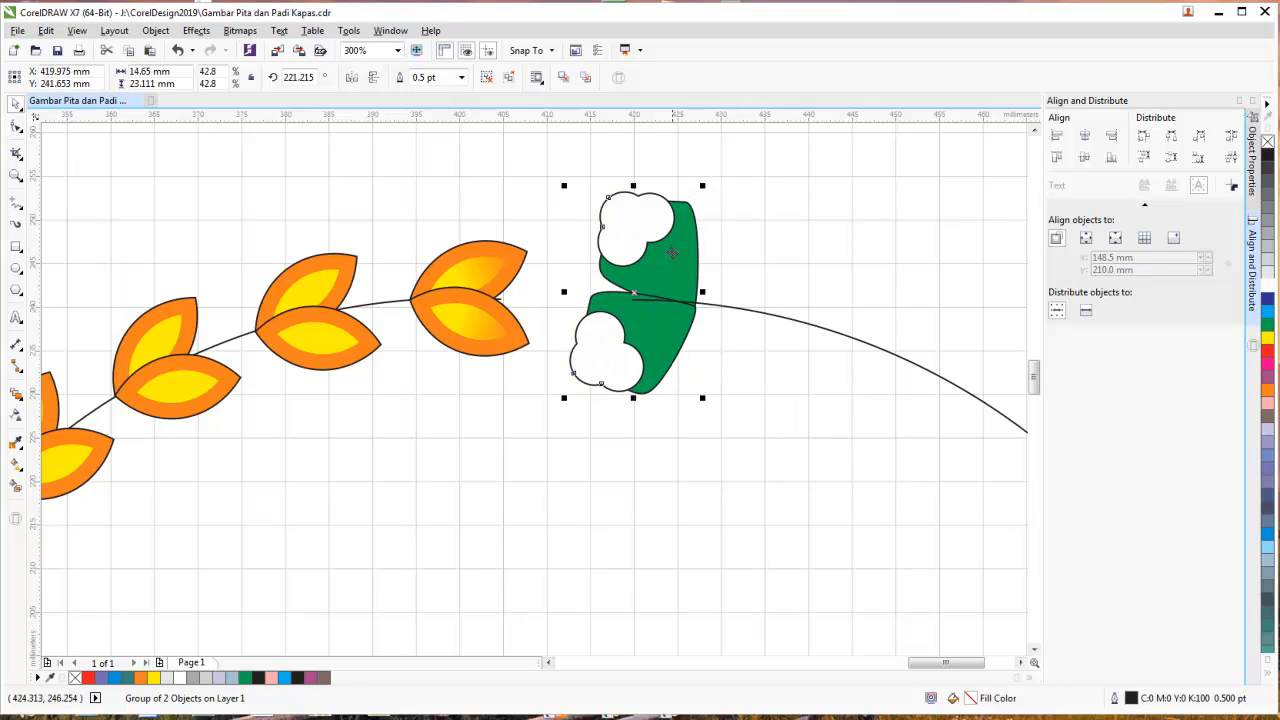
pyautogui.click(691, 292)
pyautogui.moveTo(566, 188); pyautogui.dragTo(554, 204)
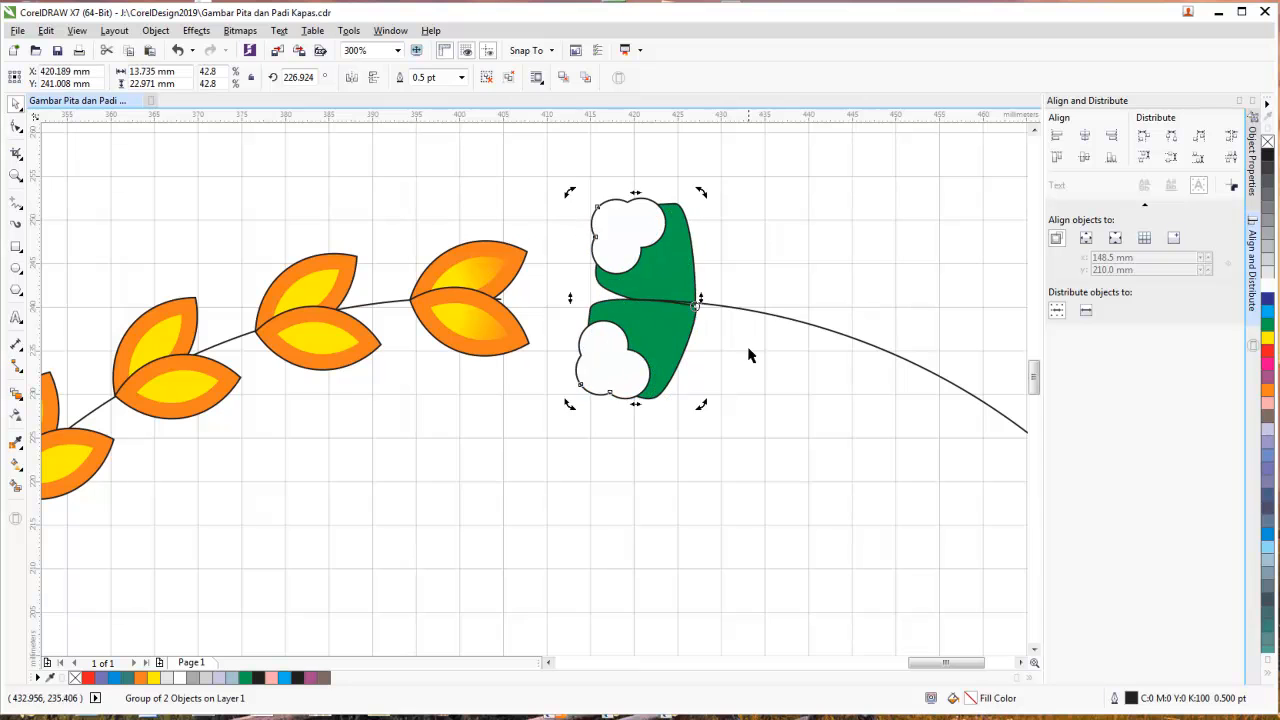
pyautogui.click(697, 297)
pyautogui.scroll(2, 686, 309)
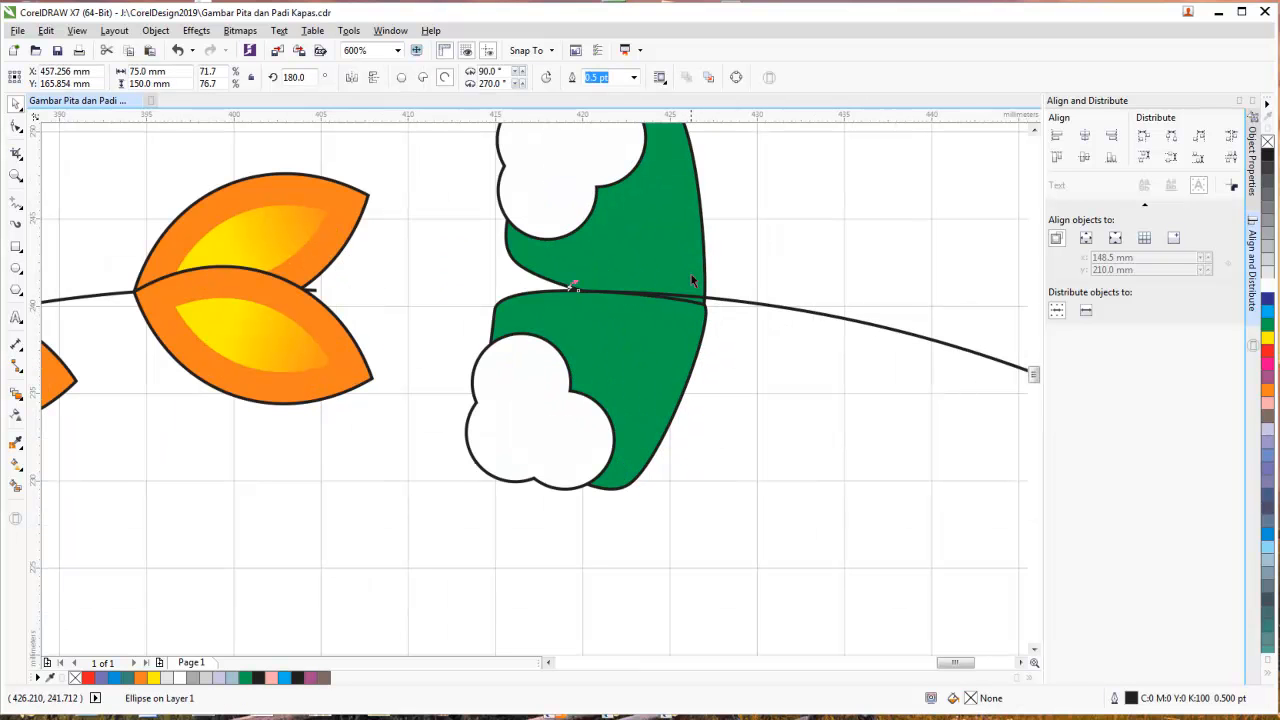
# - Rotate the cotton pair at the arc's upper end to about 229.8 degrees so it lines up with the arc
pyautogui.click(691, 281)
pyautogui.scroll(-1, 623, 228)
pyautogui.moveTo(492, 440); pyautogui.dragTo(527, 416)
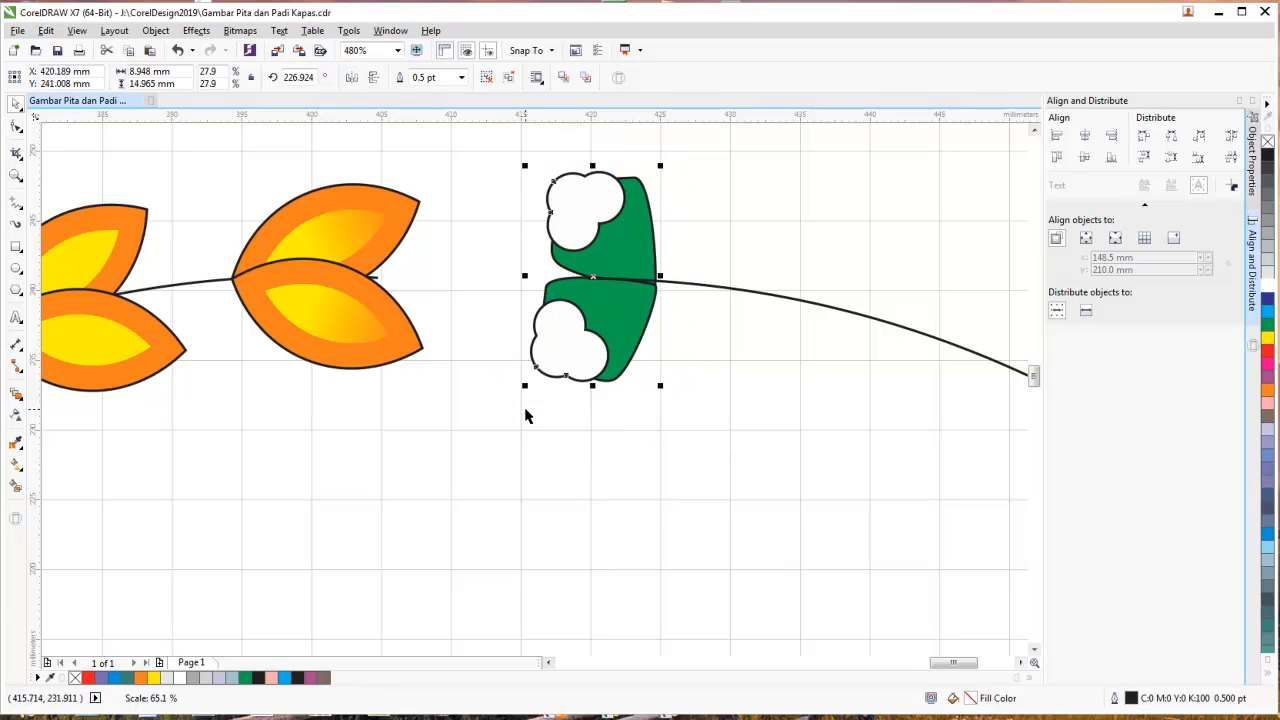
pyautogui.click(596, 424)
pyautogui.click(625, 239)
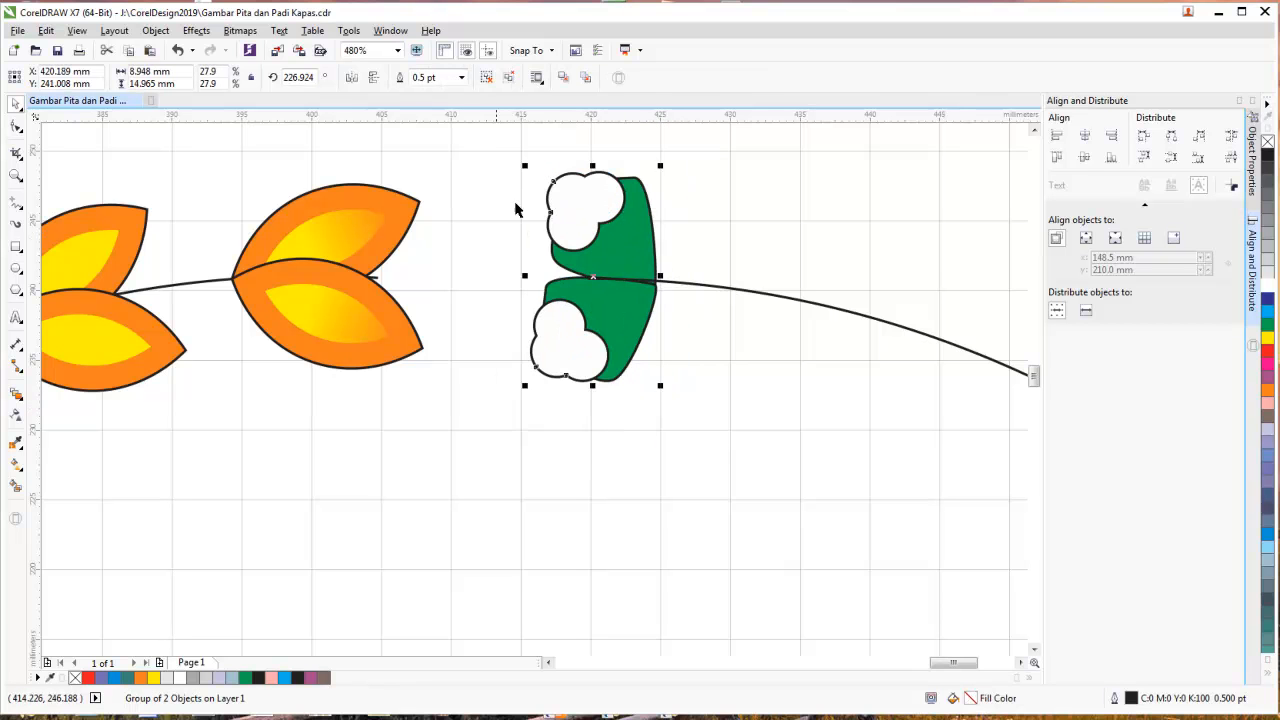
pyautogui.click(654, 289)
pyautogui.click(625, 238)
pyautogui.click(597, 278)
pyautogui.moveTo(594, 277)
pyautogui.mouseDown()
pyautogui.moveTo(628, 283)
pyautogui.moveTo(610, 282)
pyautogui.mouseUp()
pyautogui.click(664, 317)
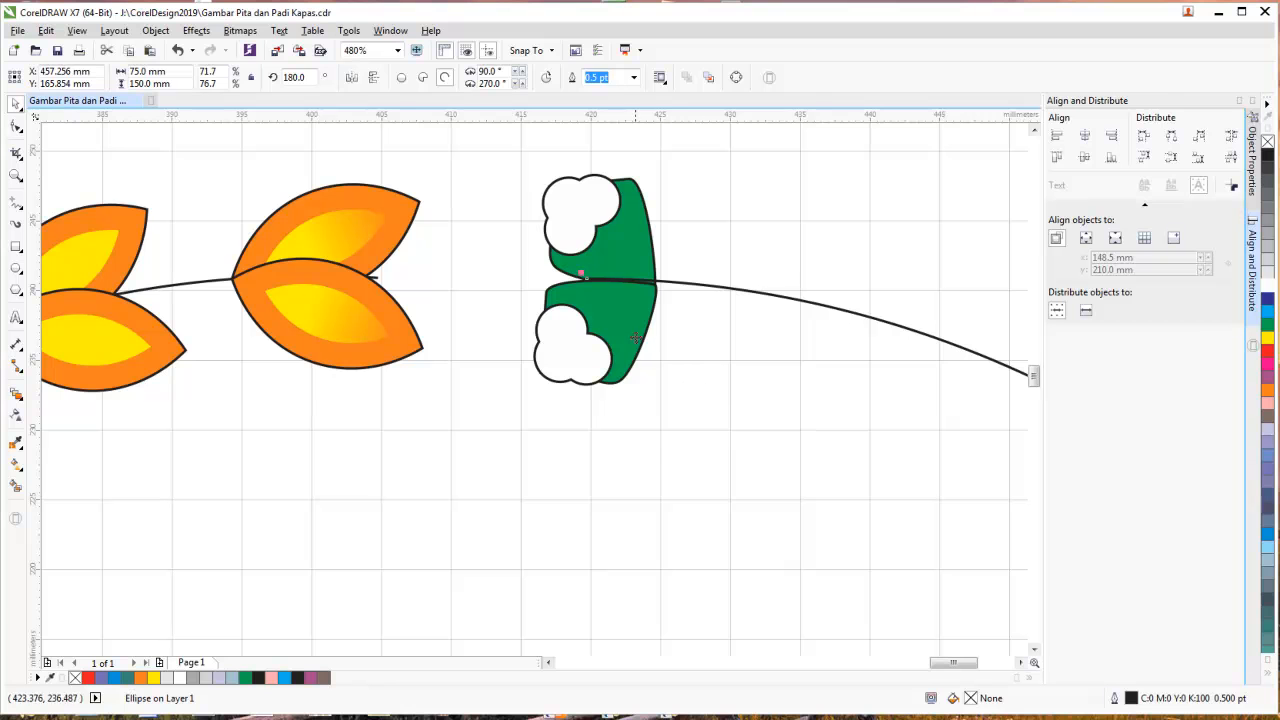
# - Nudge the upper cotton pair slightly upward so its base sits on the arc
pyautogui.click(606, 208)
pyautogui.press('Up')
pyautogui.press('Up')
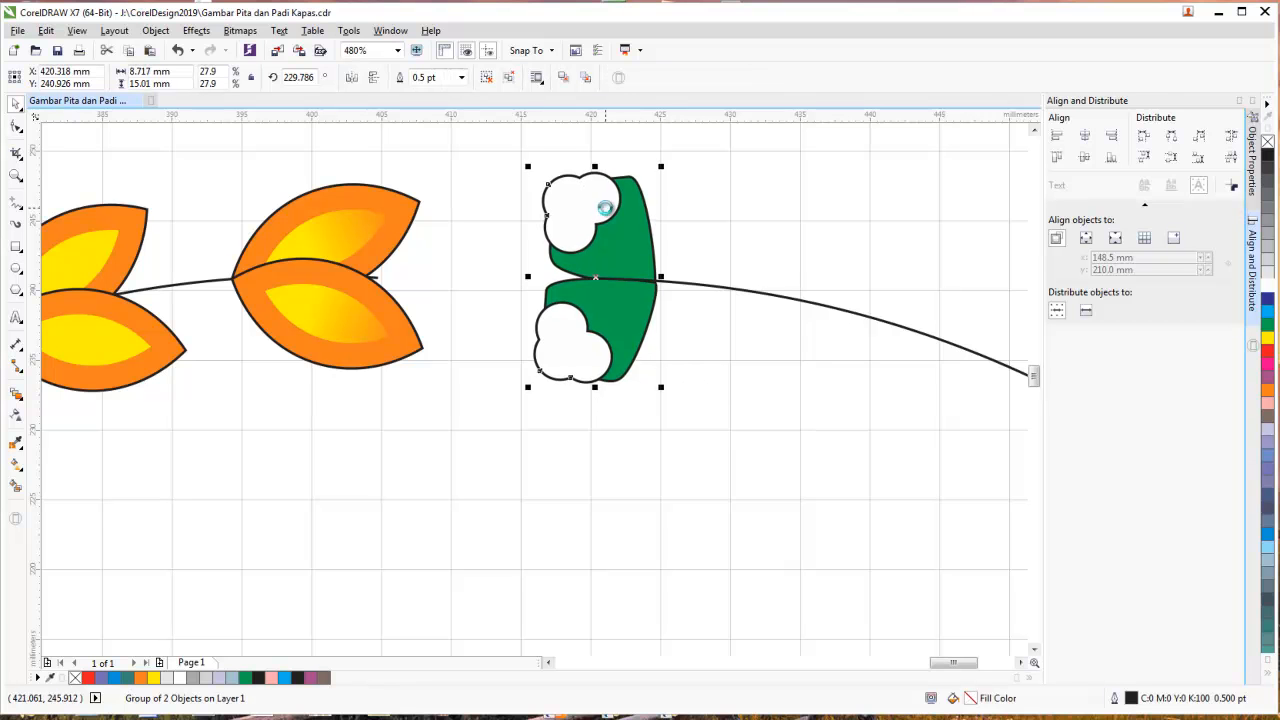
pyautogui.click(773, 224)
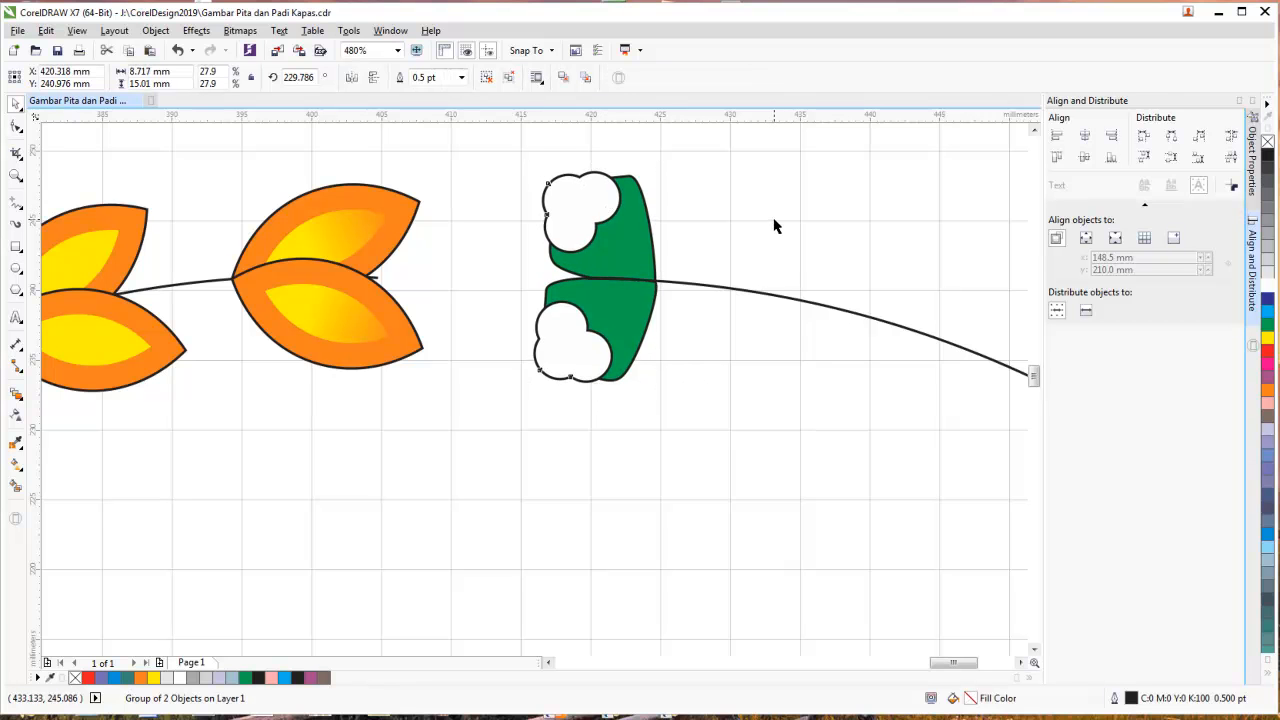
pyautogui.scroll(-2, 775, 226)
pyautogui.scroll(-3, 774, 225)
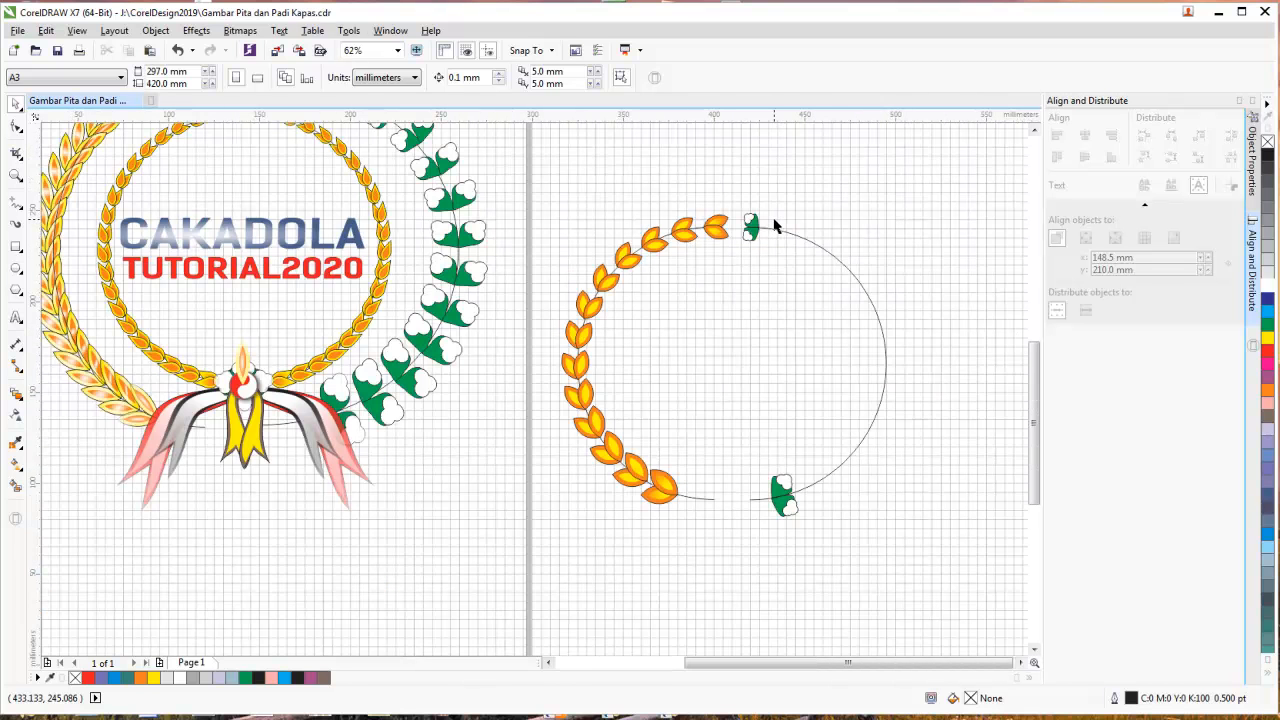
pyautogui.click(792, 494)
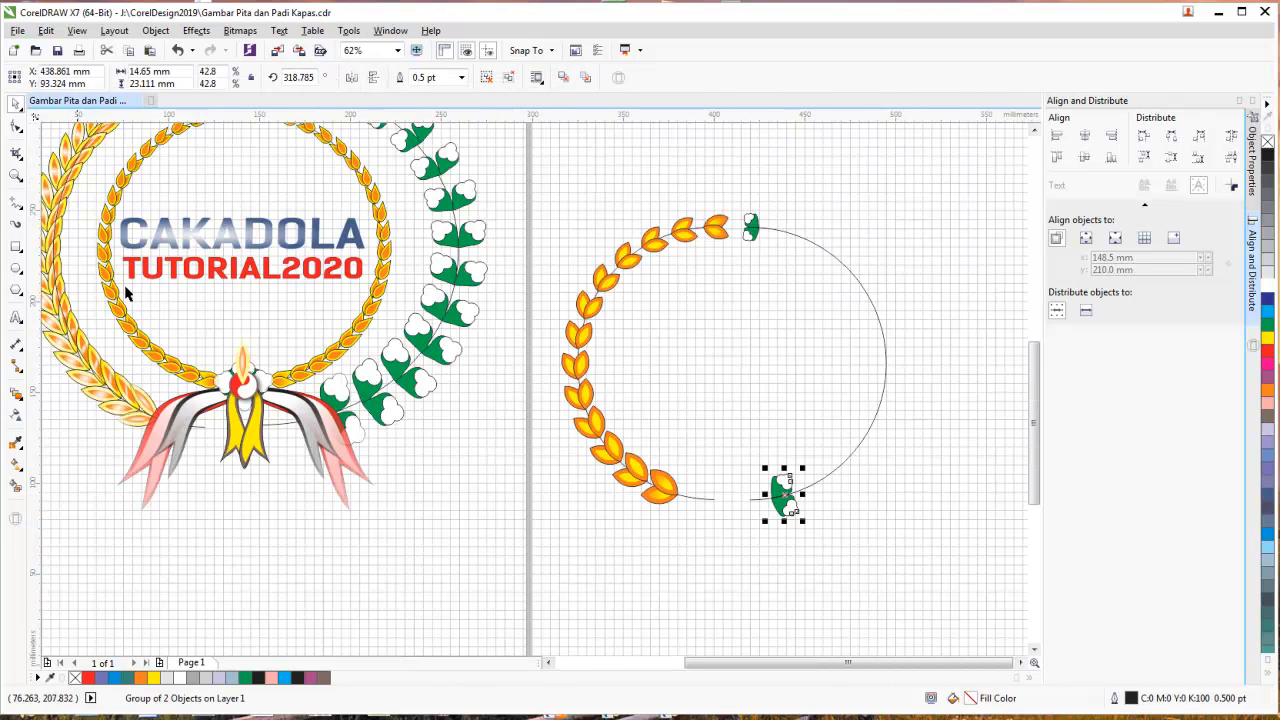
pyautogui.click(17, 395)
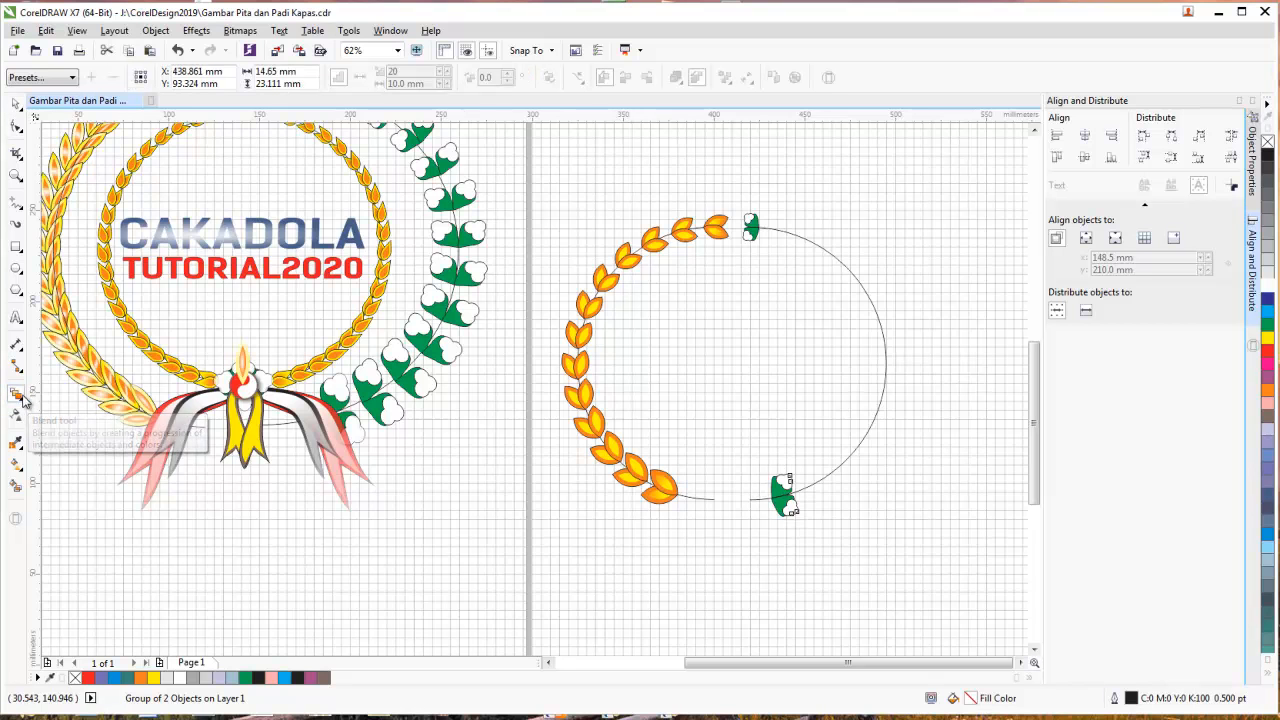
pyautogui.moveTo(749, 500); pyautogui.dragTo(800, 330)
pyautogui.click(16, 104)
pyautogui.click(697, 587)
pyautogui.moveTo(706, 566); pyautogui.dragTo(829, 462)
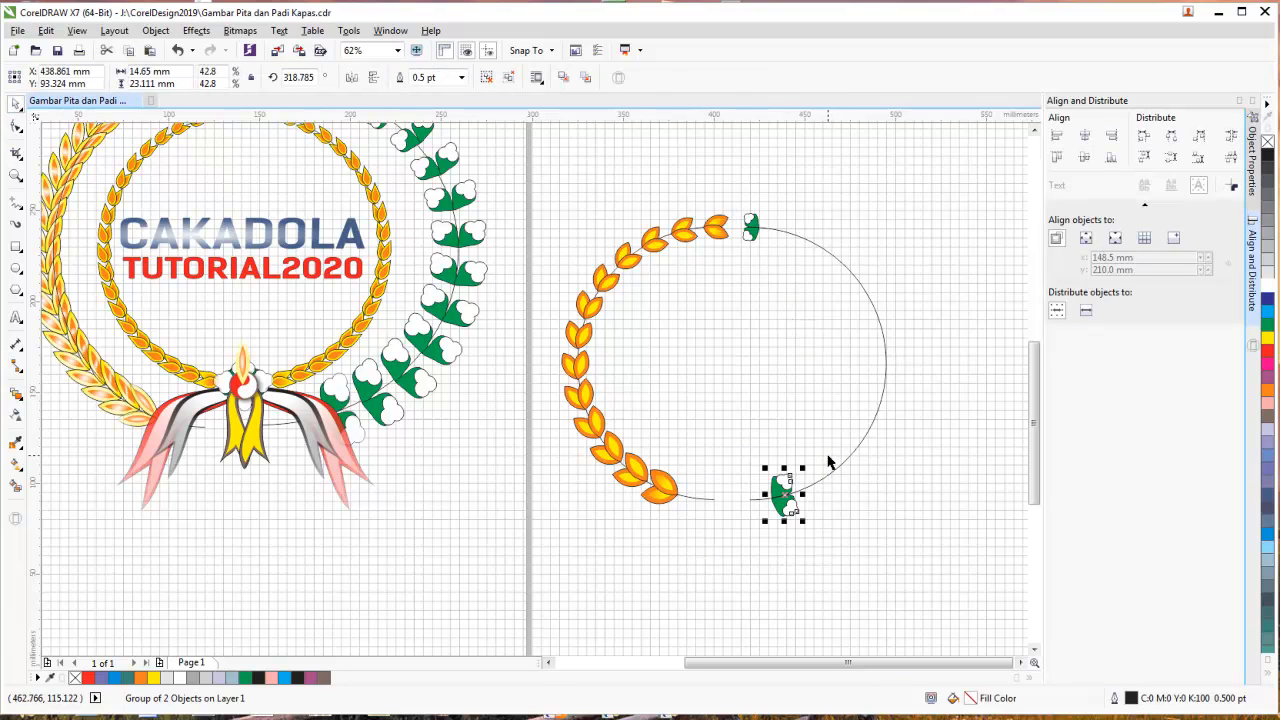
pyautogui.click(20, 398)
pyautogui.moveTo(777, 491); pyautogui.dragTo(787, 320)
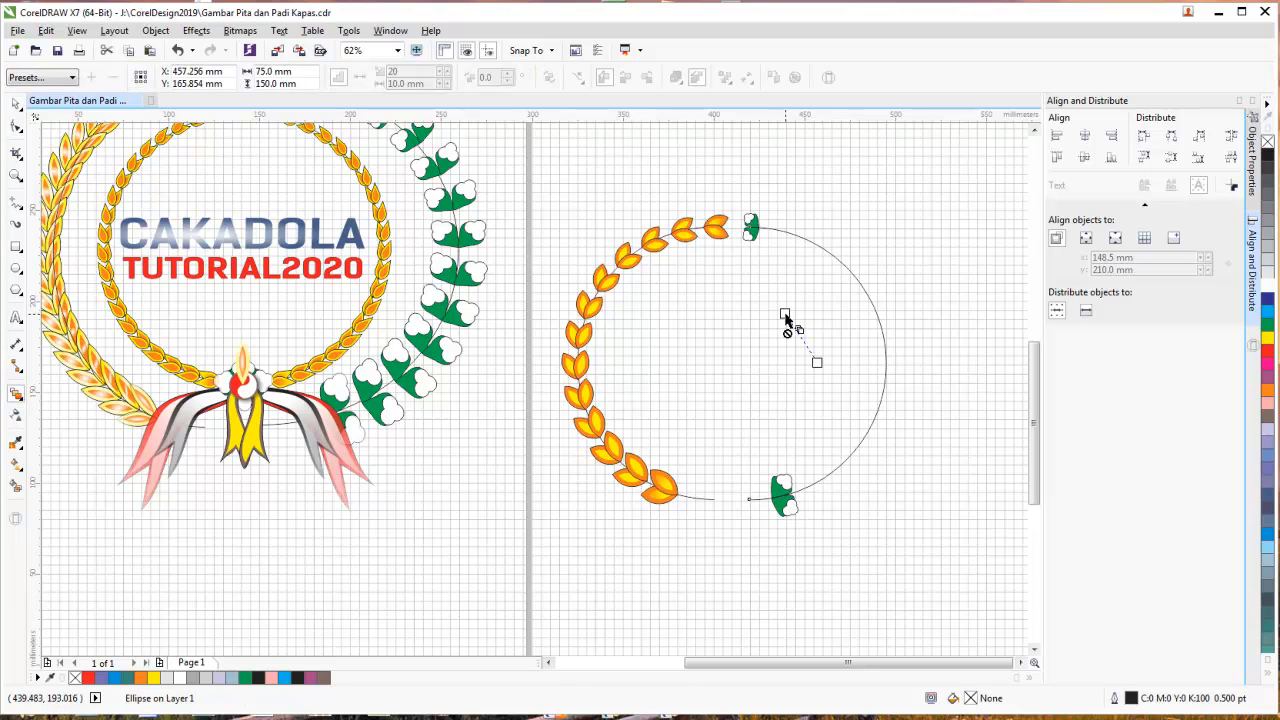
pyautogui.hotkey('ctrl', 'z')
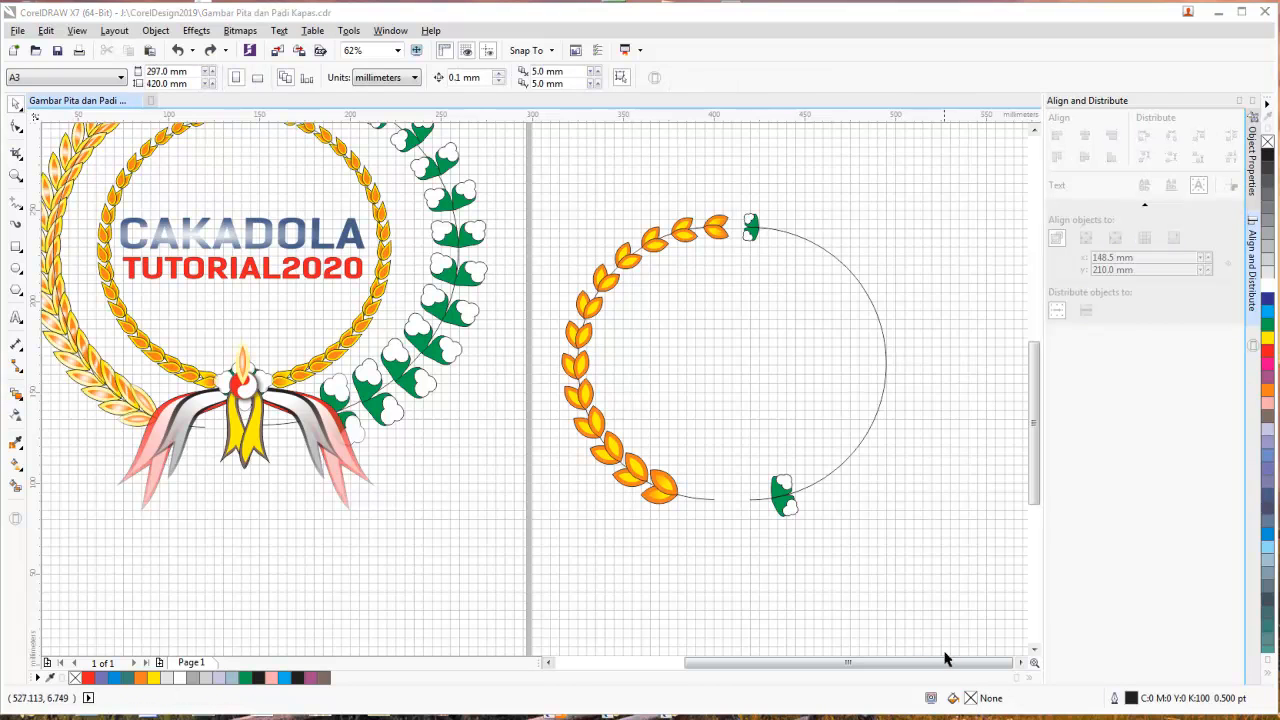
# - Blend the large lower cotton pair to the small upper pair and apply the Loop Blend preset
pyautogui.moveTo(722, 530); pyautogui.dragTo(845, 452)
pyautogui.click(15, 395)
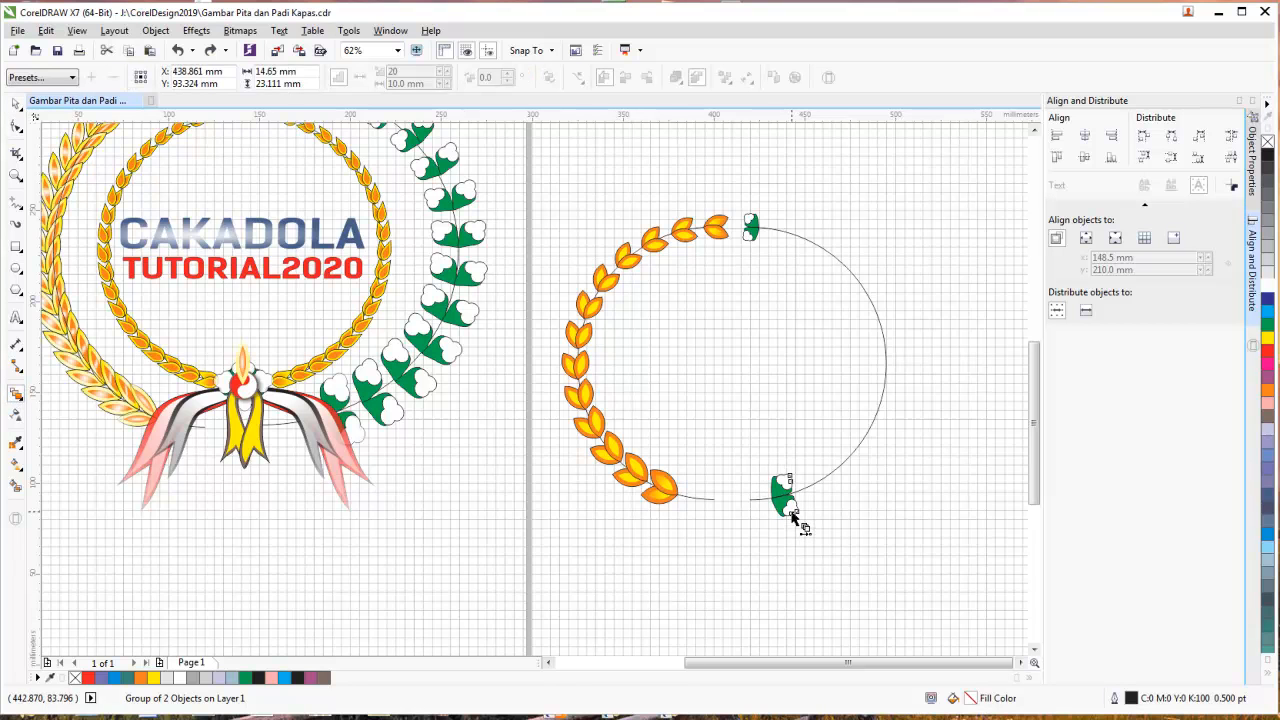
pyautogui.moveTo(789, 516); pyautogui.dragTo(747, 226)
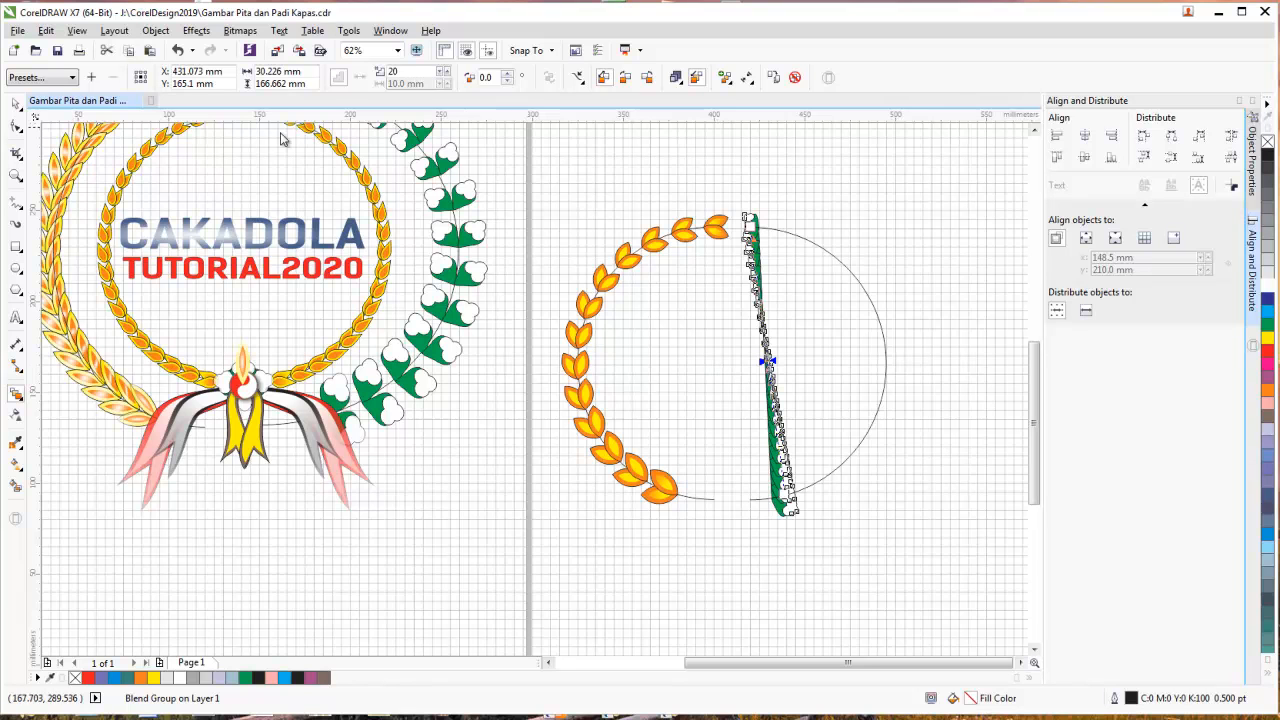
pyautogui.click(58, 78)
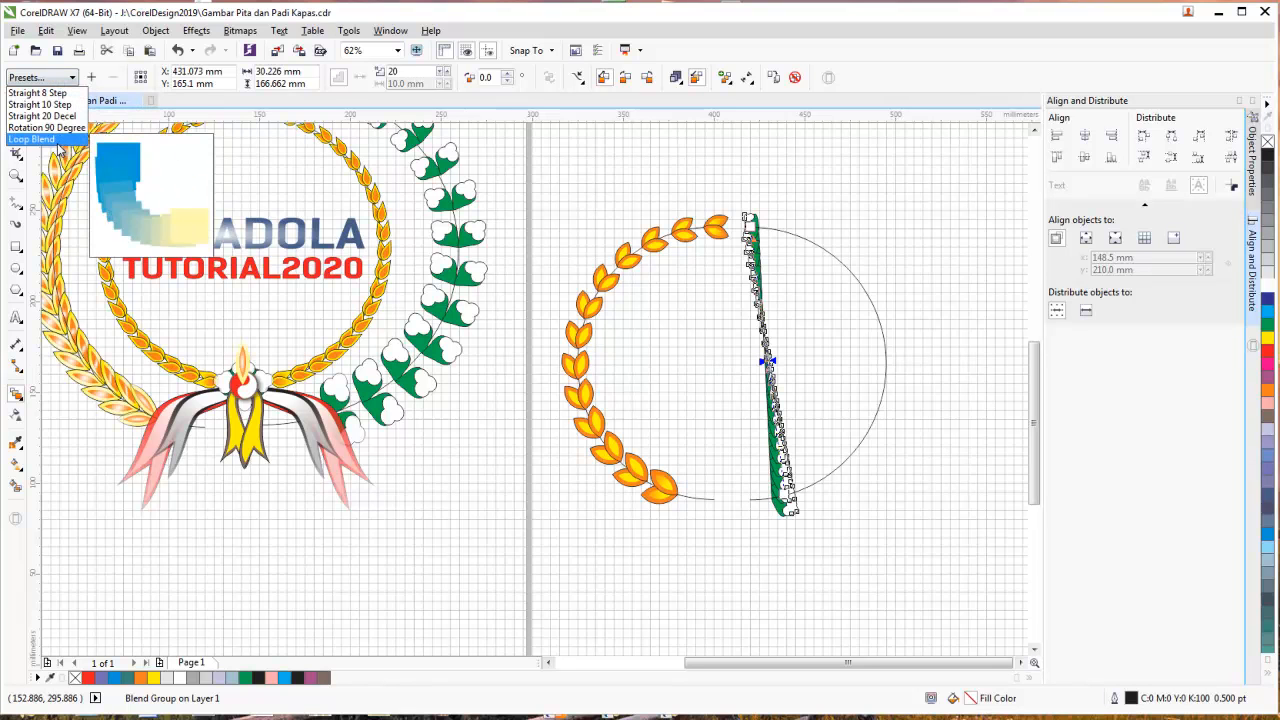
pyautogui.click(57, 141)
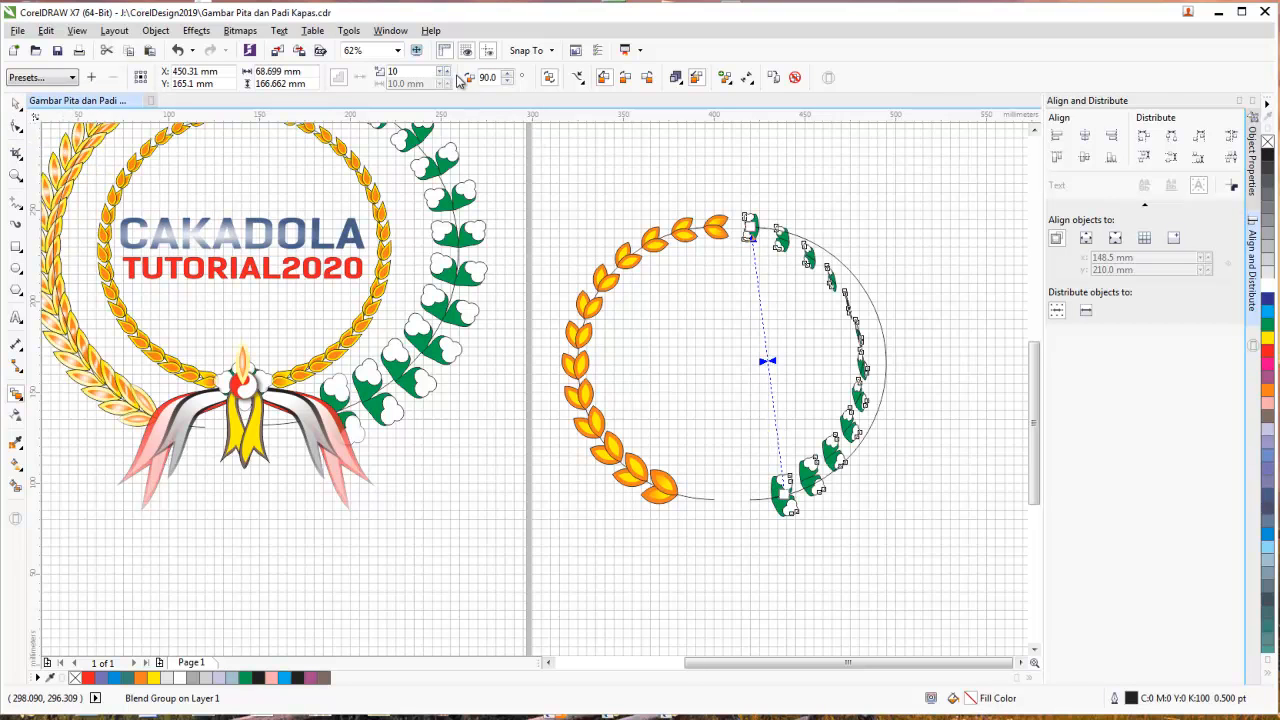
# - Increase the cotton blend's direction angle to 130 degrees so the copies spread out to the arc
pyautogui.click(508, 76)
pyautogui.click(508, 76)
pyautogui.click(508, 76)
pyautogui.click(508, 76)
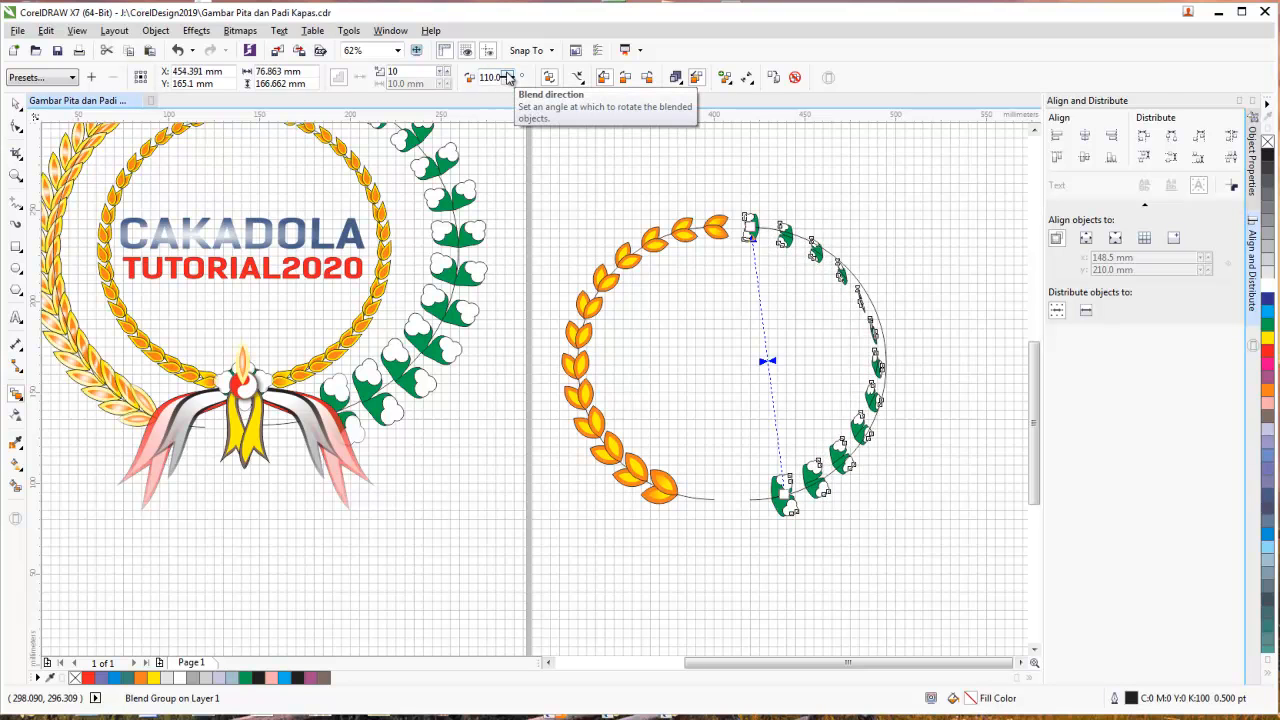
pyautogui.click(508, 76)
pyautogui.click(508, 76)
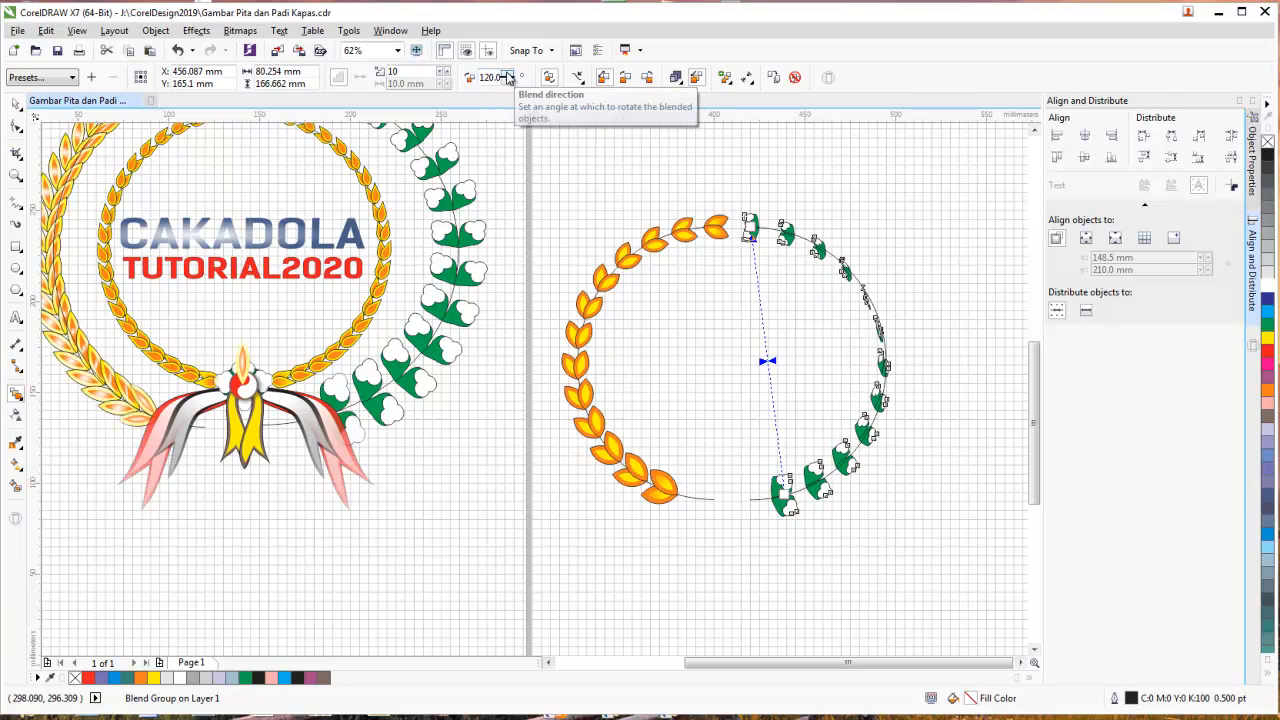
pyautogui.click(508, 76)
pyautogui.click(508, 76)
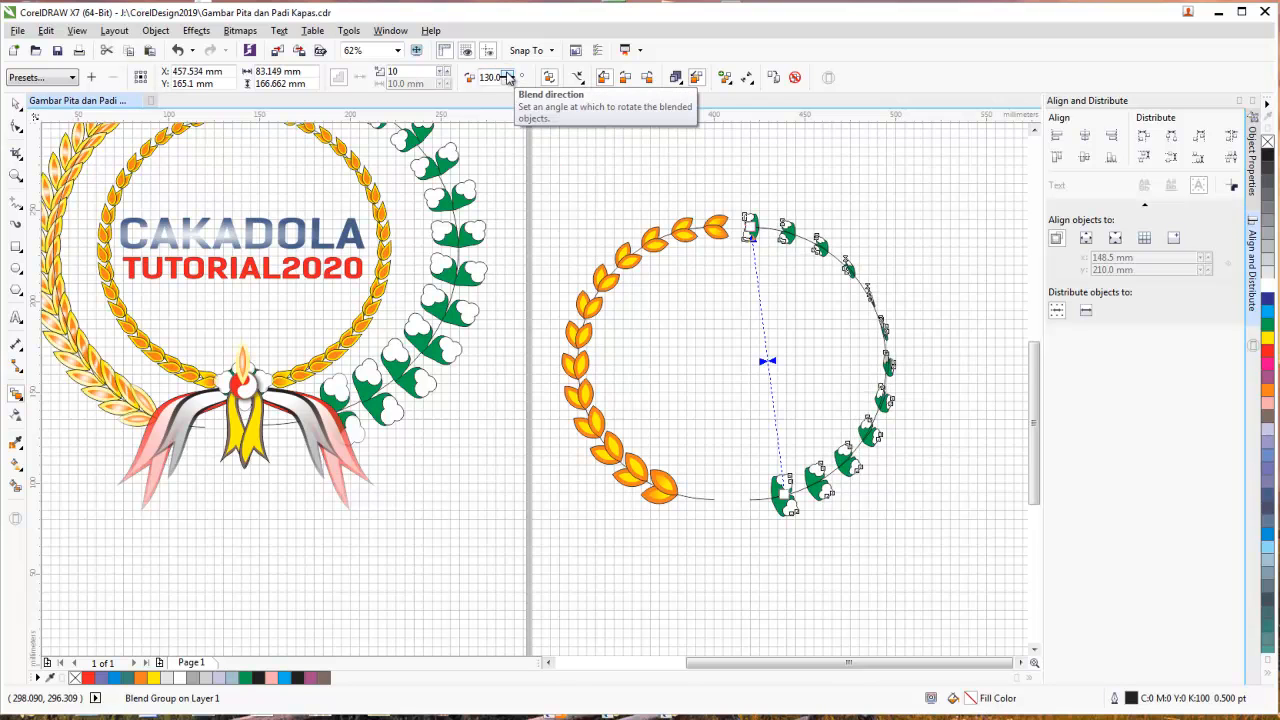
# - Increase the number of steps in the cotton blend to 21
pyautogui.click(447, 73)
pyautogui.click(447, 73)
pyautogui.click(447, 73)
pyautogui.click(447, 73)
pyautogui.click(447, 73)
pyautogui.click(447, 73)
pyautogui.click(447, 73)
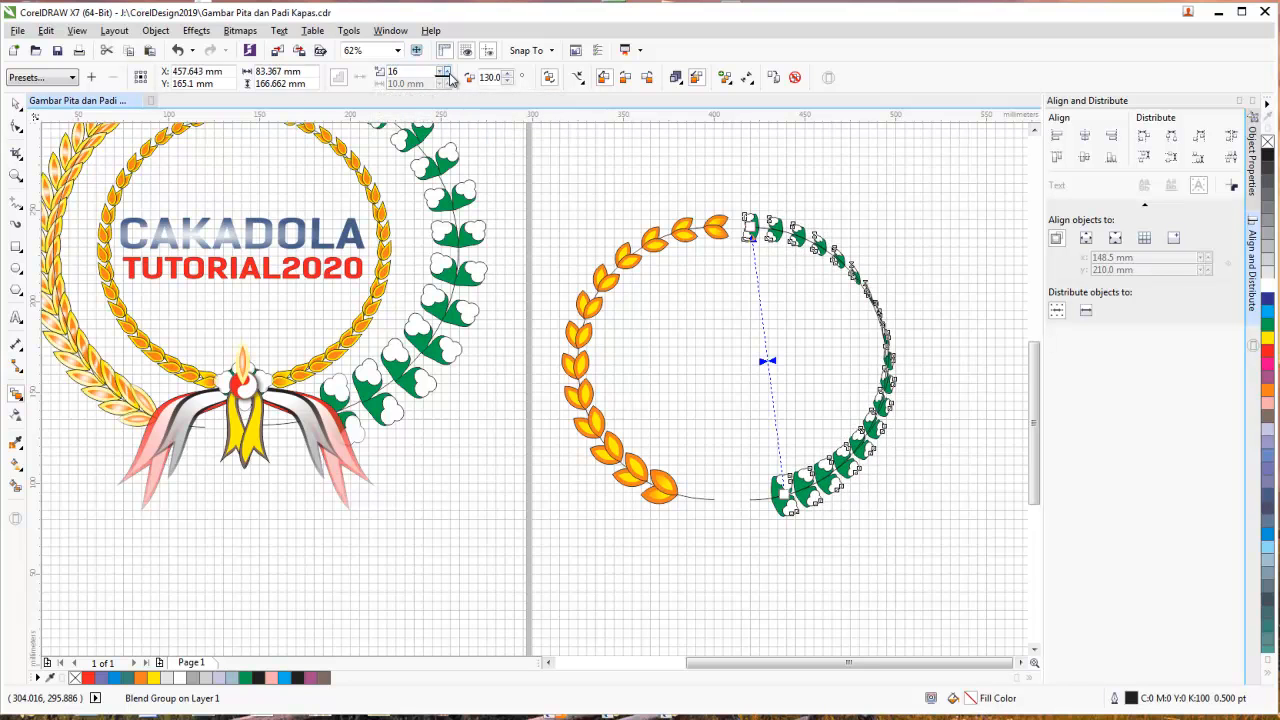
pyautogui.click(447, 73)
pyautogui.click(447, 73)
pyautogui.click(447, 73)
pyautogui.click(447, 73)
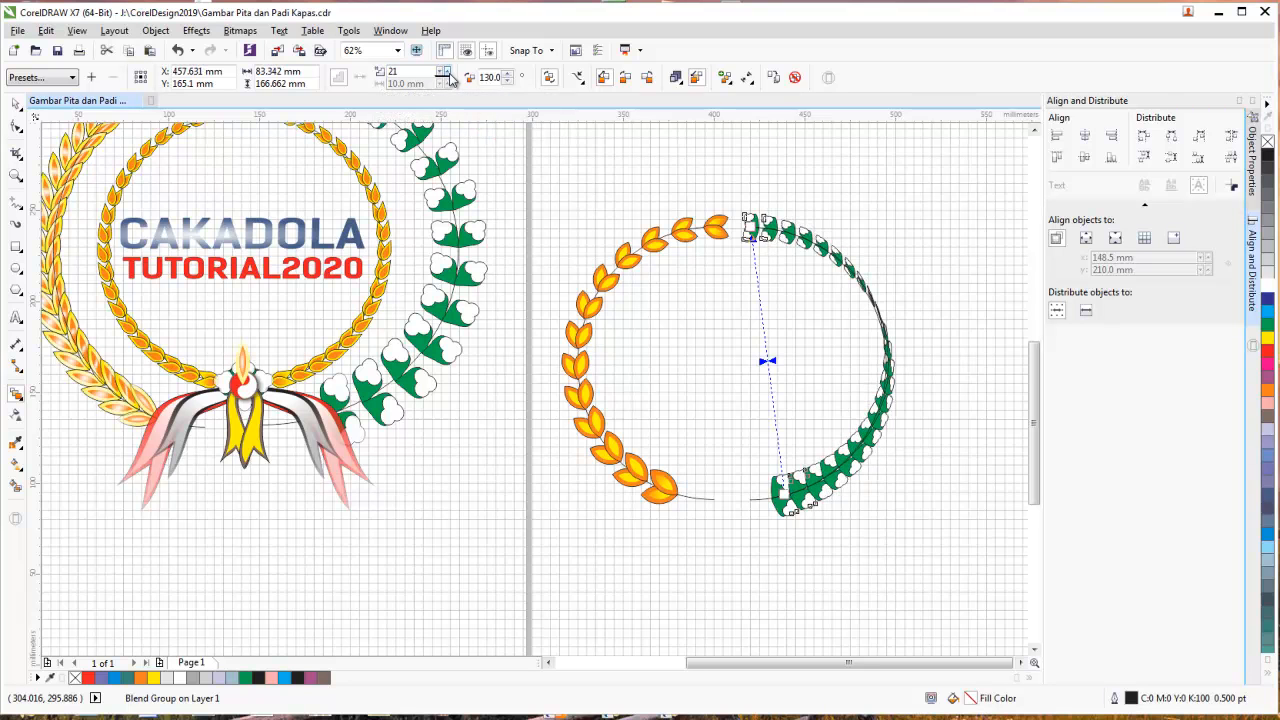
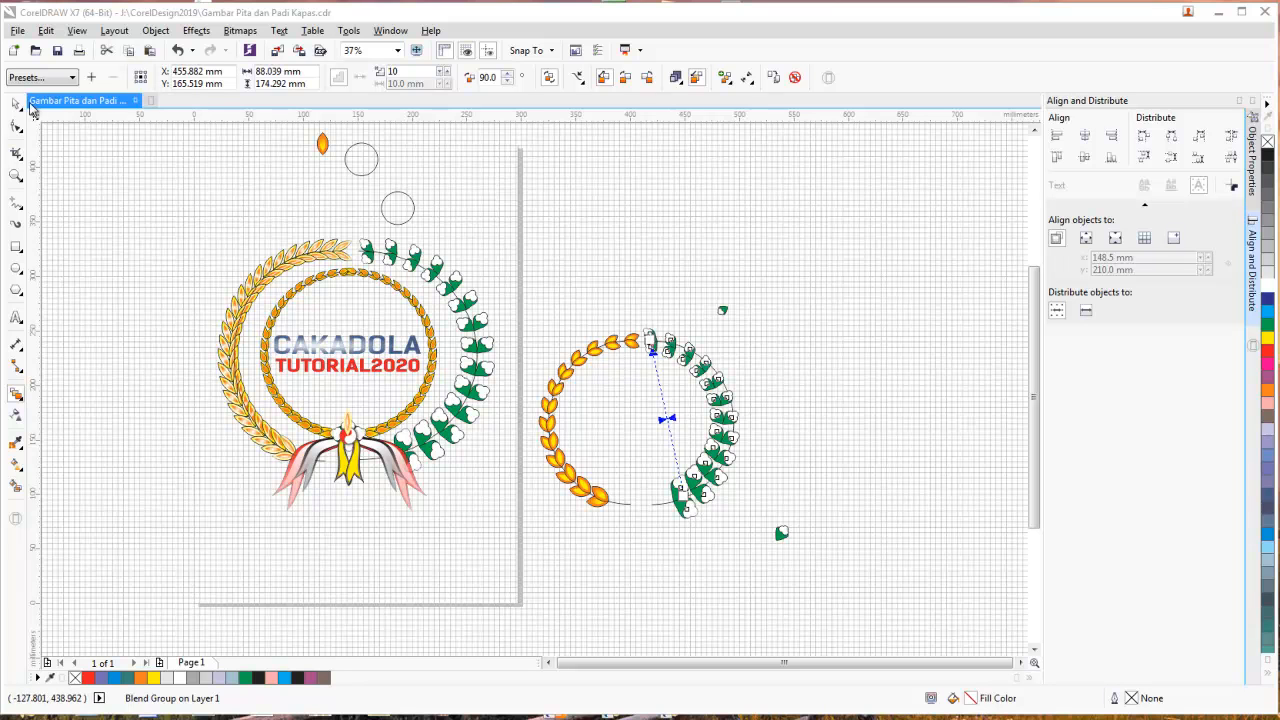
# - Set the direction angle of the 10-step cotton blend to 115 degrees so the pairs follow the arc
pyautogui.click(508, 75)
pyautogui.click(508, 75)
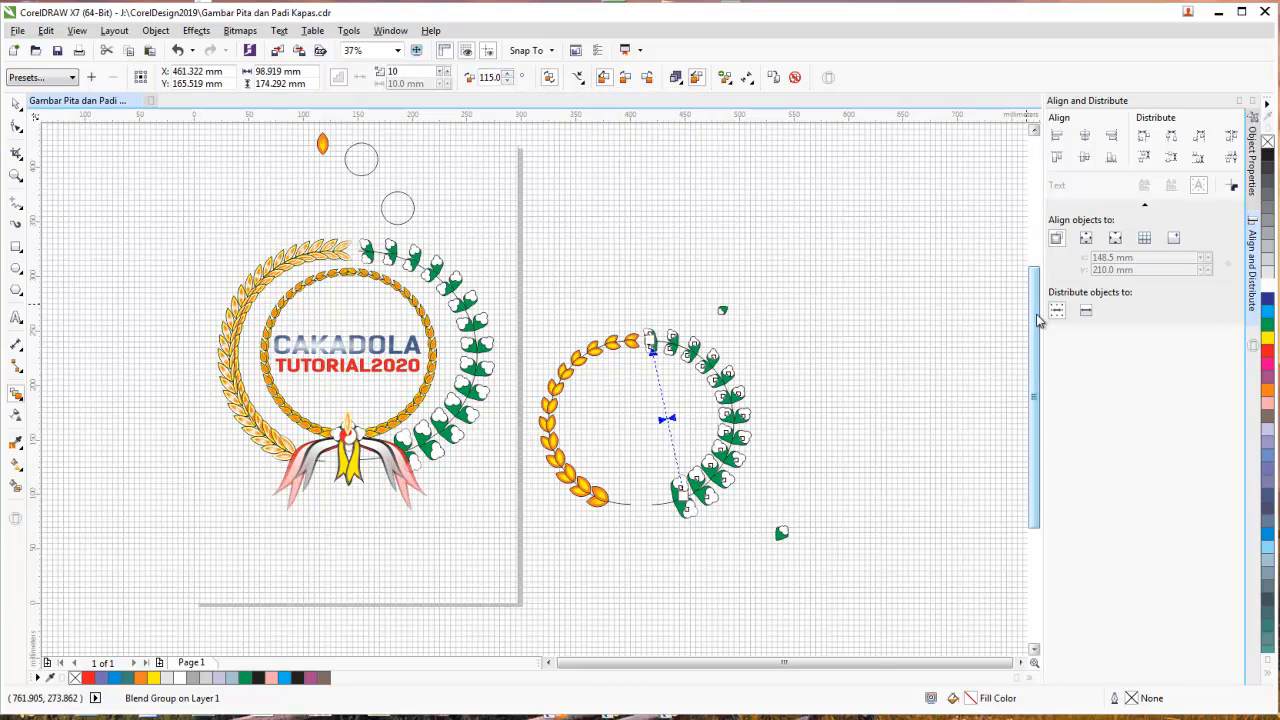
pyautogui.scroll(-1, 1037, 317)
pyautogui.scroll(2, 845, 320)
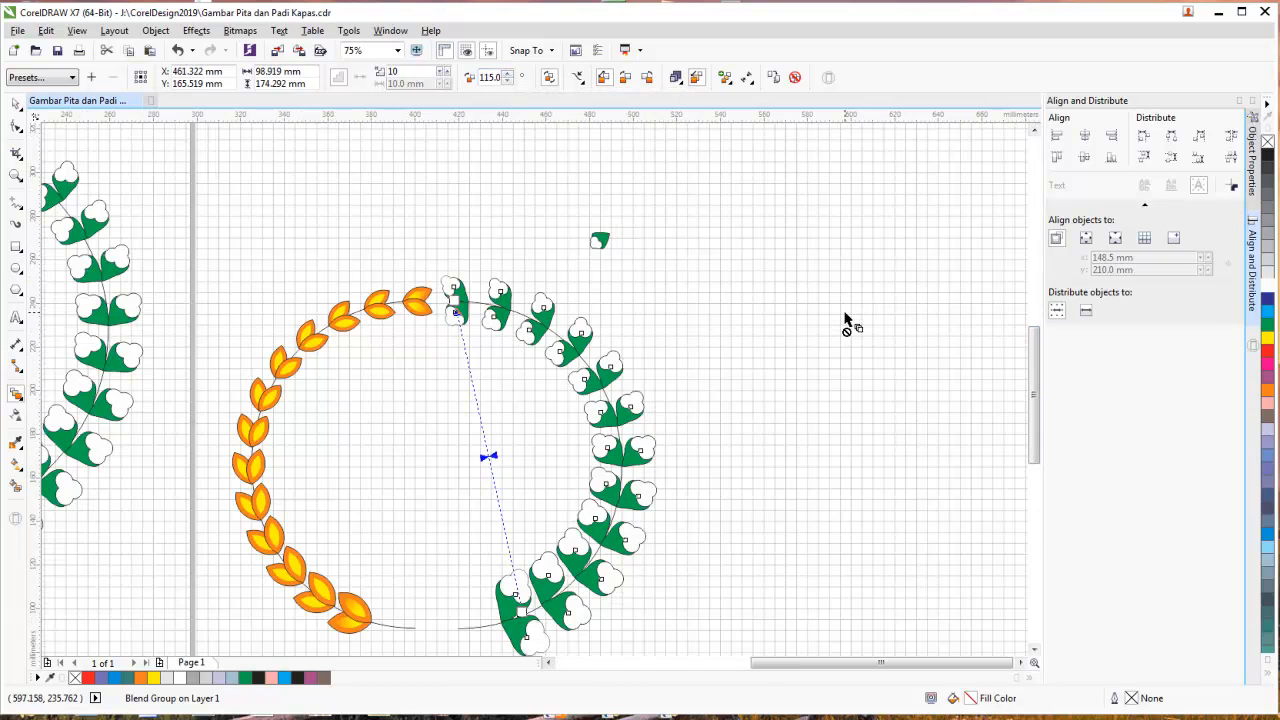
pyautogui.click(15, 104)
pyautogui.click(456, 226)
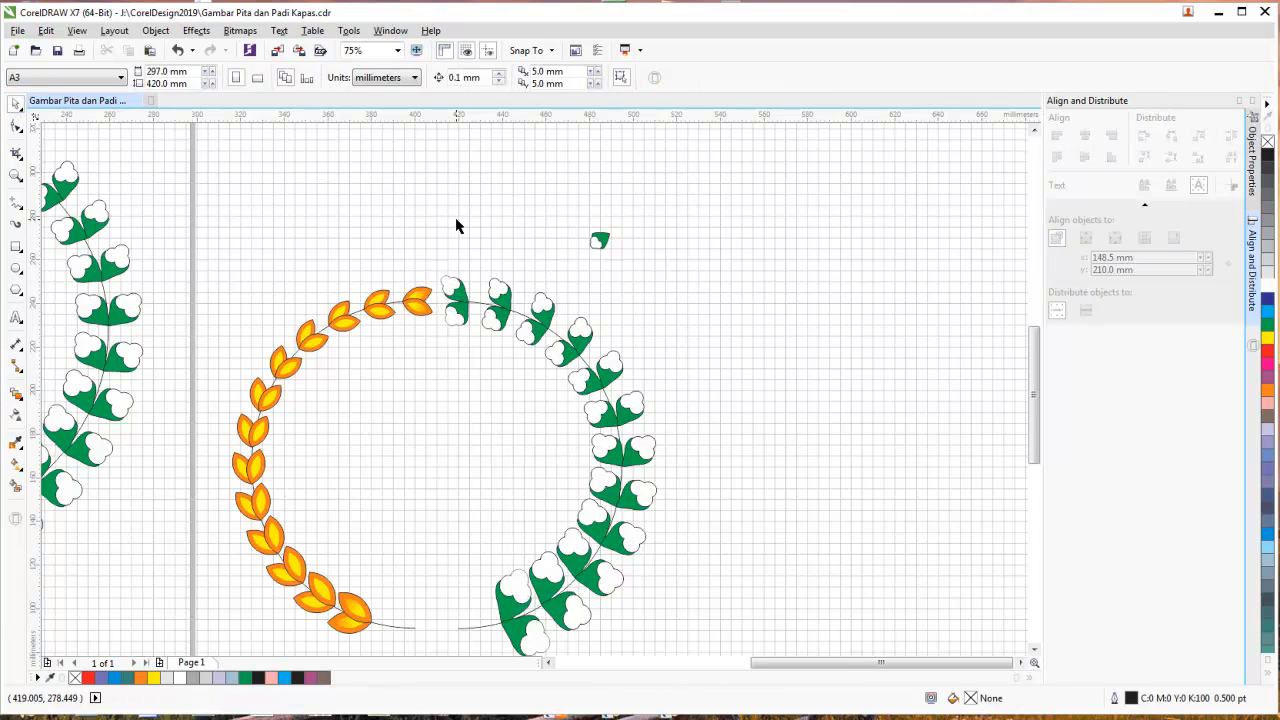
# - Examine the larger spare cotton piece up close, then the blended cotton branch opposite the rice branch
pyautogui.scroll(-1, 456, 226)
pyautogui.moveTo(569, 444); pyautogui.dragTo(666, 506)
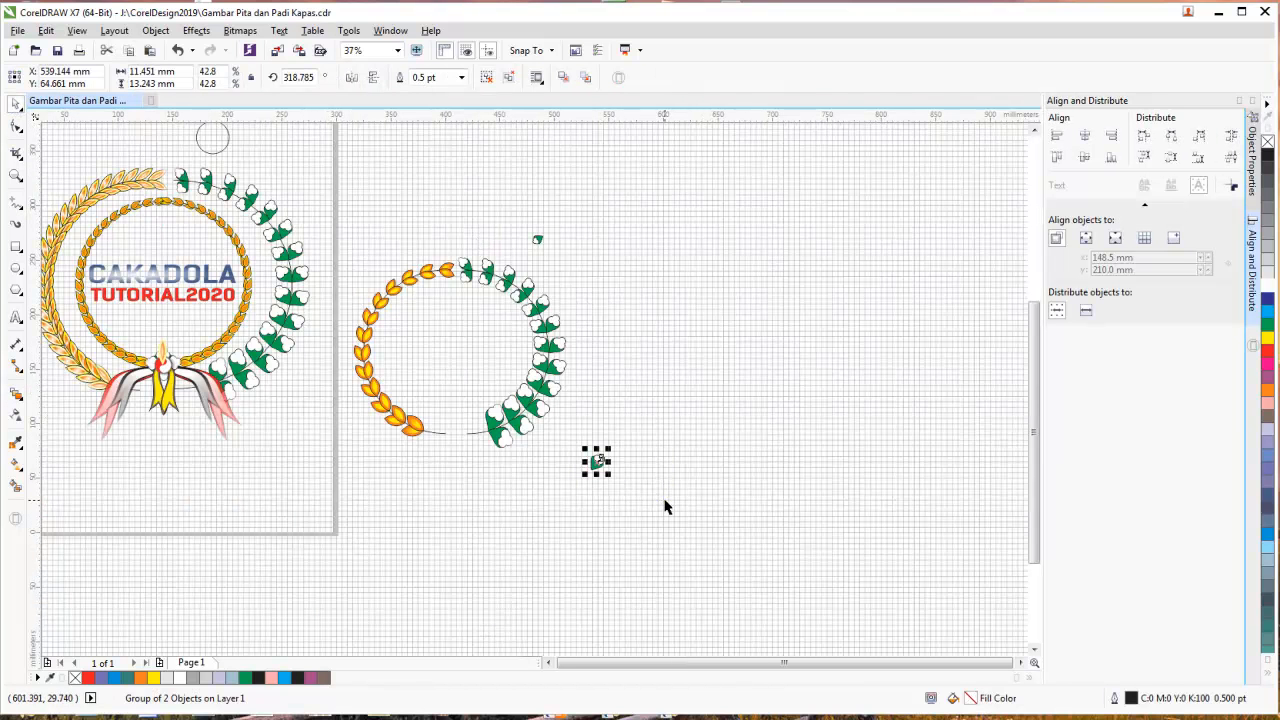
pyautogui.click(397, 54)
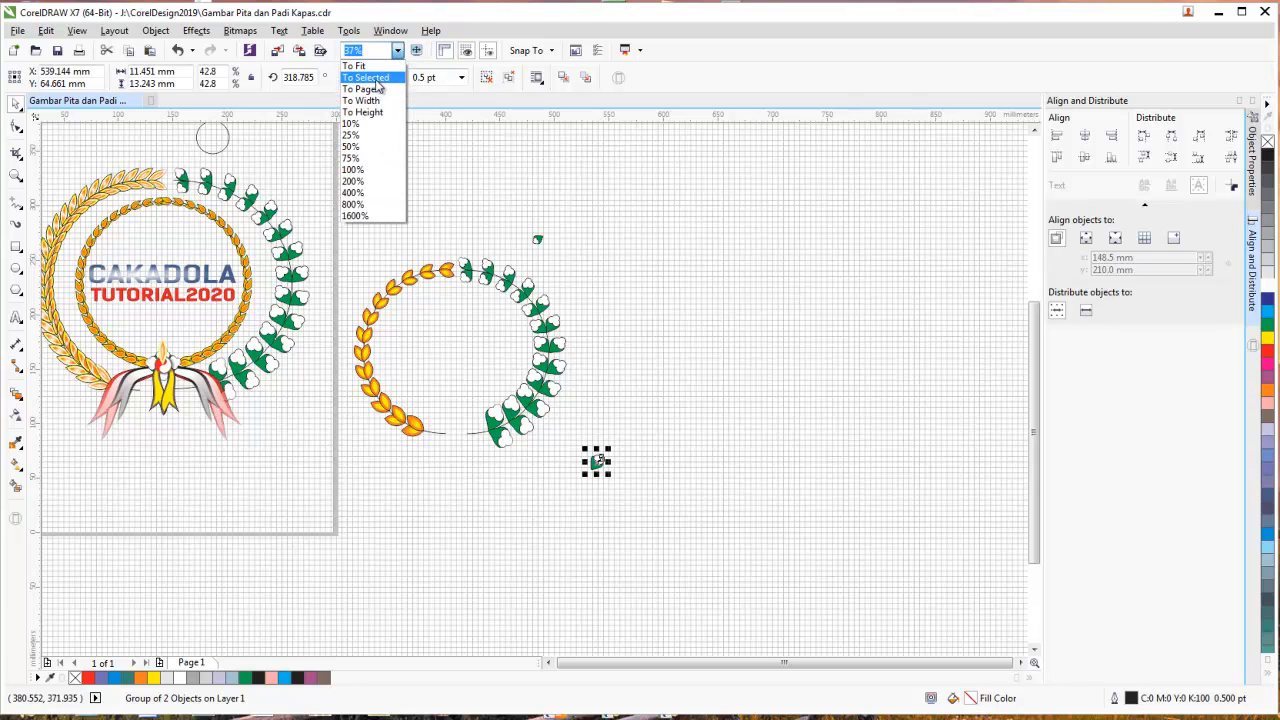
pyautogui.click(366, 78)
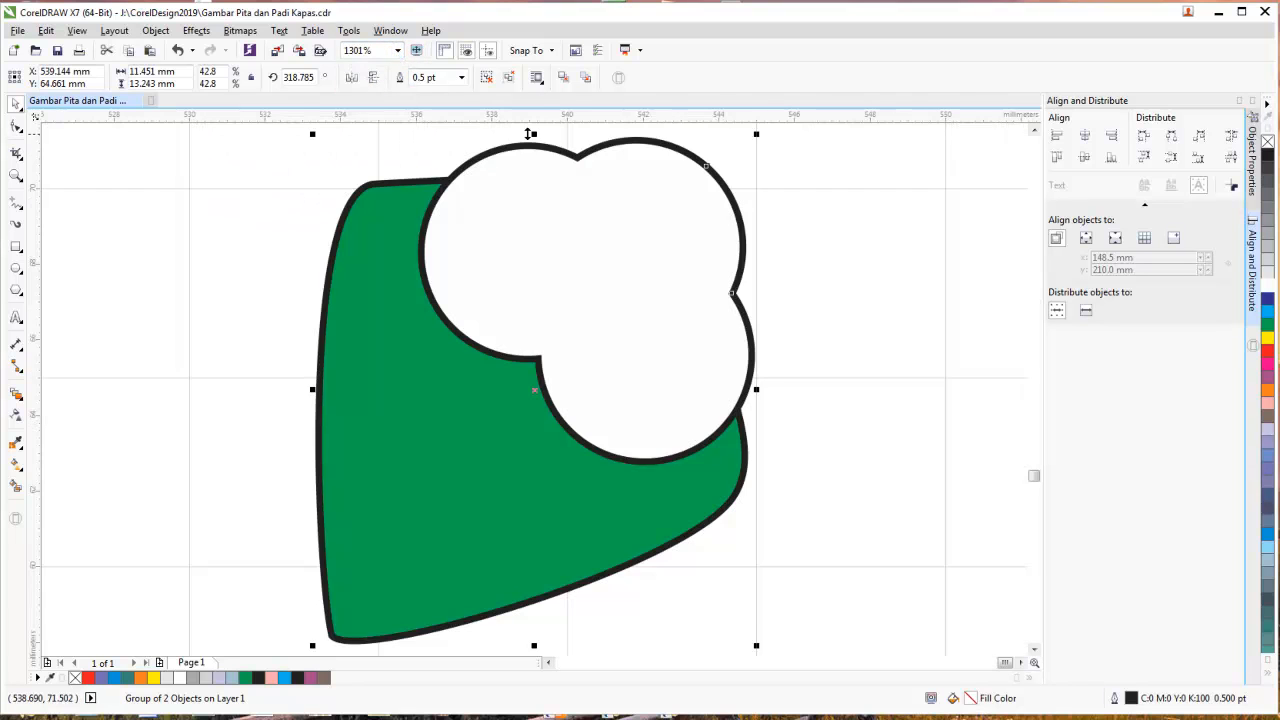
pyautogui.click(397, 51)
pyautogui.click(378, 67)
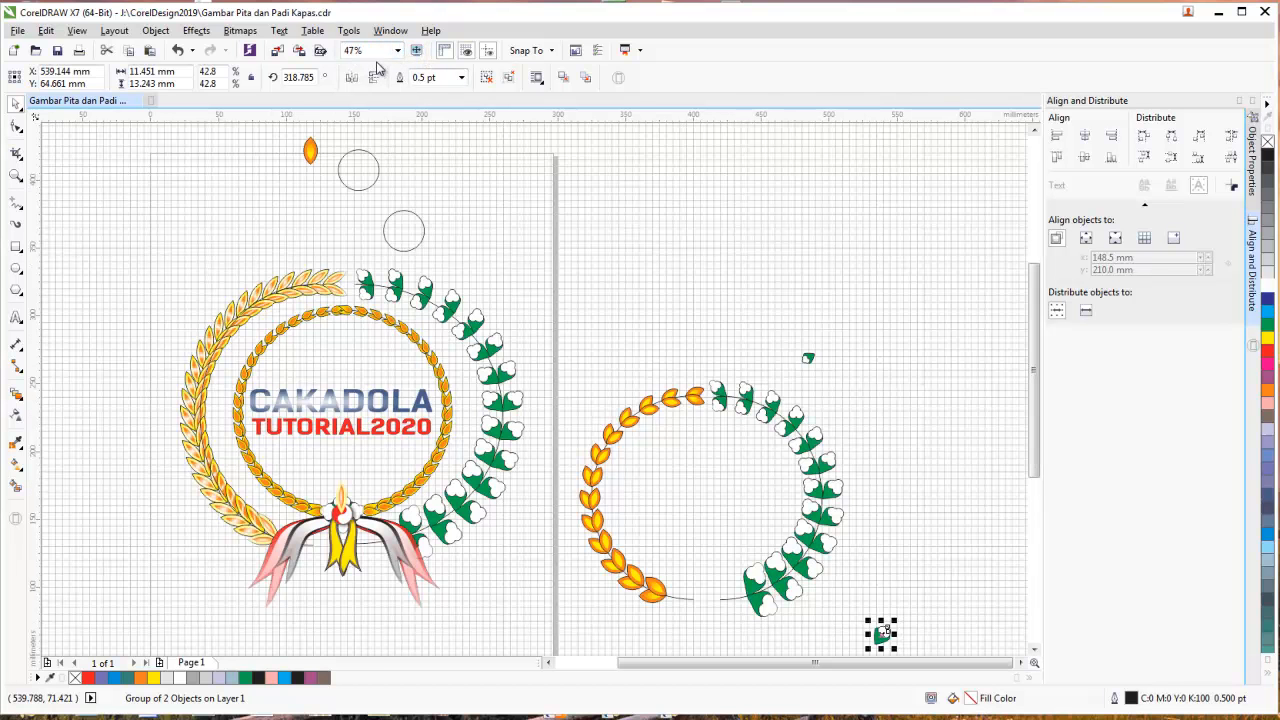
pyautogui.click(585, 251)
pyautogui.moveTo(1035, 403); pyautogui.dragTo(1035, 431)
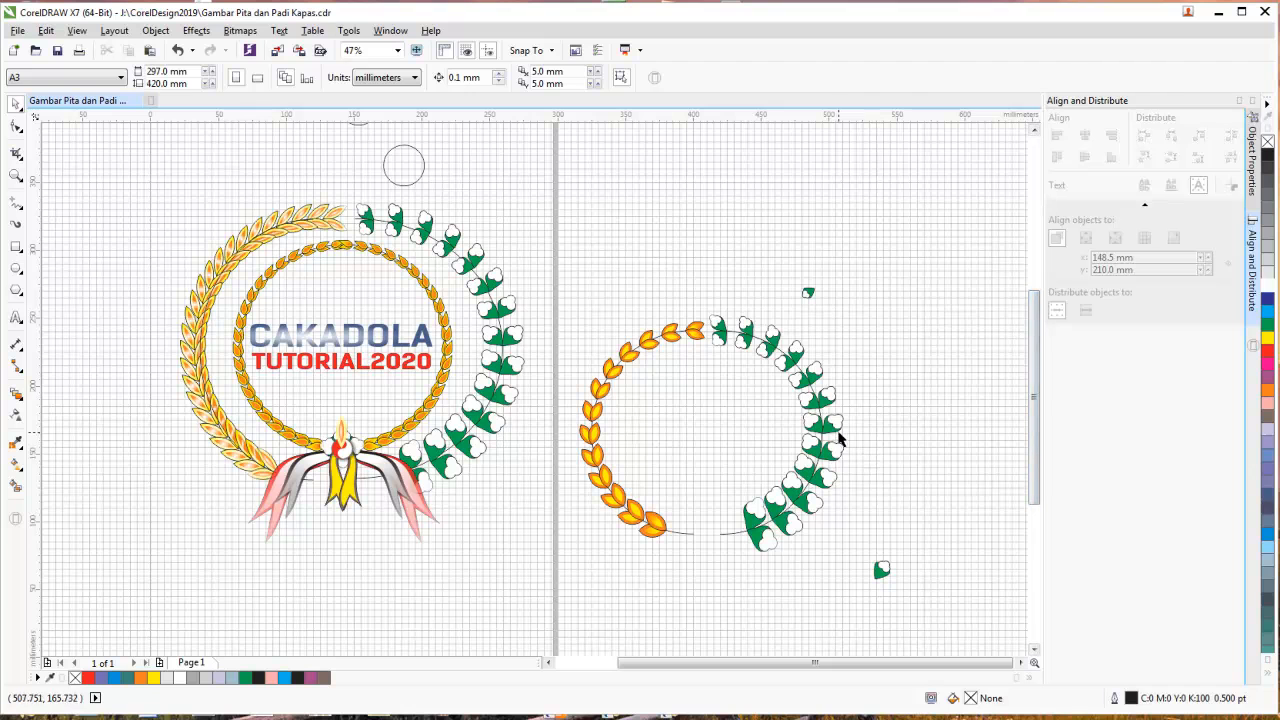
pyautogui.click(838, 440)
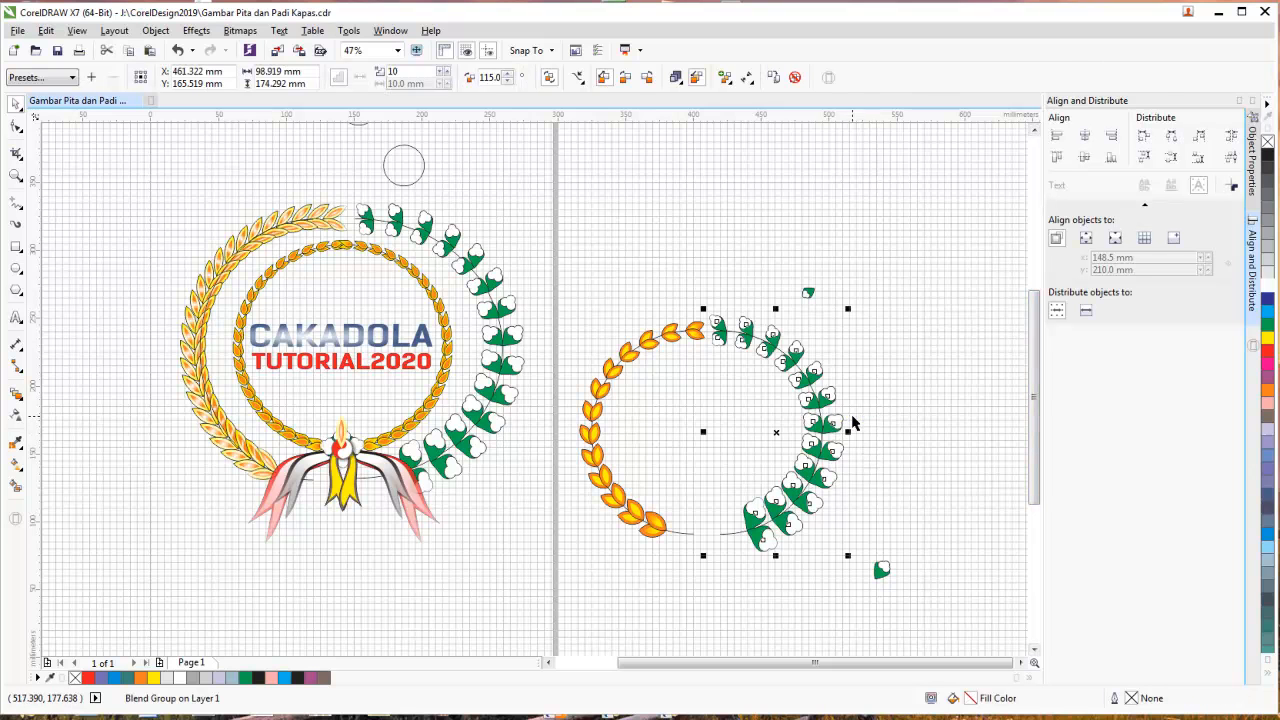
pyautogui.click(882, 370)
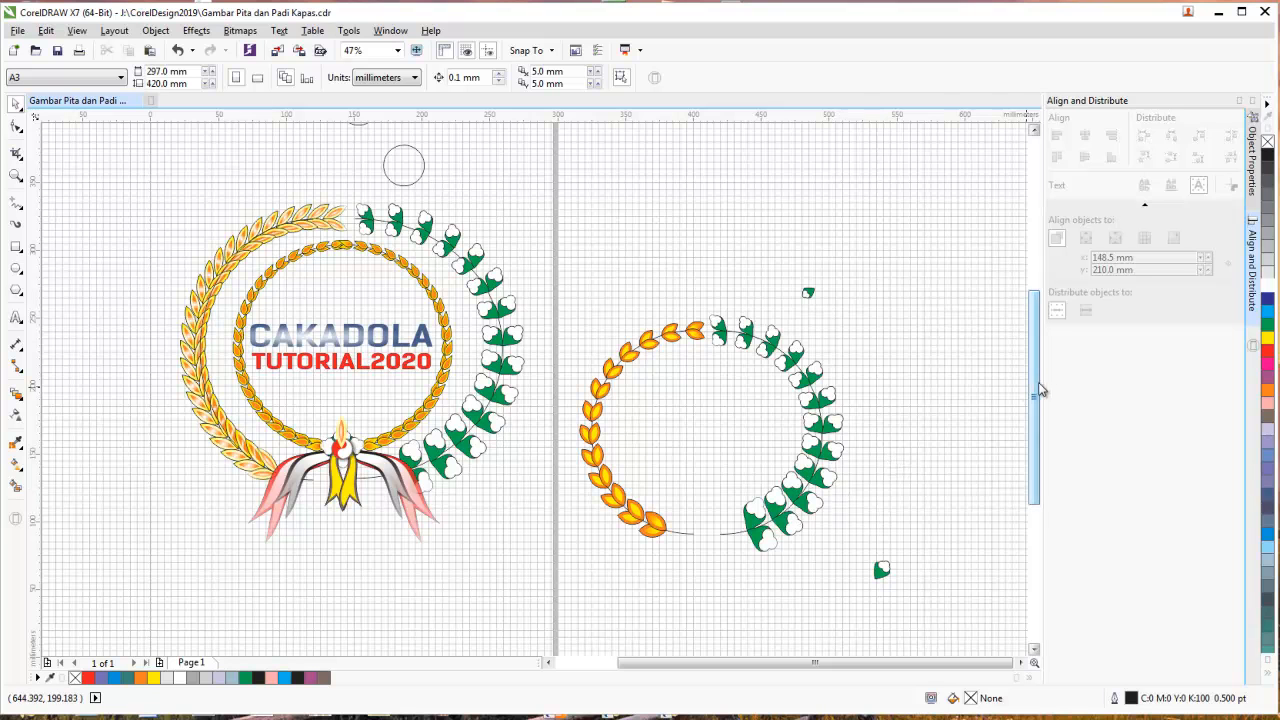
# - Move the small spare cotton piece beside the larger one and shift both farther away from the wreath
pyautogui.scroll(-1, 1035, 390)
pyautogui.moveTo(772, 230); pyautogui.dragTo(856, 290)
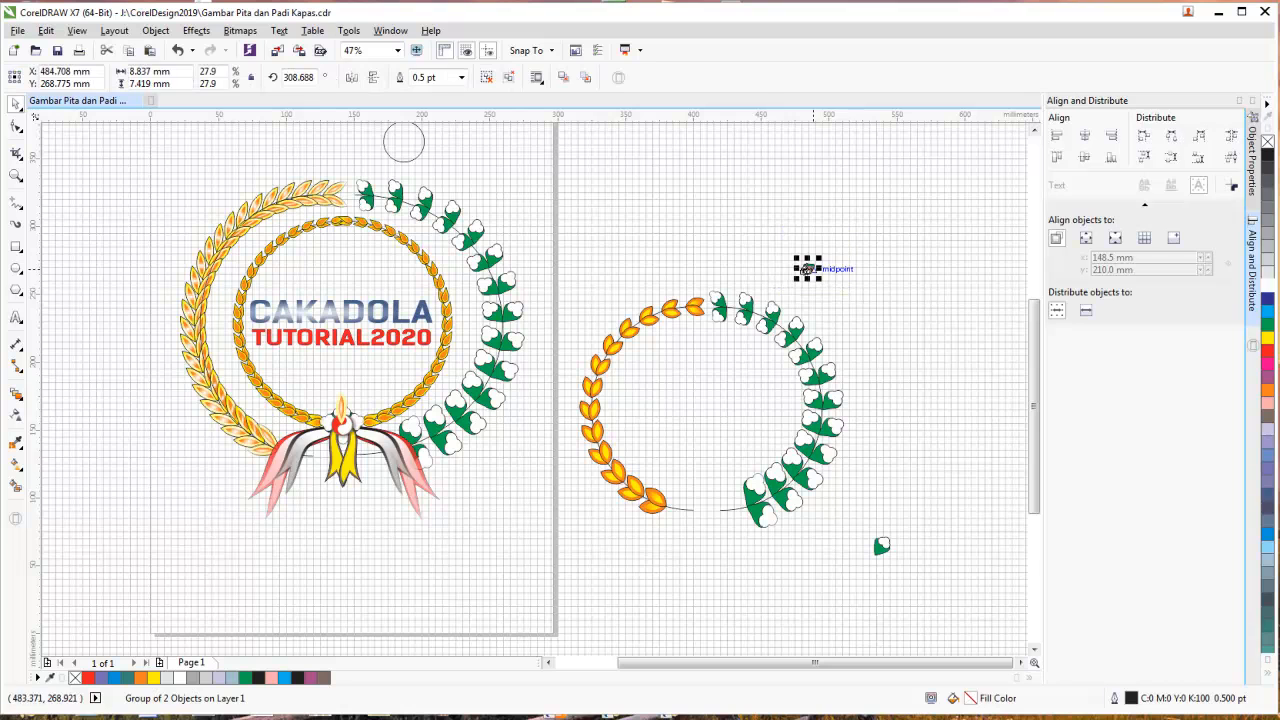
pyautogui.moveTo(921, 439); pyautogui.dragTo(921, 571)
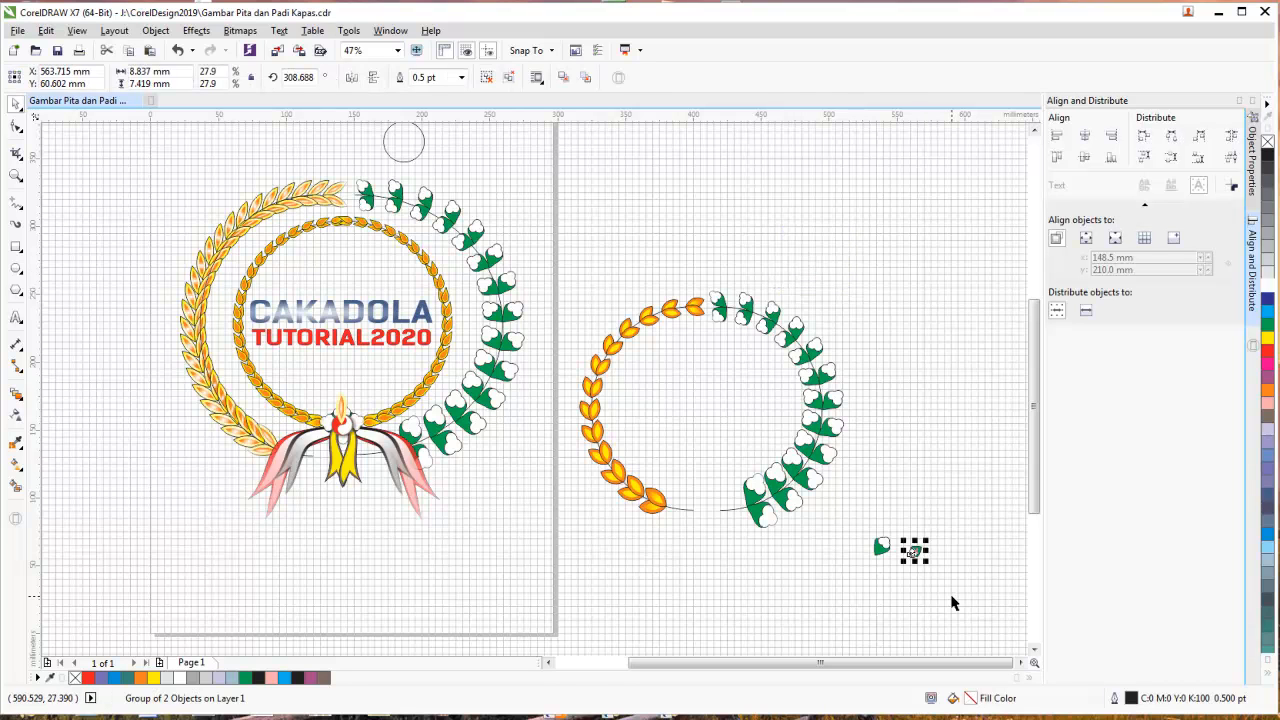
pyautogui.moveTo(858, 520); pyautogui.dragTo(960, 594)
pyautogui.moveTo(889, 543); pyautogui.dragTo(944, 511)
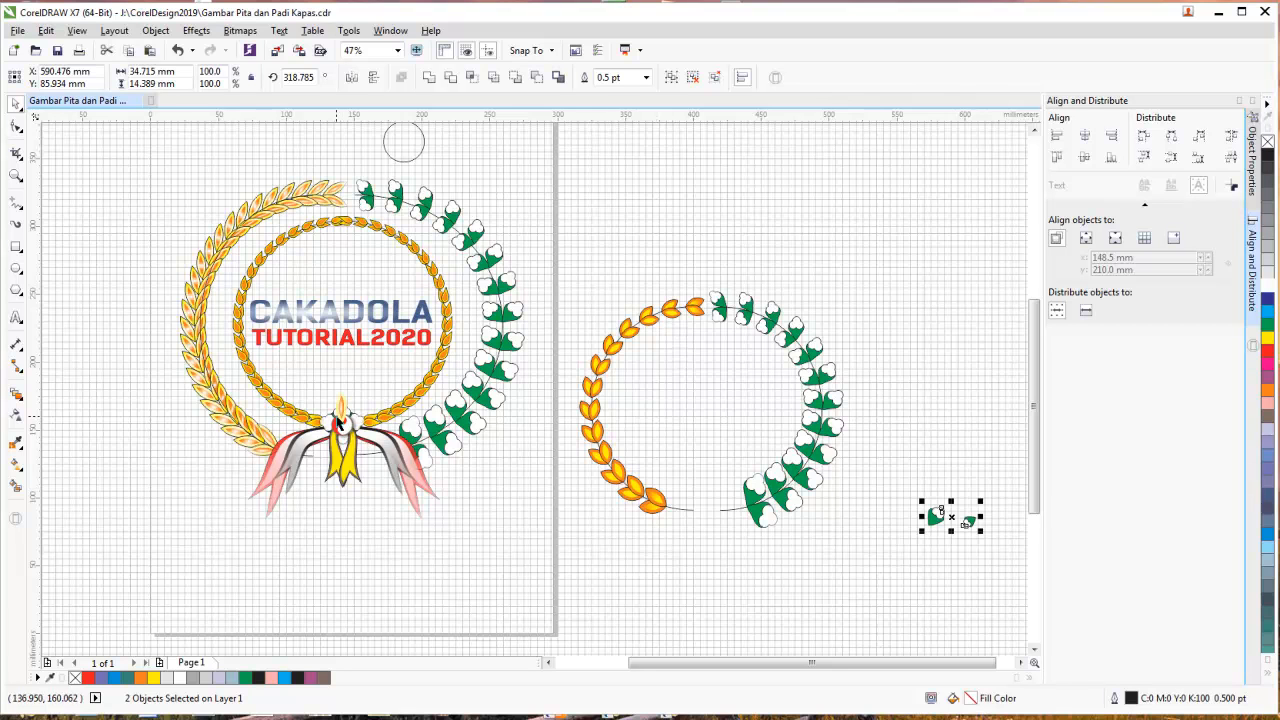
pyautogui.moveTo(193, 533); pyautogui.dragTo(453, 388)
pyautogui.click(768, 567)
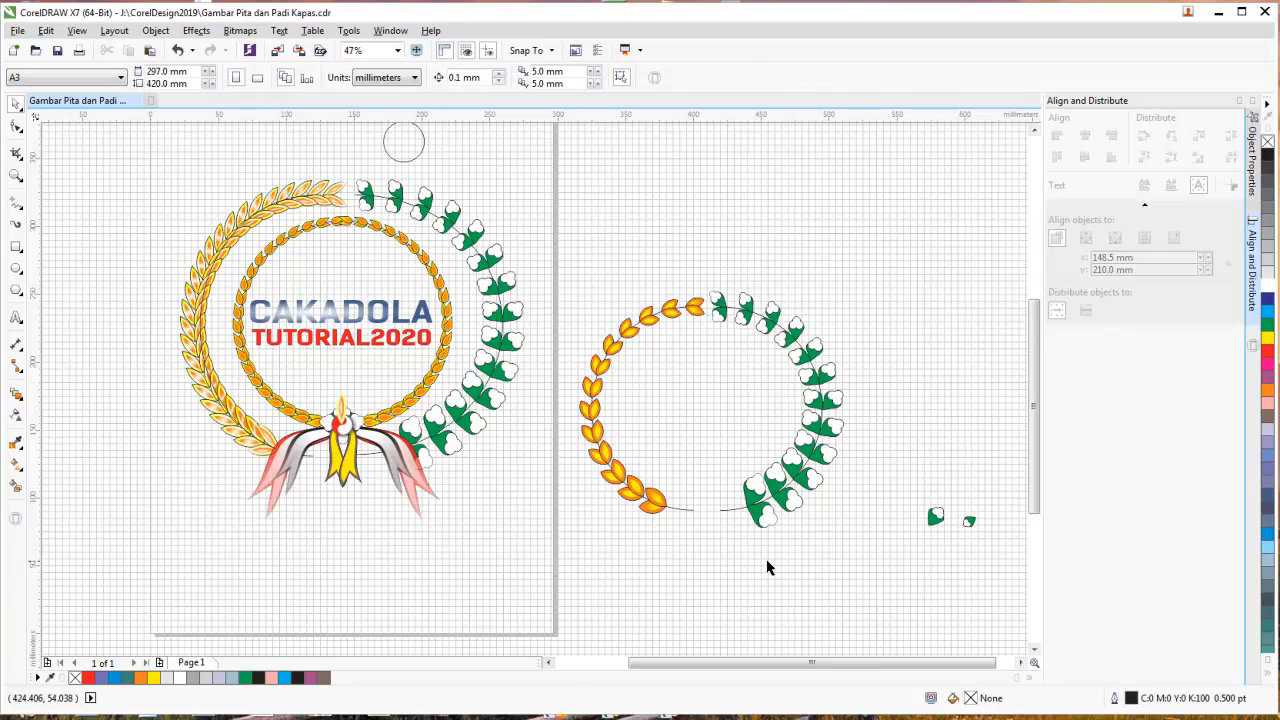
# - Copy the candle and ribbon ornament from the finished wreath onto the bottom gap of the new rice-and-cotton wreath
pyautogui.click(387, 442)
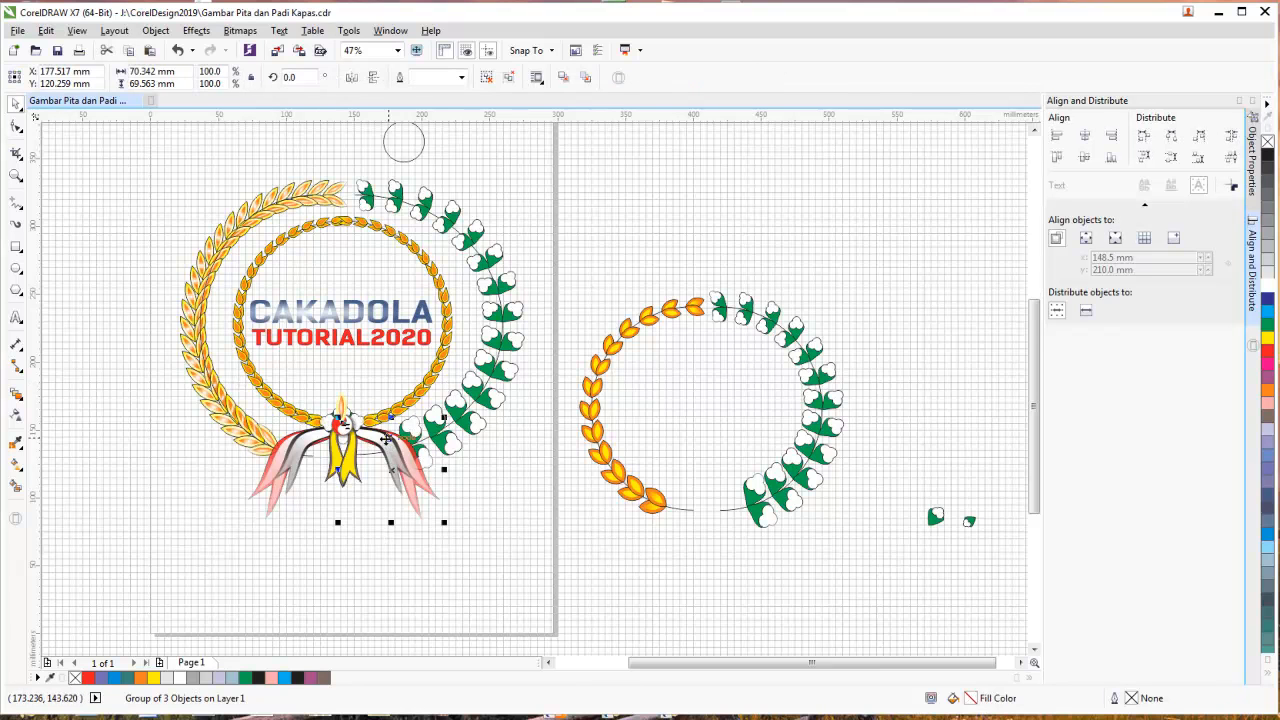
pyautogui.click(320, 534)
pyautogui.moveTo(213, 518); pyautogui.dragTo(481, 385)
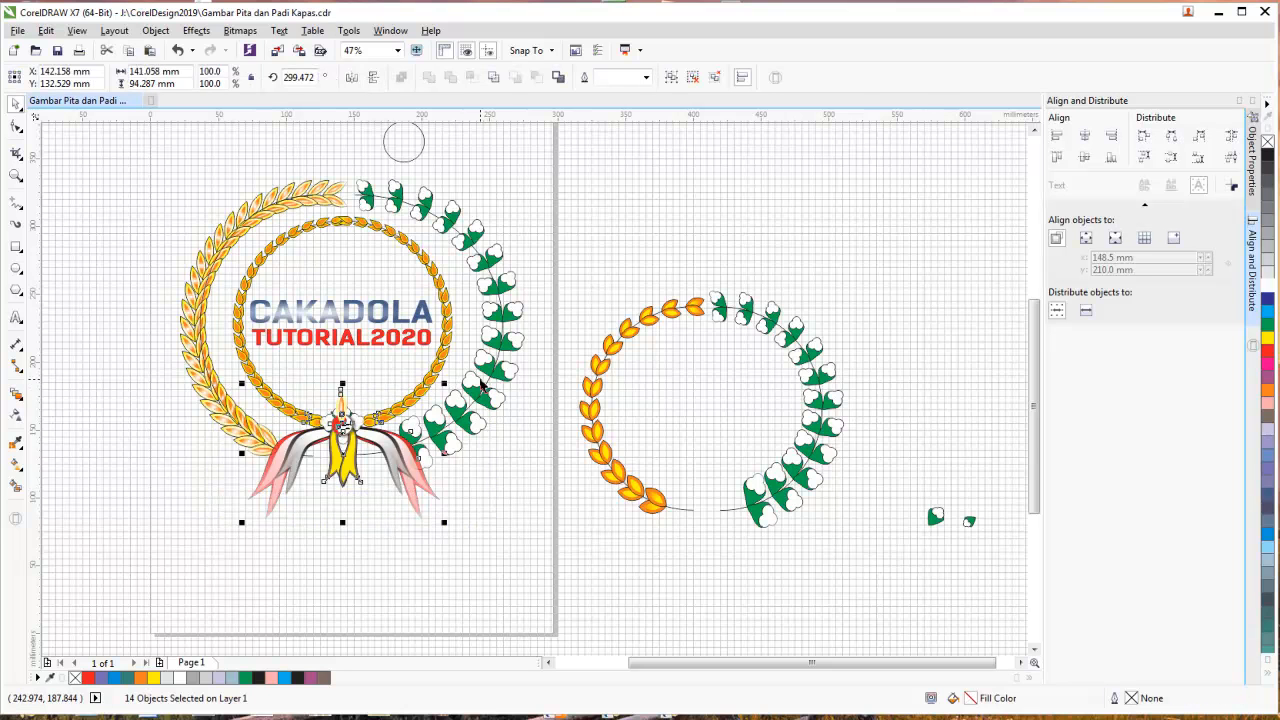
pyautogui.moveTo(334, 420); pyautogui.dragTo(707, 512)
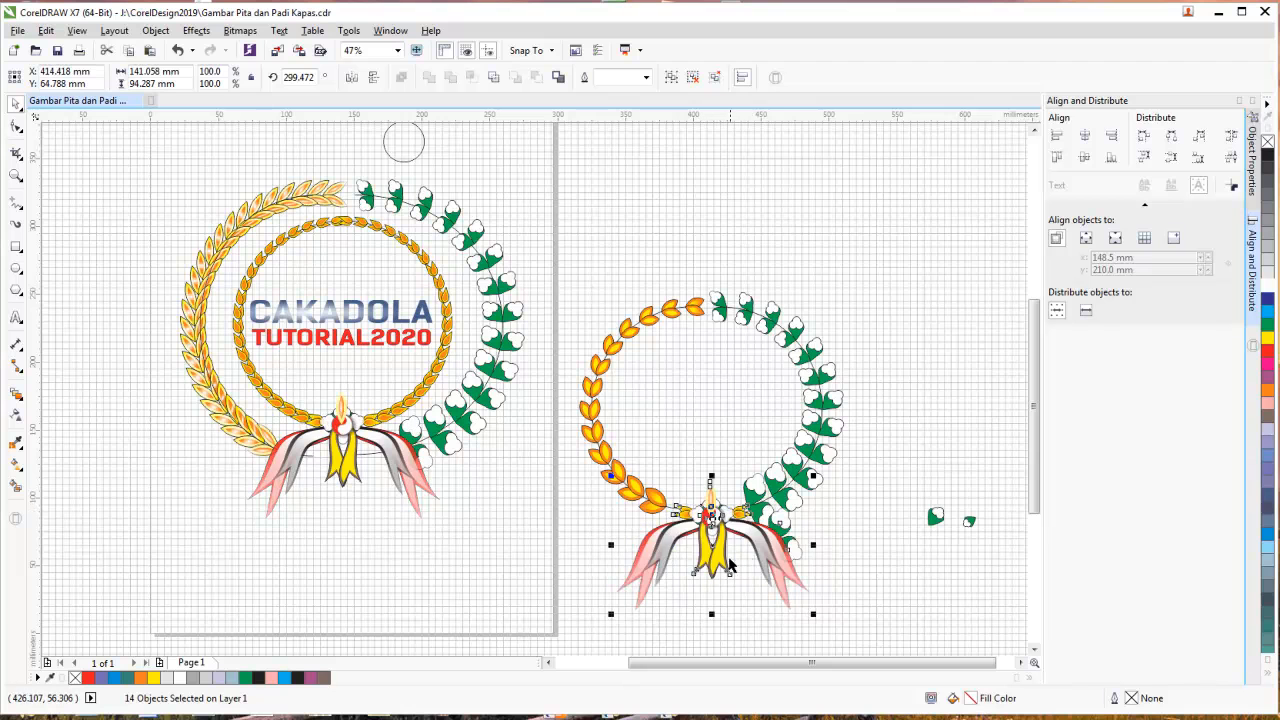
# - Delete the stray cotton pair that was copied along with the ribbon ornament onto the new wreath
pyautogui.click(845, 585)
pyautogui.click(781, 528)
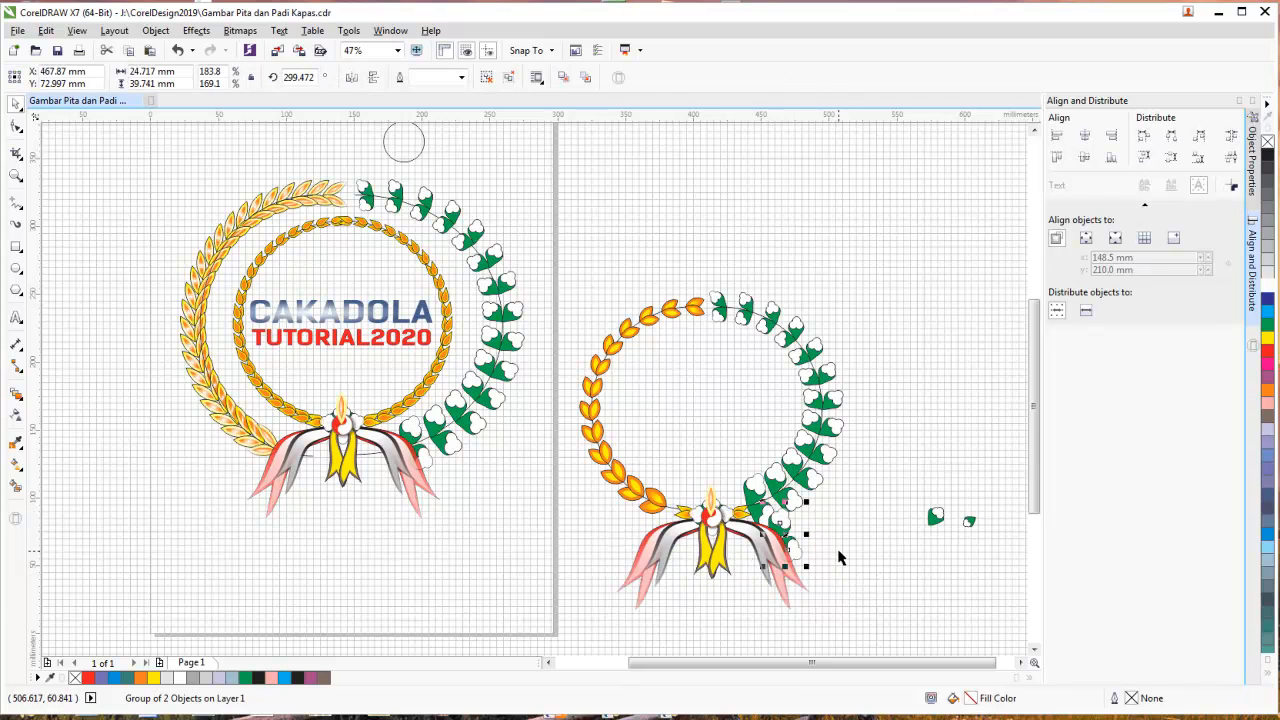
pyautogui.press('Delete')
# - Nudge the rice branch and the central candle and yellow ribbon slightly left to centre them between the side ribbons
pyautogui.scroll(3, 808, 548)
pyautogui.scroll(-3, 808, 548)
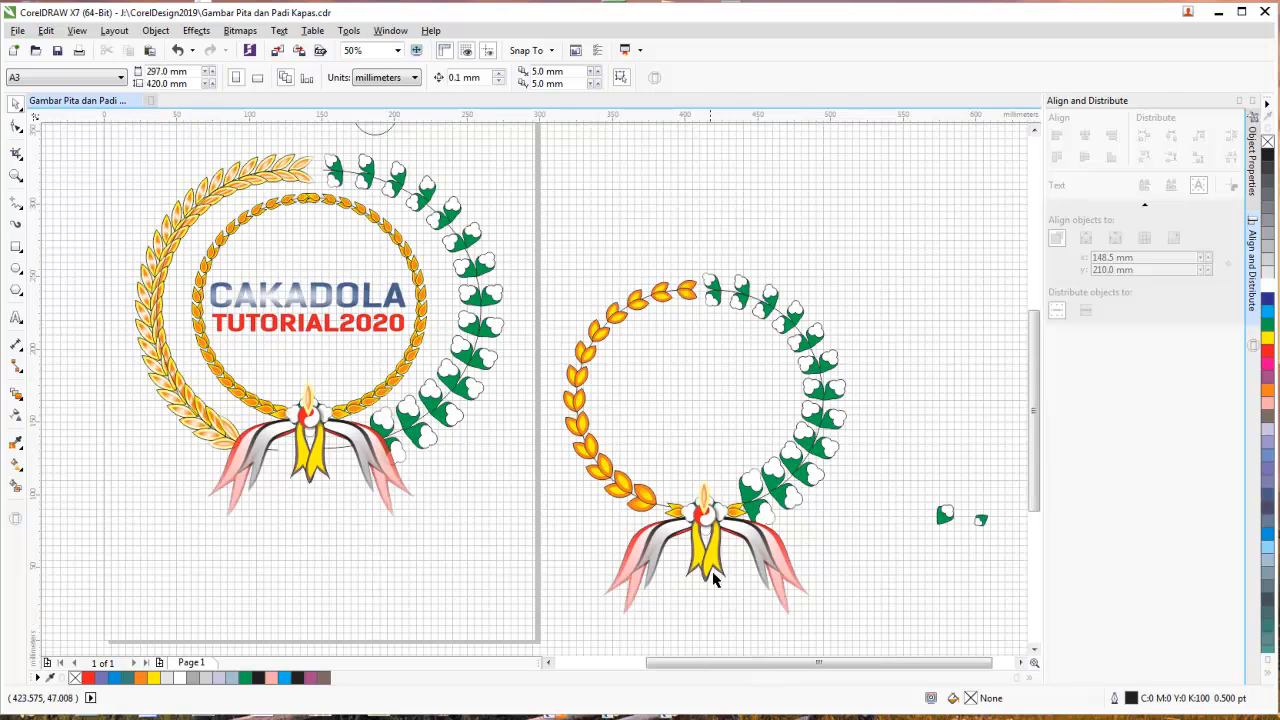
pyautogui.moveTo(563, 606); pyautogui.dragTo(906, 472)
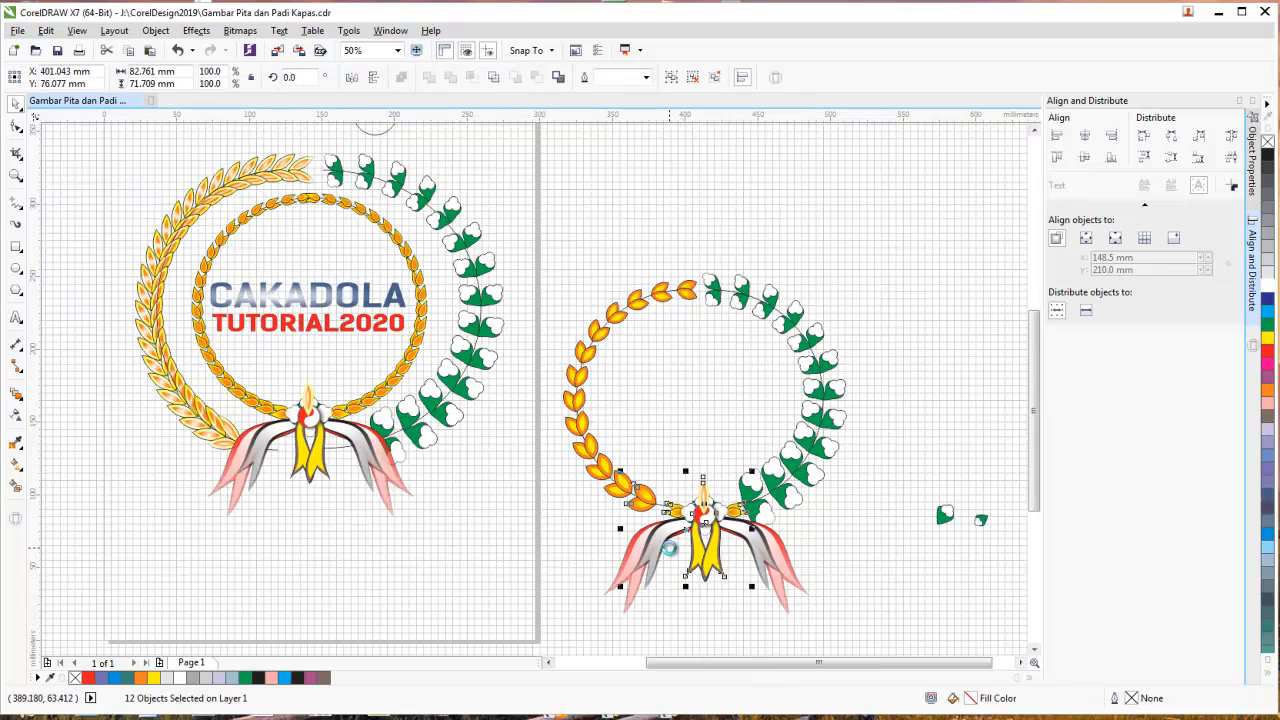
pyautogui.press('Left')
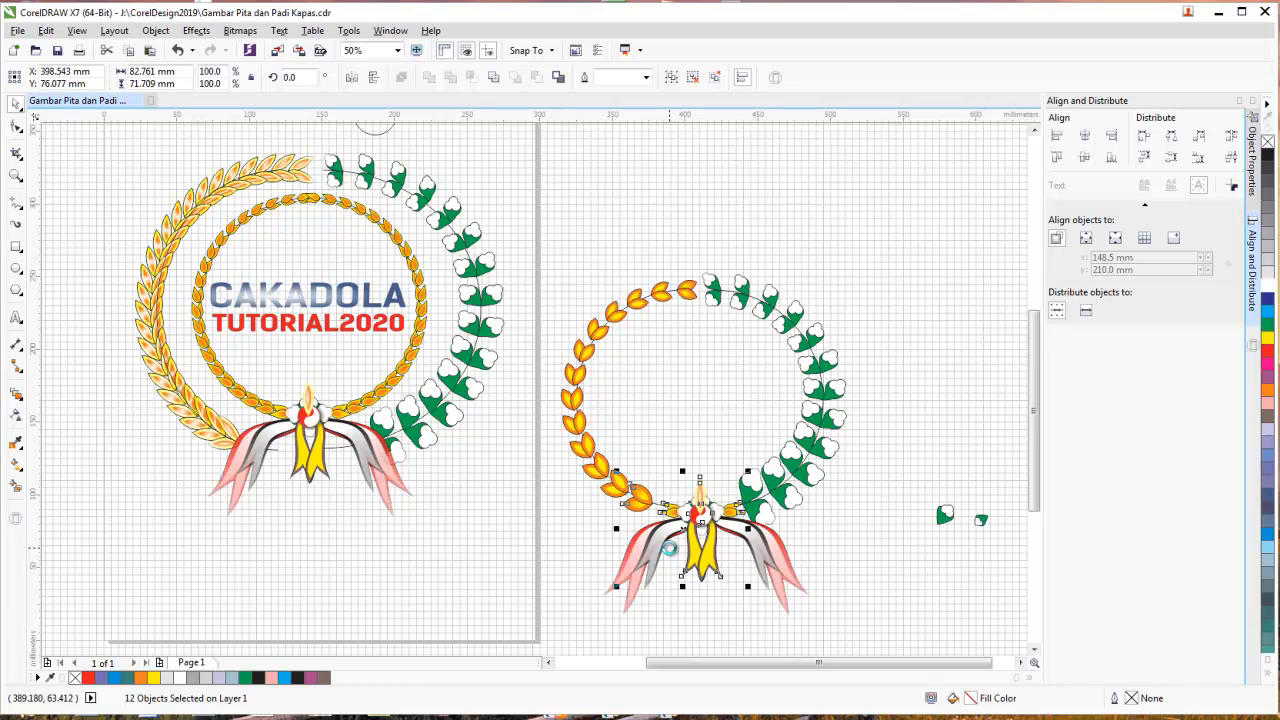
pyautogui.press('Left')
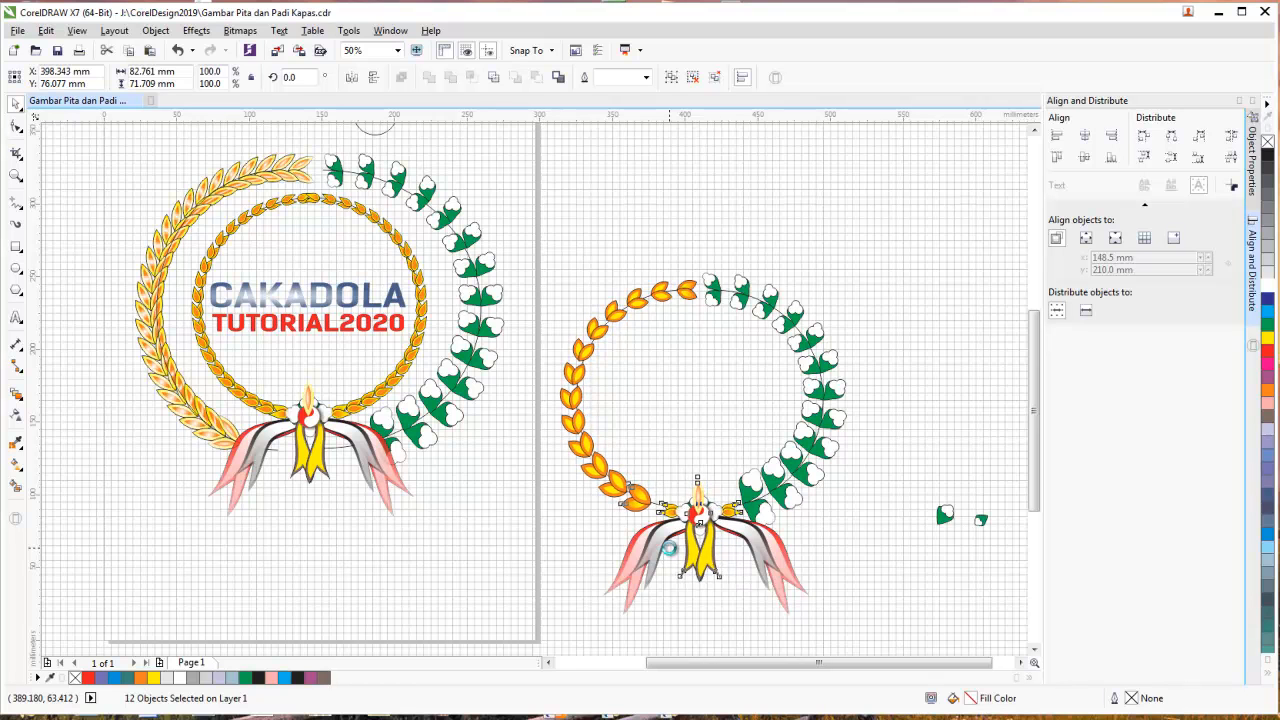
pyautogui.press('Right')
pyautogui.press('Right')
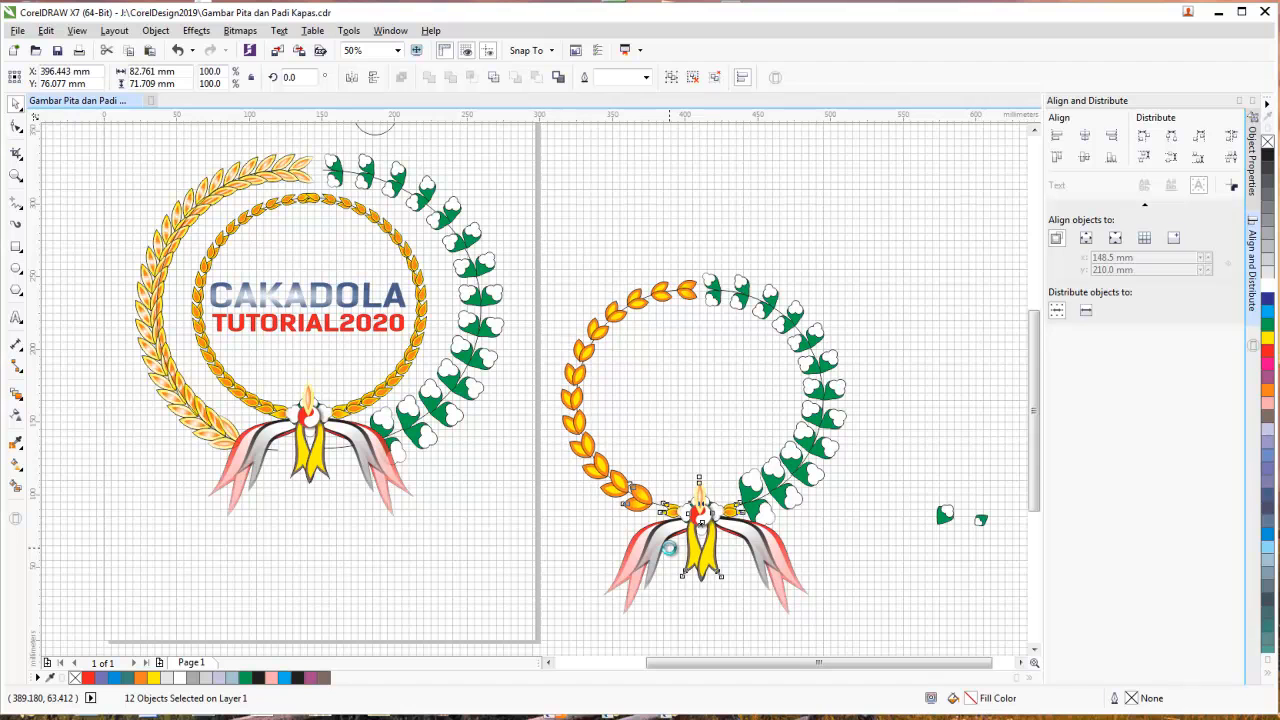
pyautogui.press('Right')
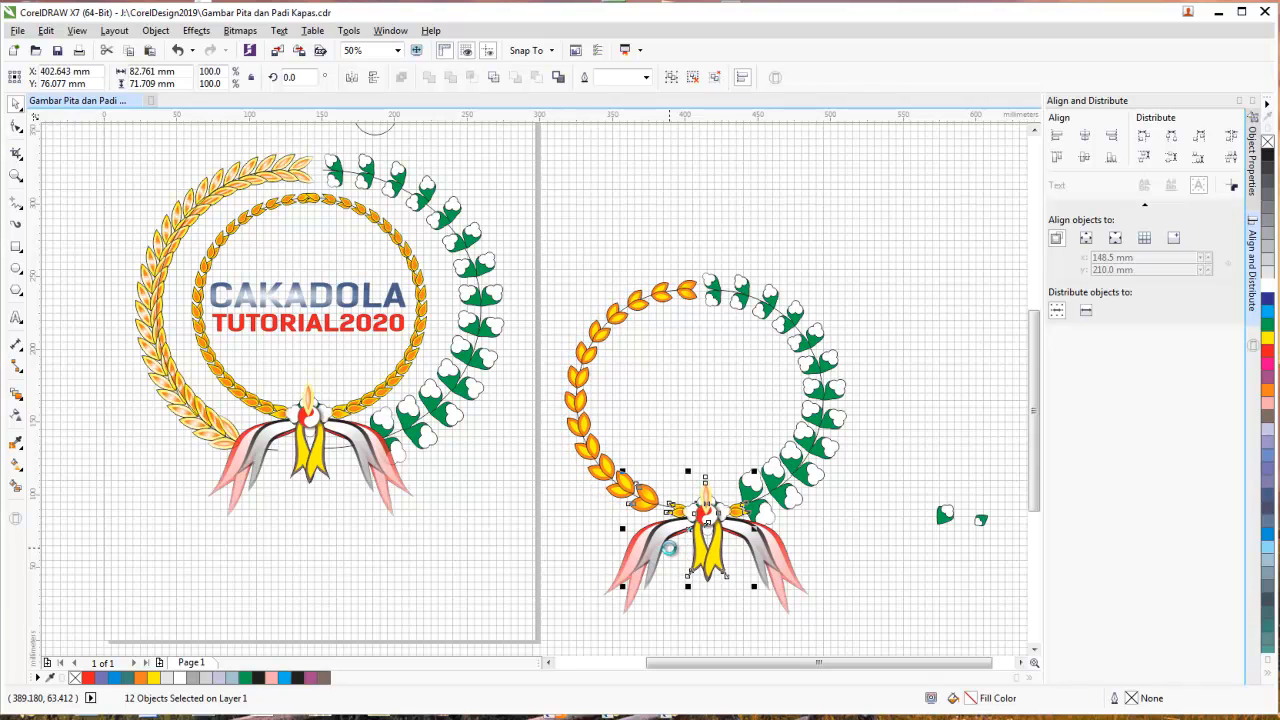
pyautogui.press('Left')
pyautogui.press('Left')
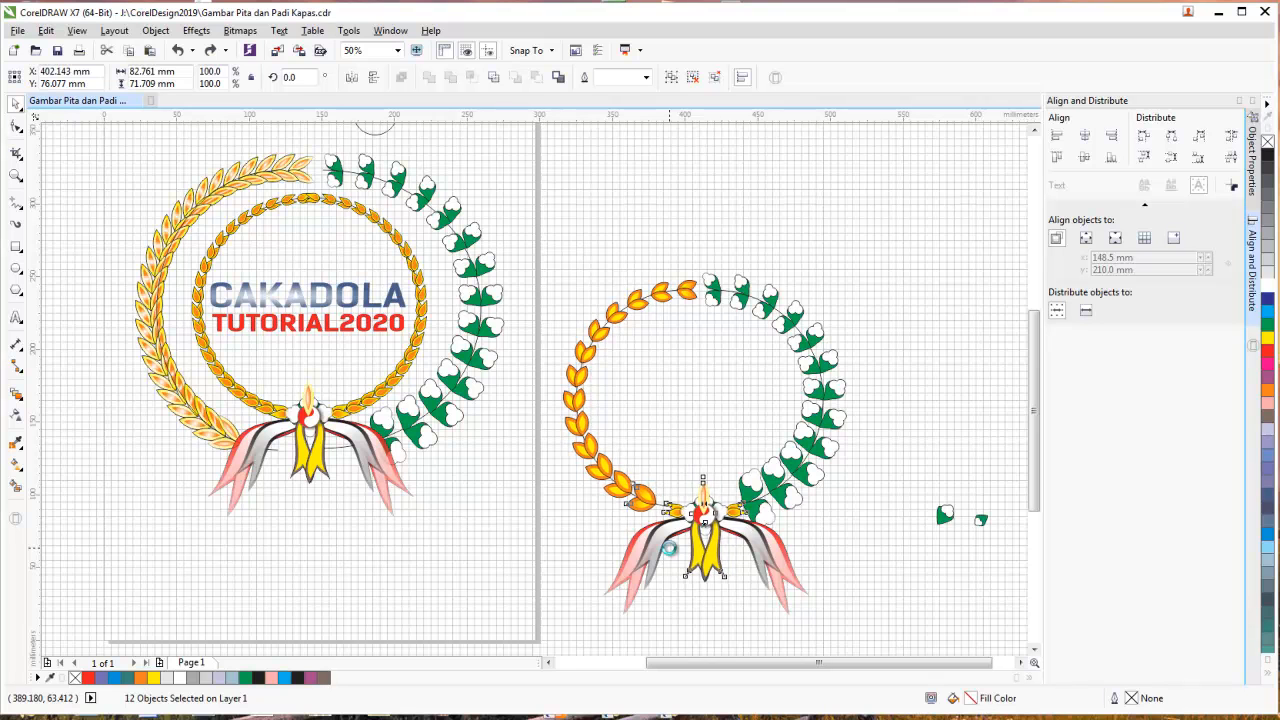
pyautogui.click(850, 592)
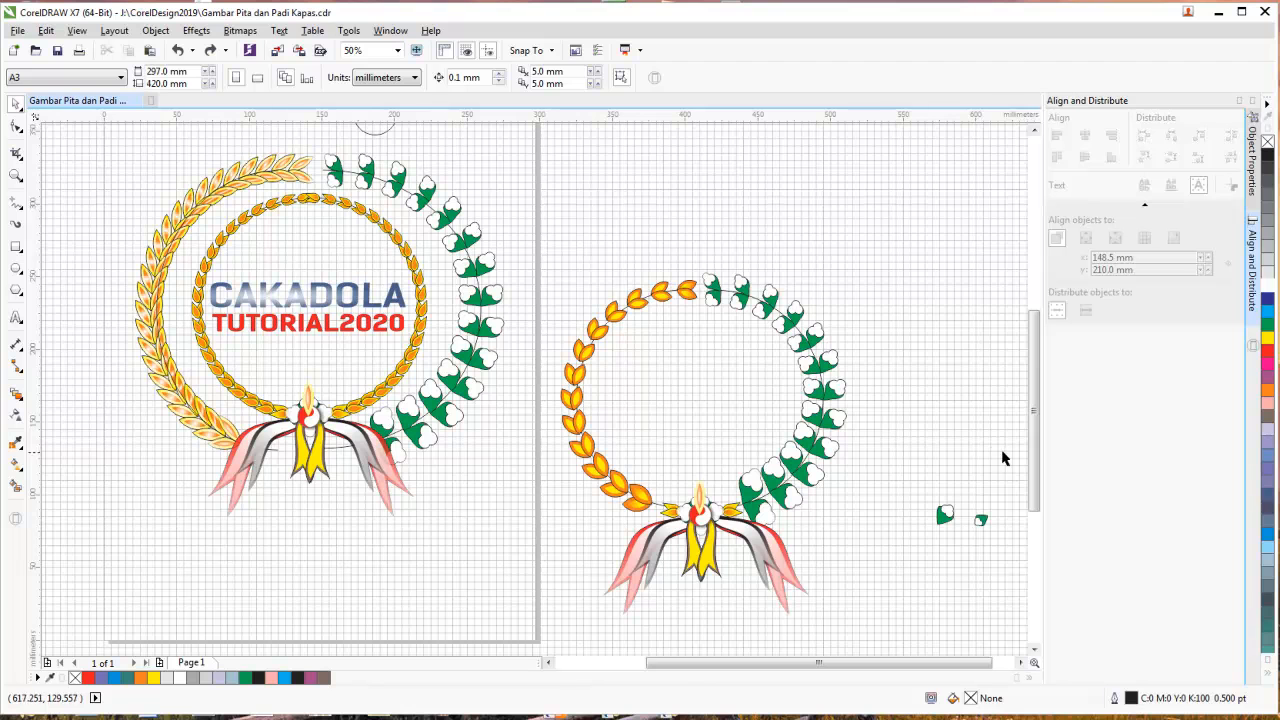
# - Move the two spare cotton pieces above the cotton branch of the finished wreath
pyautogui.moveTo(928, 487); pyautogui.dragTo(1034, 576)
pyautogui.moveTo(907, 512); pyautogui.dragTo(413, 141)
pyautogui.click(697, 223)
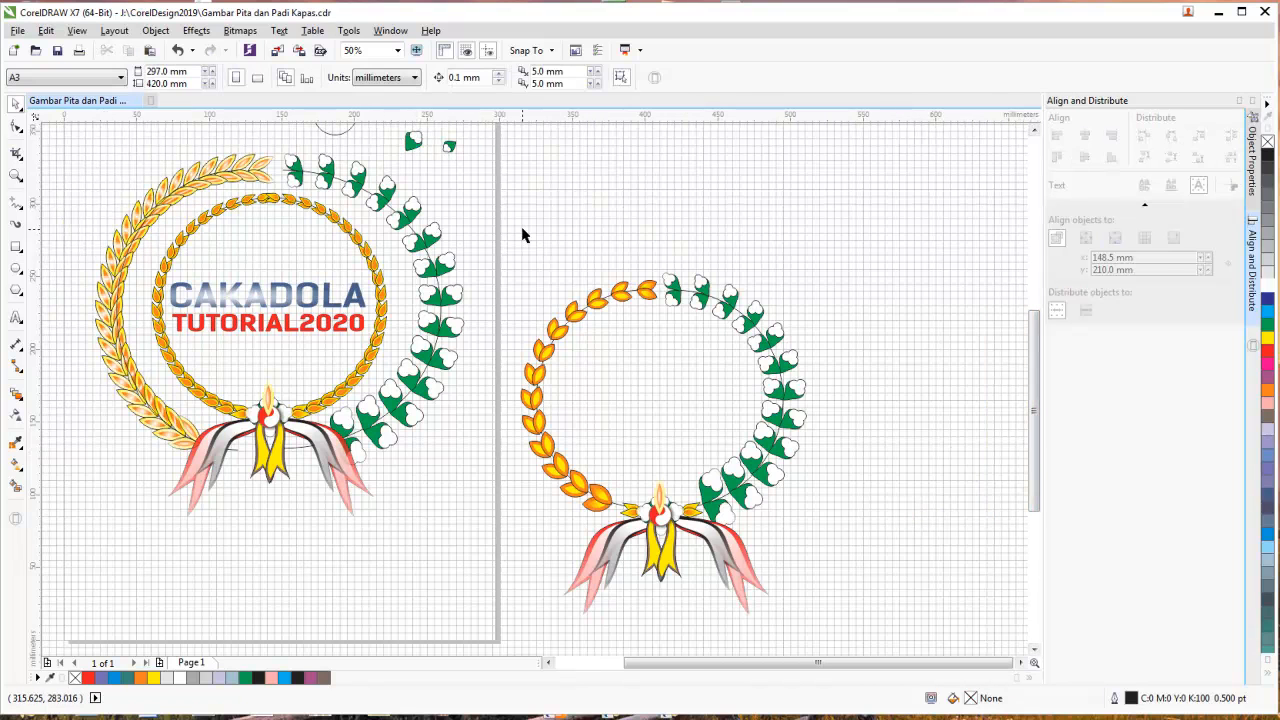
# - Move the whole new wreath with its ribbon ornament up so it stands level beside the finished wreath
pyautogui.moveTo(485, 230); pyautogui.dragTo(878, 660)
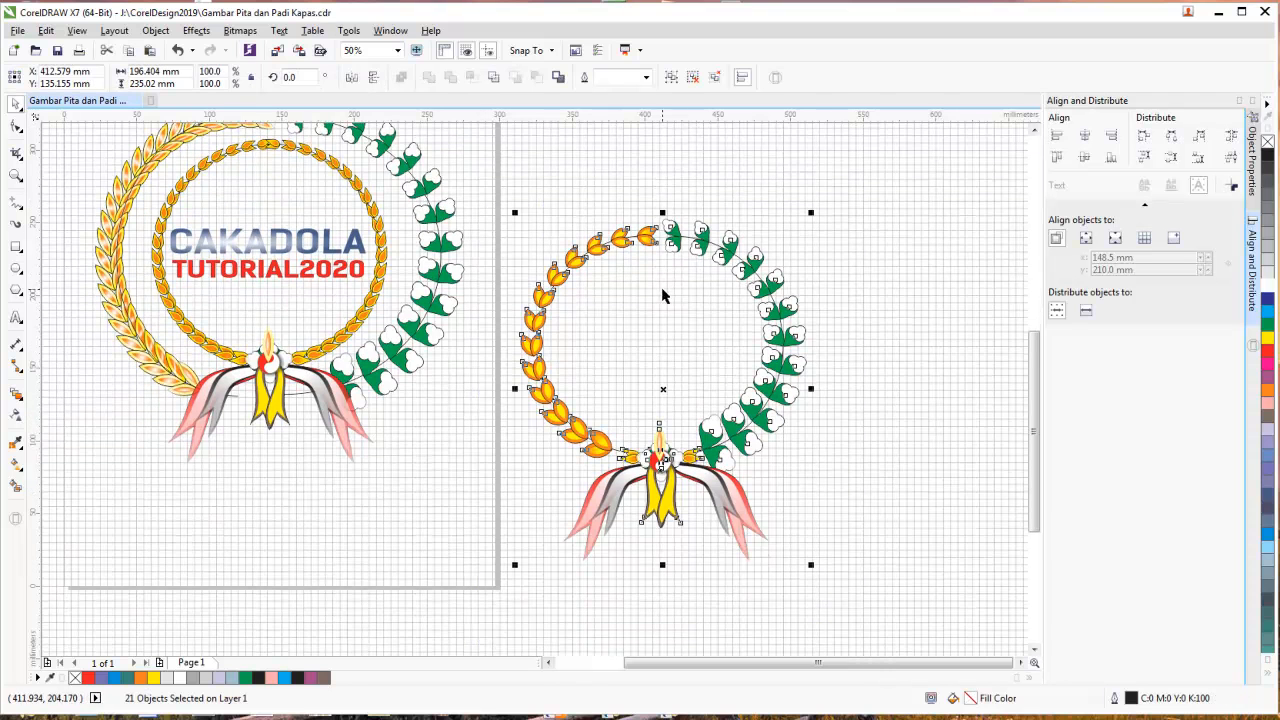
pyautogui.moveTo(689, 266); pyautogui.dragTo(684, 185)
pyautogui.scroll(2, 1033, 128)
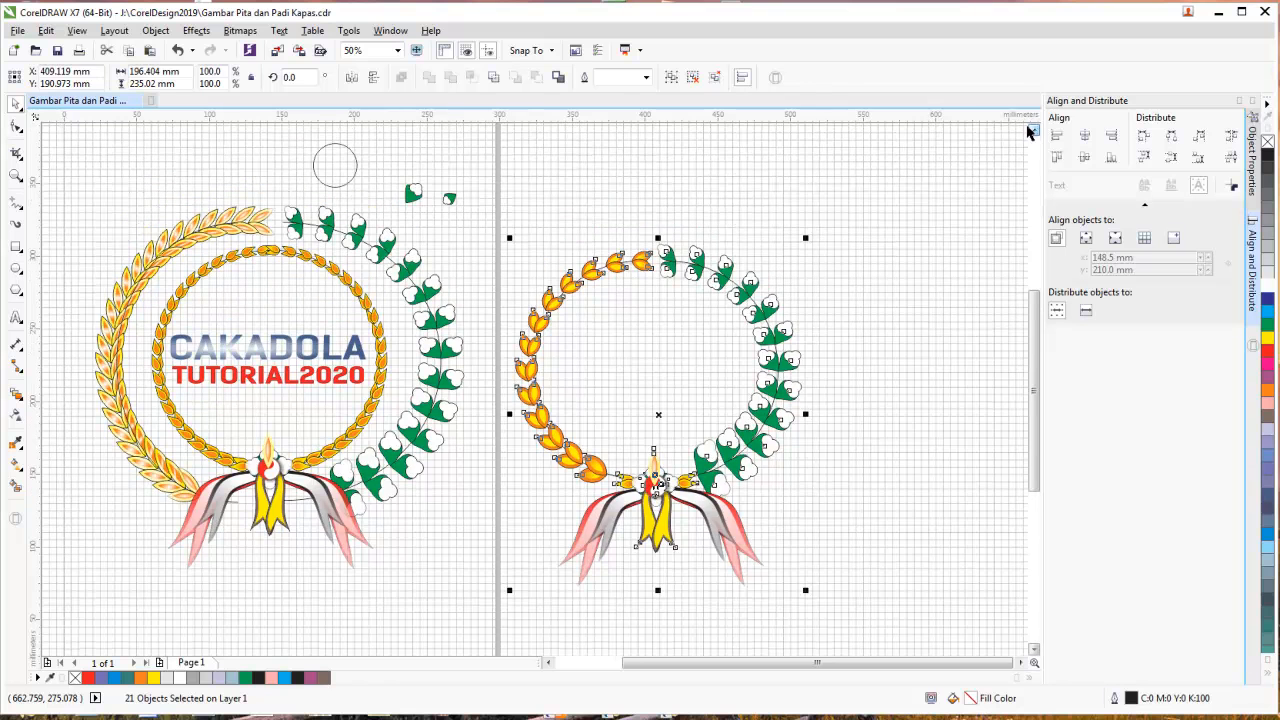
pyautogui.moveTo(676, 248); pyautogui.dragTo(663, 214)
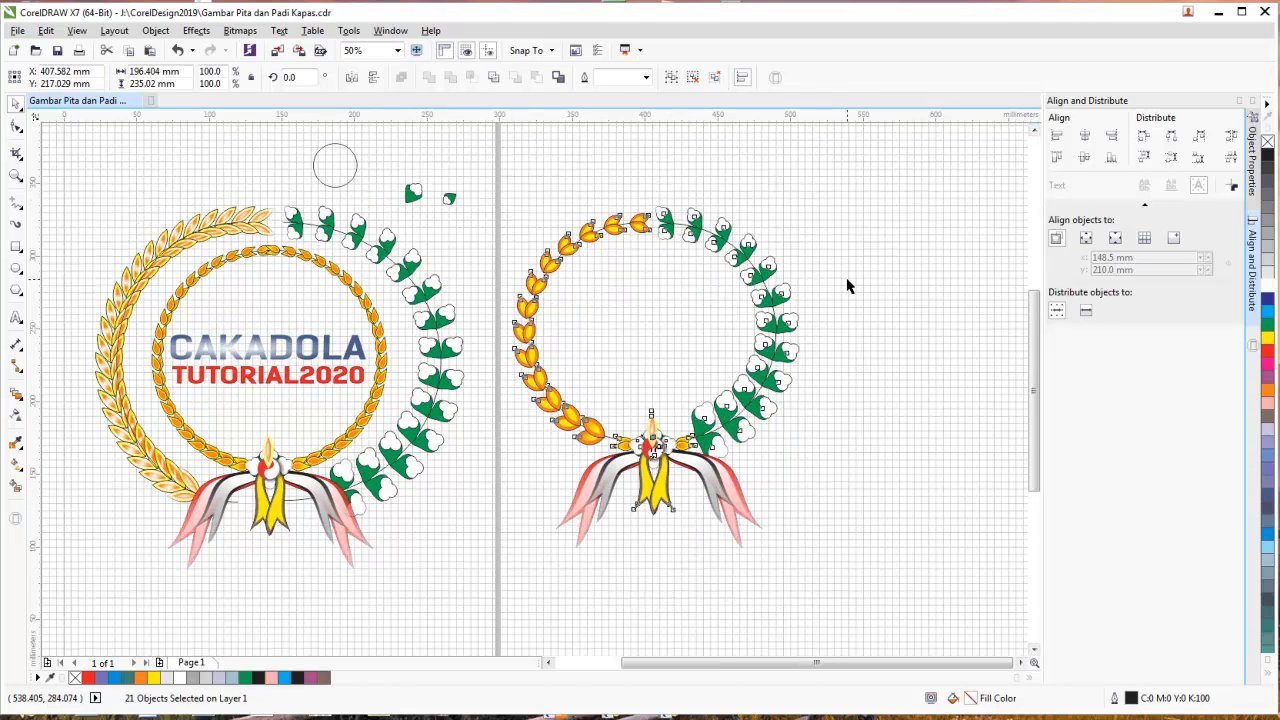
pyautogui.click(848, 290)
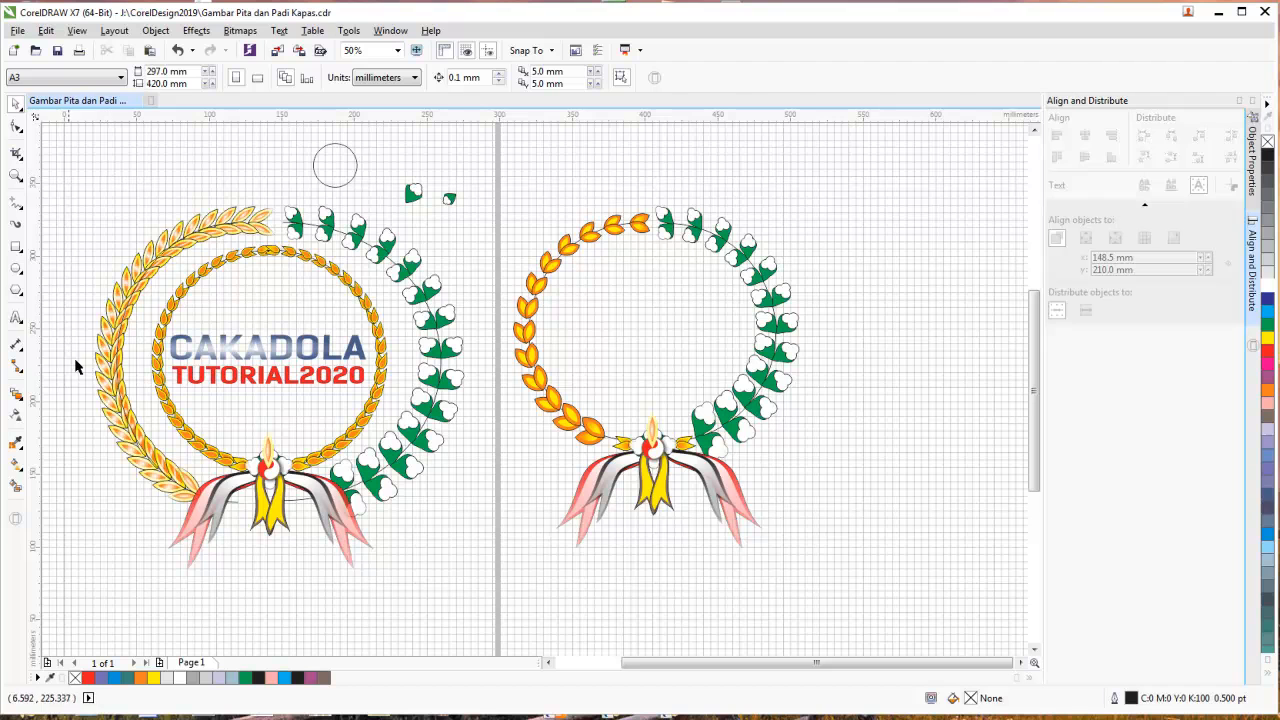
# - Draw a rectangle about 50 × 87 mm beside the new wreath and convert it to curves
pyautogui.click(17, 249)
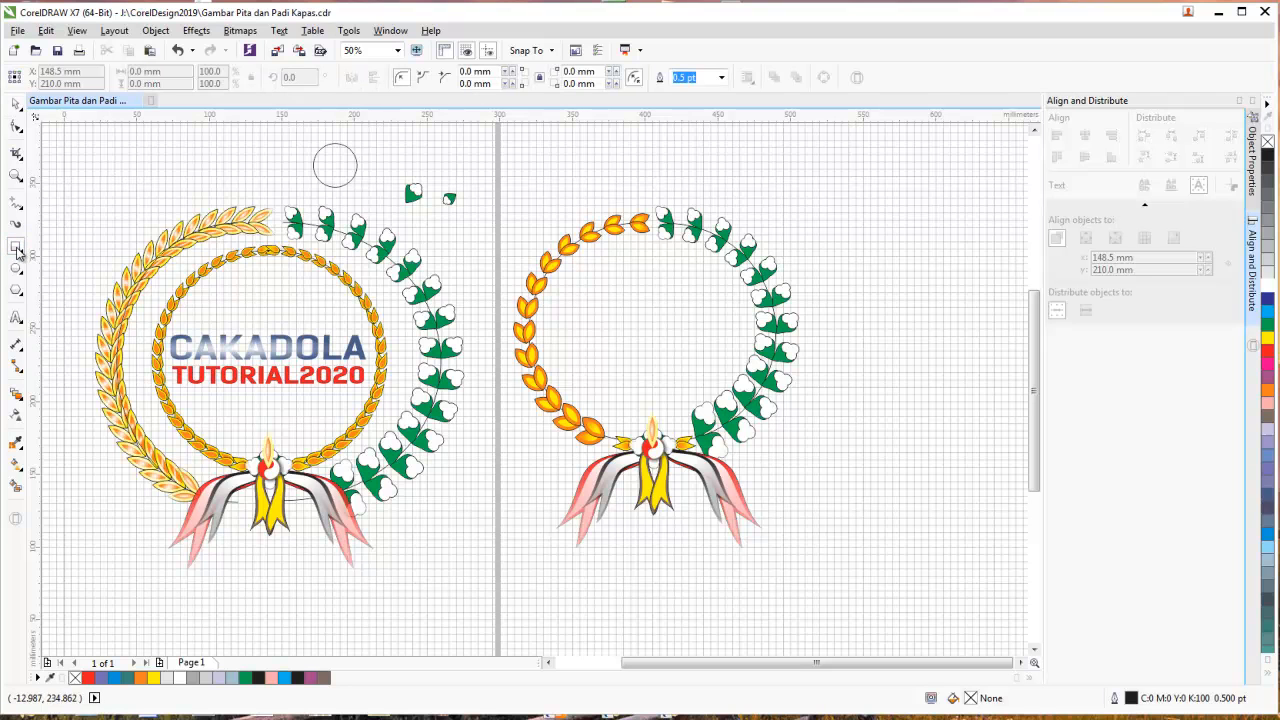
pyautogui.moveTo(848, 321); pyautogui.dragTo(922, 452)
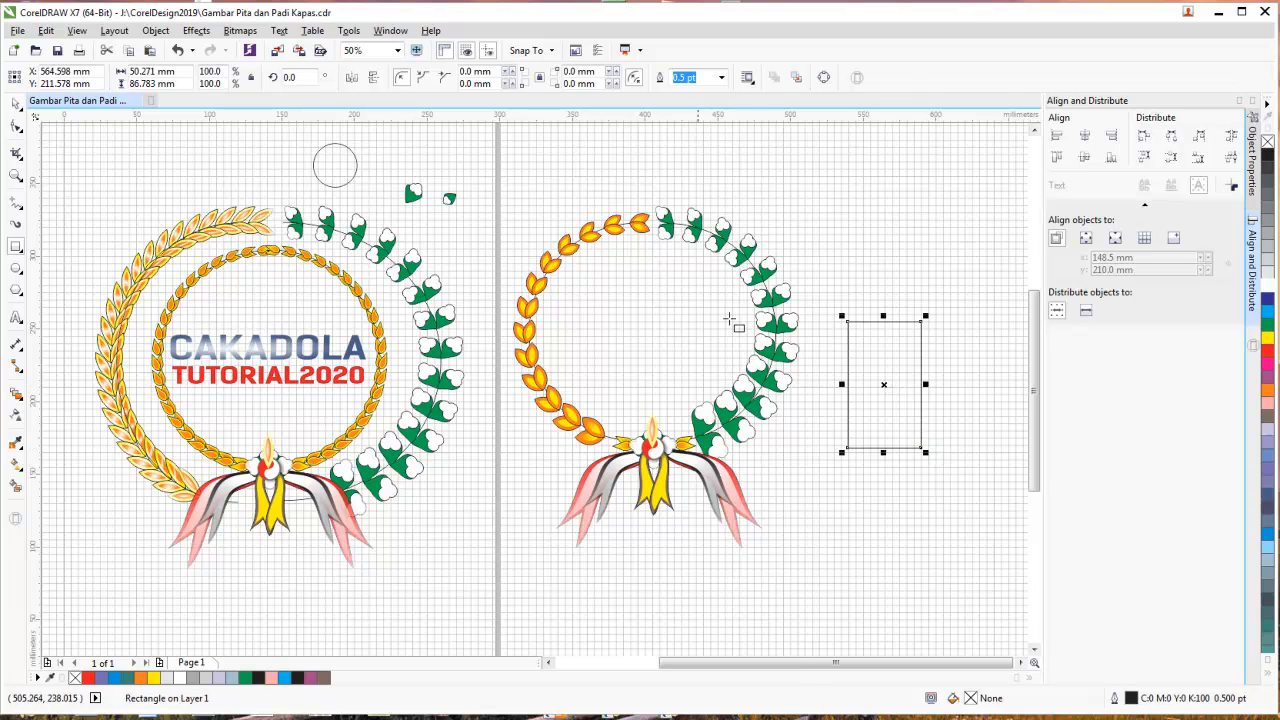
pyautogui.rightClick(890, 362)
pyautogui.press('Escape')
pyautogui.hotkey('ctrl', 'q')
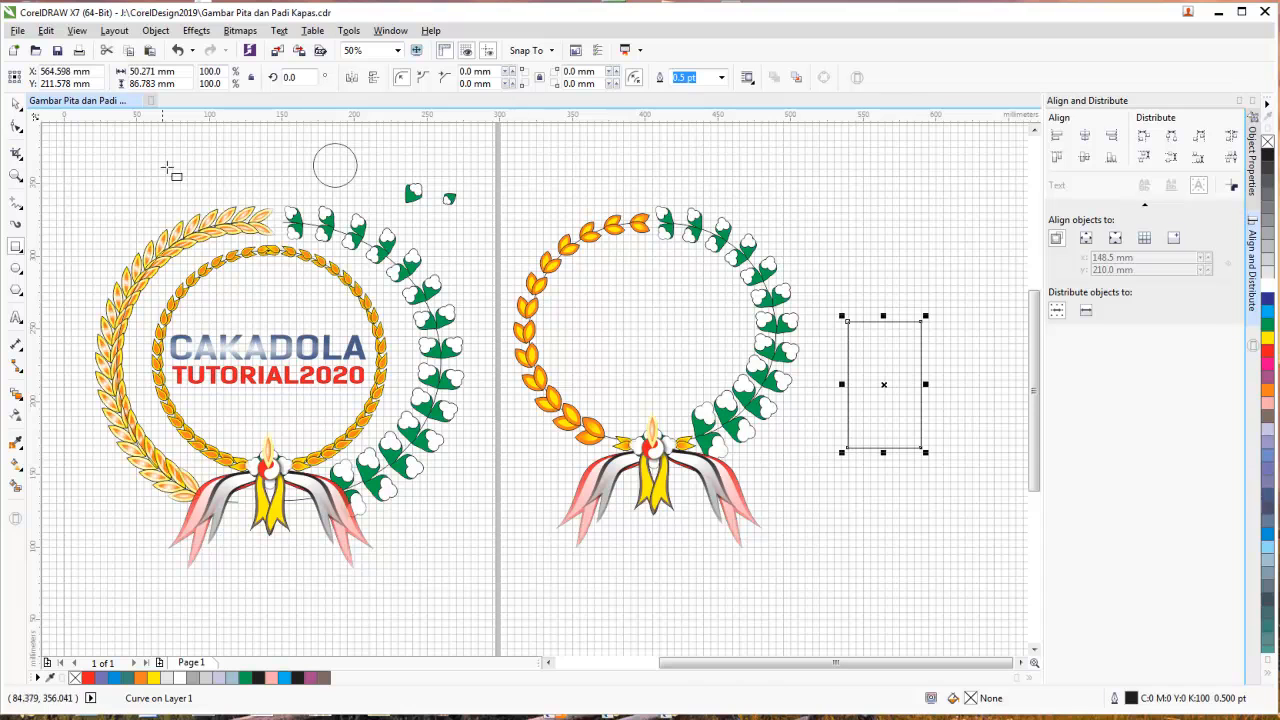
pyautogui.click(17, 128)
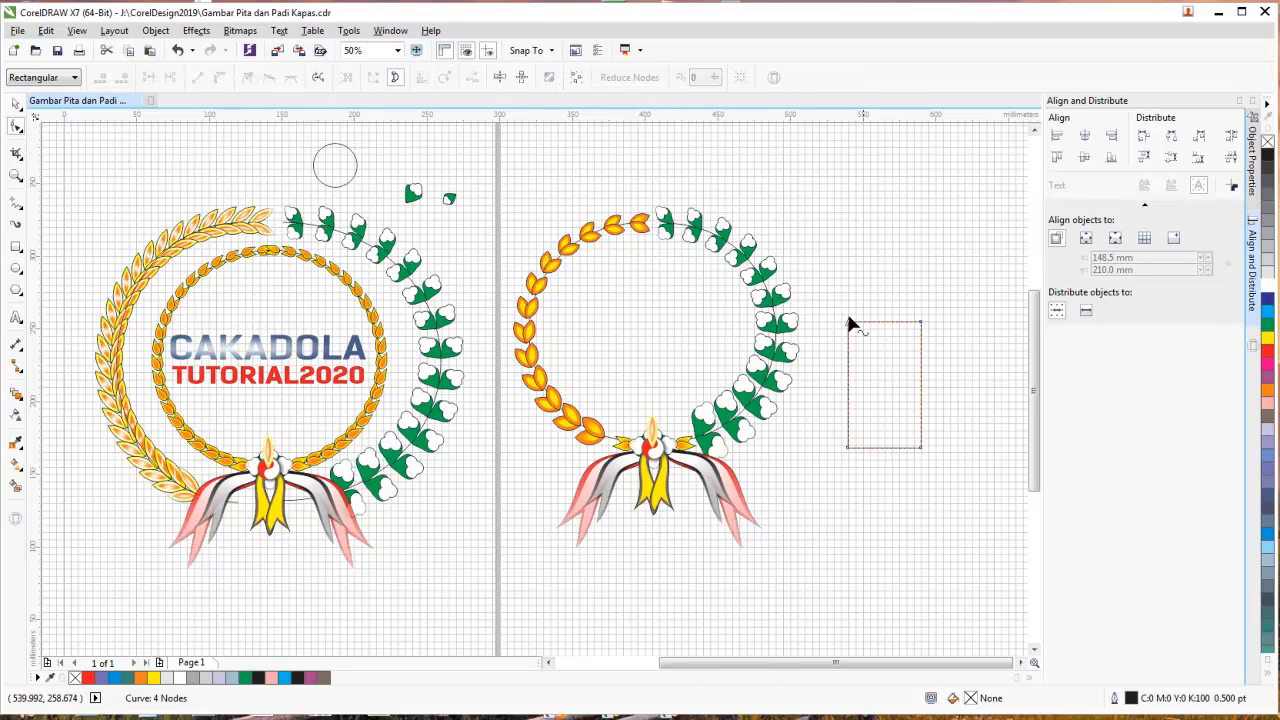
pyautogui.moveTo(883, 321); pyautogui.dragTo(886, 304)
pyautogui.hotkey('ctrl', 'z')
pyautogui.click(882, 322)
pyautogui.rightClick(882, 322)
pyautogui.click(857, 234)
pyautogui.hotkey('ctrl', 'z')
pyautogui.rightClick(882, 324)
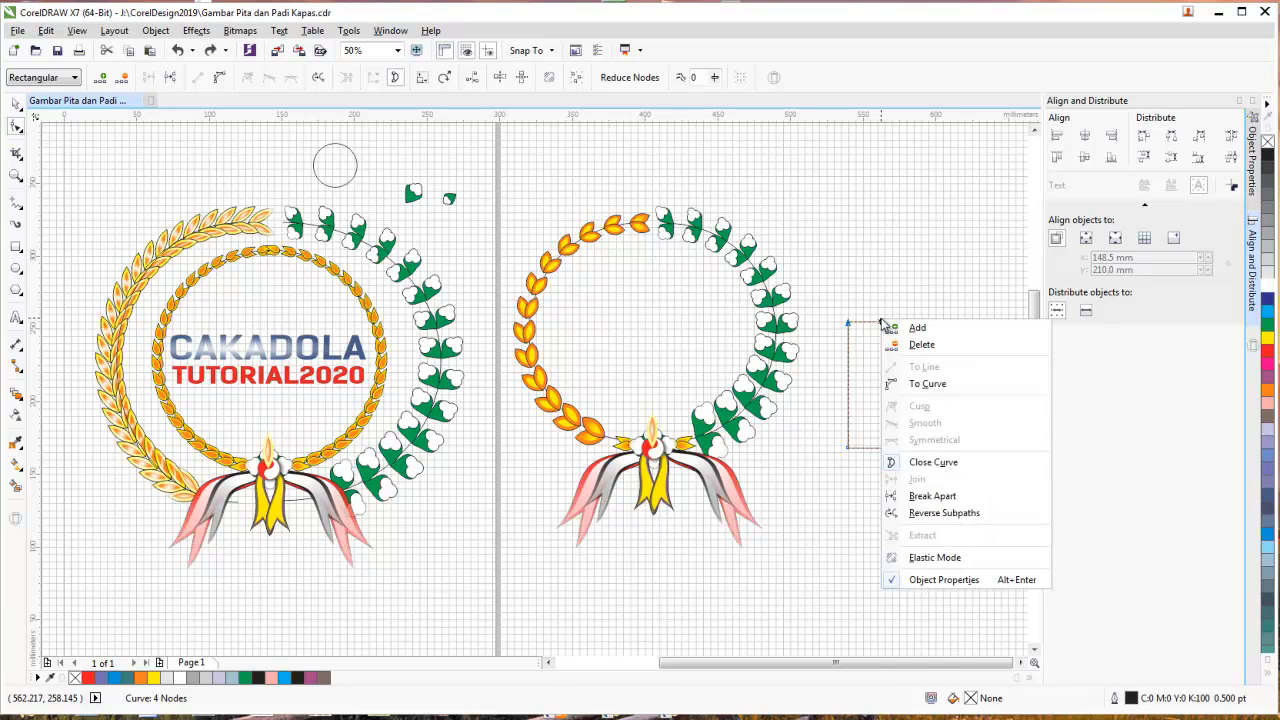
pyautogui.click(896, 331)
pyautogui.moveTo(884, 321)
pyautogui.mouseDown()
pyautogui.moveTo(886, 299)
pyautogui.moveTo(888, 320)
pyautogui.mouseUp()
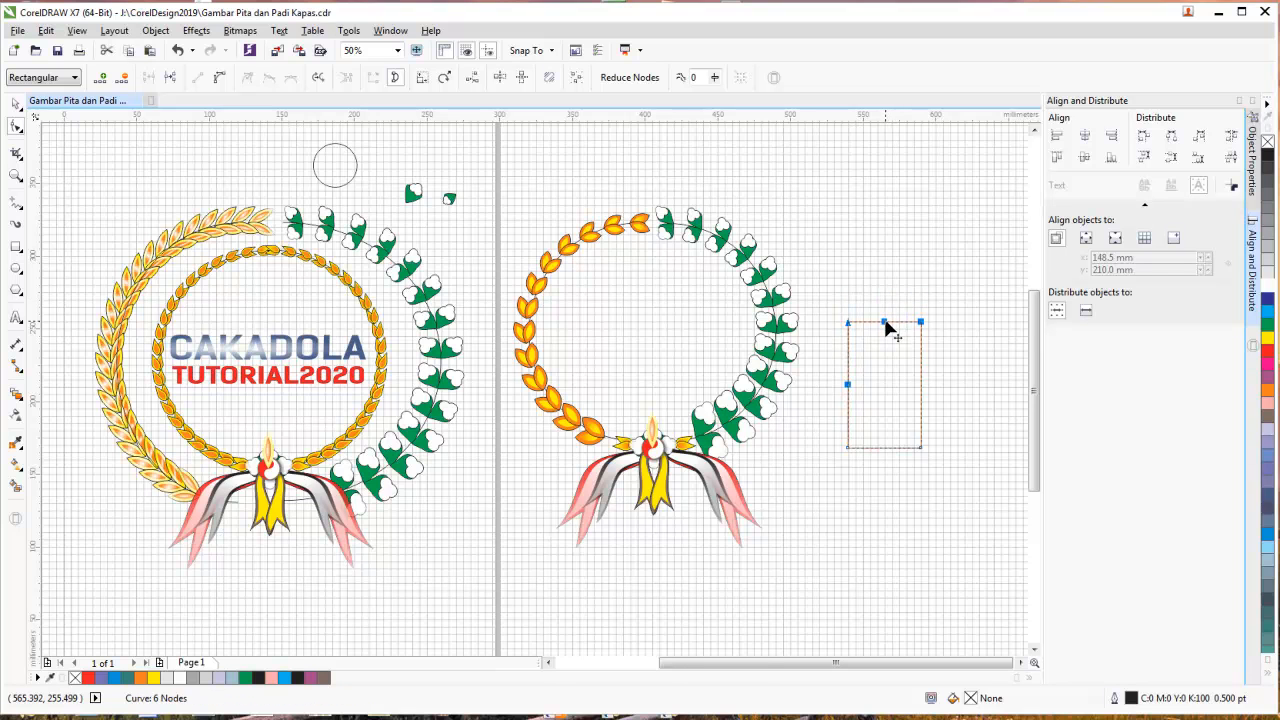
pyautogui.press('Delete')
pyautogui.hotkey('ctrl', 'z')
pyautogui.moveTo(885, 320)
pyautogui.mouseDown()
pyautogui.moveTo(880, 305)
pyautogui.moveTo(884, 322)
pyautogui.mouseUp()
pyautogui.rightClick(884, 322)
pyautogui.click(918, 331)
pyautogui.scroll(1, 883, 323)
pyautogui.hotkey('ctrl', 'z')
pyautogui.hotkey('ctrl', 'z')
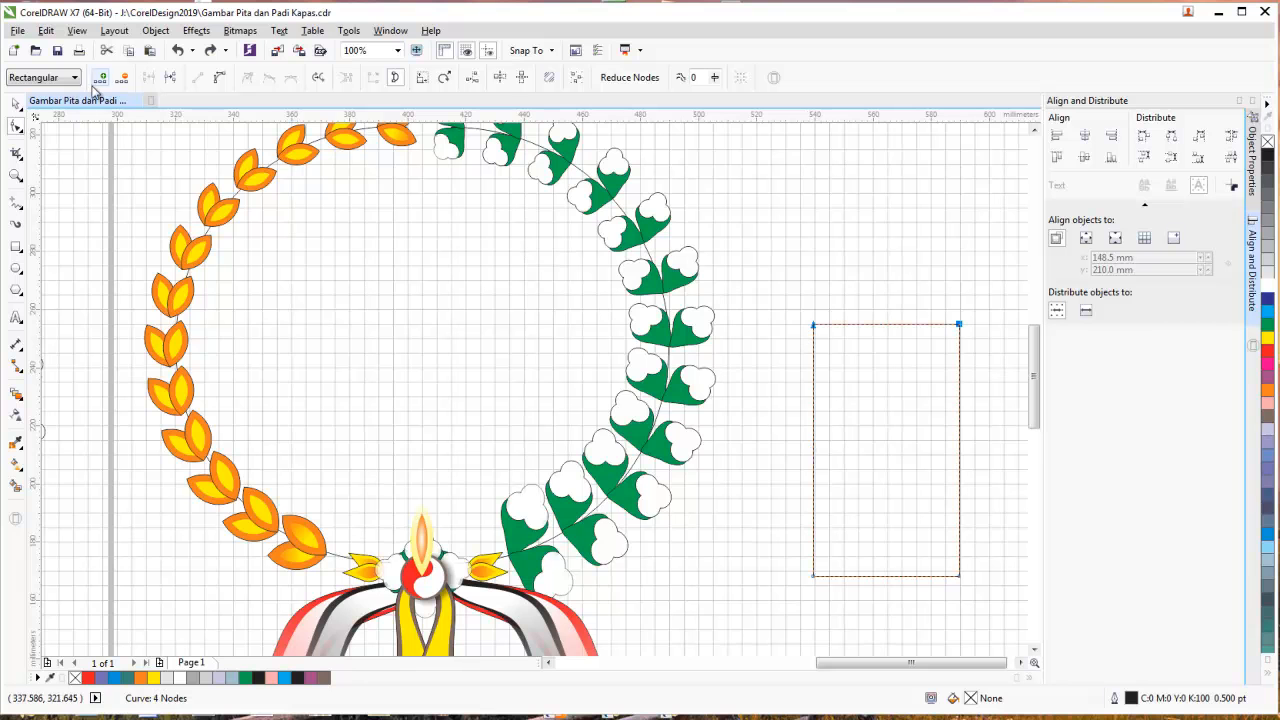
pyautogui.click(15, 103)
pyautogui.scroll(-2, 762, 322)
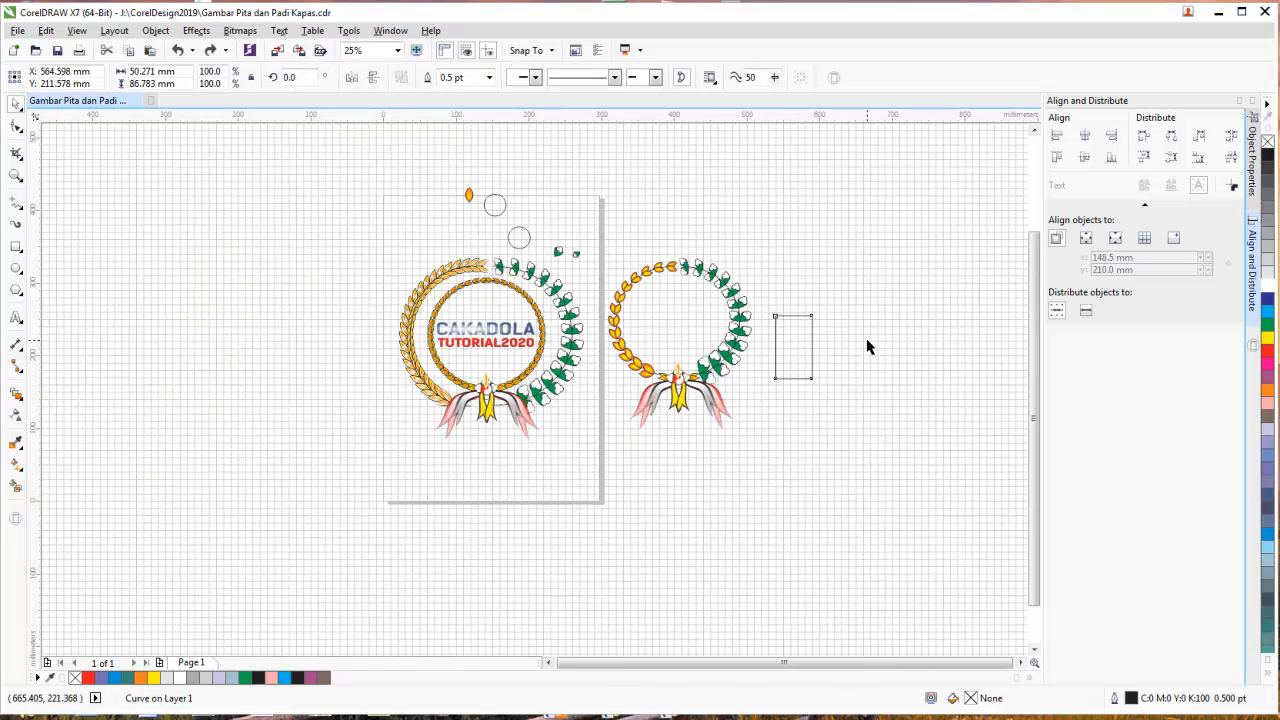
pyautogui.rightClick(796, 319)
pyautogui.moveTo(856, 347)
pyautogui.press('Escape')
# - Add a node at the middle of the rectangle's top edge and pull it up into a point about 32 mm high
pyautogui.click(15, 125)
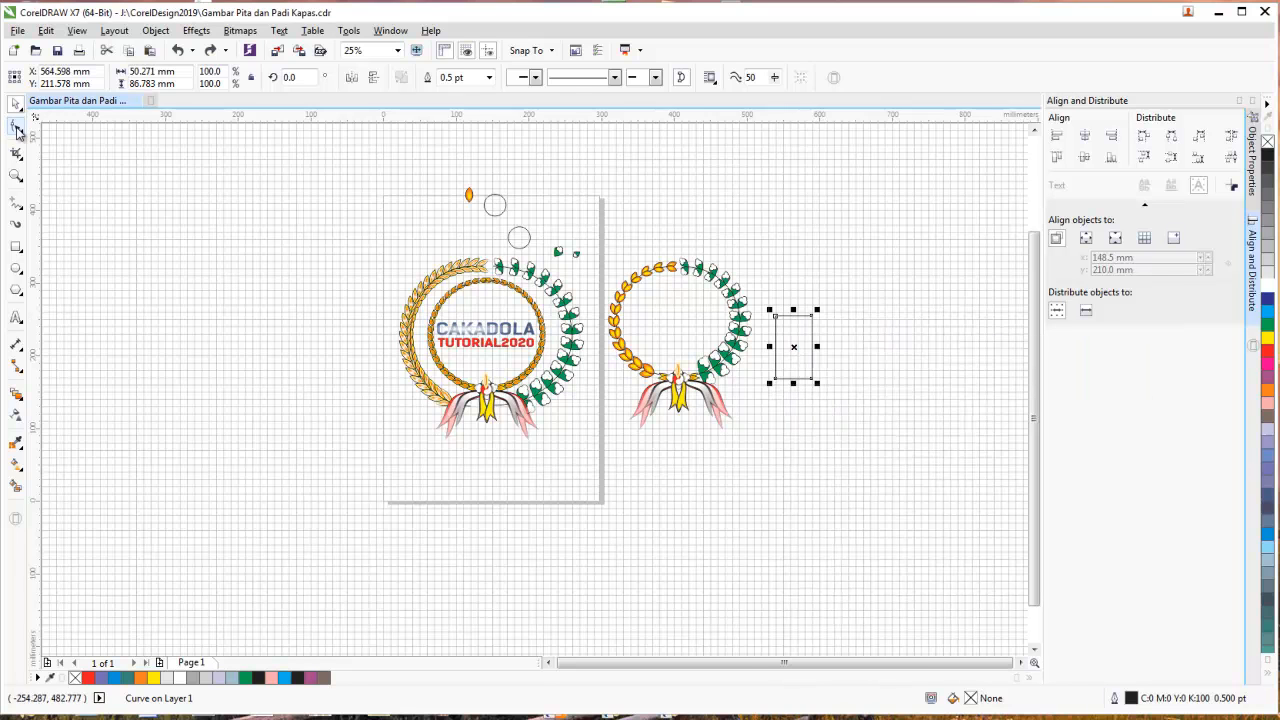
pyautogui.rightClick(793, 318)
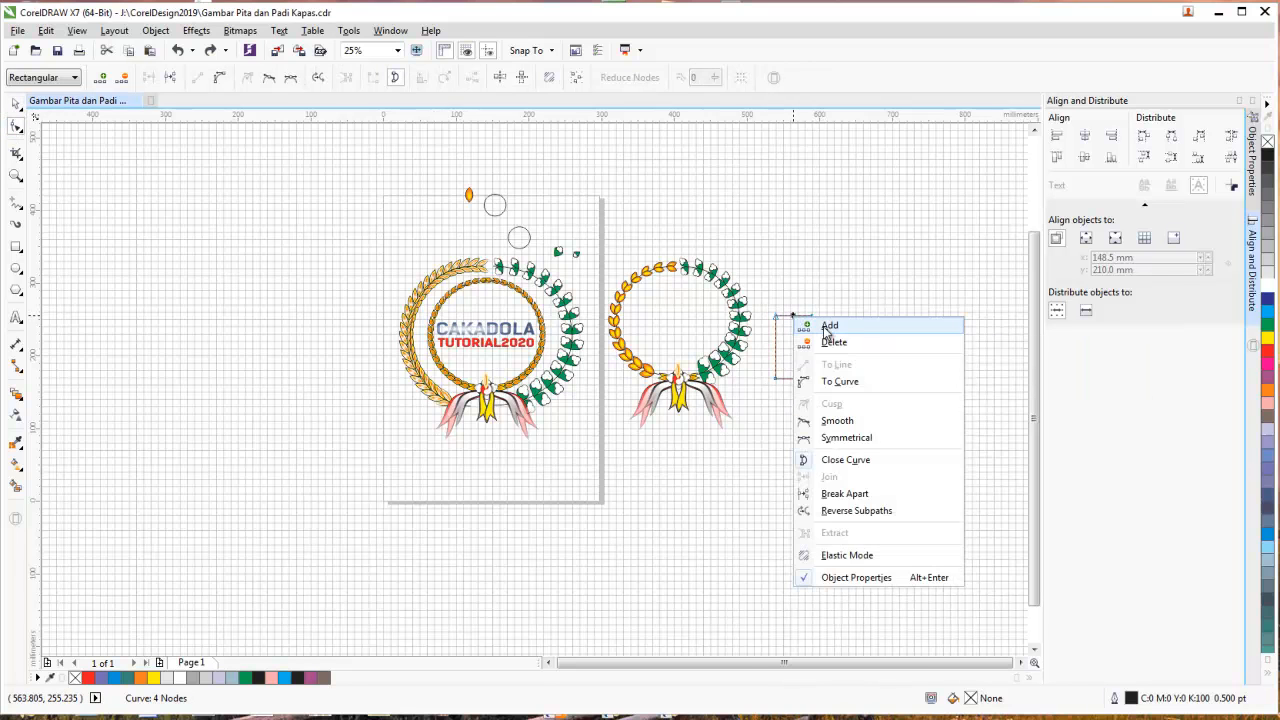
pyautogui.click(808, 324)
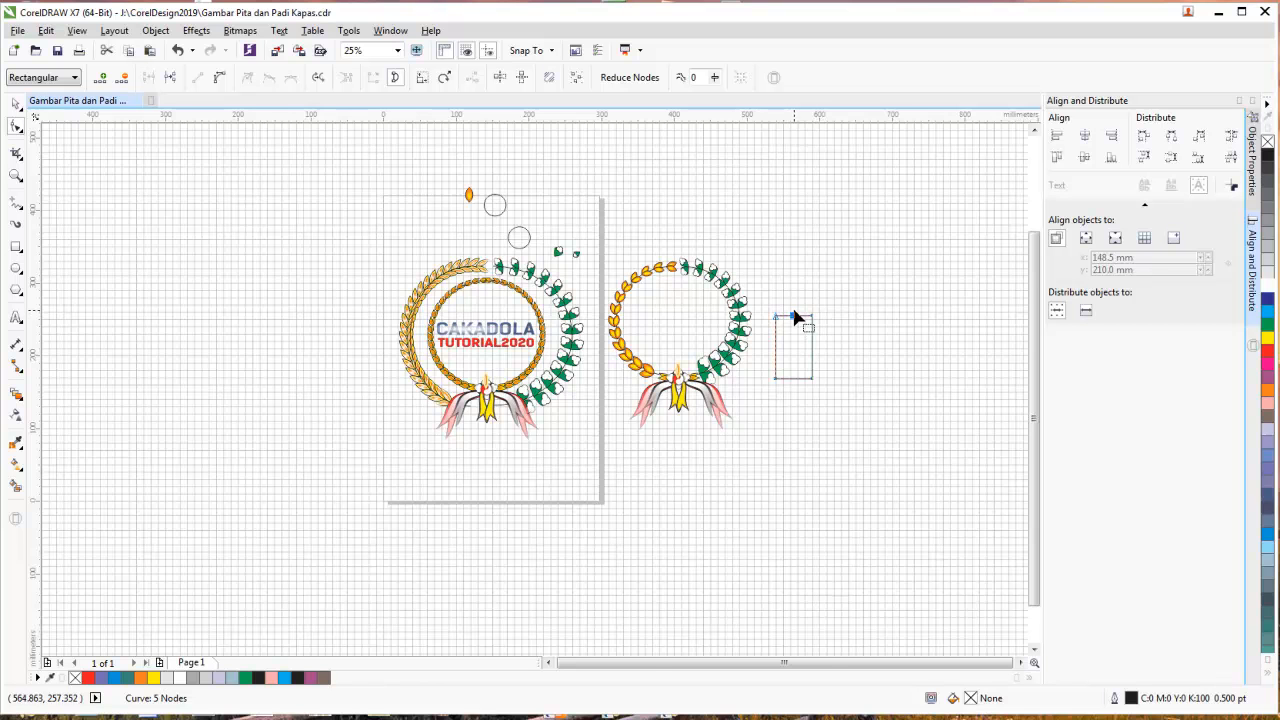
pyautogui.scroll(1, 795, 318)
pyautogui.rightClick(800, 319)
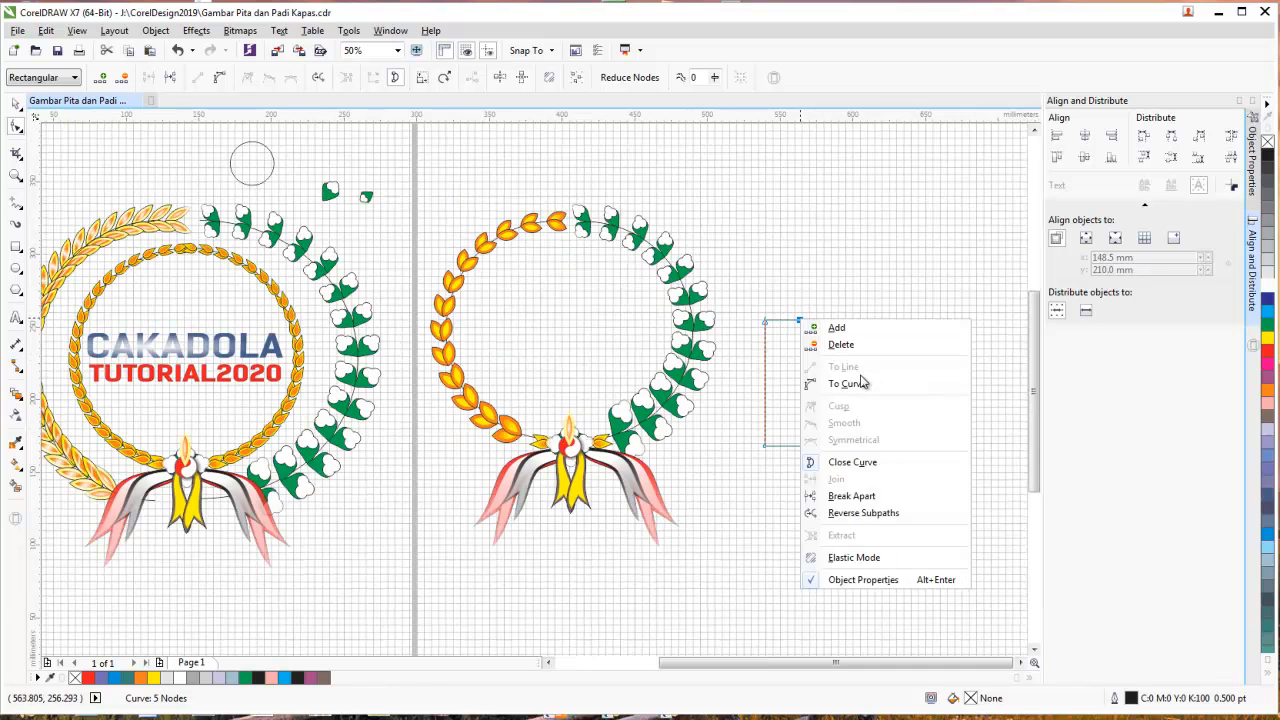
pyautogui.click(807, 283)
pyautogui.moveTo(800, 322); pyautogui.dragTo(796, 273)
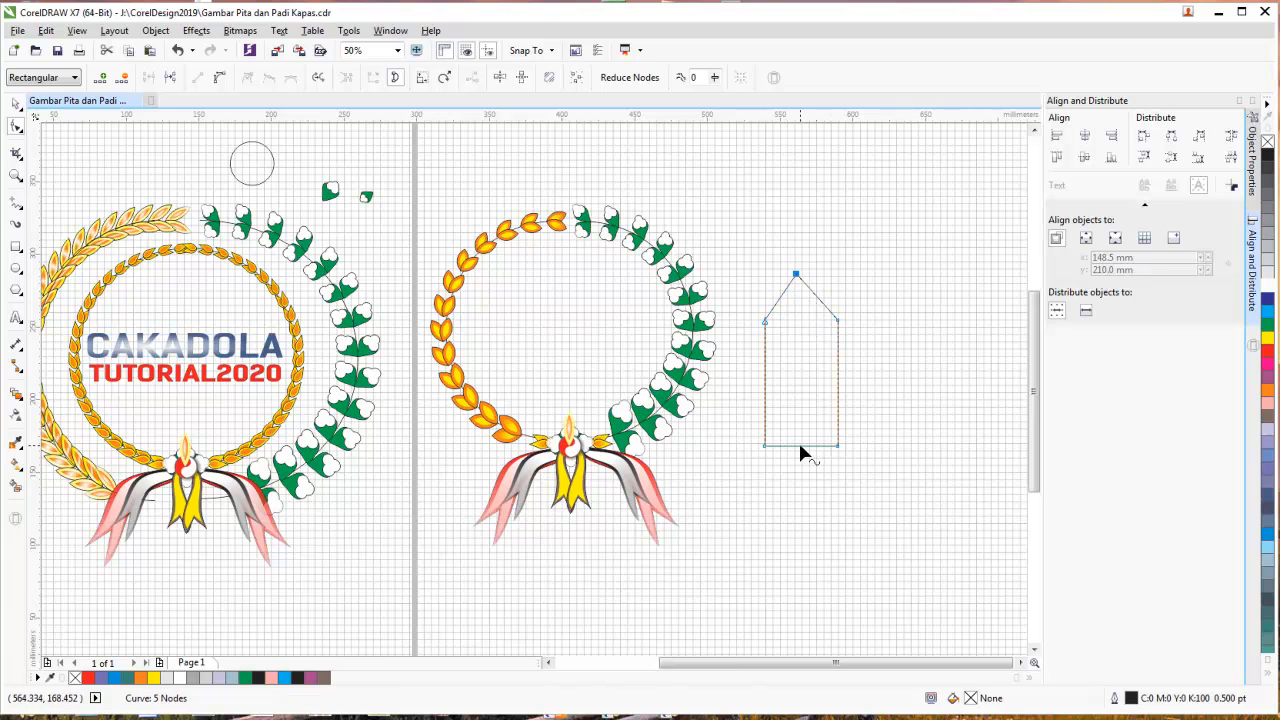
# - Add a node at the middle of the shape's bottom edge and pull it up to form a V-shaped notch
pyautogui.rightClick(798, 446)
pyautogui.click(834, 458)
pyautogui.moveTo(801, 447); pyautogui.dragTo(800, 411)
pyautogui.click(826, 346)
pyautogui.click(16, 104)
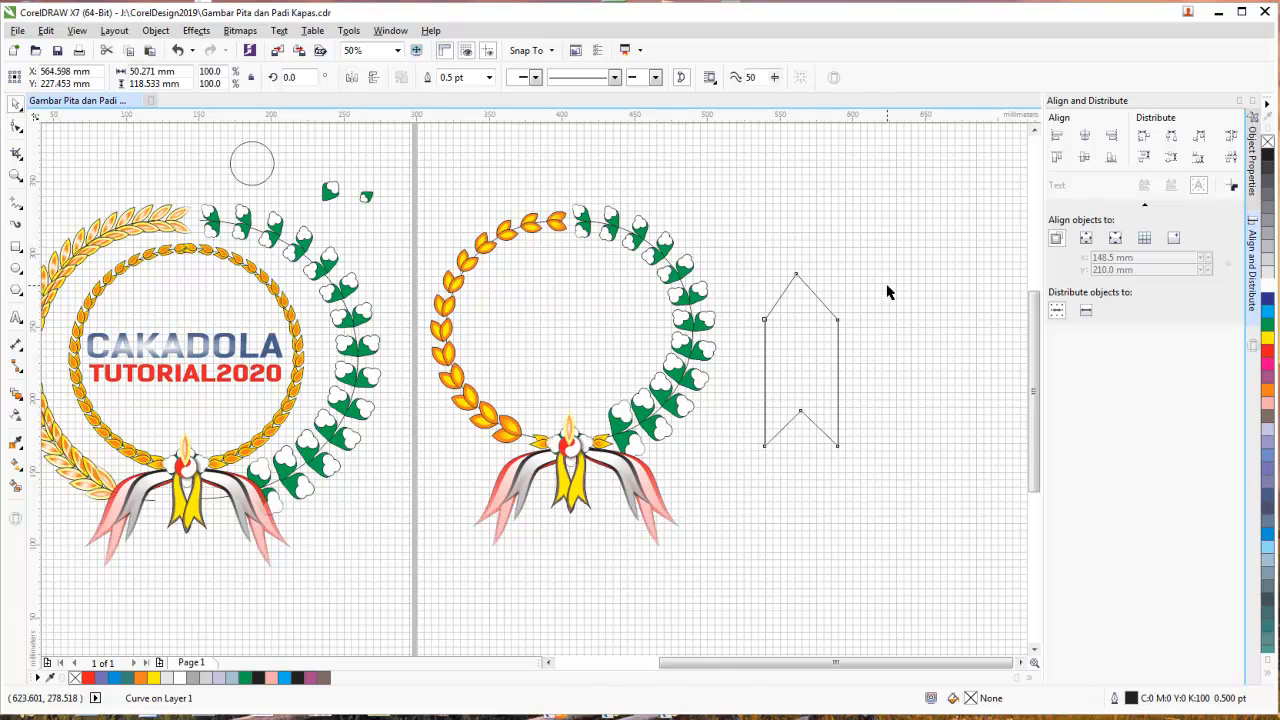
# - Fill the notched banner shape with yellow
pyautogui.moveTo(749, 234); pyautogui.dragTo(895, 510)
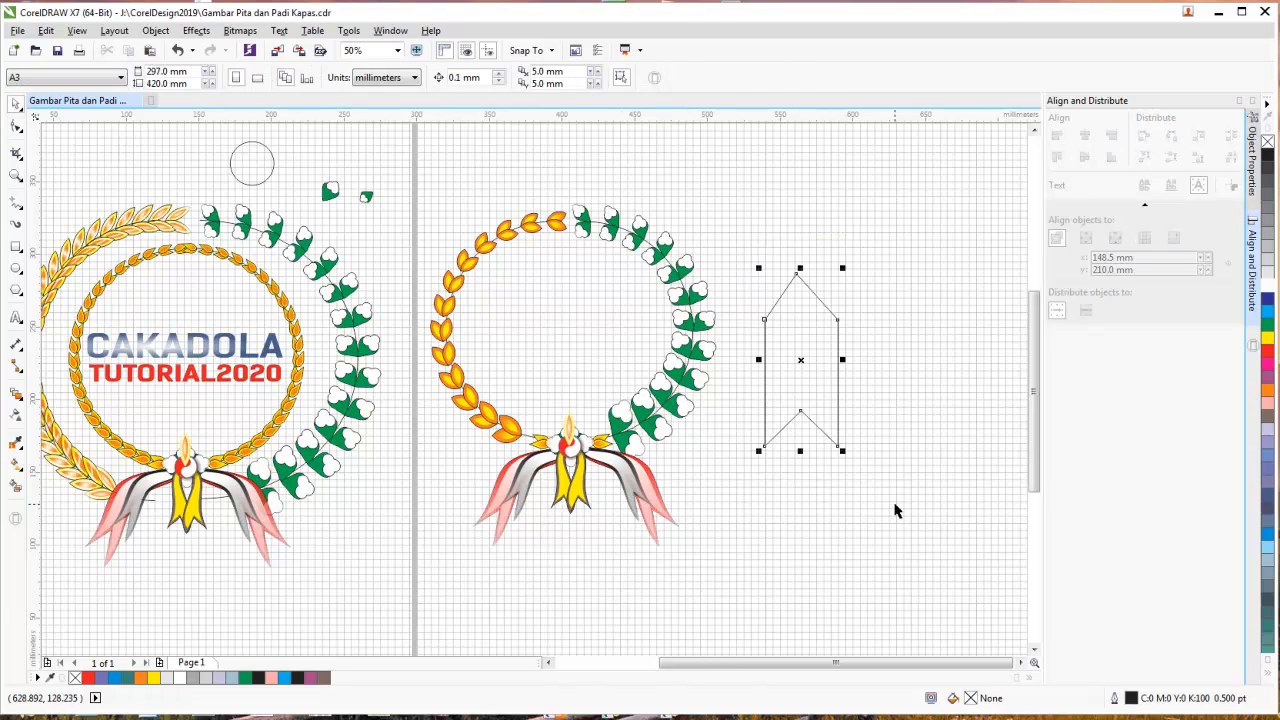
pyautogui.click(1267, 340)
pyautogui.click(838, 316)
pyautogui.scroll(3, 840, 318)
# - Convert the banner's two shoulder nodes to curves and delete them so both sides become smooth arcs
pyautogui.click(763, 325)
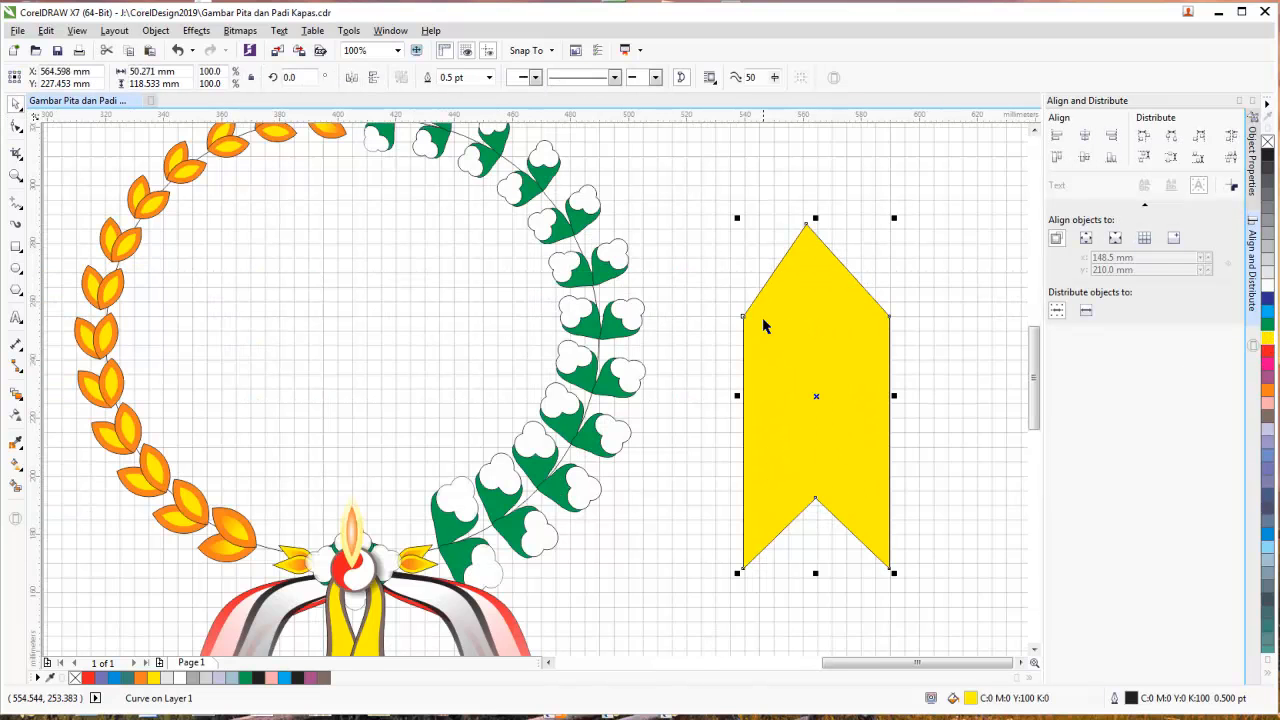
pyautogui.click(18, 127)
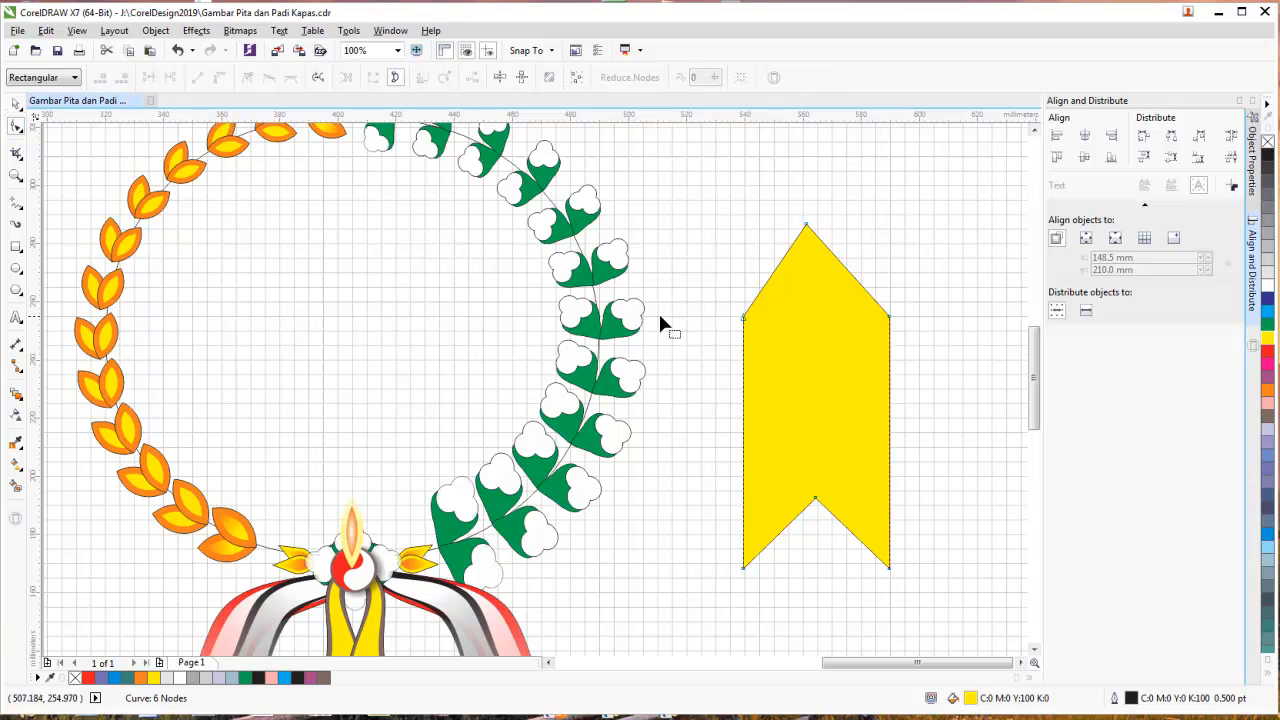
pyautogui.rightClick(743, 321)
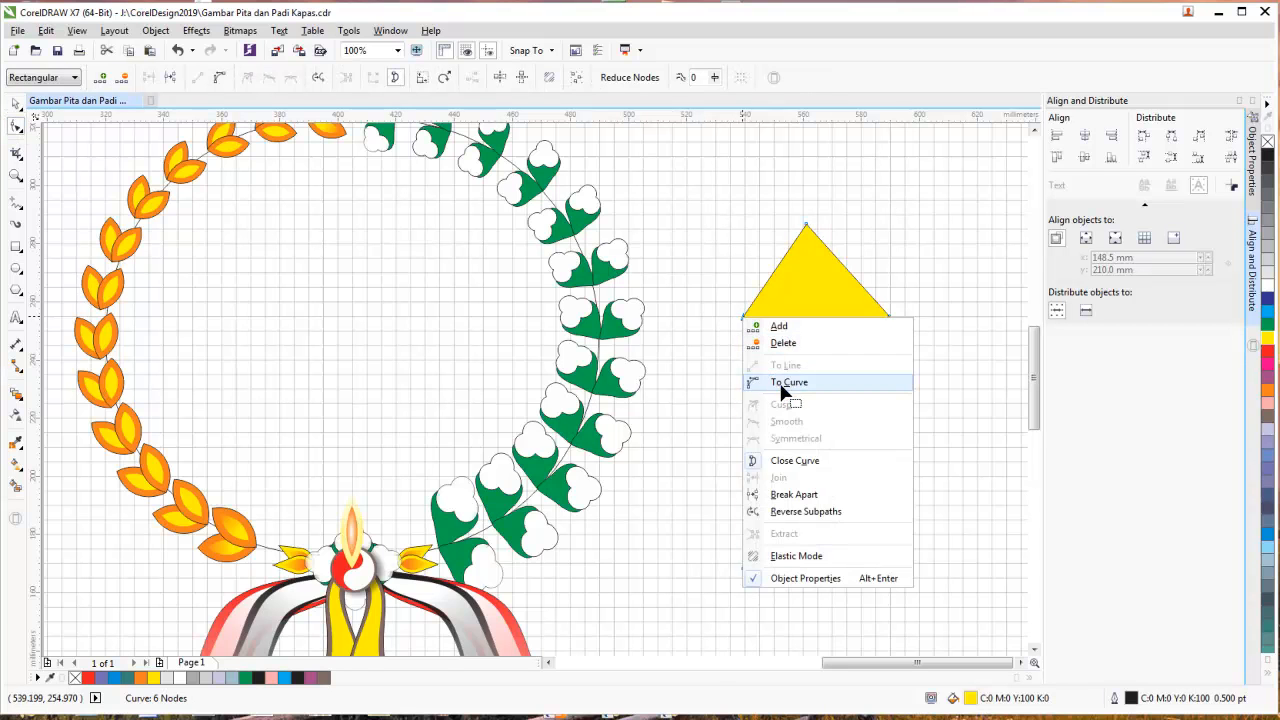
pyautogui.click(785, 383)
pyautogui.rightClick(893, 321)
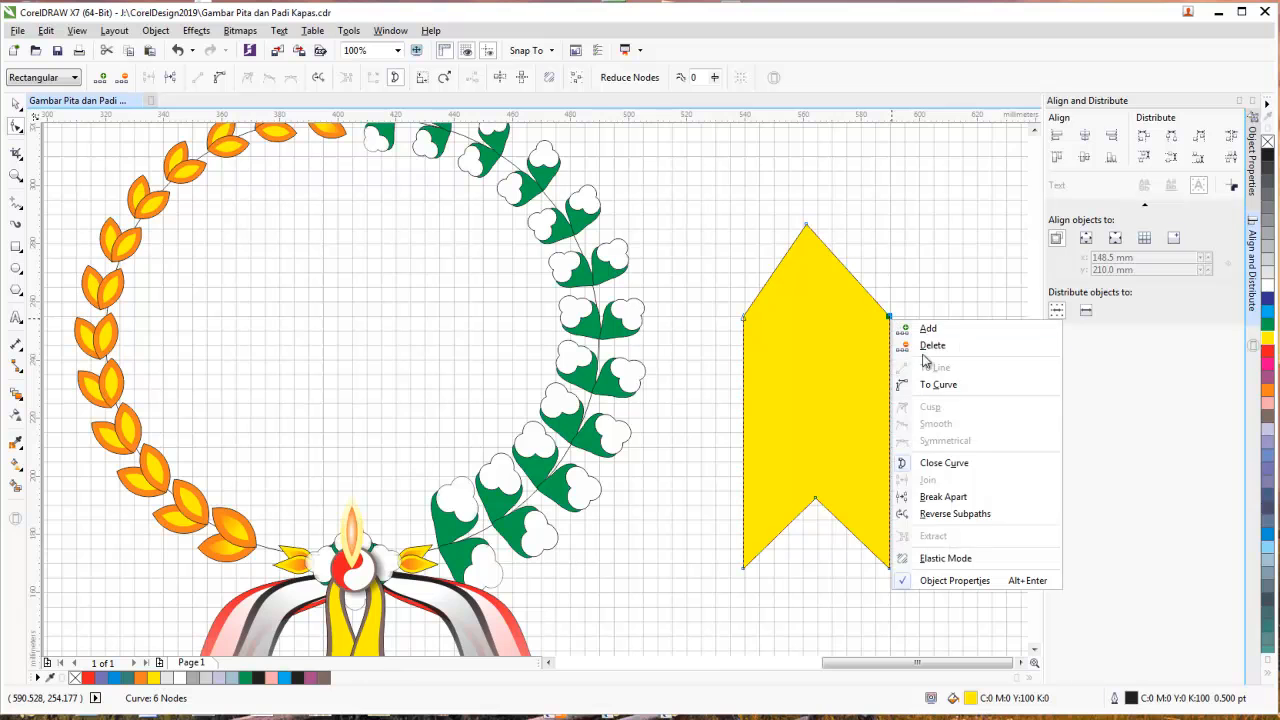
pyautogui.click(940, 384)
pyautogui.press('Delete')
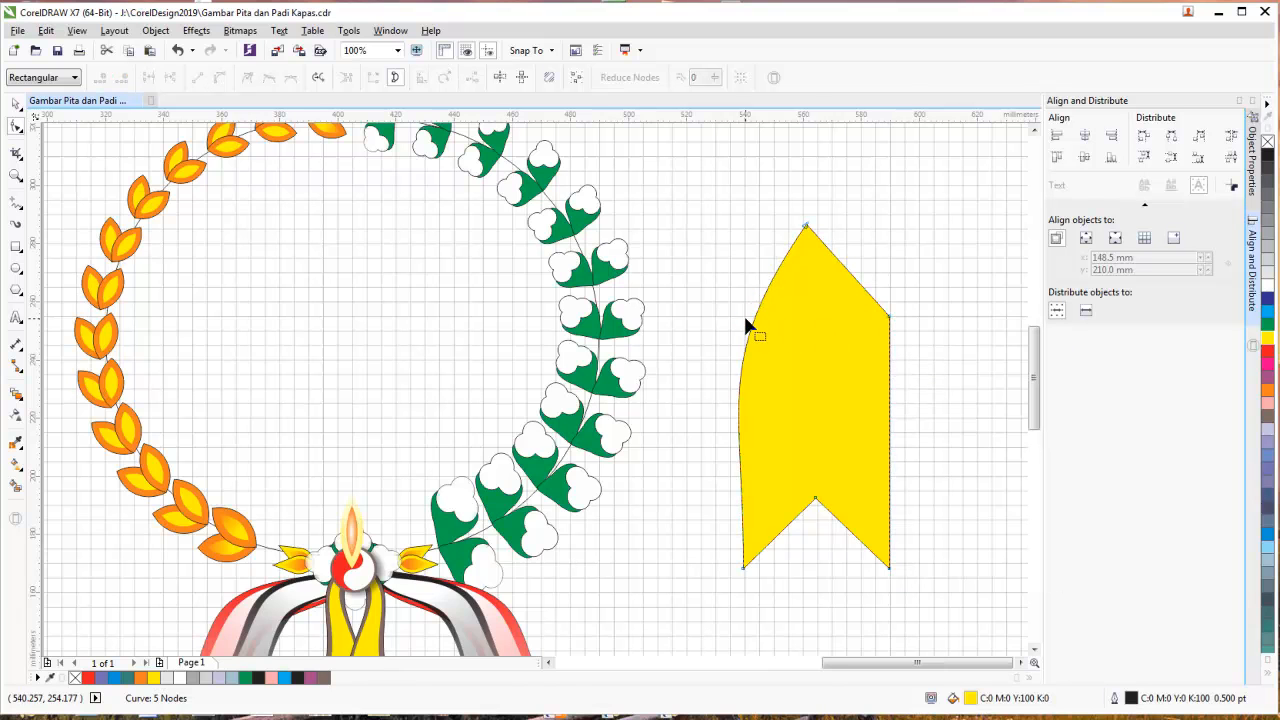
pyautogui.press('Delete')
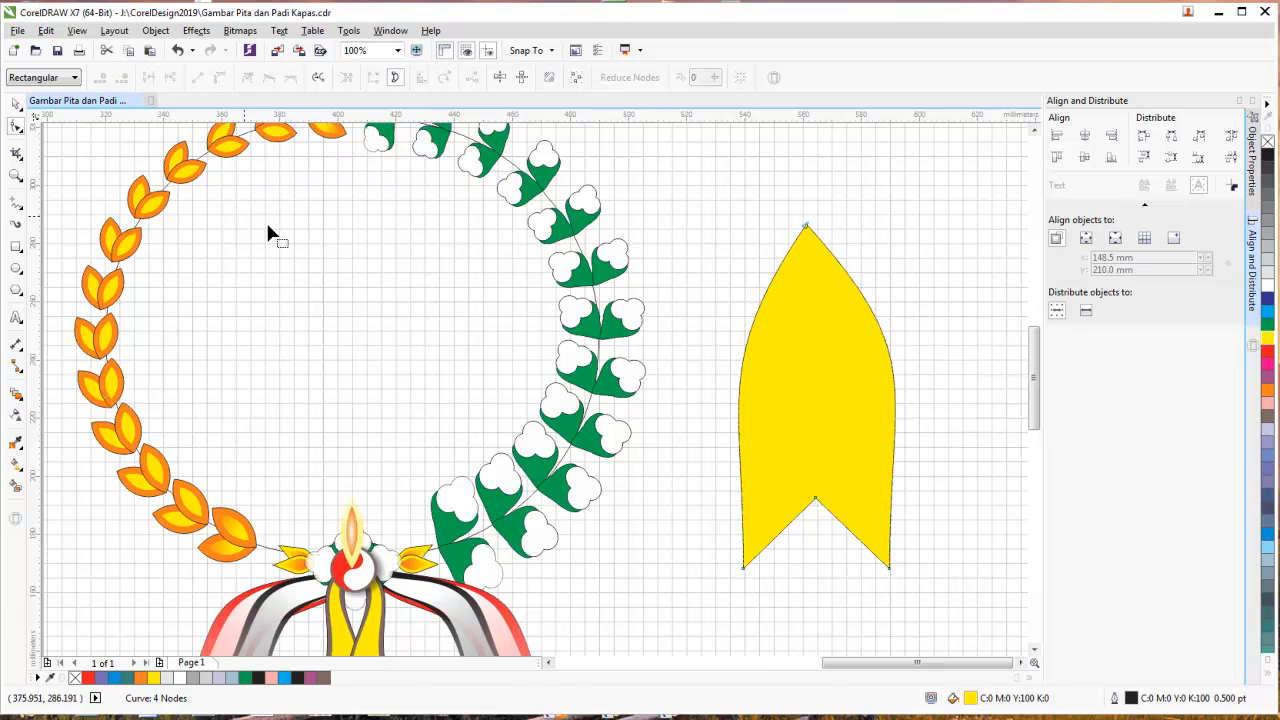
# - Pull the banner's tip node straight up until the shape is about 147 mm tall
pyautogui.click(15, 103)
pyautogui.click(952, 447)
pyautogui.click(842, 500)
pyautogui.click(937, 397)
pyautogui.click(810, 230)
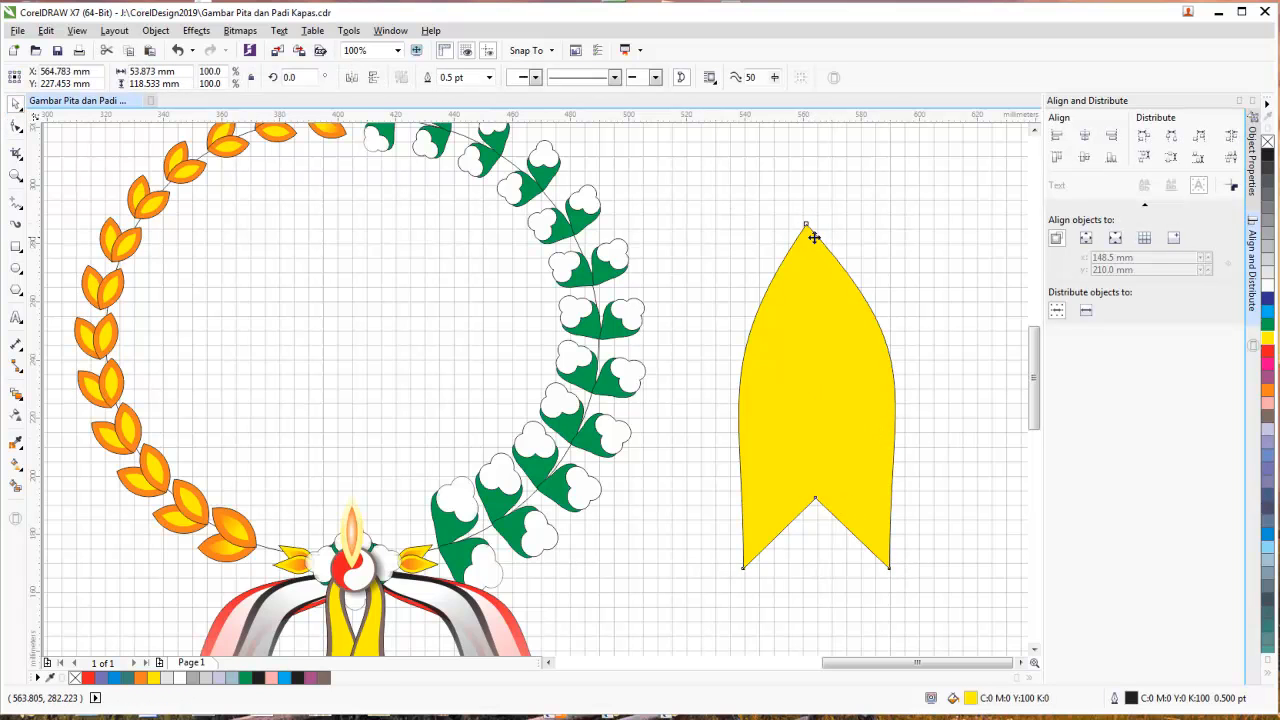
pyautogui.click(15, 128)
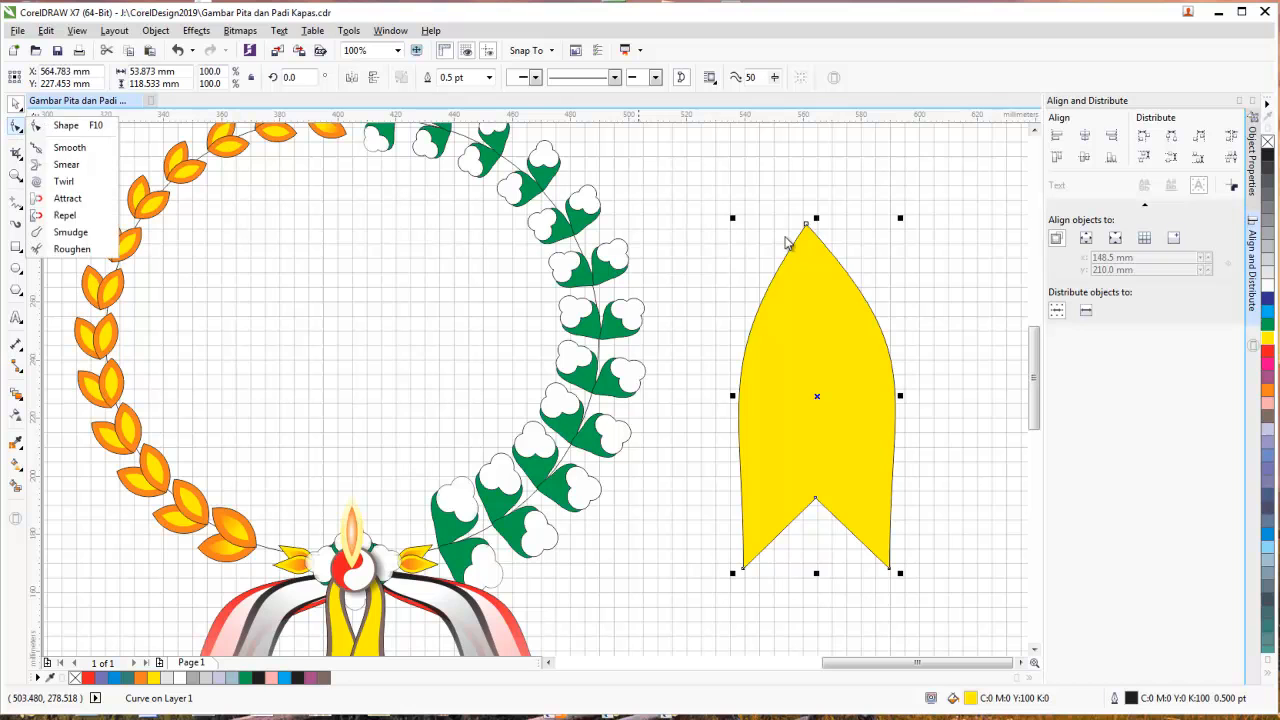
pyautogui.click(808, 233)
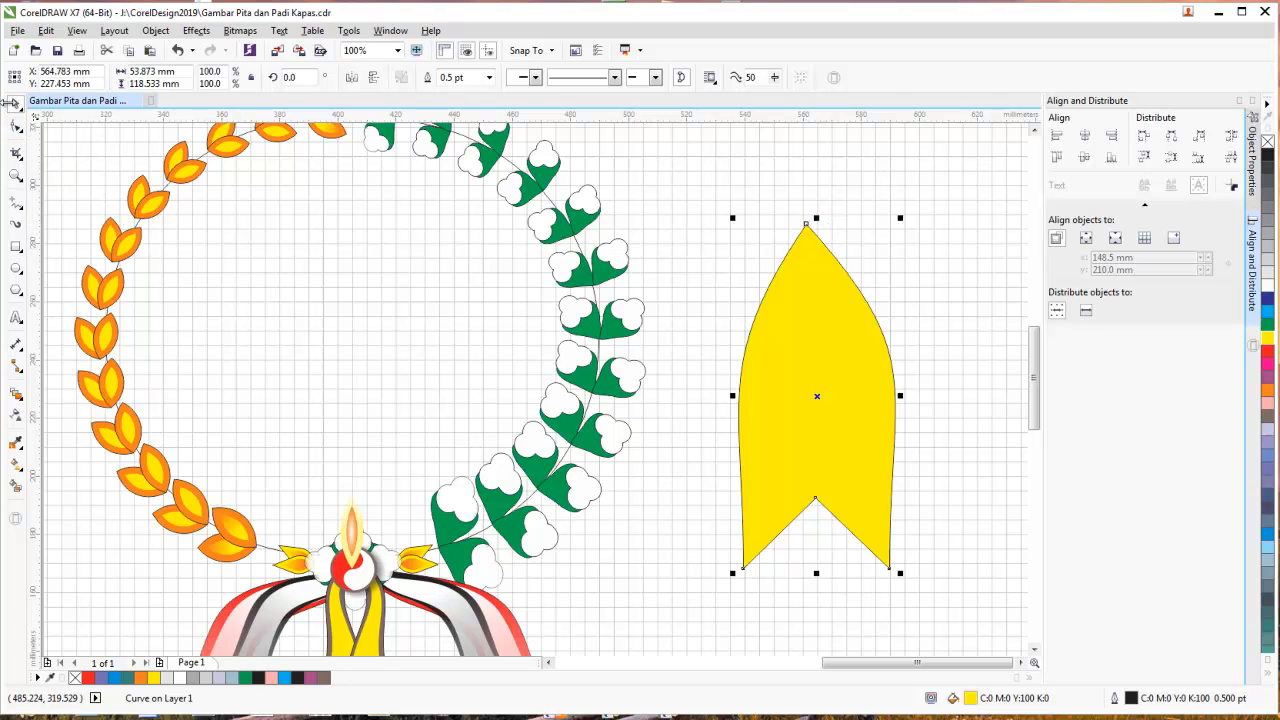
pyautogui.click(15, 128)
pyautogui.moveTo(806, 226); pyautogui.dragTo(810, 146)
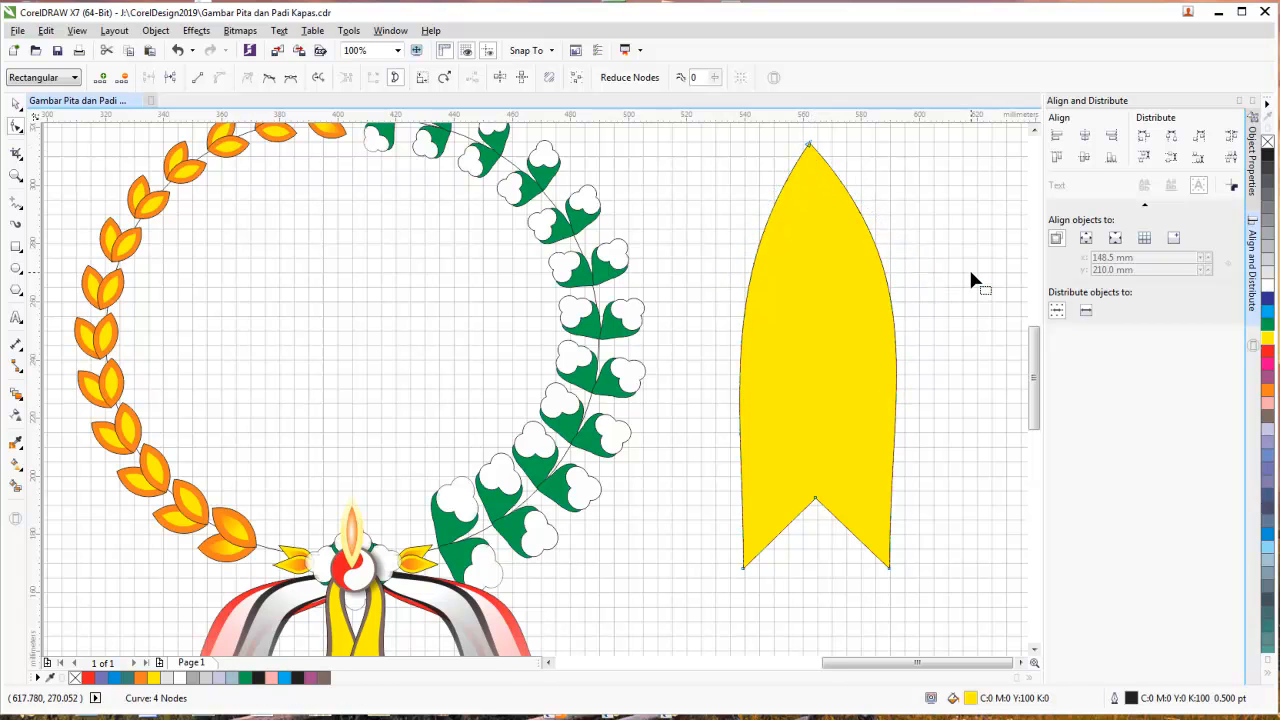
pyautogui.click(16, 104)
pyautogui.scroll(-2, 971, 363)
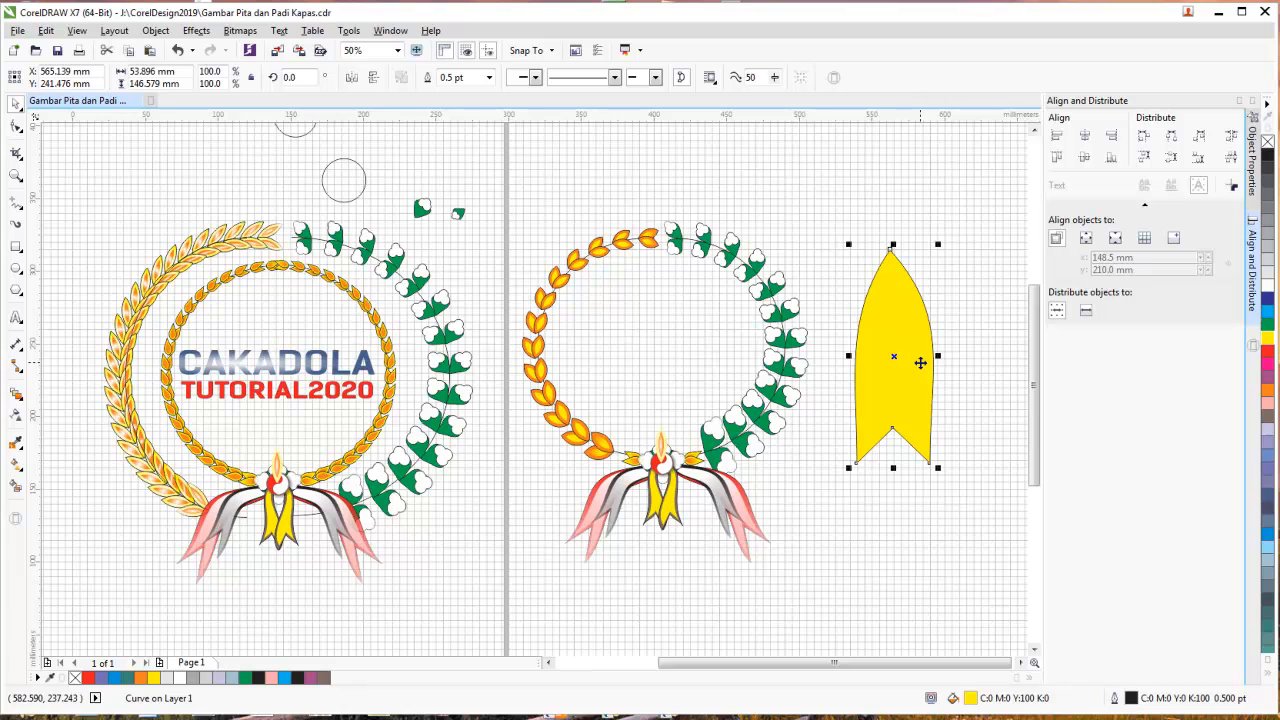
# - Add a one-step inside contour to the yellow banner with an offset of about 8 mm
pyautogui.click(20, 398)
pyautogui.click(70, 410)
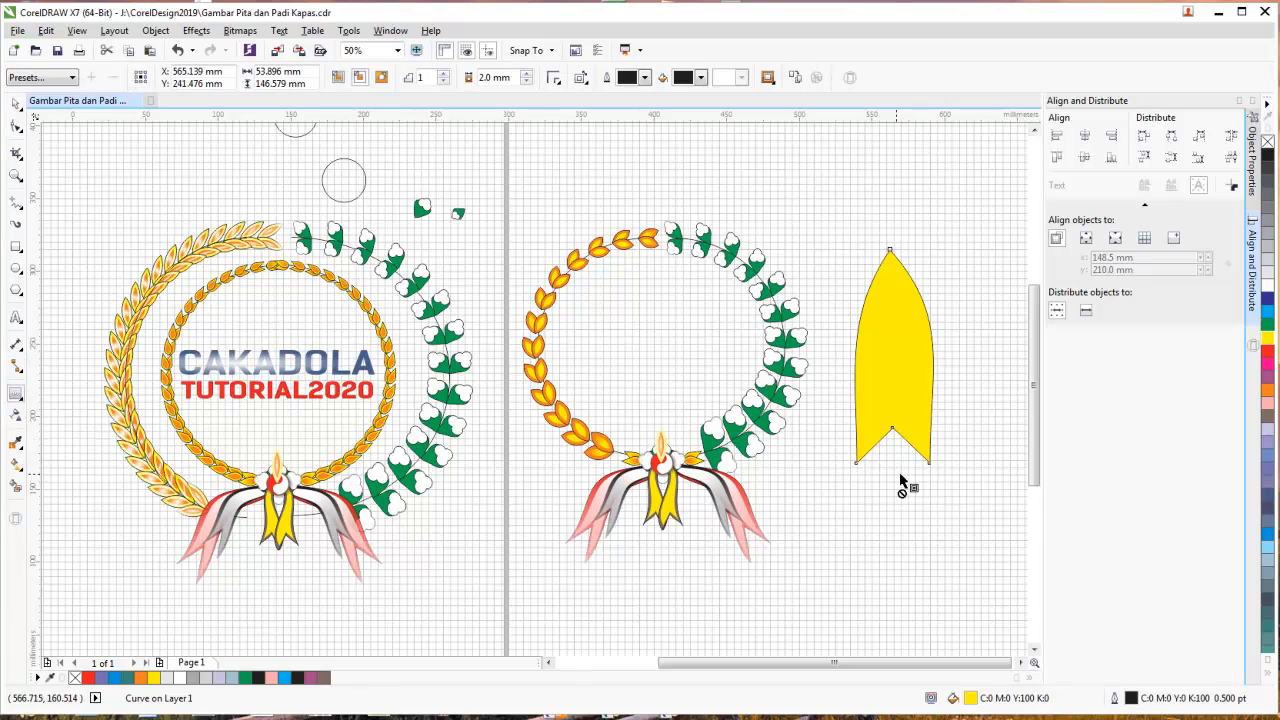
pyautogui.moveTo(922, 317); pyautogui.dragTo(924, 305)
pyautogui.click(21, 105)
pyautogui.click(866, 240)
pyautogui.click(902, 307)
pyautogui.click(849, 241)
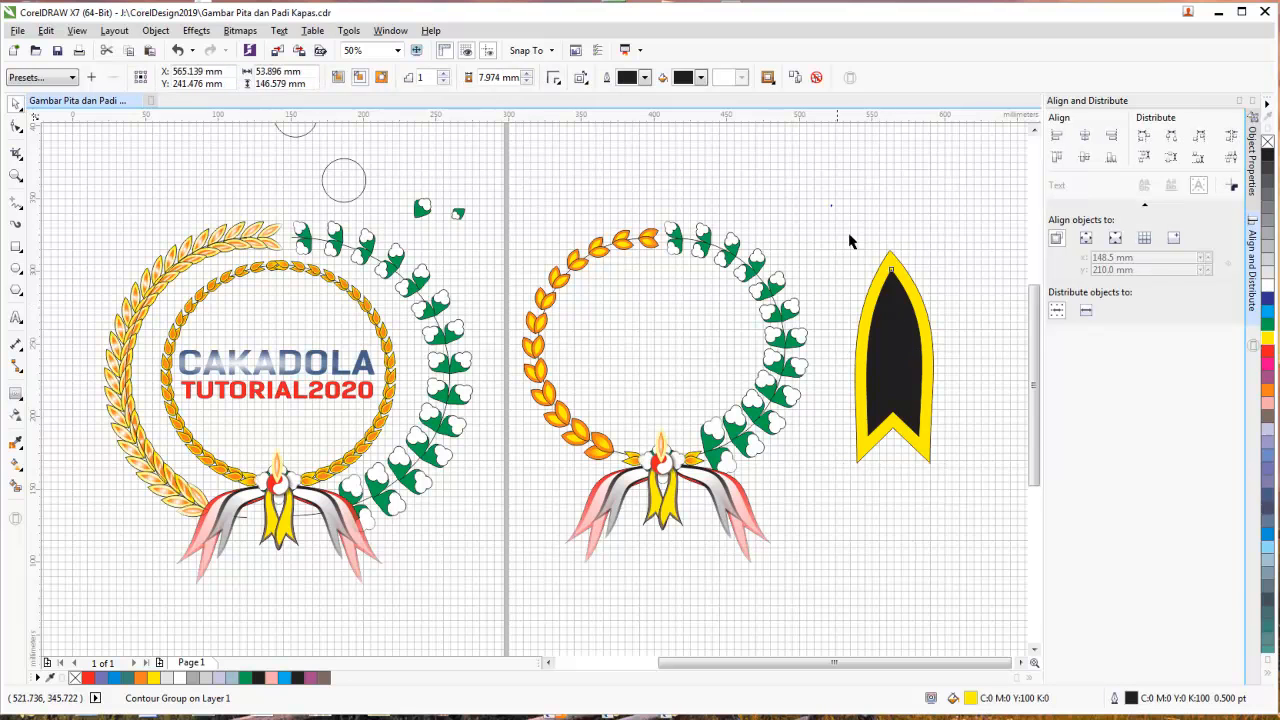
pyautogui.moveTo(952, 526); pyautogui.dragTo(952, 524)
# - Break the contour group apart and fill the inner shape with red
pyautogui.rightClick(908, 353)
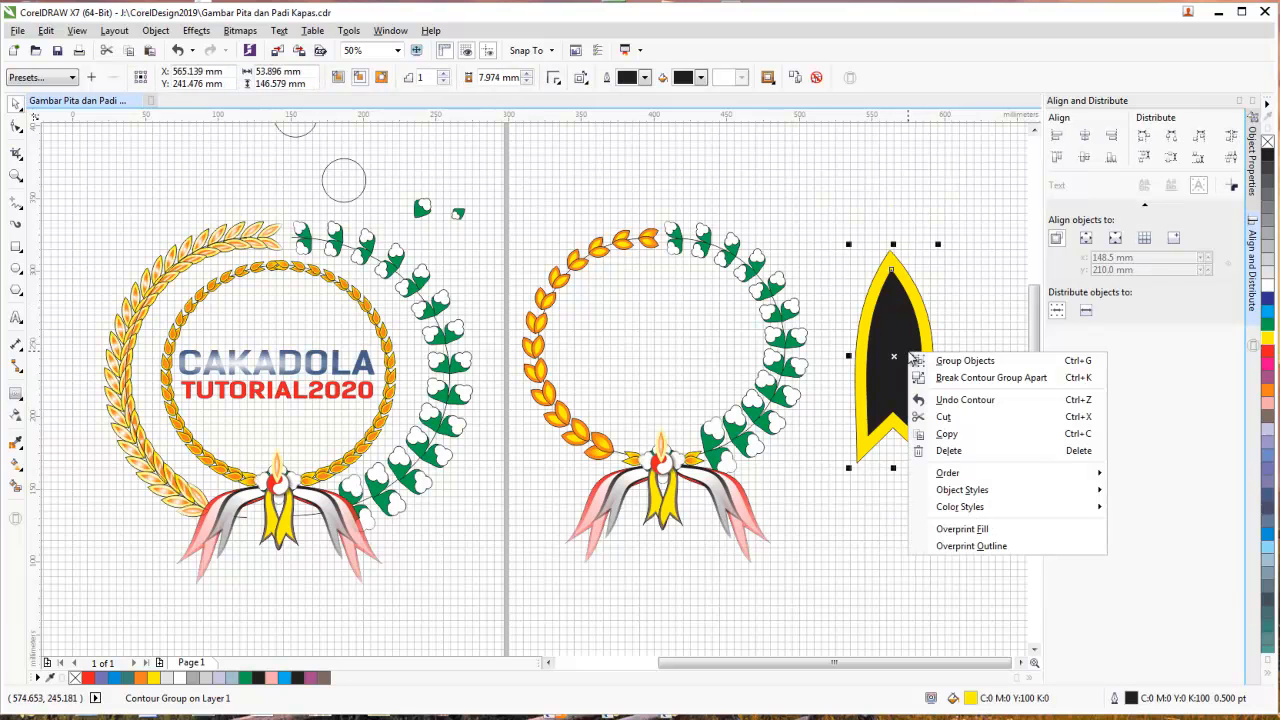
pyautogui.click(985, 378)
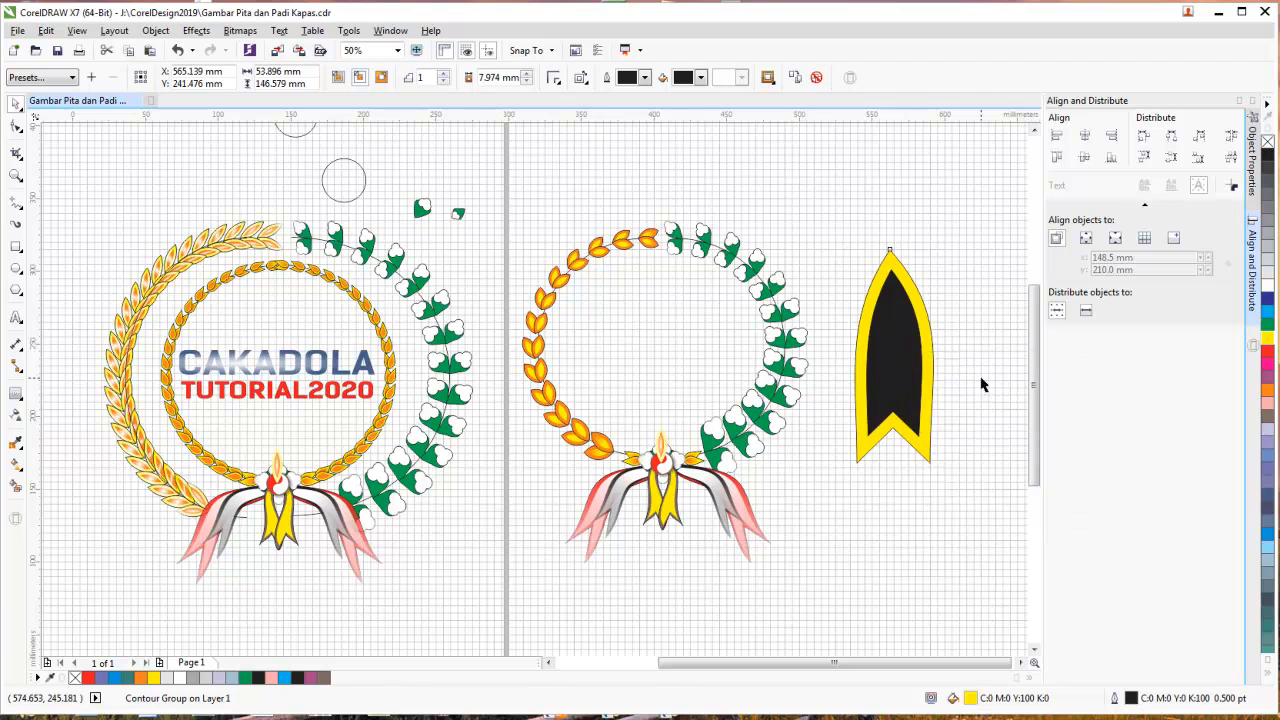
pyautogui.click(901, 364)
pyautogui.click(1267, 357)
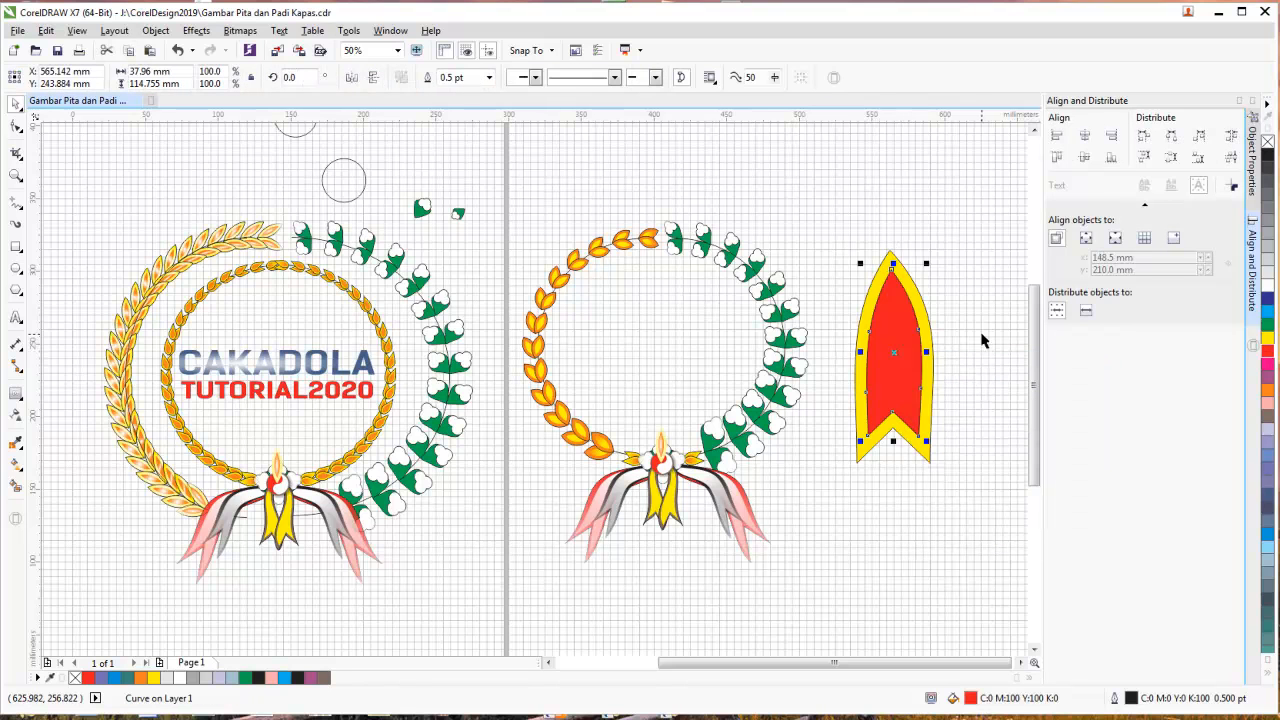
# - Remove the outline of the red inner shape
pyautogui.click(983, 337)
pyautogui.click(894, 303)
pyautogui.click(866, 240)
pyautogui.moveTo(940, 412); pyautogui.dragTo(952, 451)
pyautogui.click(490, 78)
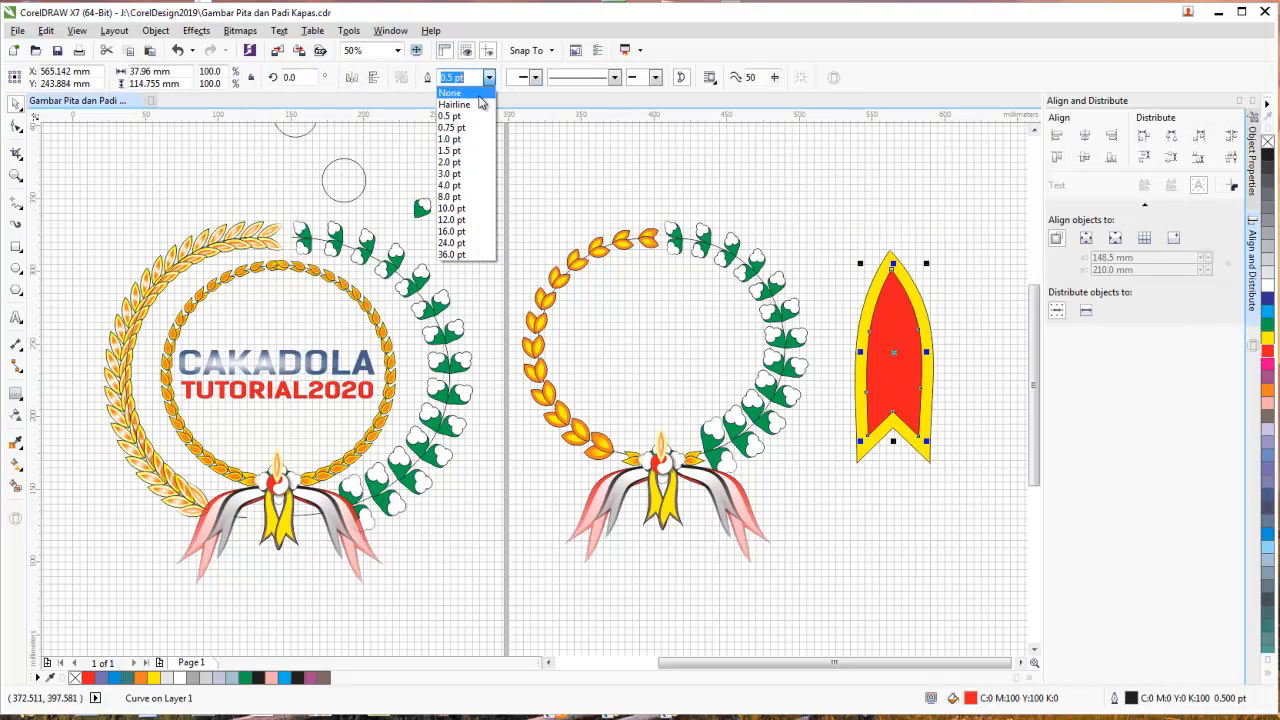
pyautogui.click(477, 105)
pyautogui.click(788, 187)
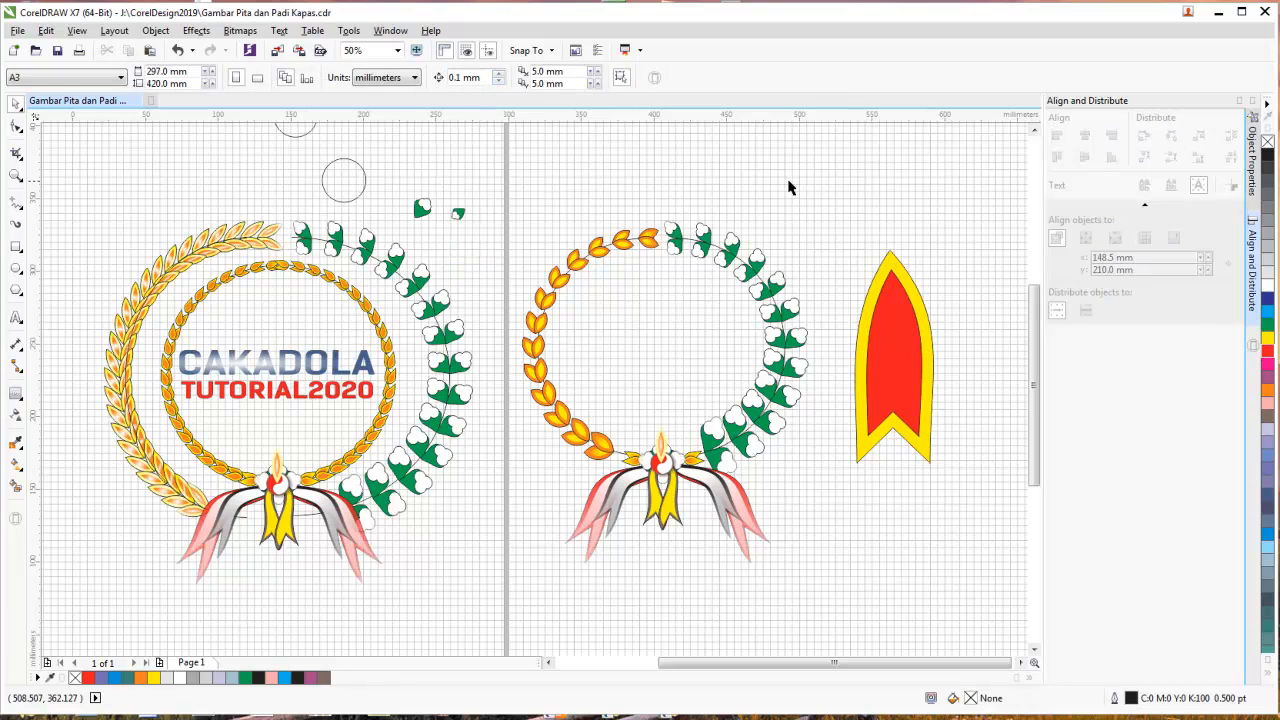
pyautogui.moveTo(829, 216); pyautogui.dragTo(937, 434)
pyautogui.click(489, 78)
pyautogui.click(470, 97)
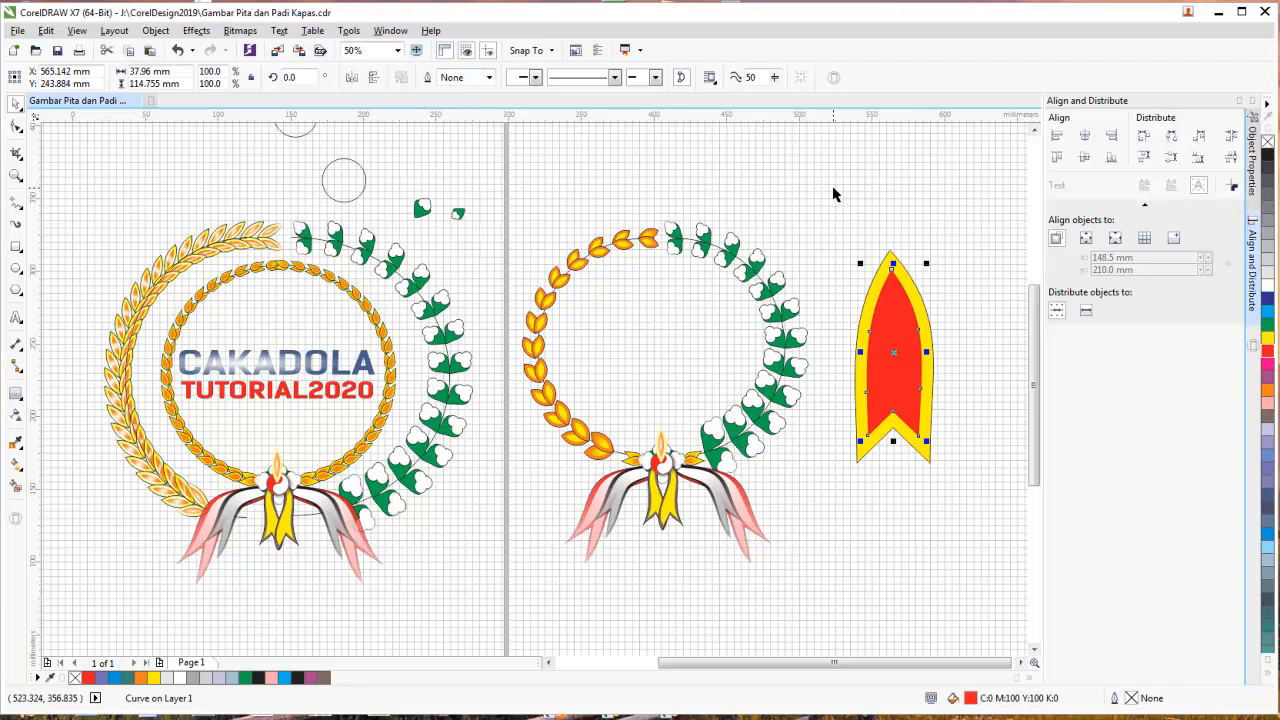
# - Apply a linear transparency to the red inner shape, fading from its tip down to just below the notch
pyautogui.click(17, 418)
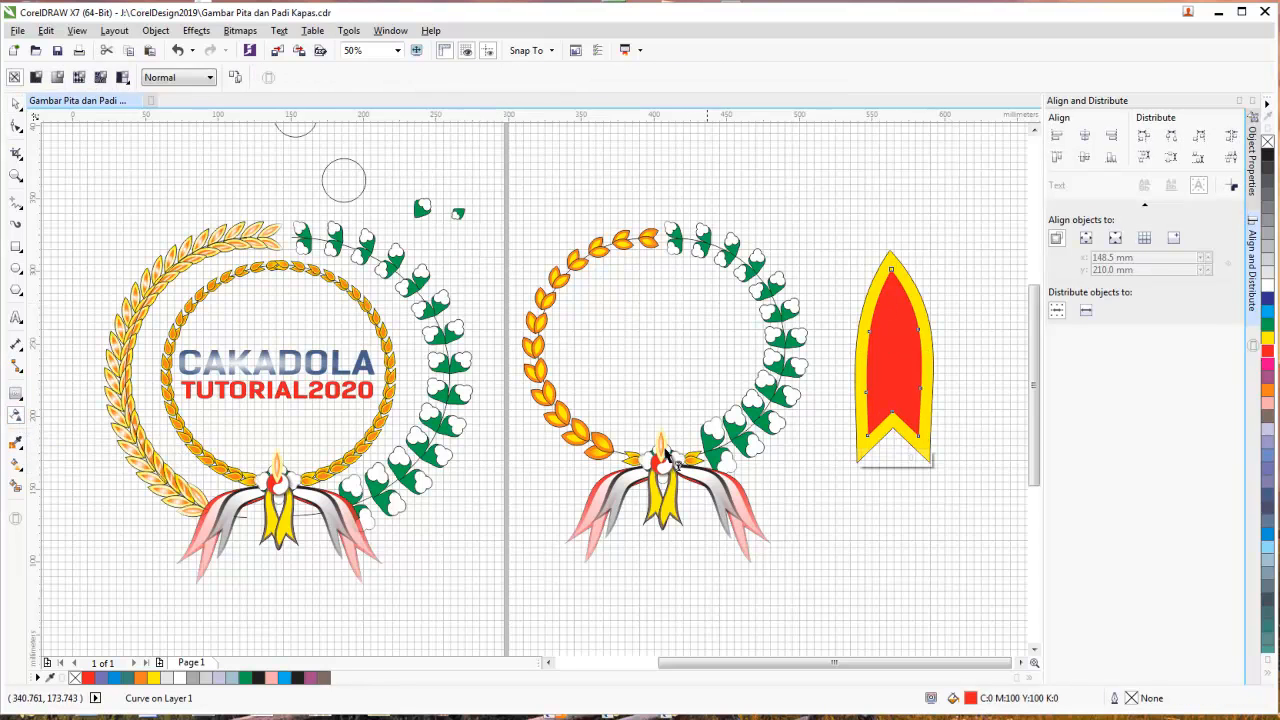
pyautogui.moveTo(893, 274); pyautogui.dragTo(895, 412)
pyautogui.moveTo(894, 273); pyautogui.dragTo(890, 269)
pyautogui.moveTo(896, 412); pyautogui.dragTo(898, 472)
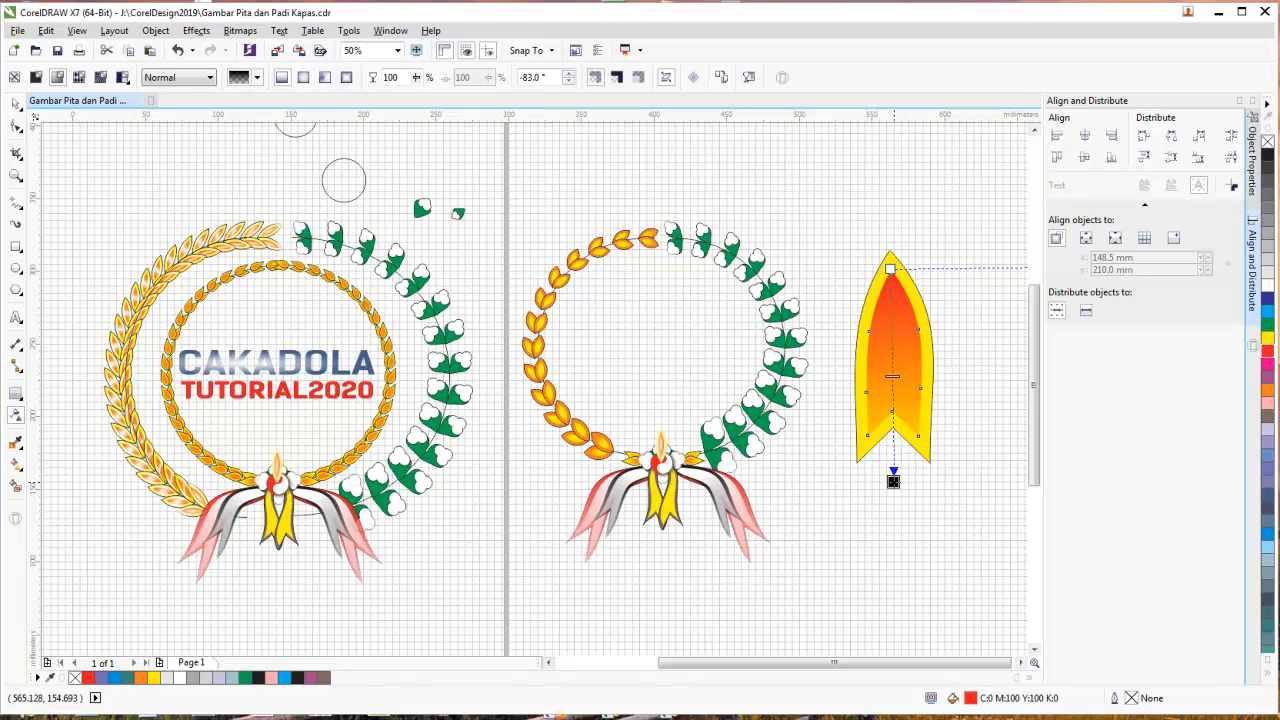
pyautogui.click(843, 287)
pyautogui.click(20, 107)
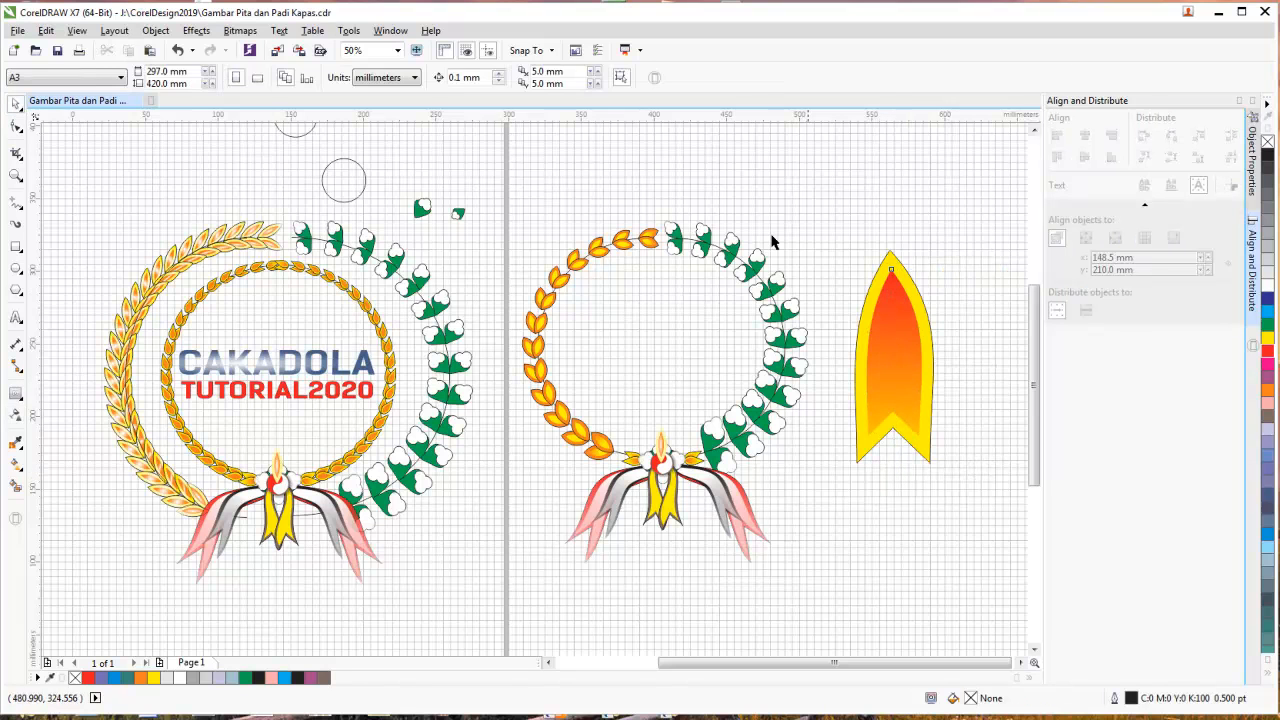
# - Apply a linear transparency to the yellow outer shape that fades only its lower part towards the notched end
pyautogui.click(914, 284)
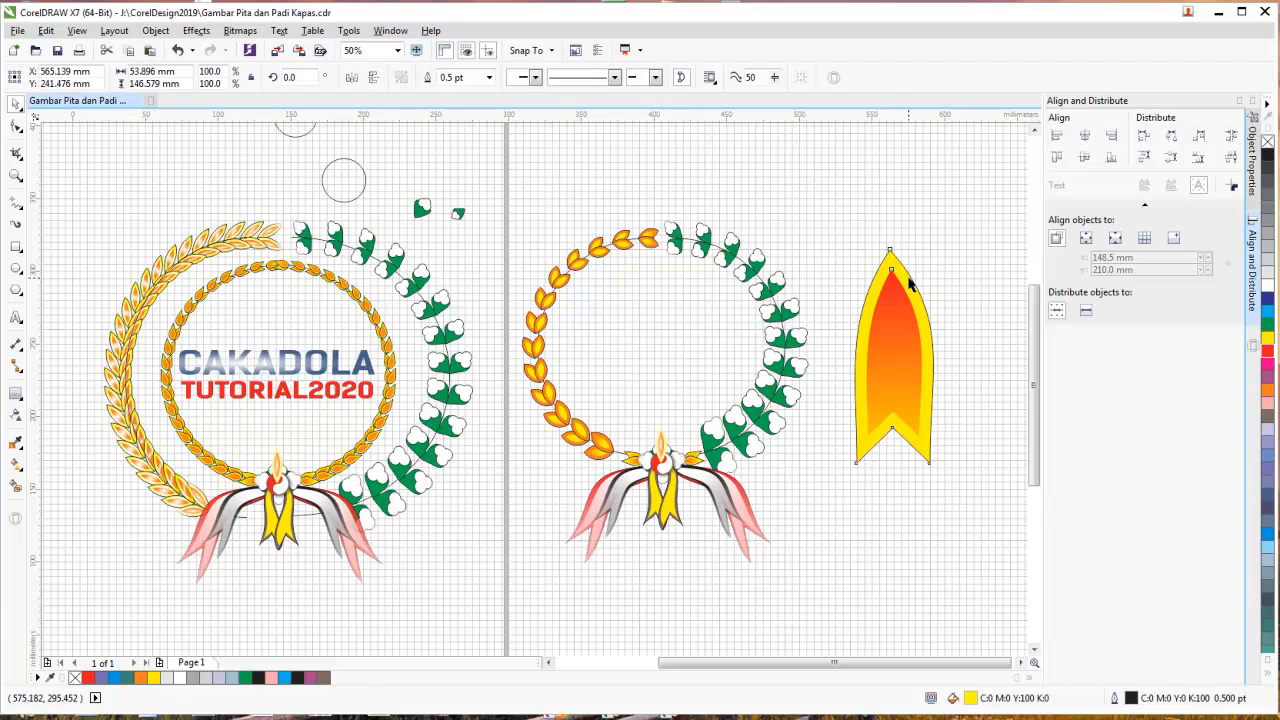
pyautogui.click(16, 415)
pyautogui.moveTo(890, 262); pyautogui.dragTo(894, 591)
pyautogui.moveTo(889, 258); pyautogui.dragTo(890, 397)
pyautogui.moveTo(892, 591); pyautogui.dragTo(894, 487)
pyautogui.moveTo(890, 397); pyautogui.dragTo(887, 365)
pyautogui.moveTo(895, 486); pyautogui.dragTo(891, 482)
pyautogui.click(13, 104)
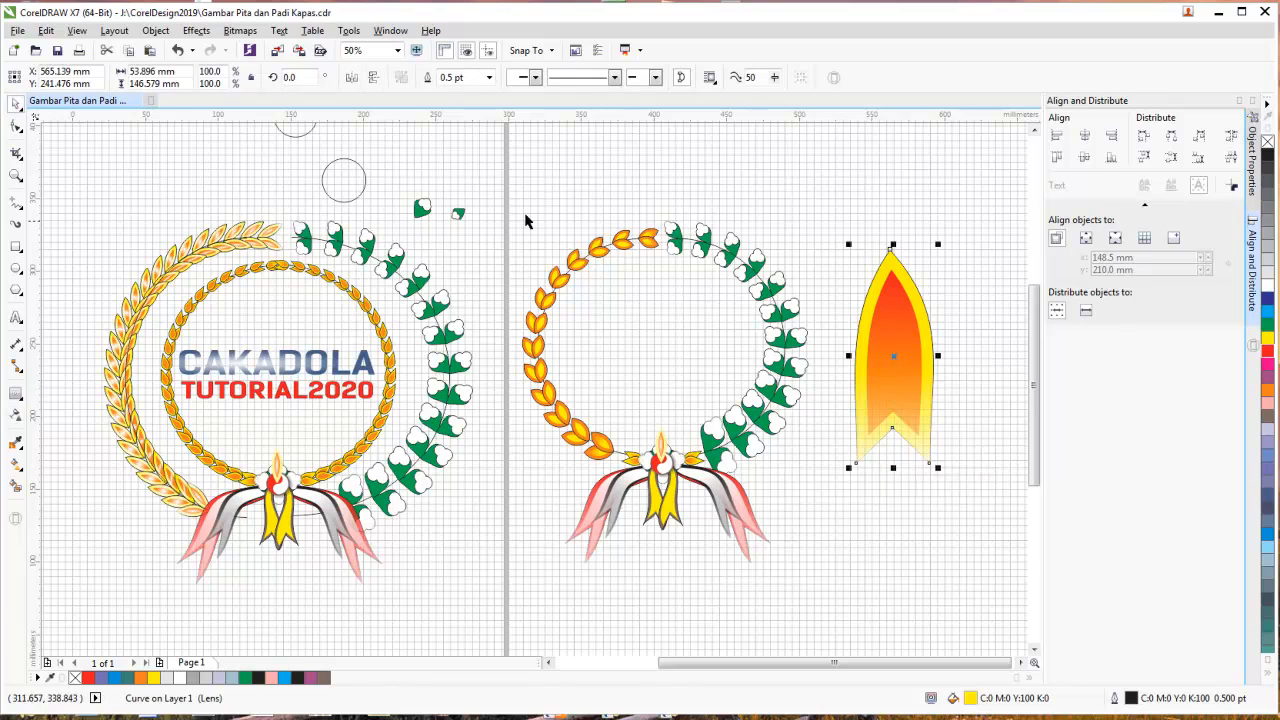
# - Move the yellow and red banner shapes down together and group them
pyautogui.click(760, 234)
pyautogui.moveTo(880, 290); pyautogui.dragTo(994, 520)
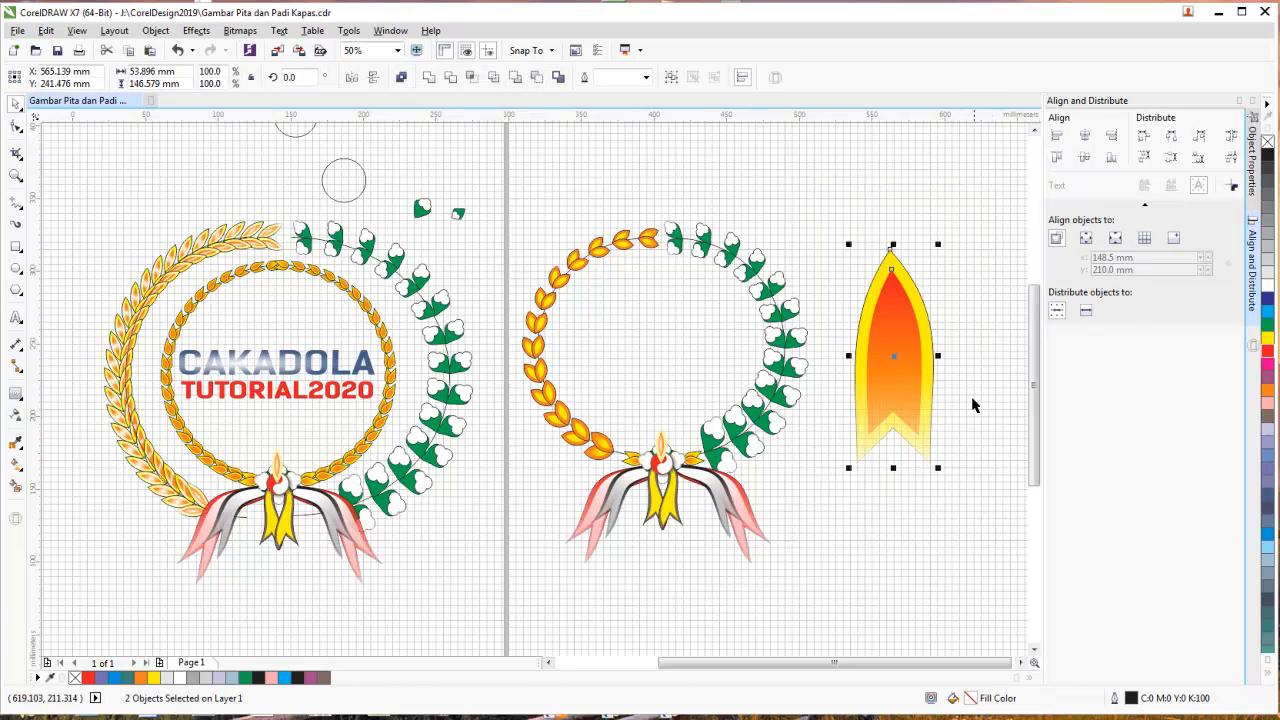
pyautogui.moveTo(894, 297); pyautogui.dragTo(895, 396)
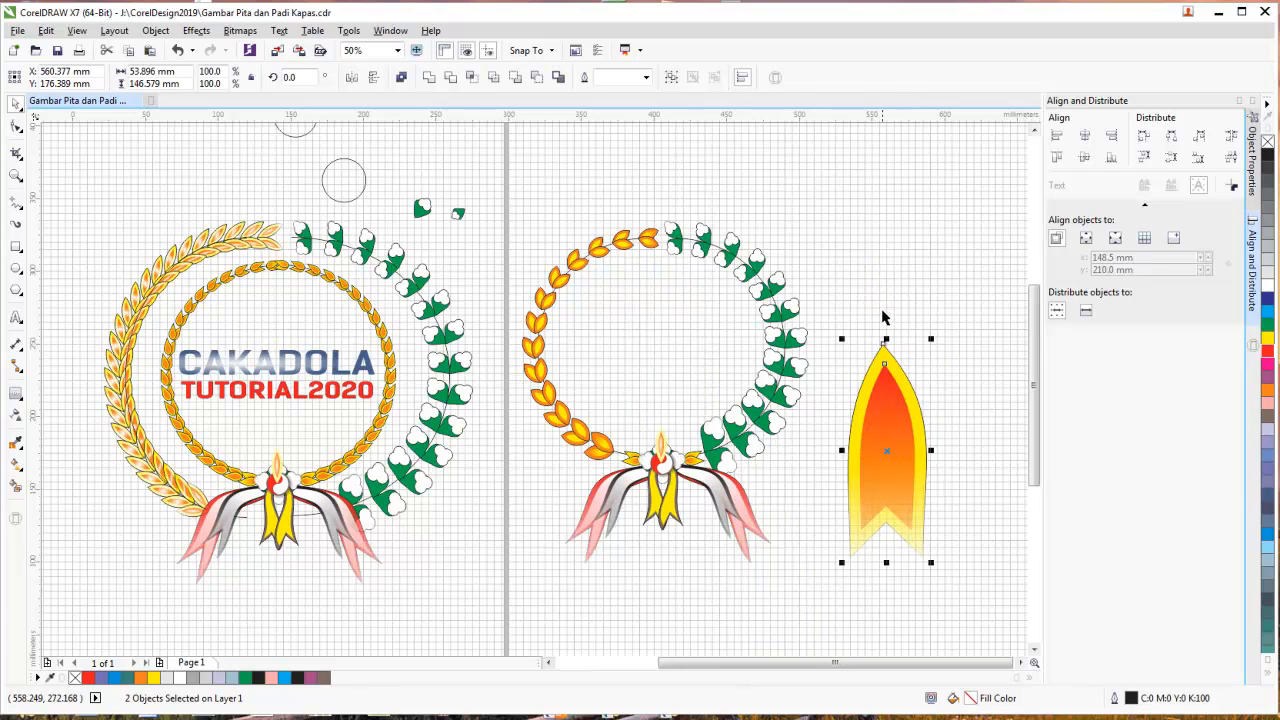
pyautogui.hotkey('ctrl', 'g')
pyautogui.click(888, 455)
pyautogui.click(894, 329)
pyautogui.click(893, 448)
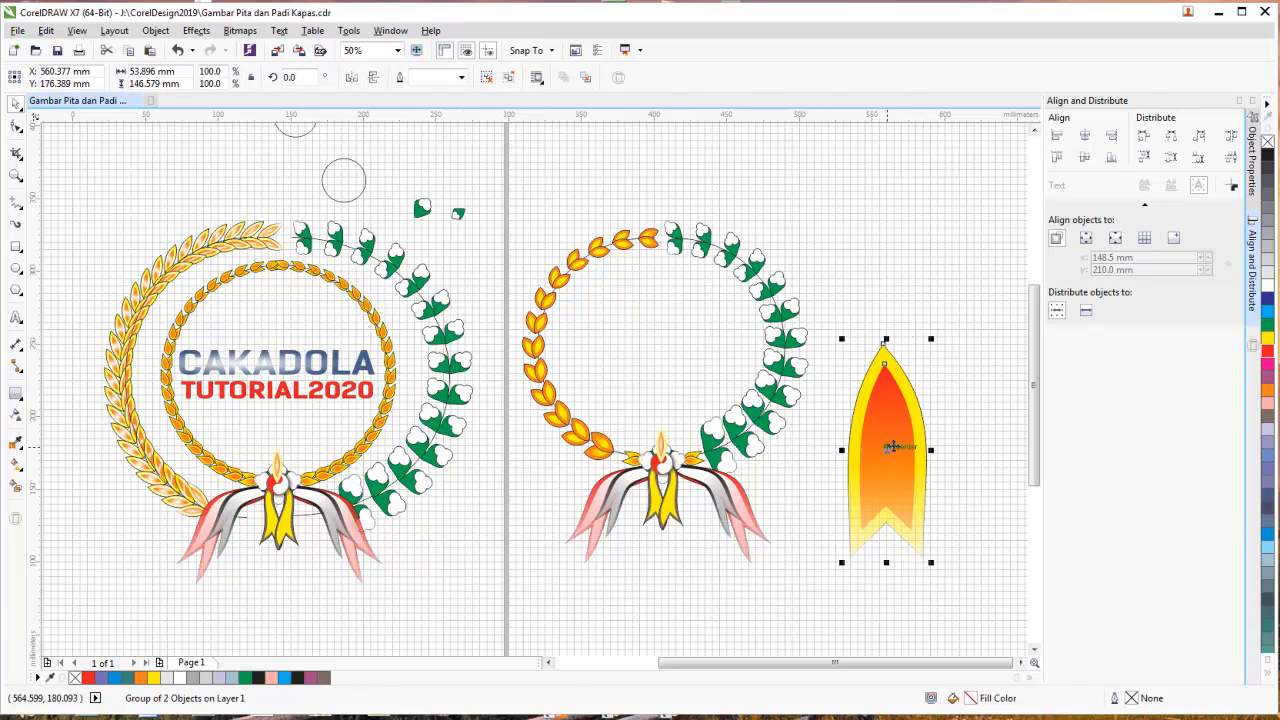
# - Rotate the banner group by about 51° and move it to the lower right of the new wreath
pyautogui.click(888, 450)
pyautogui.moveTo(932, 341); pyautogui.dragTo(846, 380)
pyautogui.moveTo(917, 452); pyautogui.dragTo(823, 508)
pyautogui.click(823, 508)
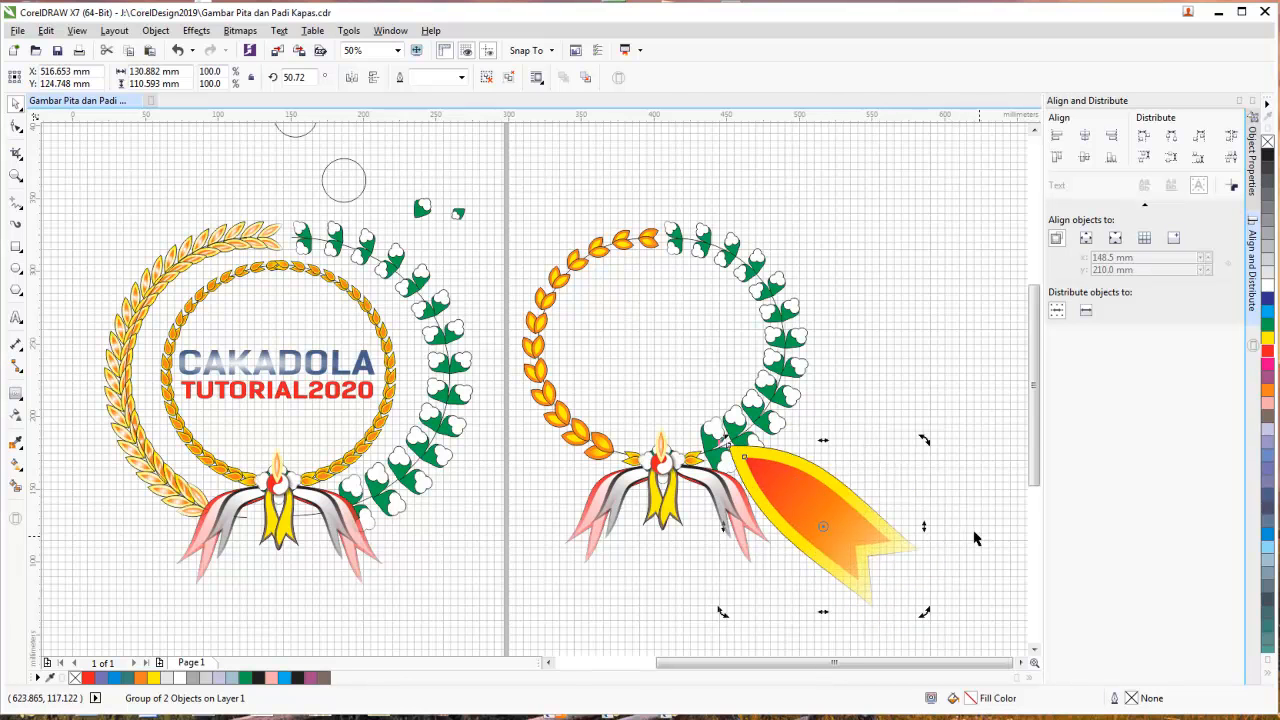
# - Scale the banner group to about 46% and place its tip at the candle ornament, over the right ribbon tails
pyautogui.click(869, 530)
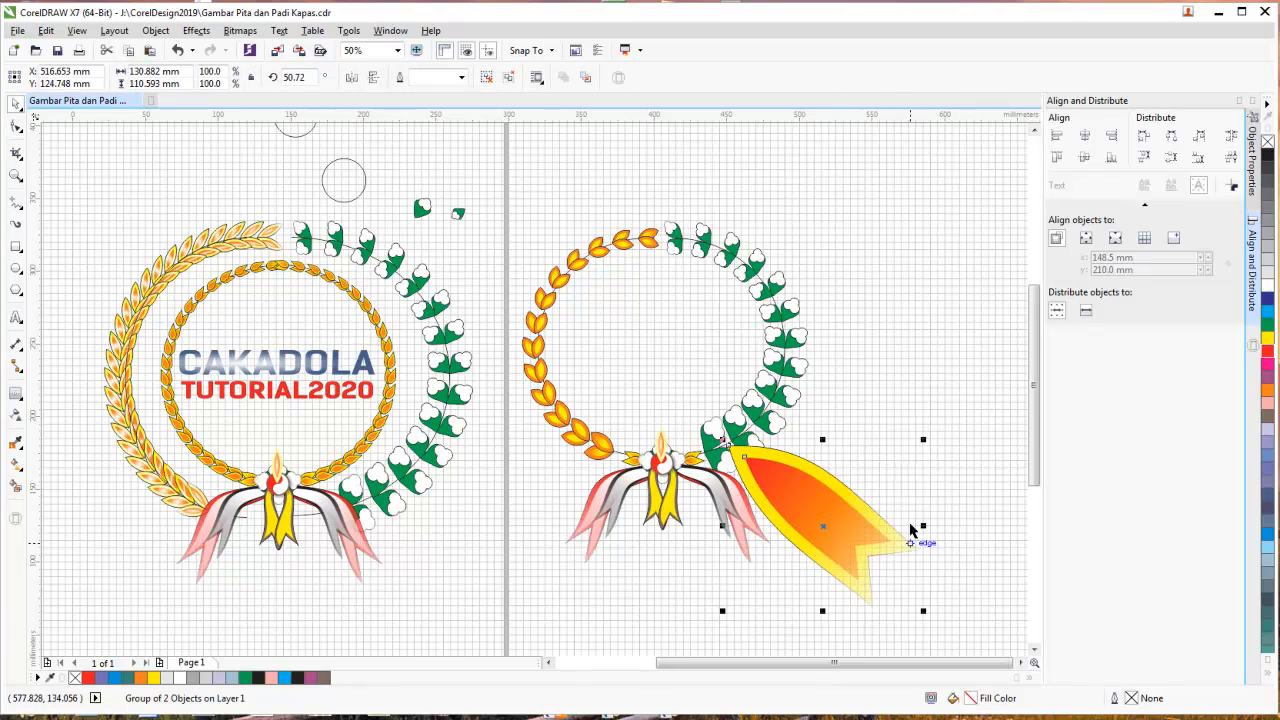
pyautogui.moveTo(923, 614); pyautogui.dragTo(809, 518)
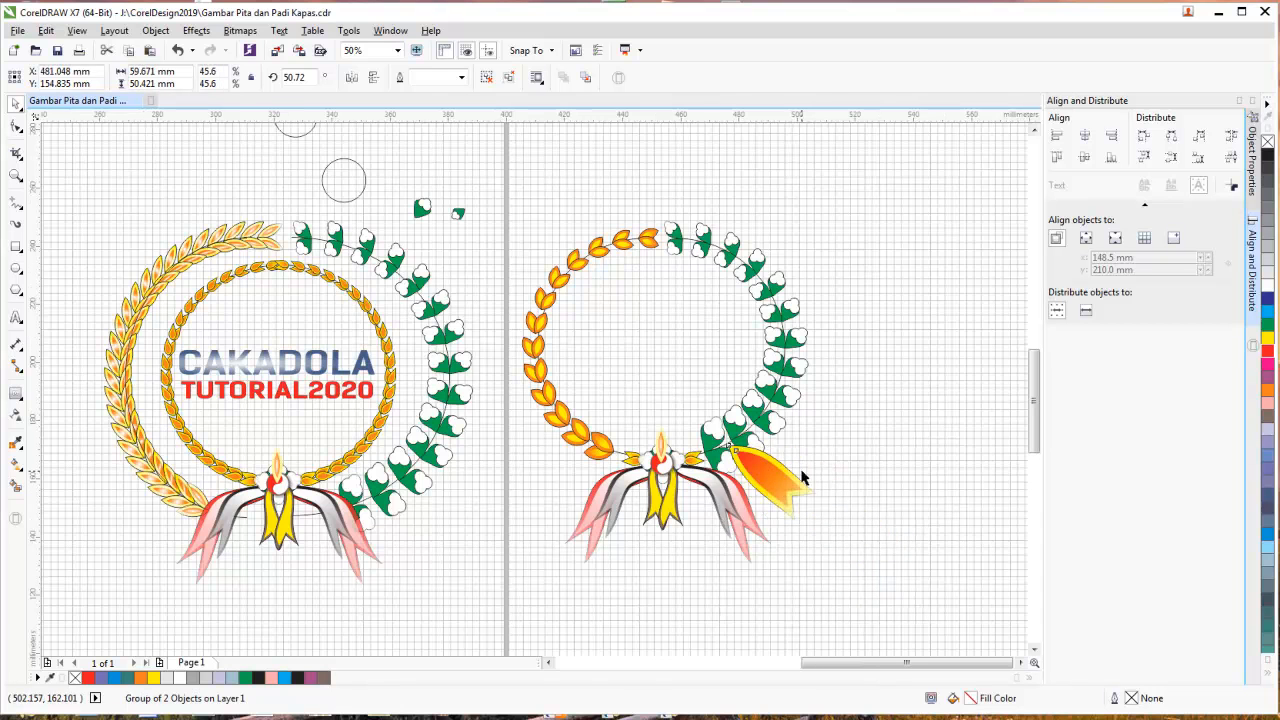
pyautogui.scroll(2, 806, 480)
pyautogui.moveTo(729, 478); pyautogui.dragTo(625, 518)
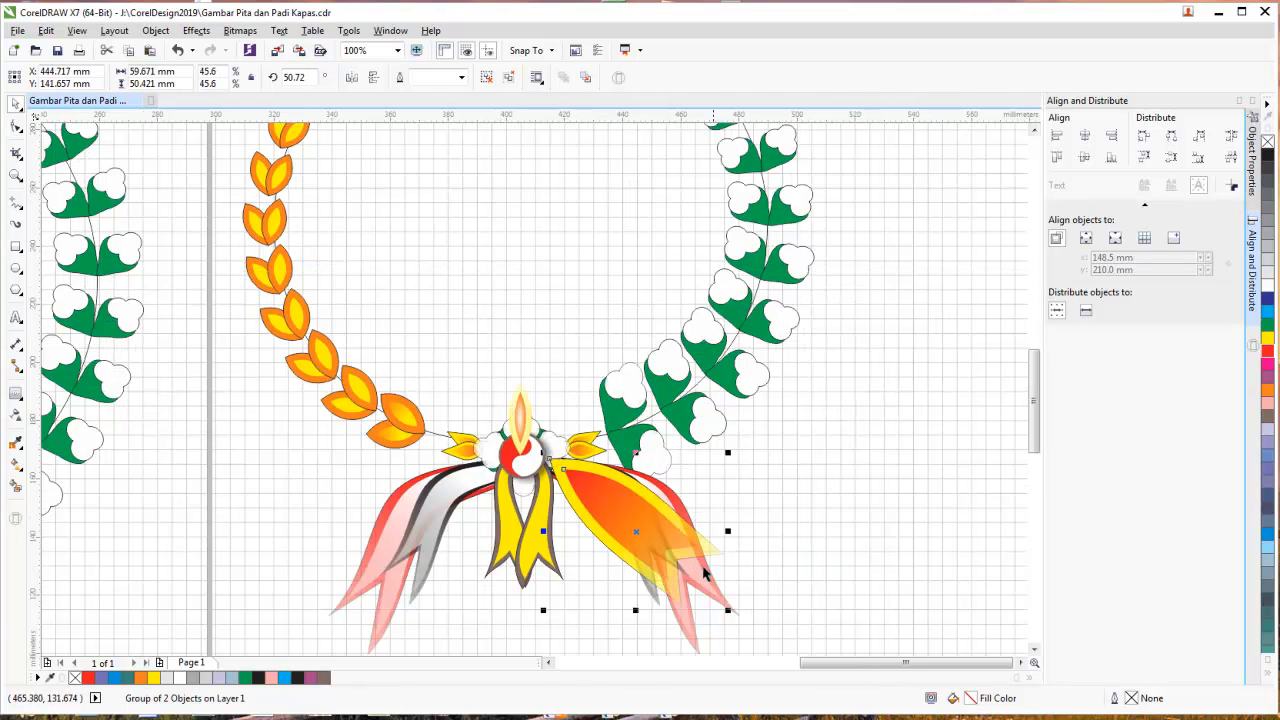
# - Reduce the banner group's rotation to about 39.6° and shift its tip back to the candle ornament's centre
pyautogui.click(643, 525)
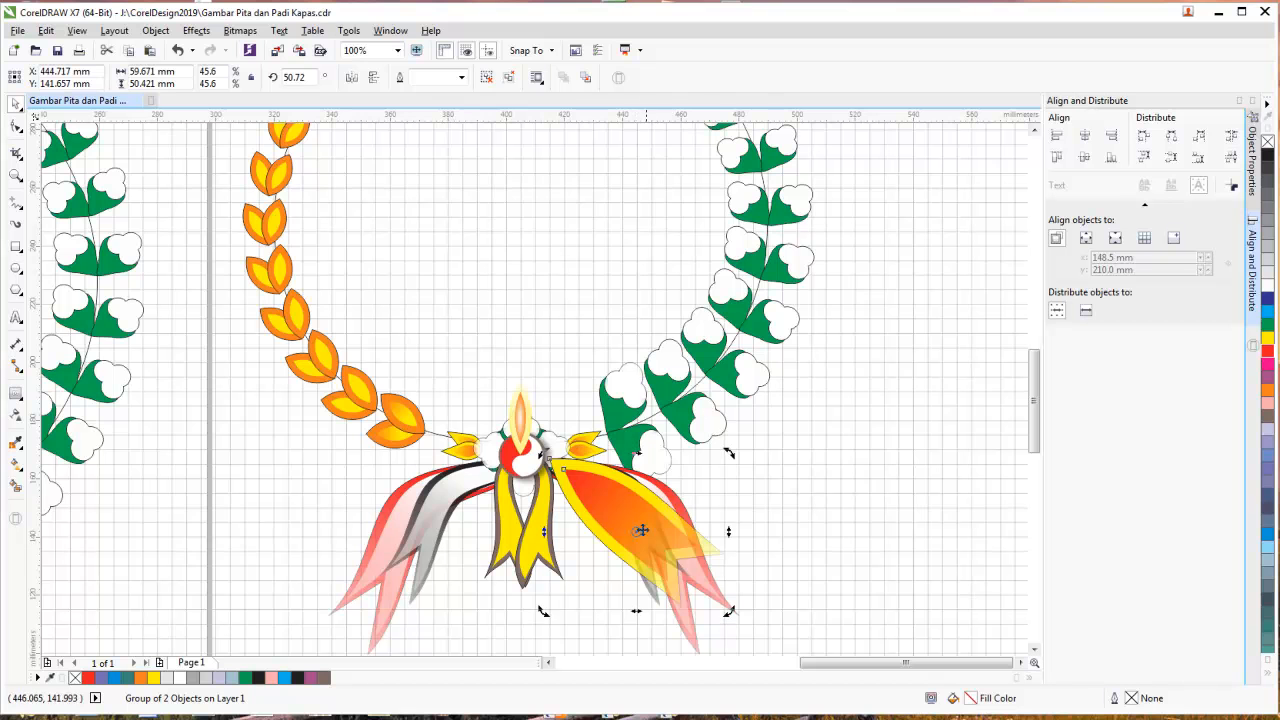
pyautogui.moveTo(729, 455); pyautogui.dragTo(726, 480)
pyautogui.moveTo(586, 480); pyautogui.dragTo(578, 508)
# - Set the outline width of the banner group to None
pyautogui.hscroll(-2, 806, 640)
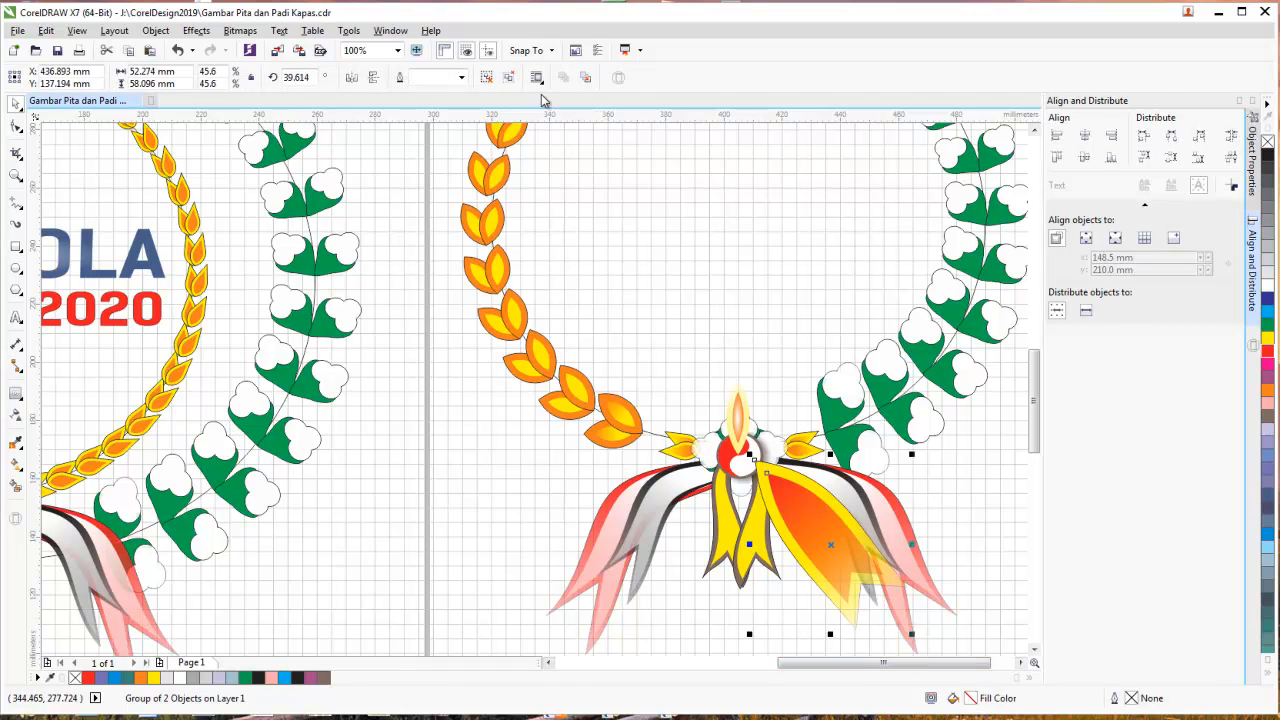
pyautogui.click(461, 78)
pyautogui.click(447, 95)
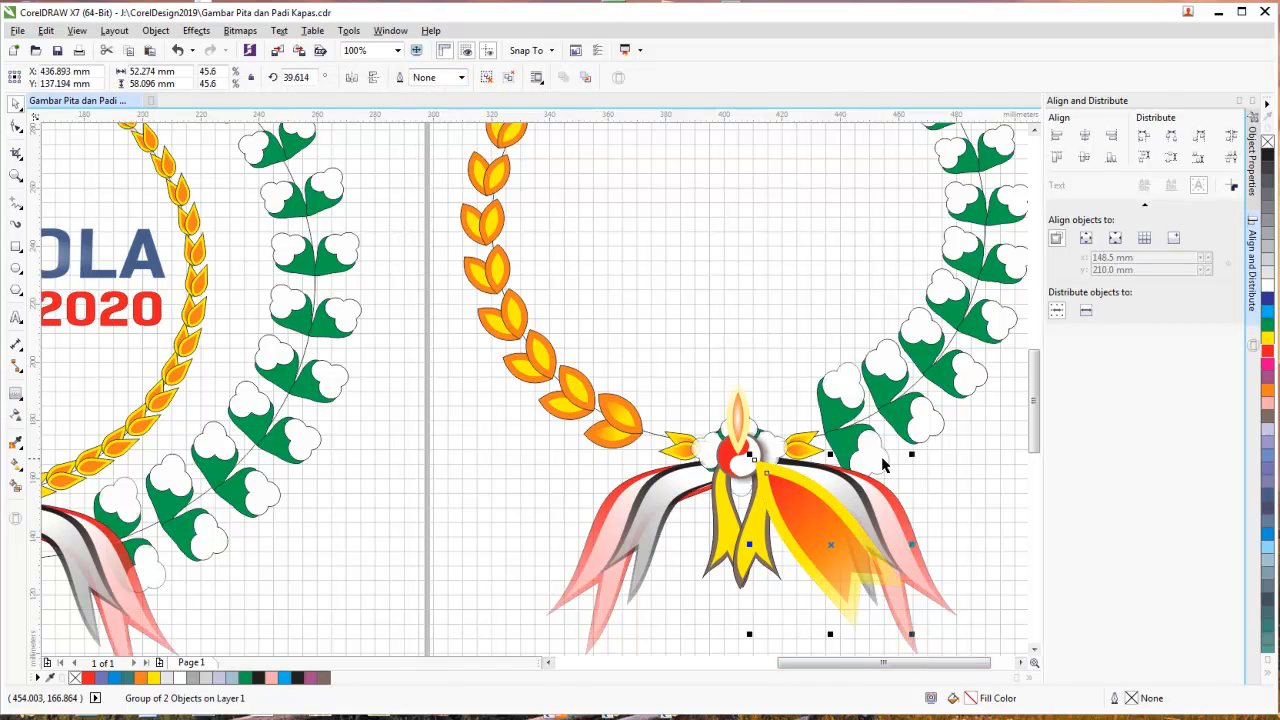
pyautogui.scroll(-1, 942, 502)
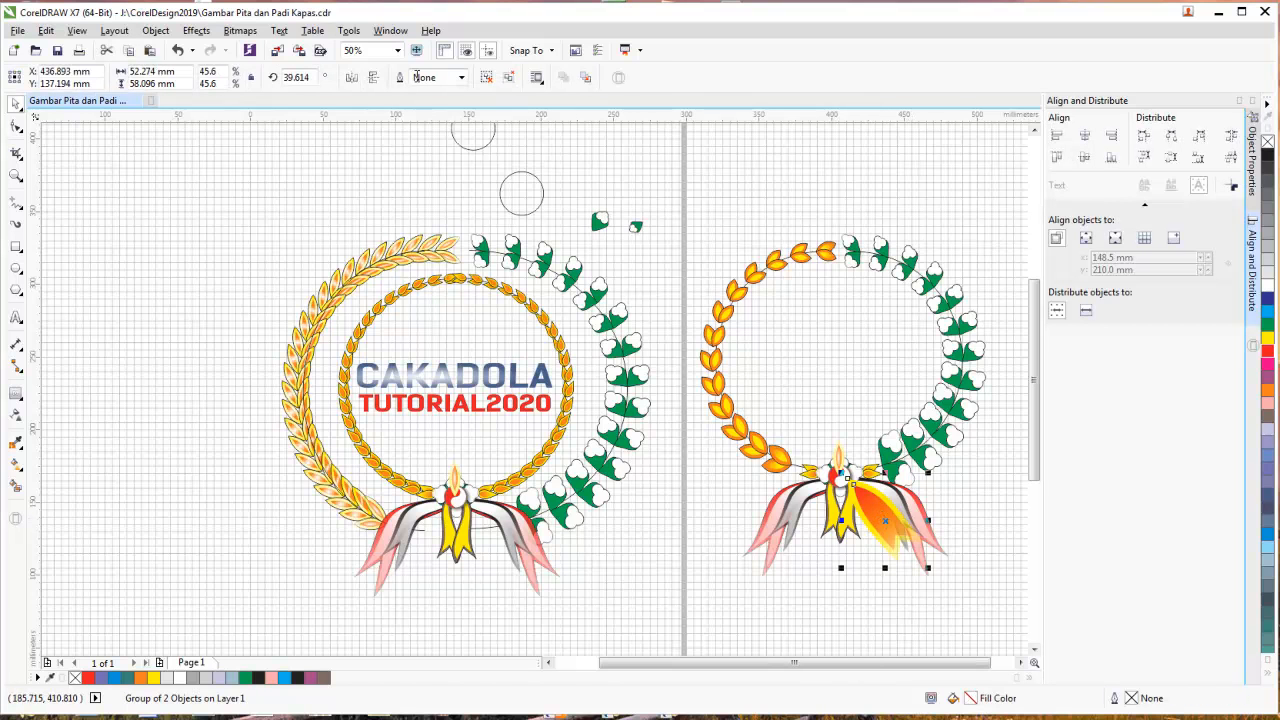
# - Place a horizontally mirrored duplicate of the banner group at the candle ornament, over the left ribbon tails
pyautogui.hotkey('ctrl', 'd')
pyautogui.click(353, 78)
pyautogui.click(920, 568)
pyautogui.moveTo(920, 568); pyautogui.dragTo(840, 576)
pyautogui.hotkey('ctrl', 'z')
pyautogui.click(869, 571)
pyautogui.moveTo(921, 486); pyautogui.dragTo(823, 494)
pyautogui.scroll(2, 822, 495)
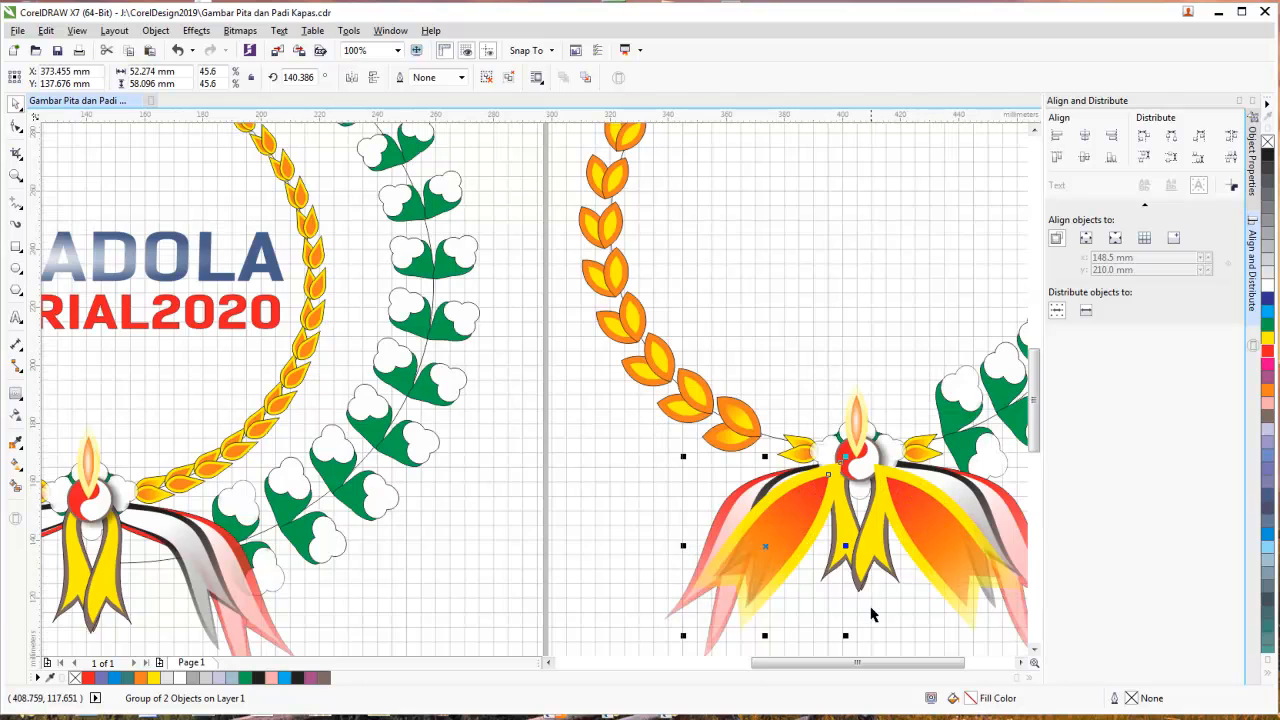
# - Move the mirrored banner copy into the empty space below the candle ornament and ungroup it
pyautogui.press('Escape')
pyautogui.click(1019, 664)
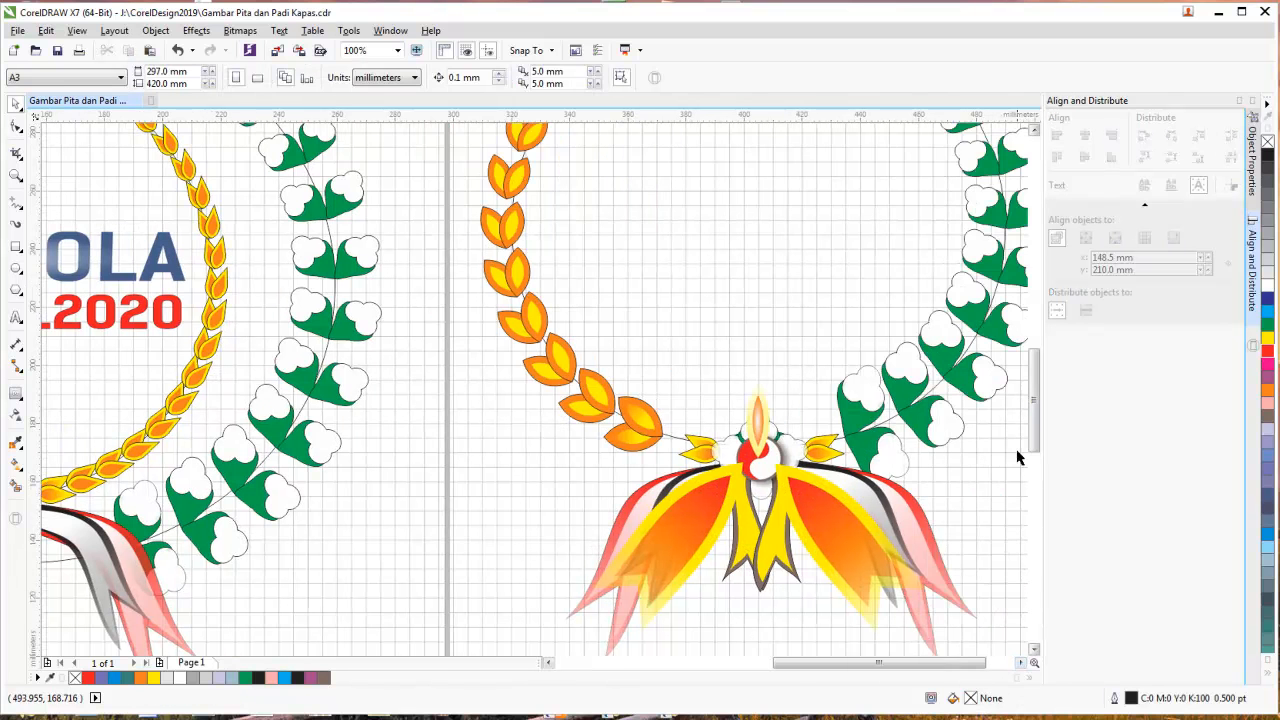
pyautogui.moveTo(1035, 441); pyautogui.dragTo(1036, 465)
pyautogui.click(698, 438)
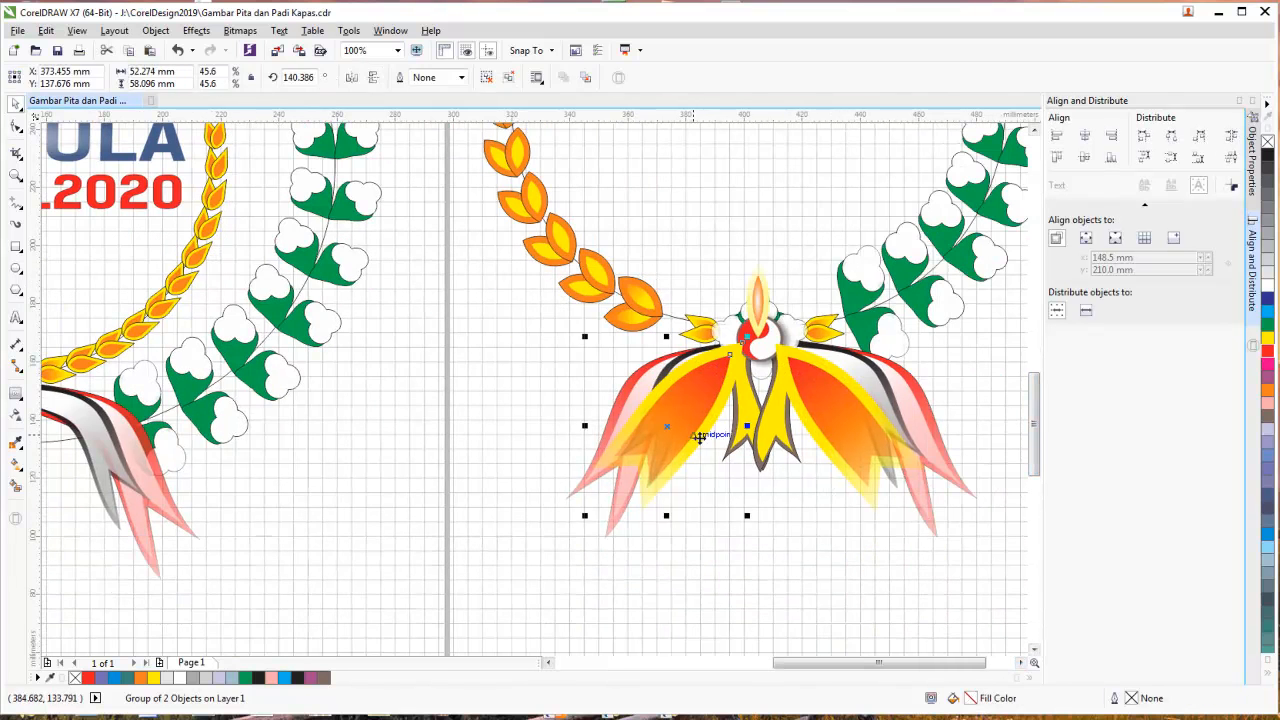
pyautogui.click(16, 128)
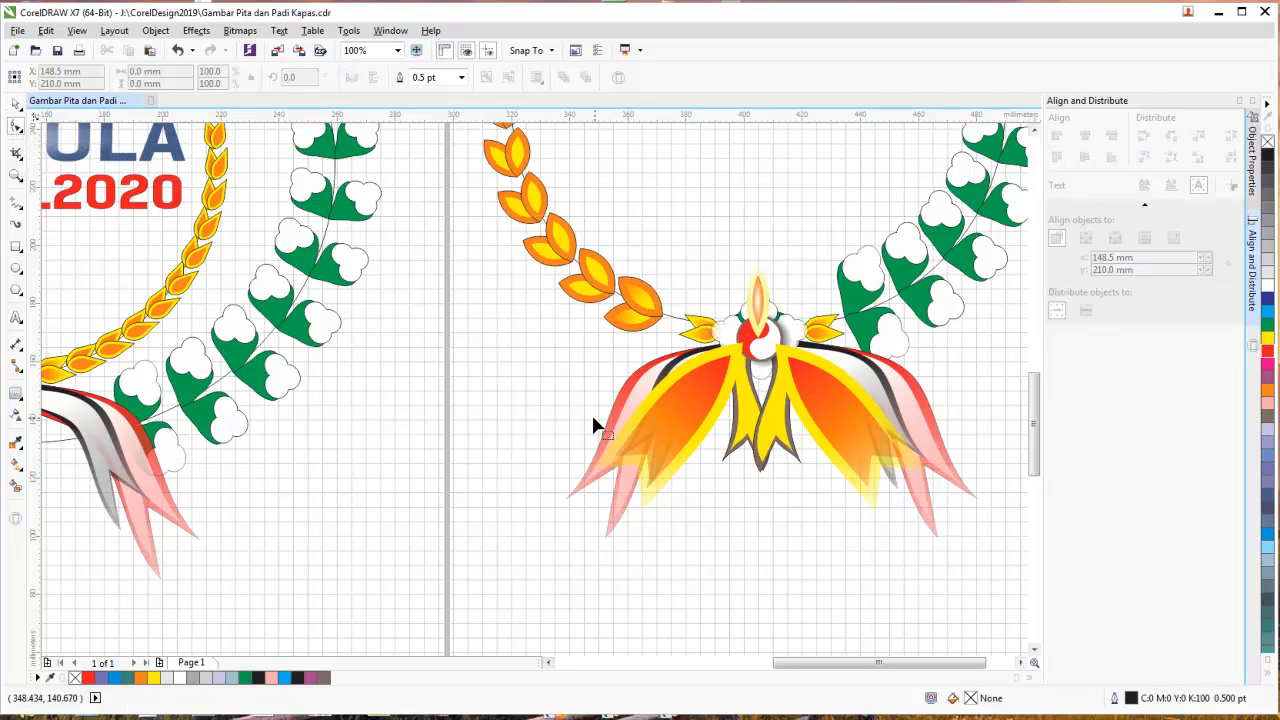
pyautogui.click(16, 105)
pyautogui.moveTo(686, 418); pyautogui.dragTo(710, 520)
pyautogui.click(16, 126)
pyautogui.click(18, 105)
pyautogui.click(720, 563)
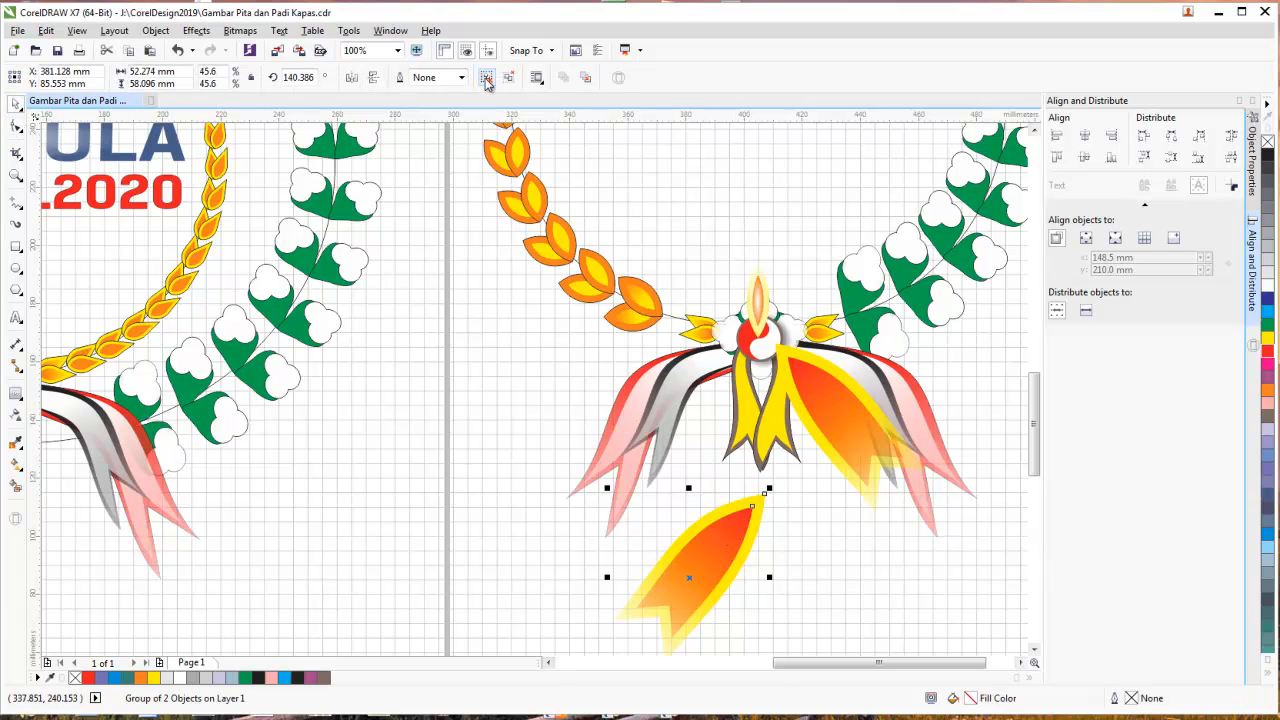
pyautogui.click(487, 80)
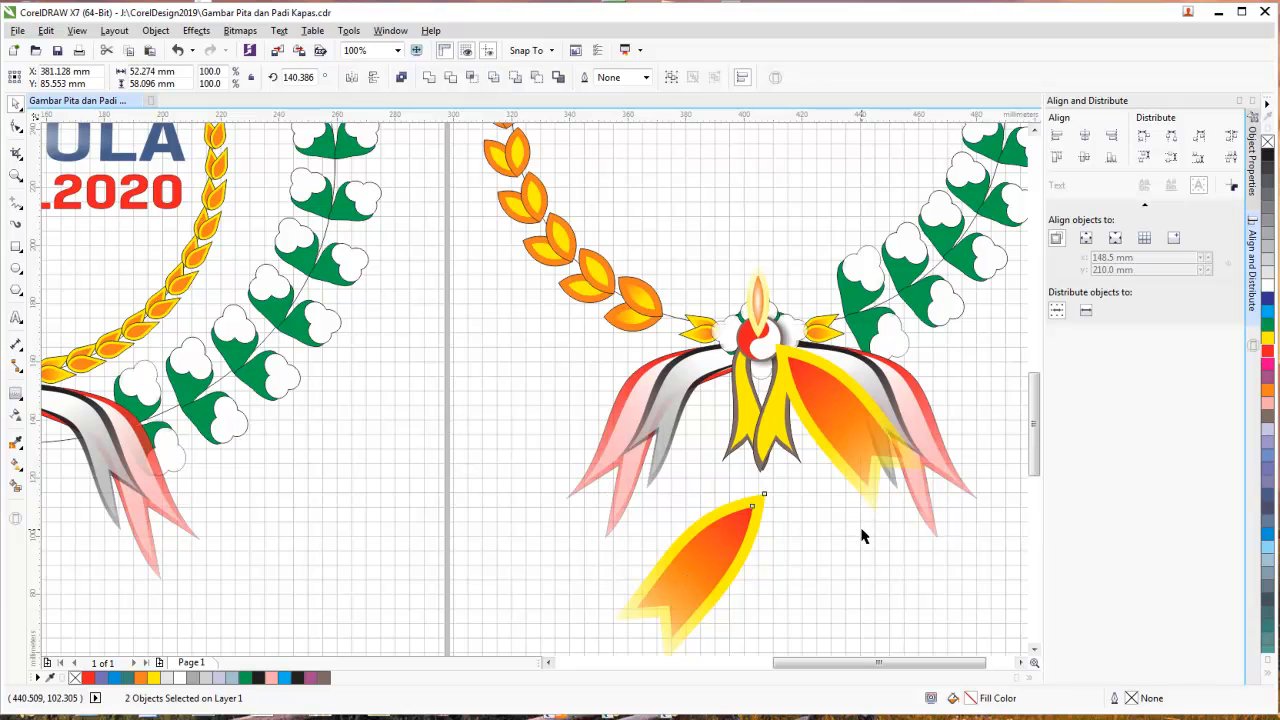
# - Bend both long sides of the yellow outer shape towards the upper left with the Shape tool, forming a curved ribbon tail
pyautogui.click(760, 511)
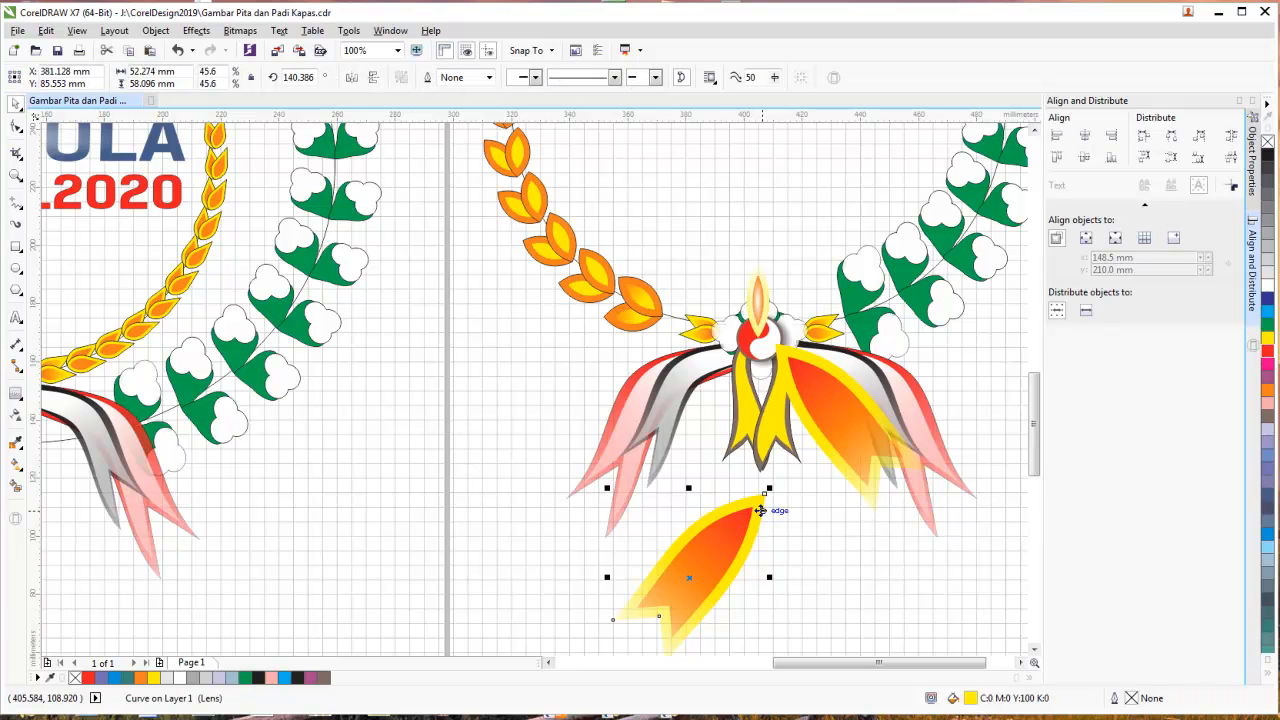
pyautogui.click(17, 127)
pyautogui.moveTo(676, 548); pyautogui.dragTo(669, 523)
pyautogui.moveTo(732, 580); pyautogui.dragTo(686, 523)
# - Bend the right side of the red inner shape inward and move the shape off the yellow ribbon tail
pyautogui.click(730, 545)
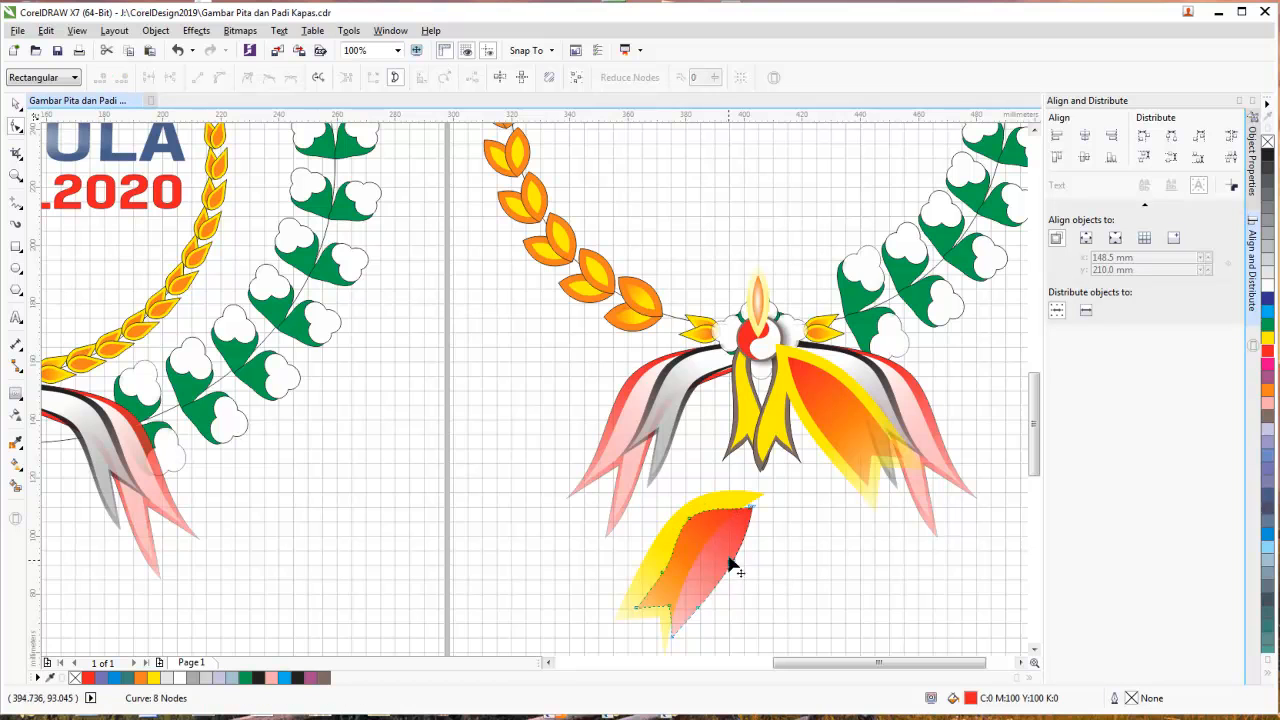
pyautogui.moveTo(730, 563); pyautogui.dragTo(696, 556)
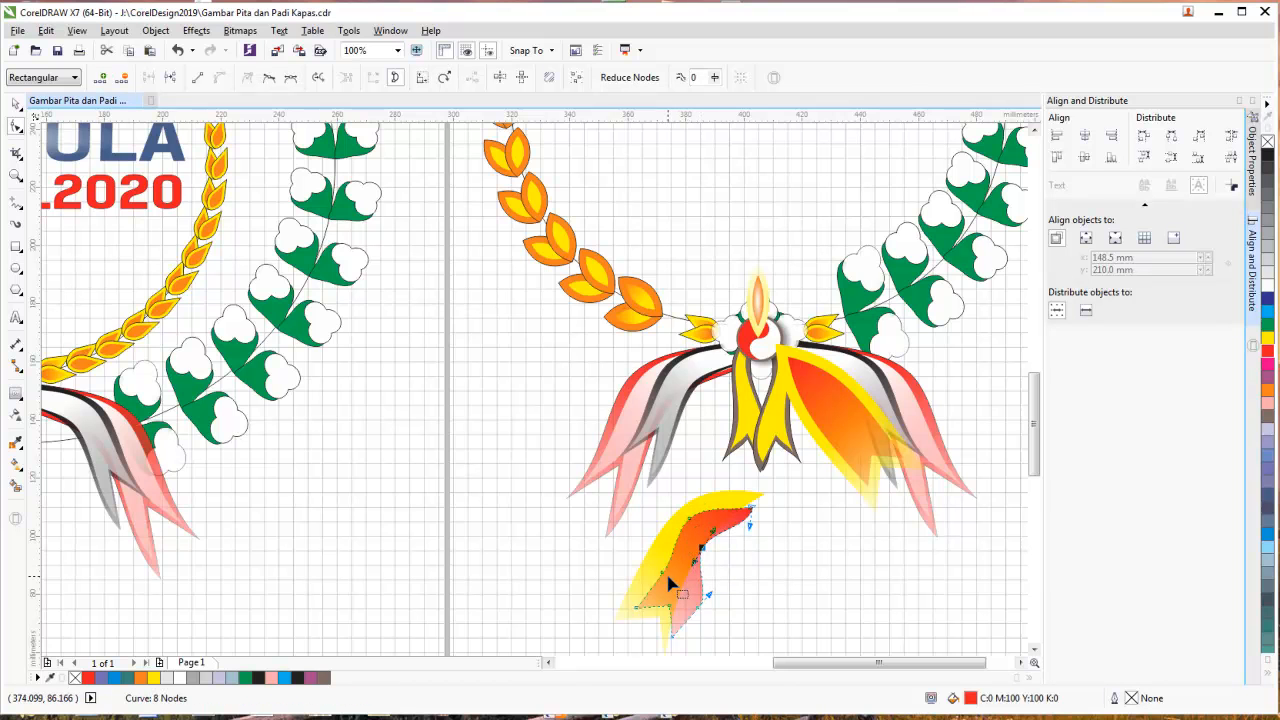
pyautogui.press('space')
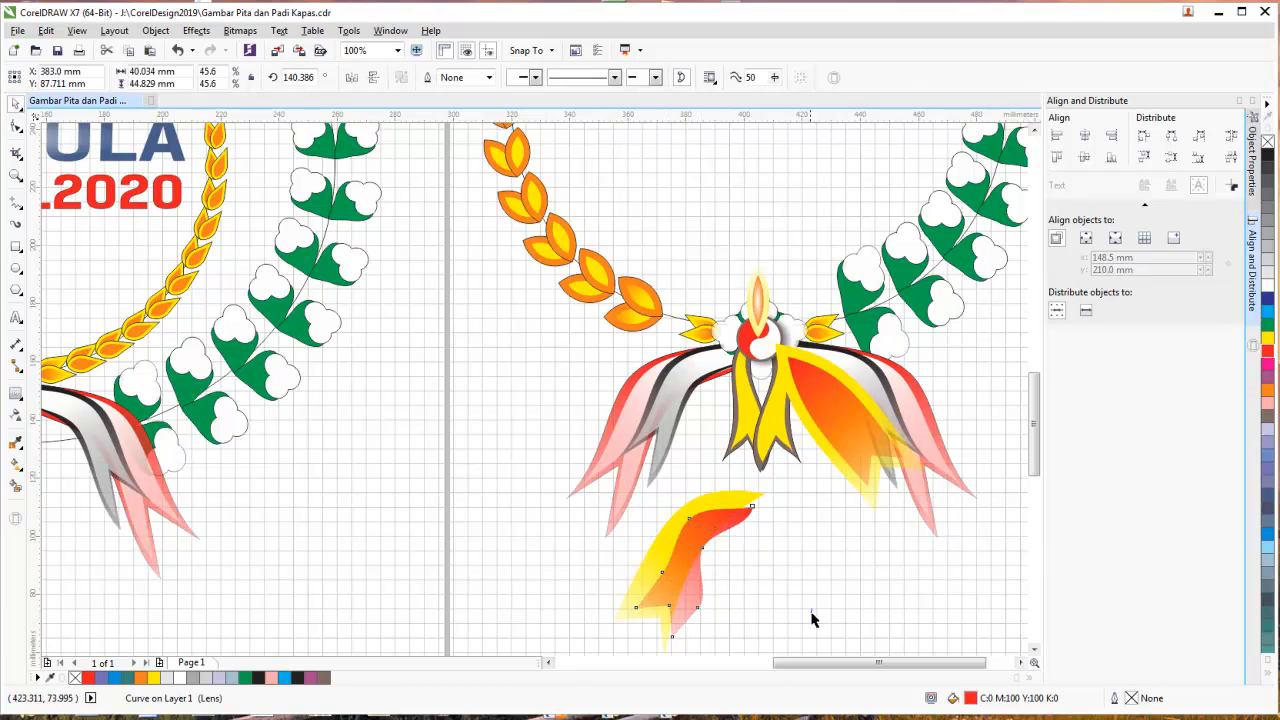
pyautogui.moveTo(714, 537); pyautogui.dragTo(800, 571)
pyautogui.click(703, 548)
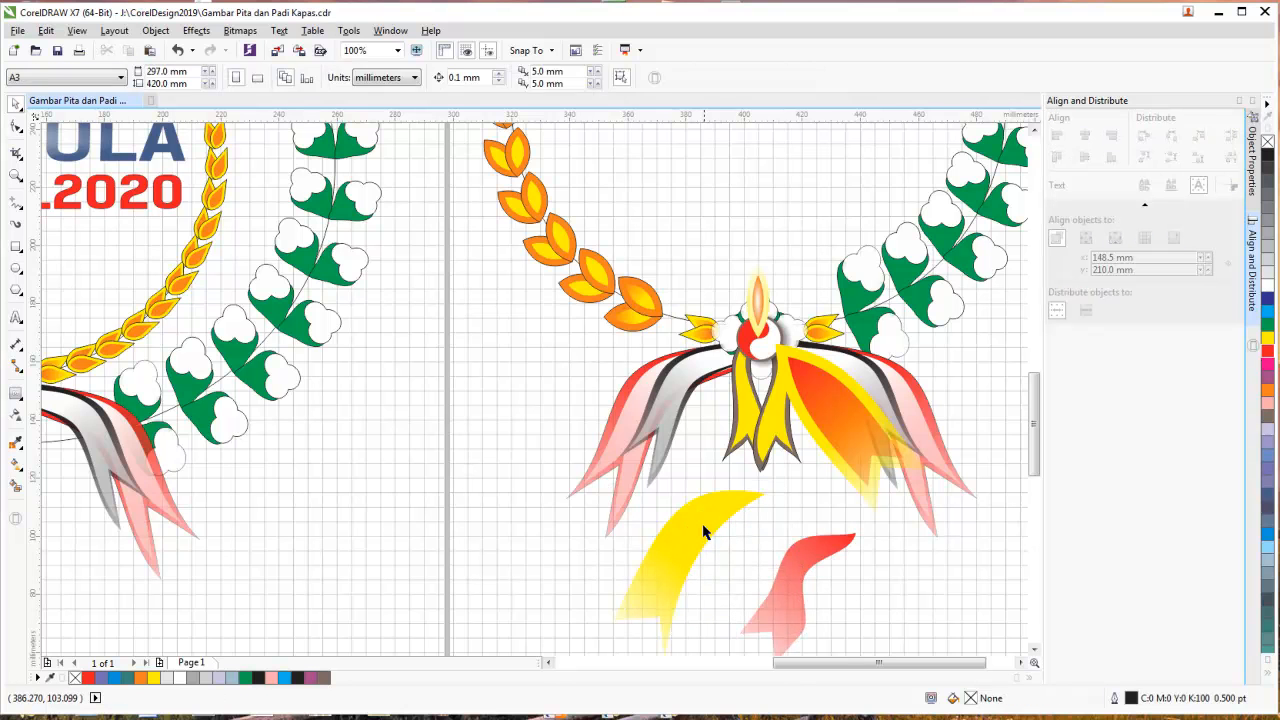
pyautogui.click(15, 393)
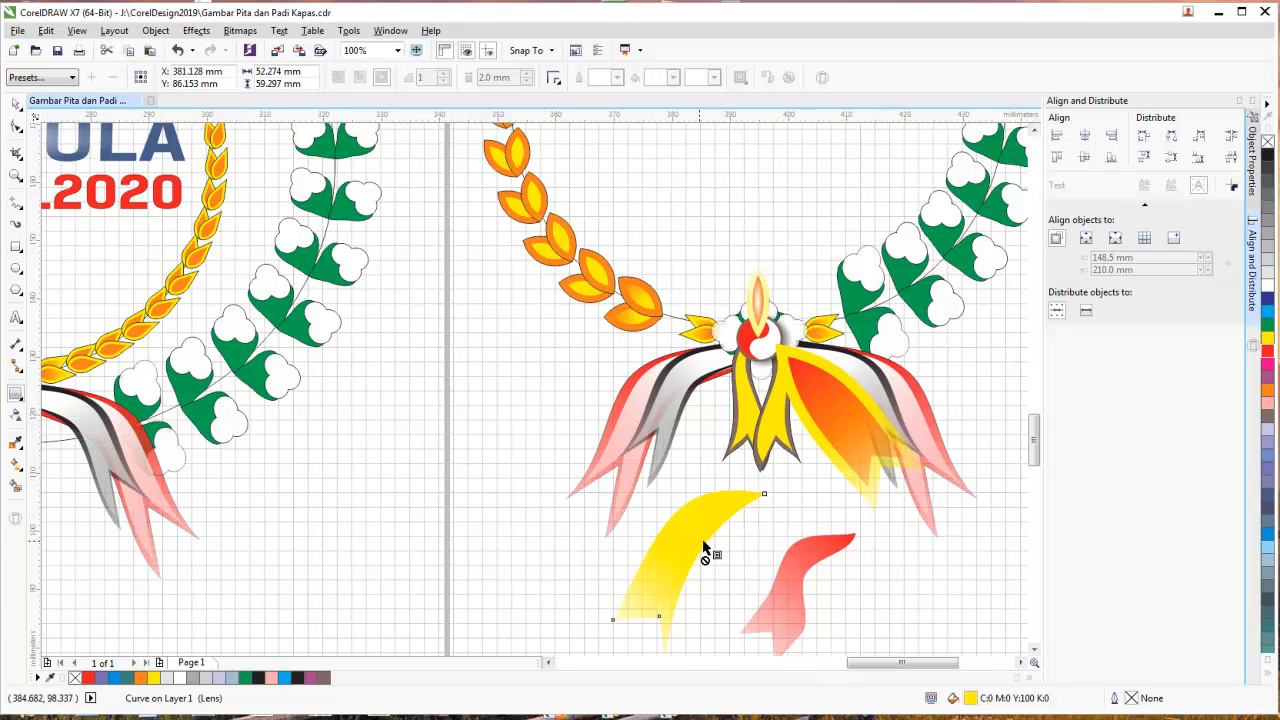
pyautogui.scroll(2, 707, 550)
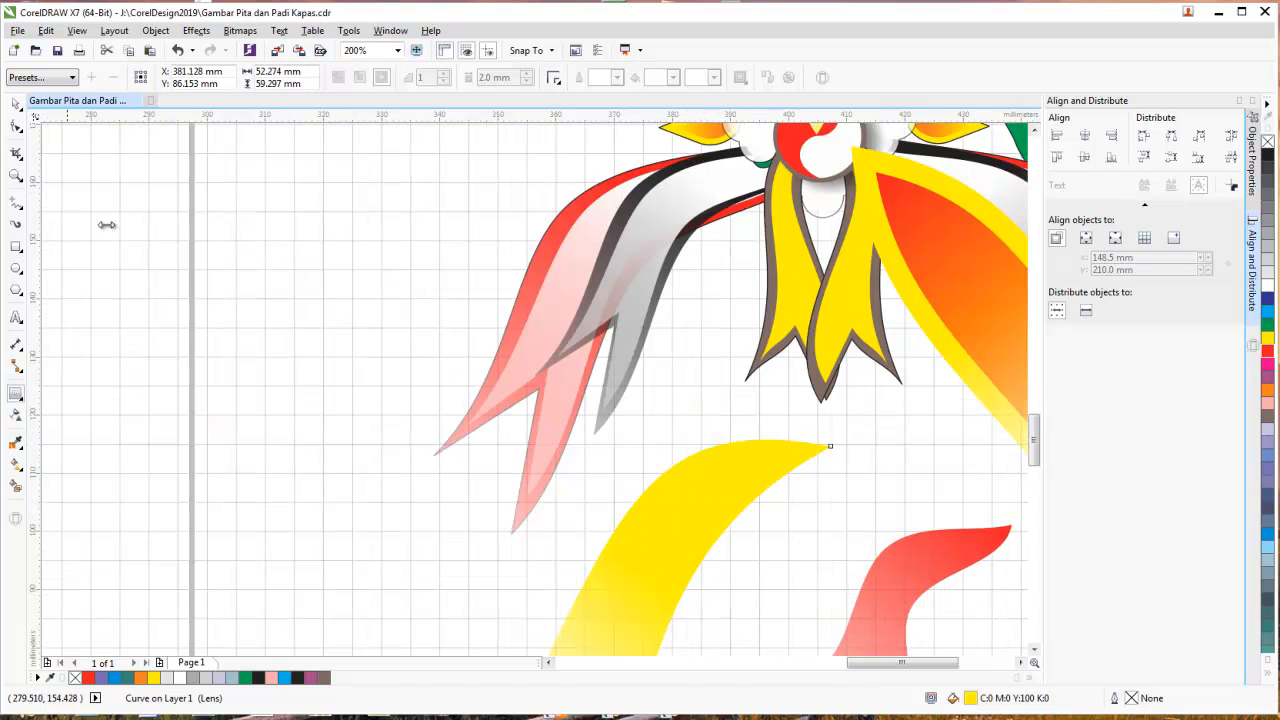
pyautogui.click(803, 534)
pyautogui.scroll(-2, 831, 530)
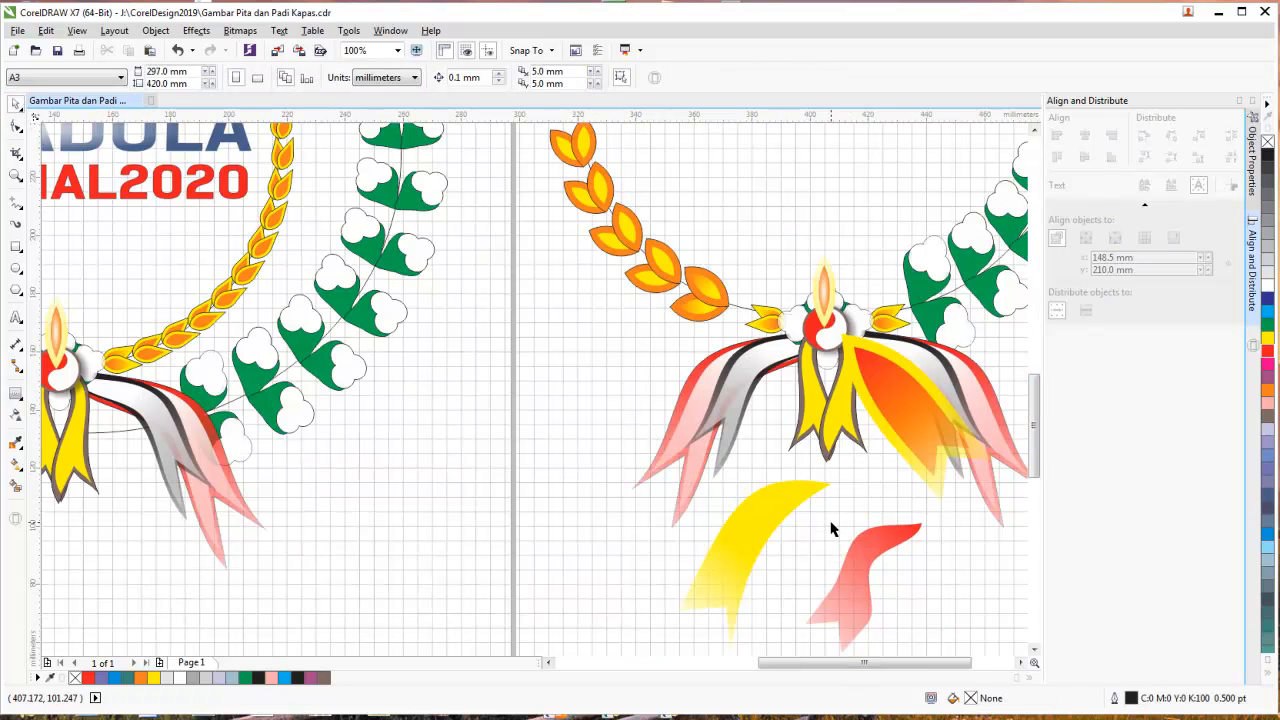
pyautogui.click(781, 513)
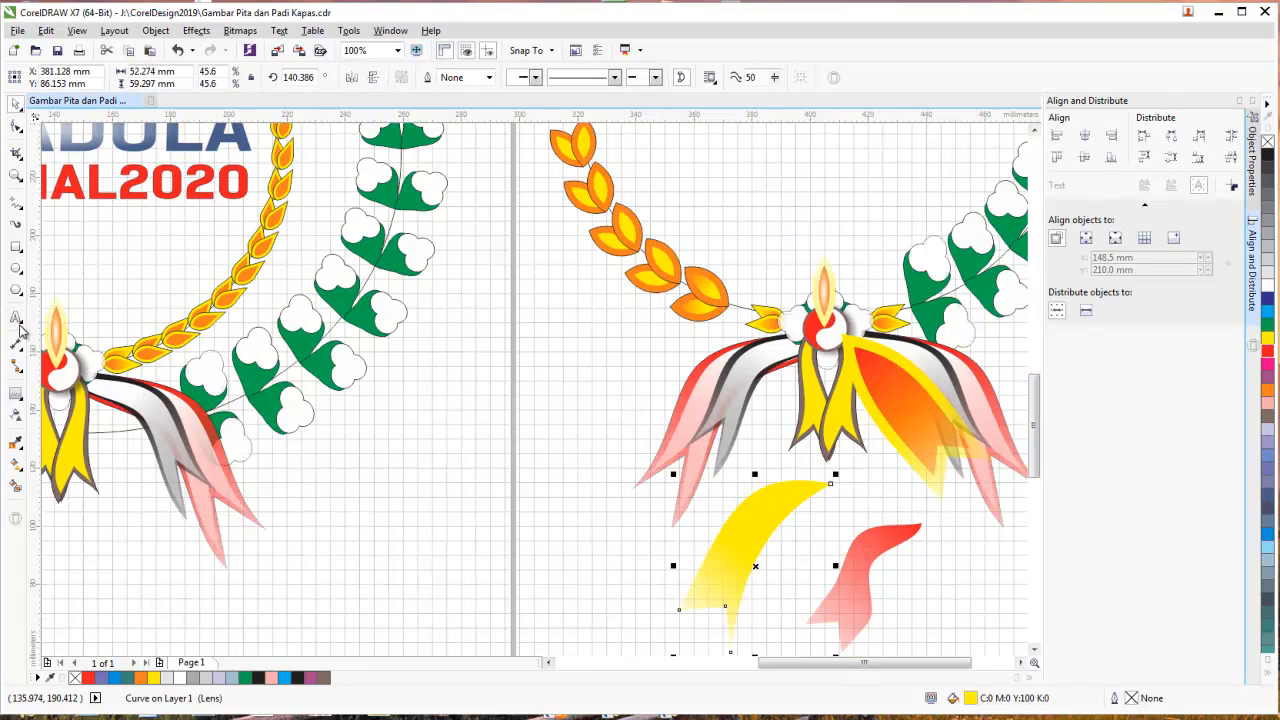
pyautogui.click(15, 393)
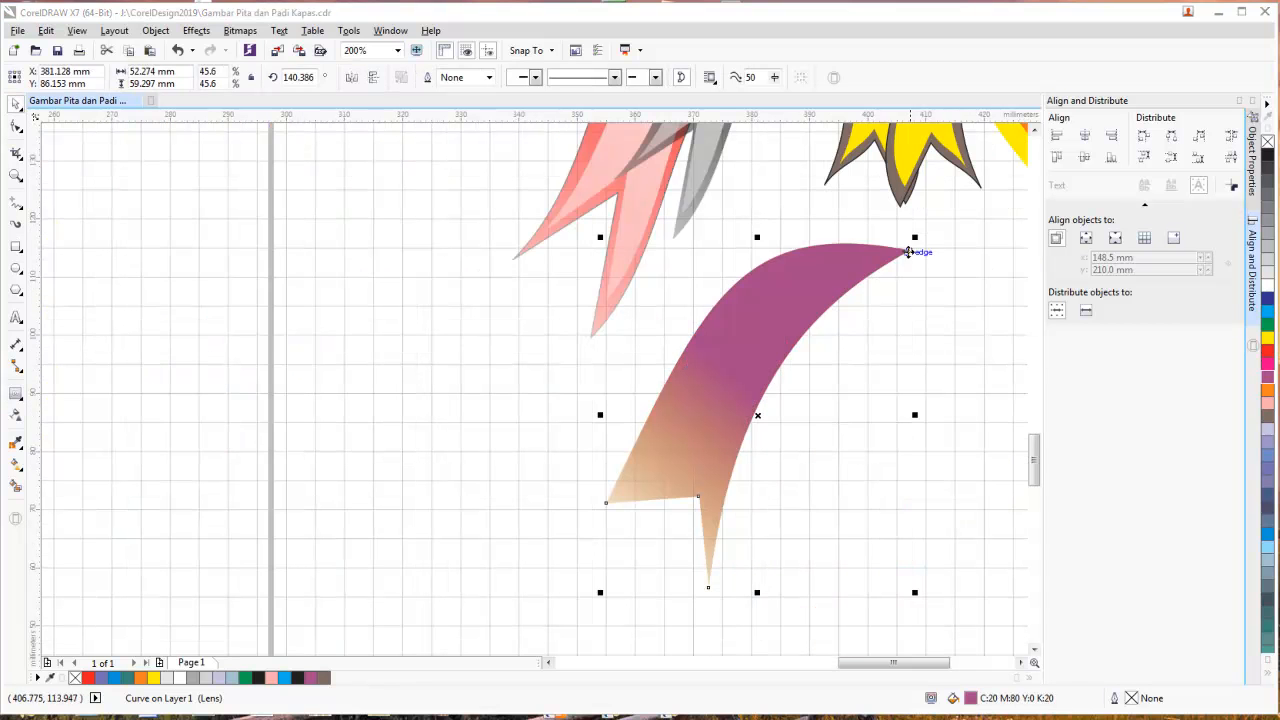
# - Shrink the purple ribbon copy to about 41.4% and shift the yellow shape behind it so a yellow border surrounds it
pyautogui.moveTo(913, 238); pyautogui.dragTo(900, 252)
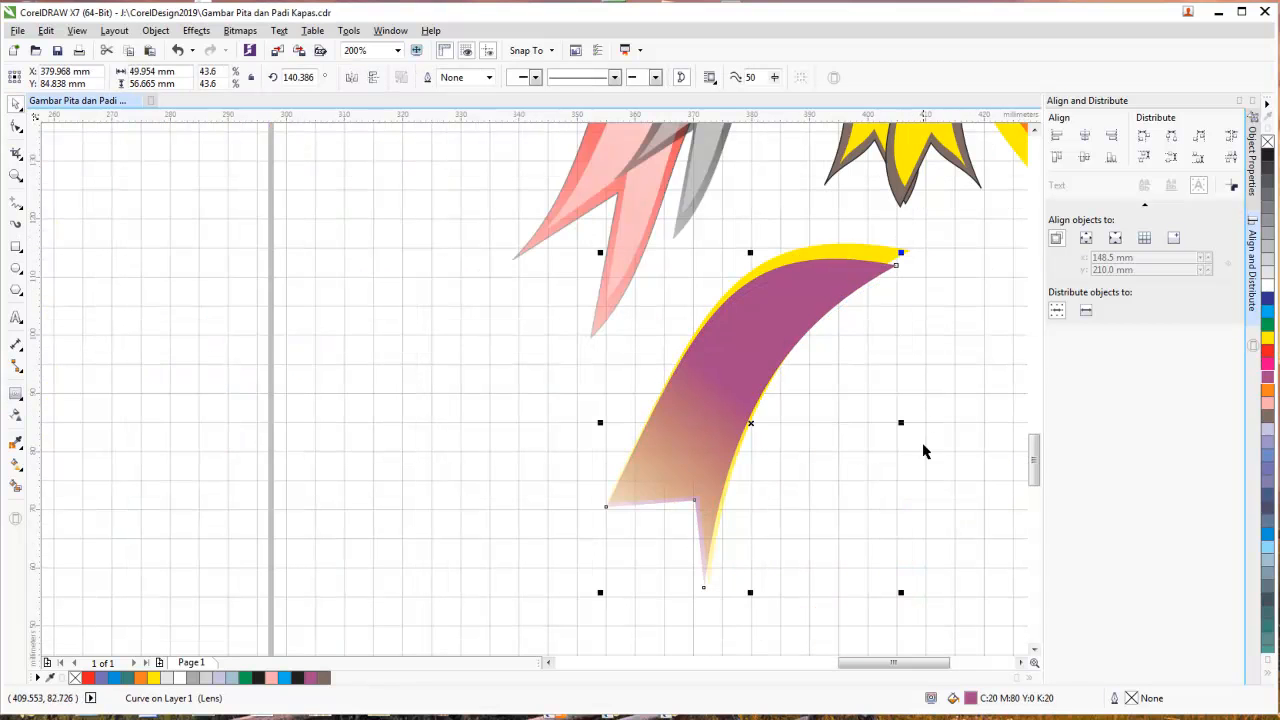
pyautogui.moveTo(903, 596)
pyautogui.mouseDown()
pyautogui.moveTo(900, 577)
pyautogui.moveTo(888, 579)
pyautogui.mouseUp()
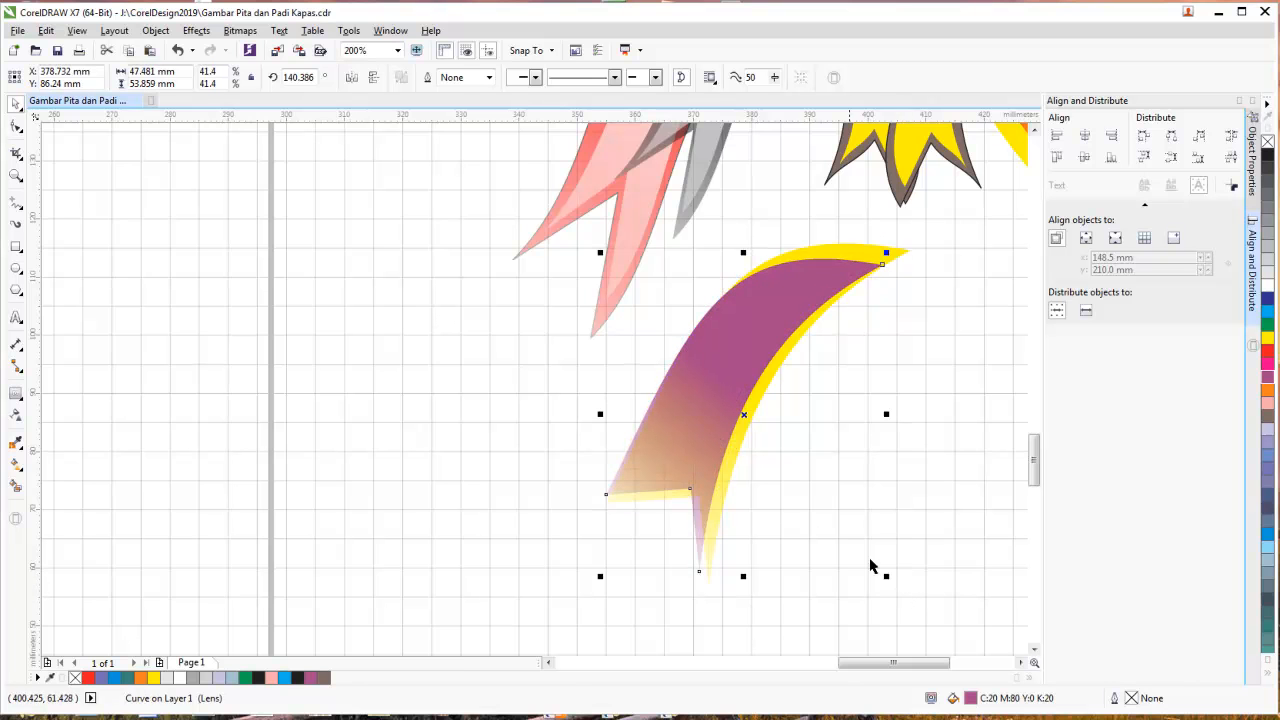
pyautogui.click(908, 262)
pyautogui.moveTo(887, 258); pyautogui.dragTo(873, 268)
pyautogui.click(889, 314)
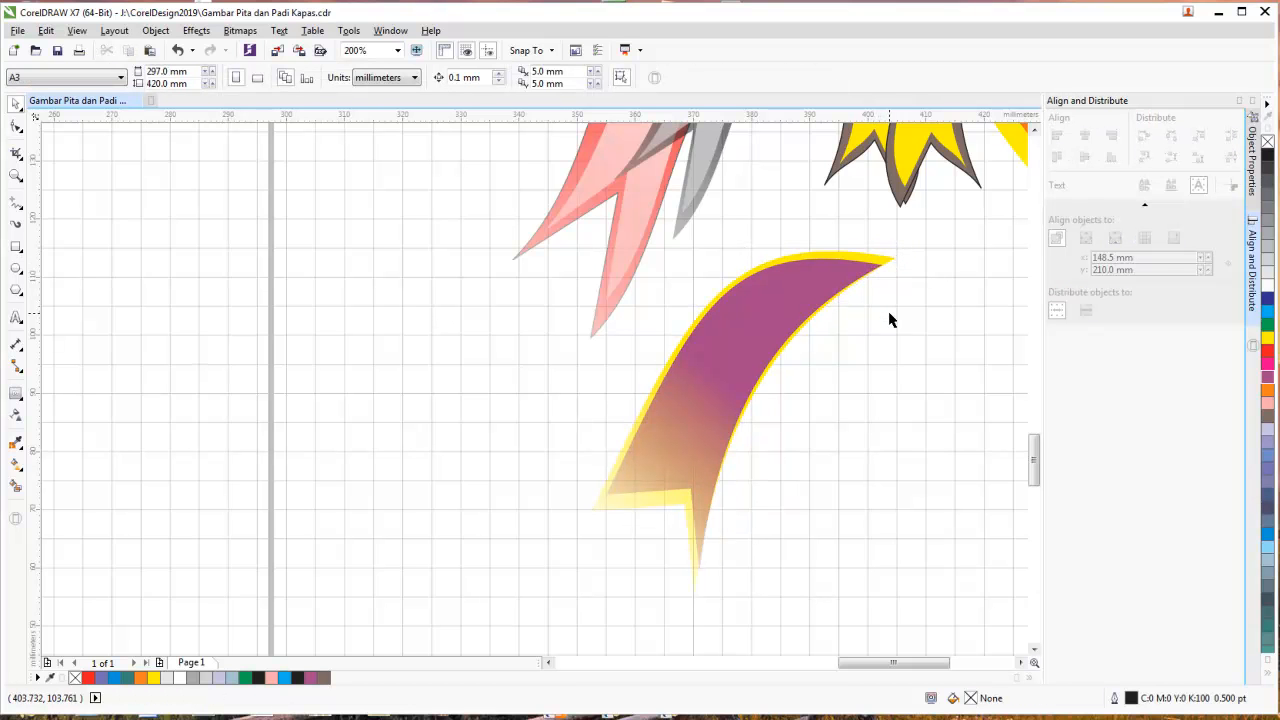
# - Group the purple and yellow ribbon shapes and place the group over the left ribbon tails at the candle ornament
pyautogui.scroll(-2, 895, 318)
pyautogui.moveTo(655, 468); pyautogui.dragTo(990, 275)
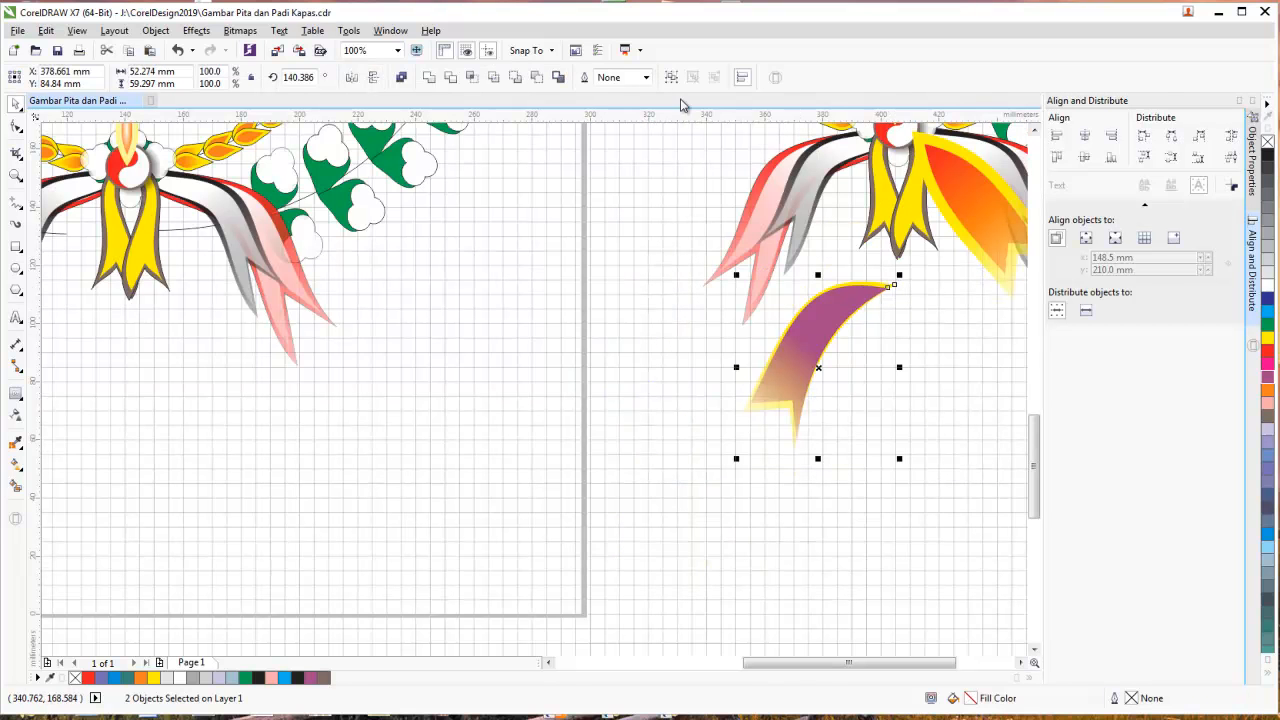
pyautogui.hotkey('ctrl', 'g')
pyautogui.moveTo(862, 300); pyautogui.dragTo(845, 157)
pyautogui.click(898, 338)
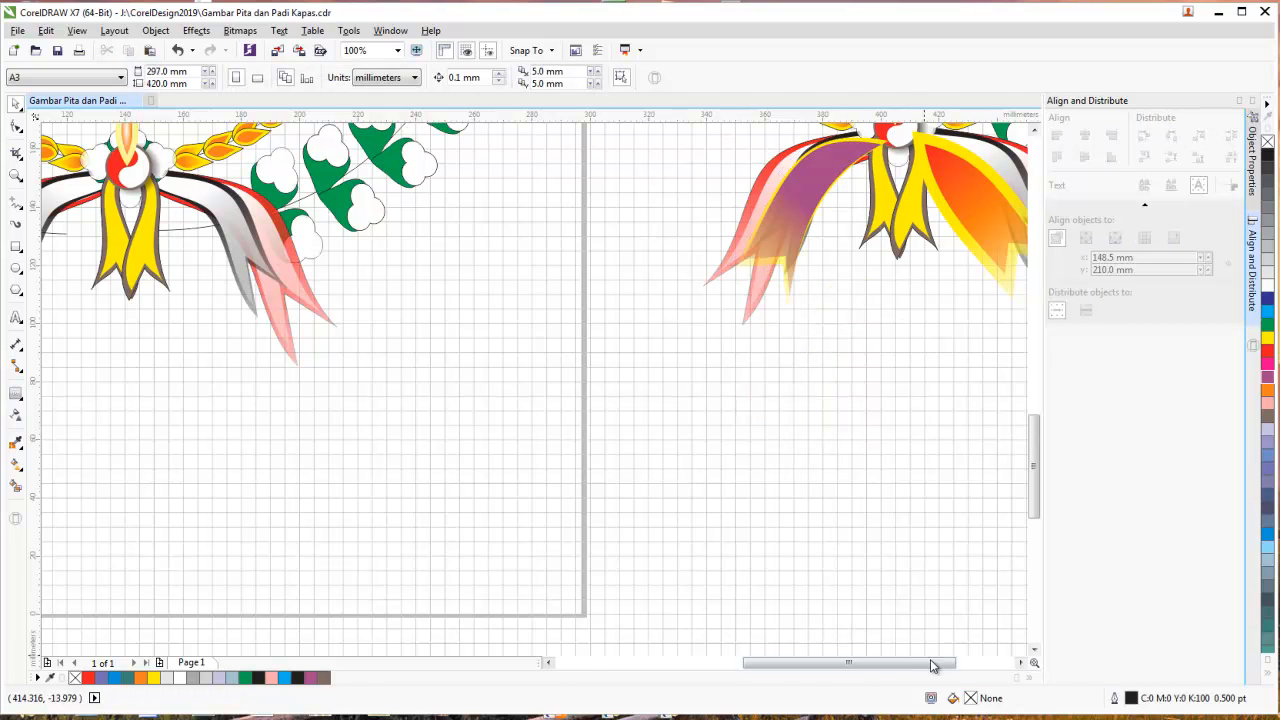
# - Delete the orange banner over the right ribbon tails and duplicate the purple ribbon group
pyautogui.moveTo(930, 666); pyautogui.dragTo(944, 666)
pyautogui.moveTo(1034, 506); pyautogui.dragTo(1034, 471)
pyautogui.click(932, 403)
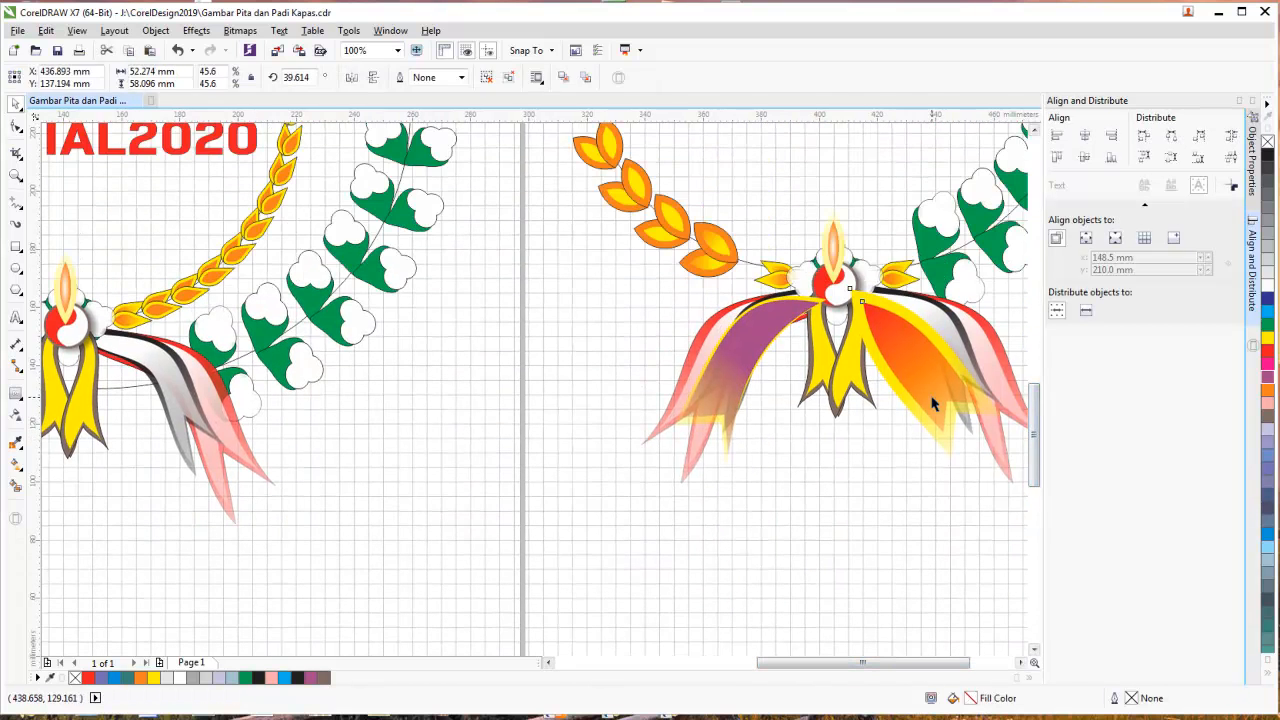
pyautogui.press('Delete')
pyautogui.click(764, 320)
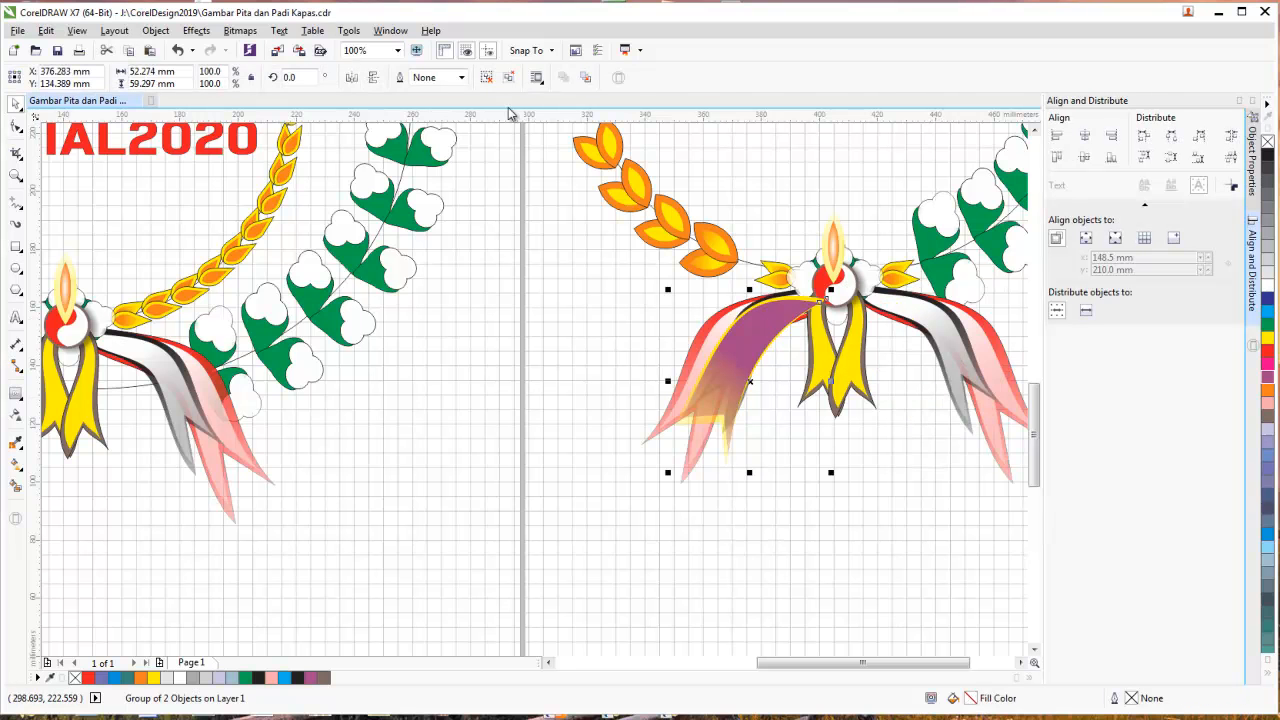
pyautogui.hotkey('ctrl', 'd')
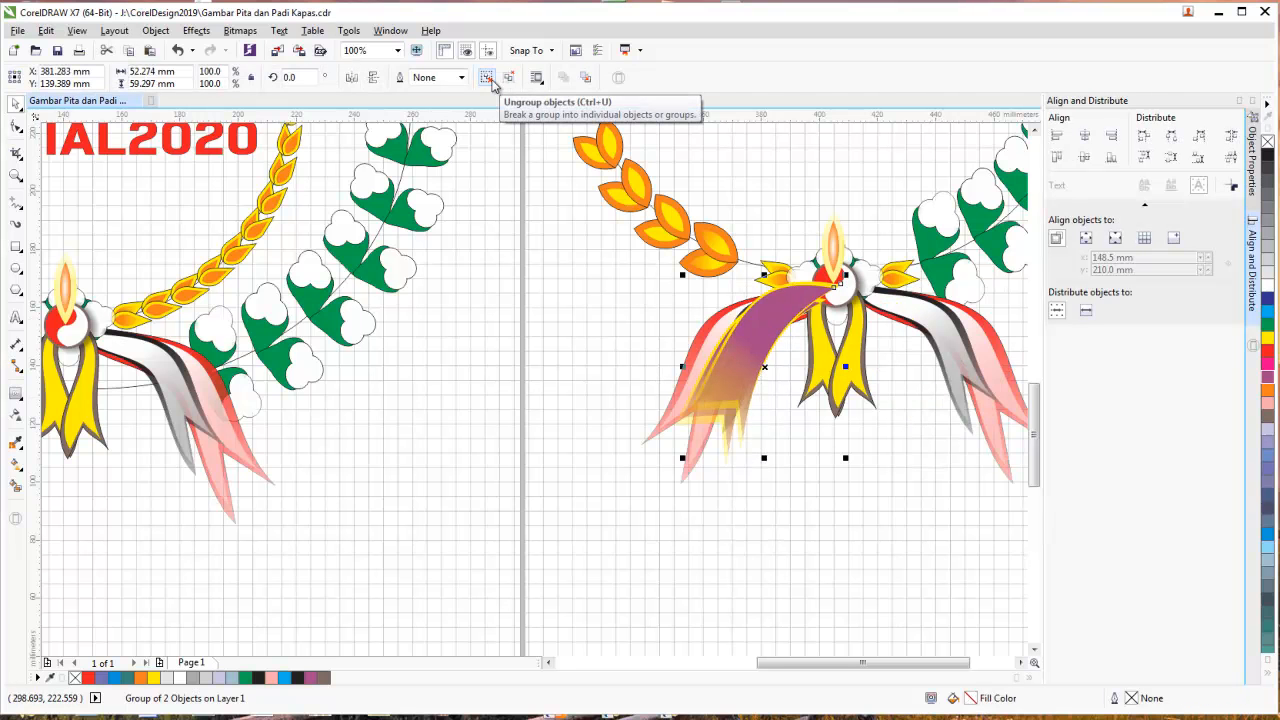
# - Mirror the plain yellow ribbon shape horizontally and place it over the right ribbon tails at the candle ornament
pyautogui.click(491, 80)
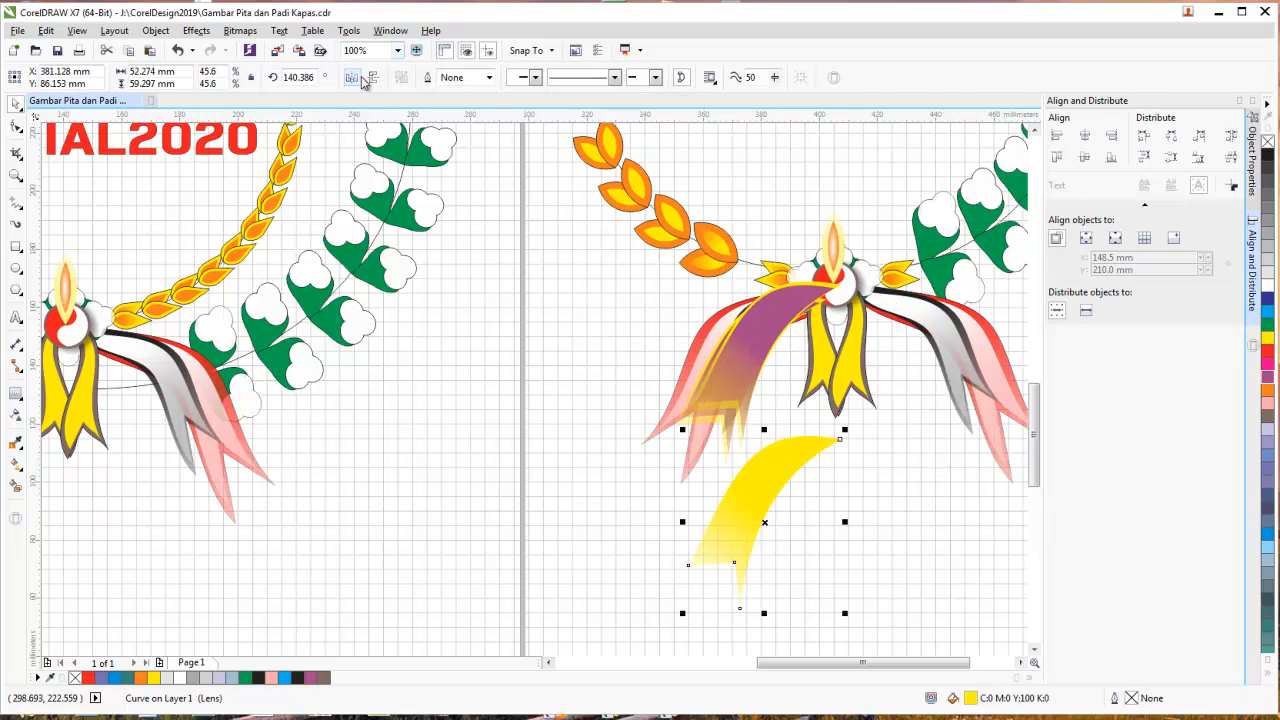
pyautogui.click(354, 78)
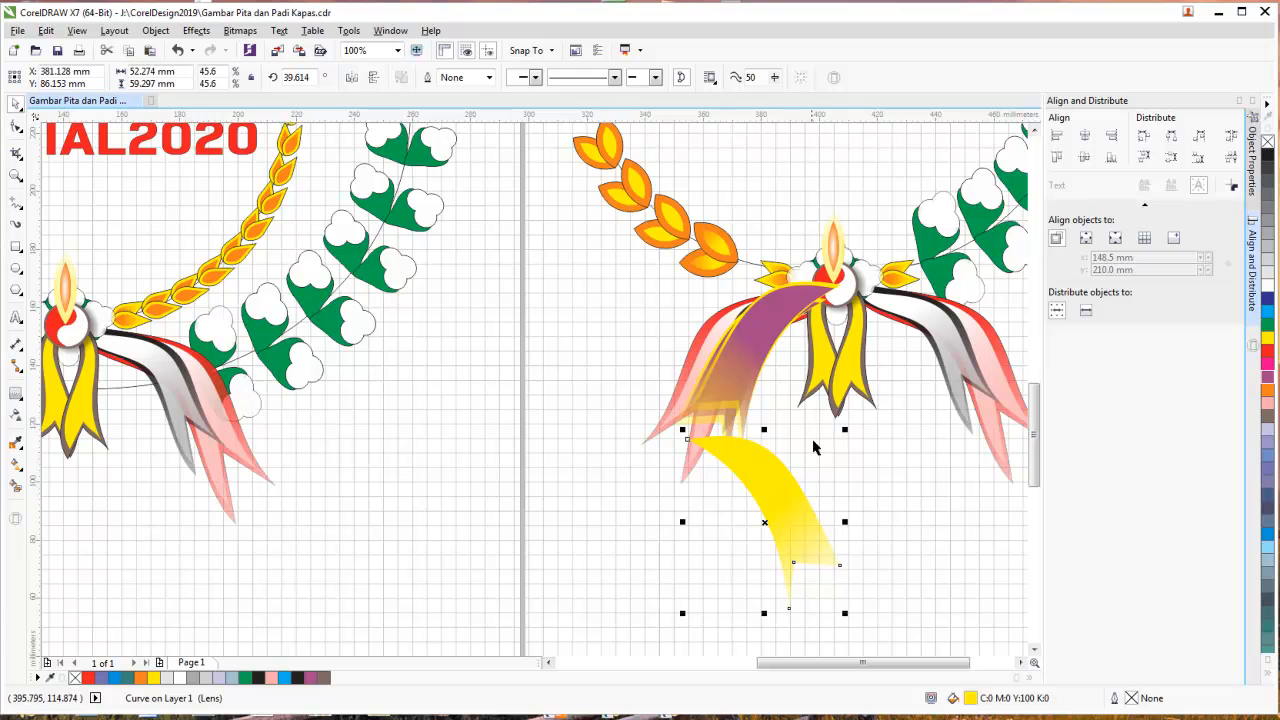
pyautogui.moveTo(786, 492); pyautogui.dragTo(916, 331)
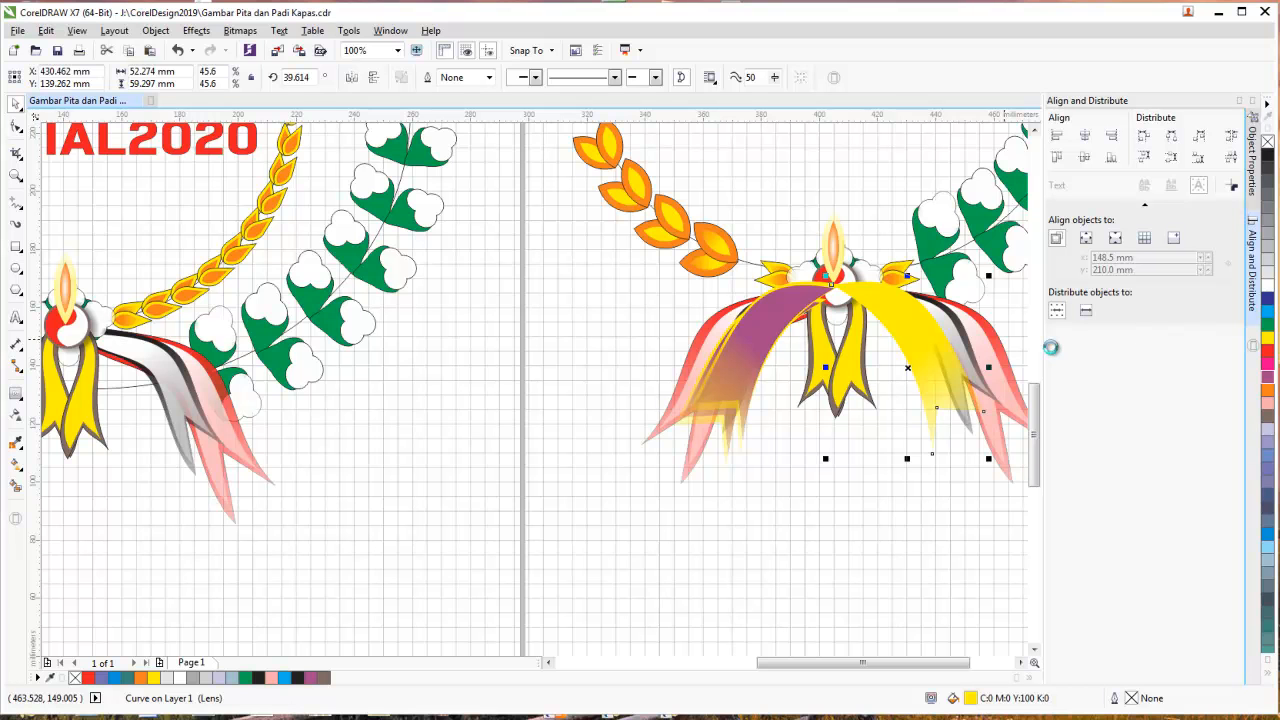
pyautogui.press('Down')
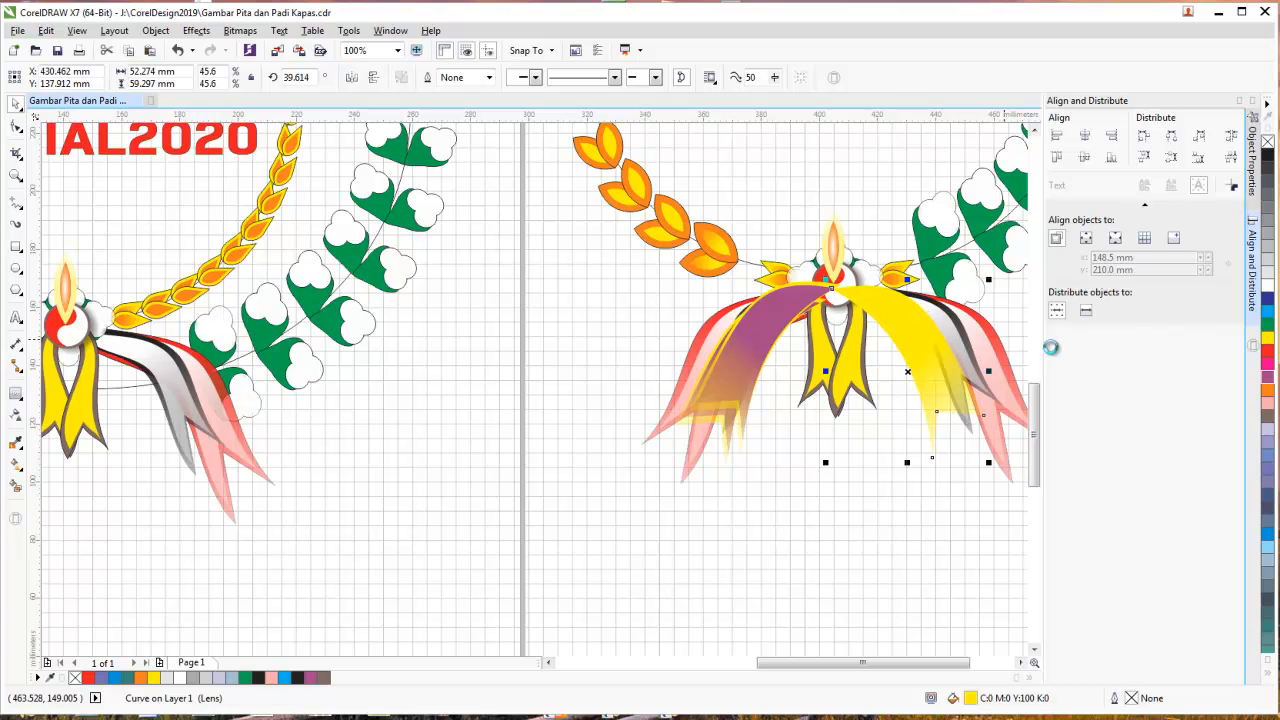
# - Move the duplicated purple ribbon group below the candle ornament and mirror it horizontally
pyautogui.click(740, 331)
pyautogui.moveTo(740, 331); pyautogui.dragTo(803, 470)
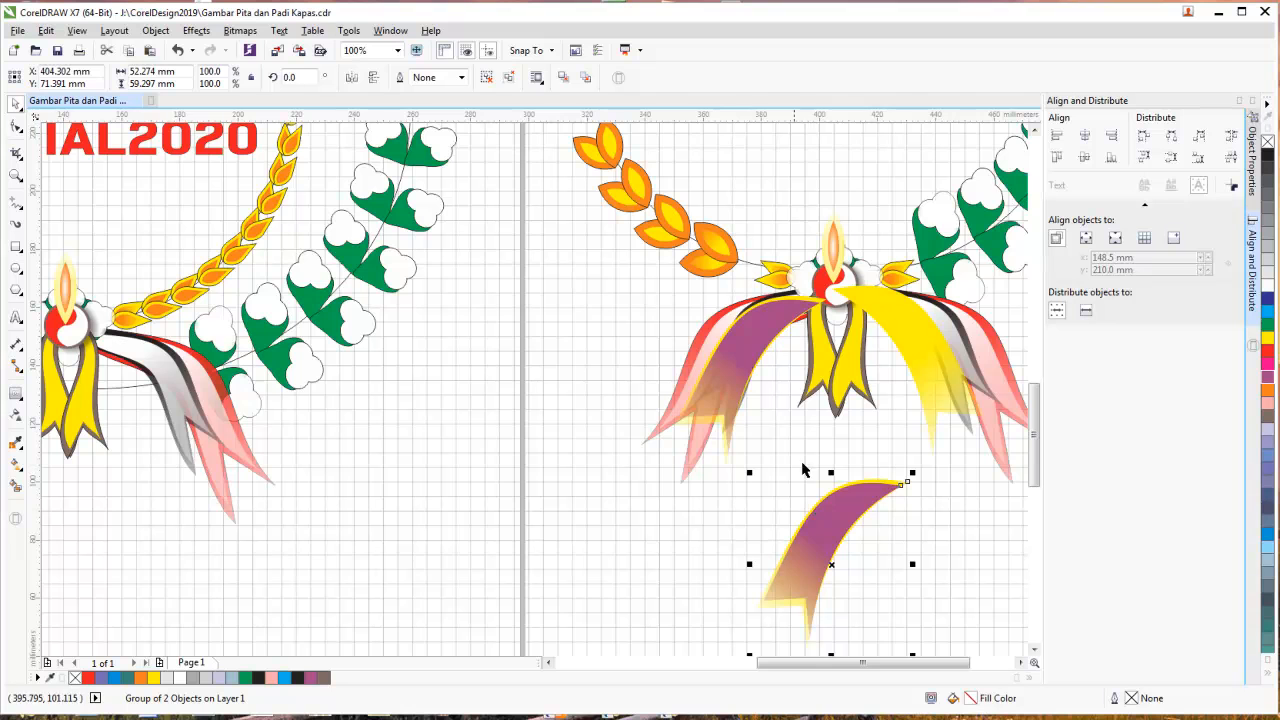
pyautogui.click(365, 77)
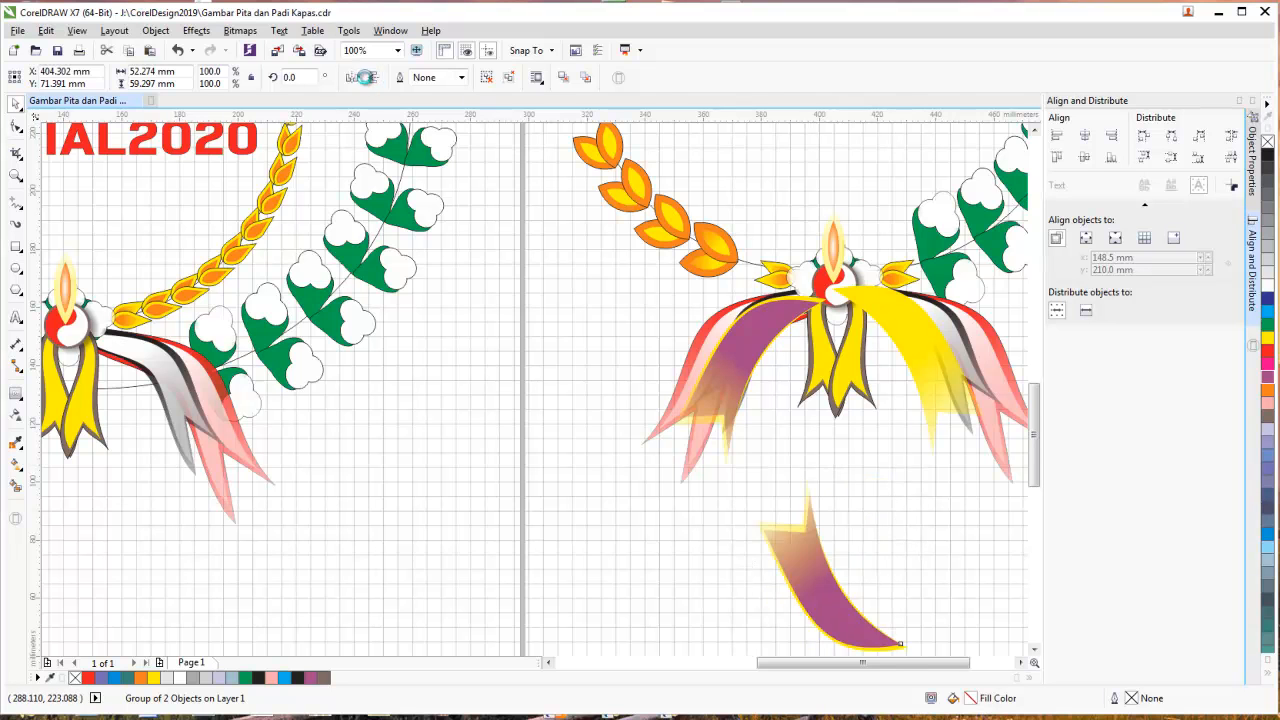
pyautogui.click(358, 77)
pyautogui.click(349, 78)
pyautogui.click(358, 78)
pyautogui.click(371, 78)
# - Replace the plain yellow shape over the right ribbon tails with the mirrored purple ribbon group
pyautogui.click(920, 414)
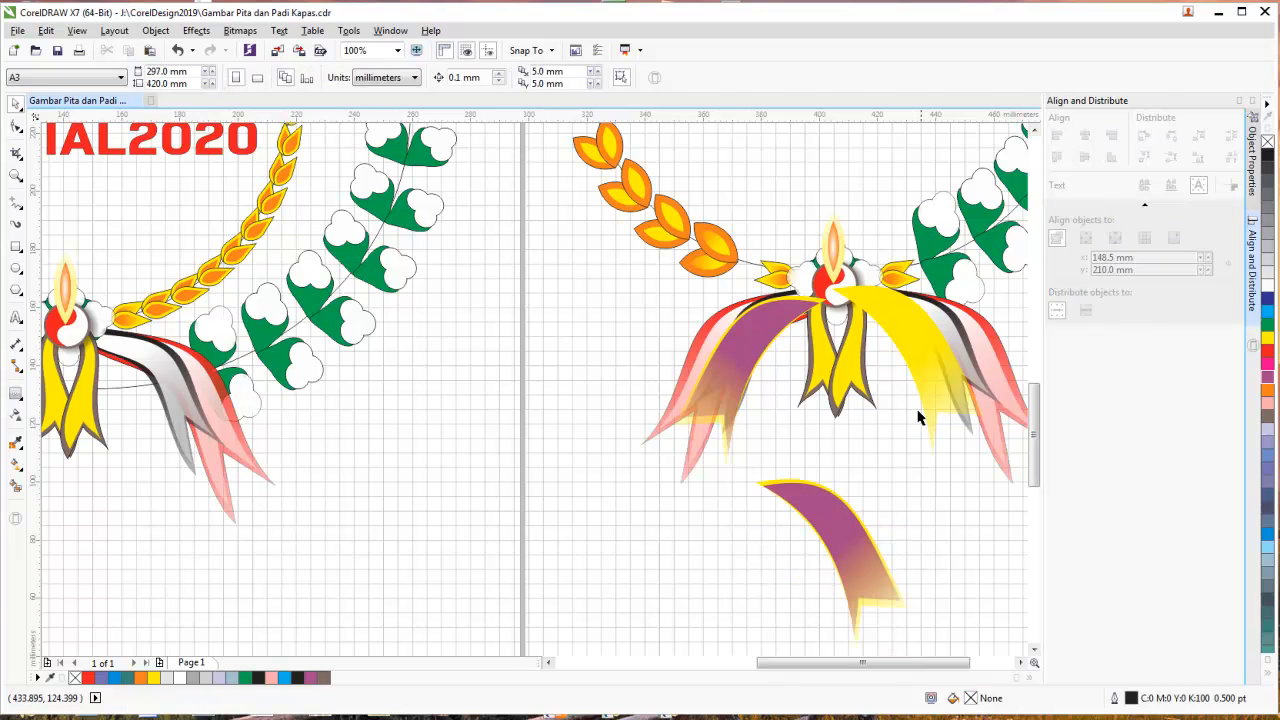
pyautogui.press('Delete')
pyautogui.moveTo(757, 486); pyautogui.dragTo(921, 353)
pyautogui.scroll(-3, 883, 358)
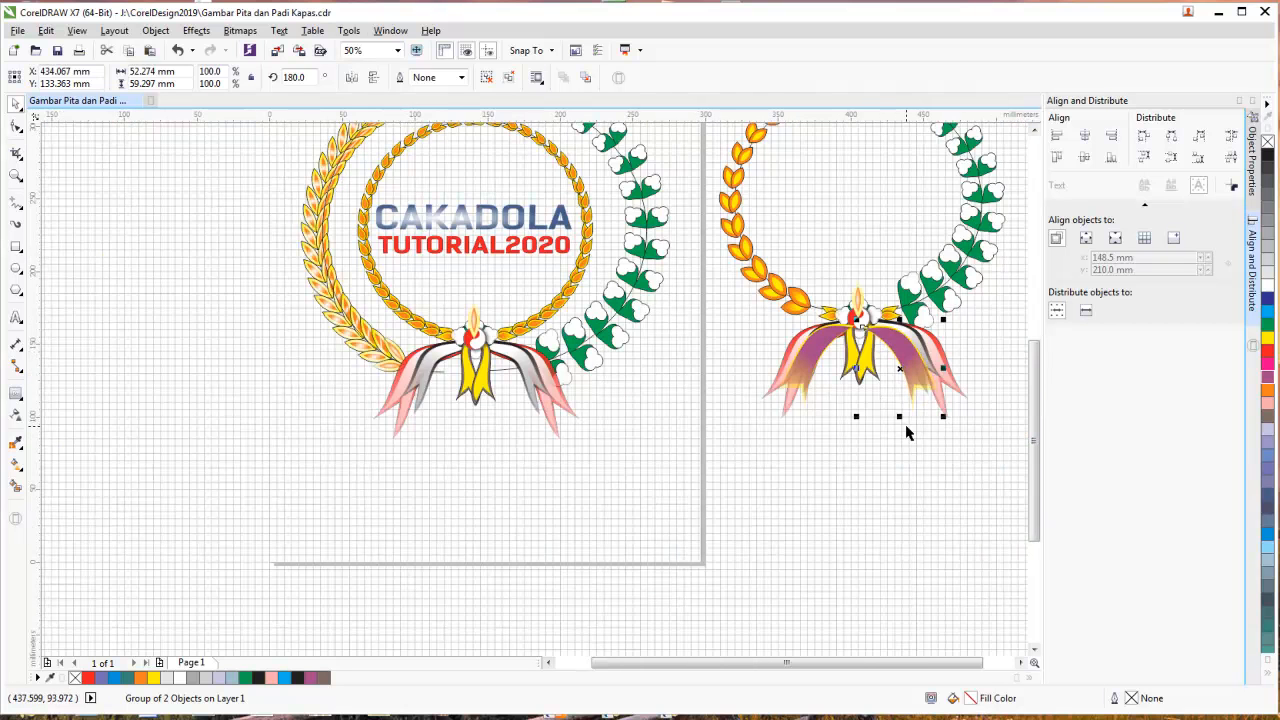
pyautogui.click(907, 432)
pyautogui.moveTo(1029, 368); pyautogui.dragTo(1031, 328)
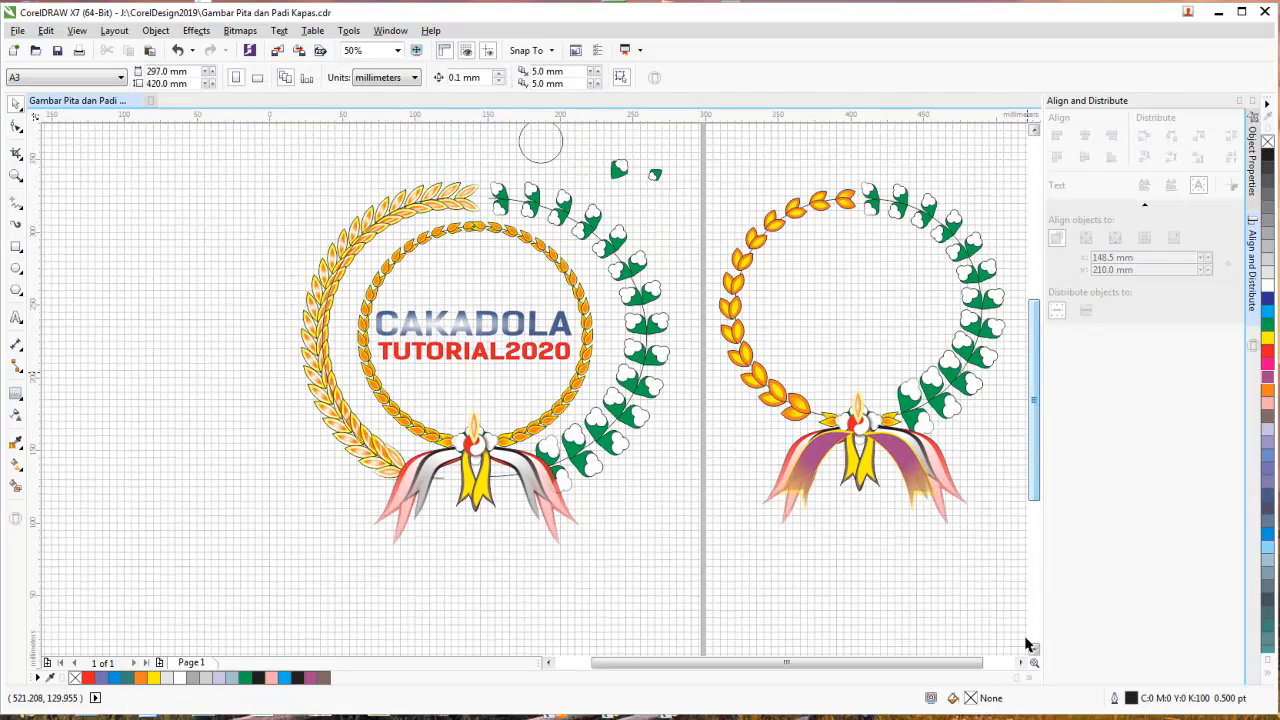
pyautogui.moveTo(981, 666); pyautogui.dragTo(1001, 666)
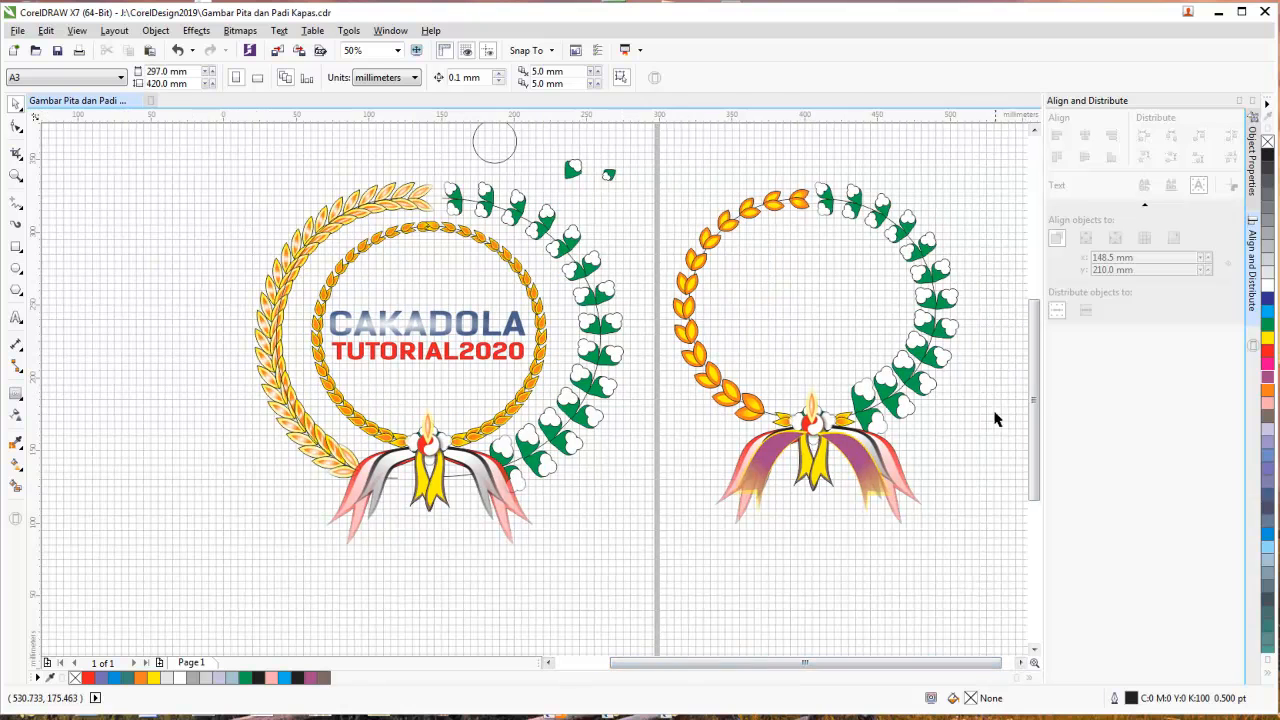
pyautogui.moveTo(1037, 391); pyautogui.dragTo(1037, 366)
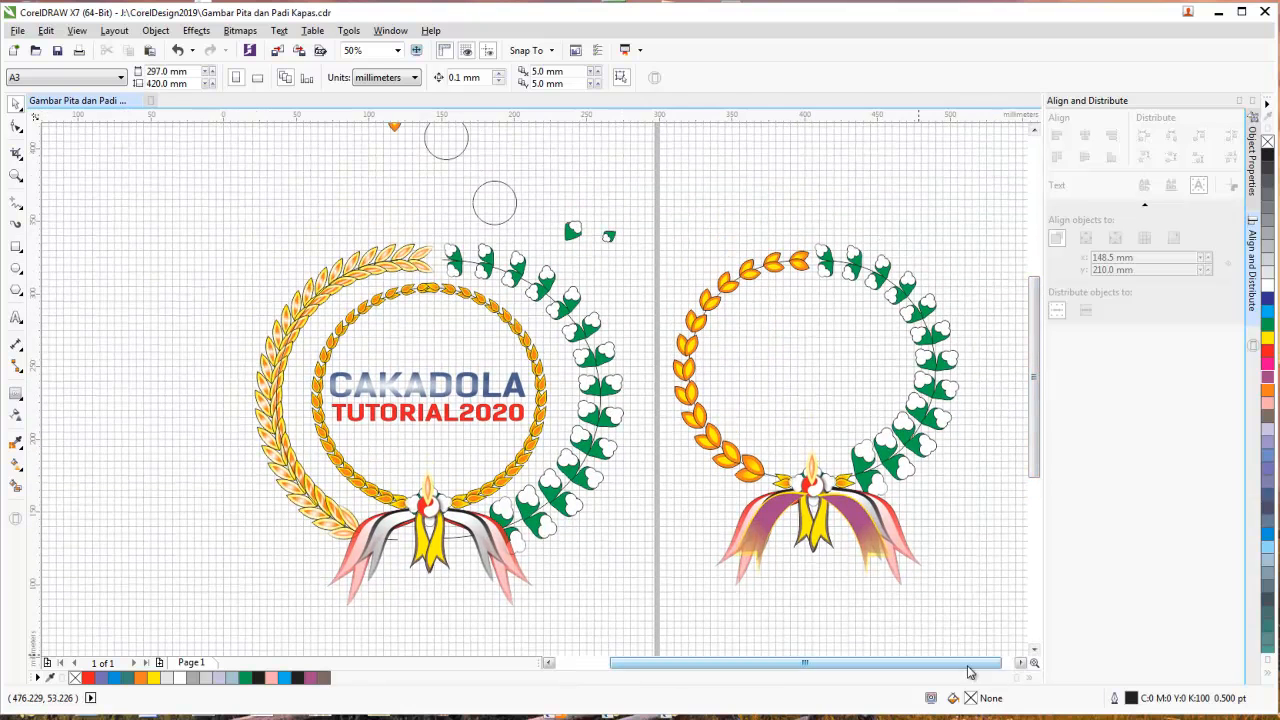
# - Add the text CAKADOLA inside the right wreath, checking the left wreath's lettering for its font
pyautogui.moveTo(968, 672); pyautogui.dragTo(980, 670)
pyautogui.moveTo(1034, 380); pyautogui.dragTo(1028, 365)
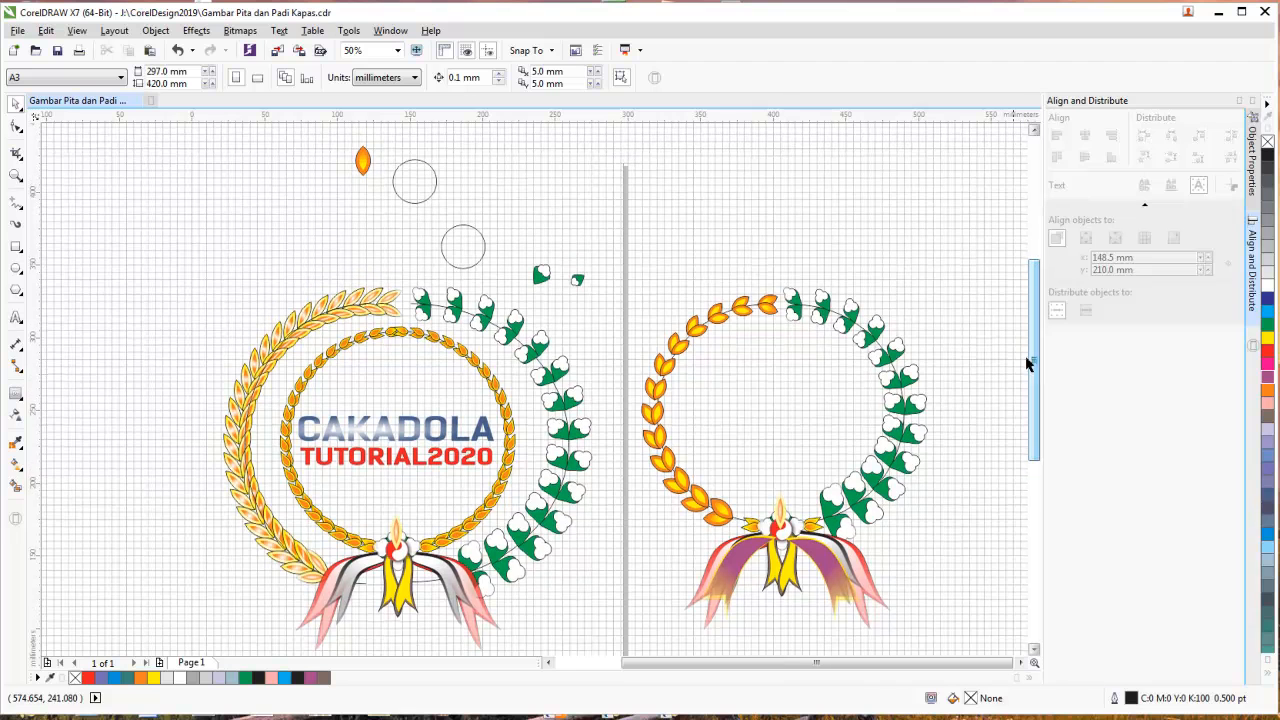
pyautogui.click(18, 318)
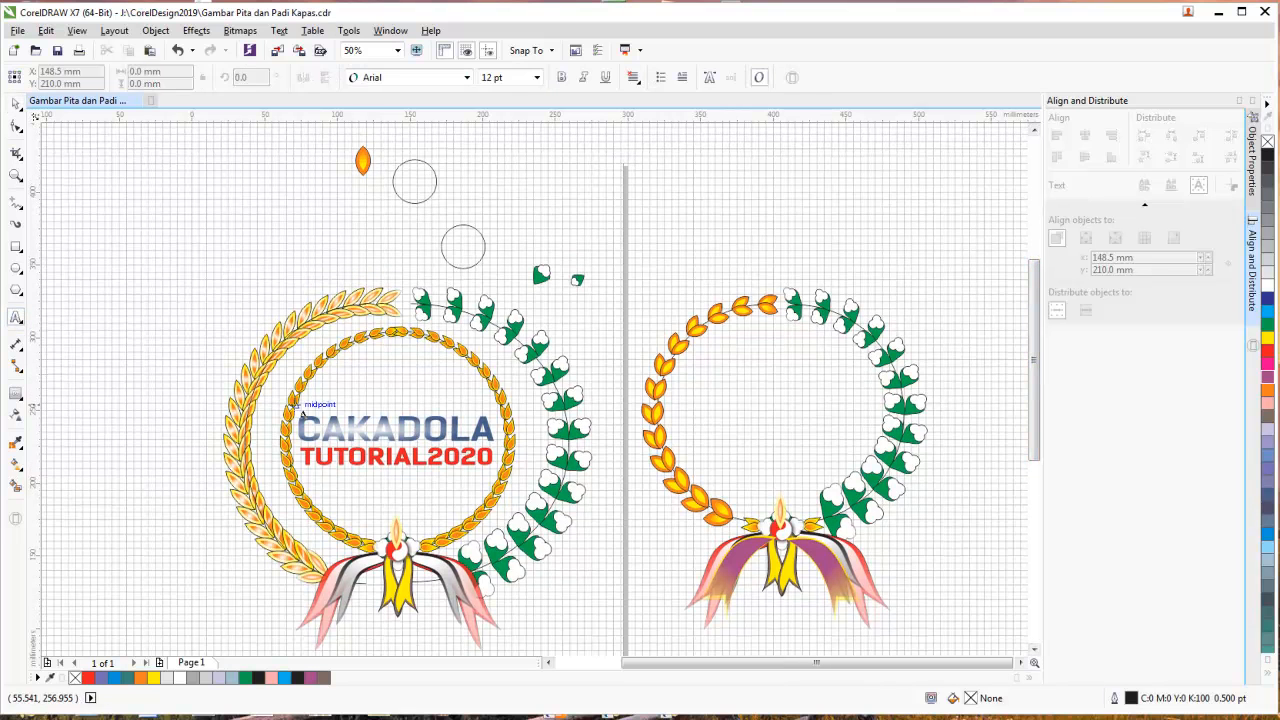
pyautogui.click(16, 103)
pyautogui.click(336, 421)
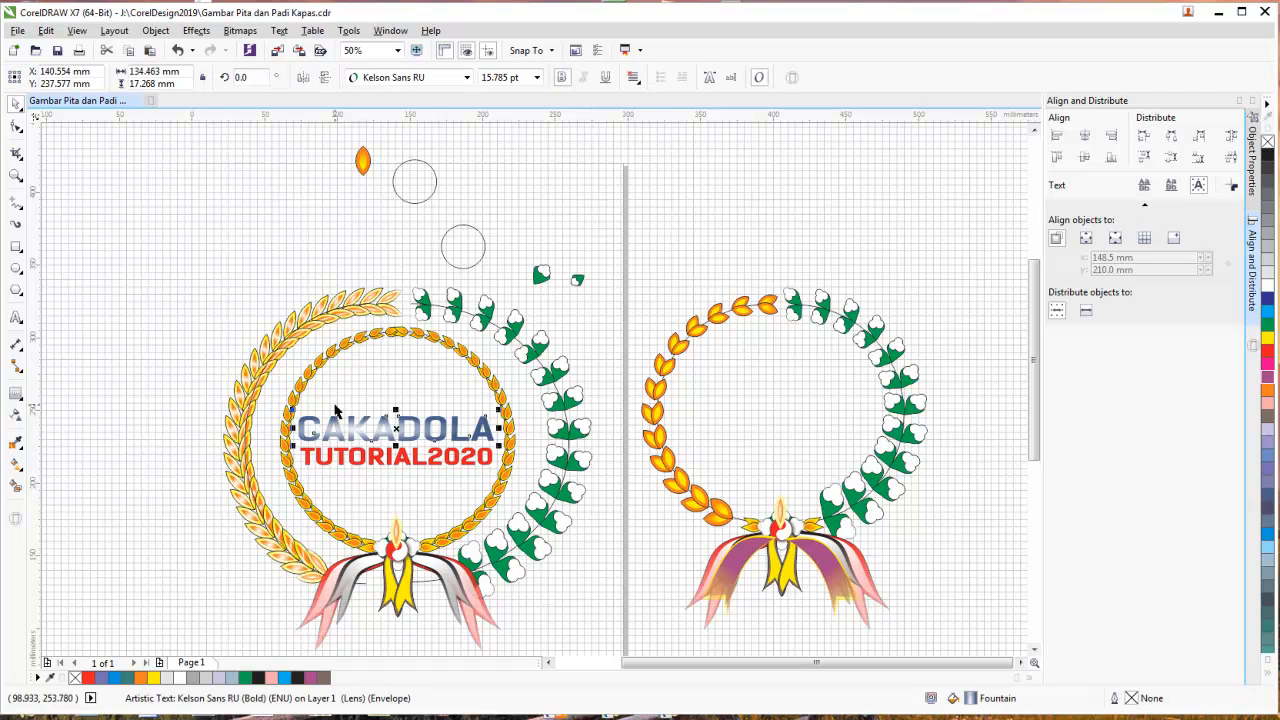
pyautogui.click(16, 318)
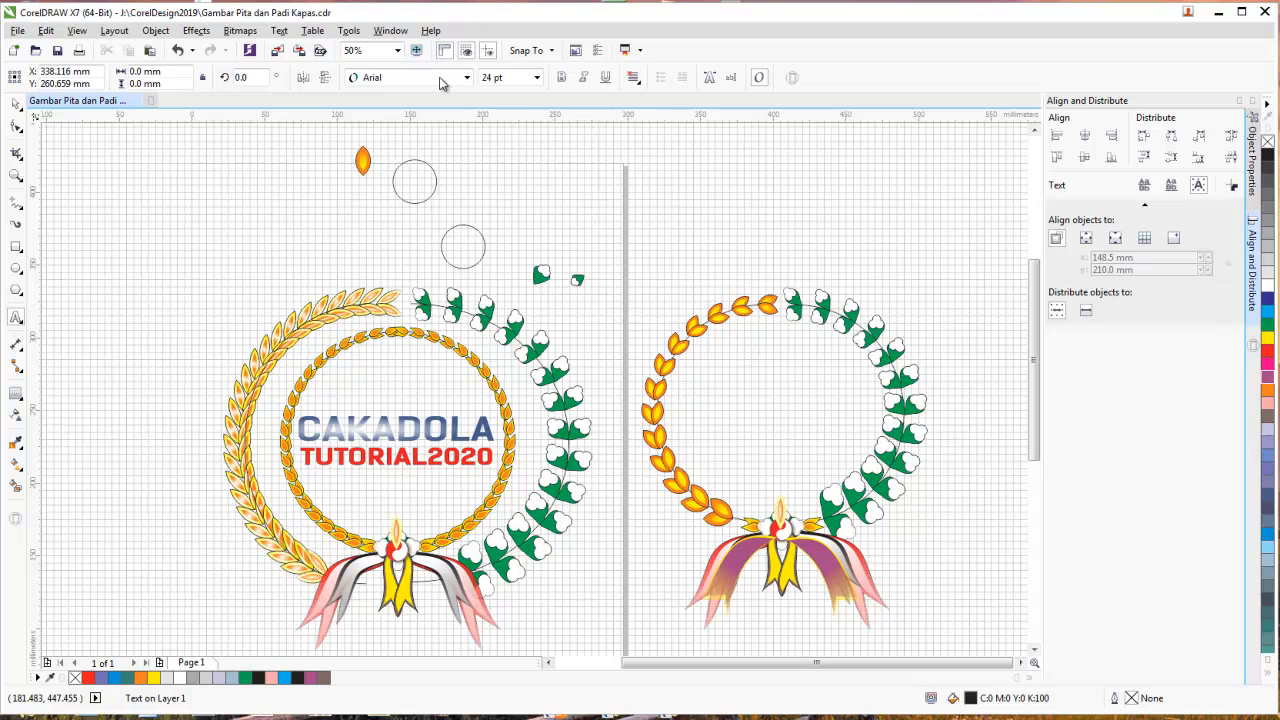
pyautogui.write('CAKADOLA')
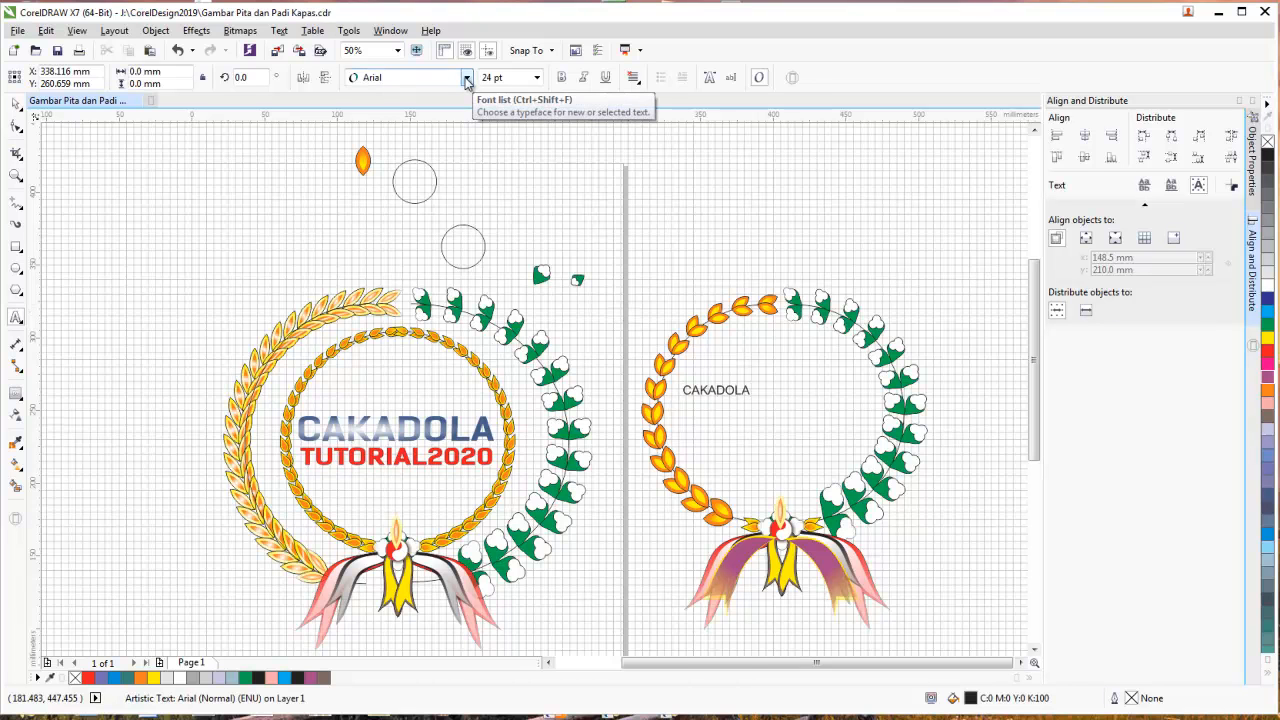
# - Set the new CAKADOLA text in bold Kelson Sans RU at 72 pt and move it to the middle of the right wreath
pyautogui.hotkey('ctrl', 'a')
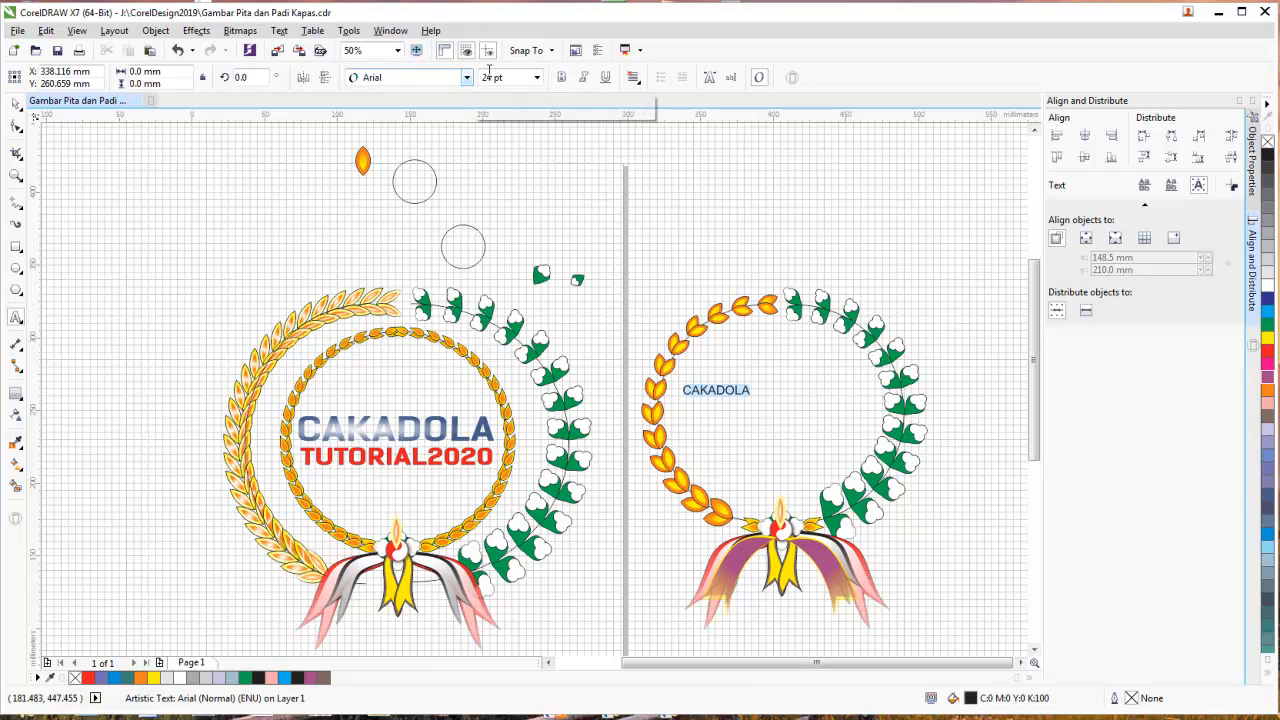
pyautogui.click(456, 84)
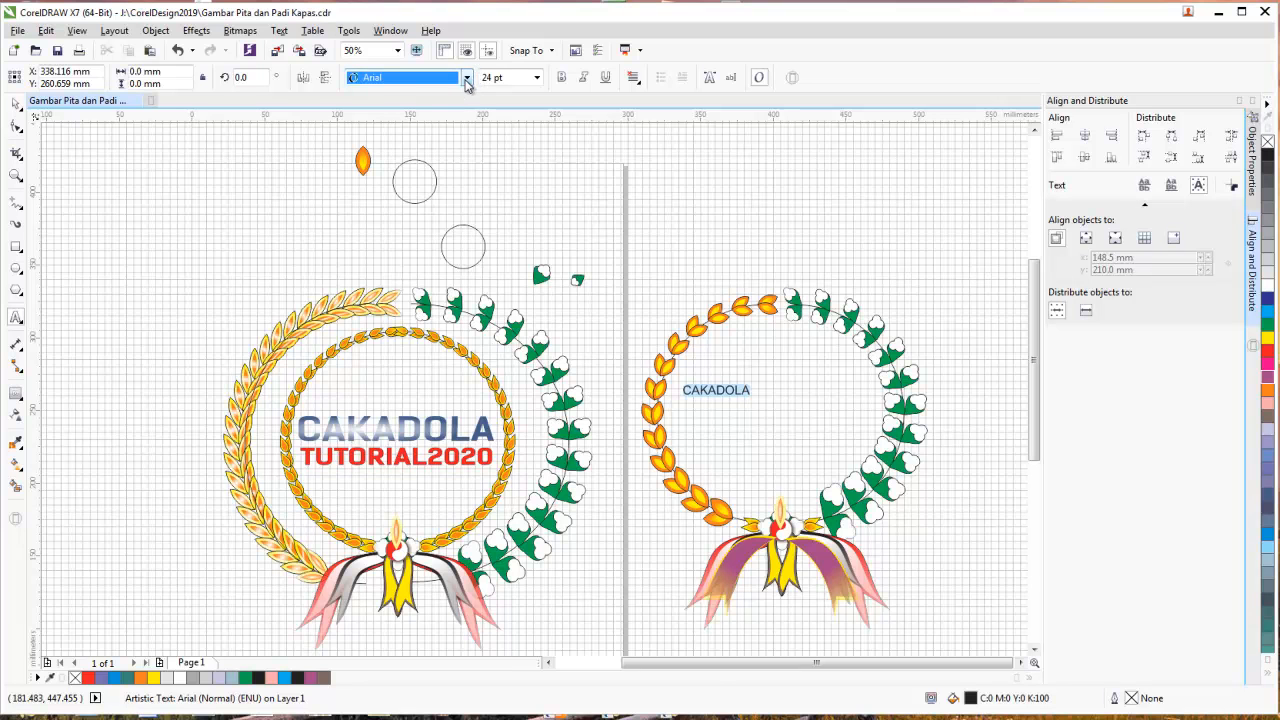
pyautogui.click(465, 79)
pyautogui.click(449, 116)
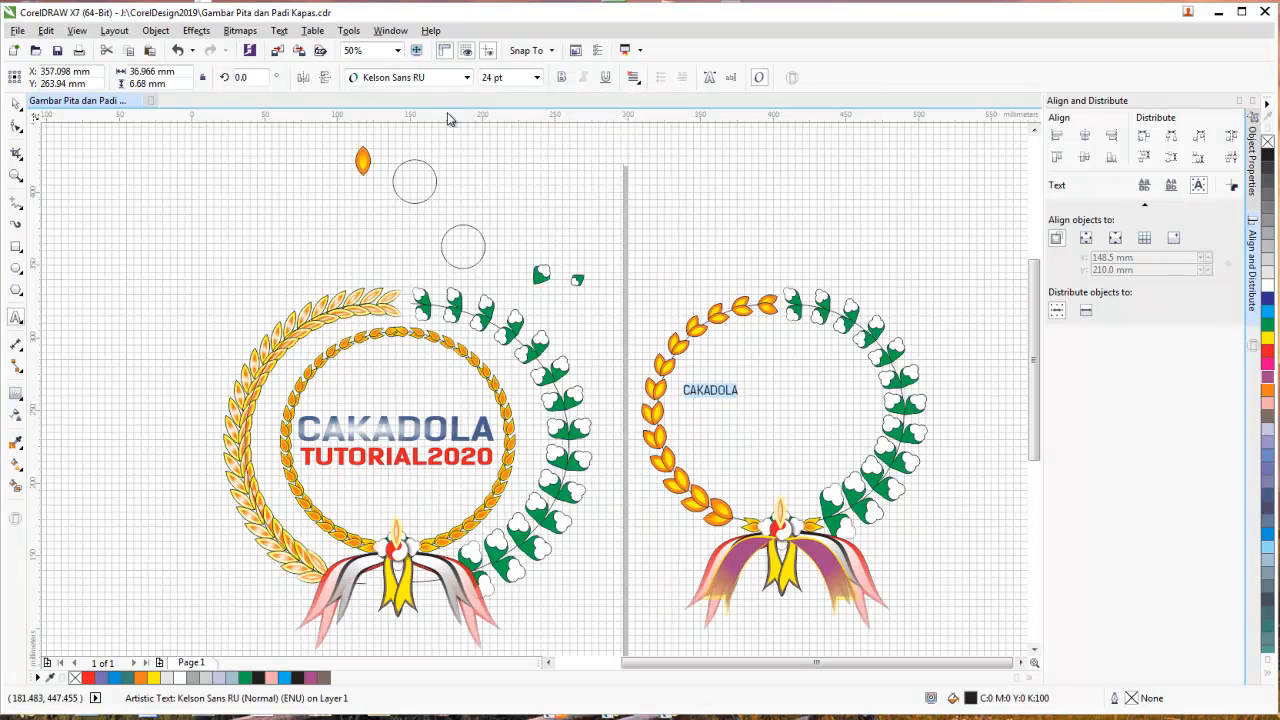
pyautogui.click(560, 78)
pyautogui.click(536, 77)
pyautogui.click(503, 266)
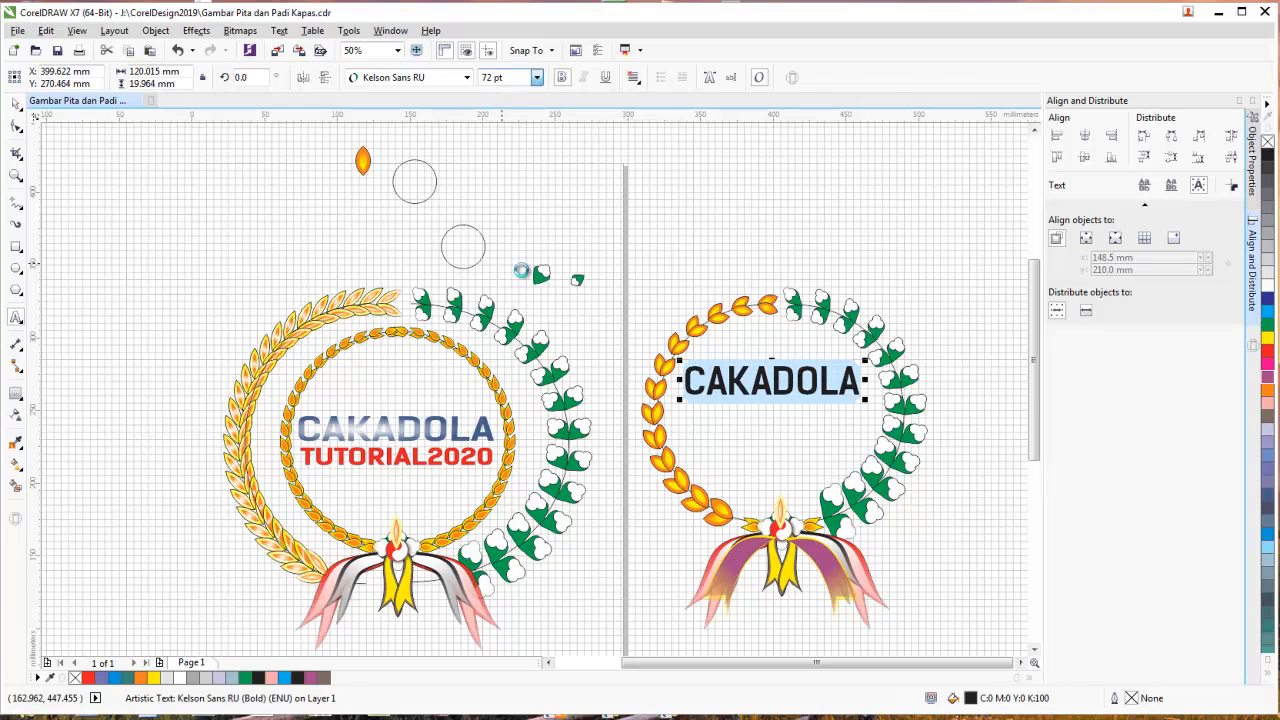
pyautogui.click(16, 104)
pyautogui.moveTo(740, 390); pyautogui.dragTo(746, 423)
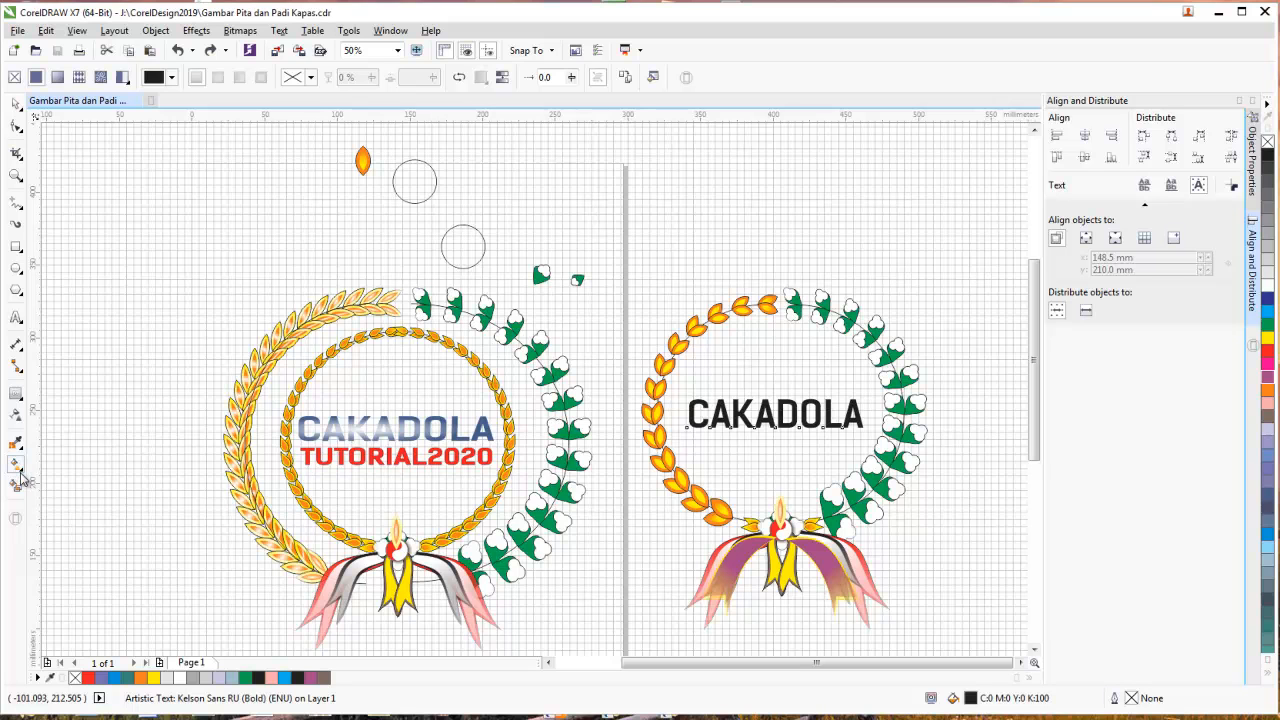
# - Apply an elliptical fountain fill from black to white to the CAKADOLA text in the right wreath
pyautogui.press('Escape')
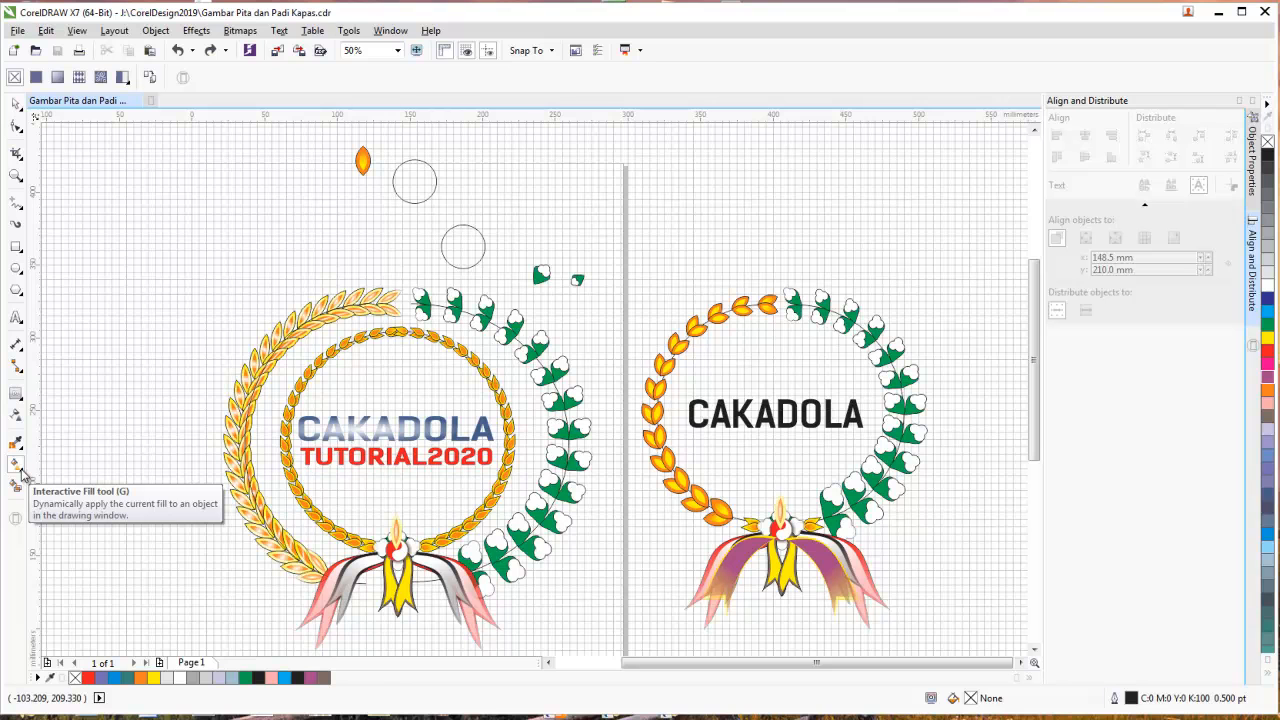
pyautogui.click(18, 466)
pyautogui.click(762, 418)
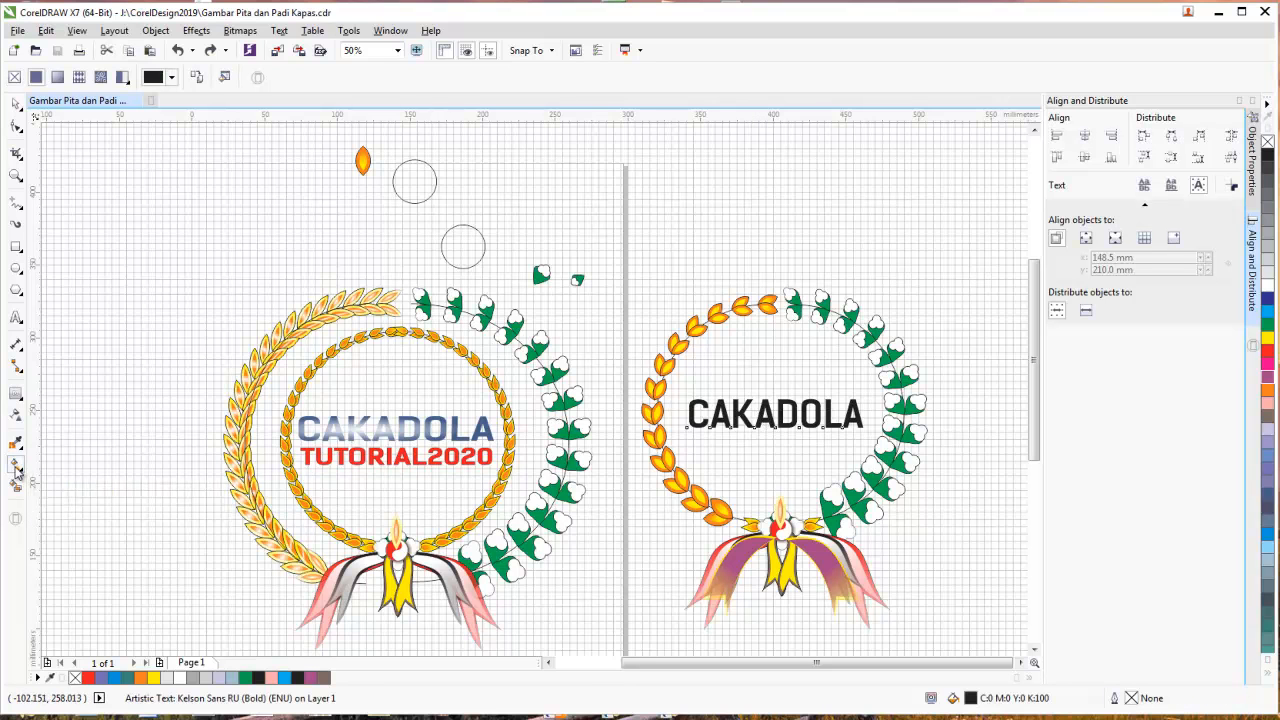
pyautogui.click(57, 80)
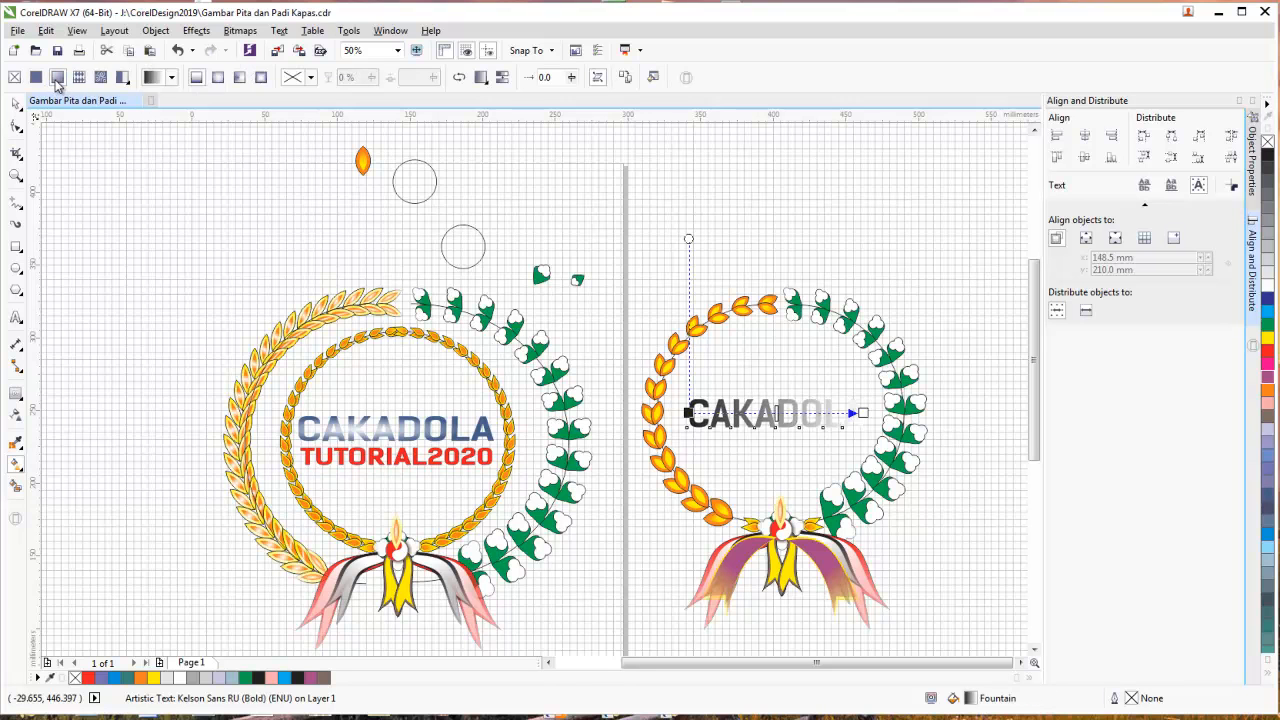
pyautogui.click(218, 80)
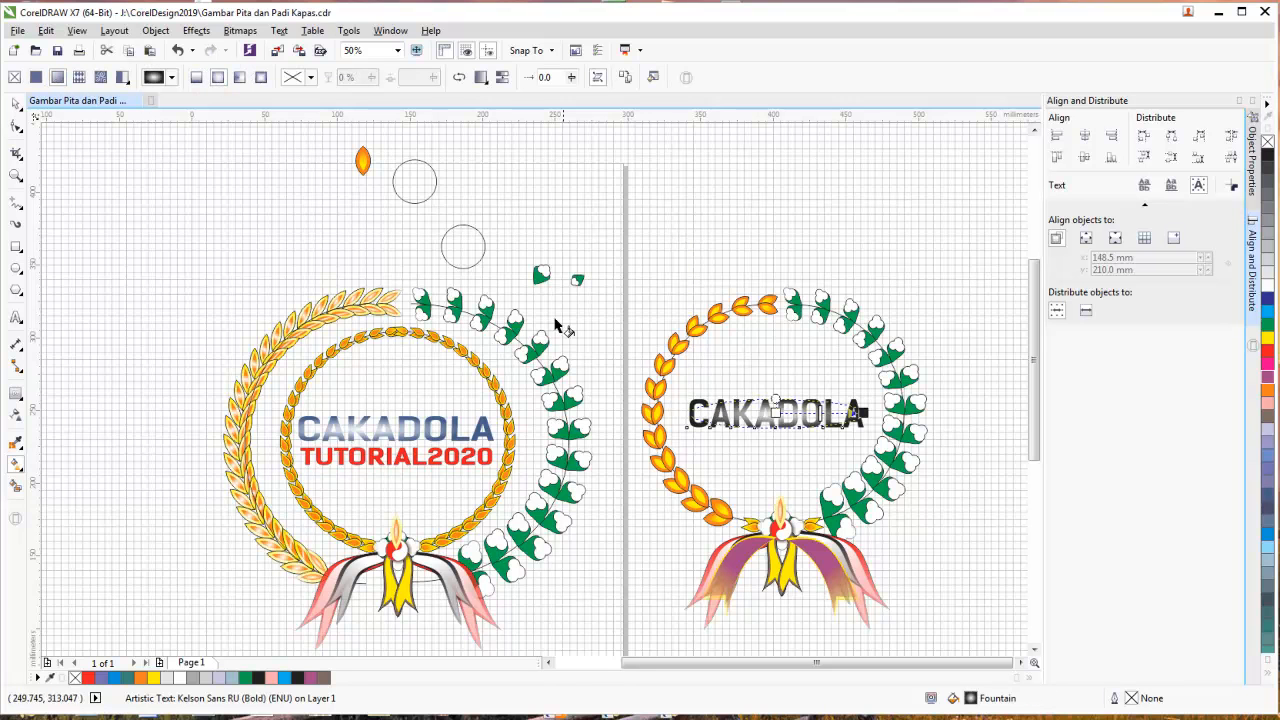
# - Recolour the right wreath's CAKADOLA text blue and give it an elliptical fountain fill with a white centre
pyautogui.click(16, 104)
pyautogui.click(805, 426)
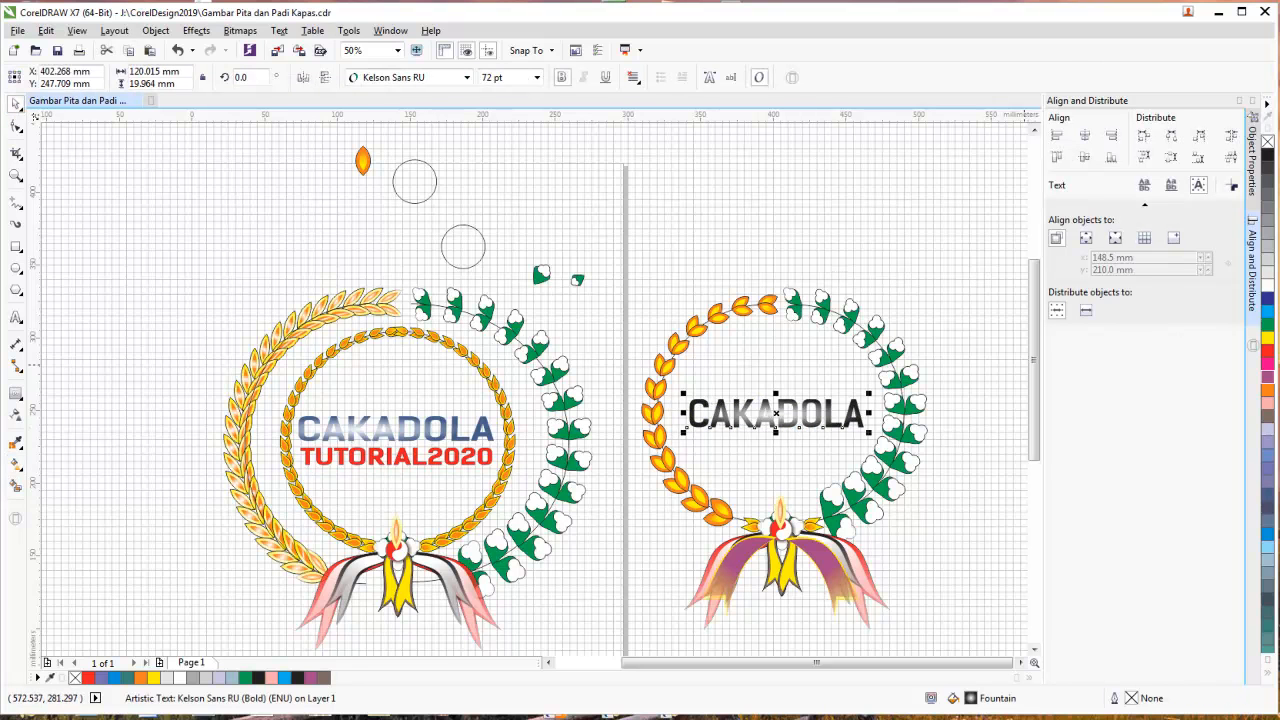
pyautogui.click(1268, 418)
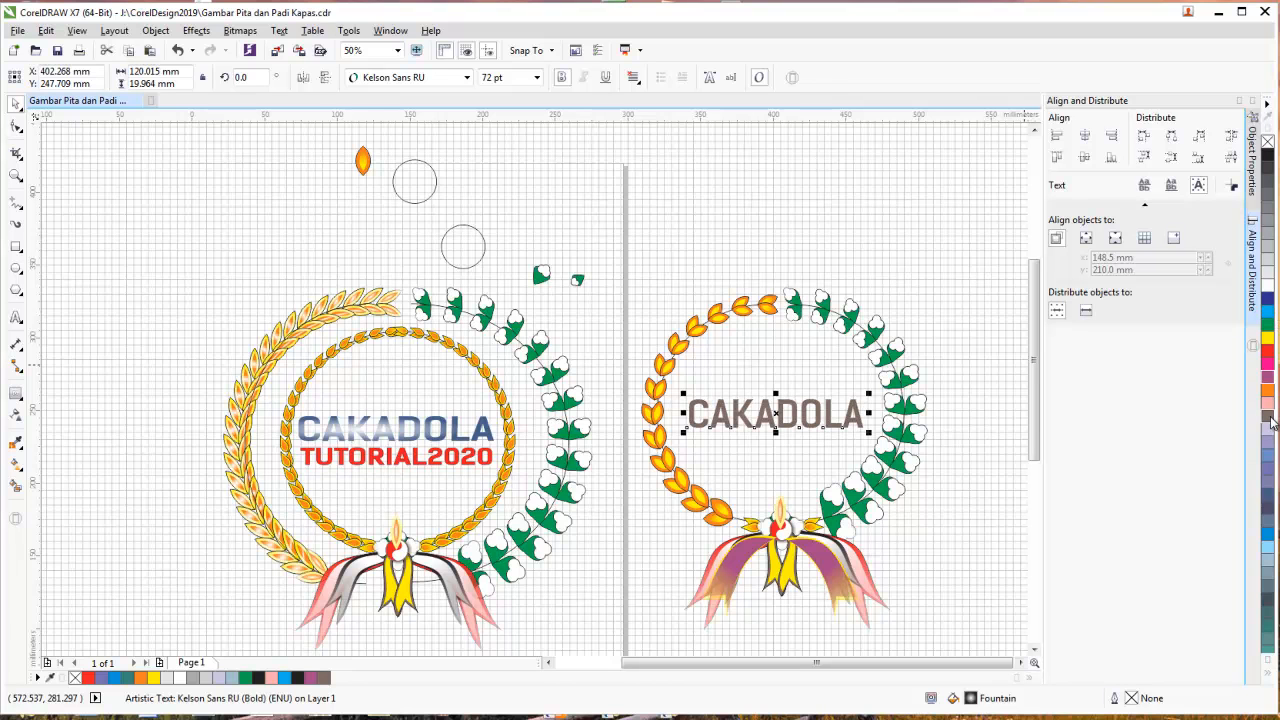
pyautogui.click(1267, 470)
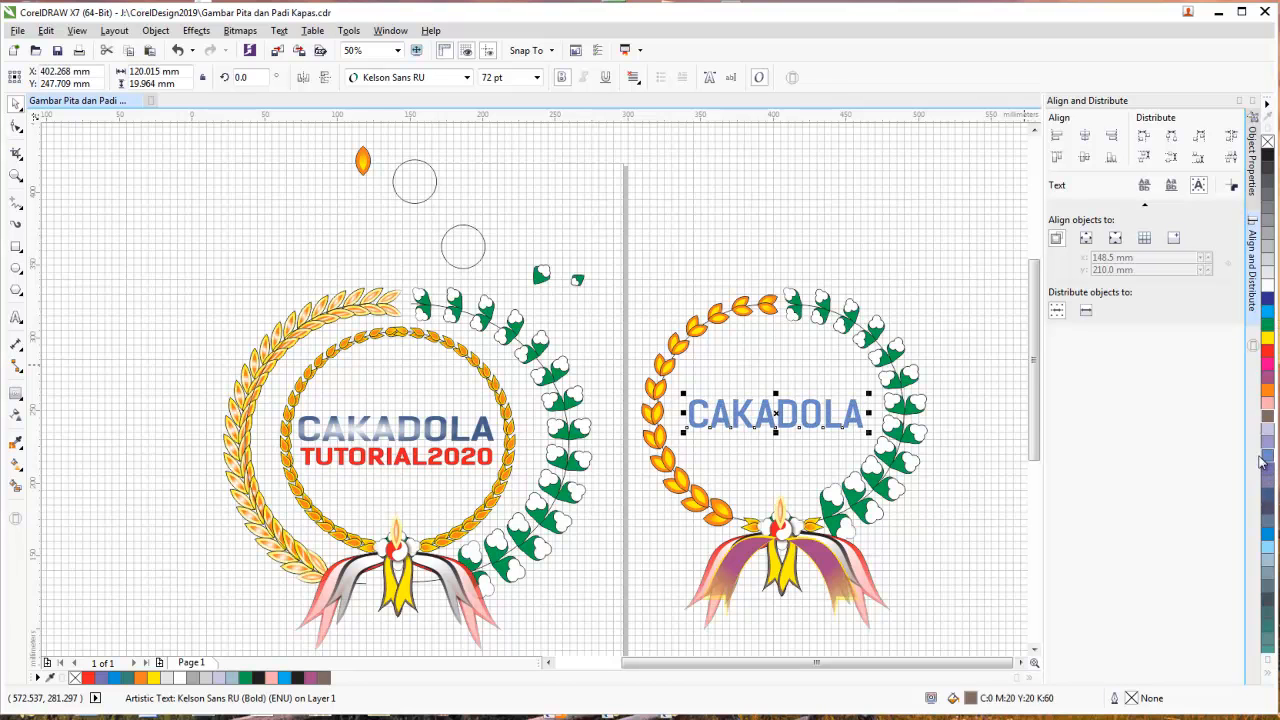
pyautogui.click(16, 463)
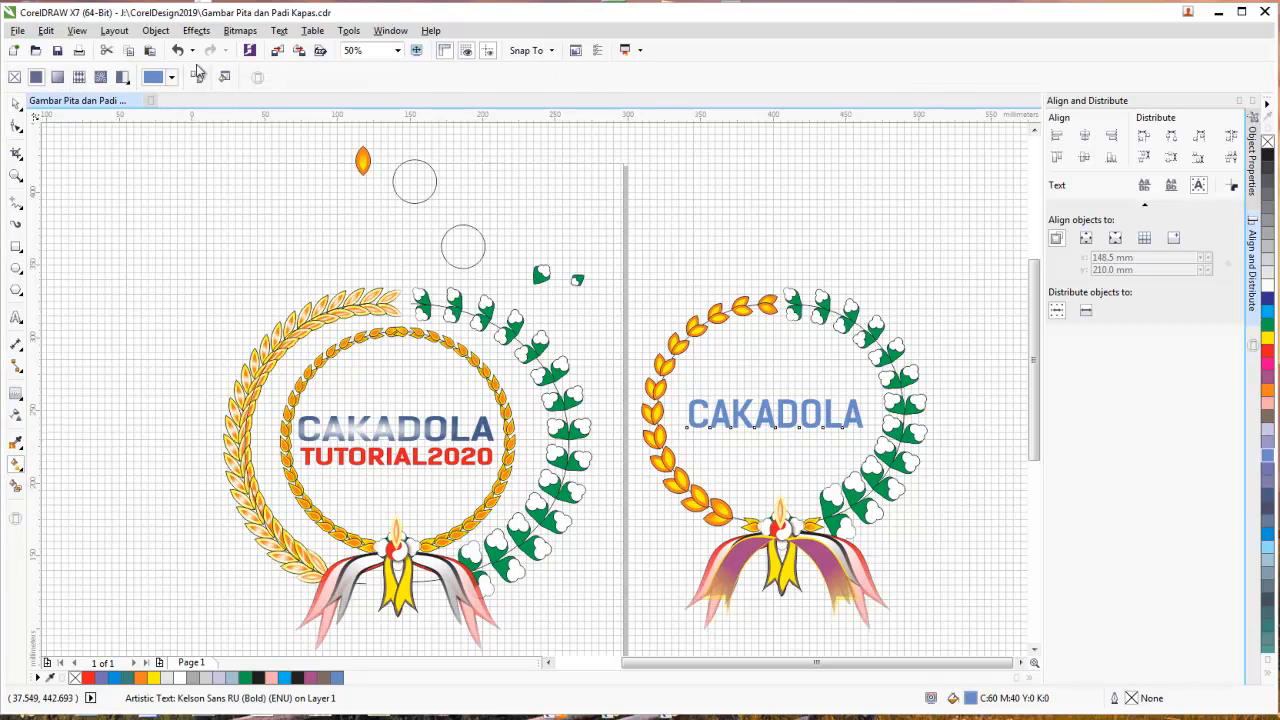
pyautogui.click(58, 79)
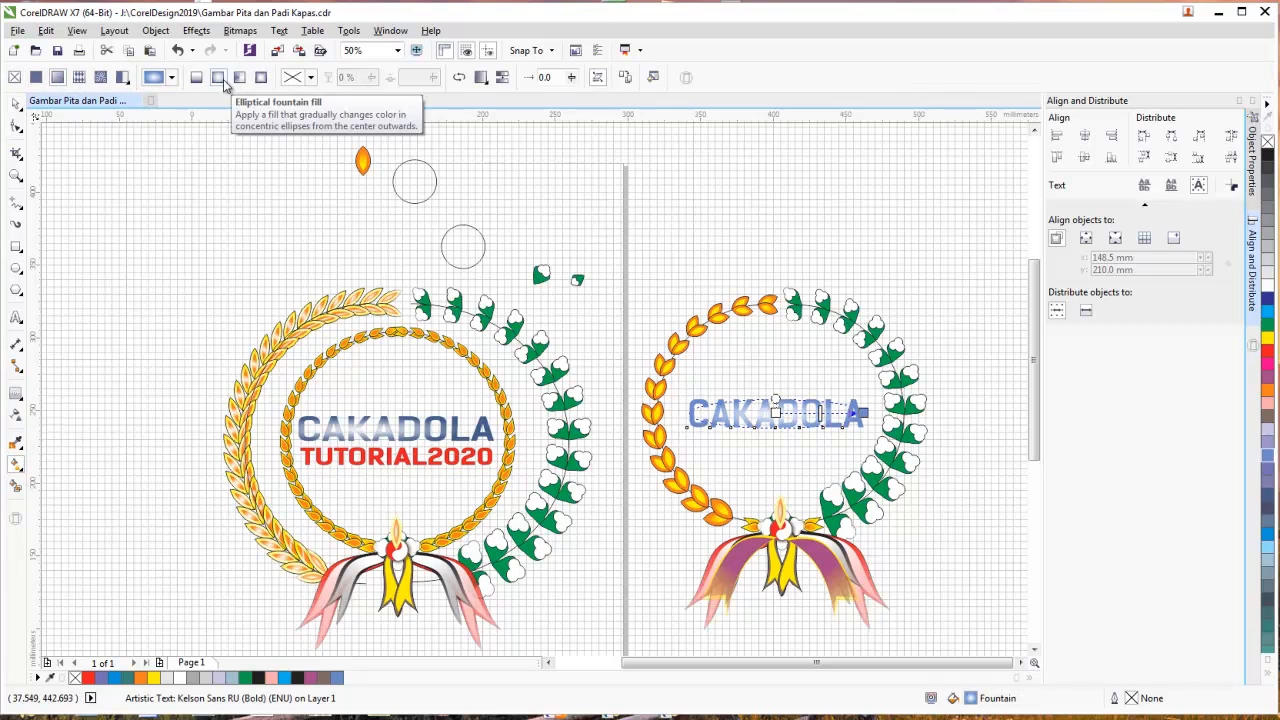
pyautogui.click(16, 104)
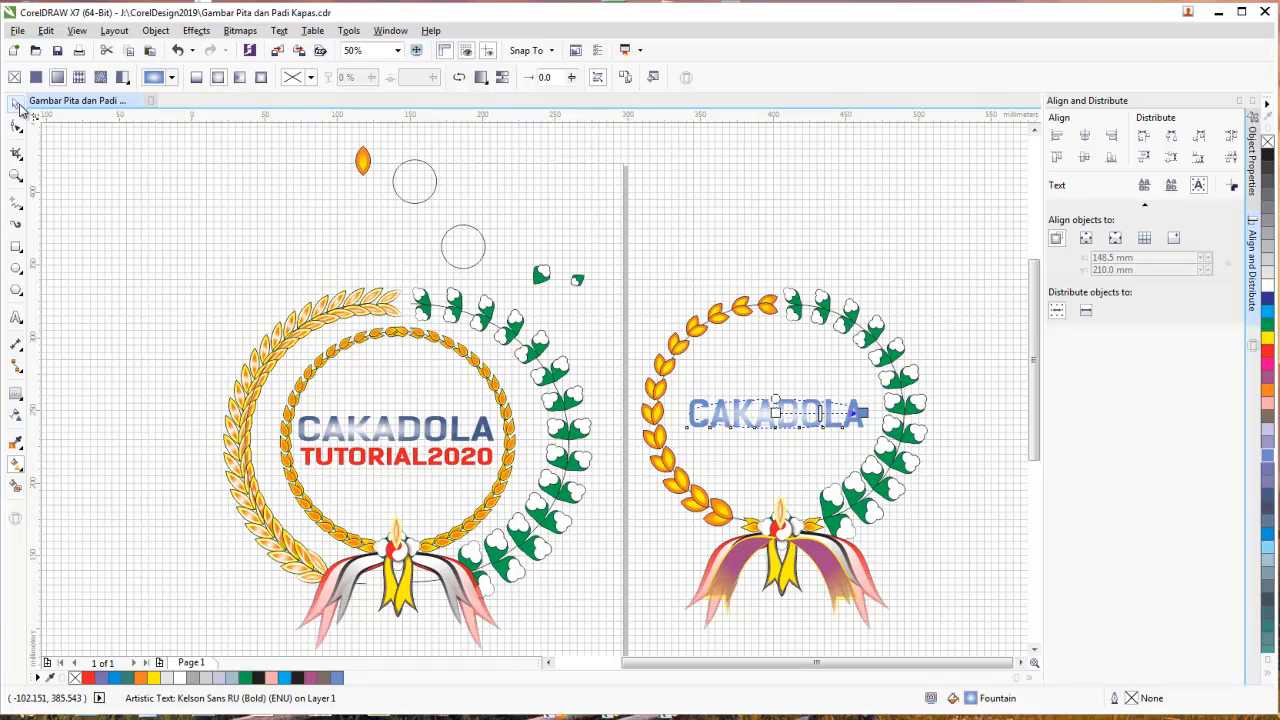
pyautogui.click(137, 157)
# - Examine the right wreath's lettering, candle ornament and ribbon tails up close and compare them with the left wreath
pyautogui.scroll(2, 745, 435)
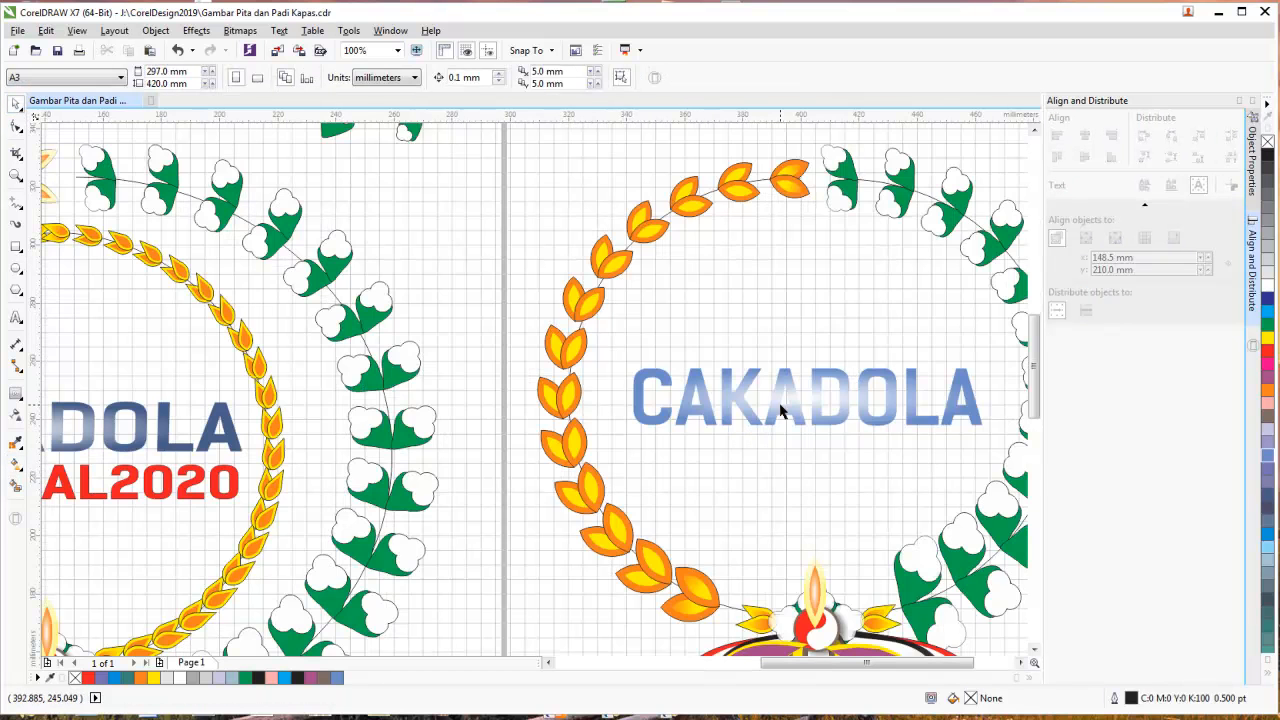
pyautogui.scroll(-2, 782, 410)
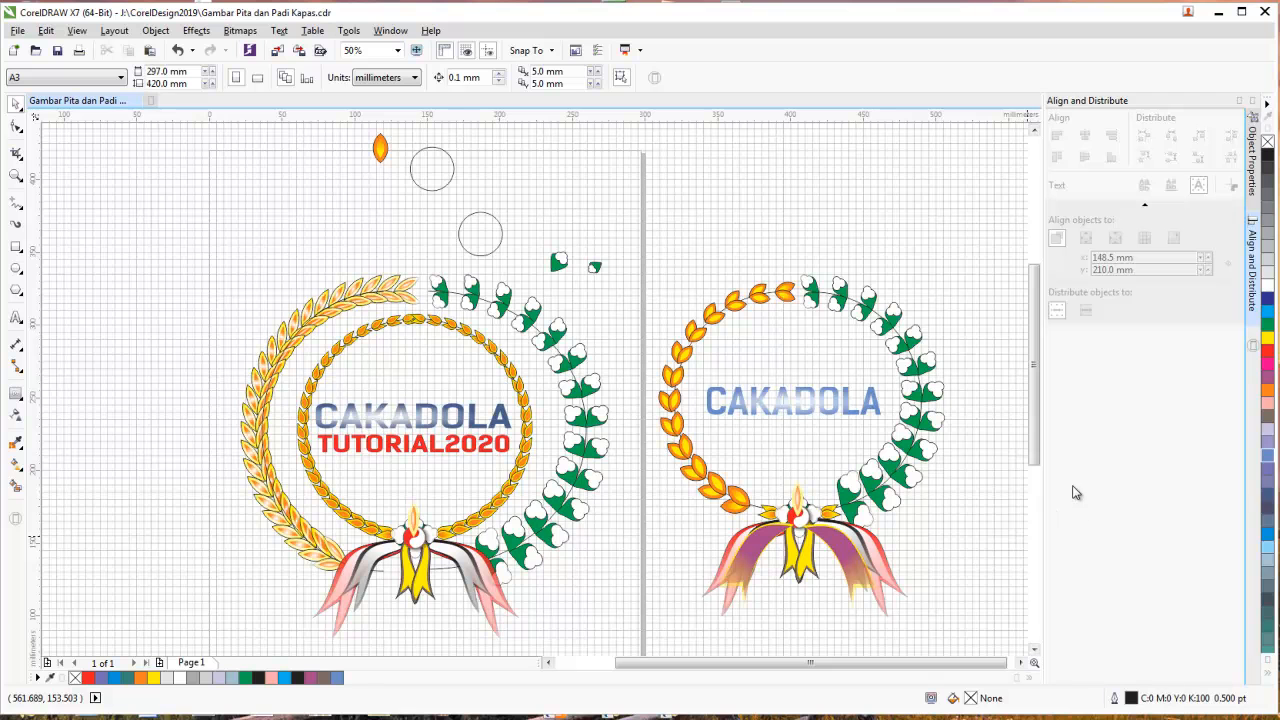
pyautogui.scroll(-3, 1035, 448)
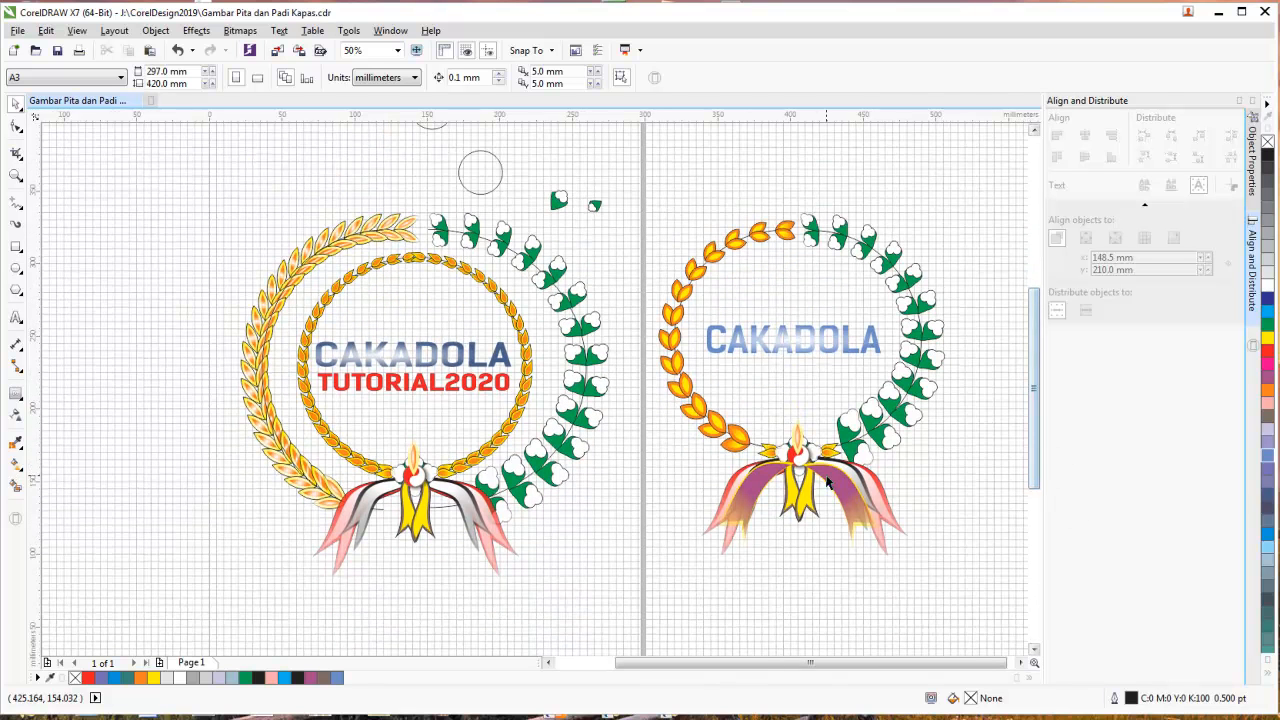
pyautogui.scroll(2, 828, 482)
pyautogui.scroll(2, 780, 392)
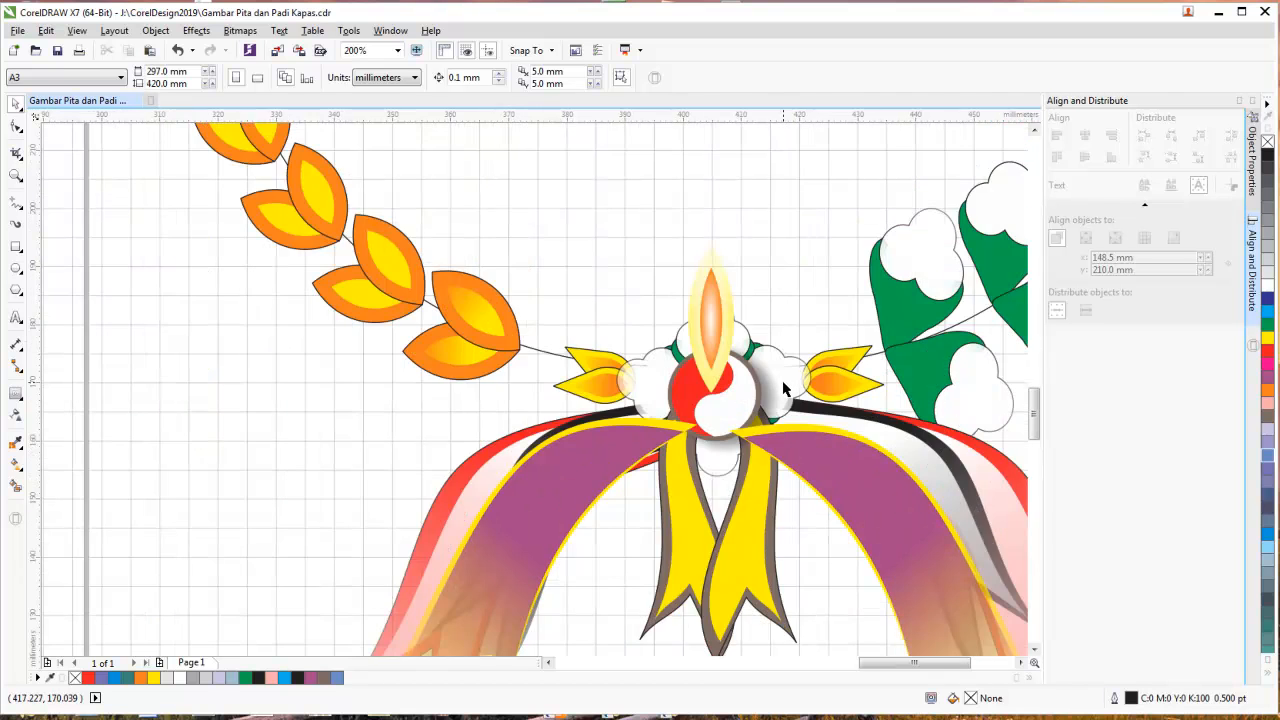
pyautogui.scroll(-2, 785, 390)
pyautogui.scroll(-2, 757, 373)
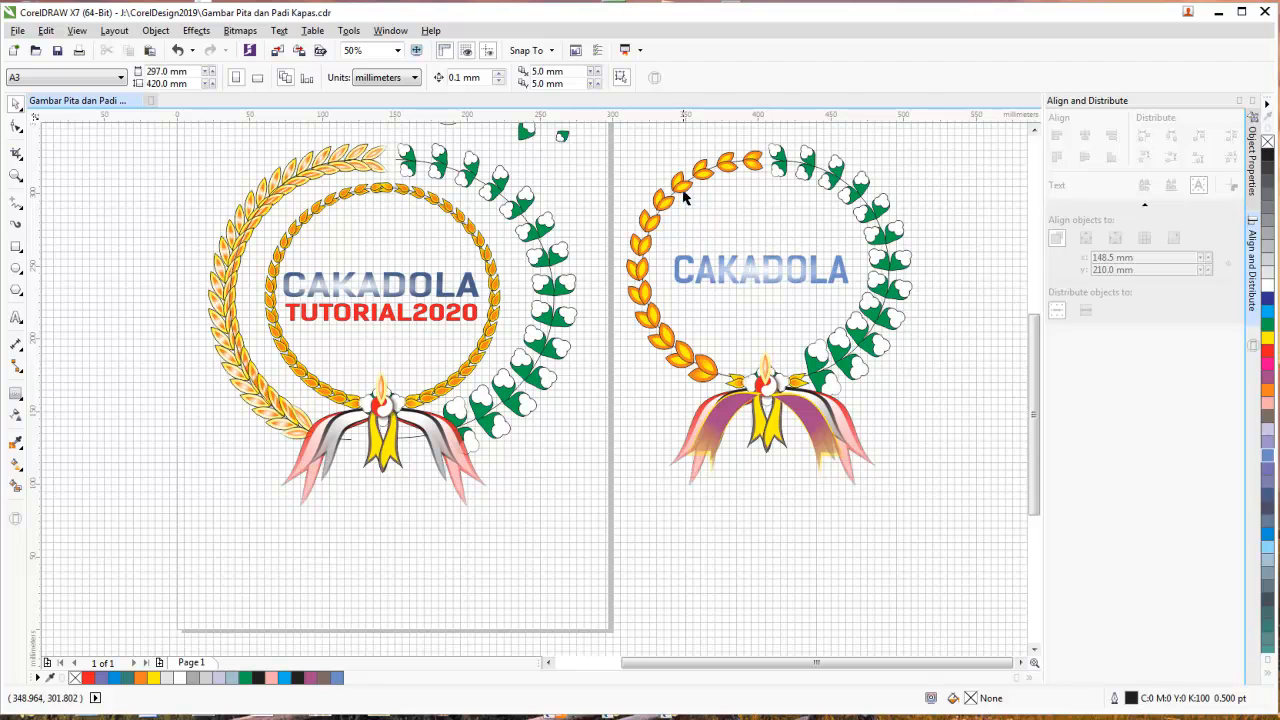
pyautogui.scroll(2, 778, 405)
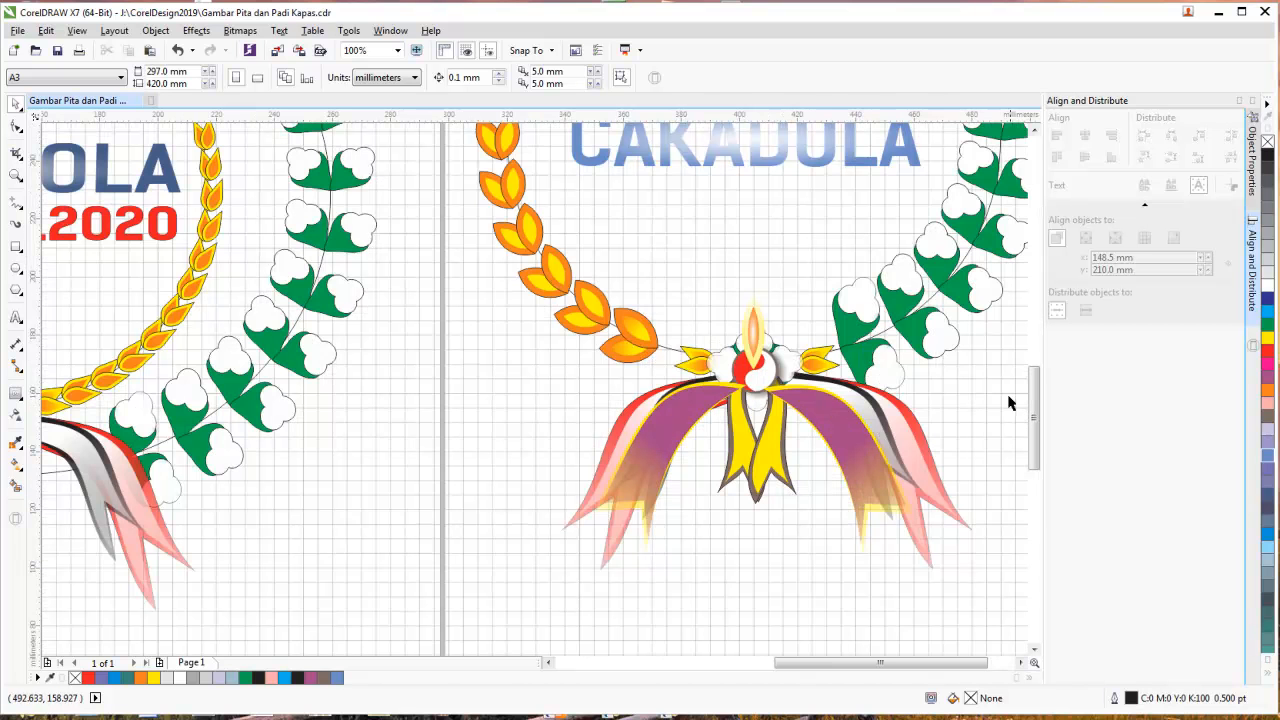
pyautogui.moveTo(949, 662); pyautogui.dragTo(986, 663)
pyautogui.moveTo(1035, 432); pyautogui.dragTo(1034, 388)
pyautogui.scroll(-1, 1005, 404)
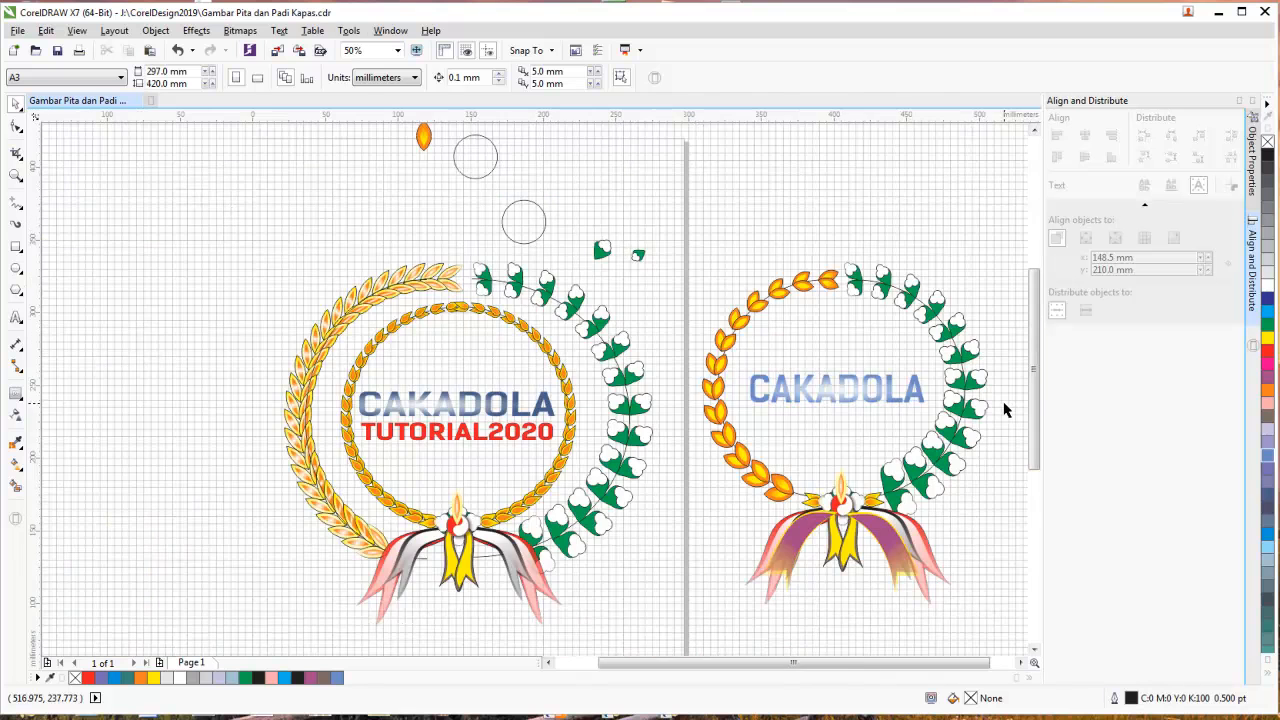
pyautogui.click(1021, 662)
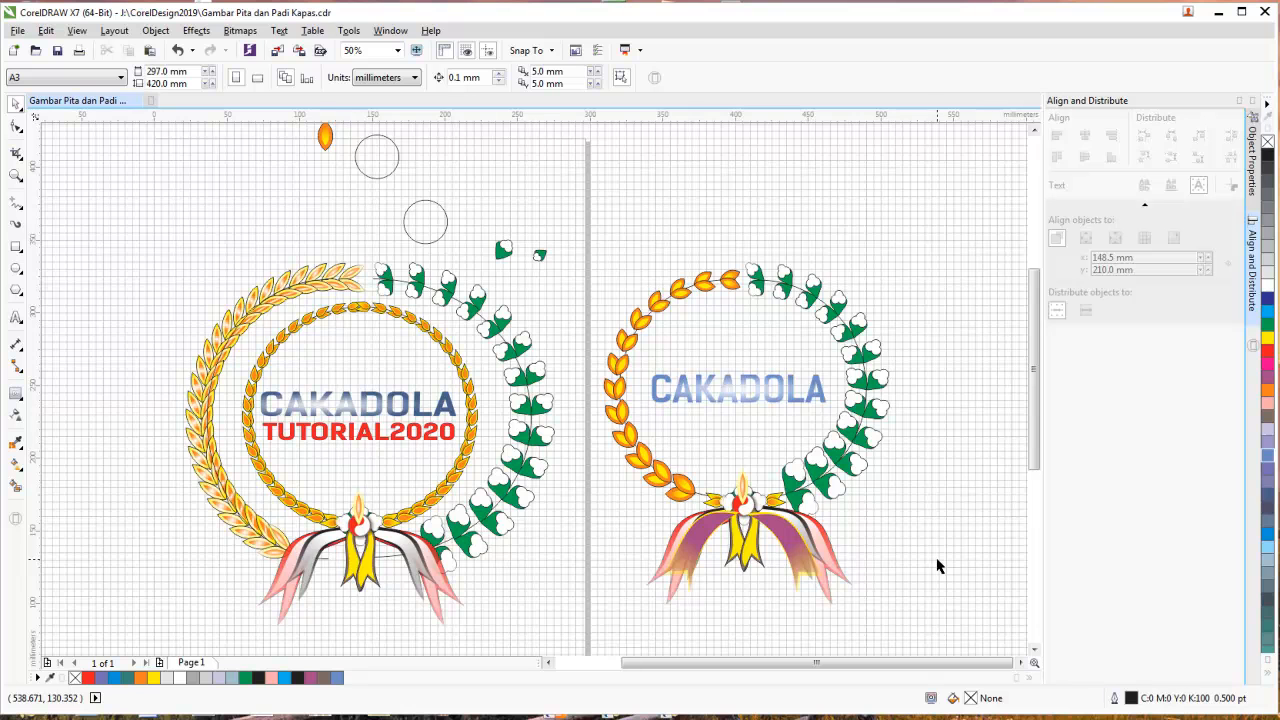
# - Delete the two spare circles and the two loose cotton leaf pieces above the left wreath
pyautogui.click(1034, 129)
pyautogui.moveTo(341, 175); pyautogui.dragTo(568, 336)
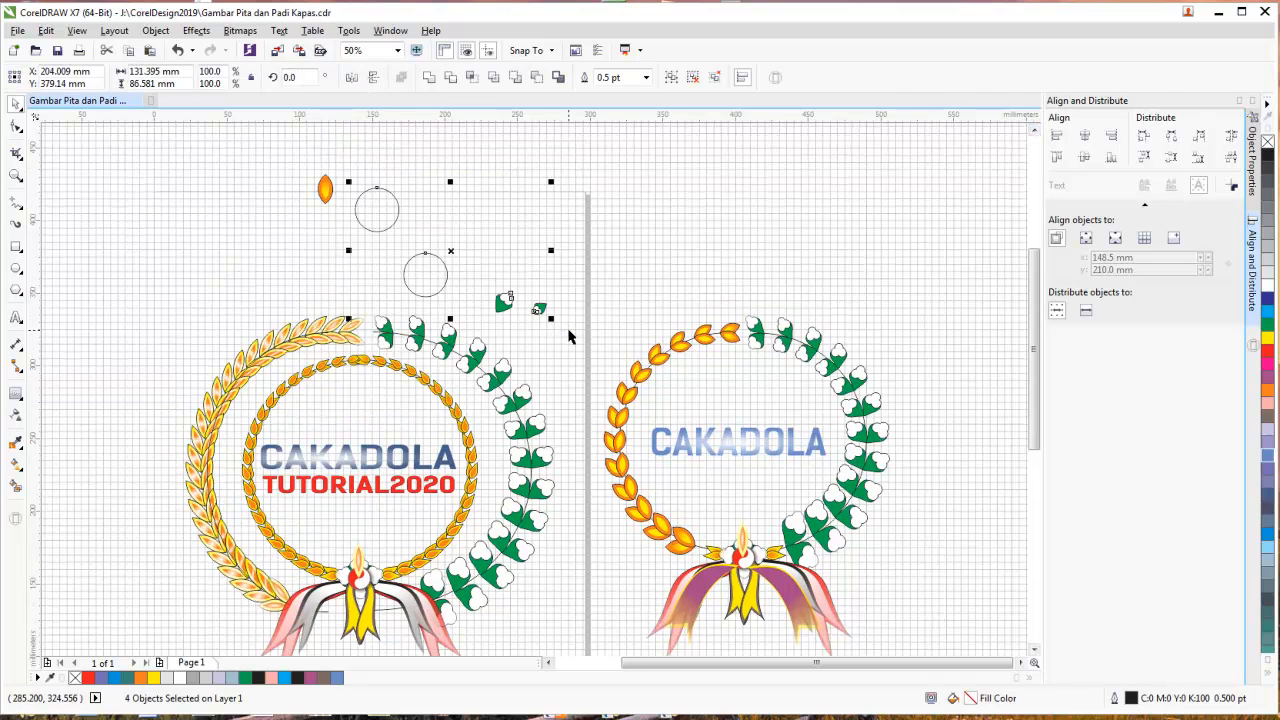
pyautogui.press('Delete')
# - Try placing the spare rice grain directly above the candle flame, and undo the changes
pyautogui.moveTo(300, 158); pyautogui.dragTo(350, 251)
pyautogui.moveTo(325, 190); pyautogui.dragTo(742, 508)
pyautogui.scroll(3, 744, 510)
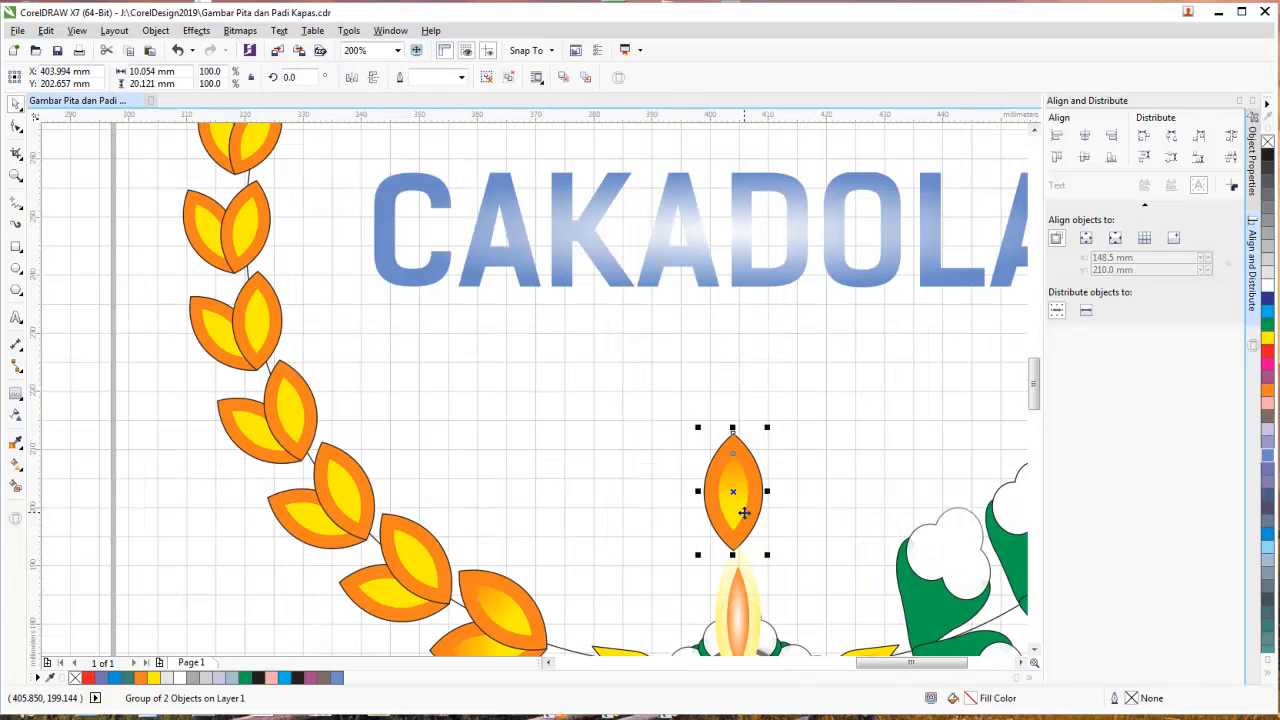
pyautogui.click(789, 482)
pyautogui.moveTo(678, 387); pyautogui.dragTo(800, 583)
pyautogui.hotkey('ctrl', 'z')
pyautogui.scroll(-3, 784, 574)
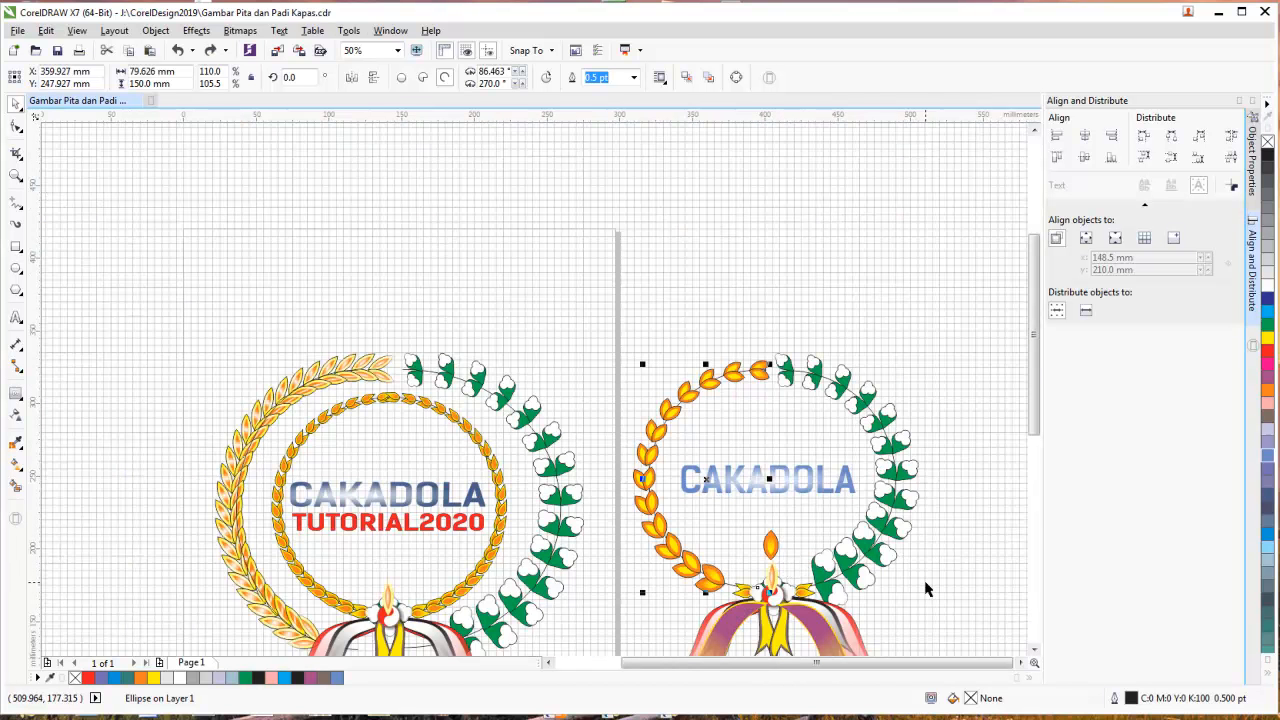
pyautogui.hotkey('ctrl', 'v')
# - Move the spare rice grain to the empty area beside the right wreath's ribbon tails and remove its outline
pyautogui.moveTo(362, 224); pyautogui.dragTo(909, 596)
pyautogui.scroll(1, 965, 505)
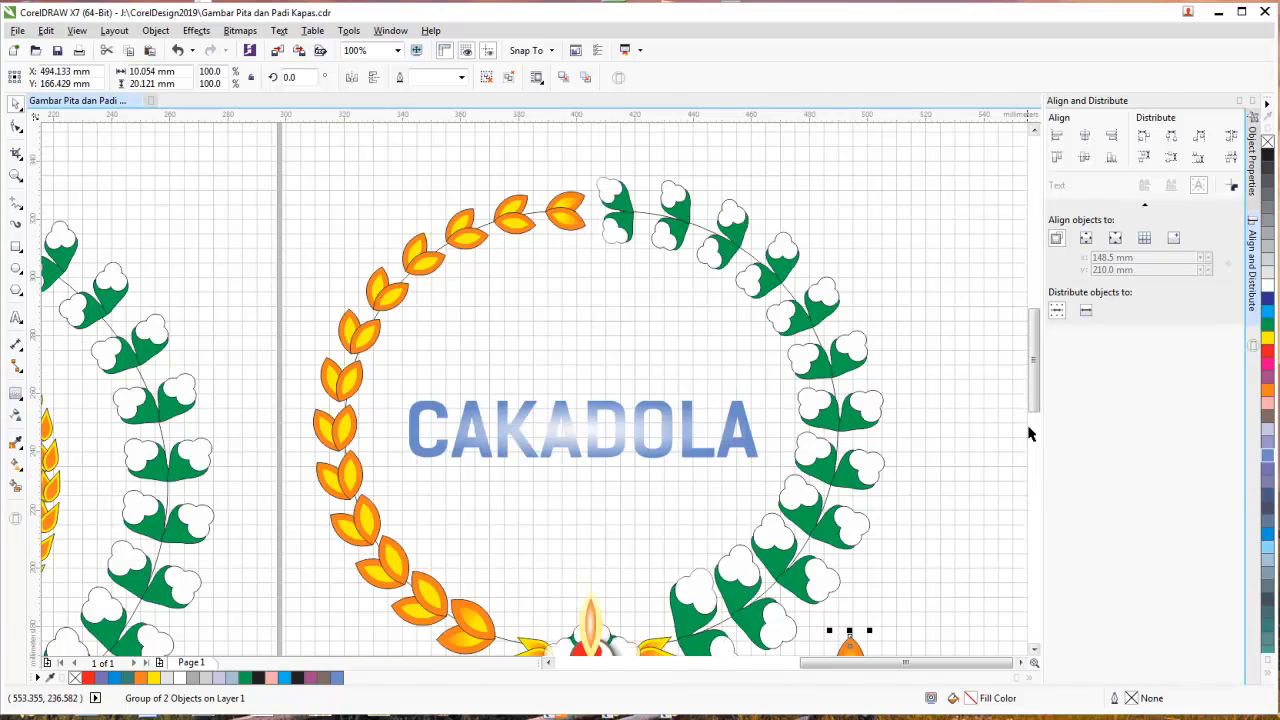
pyautogui.scroll(-5, 1033, 432)
pyautogui.scroll(1, 877, 247)
pyautogui.moveTo(766, 216); pyautogui.dragTo(895, 401)
pyautogui.click(462, 77)
pyautogui.click(430, 94)
pyautogui.click(783, 360)
# - Stretch the spare rice grain to about 32 mm tall and fill the whole group with yellow
pyautogui.moveTo(773, 221); pyautogui.dragTo(904, 424)
pyautogui.moveTo(823, 362); pyautogui.dragTo(830, 432)
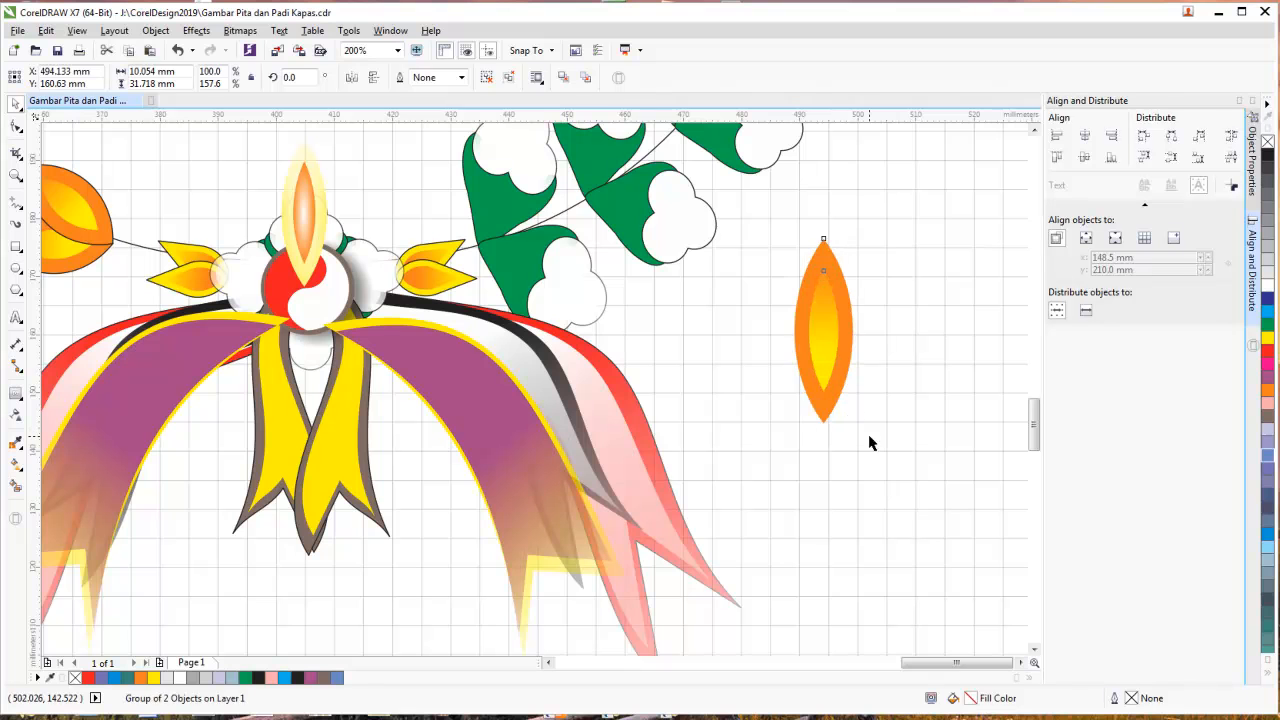
pyautogui.click(1268, 345)
pyautogui.click(905, 326)
pyautogui.moveTo(787, 268); pyautogui.dragTo(874, 400)
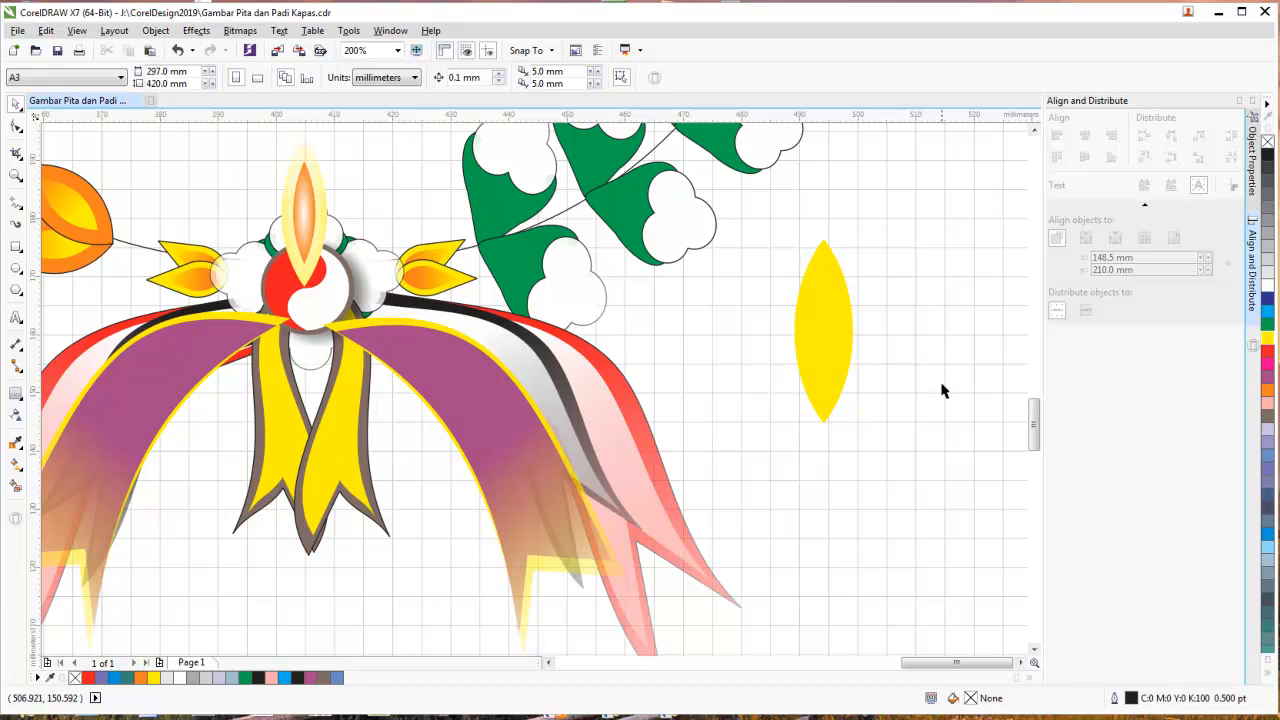
pyautogui.click(822, 316)
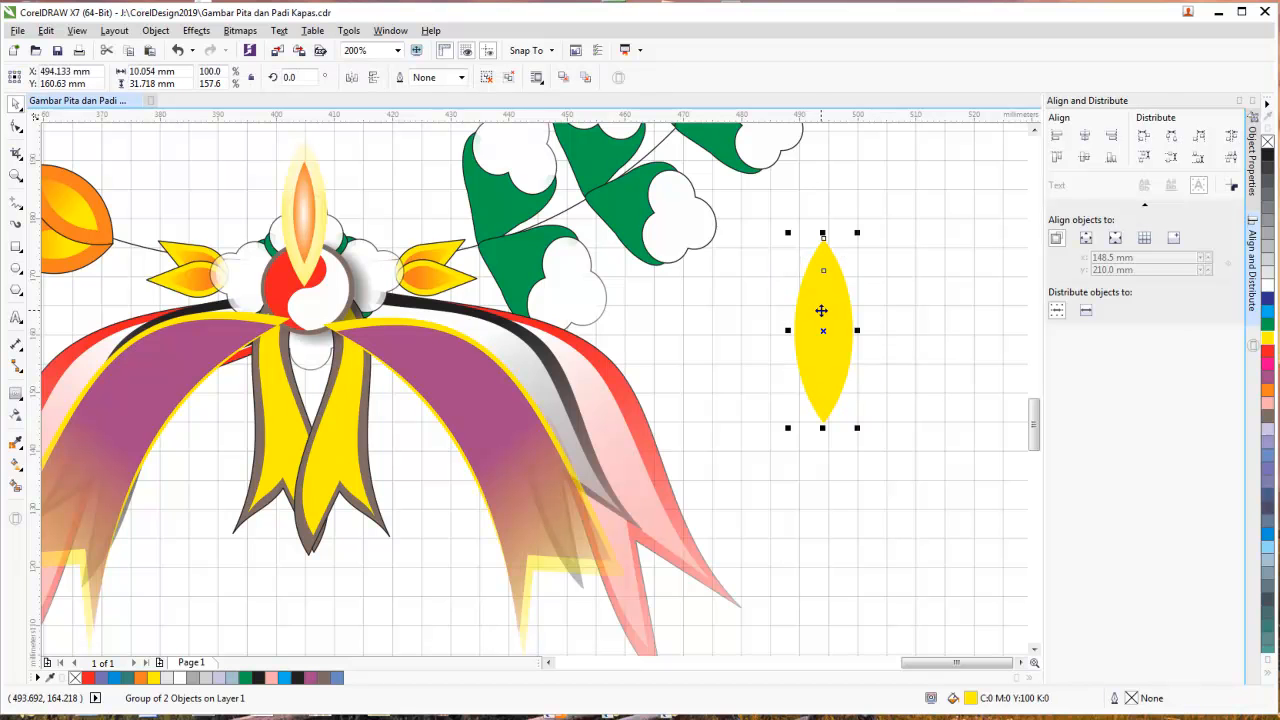
# - Try filling the spare grain group with red, and undo both the red and the earlier yellow fill
pyautogui.click(1268, 352)
pyautogui.click(1022, 333)
pyautogui.hotkey('ctrl', 'z')
pyautogui.click(978, 316)
pyautogui.hotkey('ctrl', 'z')
pyautogui.click(891, 320)
# - Ungroup the spare rice grain and fill its inner shape with red
pyautogui.rightClick(846, 310)
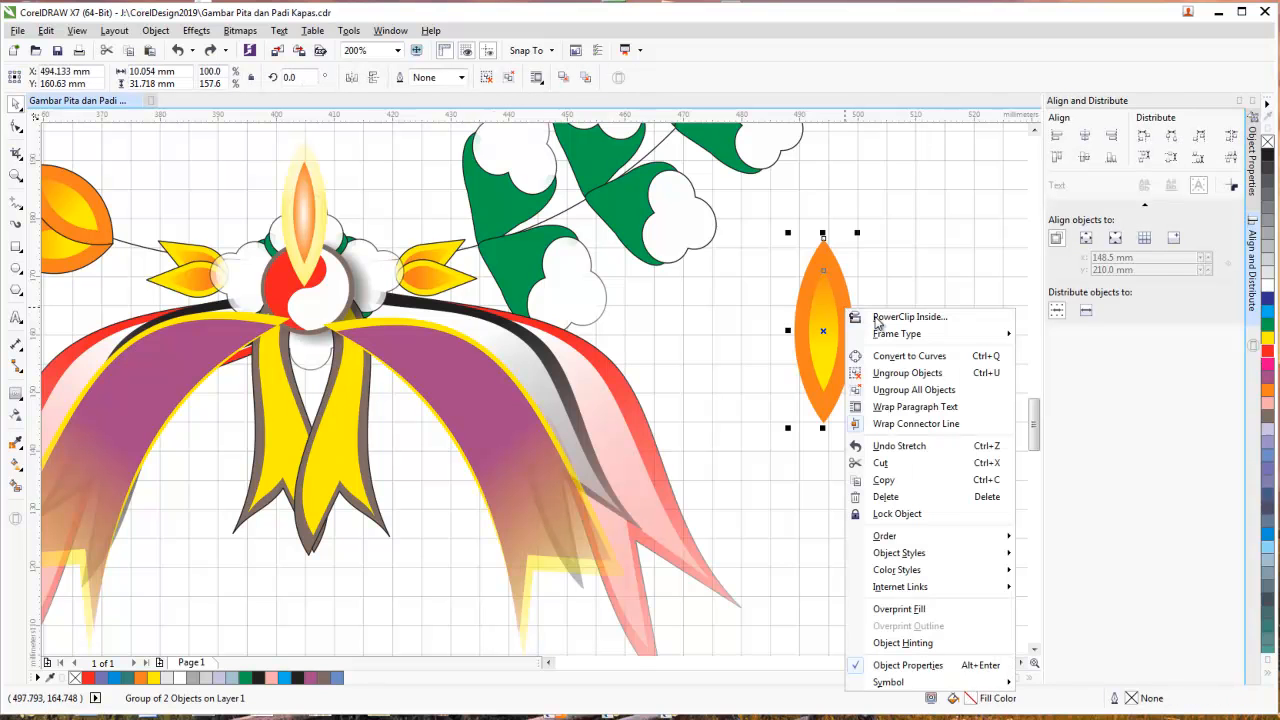
pyautogui.click(910, 356)
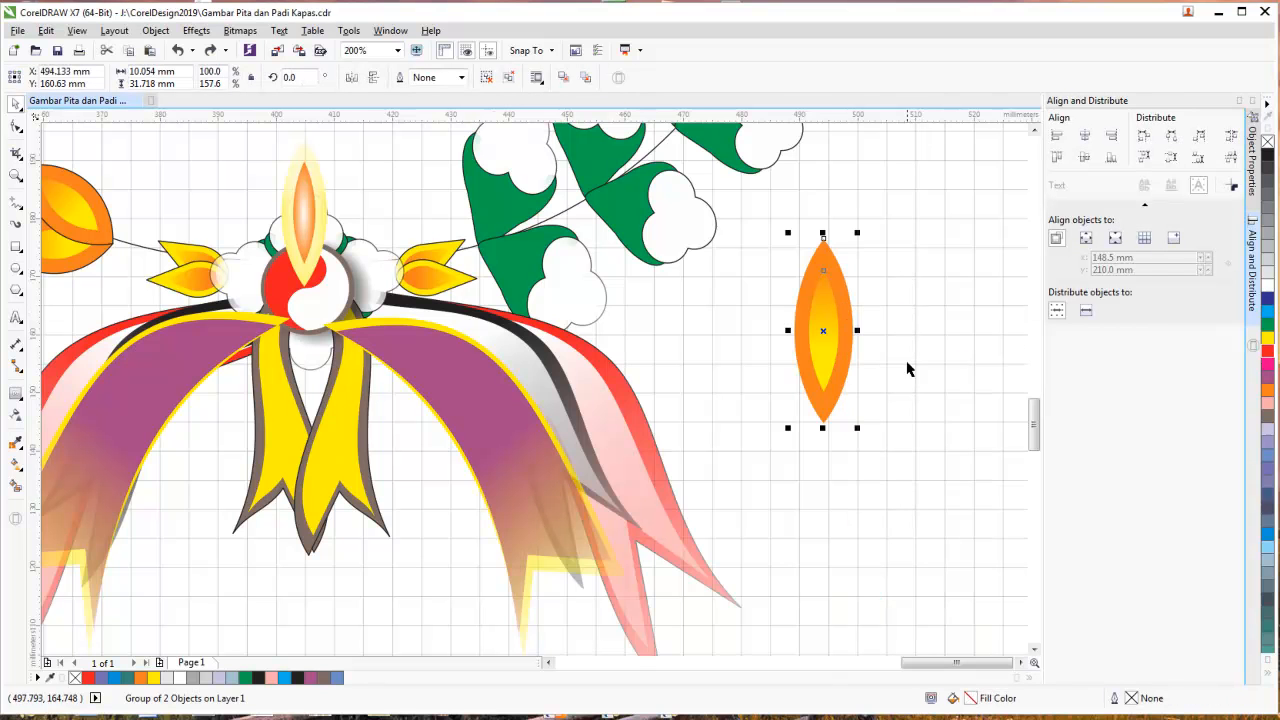
pyautogui.click(906, 364)
pyautogui.click(834, 330)
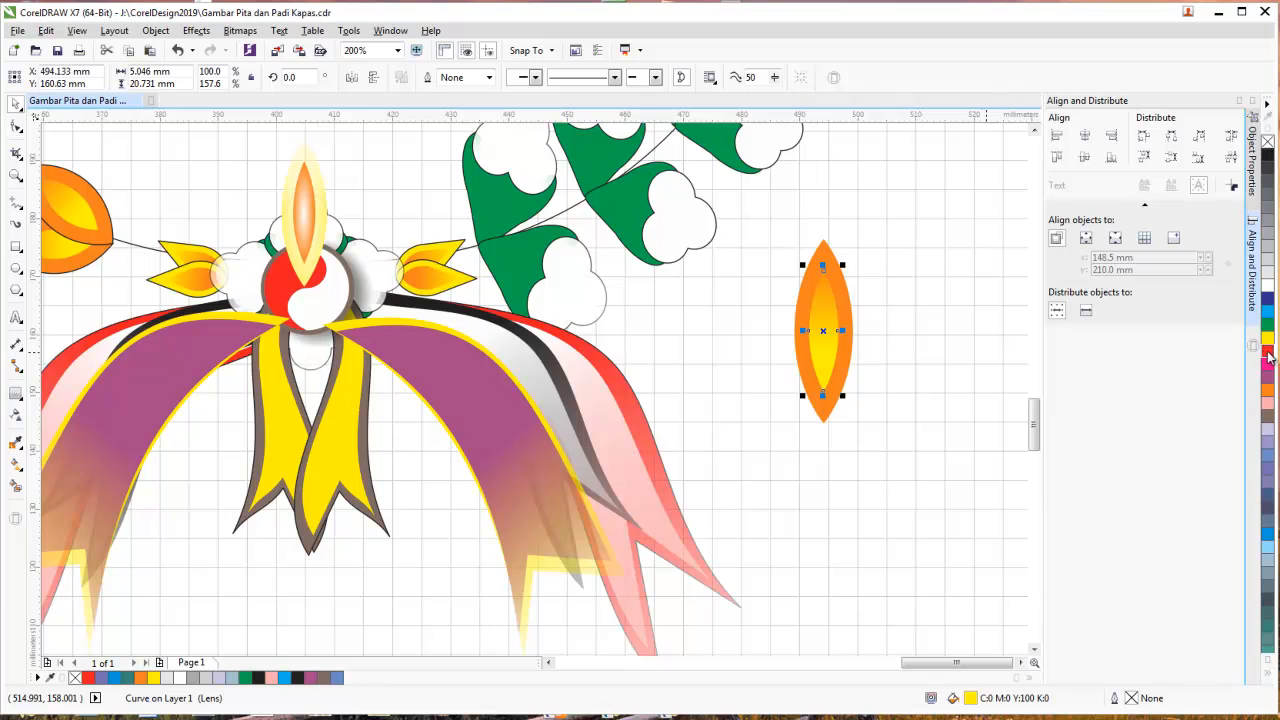
pyautogui.click(1268, 355)
pyautogui.click(980, 323)
# - Fill the outer shape of the ungrouped grain with yellow
pyautogui.click(851, 331)
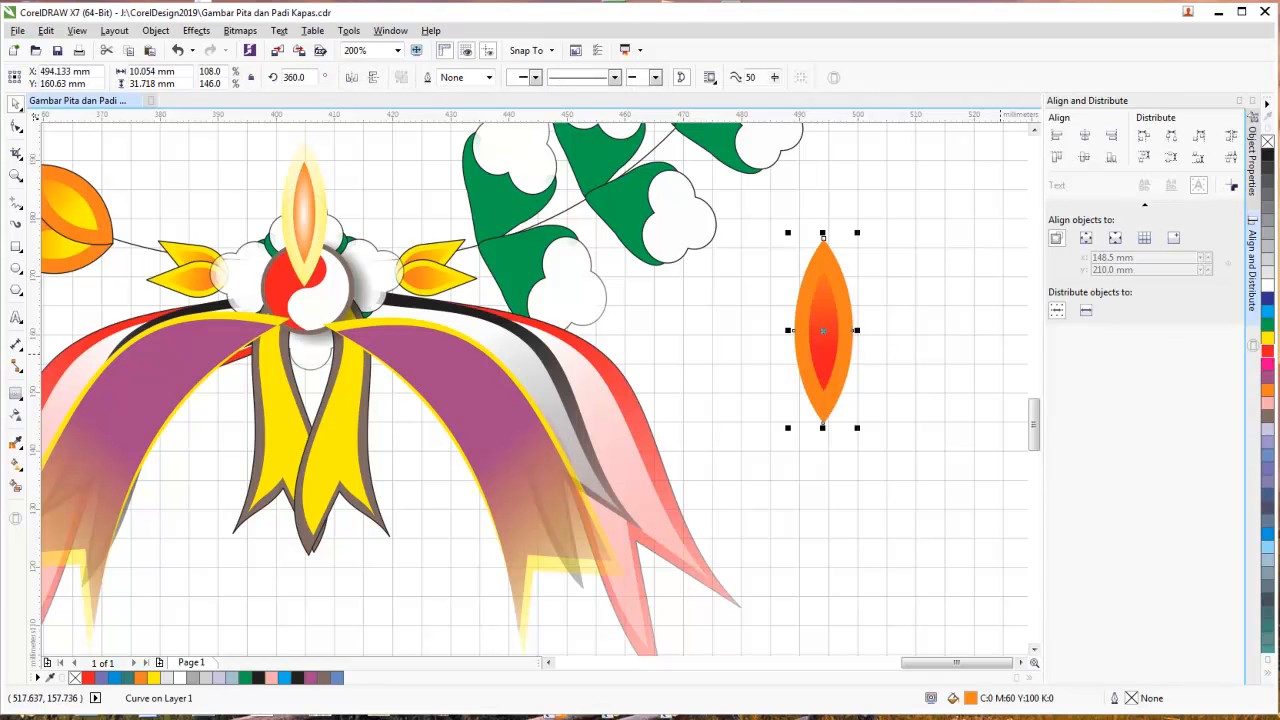
pyautogui.click(1267, 341)
pyautogui.click(855, 270)
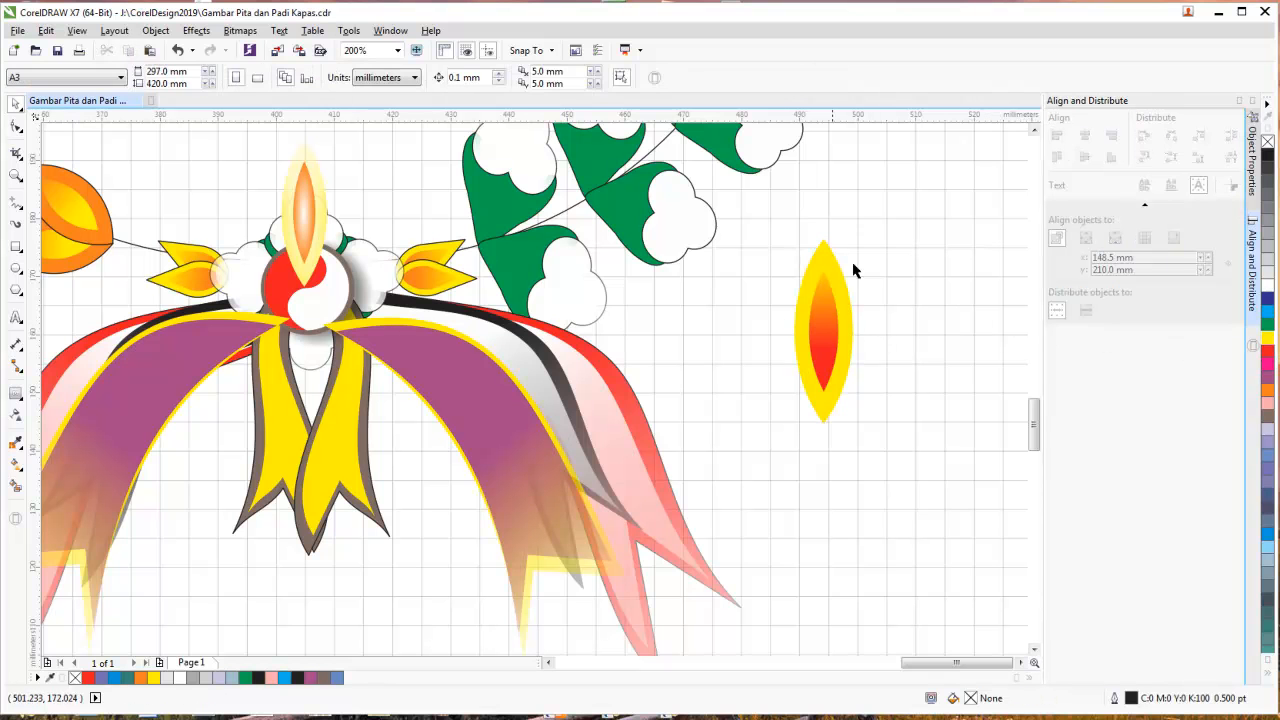
# - Apply an elliptical fountain fill to the grain's inner shape, with a white centre and red edge
pyautogui.click(827, 326)
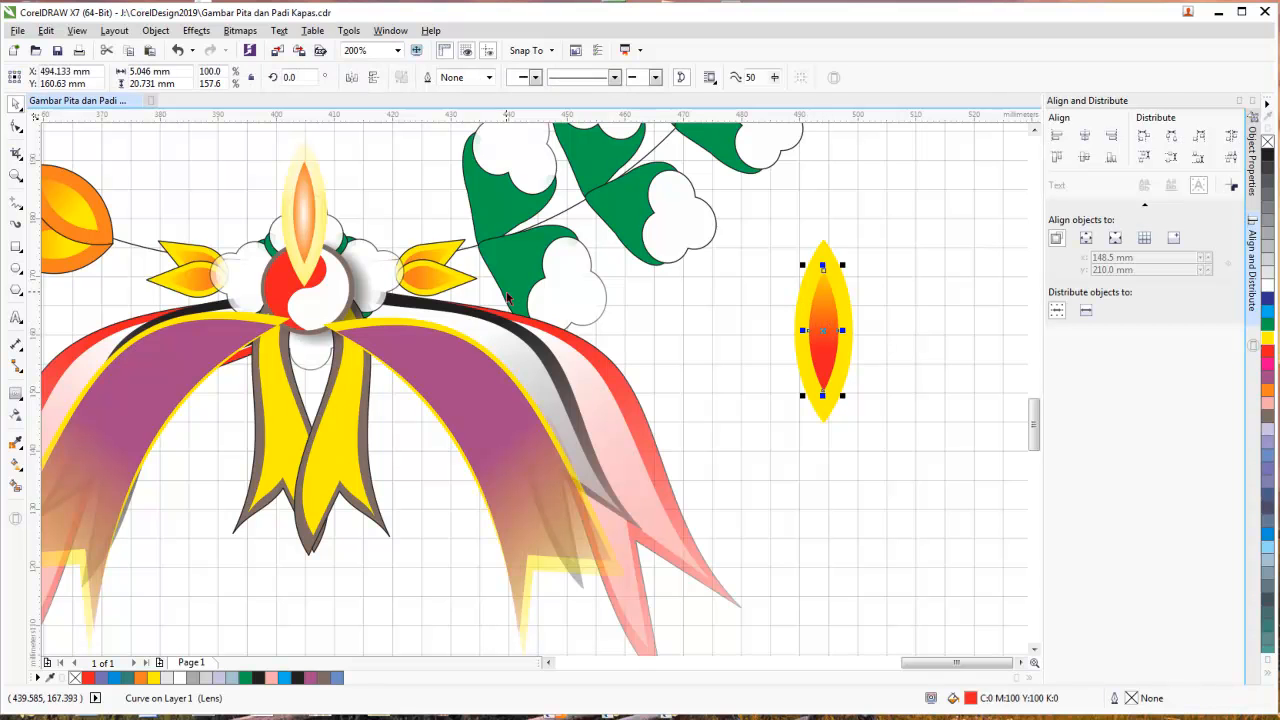
pyautogui.click(16, 465)
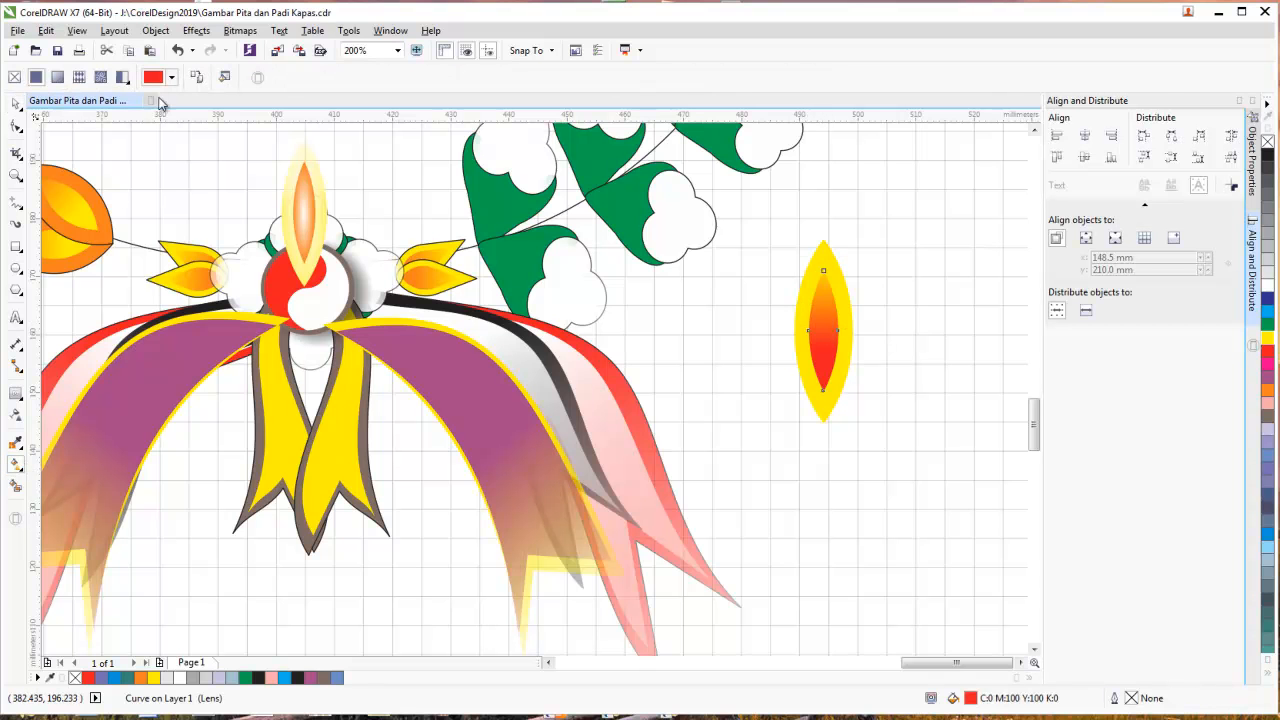
pyautogui.click(57, 78)
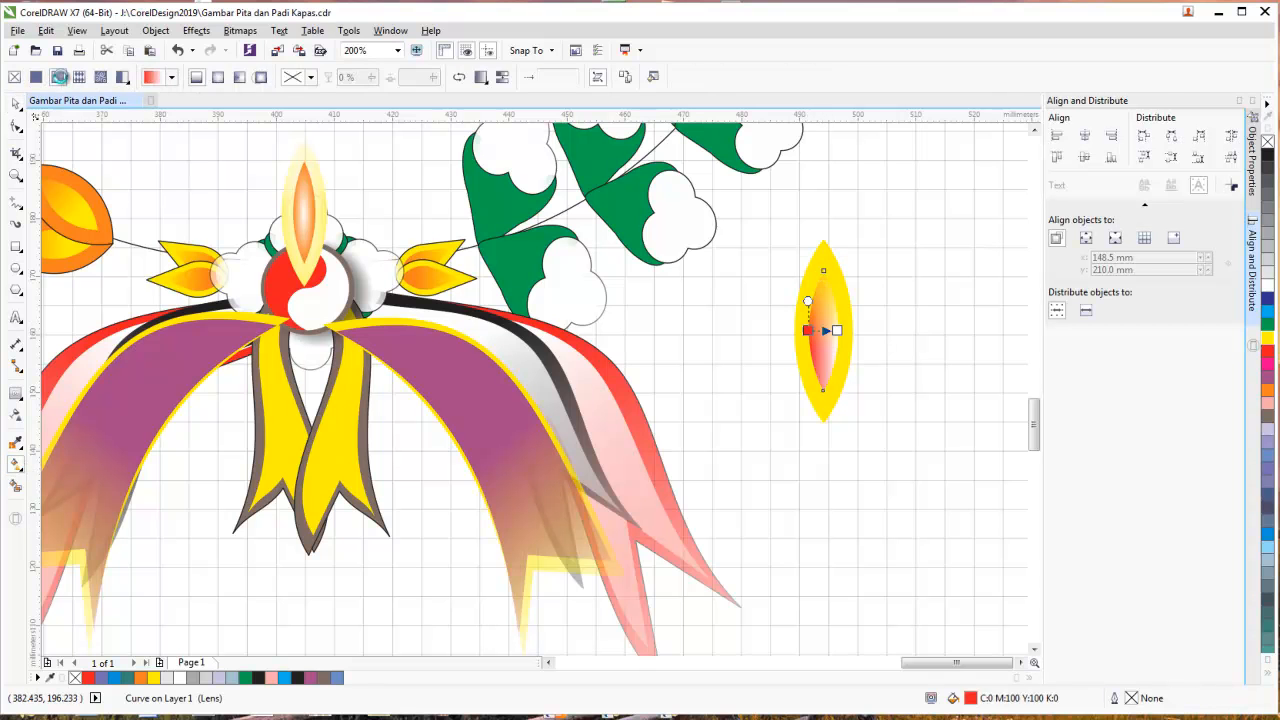
pyautogui.click(220, 79)
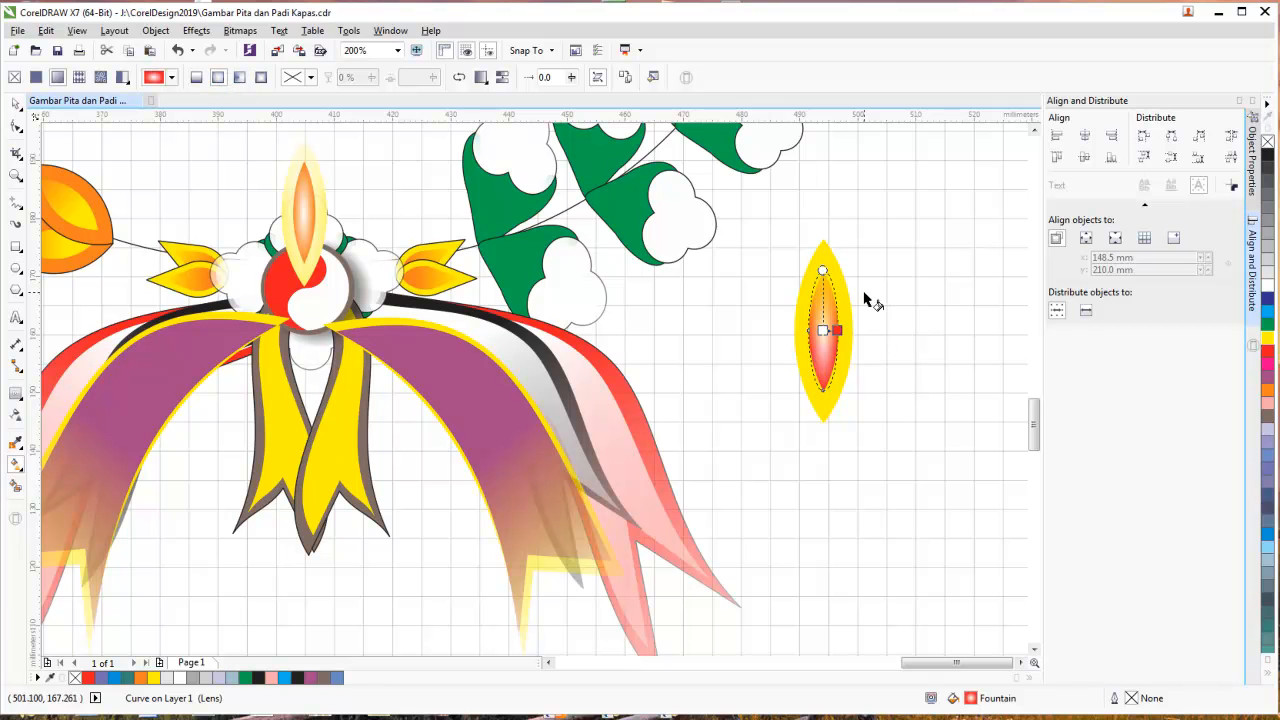
pyautogui.click(16, 103)
pyautogui.click(908, 403)
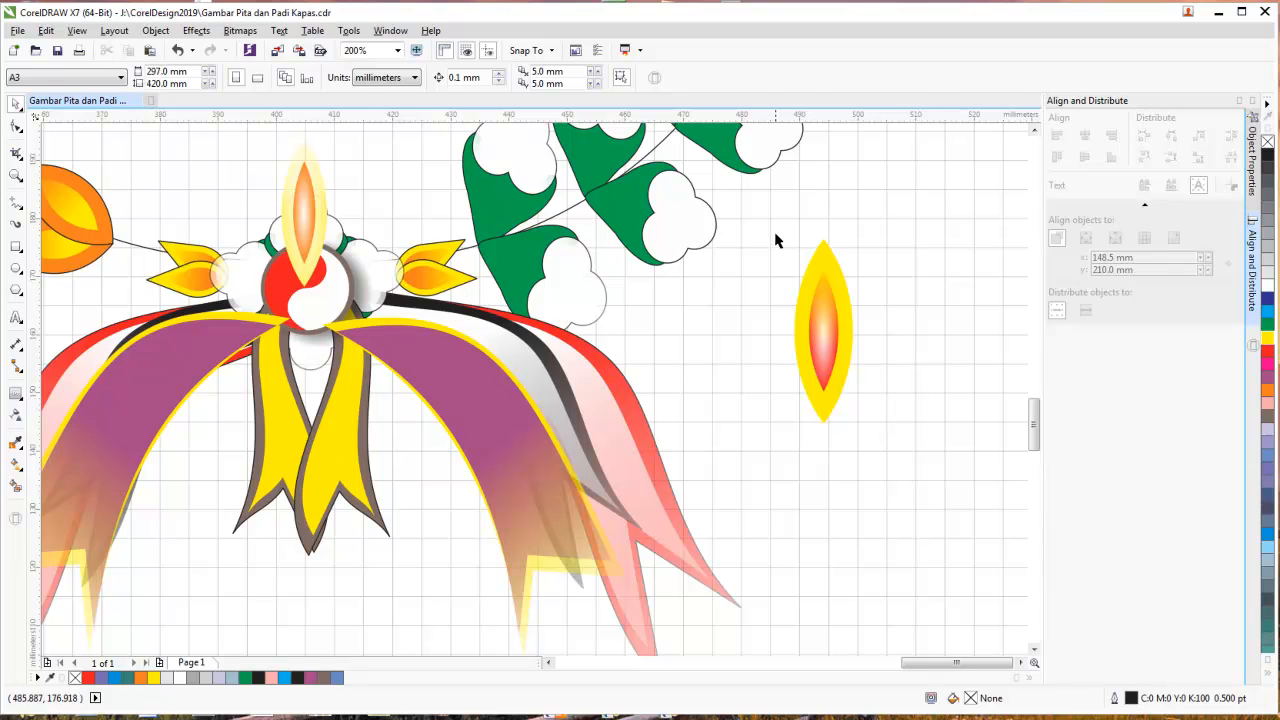
# - Give the yellow outer shape a linear transparency, opaque near its base and fading upward to 100 beyond its tip
pyautogui.moveTo(838, 306); pyautogui.dragTo(835, 272)
pyautogui.click(831, 256)
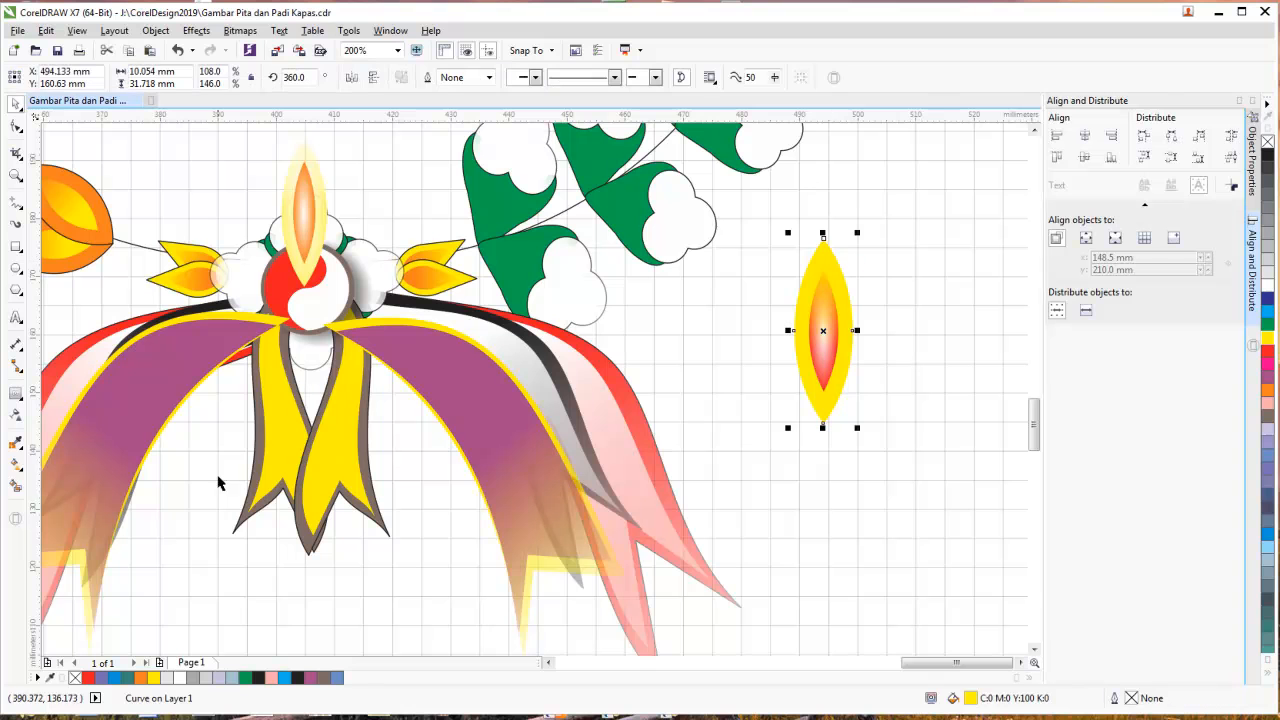
pyautogui.click(17, 417)
pyautogui.moveTo(820, 401); pyautogui.dragTo(822, 238)
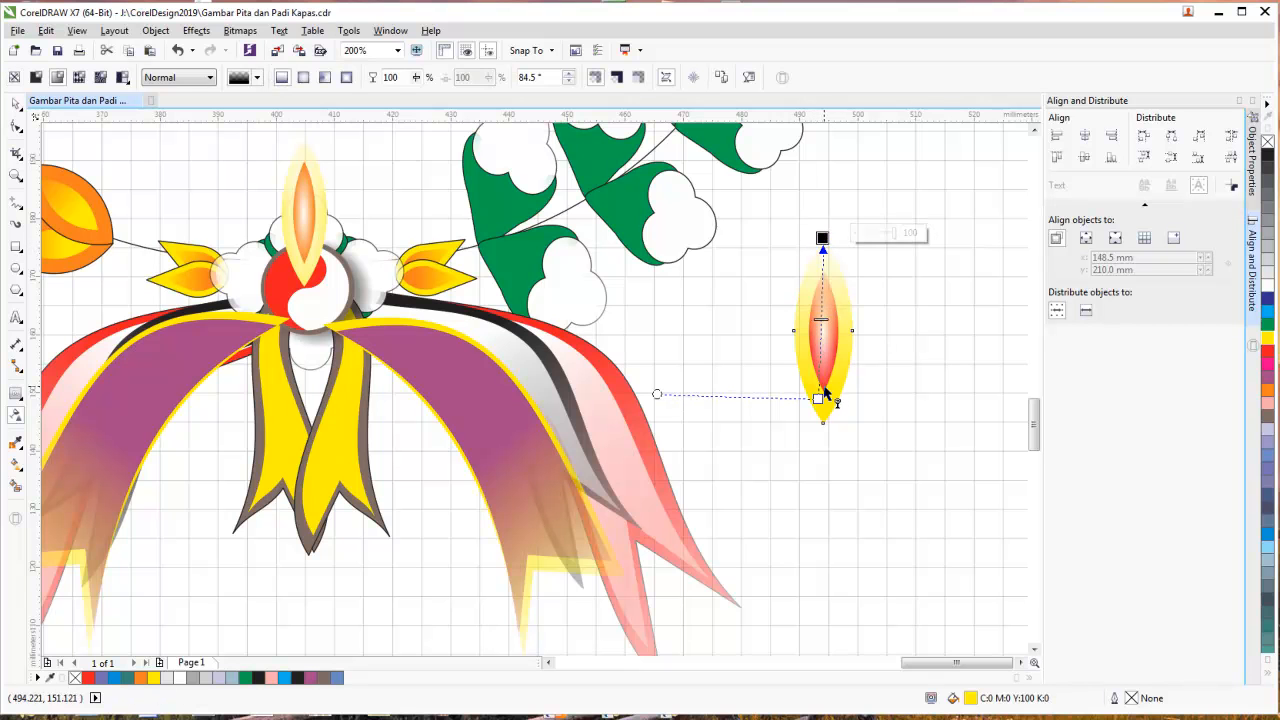
pyautogui.moveTo(818, 398)
pyautogui.mouseDown()
pyautogui.moveTo(823, 386)
pyautogui.moveTo(826, 417)
pyautogui.moveTo(825, 385)
pyautogui.moveTo(826, 417)
pyautogui.mouseUp()
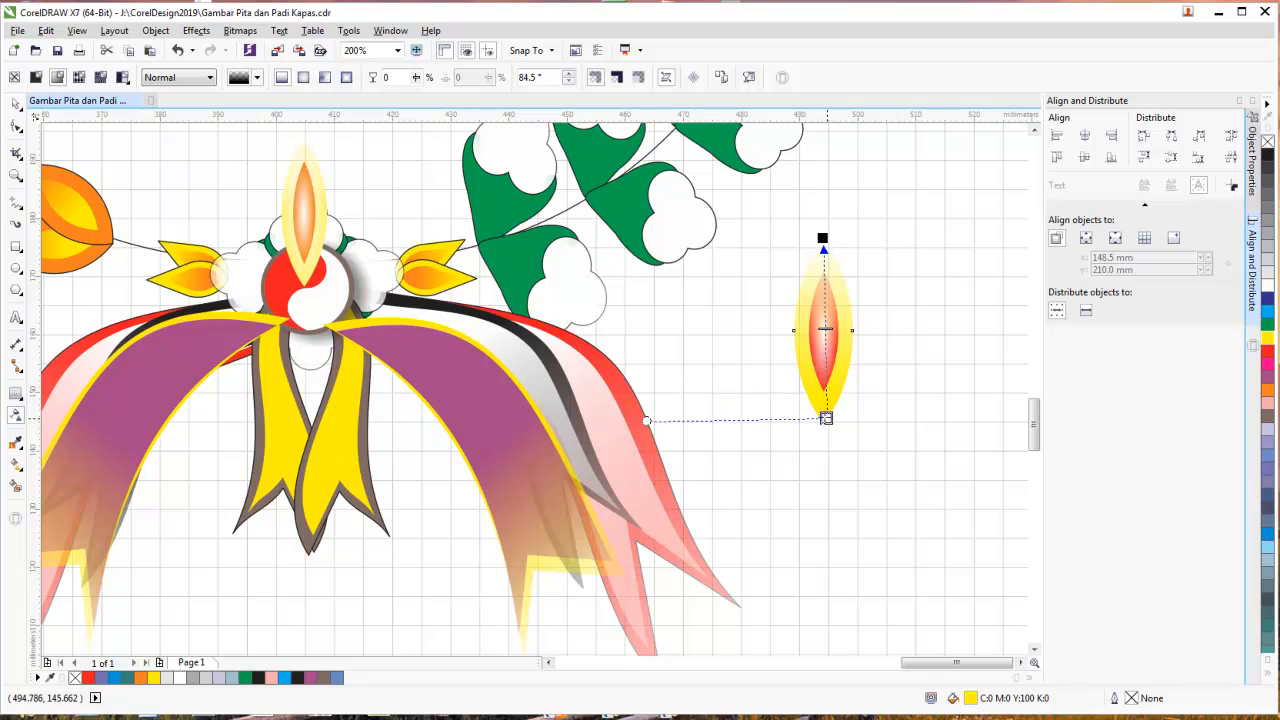
pyautogui.moveTo(822, 238); pyautogui.dragTo(818, 153)
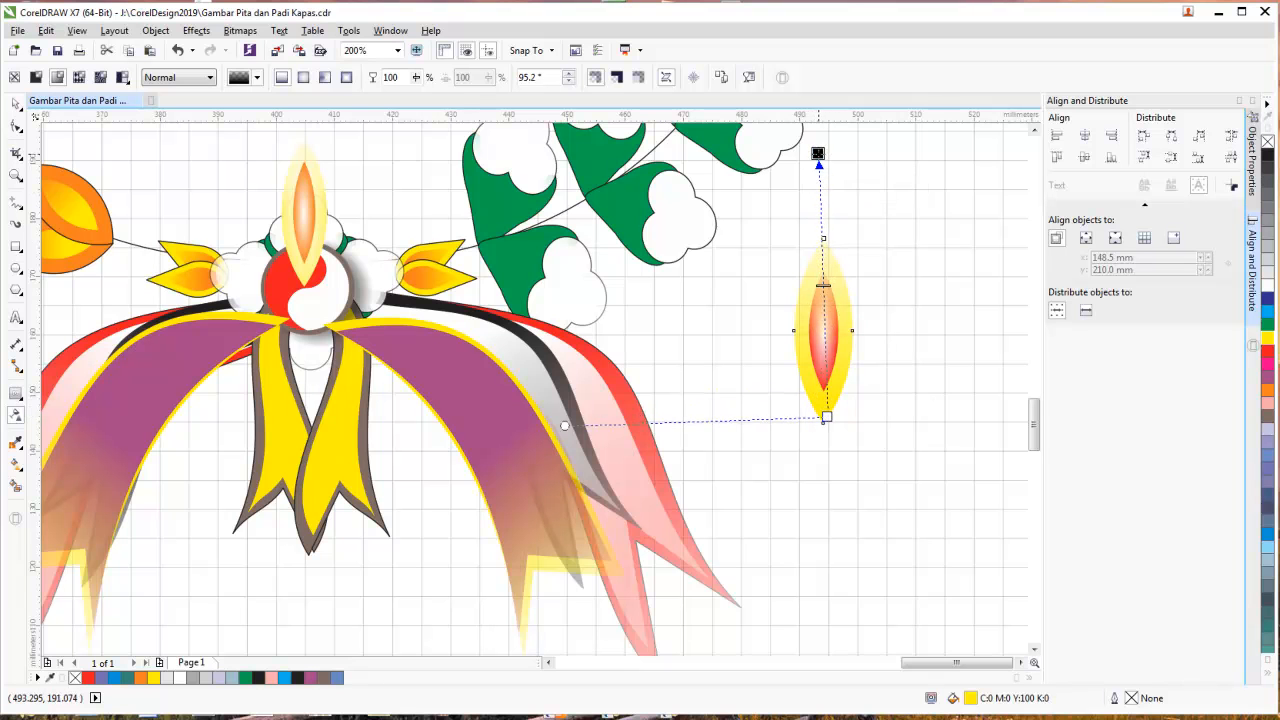
pyautogui.moveTo(826, 417); pyautogui.dragTo(820, 386)
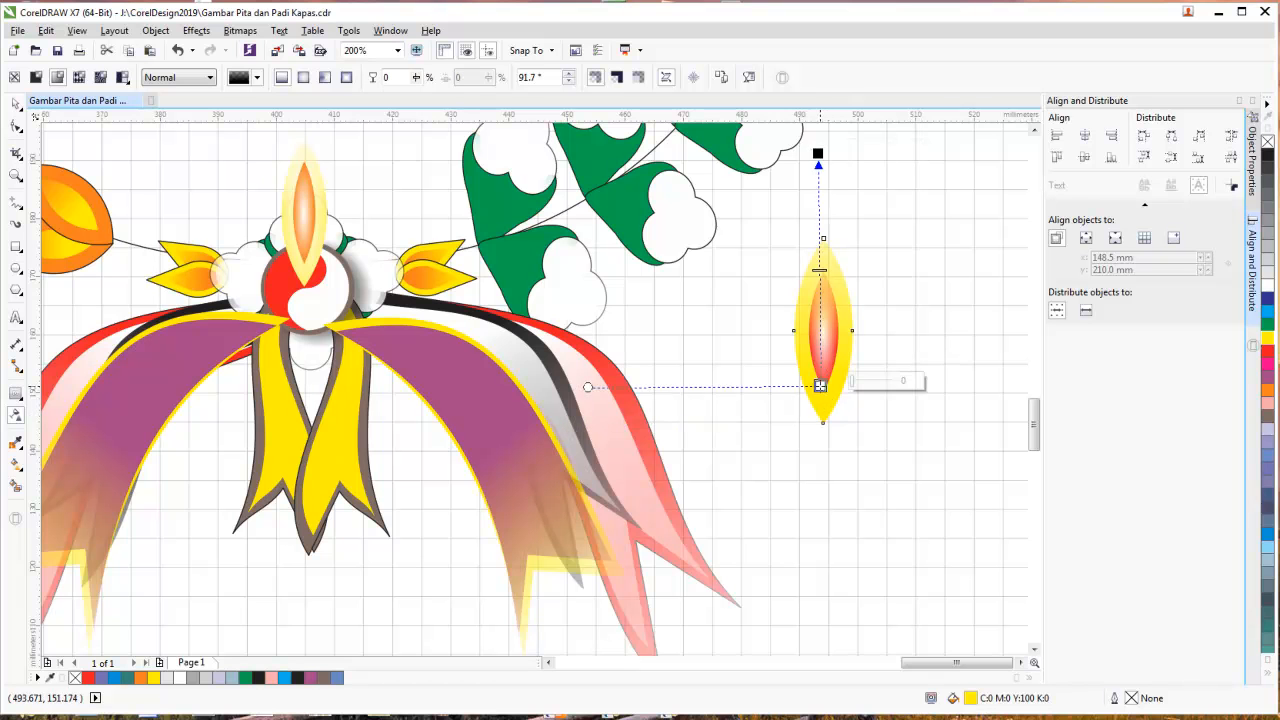
pyautogui.click(15, 104)
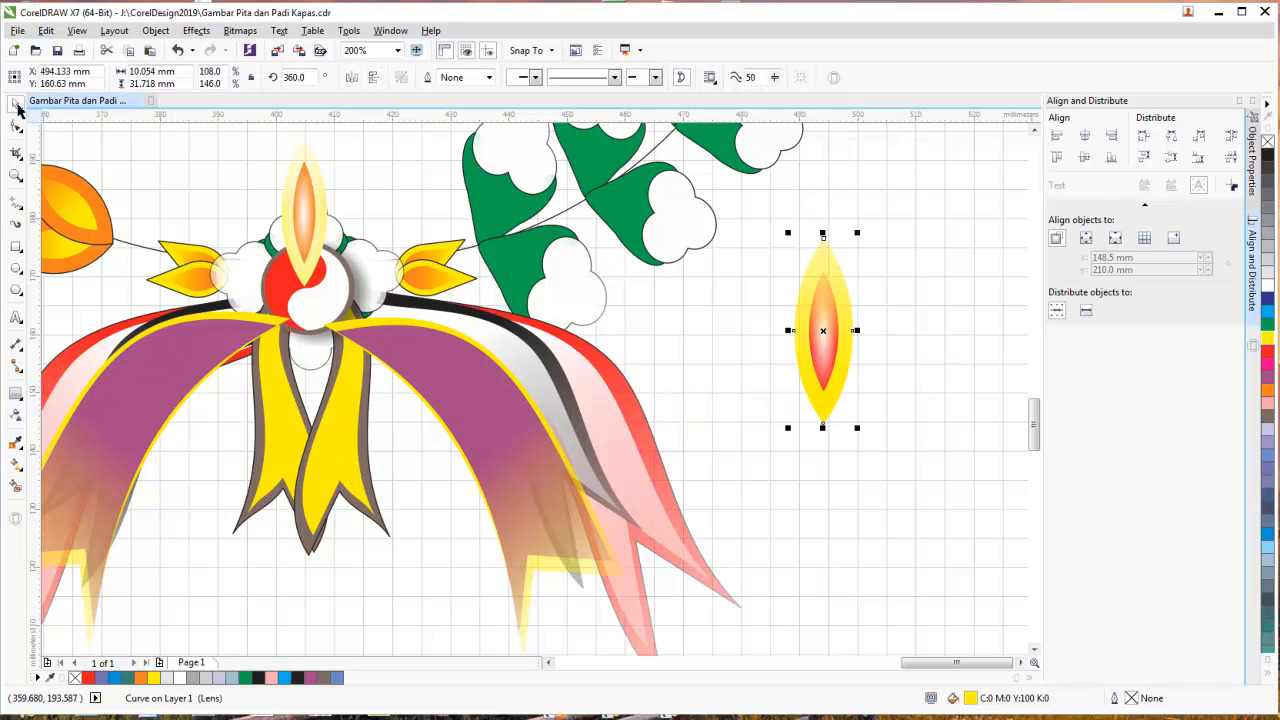
pyautogui.click(909, 443)
# - Move both parts of the new flame together over the existing flame on the right wreath's candle ornament
pyautogui.scroll(-1, 885, 426)
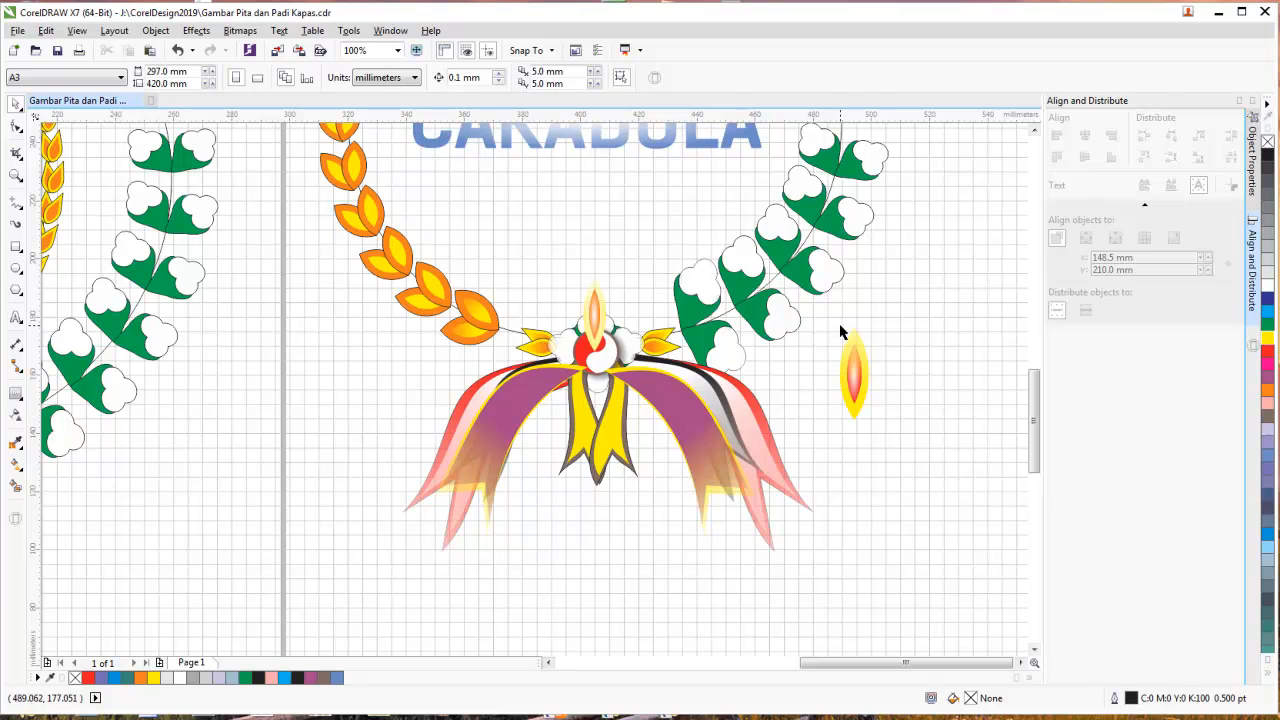
pyautogui.moveTo(836, 324); pyautogui.dragTo(892, 438)
pyautogui.moveTo(860, 383); pyautogui.dragTo(600, 314)
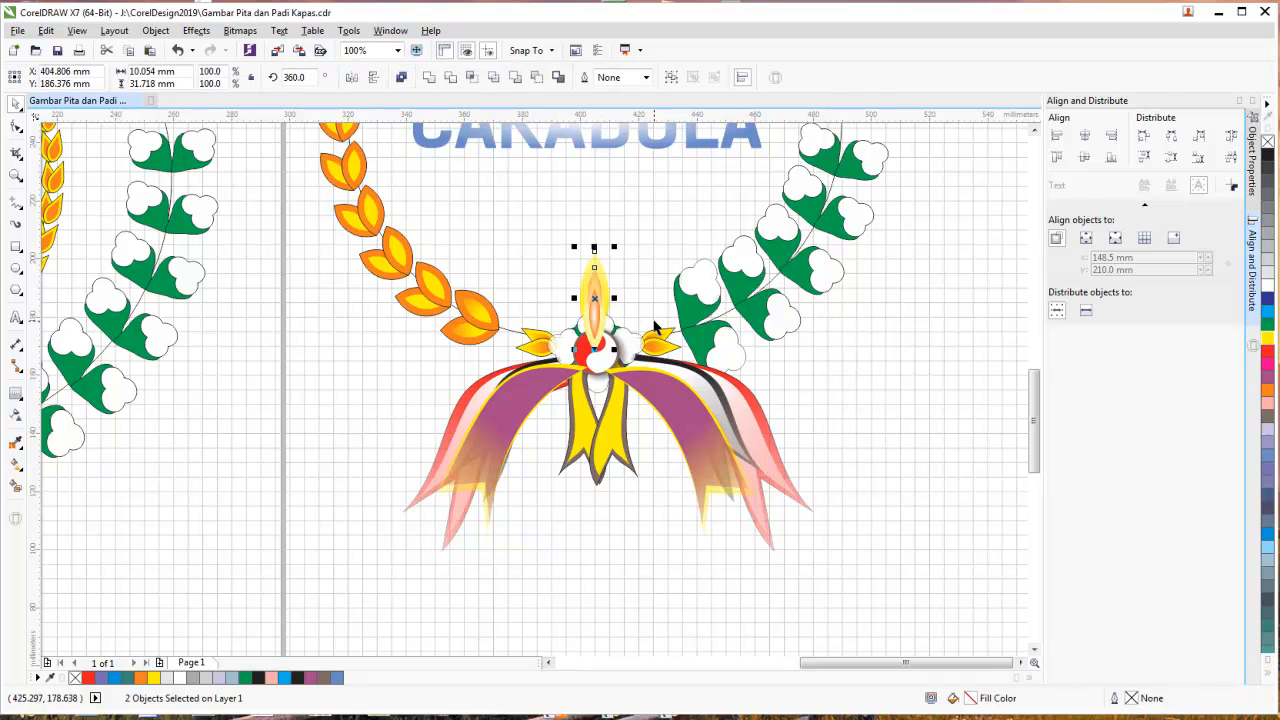
pyautogui.click(943, 440)
# - Examine the new flame on the ornament up close and check the right wreath as a whole
pyautogui.scroll(1, 716, 378)
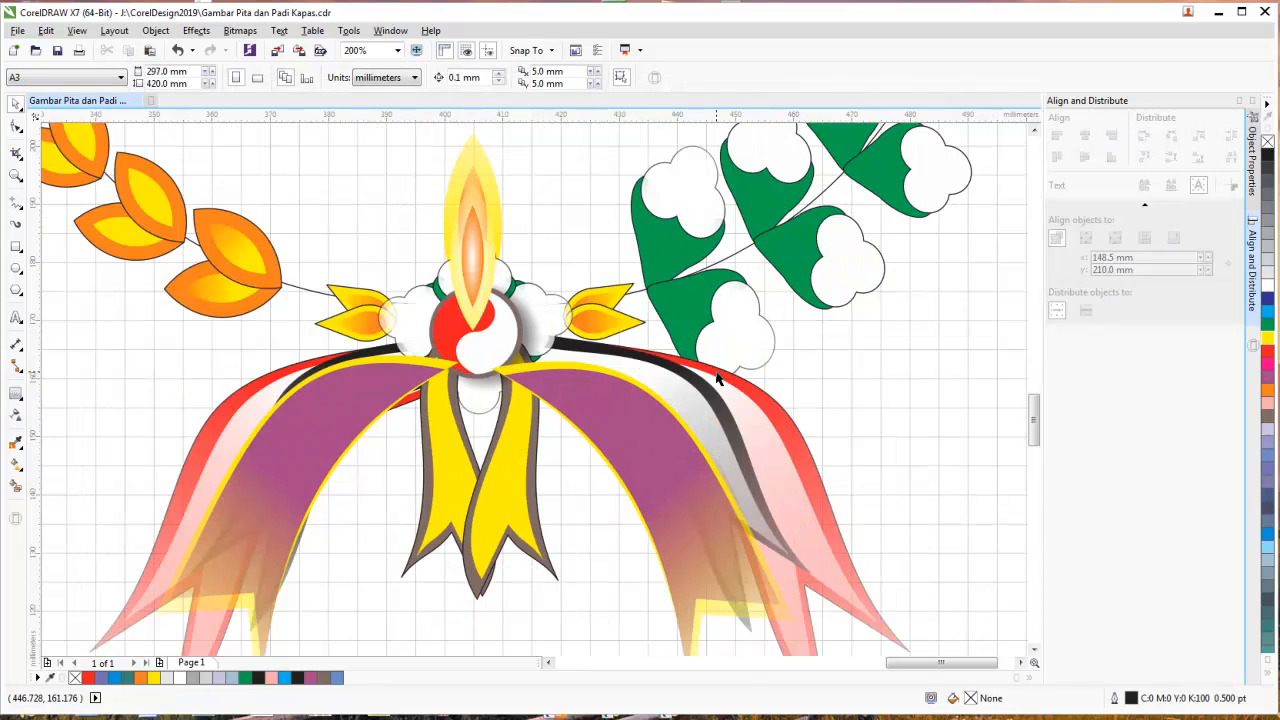
pyautogui.scroll(-1, 716, 378)
pyautogui.scroll(-1, 852, 277)
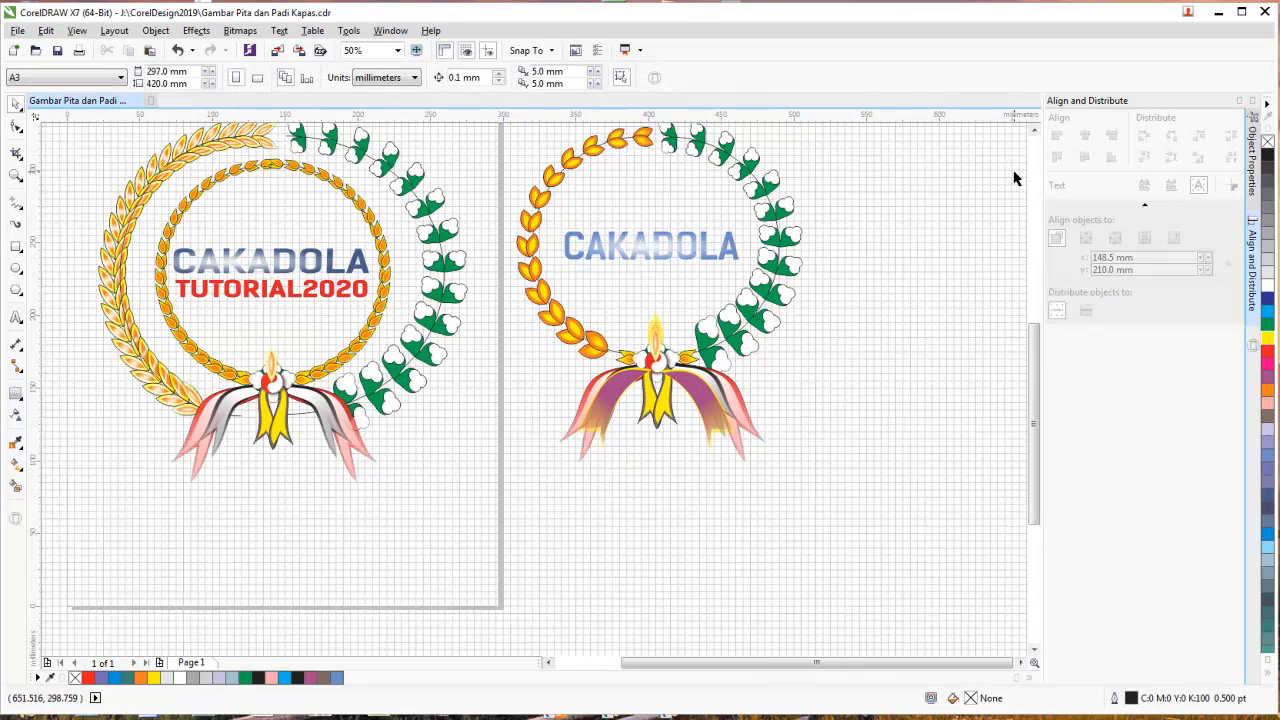
pyautogui.scroll(1, 1012, 140)
pyautogui.moveTo(454, 141); pyautogui.dragTo(867, 557)
pyautogui.click(397, 50)
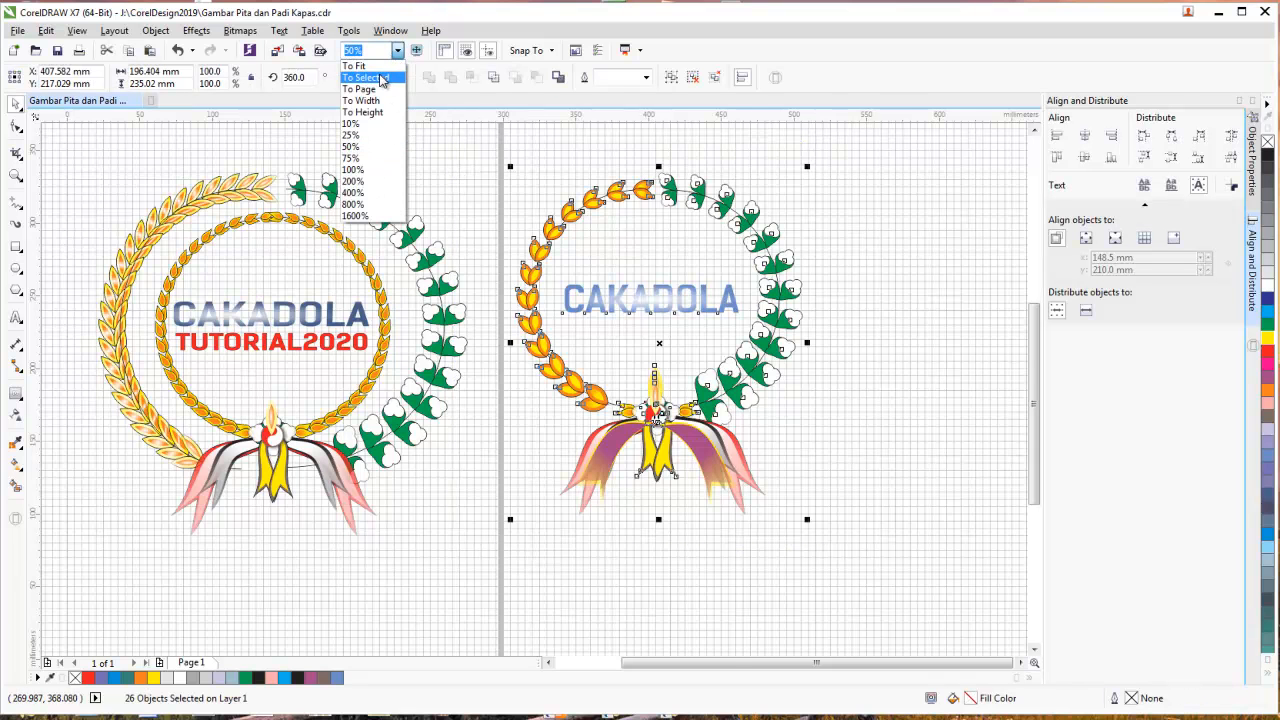
pyautogui.click(380, 80)
pyautogui.click(800, 243)
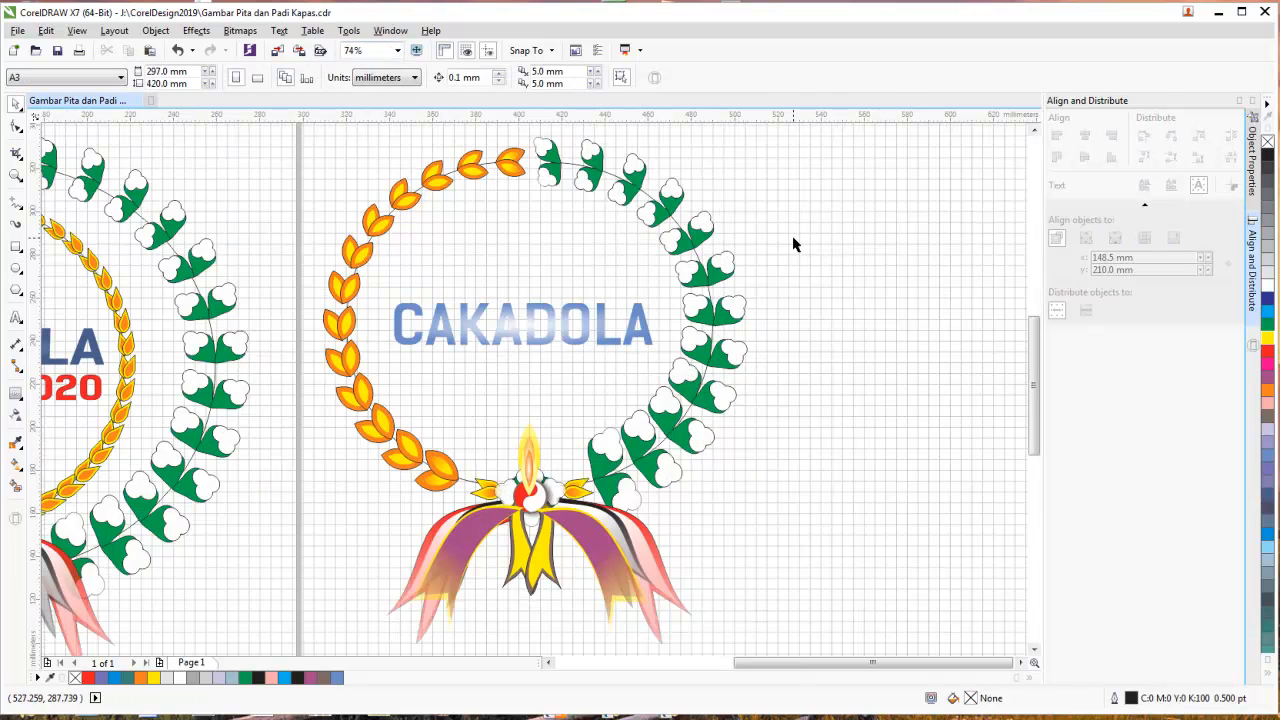
# - Move the entire right wreath about 156 mm farther away from the left wreath
pyautogui.scroll(-2, 497, 407)
pyautogui.moveTo(393, 240); pyautogui.dragTo(697, 646)
pyautogui.moveTo(548, 367); pyautogui.dragTo(718, 365)
pyautogui.click(397, 50)
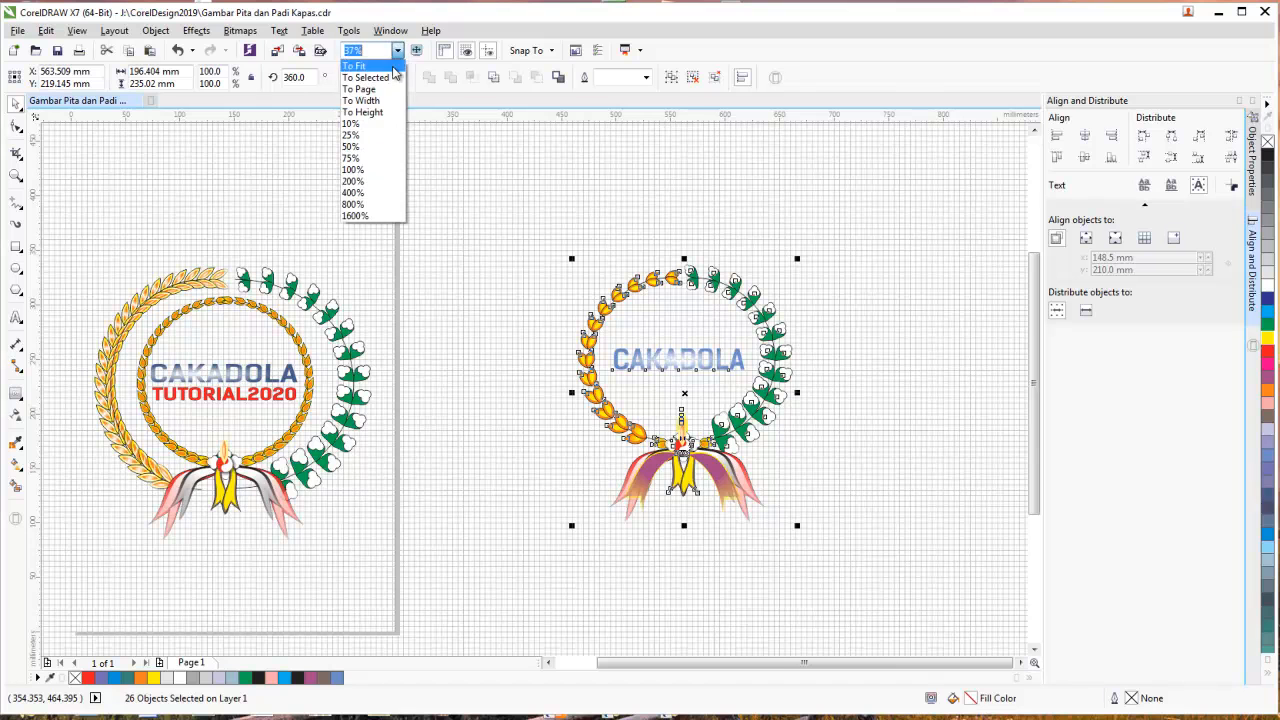
pyautogui.click(388, 61)
pyautogui.click(840, 321)
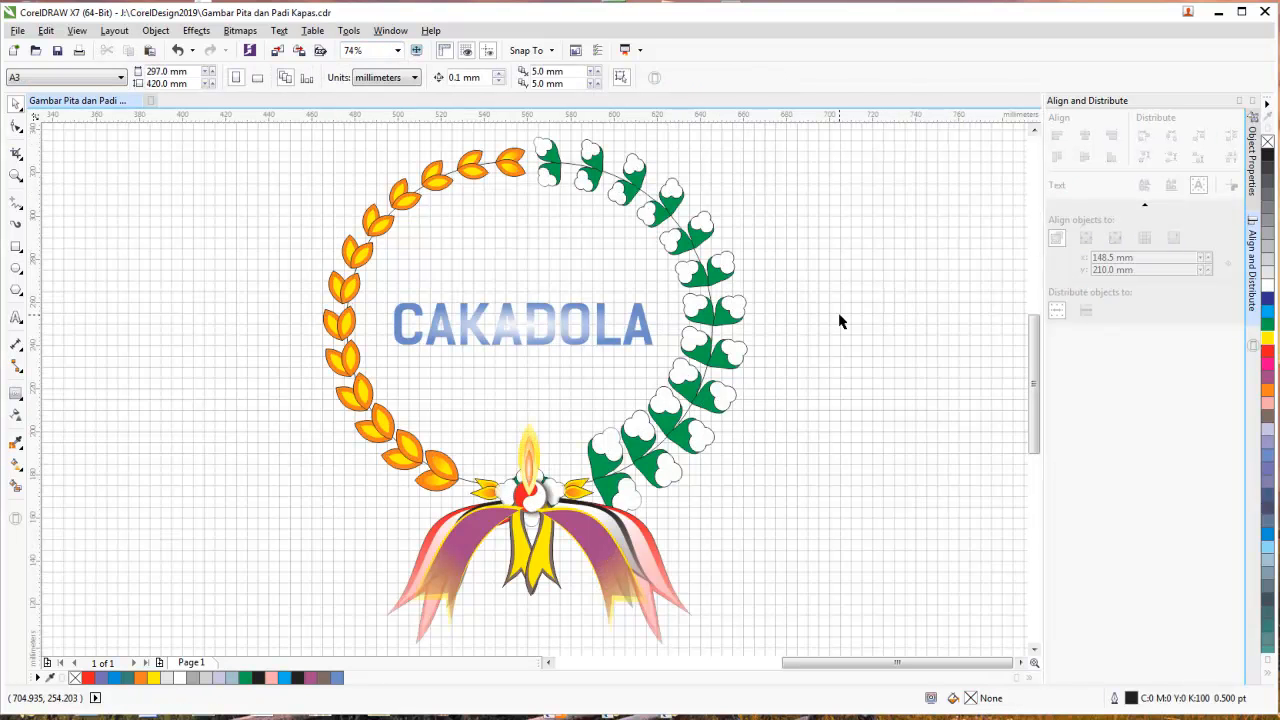